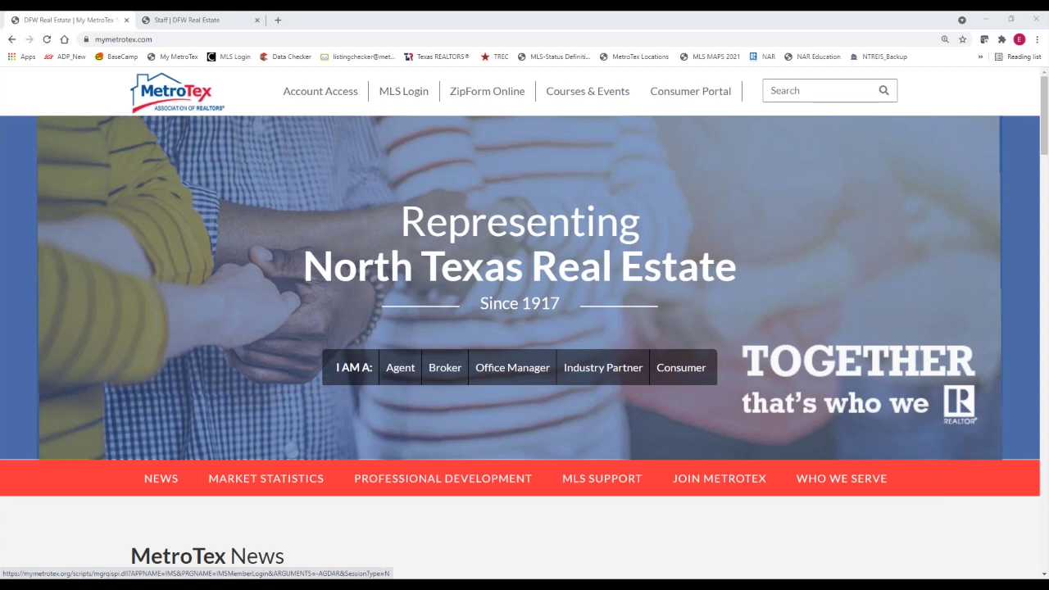
Check the Account Access and MLS Login menus, then open the Courses & Events calendar in a new tab
left_click(313, 102)
left_click(405, 101)
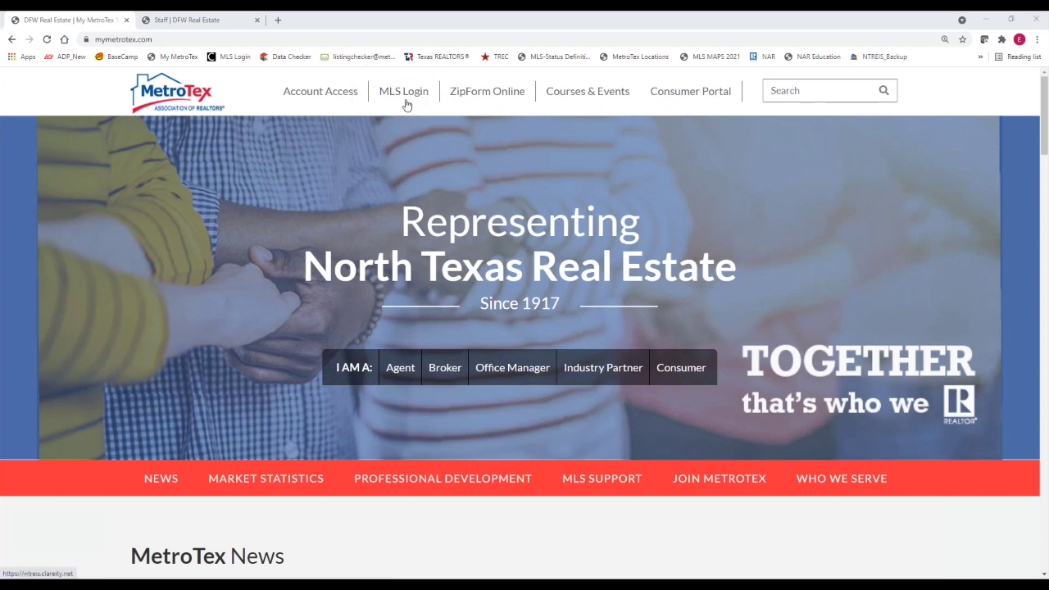
left_click(314, 101)
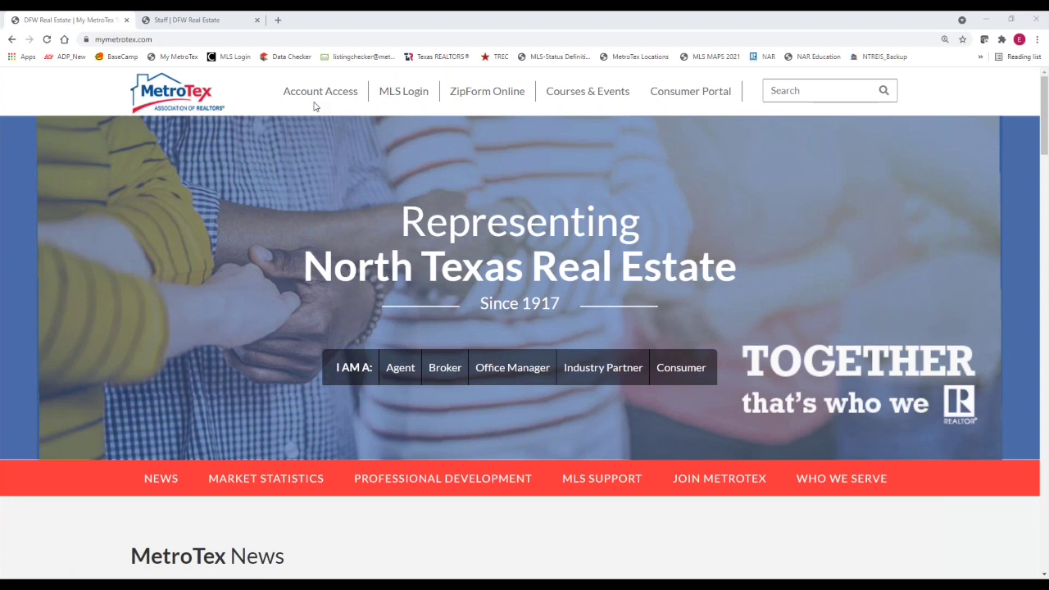
left_click(314, 103)
left_click(406, 109)
left_click(583, 96)
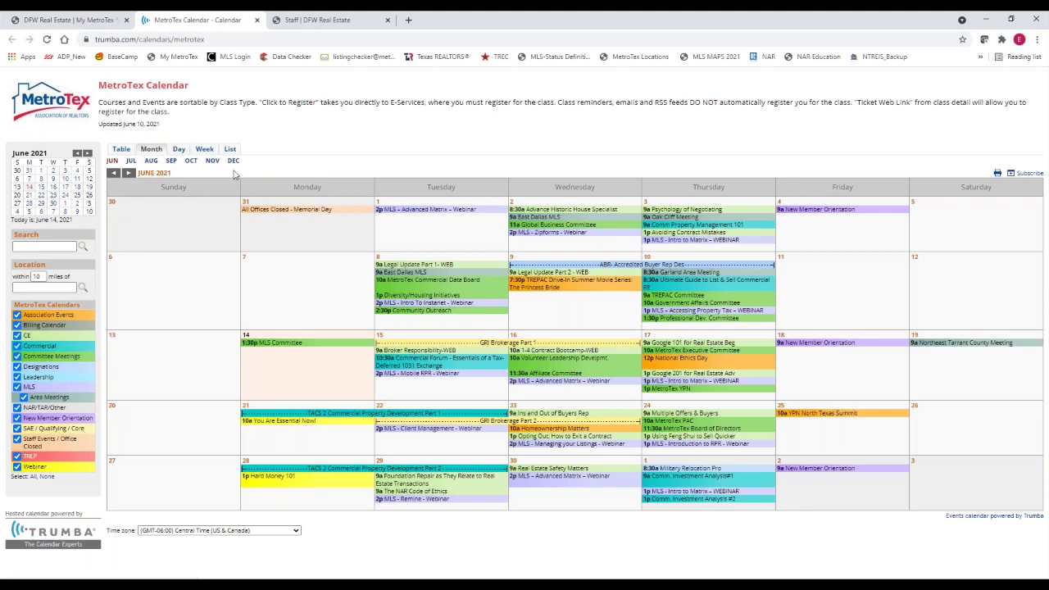
Filter the June calendar to MLS events, close it, and open the MLS login portal
left_click(30, 389)
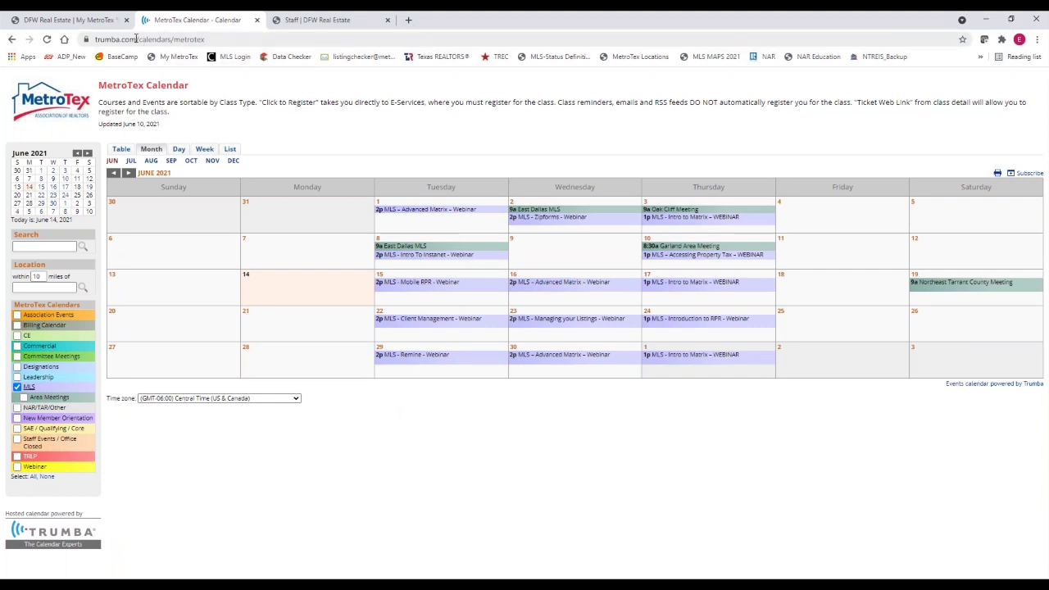
left_click(258, 20)
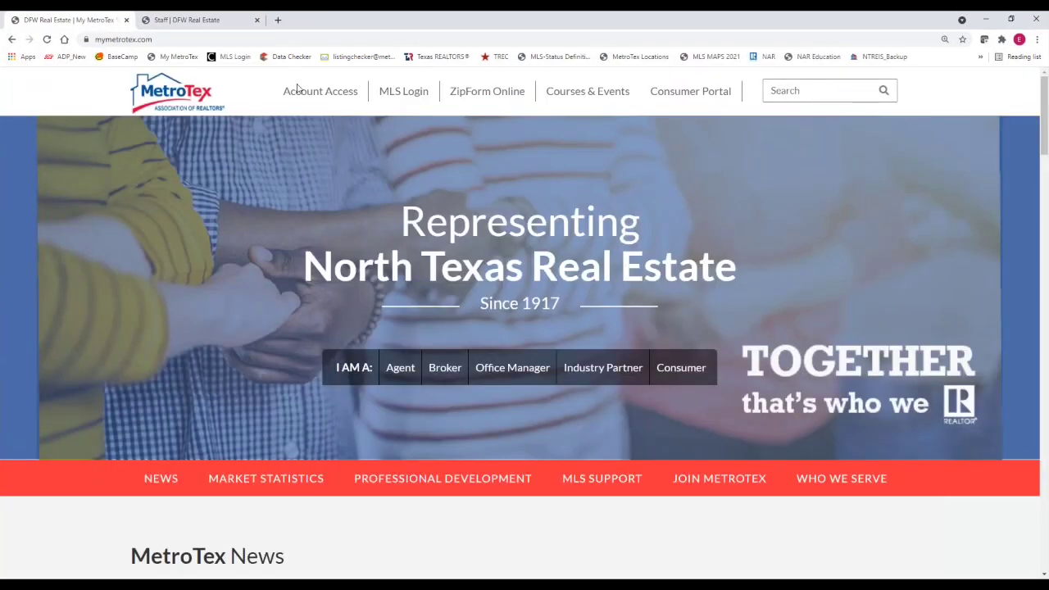
left_click(407, 97)
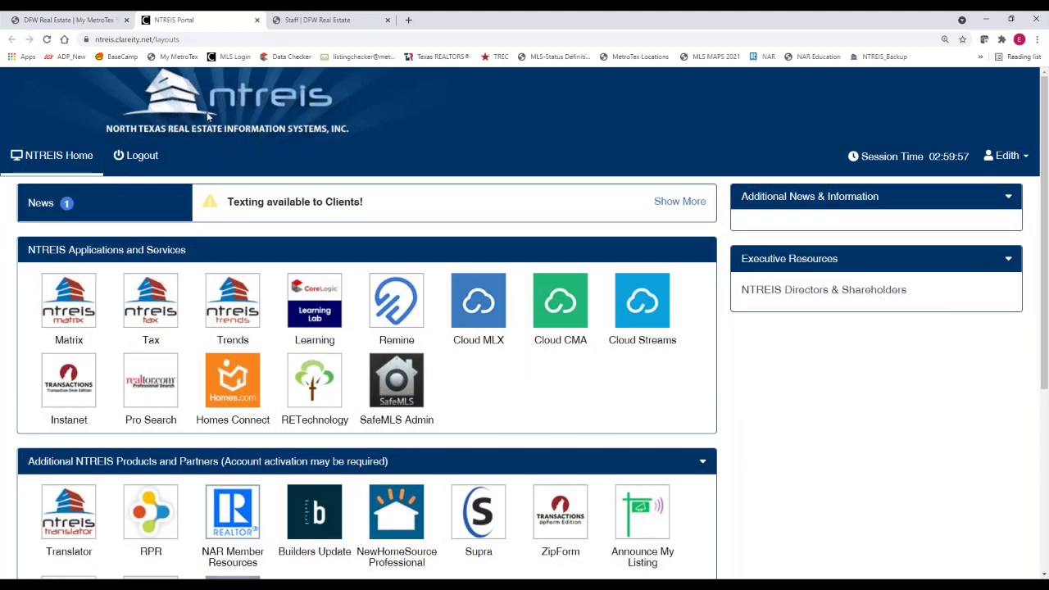
Check the user menu and session timer, then go back to NTREIS Home
left_click(1022, 163)
left_click(927, 164)
left_click(46, 39)
scroll(469, 418, "down", 2)
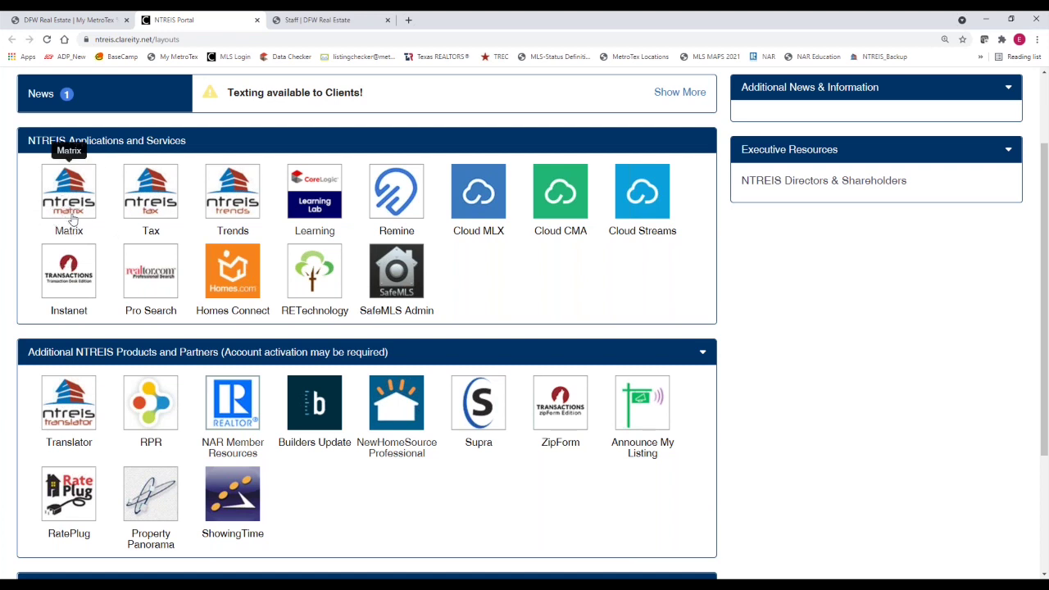
left_click(155, 211)
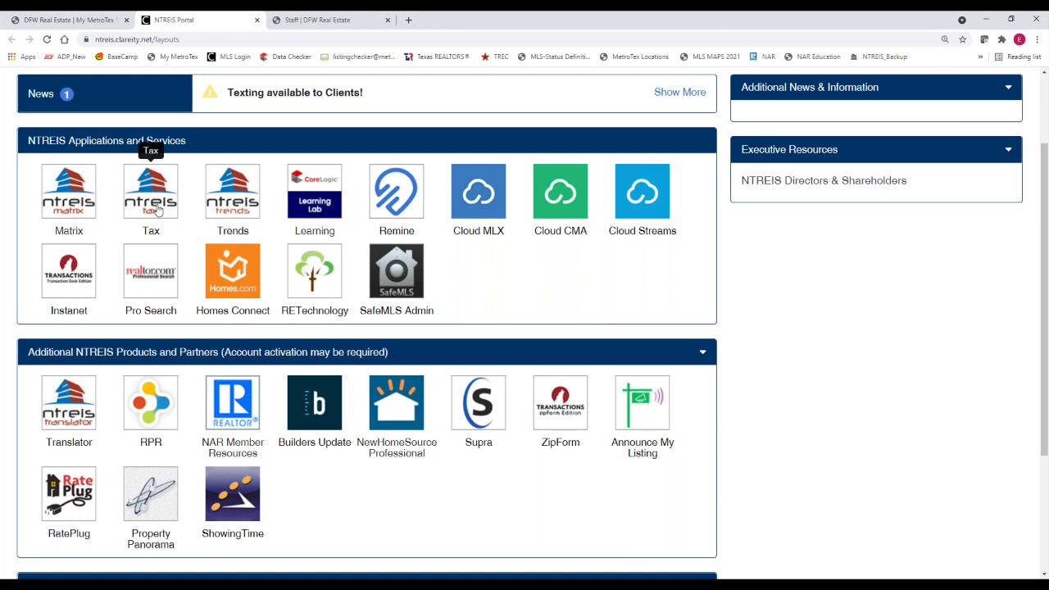
left_click(250, 220)
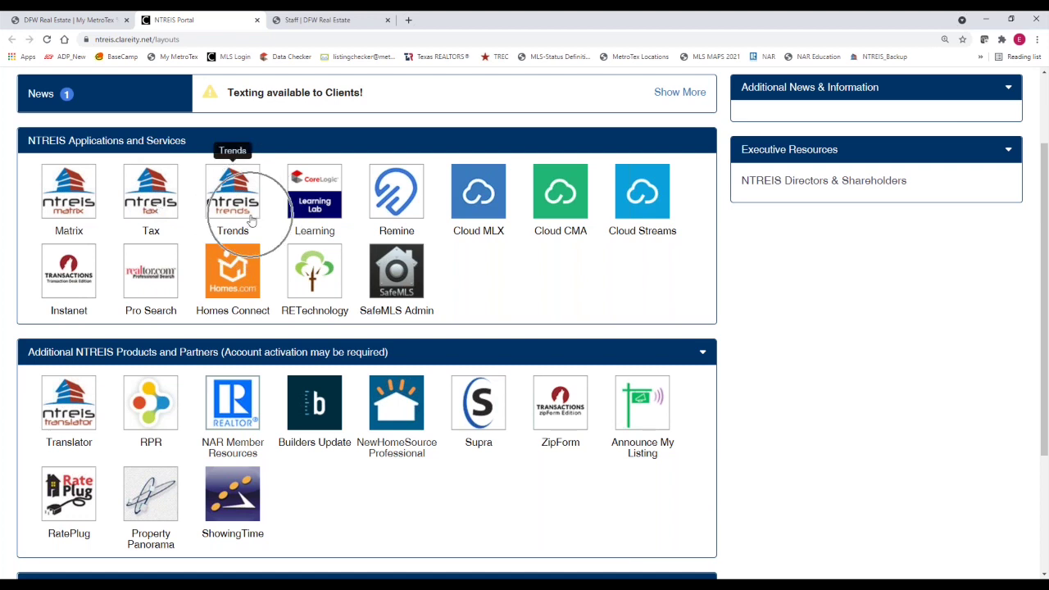
left_click(320, 203)
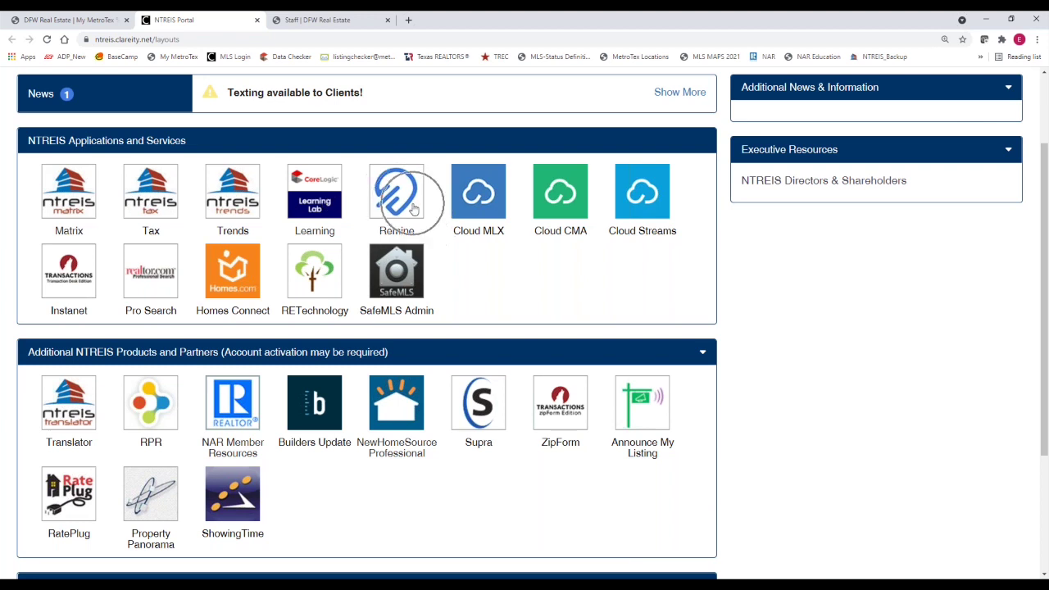
left_click(414, 210)
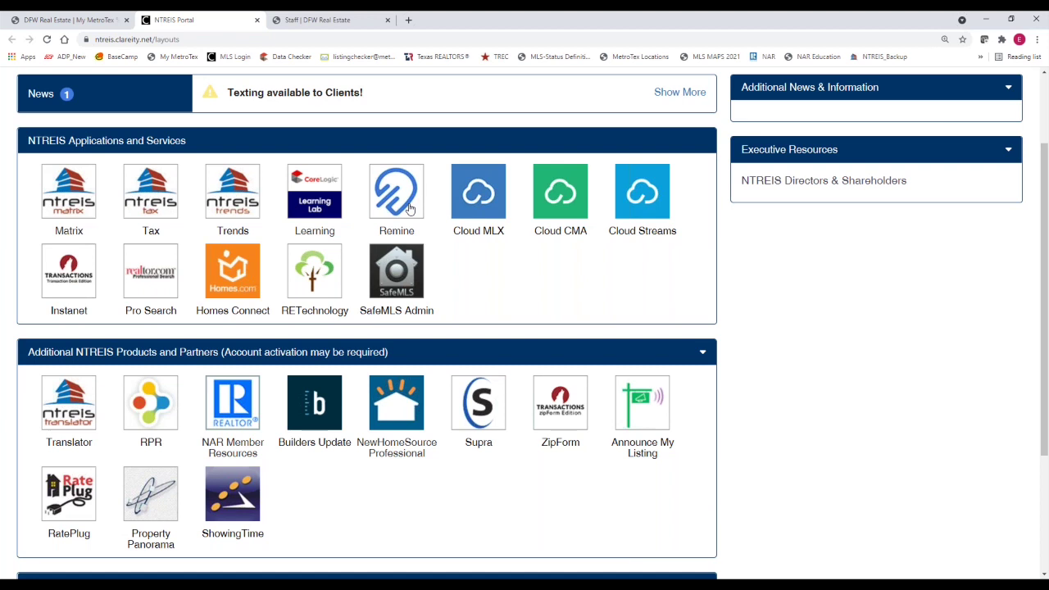
left_click(409, 209)
left_click(477, 208)
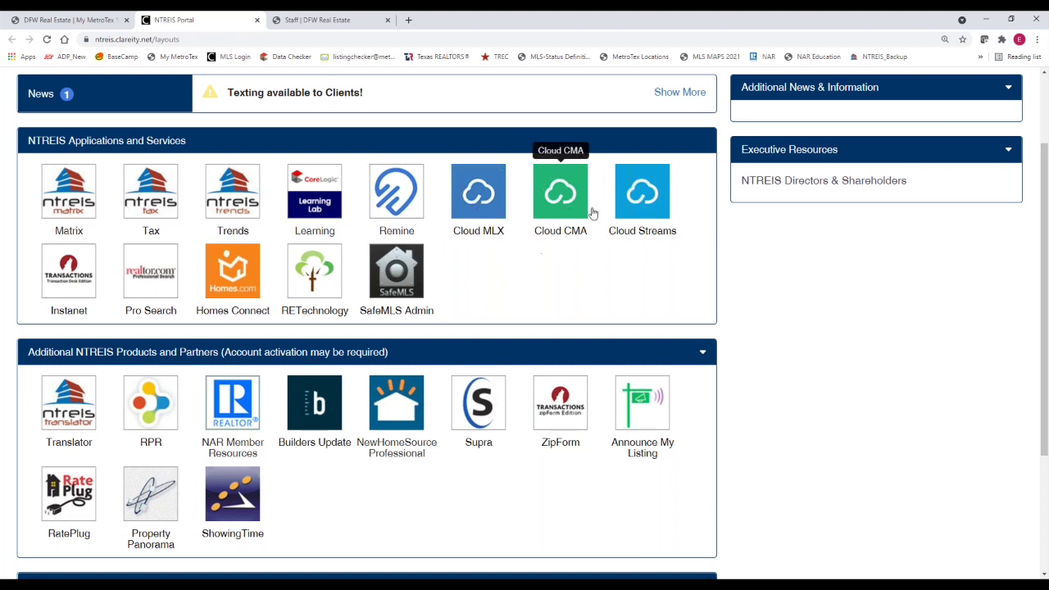
left_click(657, 206)
left_click(476, 212)
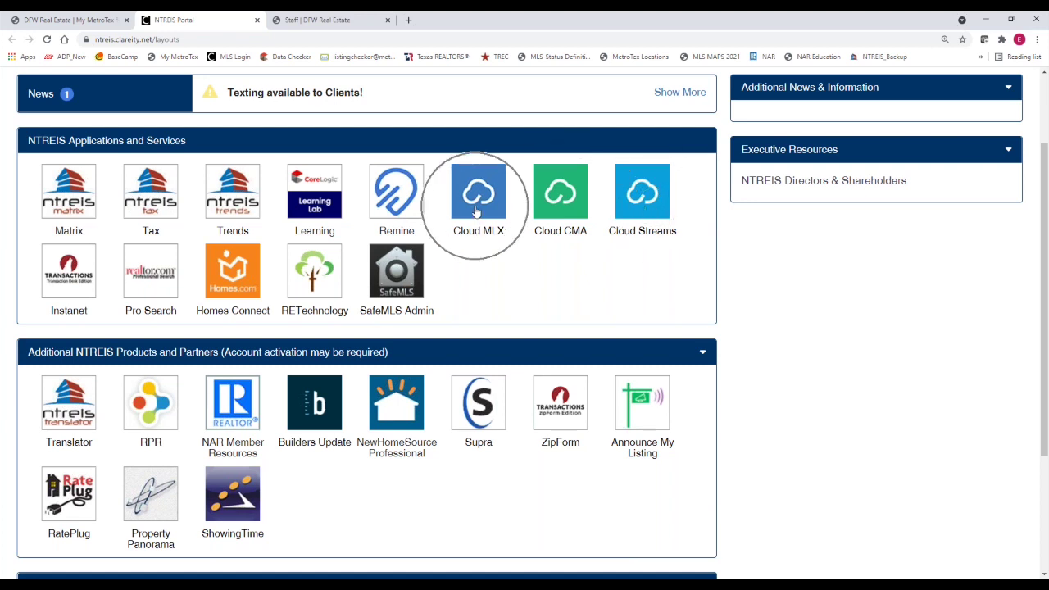
left_click(78, 202)
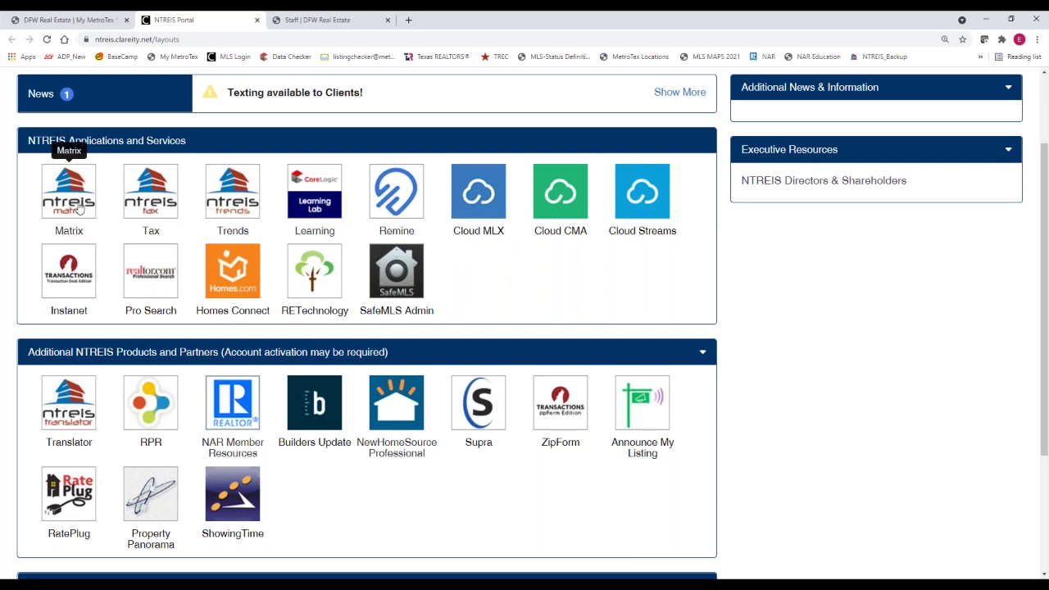
left_click(483, 209)
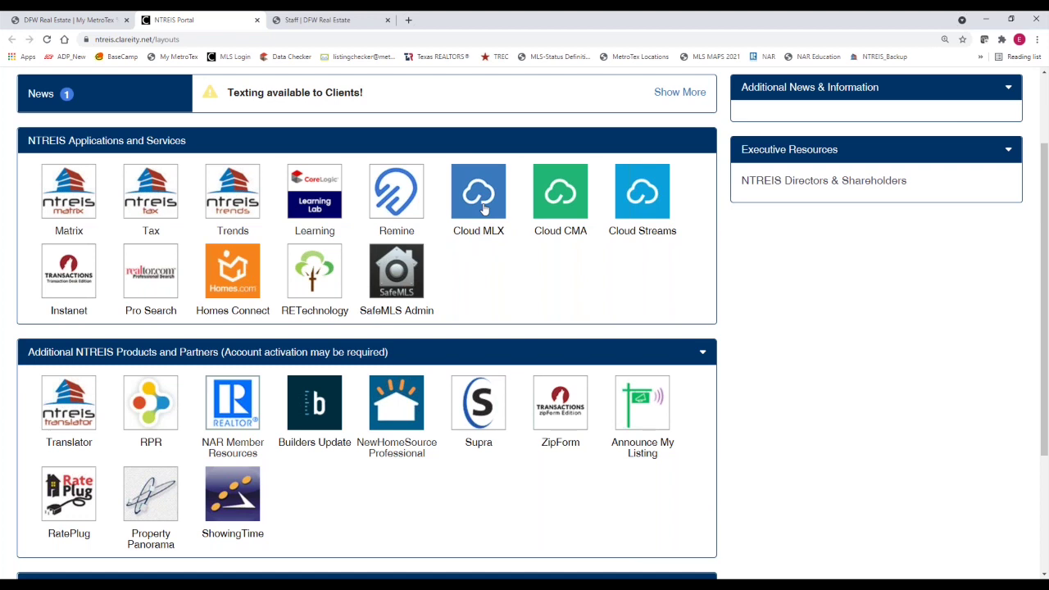
left_click(556, 215)
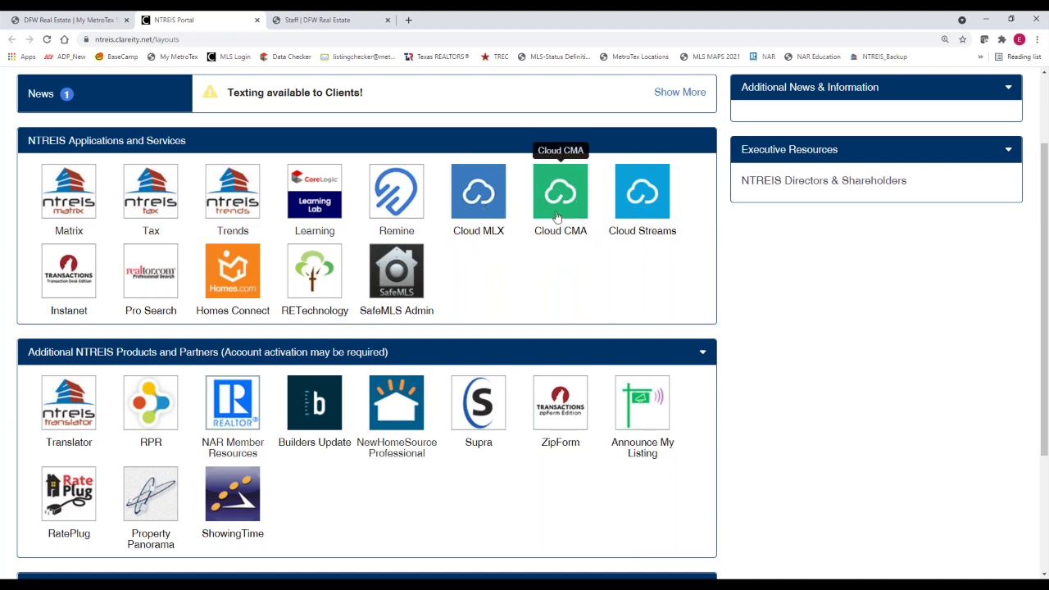
left_click(655, 216)
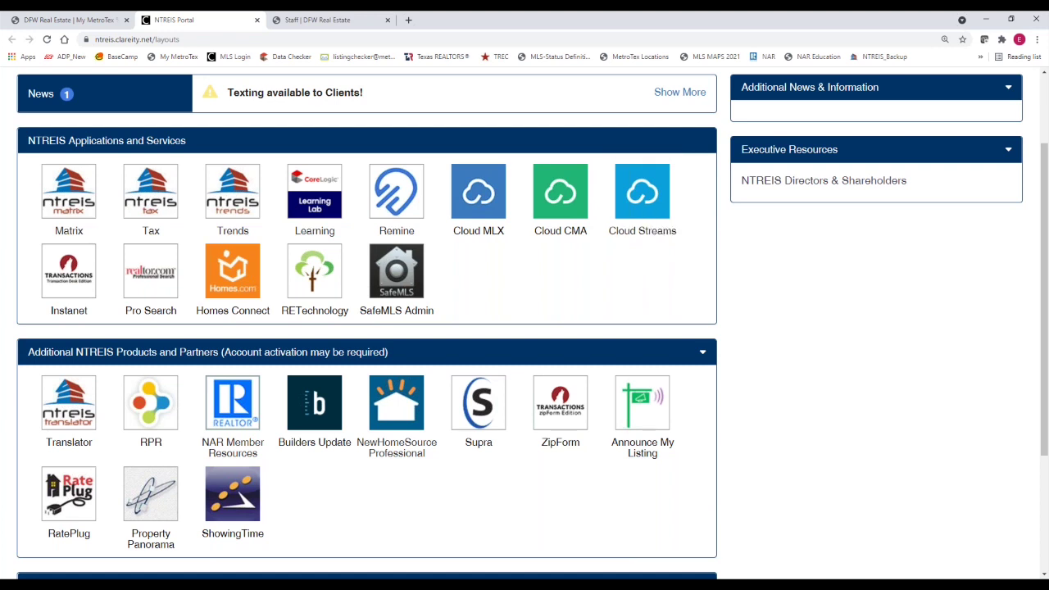
left_click(61, 284)
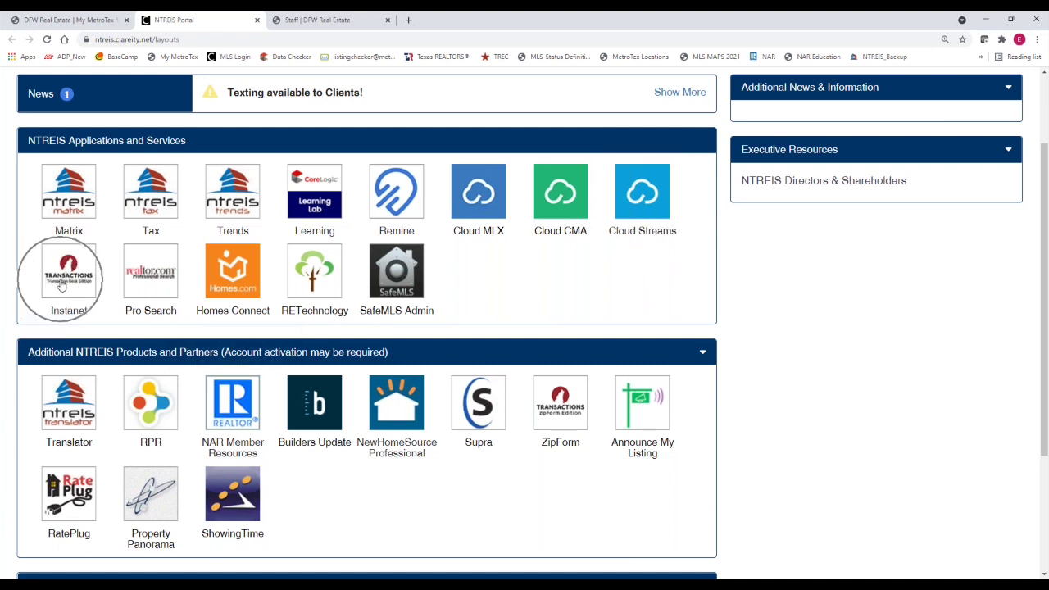
left_click(558, 430)
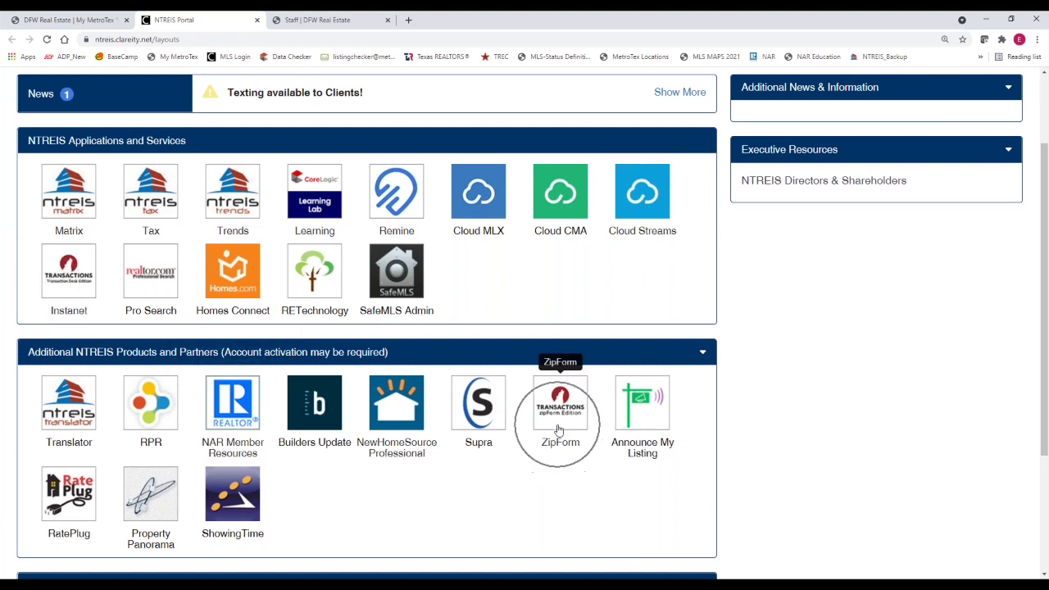
left_click(80, 299)
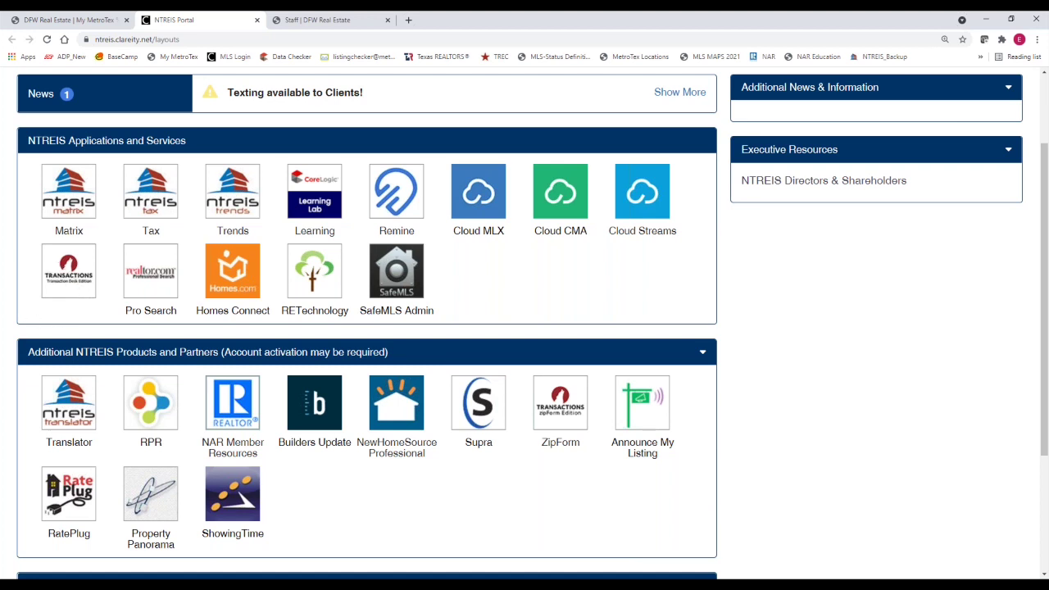
left_click(549, 420)
left_click(62, 209)
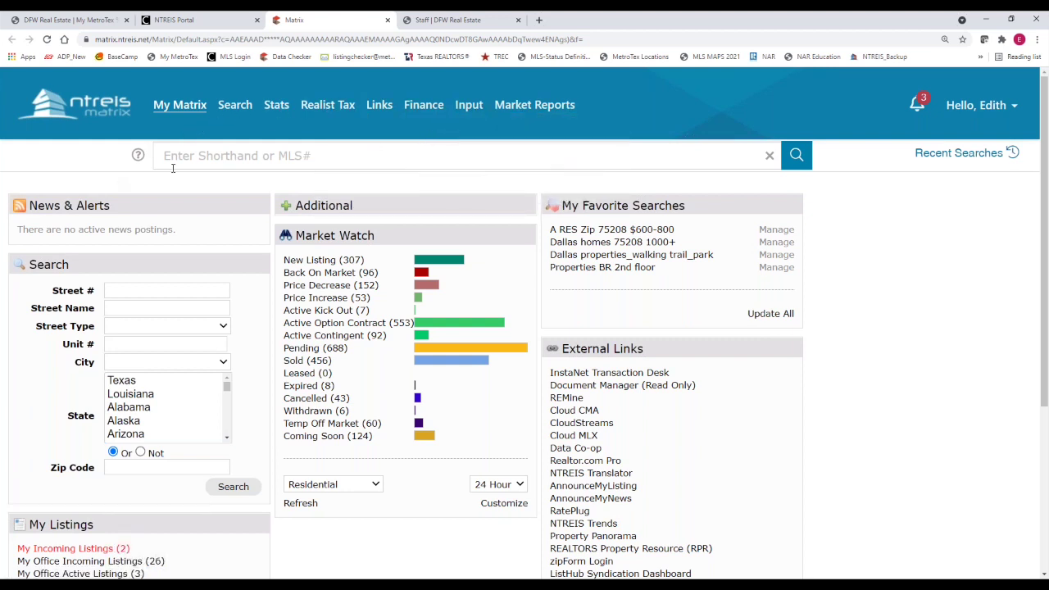
Reload Matrix from the ntreis logo and go to My Matrix > Dashboard
left_click(92, 118)
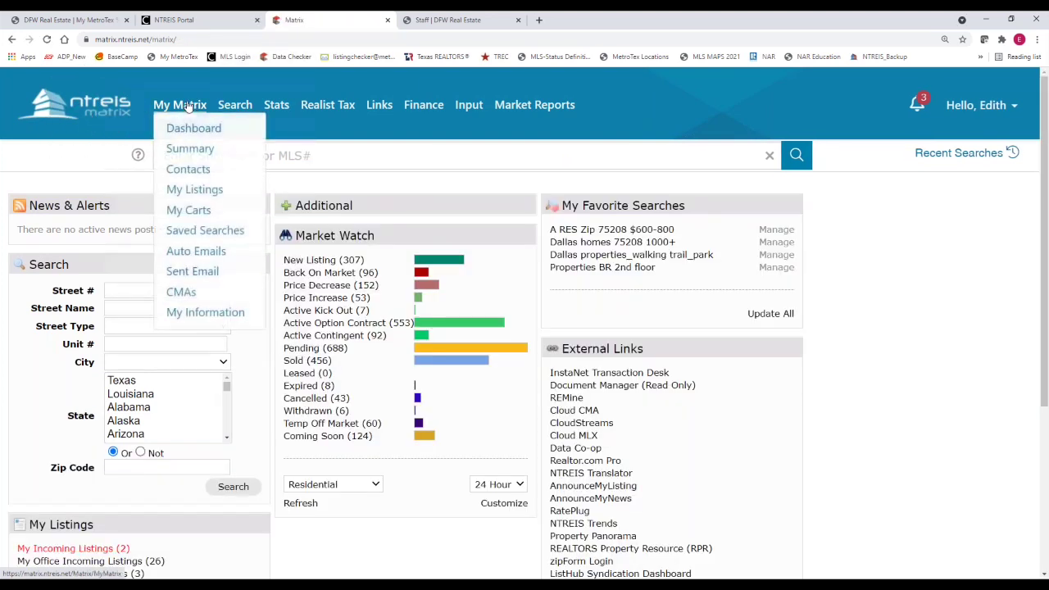
left_click(187, 106)
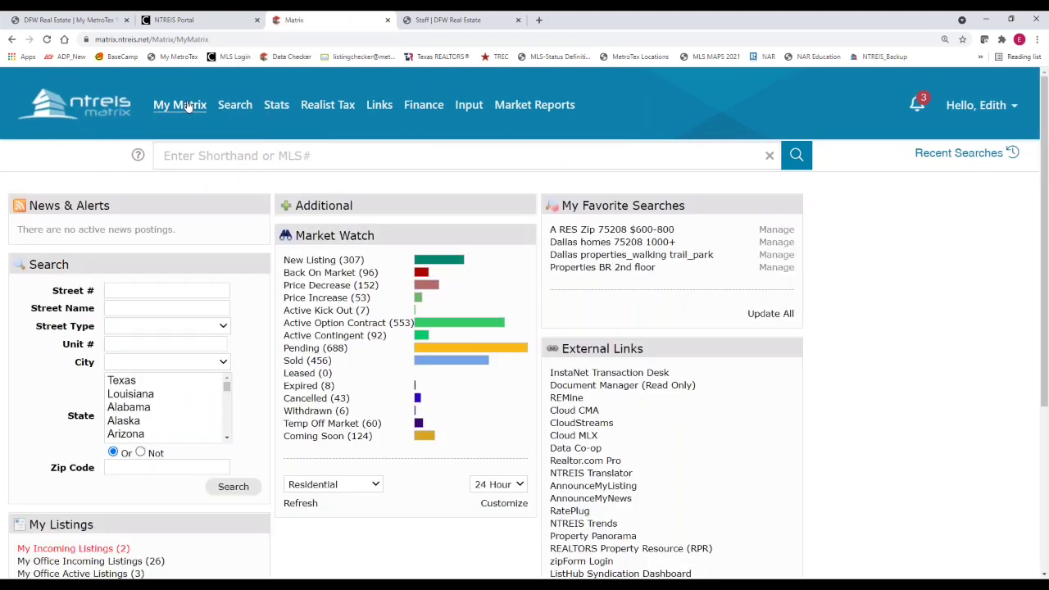
mouse_move(188, 107)
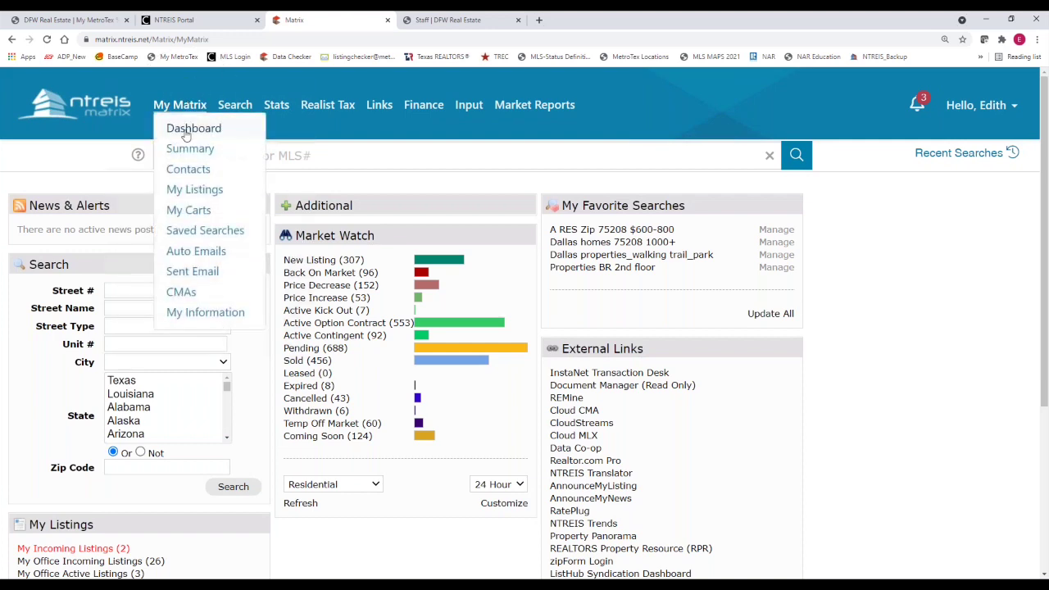
left_click(185, 136)
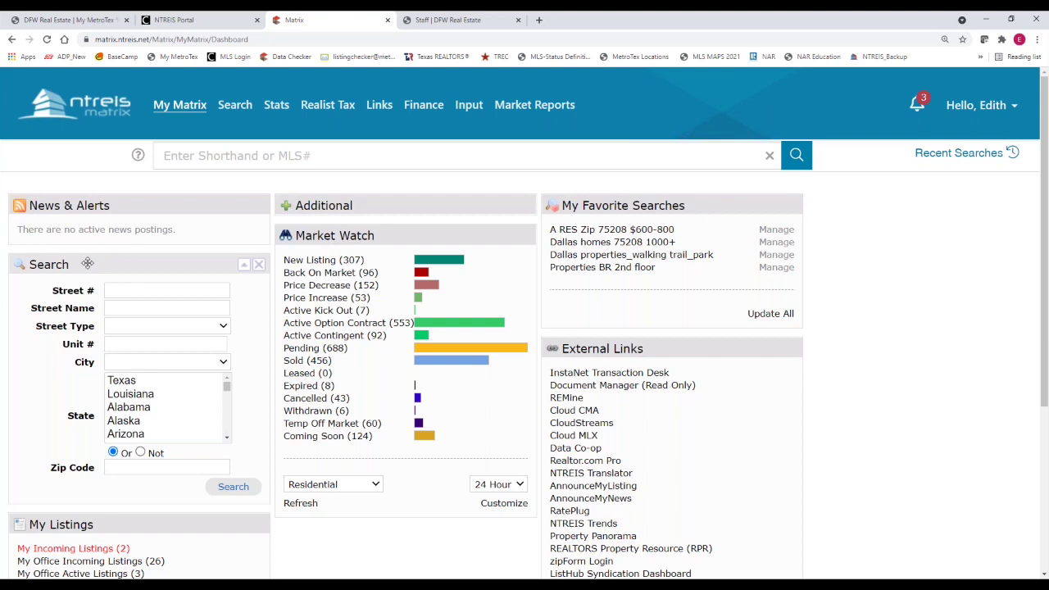
Rearrange the dashboard by moving the Search, External Links and Contact Requests panels
left_click_drag(88, 263, 658, 358)
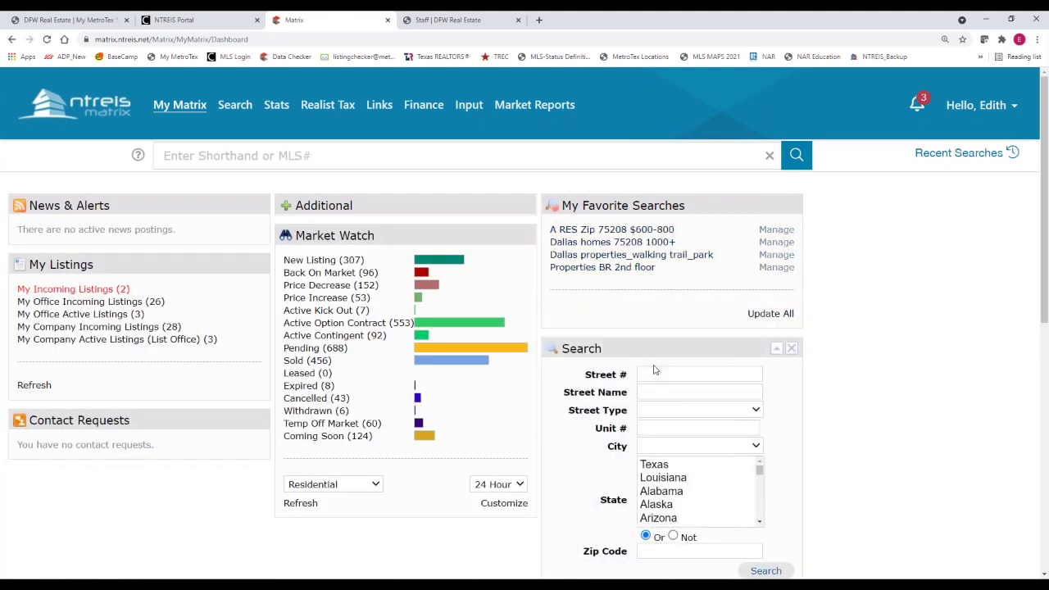
scroll(490, 469, "down", 1)
scroll(491, 469, "down", 2)
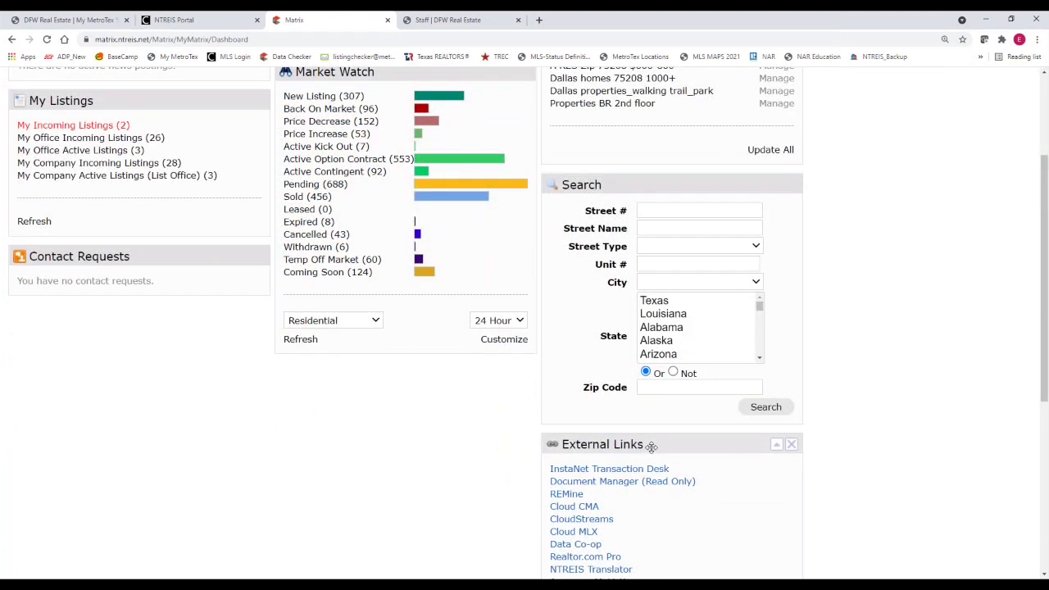
left_click(652, 445)
left_click_drag(656, 445, 104, 310)
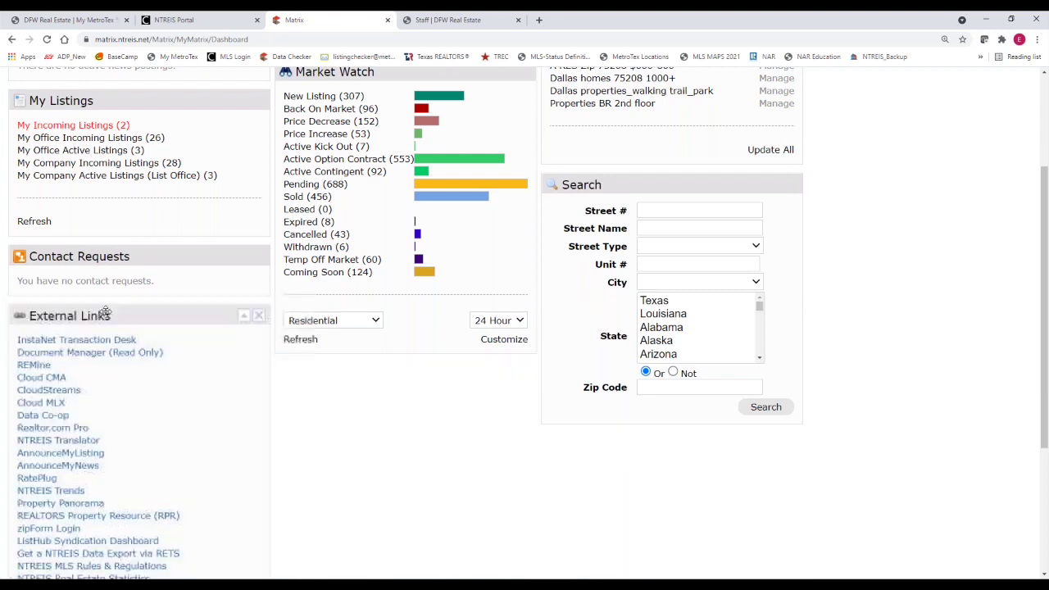
left_click_drag(121, 254, 399, 496)
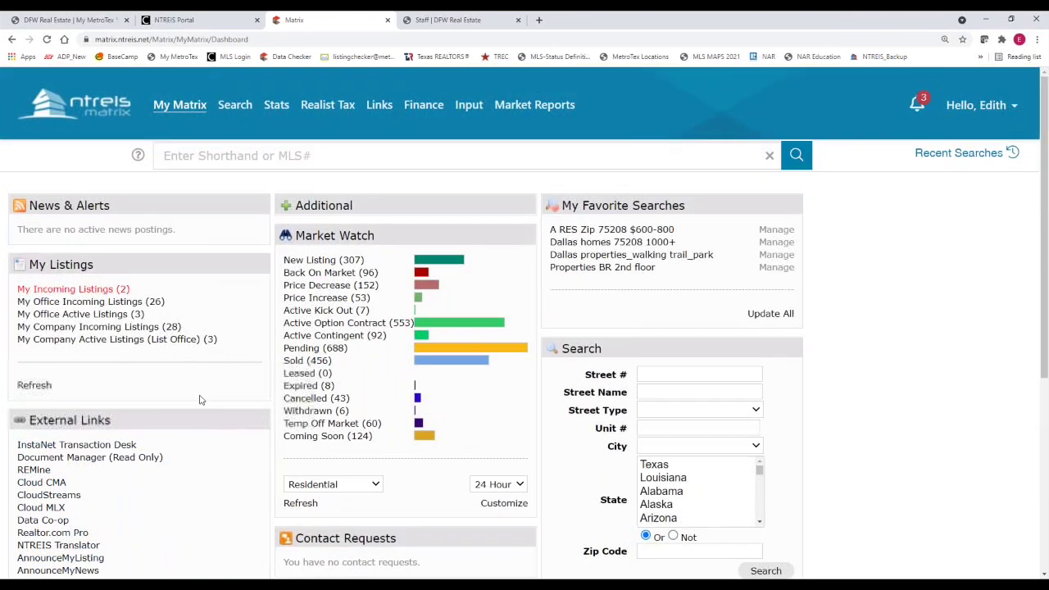
left_click(133, 259)
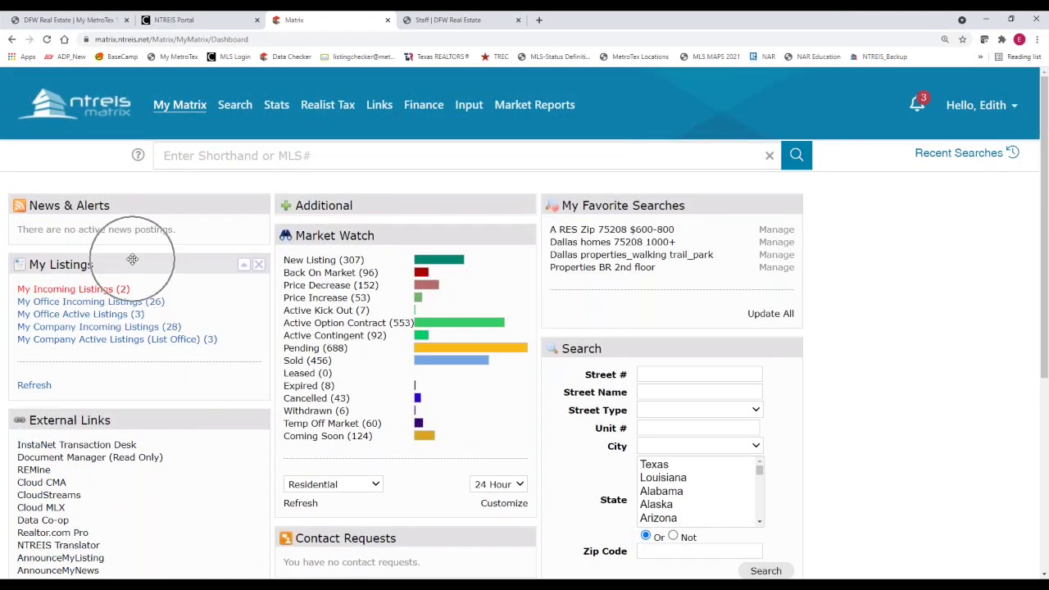
Hide the My Listings, My Favorite Searches, Market Watch and Search panels
left_click(259, 265)
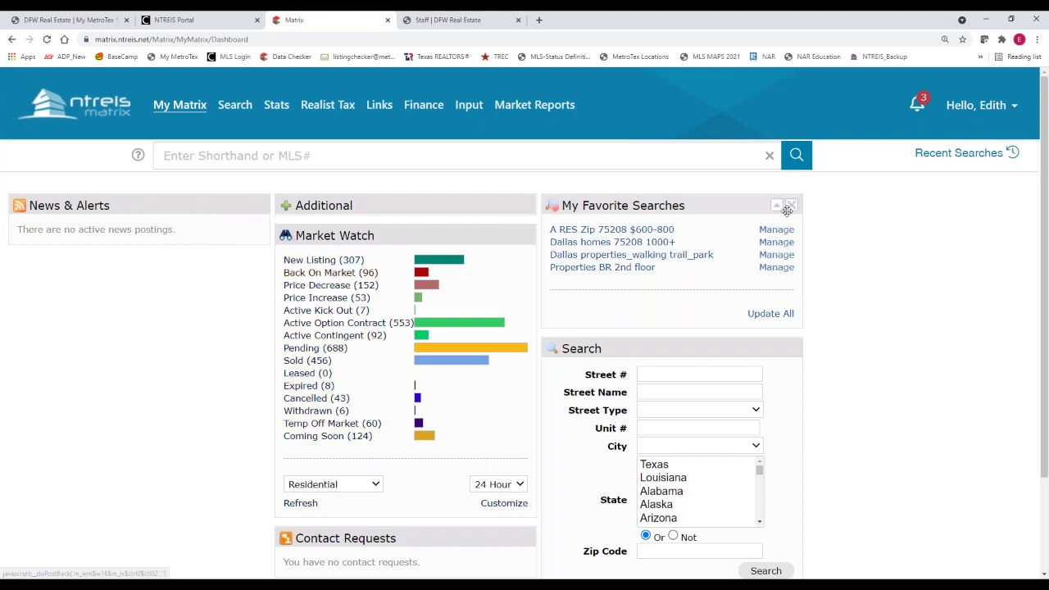
left_click(794, 205)
left_click(525, 236)
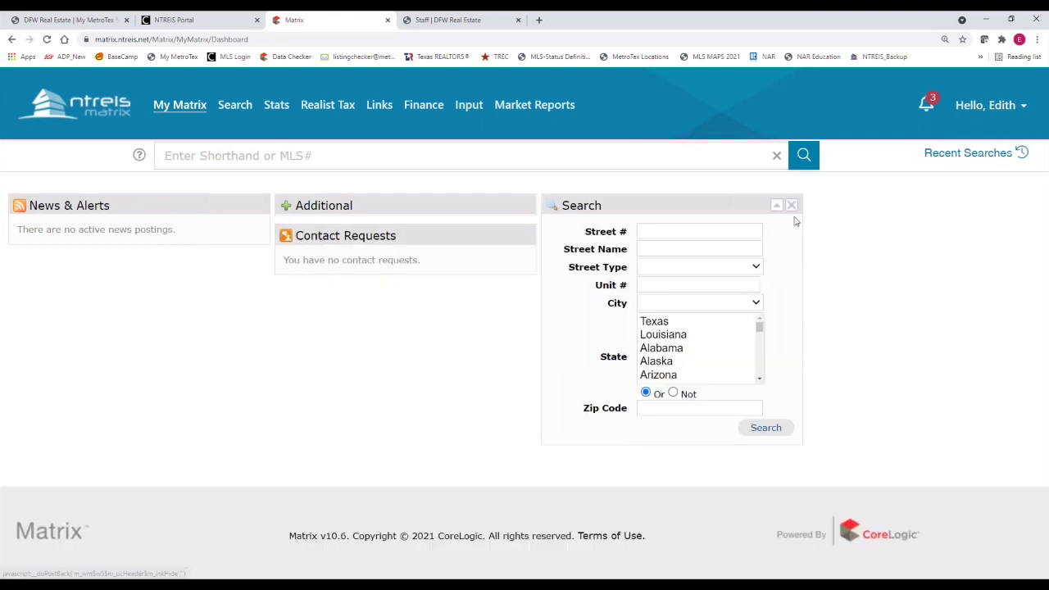
left_click(794, 205)
Hide Contact Requests and copy the 'no news postings' message from News & Alerts
left_click(526, 237)
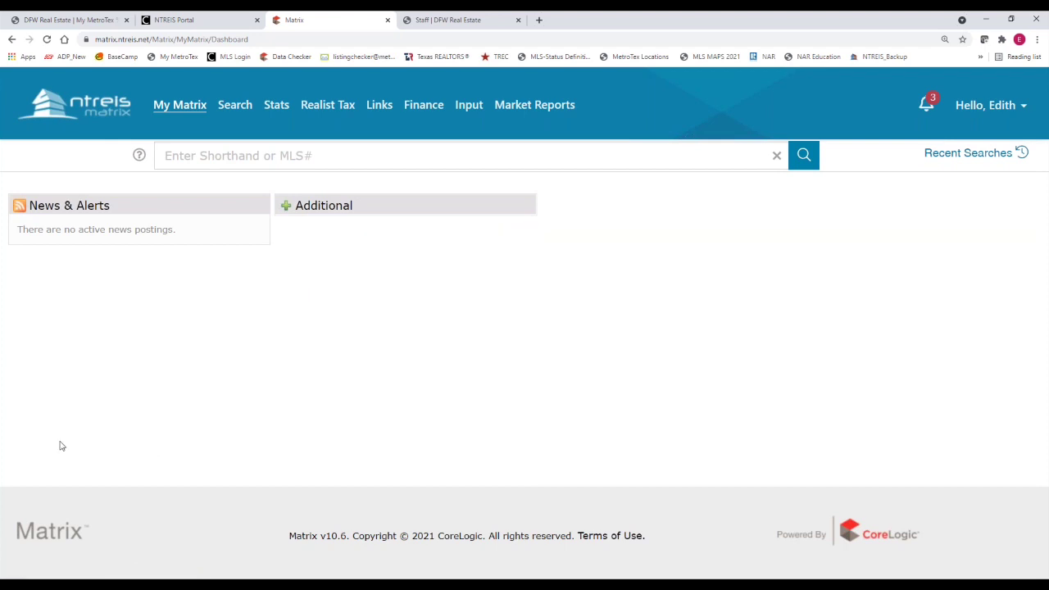
left_click(113, 208)
left_click_drag(180, 234, 17, 231)
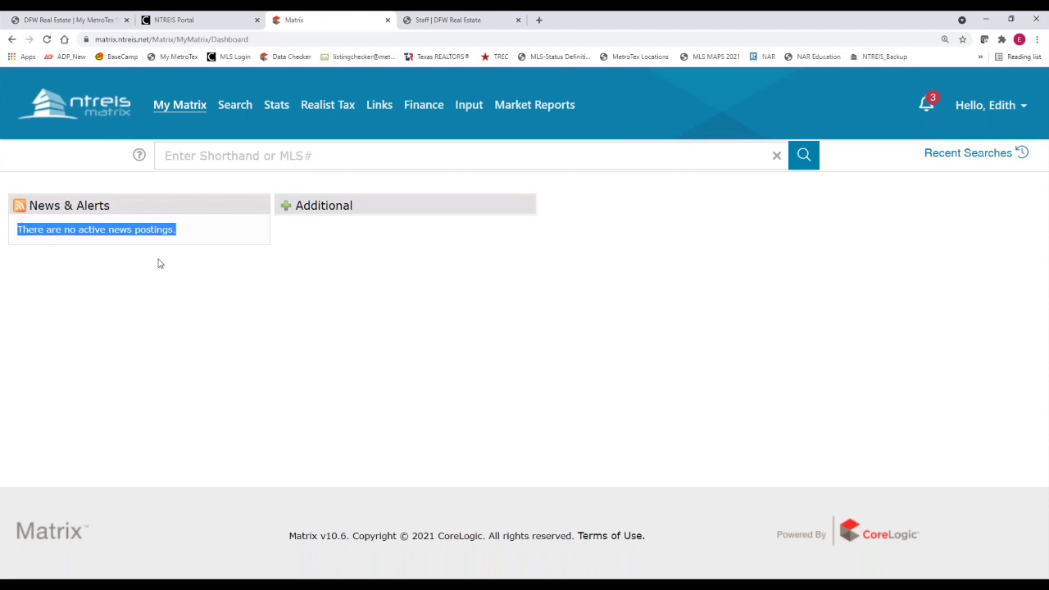
key("ctrl+c")
left_click(183, 276)
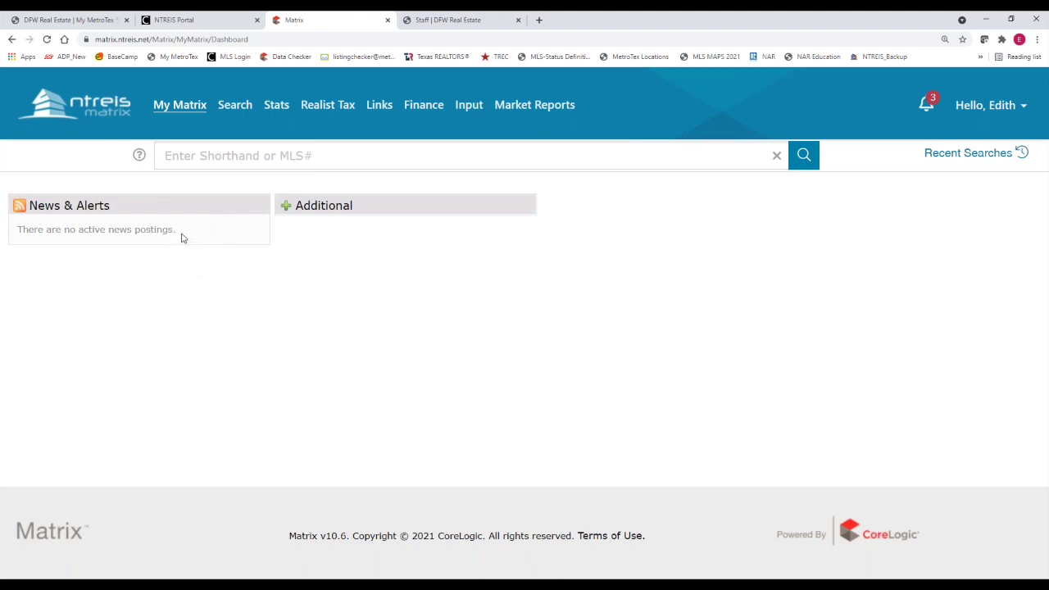
left_click_drag(183, 237, 20, 234)
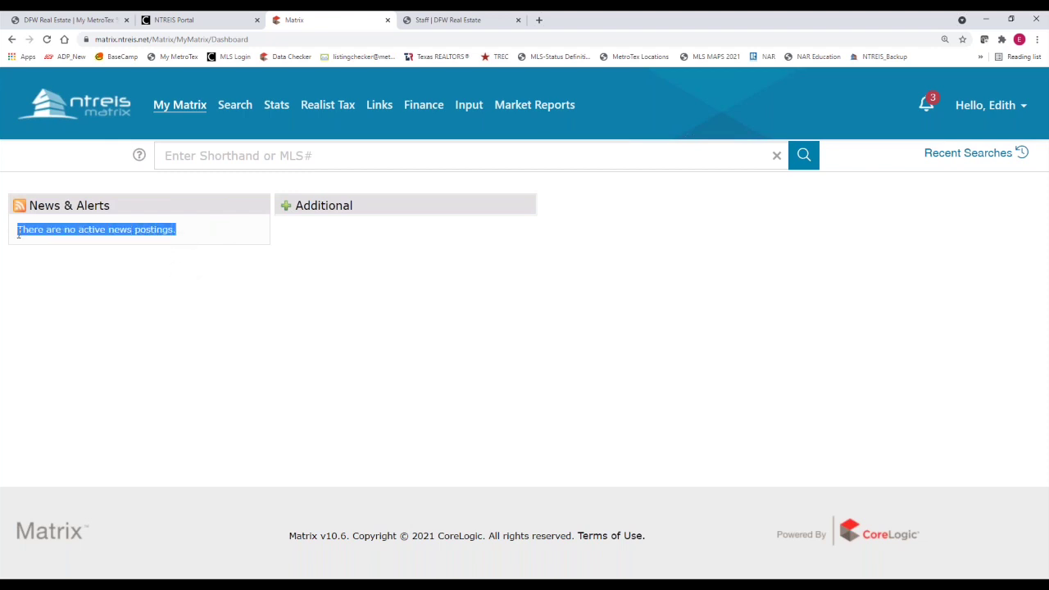
left_click(185, 232)
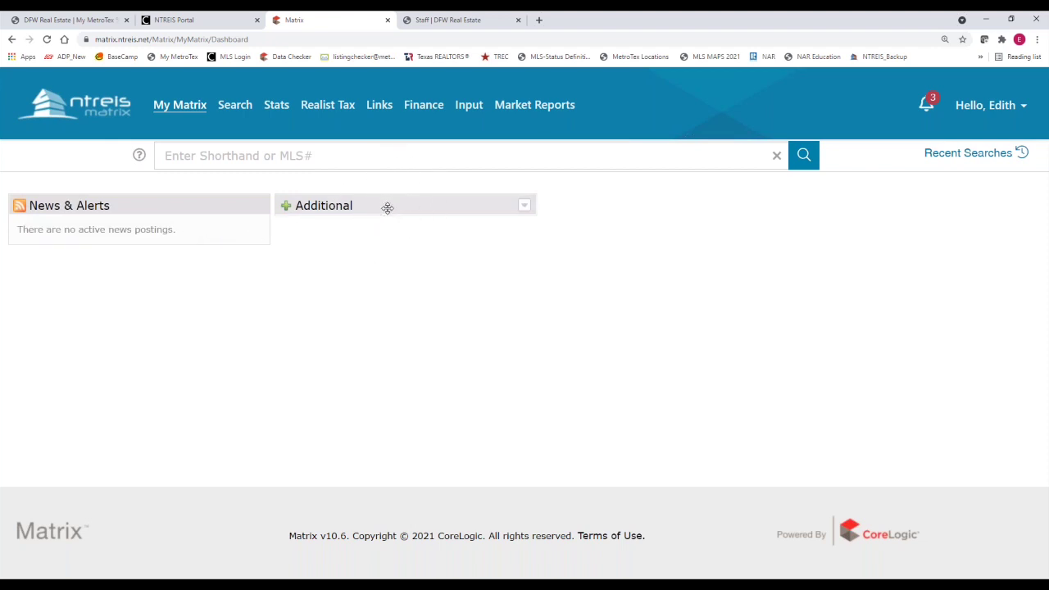
Move Additional to the right column, expand it, and add My Carts to the middle column
left_click_drag(388, 208, 693, 215)
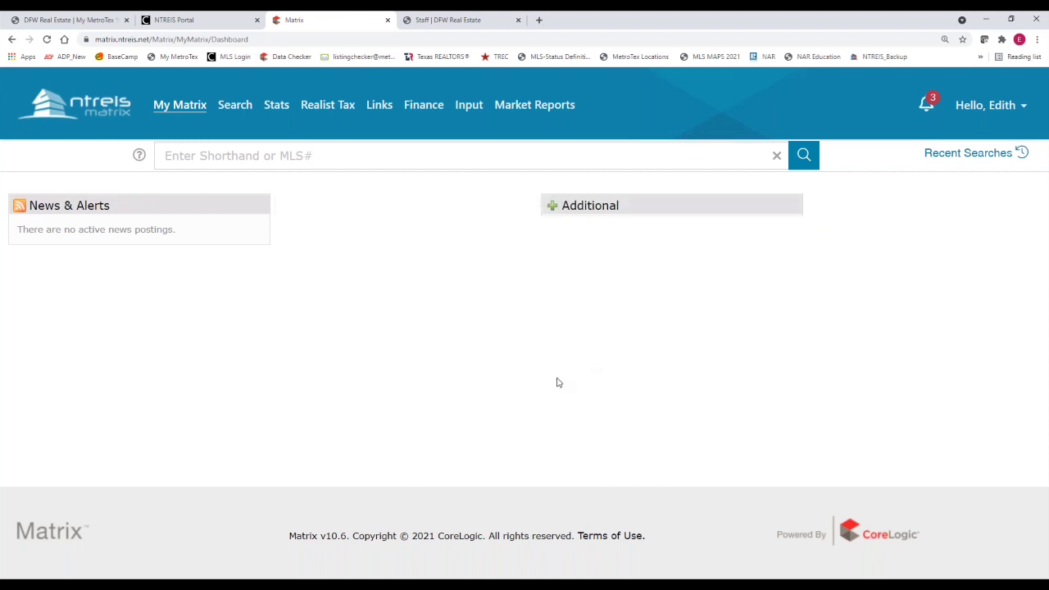
left_click(791, 210)
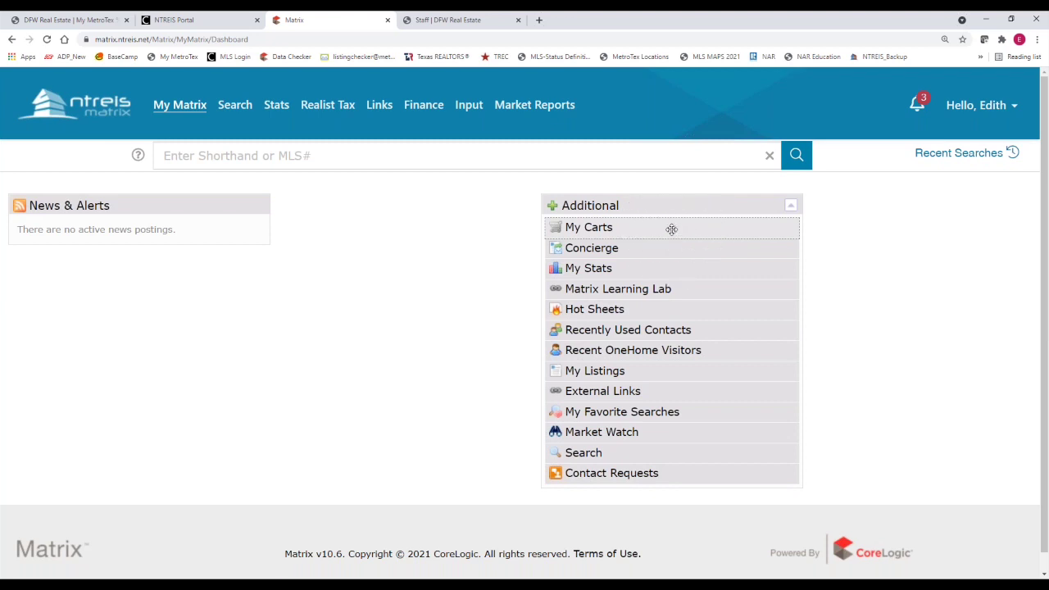
left_click_drag(671, 229, 491, 206)
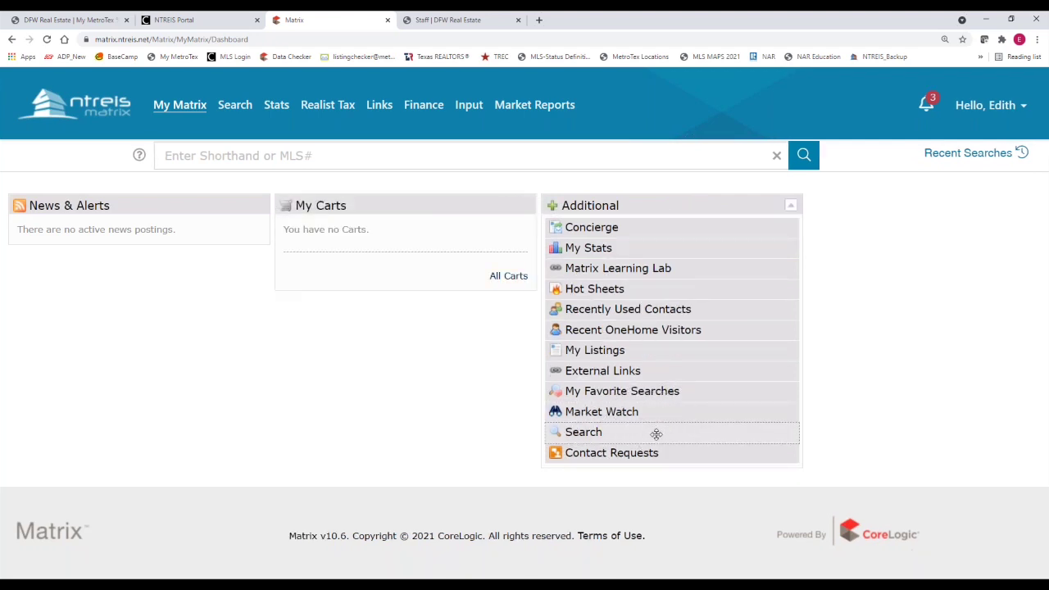
Place Search under News & Alerts, My Favorite Searches and My Listings under My Carts, External Links below Additional
left_click_drag(656, 433, 117, 262)
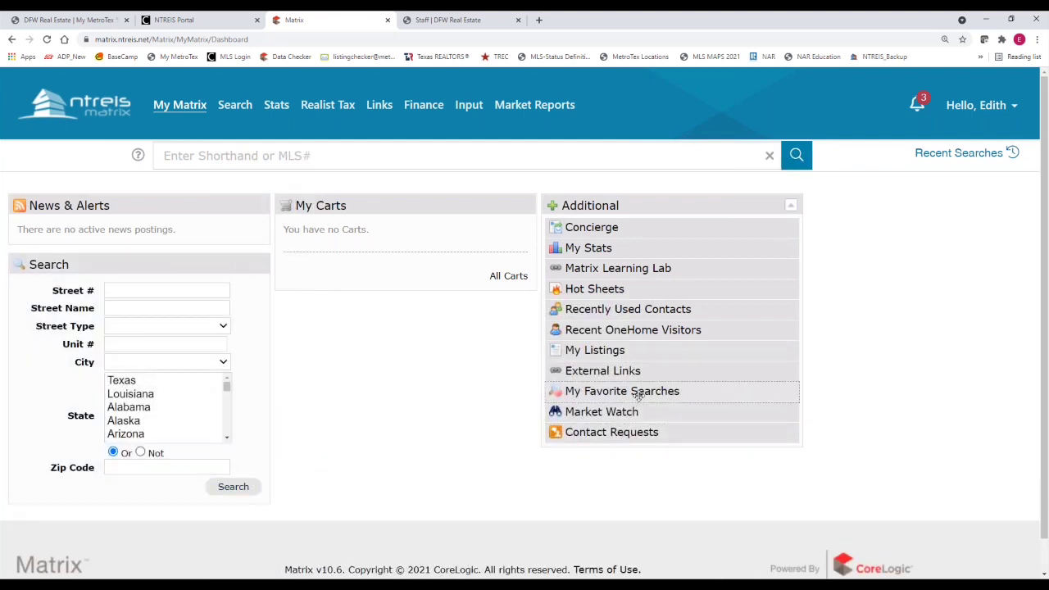
left_click_drag(622, 391, 406, 324)
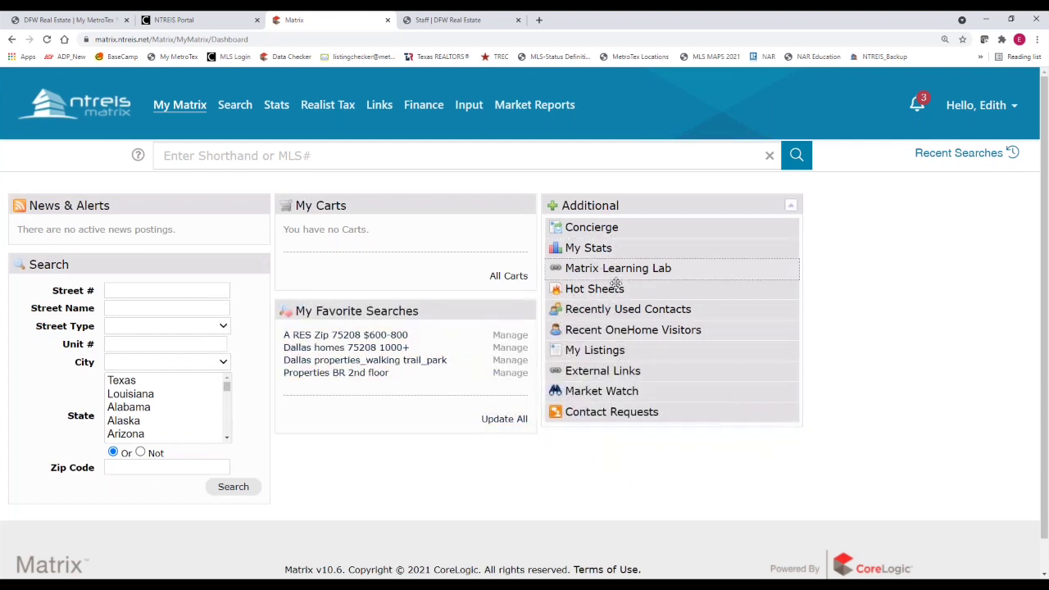
left_click_drag(602, 371, 581, 438)
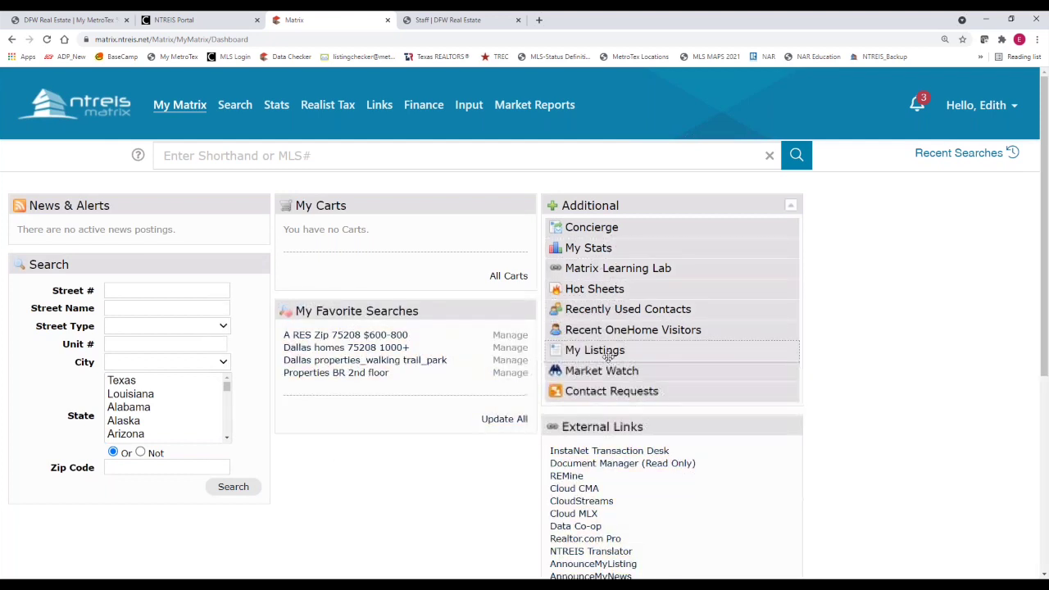
left_click_drag(594, 350, 385, 444)
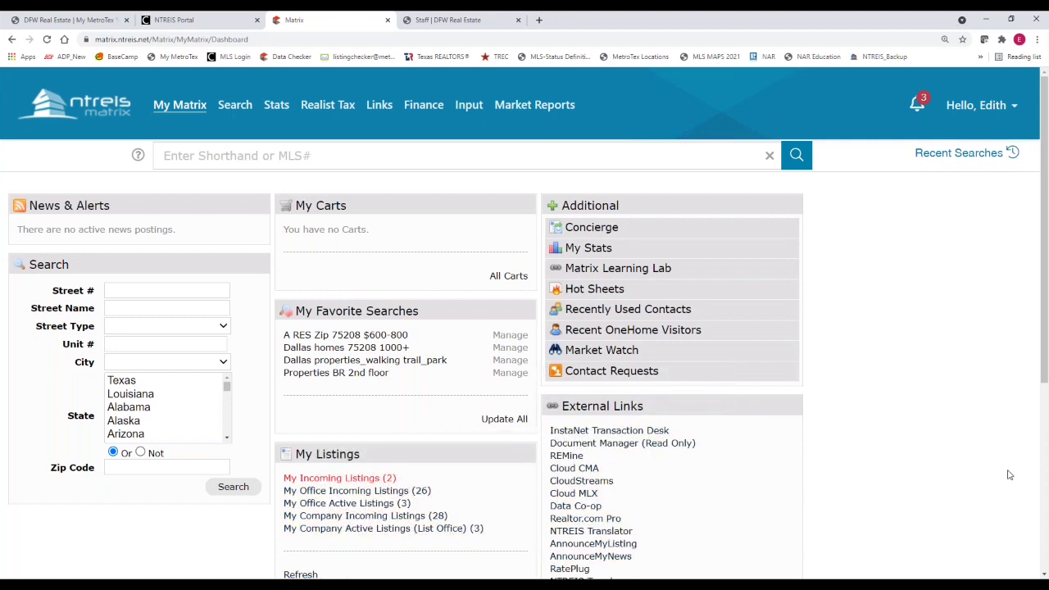
scroll(1017, 475, "down", 1)
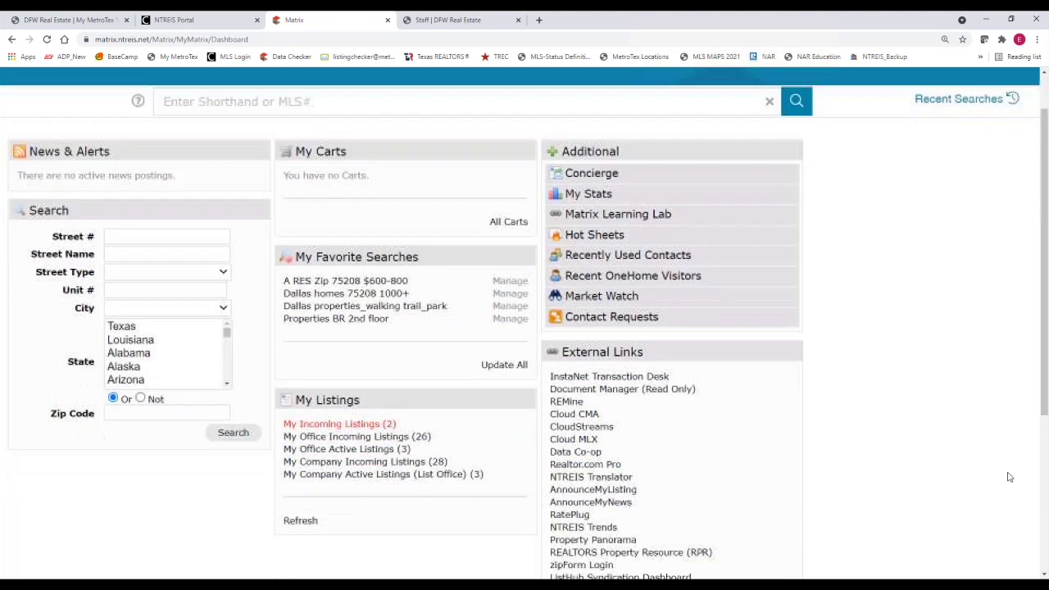
left_click(601, 362)
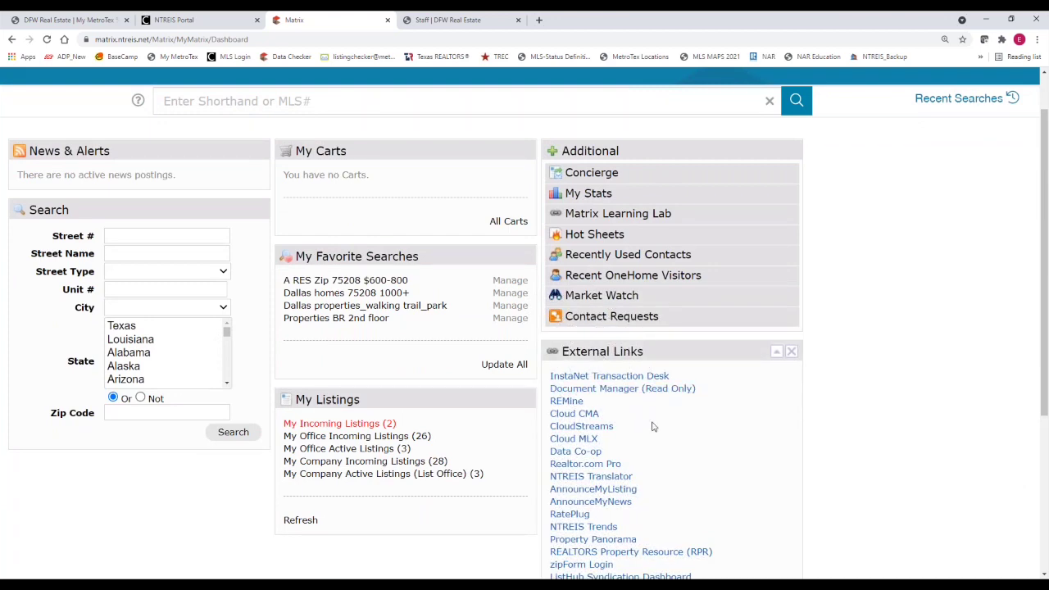
scroll(643, 416, "down", 1)
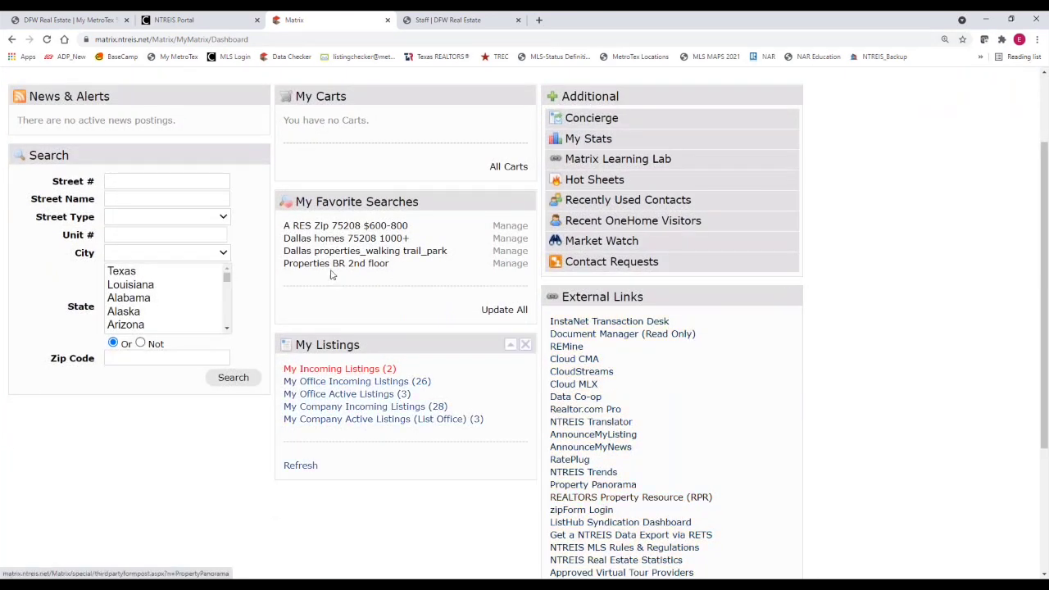
left_click(193, 25)
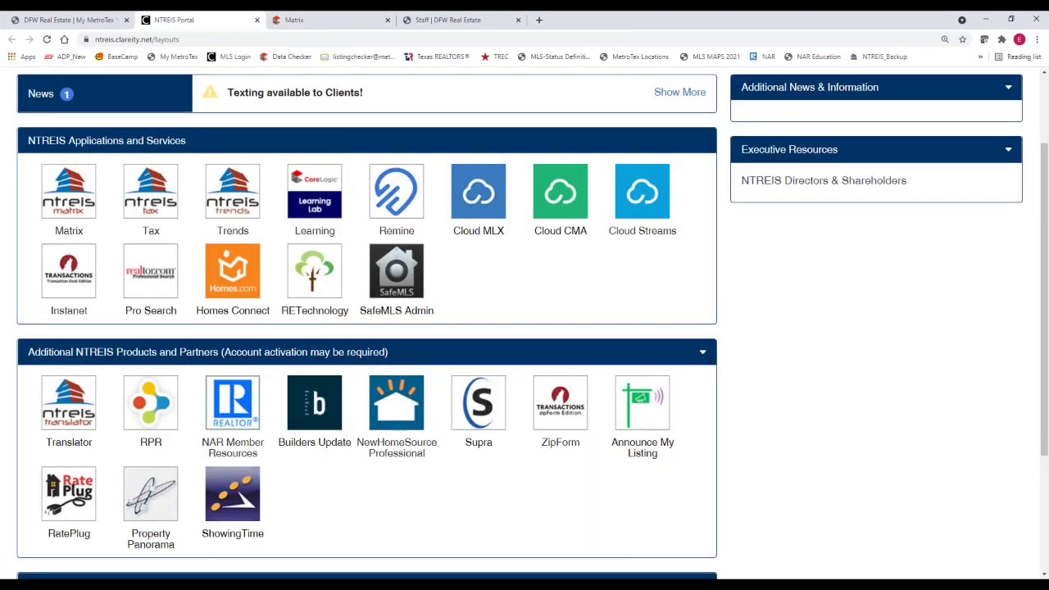
left_click(319, 25)
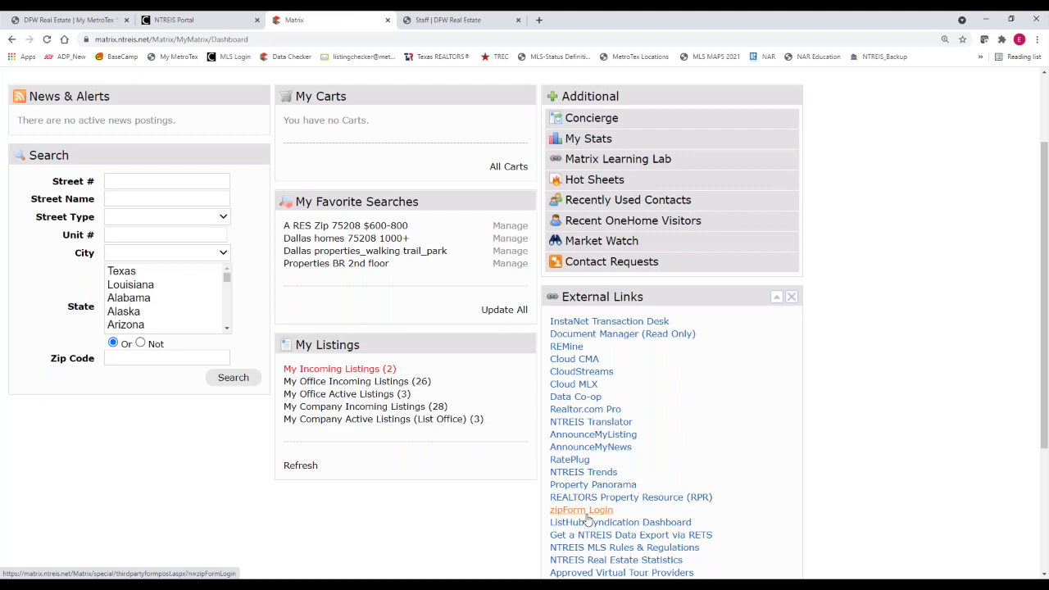
scroll(319, 484, "up", 2)
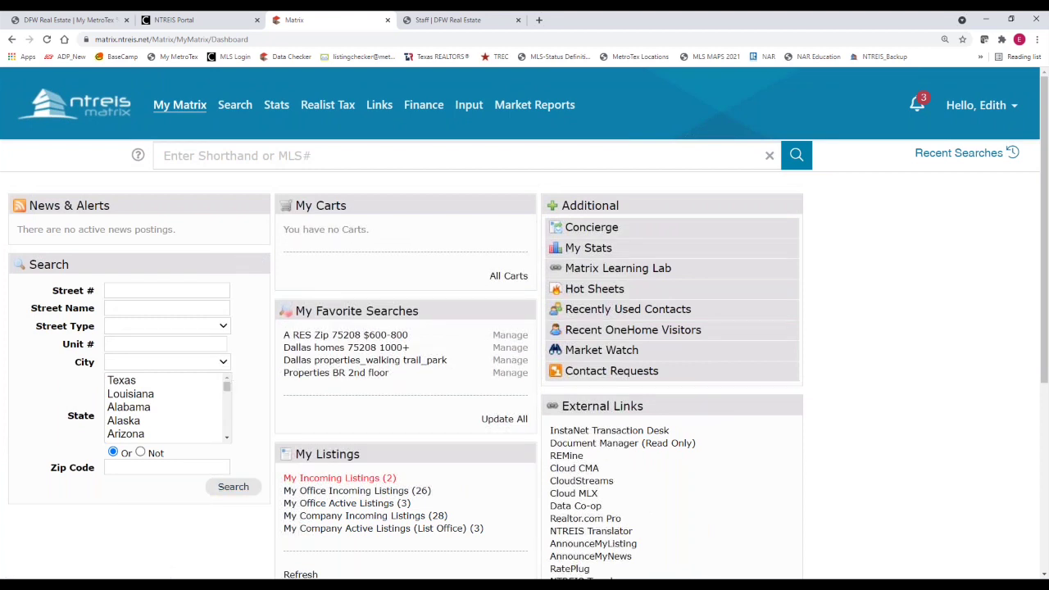
mouse_move(185, 105)
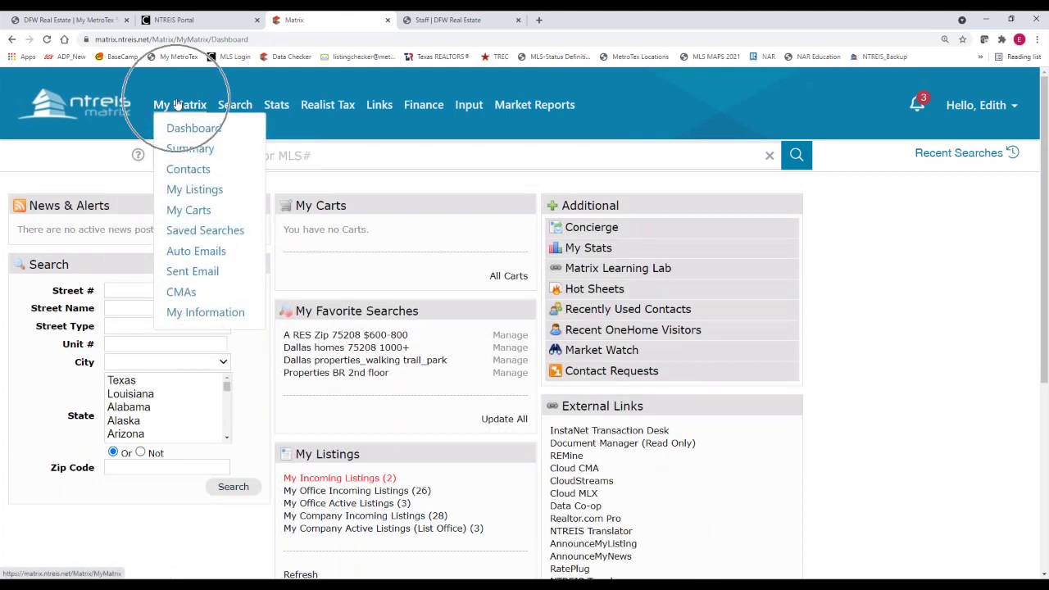
Open My Matrix > My Information, highlight the public e-mail value, then switch to the MetroTex site
left_click(174, 313)
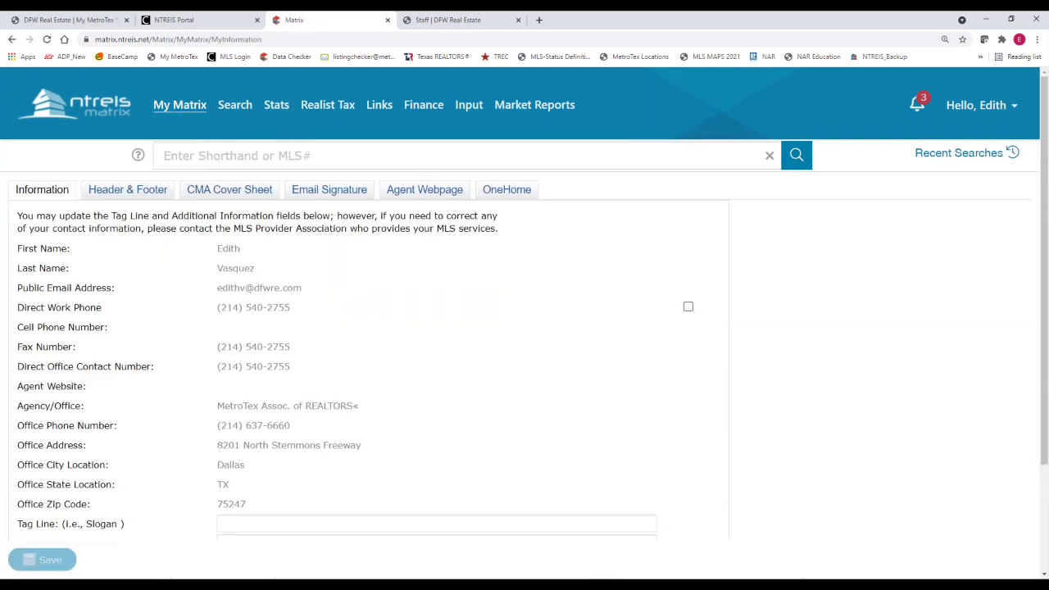
left_click(57, 195)
left_click_drag(216, 310, 207, 285)
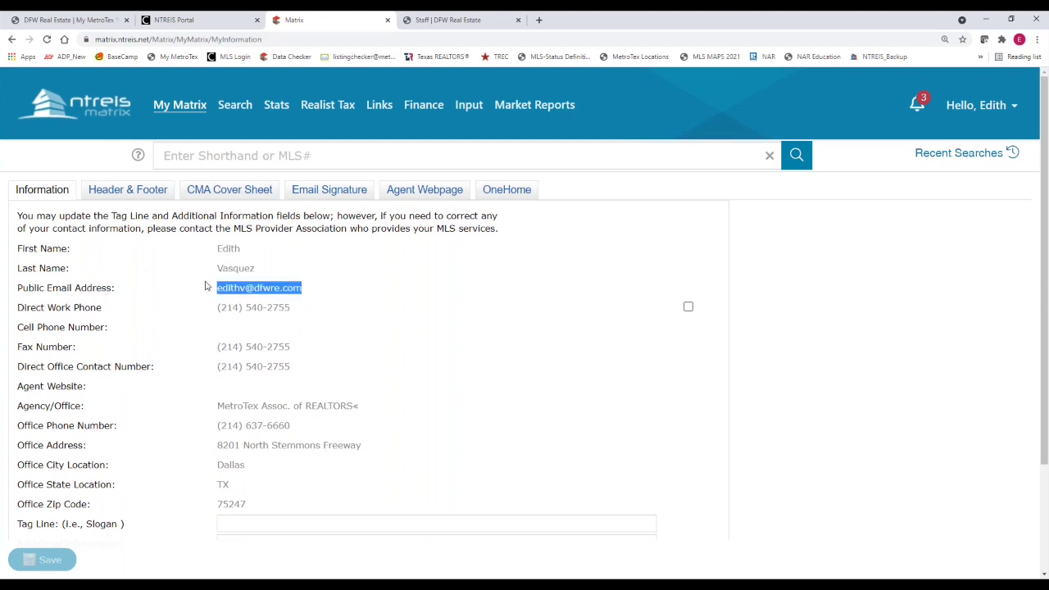
left_click(161, 390)
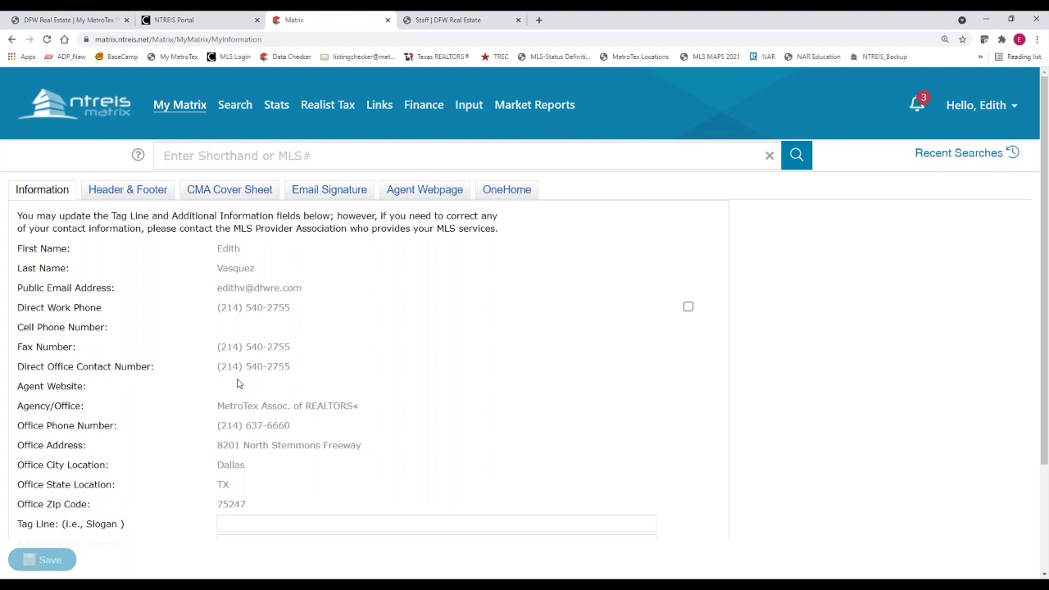
left_click(102, 23)
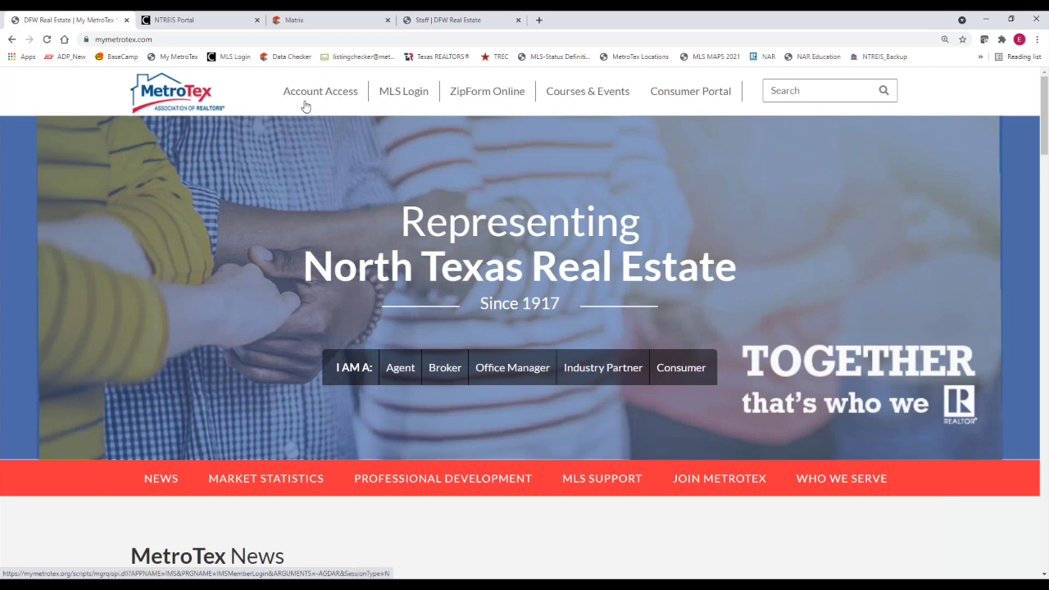
left_click(388, 99)
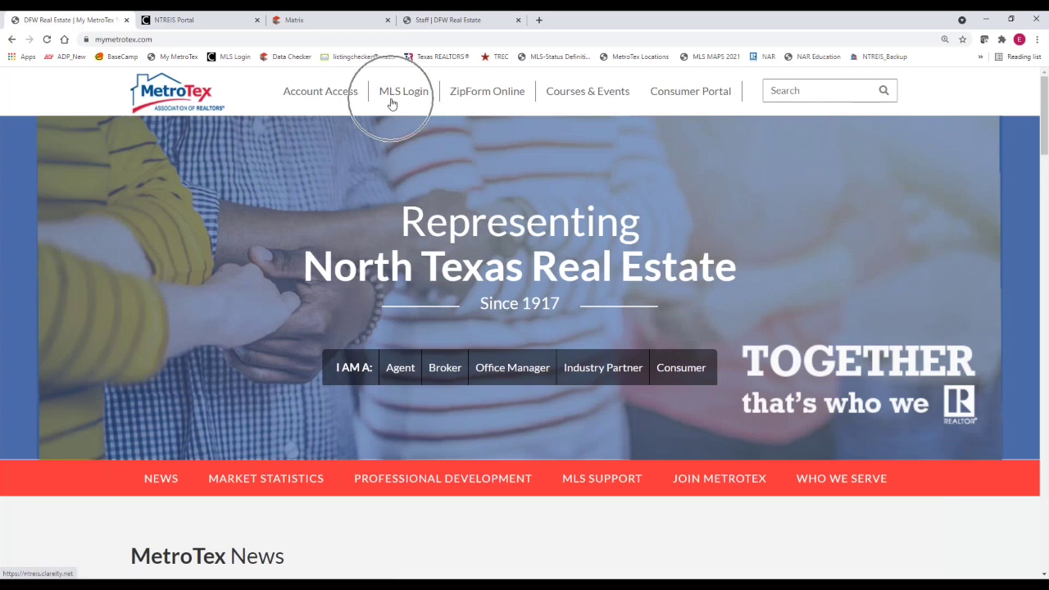
left_click(306, 28)
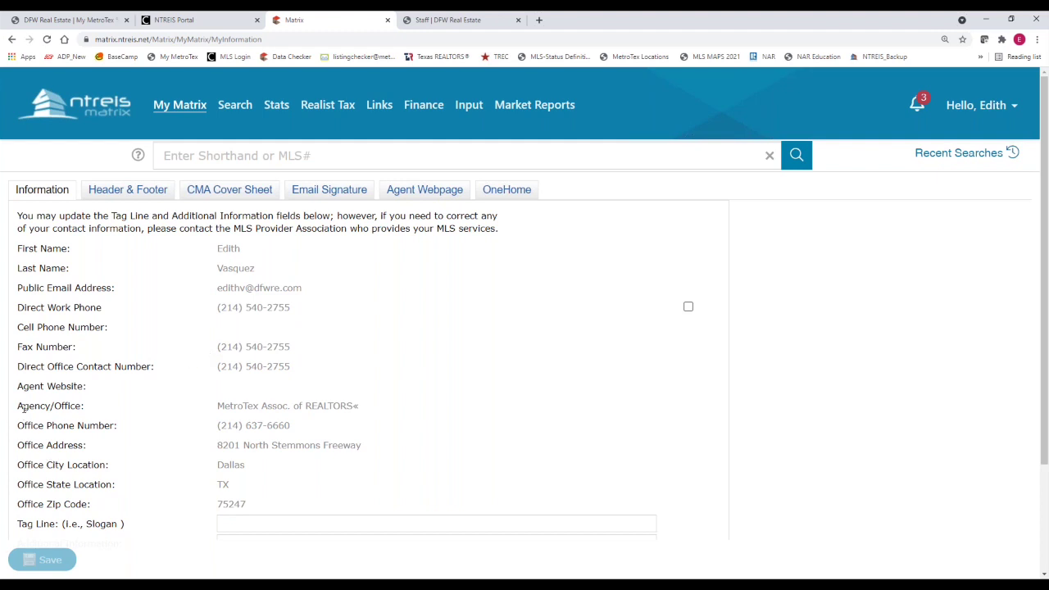
left_click_drag(18, 406, 264, 503)
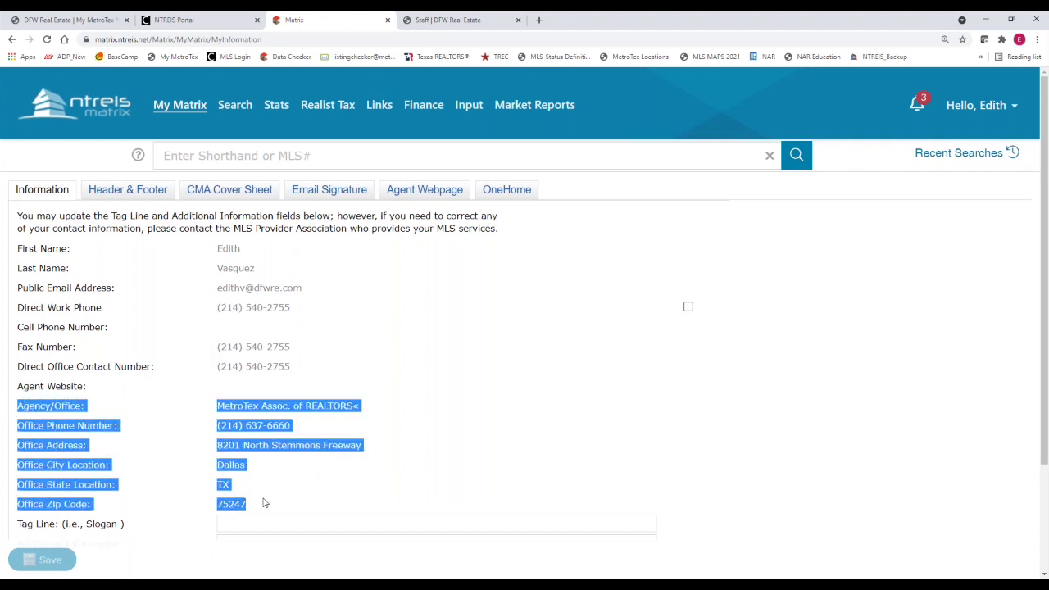
right_click(173, 479)
left_click(164, 414)
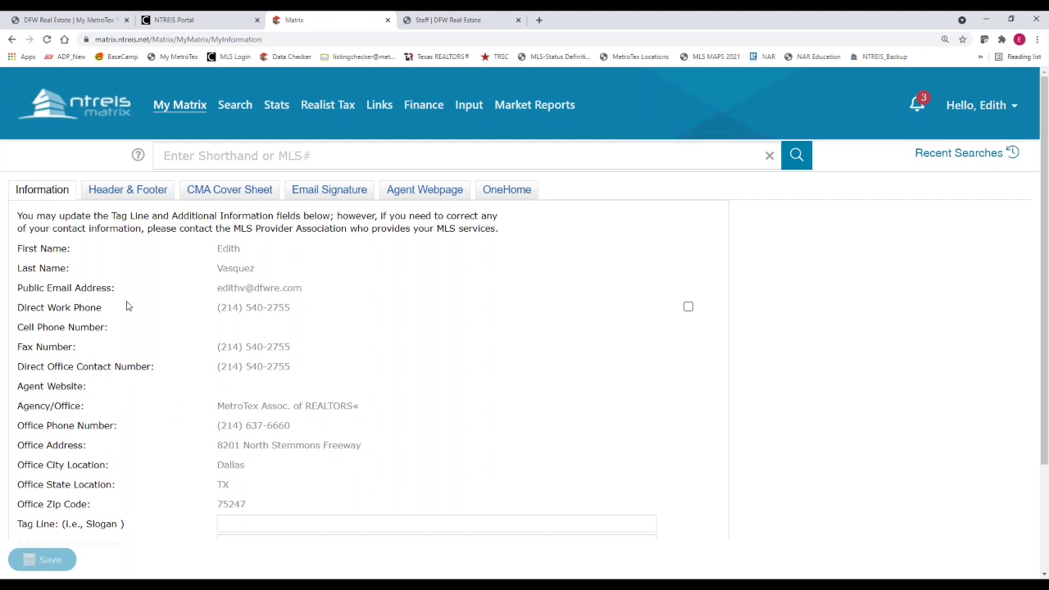
In Header & Footer, toggle No Photo back to Use Custom Photo and choose Change photo
left_click(119, 198)
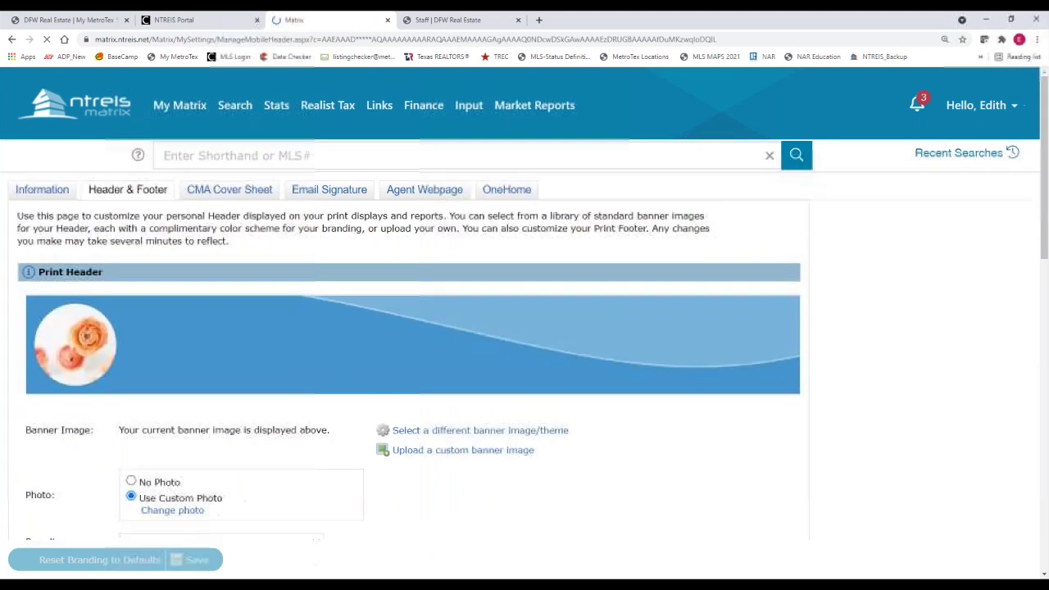
scroll(152, 344, "down", 1)
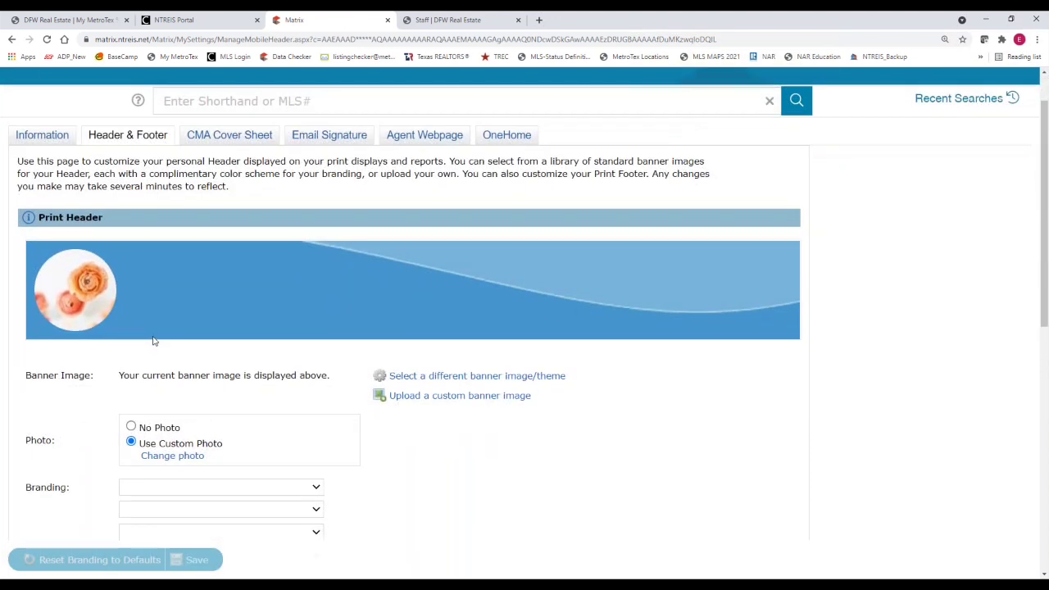
left_click(117, 224)
scroll(191, 309, "down", 1)
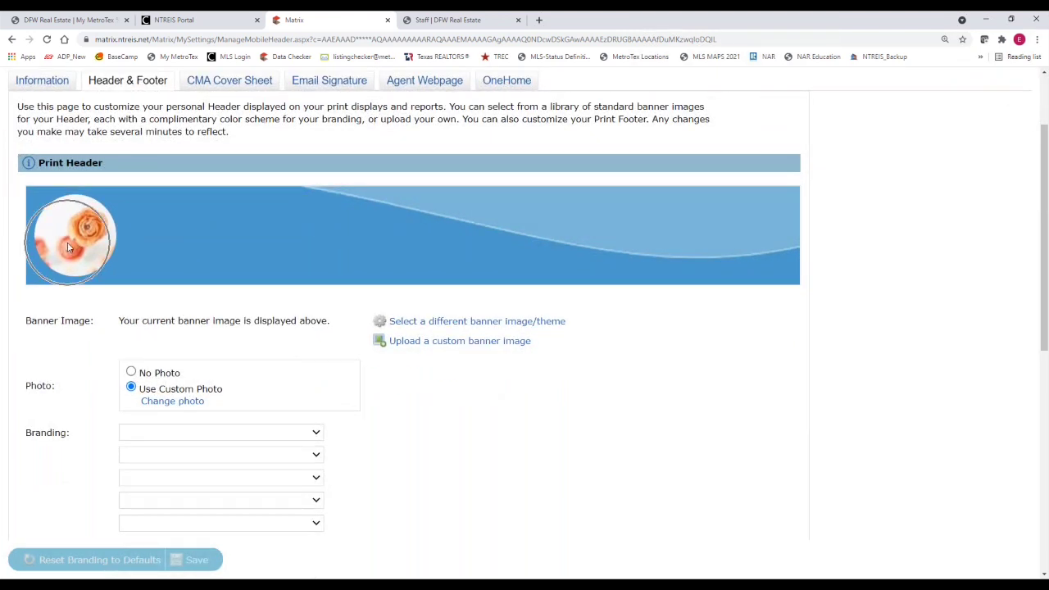
left_click(131, 374)
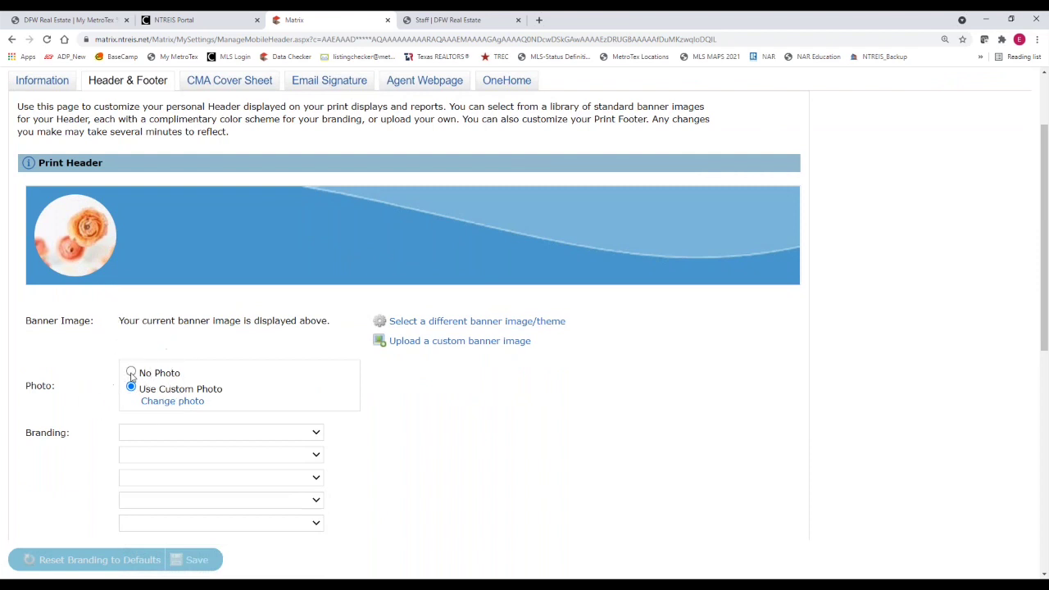
left_click(131, 387)
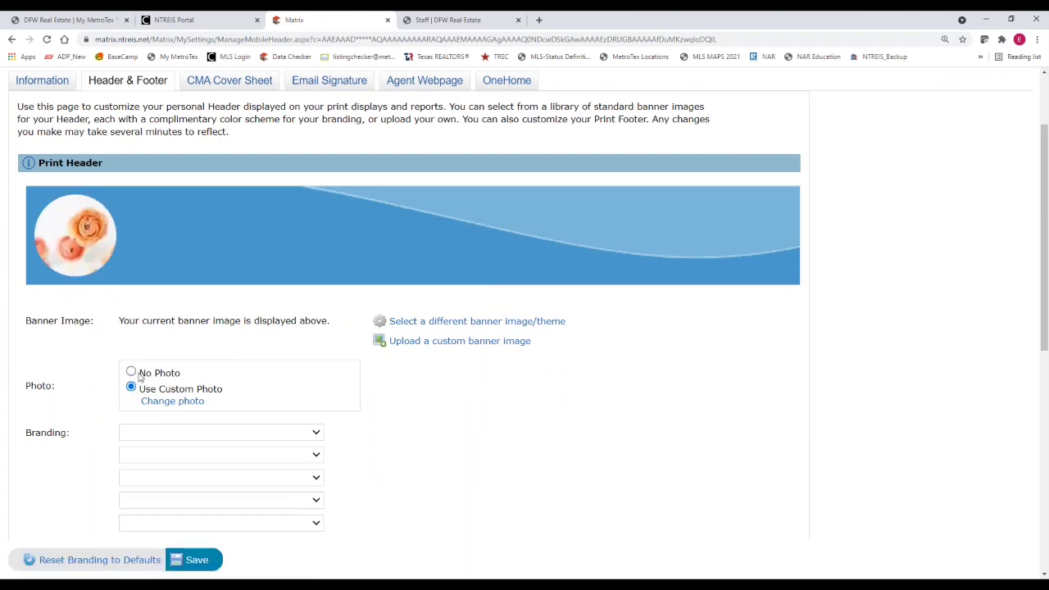
left_click(165, 404)
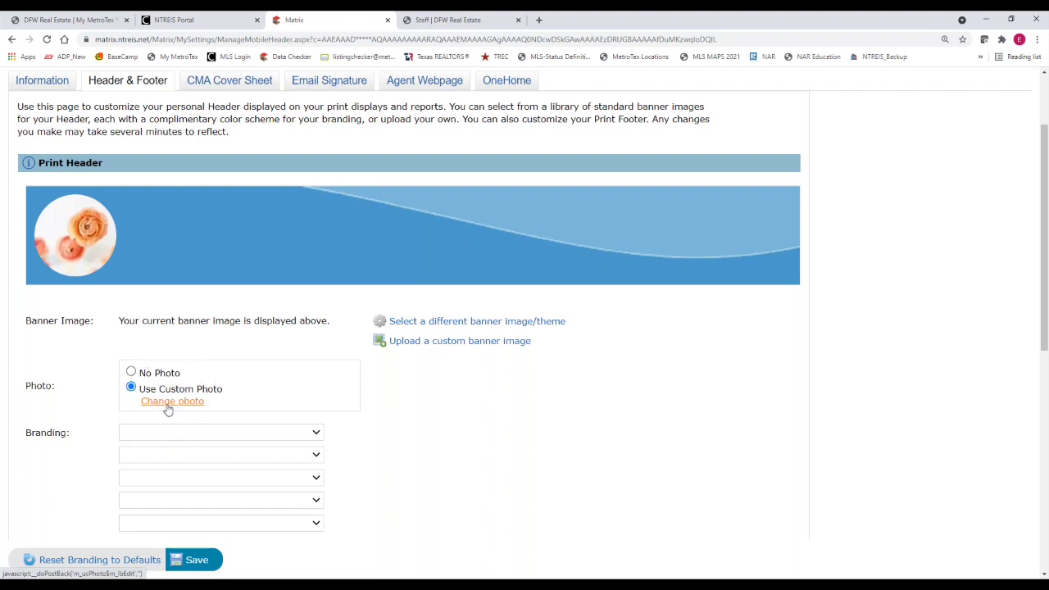
left_click(167, 407)
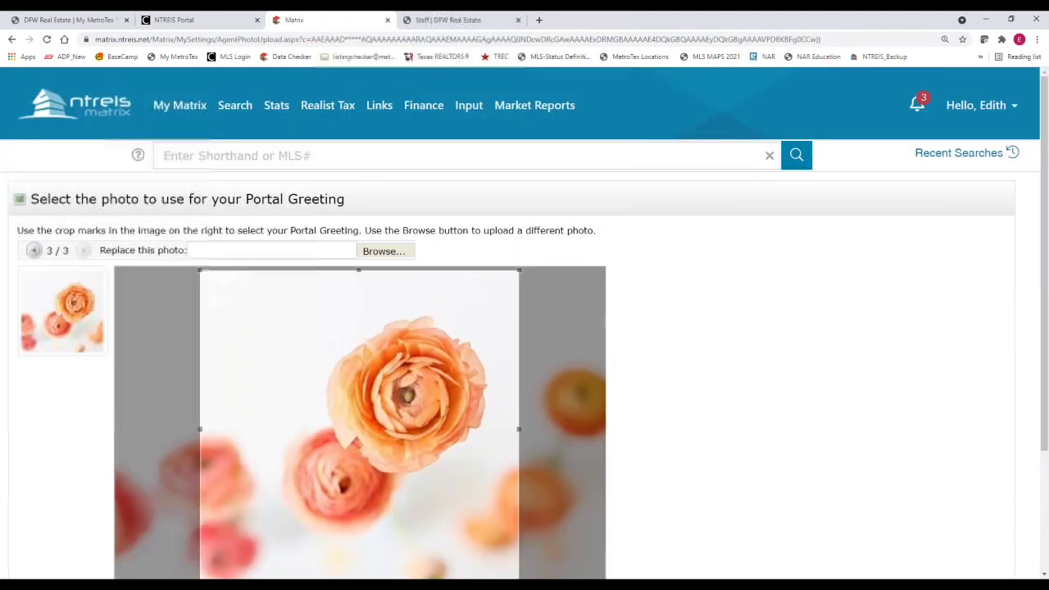
Upload the Profile pic headshot file in place of the flower picture
left_click(54, 332)
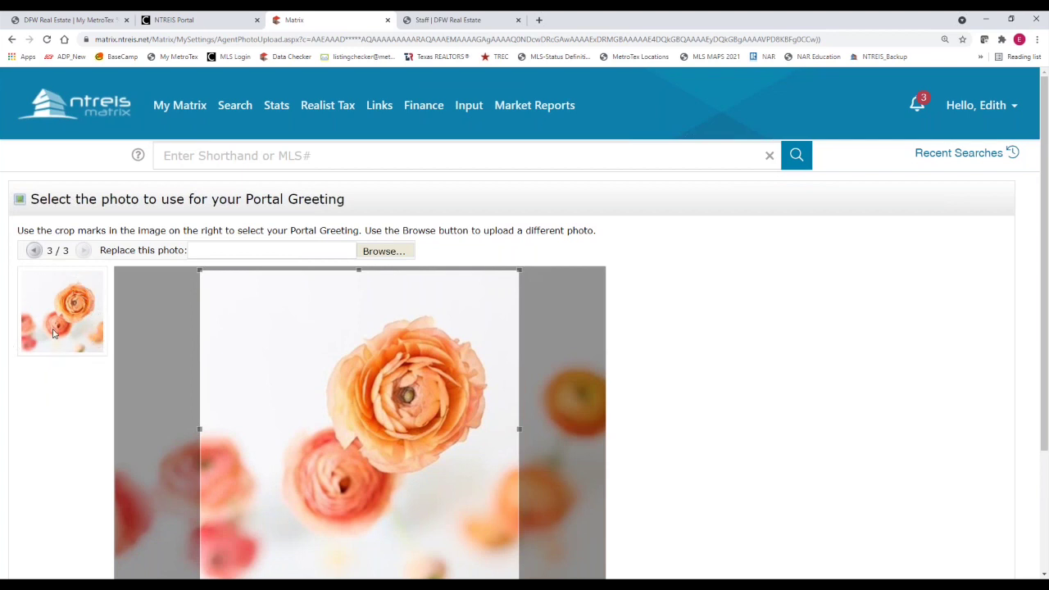
left_click(383, 252)
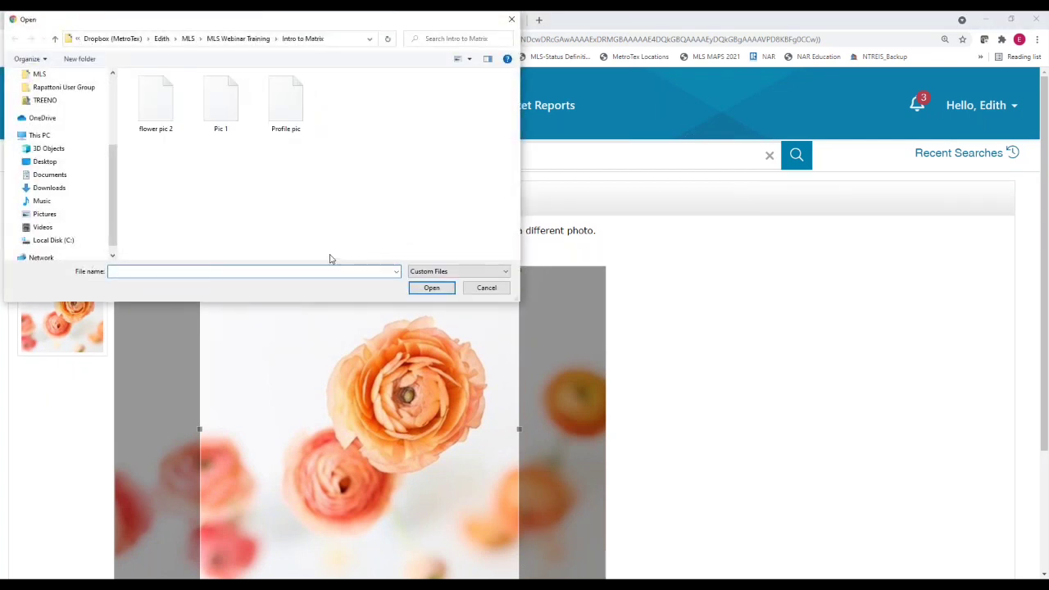
left_click(289, 108)
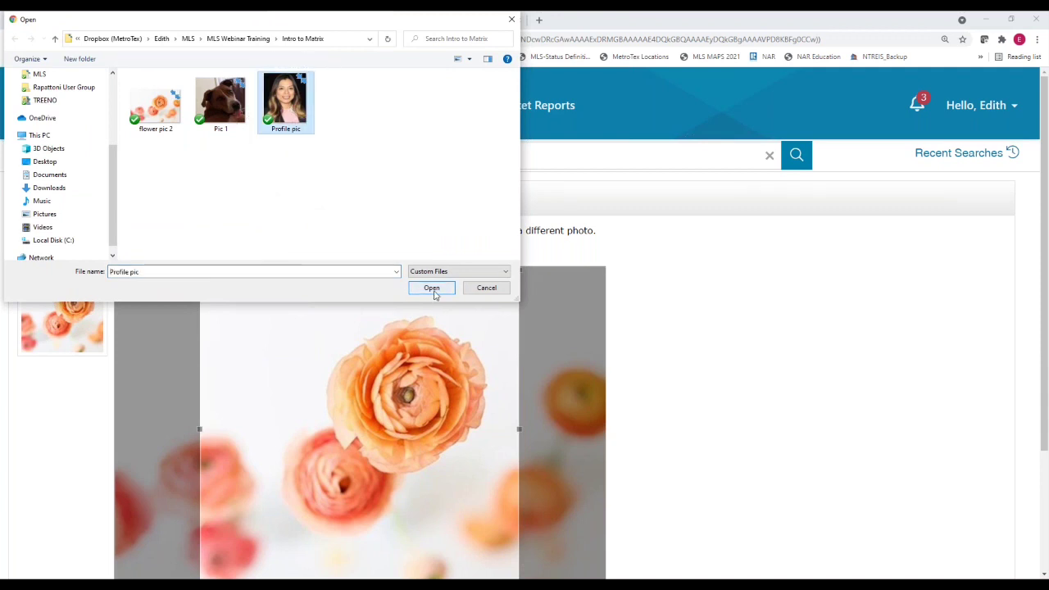
left_click(433, 292)
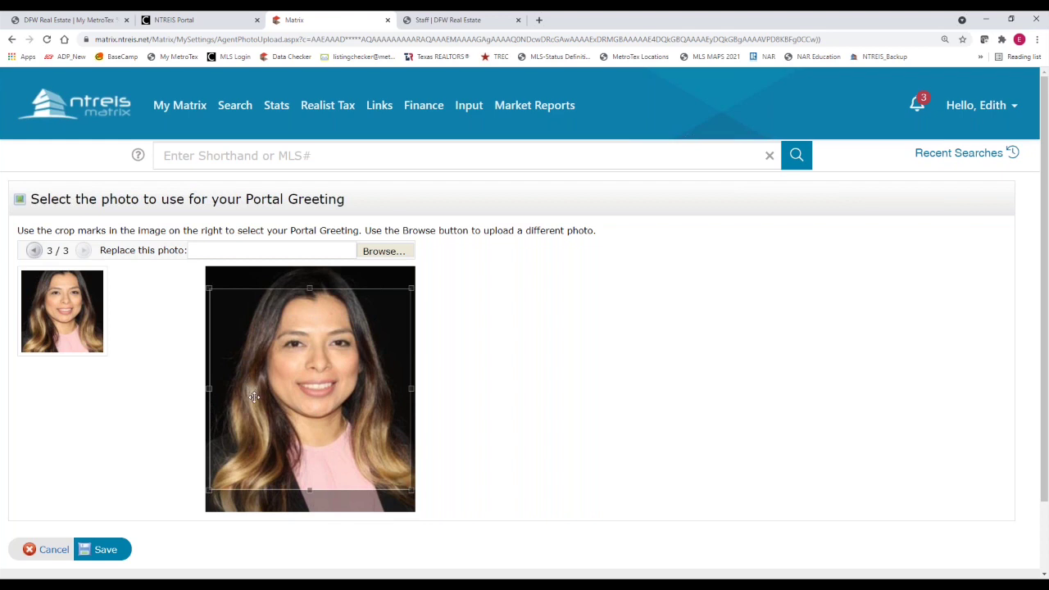
Crop the headshot around the face and save it as the header photo
mouse_move(209, 488)
left_mouse_down()
mouse_move(221, 492)
mouse_move(278, 422)
mouse_move(207, 508)
mouse_move(220, 502)
left_mouse_up()
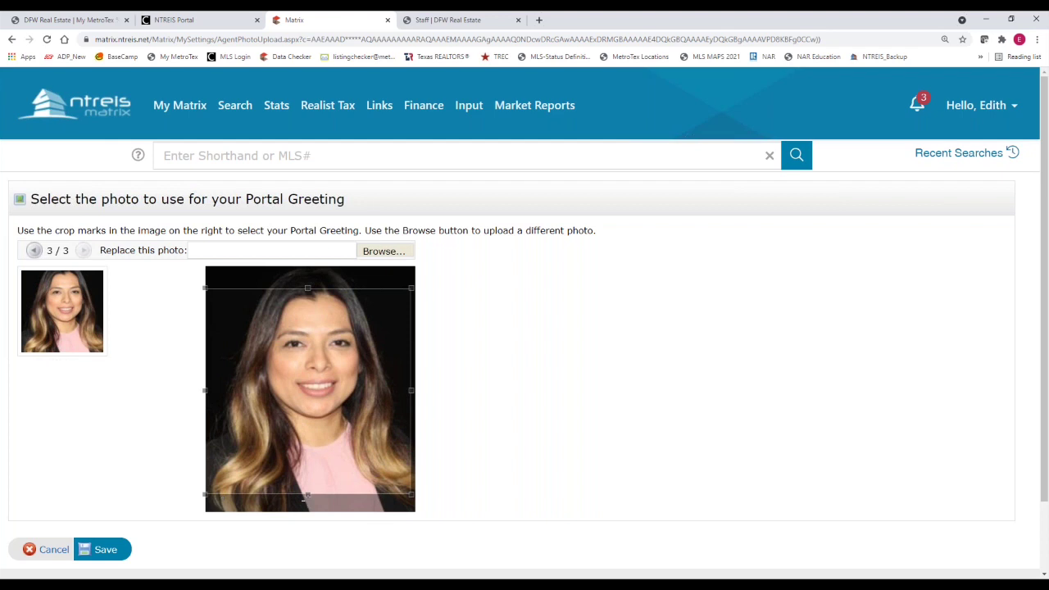
left_click_drag(307, 497, 234, 275)
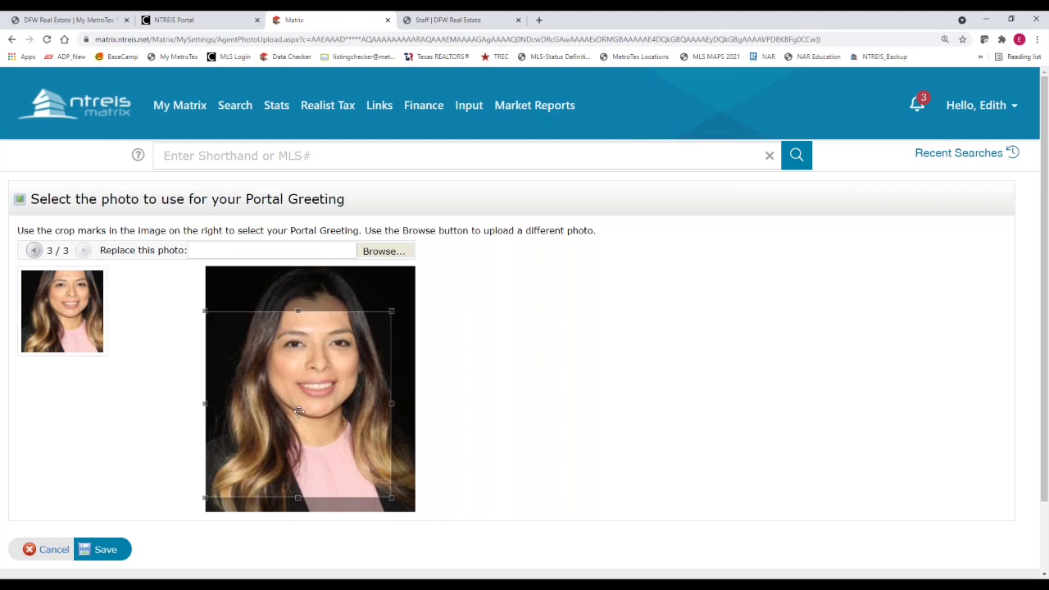
left_click_drag(299, 412, 304, 366)
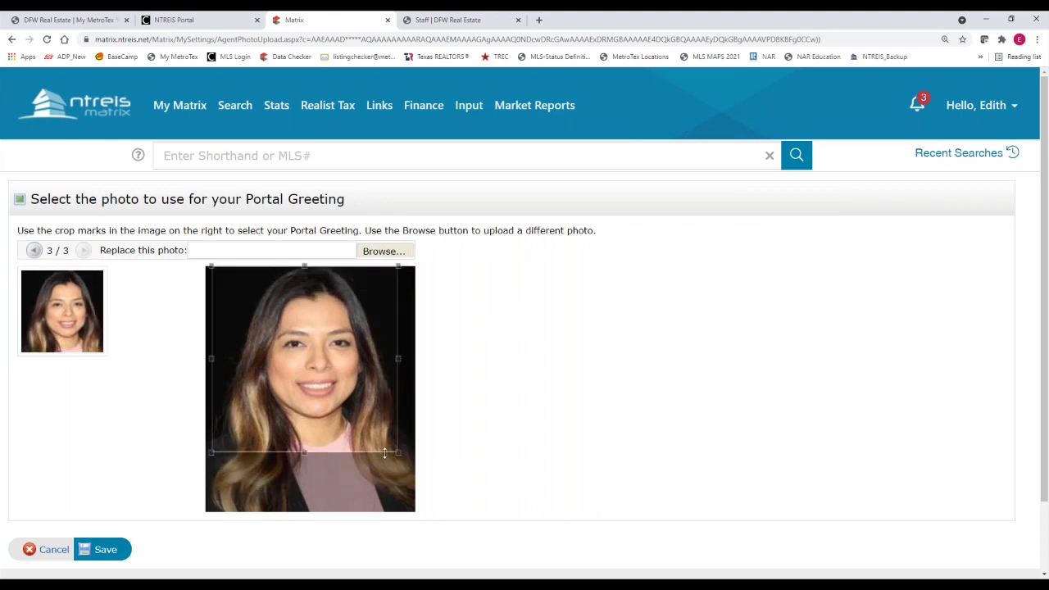
left_click_drag(399, 452, 411, 466)
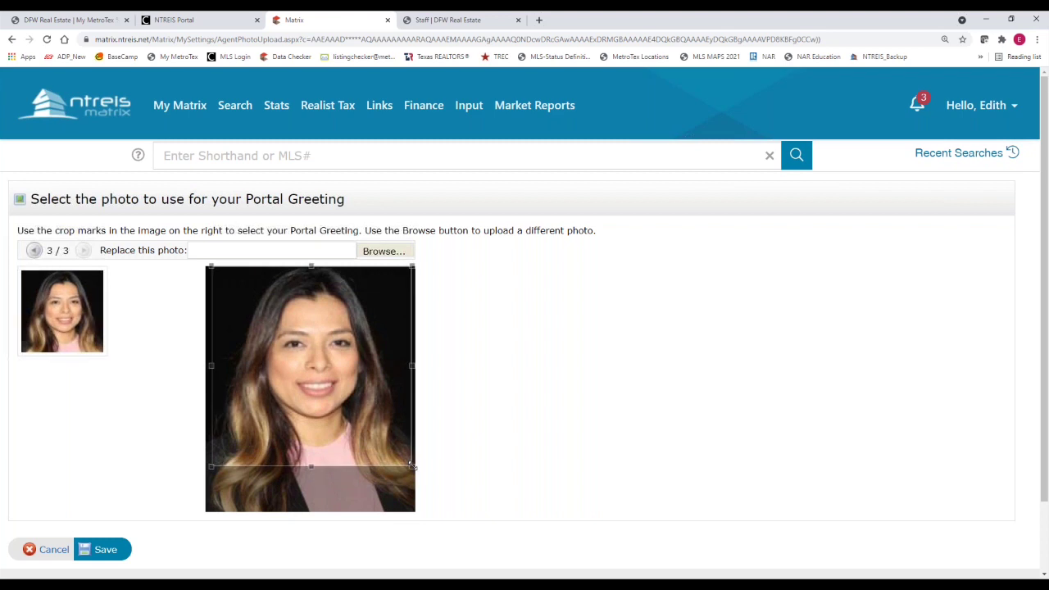
left_click(332, 437)
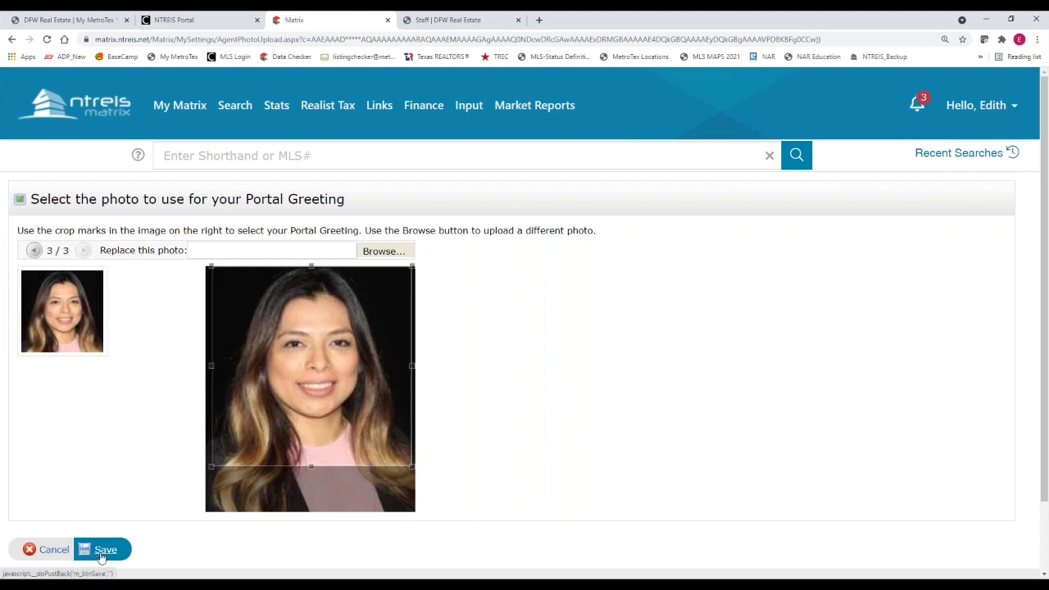
left_click(102, 557)
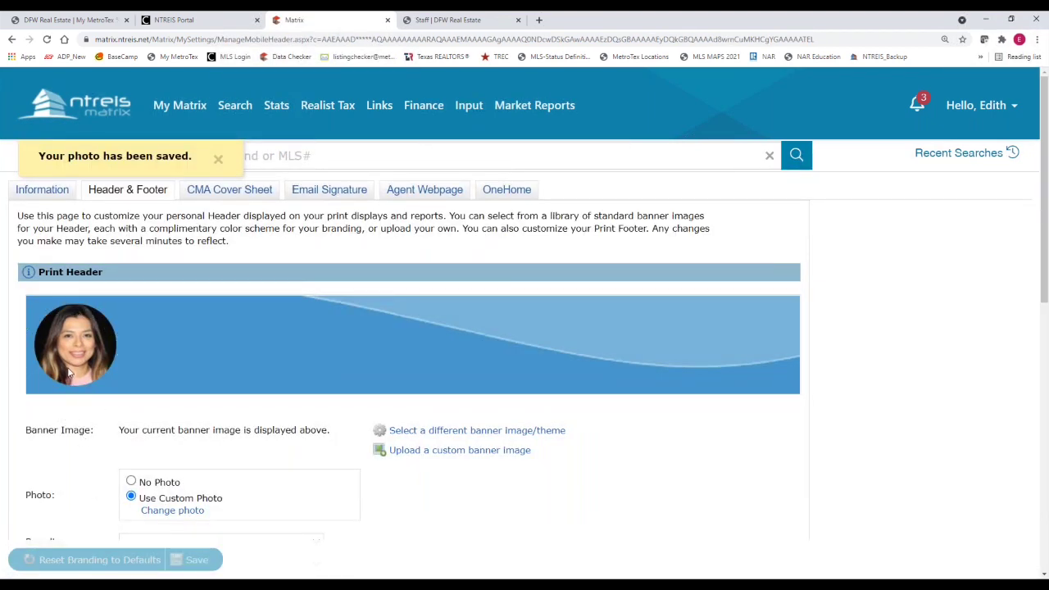
Fill the header branding lines with name, MetroTex Assoc. of REALTORS®, e-mail and phone, then save
scroll(75, 484, "down", 1)
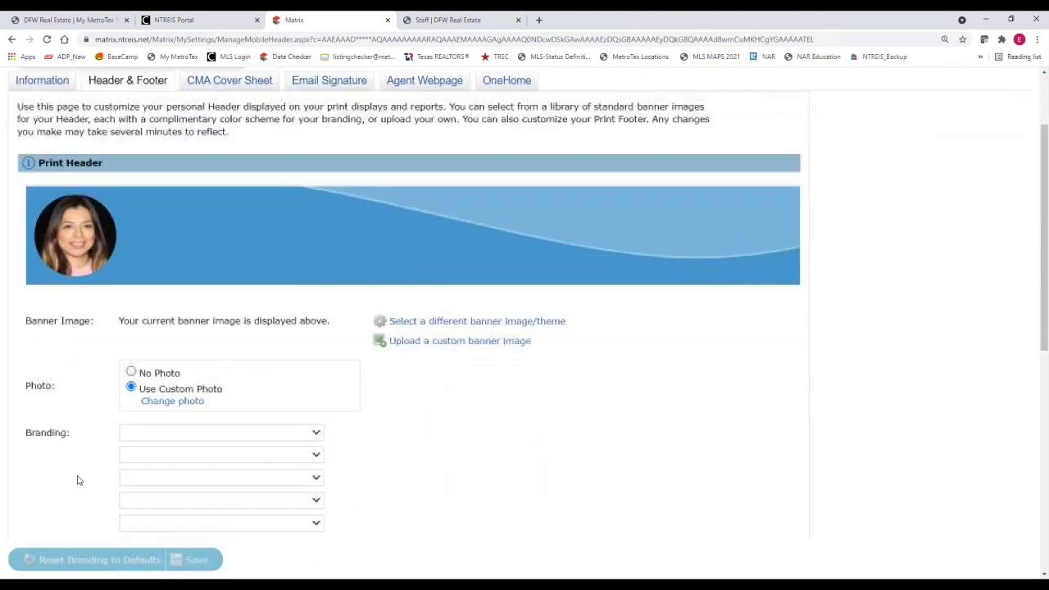
left_click(64, 439)
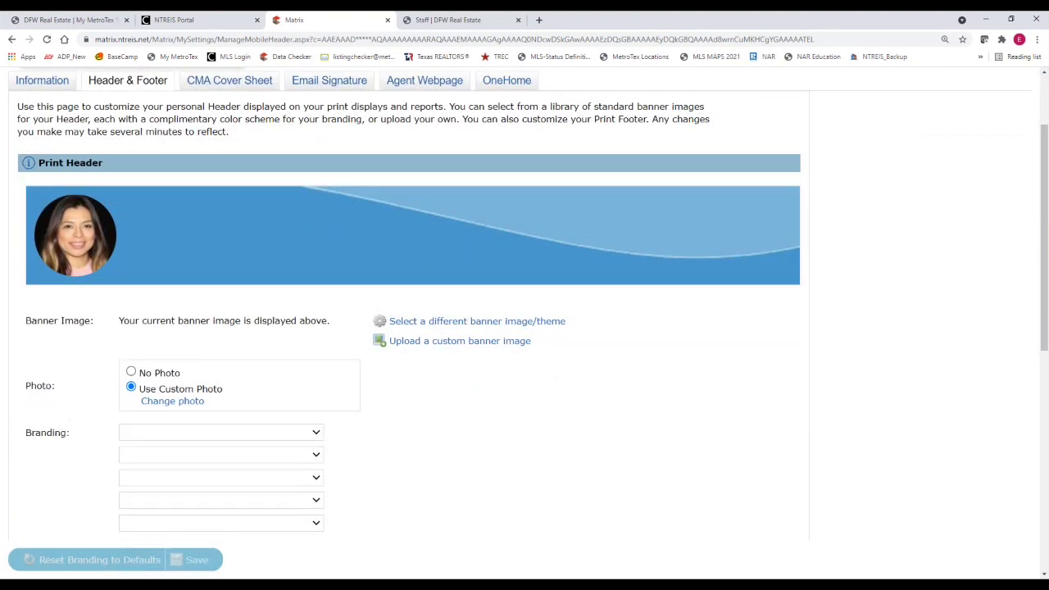
left_click(171, 437)
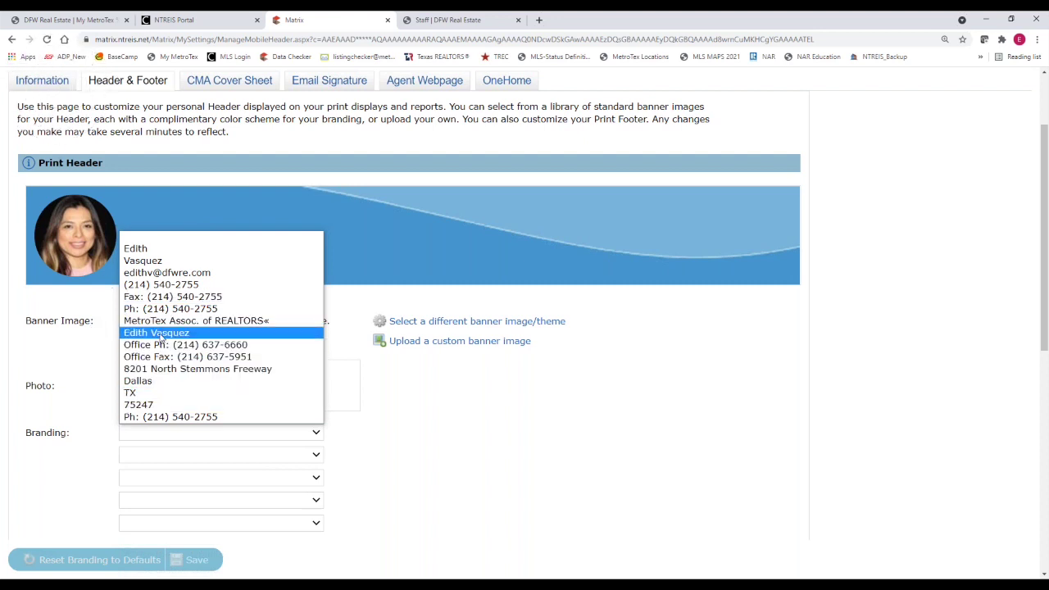
left_click(160, 332)
left_click(190, 461)
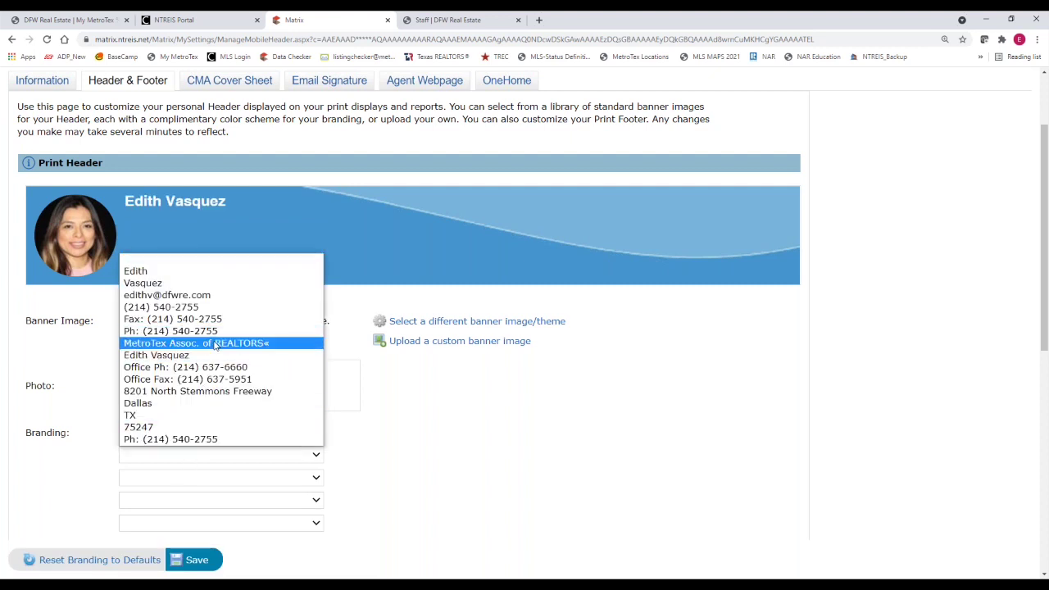
left_click(196, 342)
left_click(213, 479)
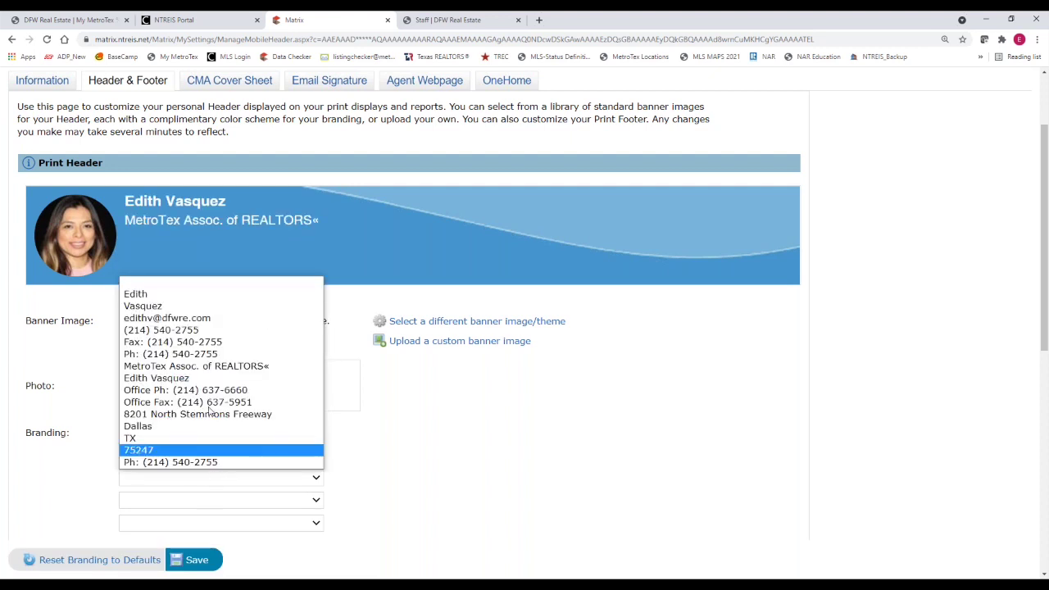
left_click(210, 318)
left_click(211, 501)
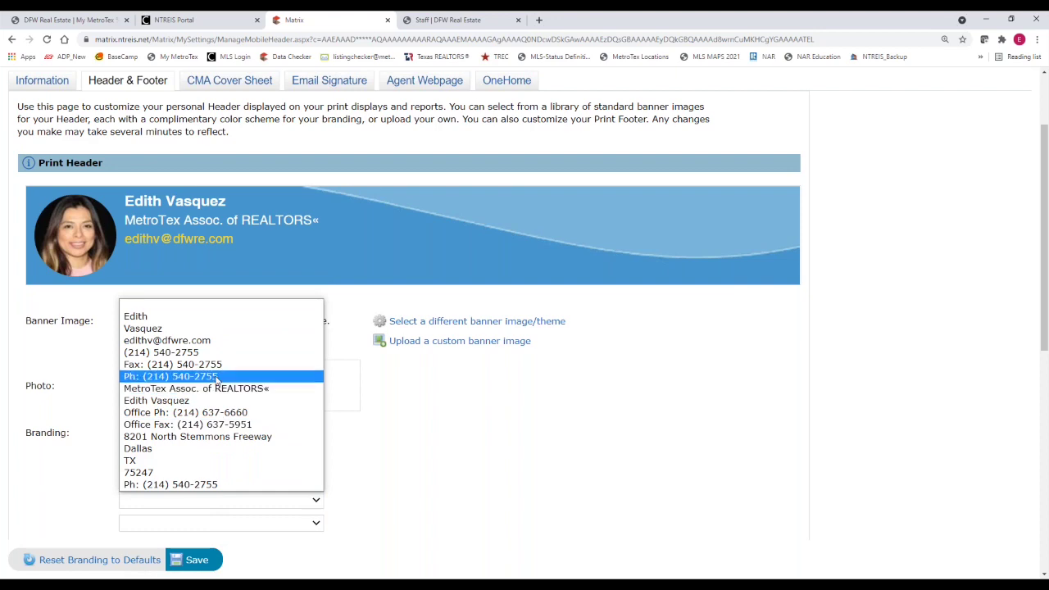
left_click(172, 372)
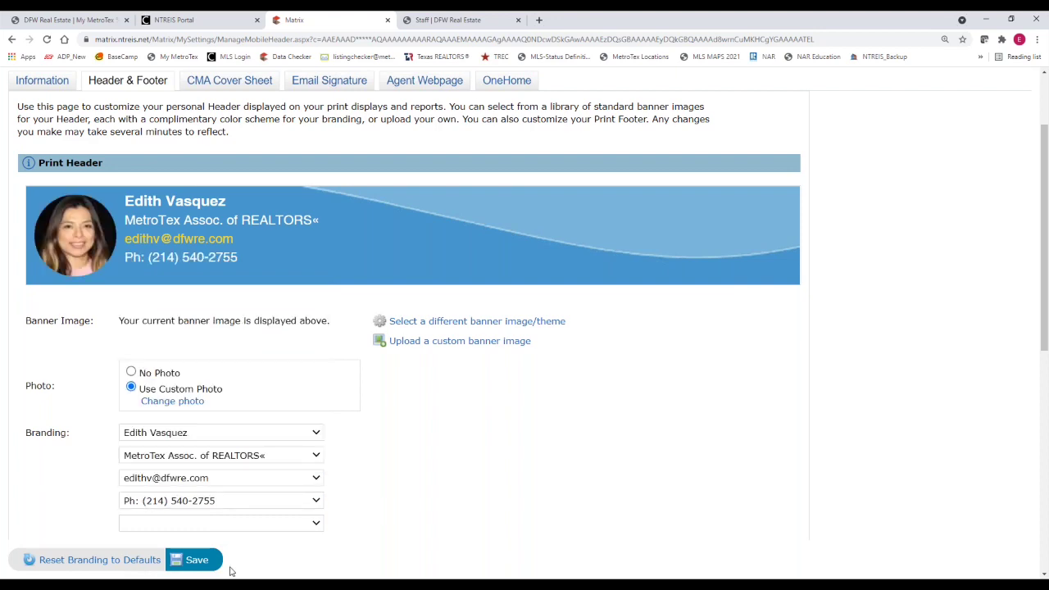
left_click(200, 562)
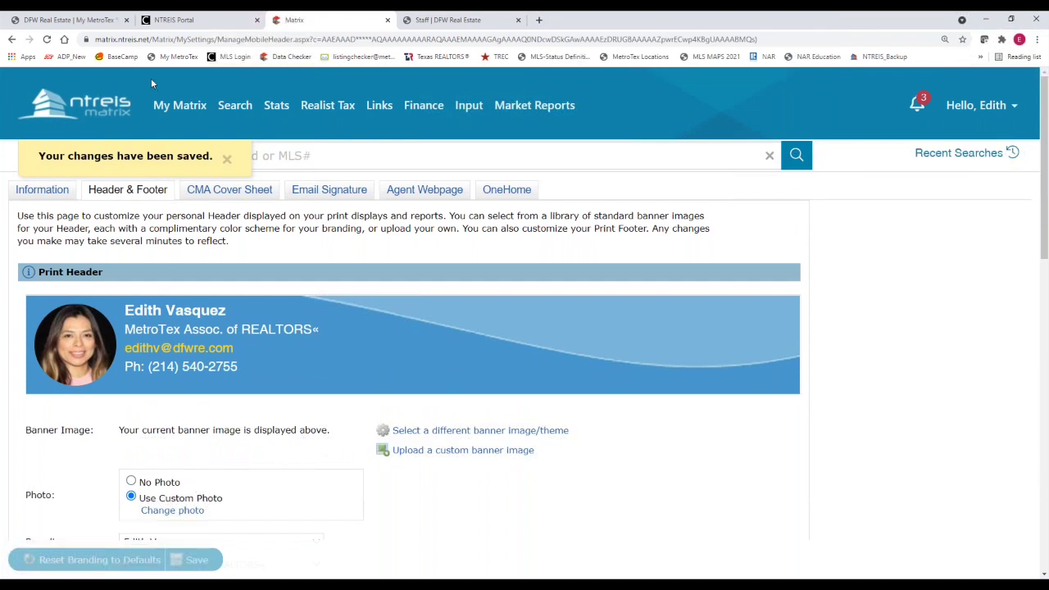
key("ctrl")
scroll(598, 519, "down", 1)
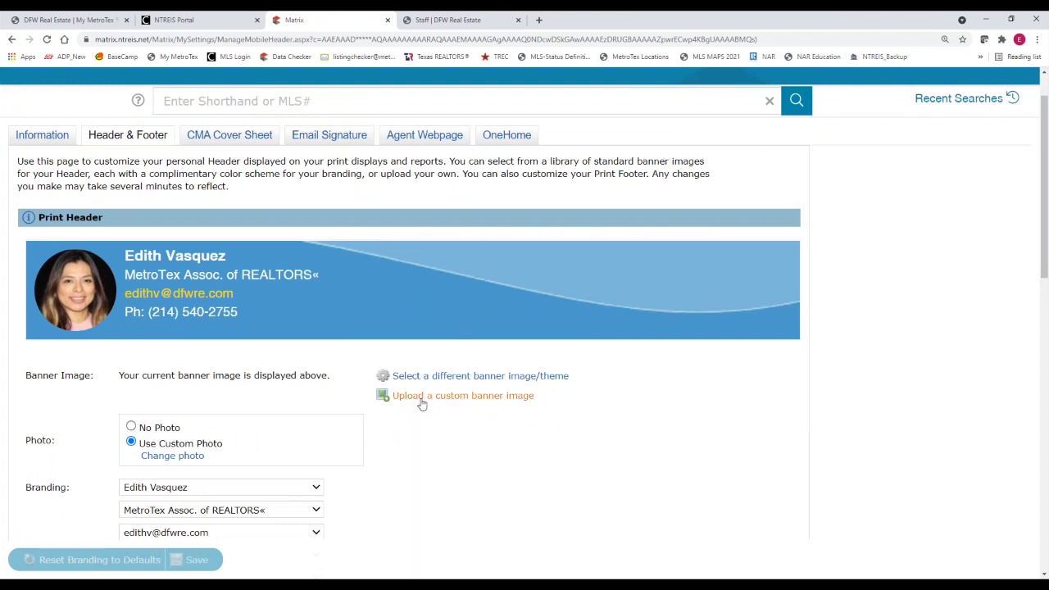
Choose the Modern Furniture banner theme, preview it, and save it as the print header
left_click(401, 379)
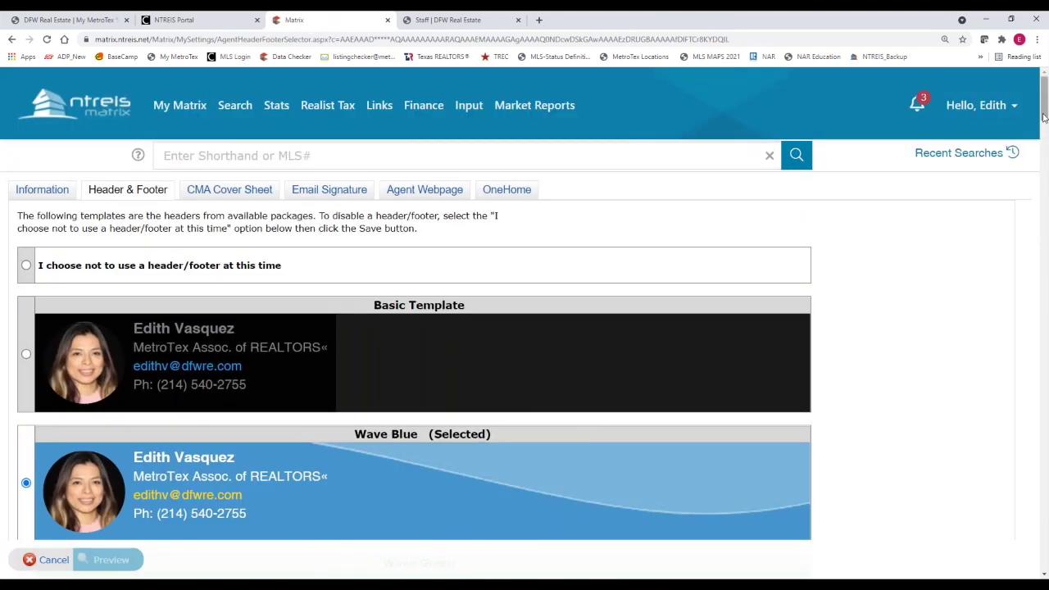
left_click_drag(1043, 111, 1044, 385)
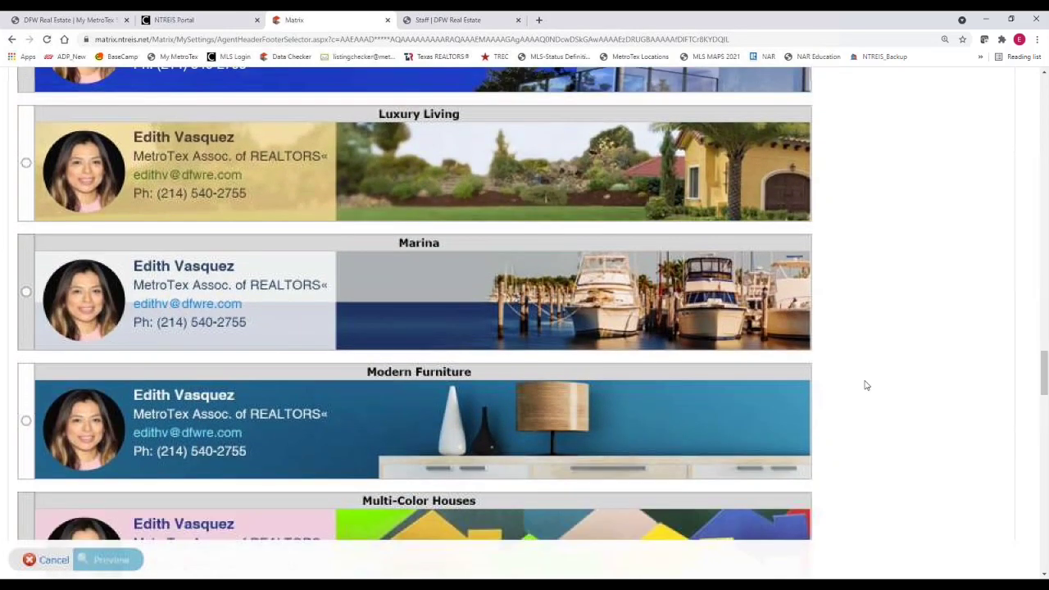
left_click(26, 421)
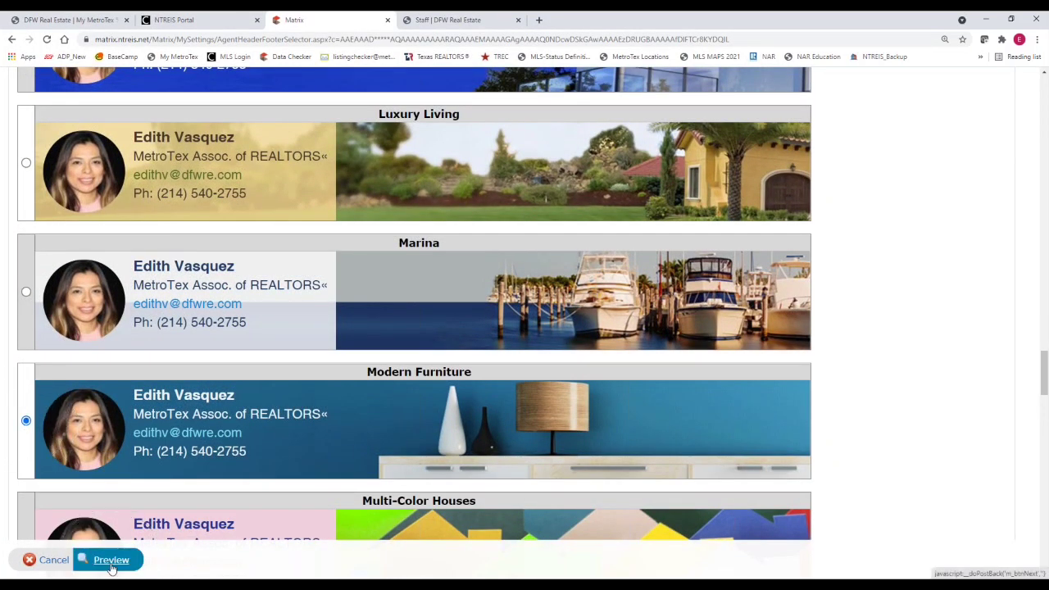
left_click(111, 562)
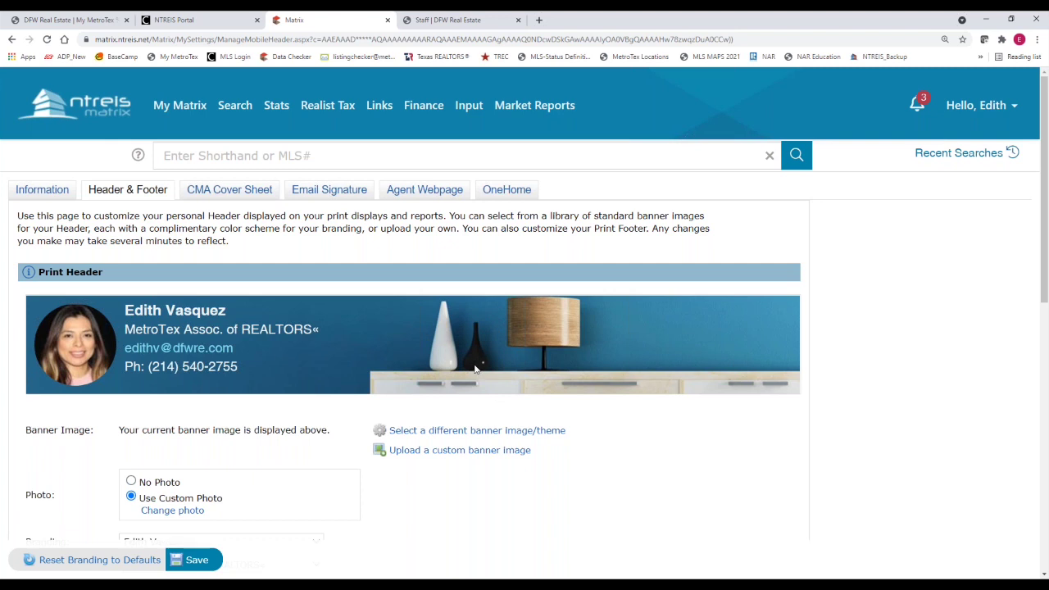
left_click(195, 559)
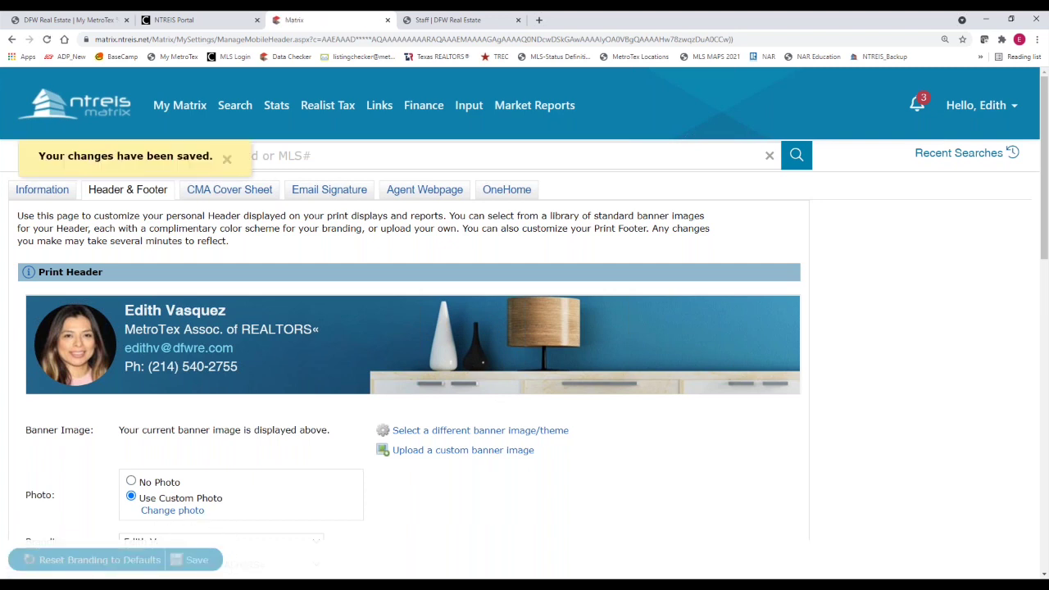
Open the custom banner upload option and highlight the suggested 946x120 pixel banner size
left_click_drag(1045, 203, 1035, 309)
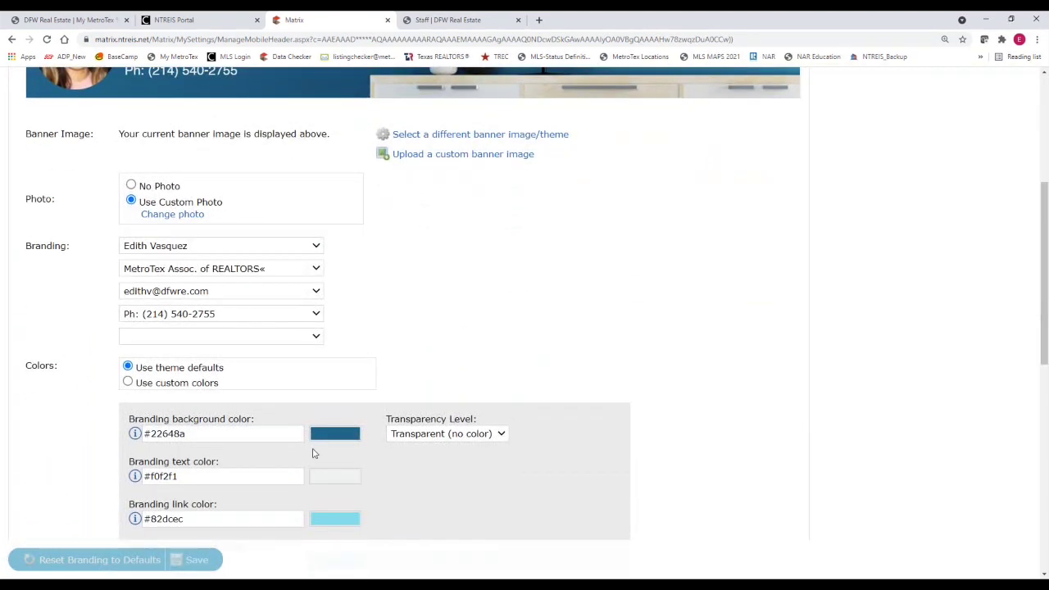
left_click(158, 382)
left_click(168, 382)
left_click_drag(1046, 356, 1005, 303)
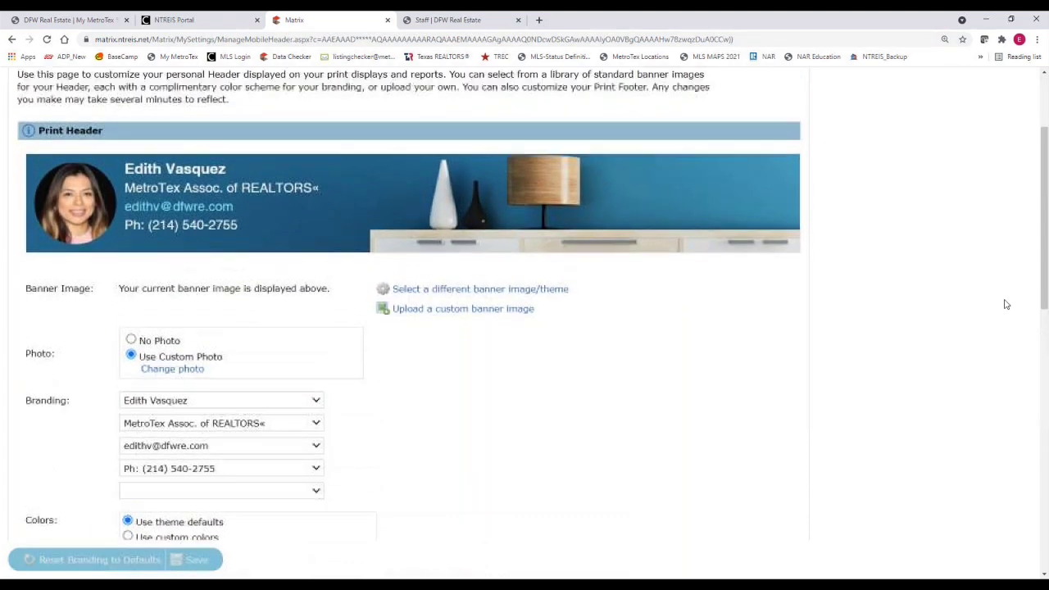
left_click(438, 315)
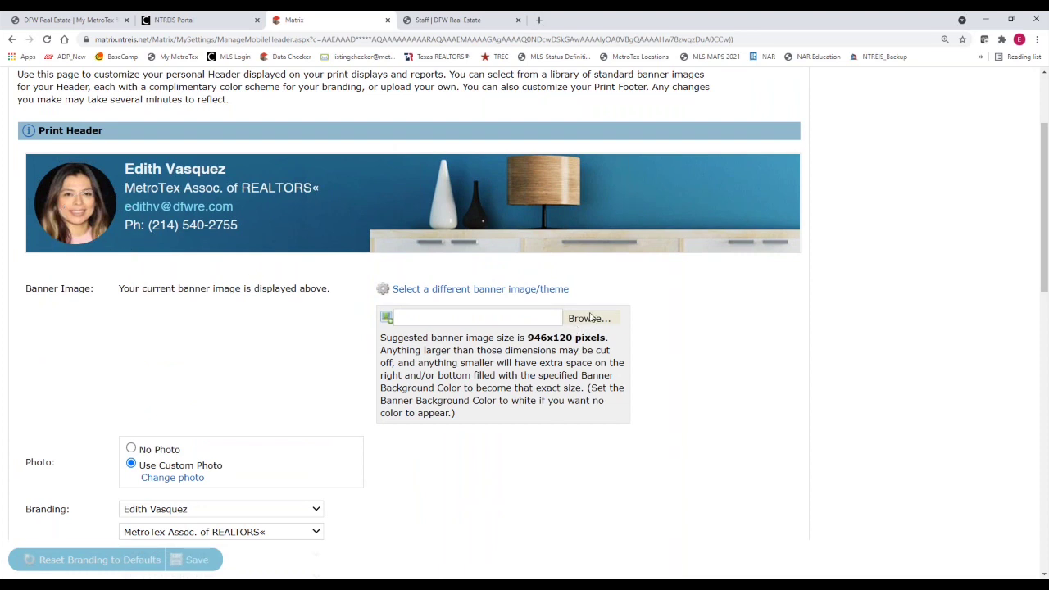
left_click(590, 318)
left_click_drag(381, 340, 607, 339)
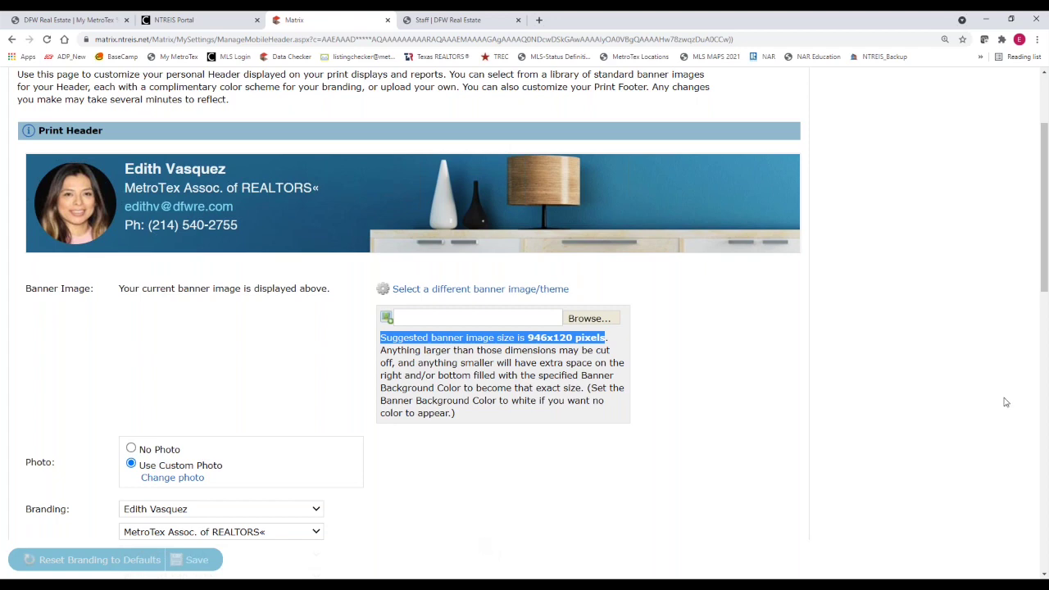
left_click_drag(1041, 259, 1023, 501)
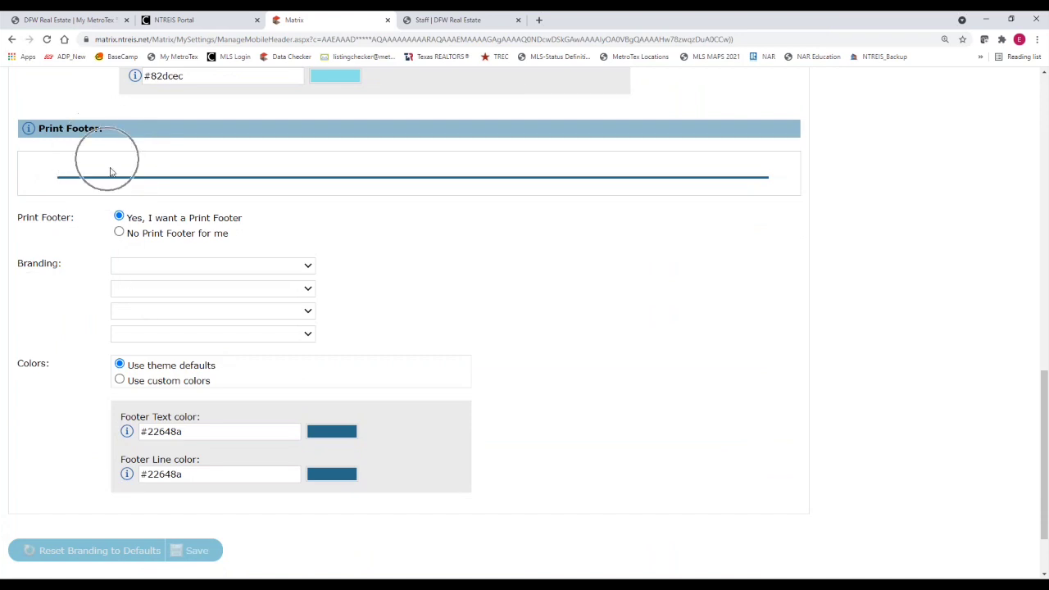
Turn the print footer on and fill its lines with name, MetroTex association, e-mail and phone
left_click(119, 234)
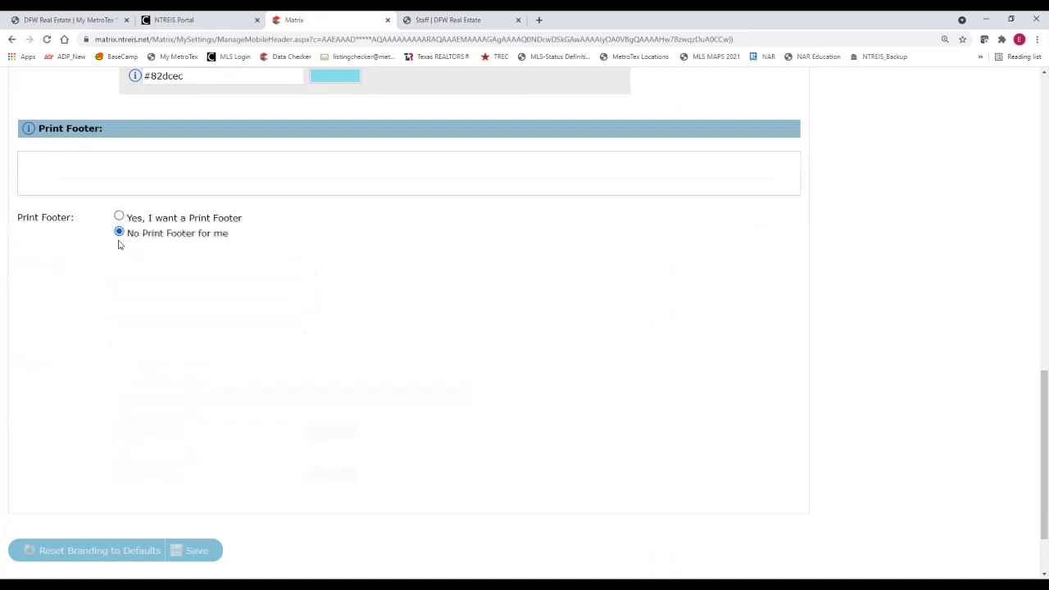
left_click(119, 379)
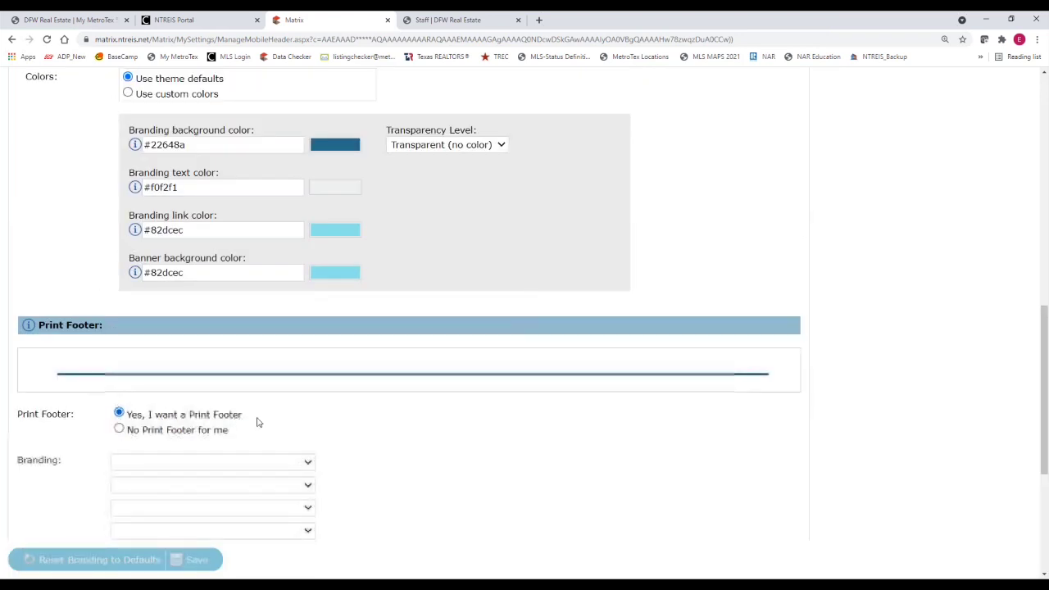
scroll(292, 419, "down", 2)
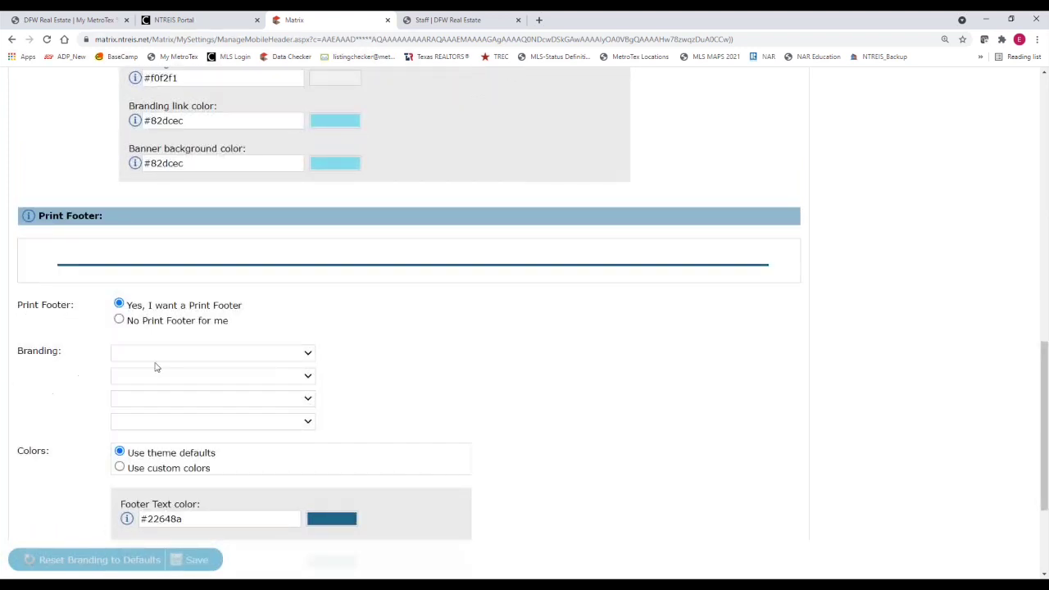
left_click(188, 356)
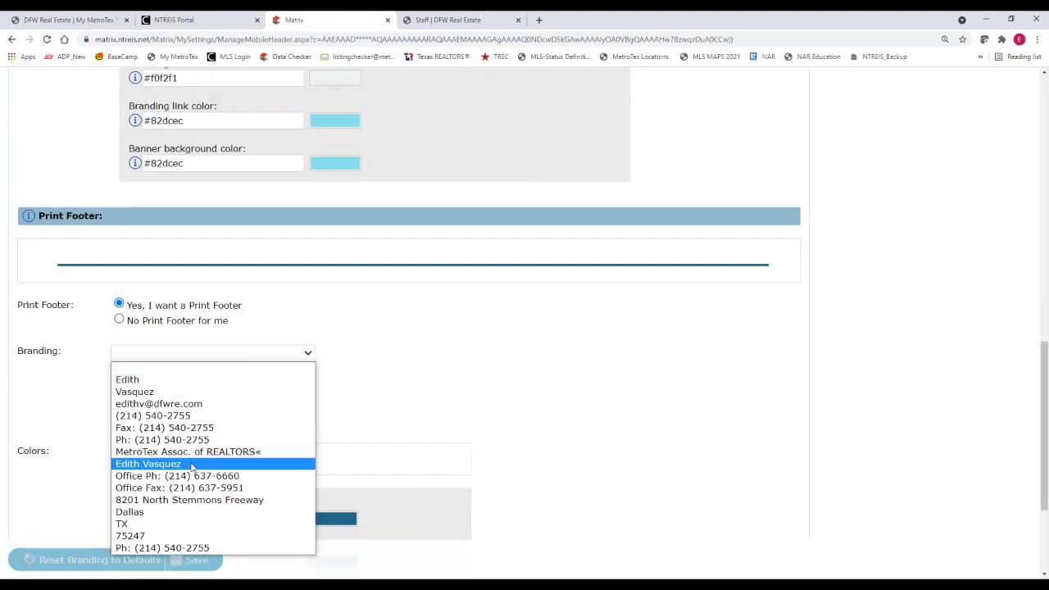
left_click(197, 463)
left_click(210, 394)
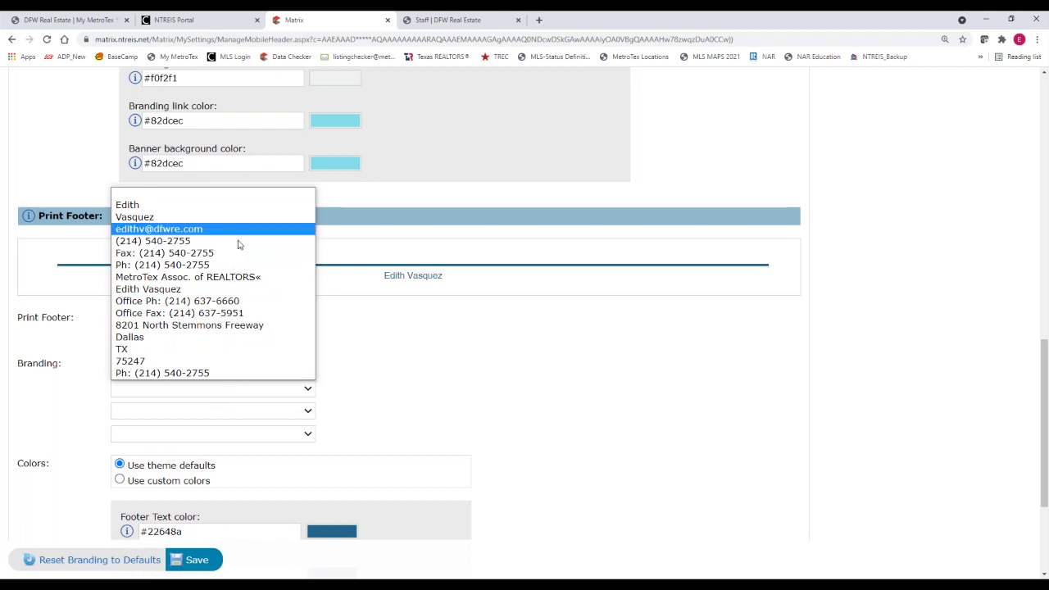
left_click(204, 277)
left_click(205, 413)
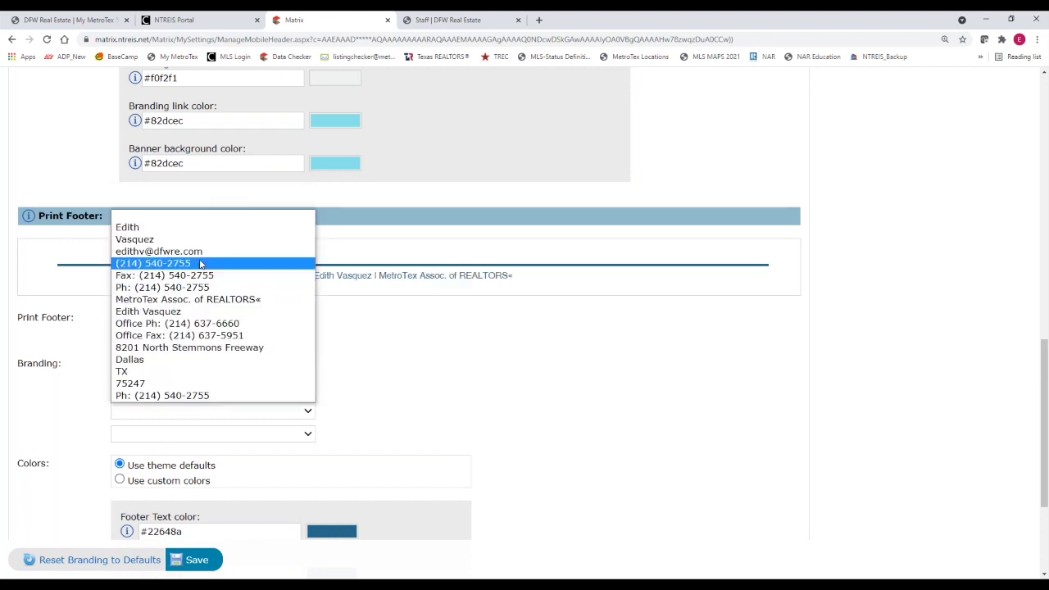
left_click(205, 255)
left_click(205, 436)
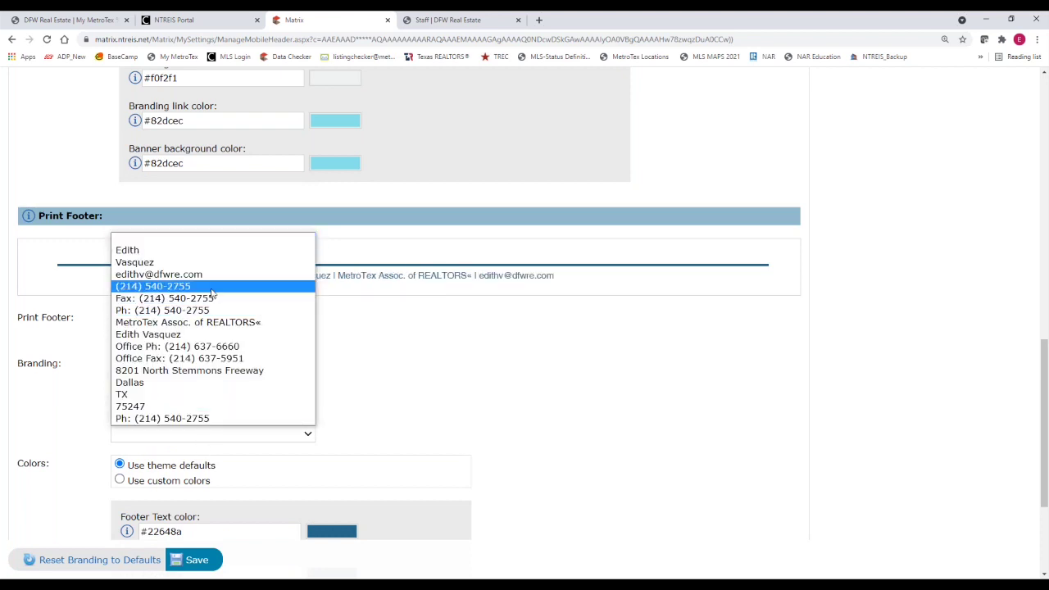
left_click(205, 285)
Adjust the remaining footer options and save the print footer settings
left_click(381, 290)
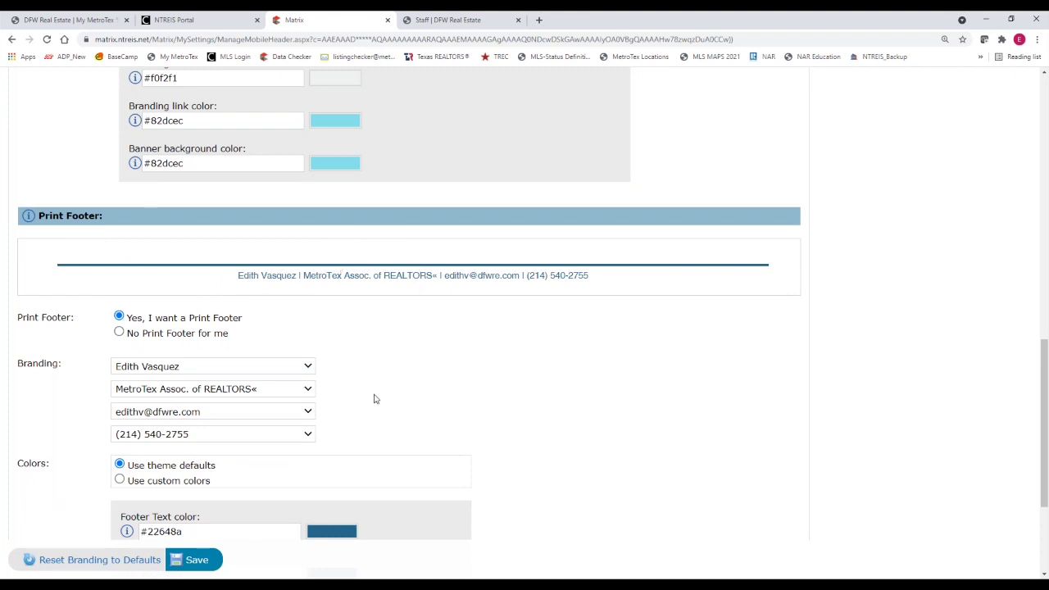
scroll(371, 410, "down", 1)
left_click(188, 362)
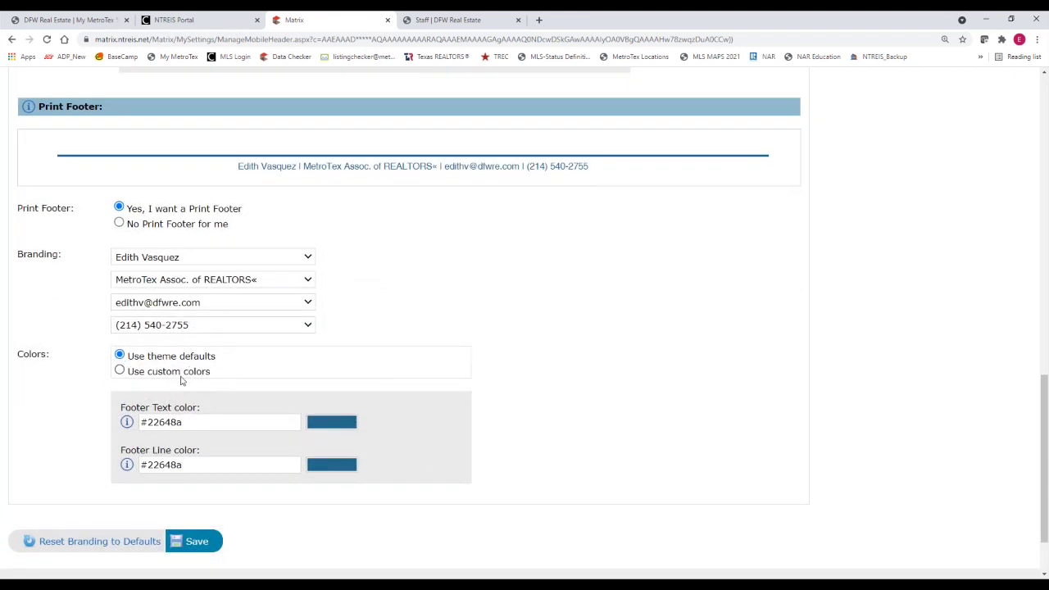
left_click(182, 380)
left_click(182, 362)
left_click(196, 548)
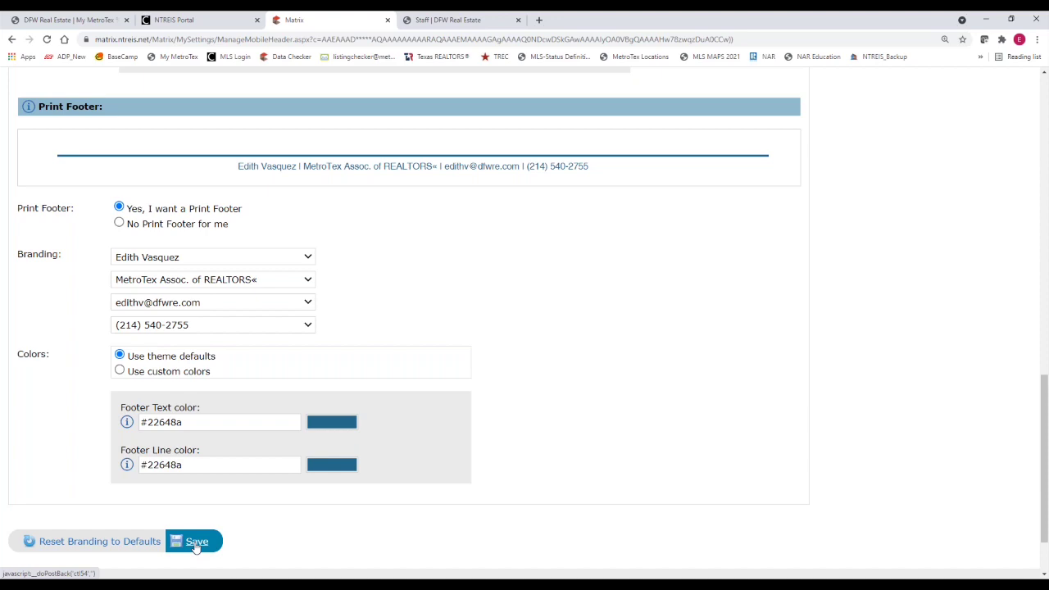
left_click(196, 547)
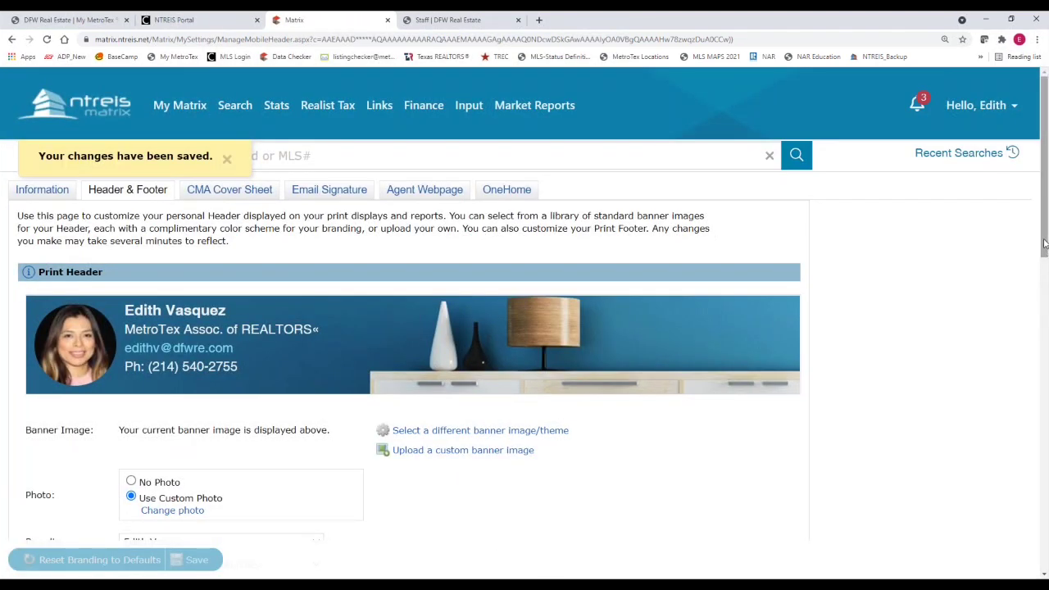
Browse further options on the Header & Footer page after saving
left_click_drag(1044, 244, 1044, 299)
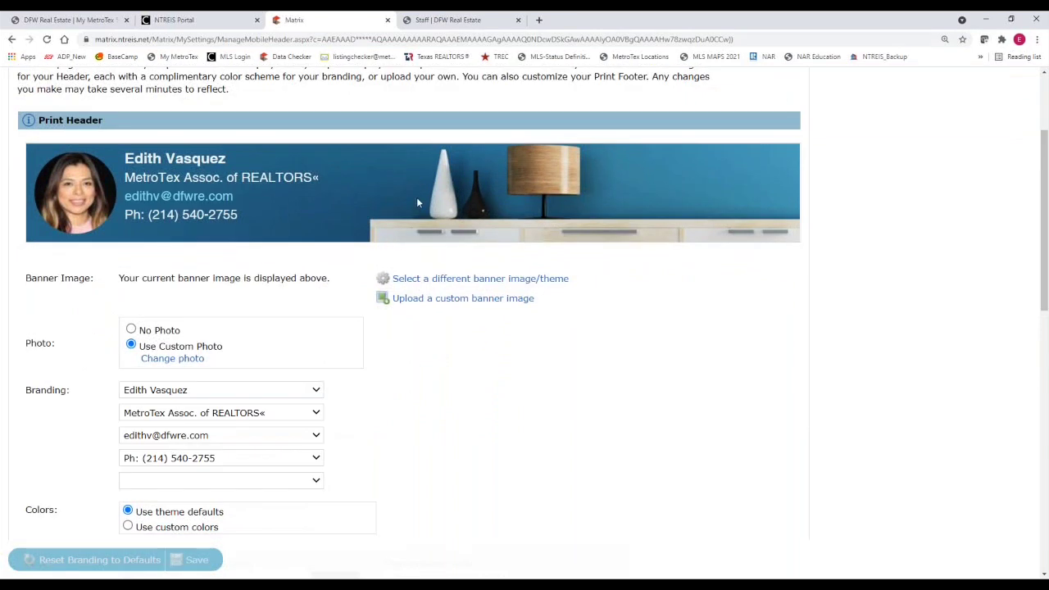
left_click(50, 175)
left_click(172, 174)
left_click_drag(1045, 207, 1045, 394)
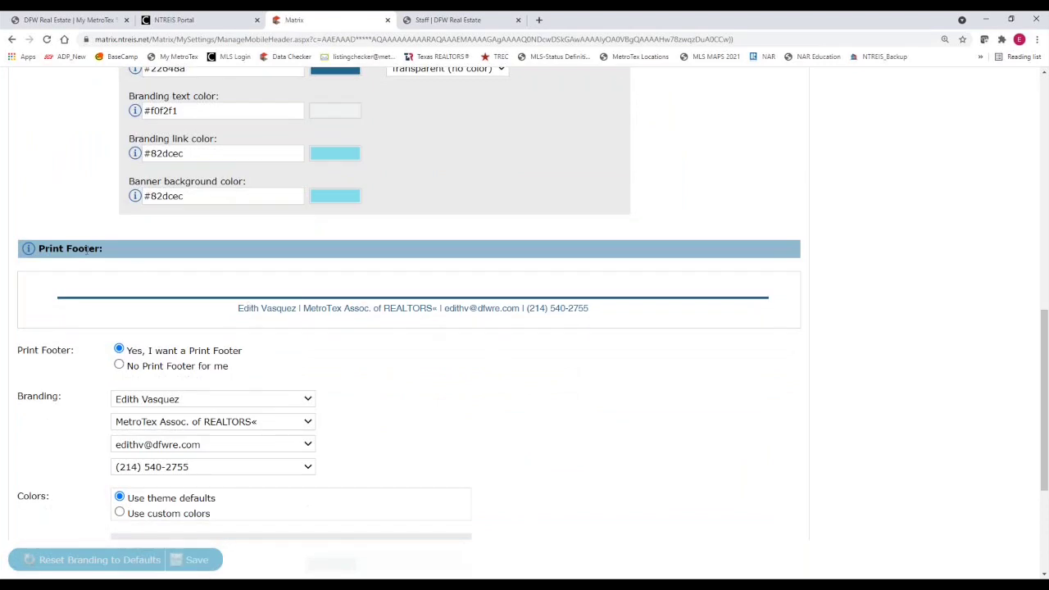
left_click(301, 316)
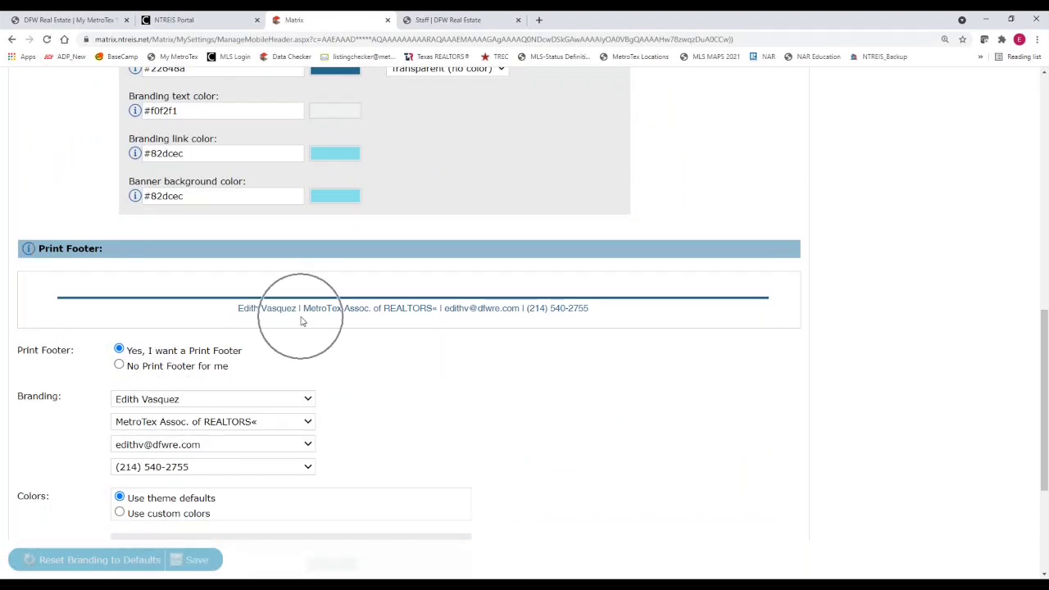
left_click(436, 322)
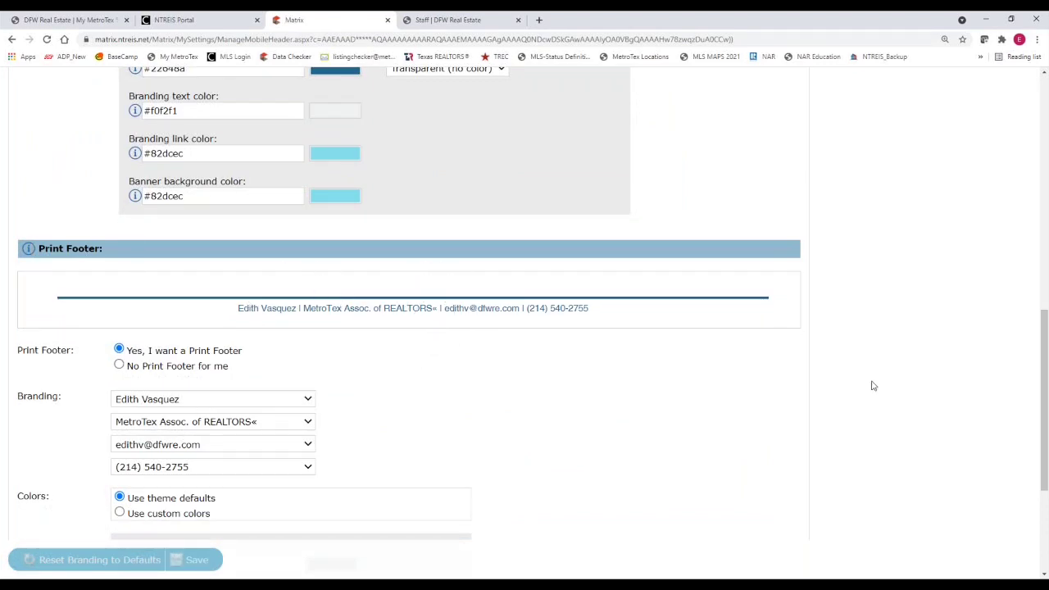
left_click_drag(1045, 385, 1046, 146)
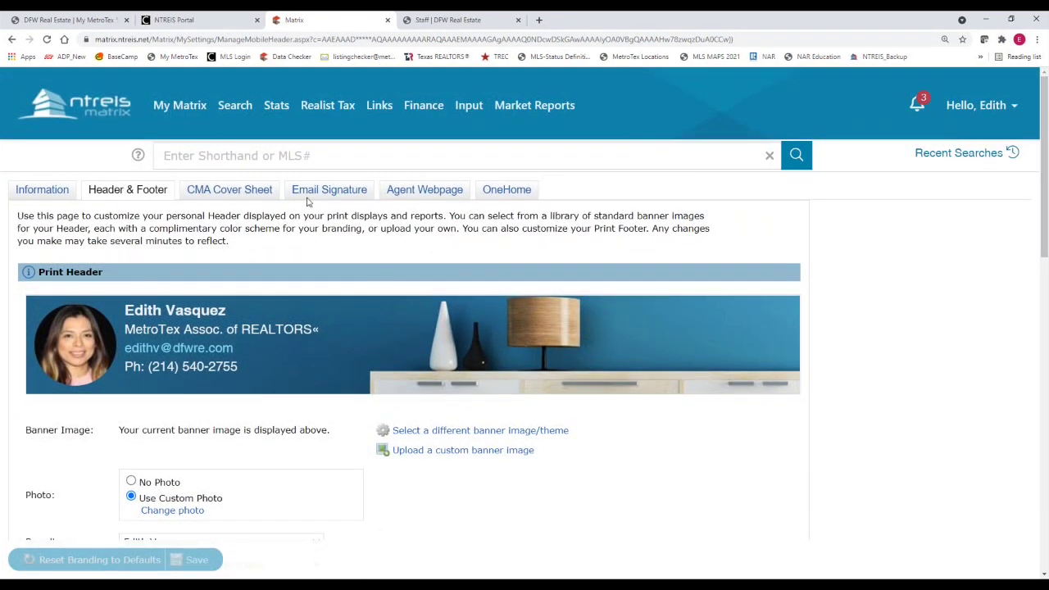
On the email signature, select the name line and set its font to Lucida Sans Unicode
left_click(307, 195)
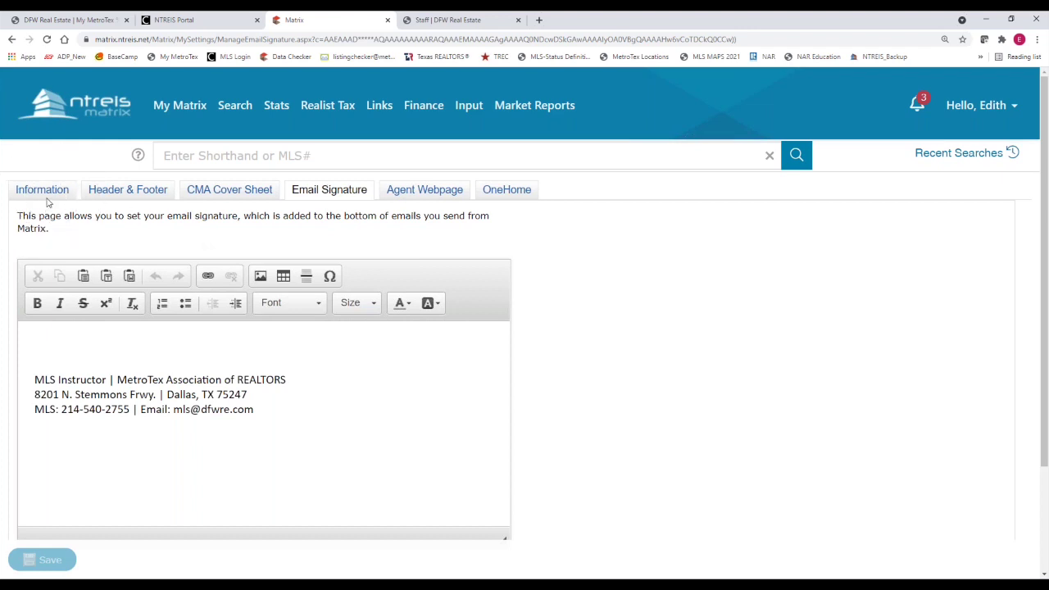
left_click(326, 196)
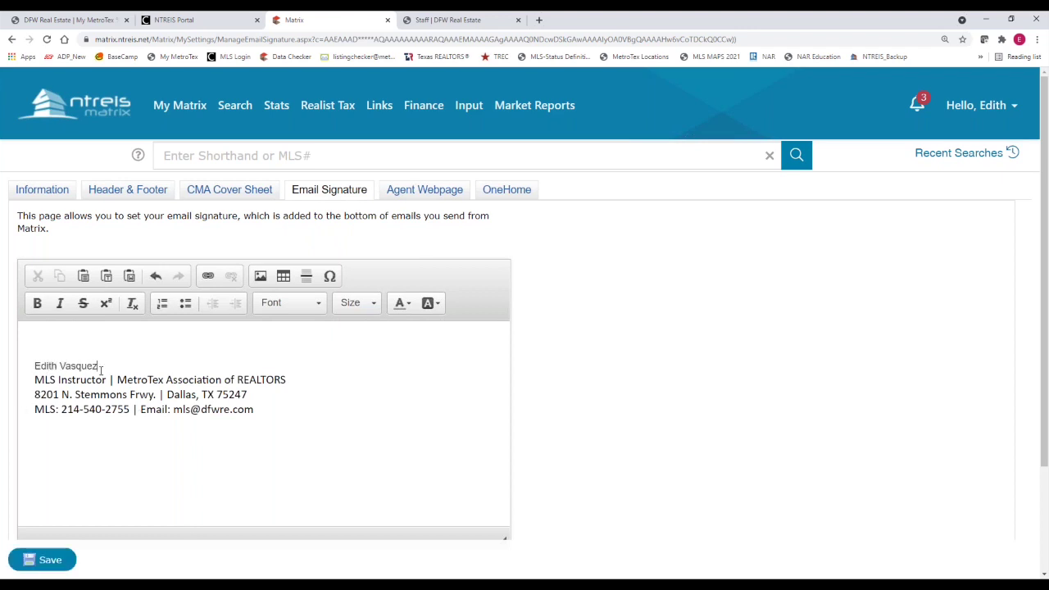
left_click_drag(100, 368, 34, 368)
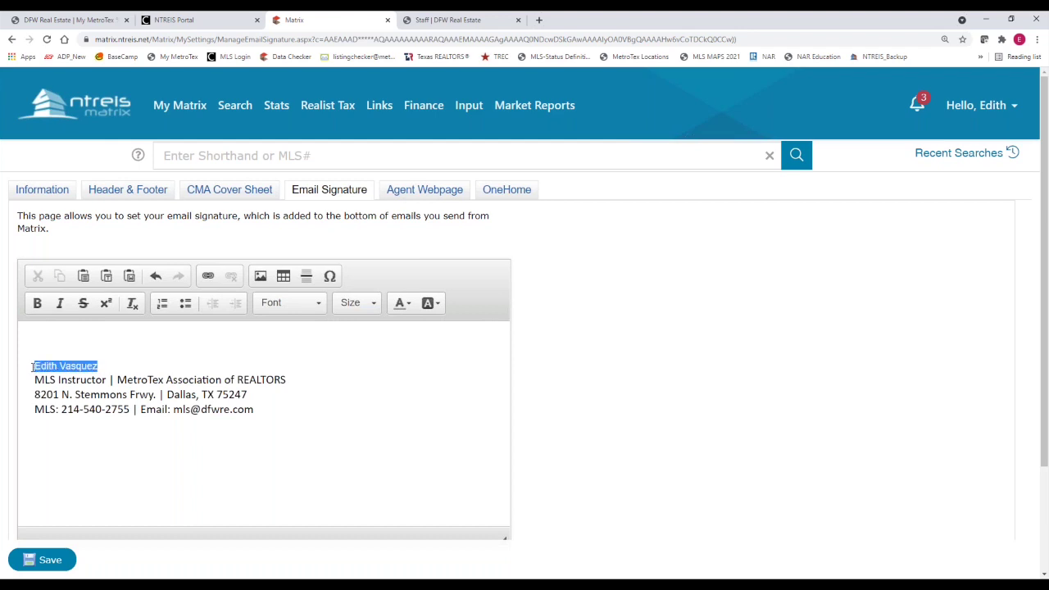
left_click(316, 307)
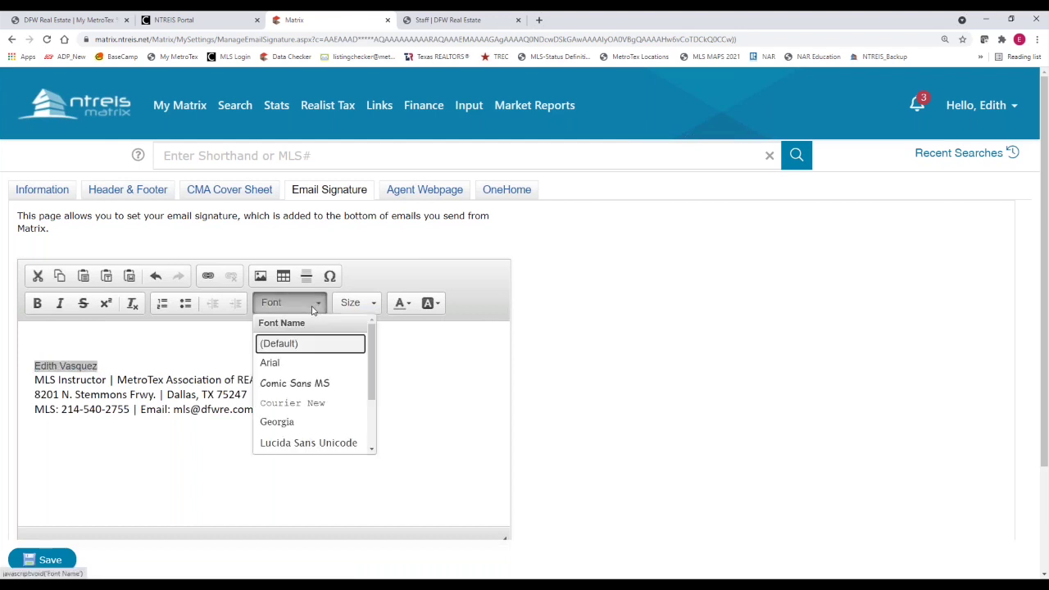
left_click(307, 443)
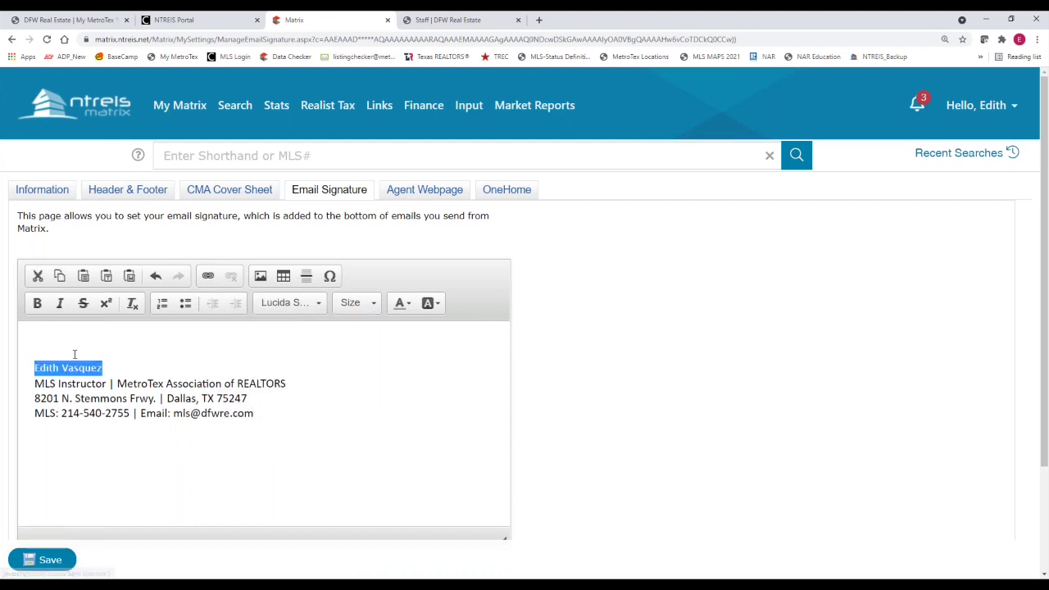
Make the name line bold, size 14 and Strong Blue
left_click(38, 305)
left_click(355, 303)
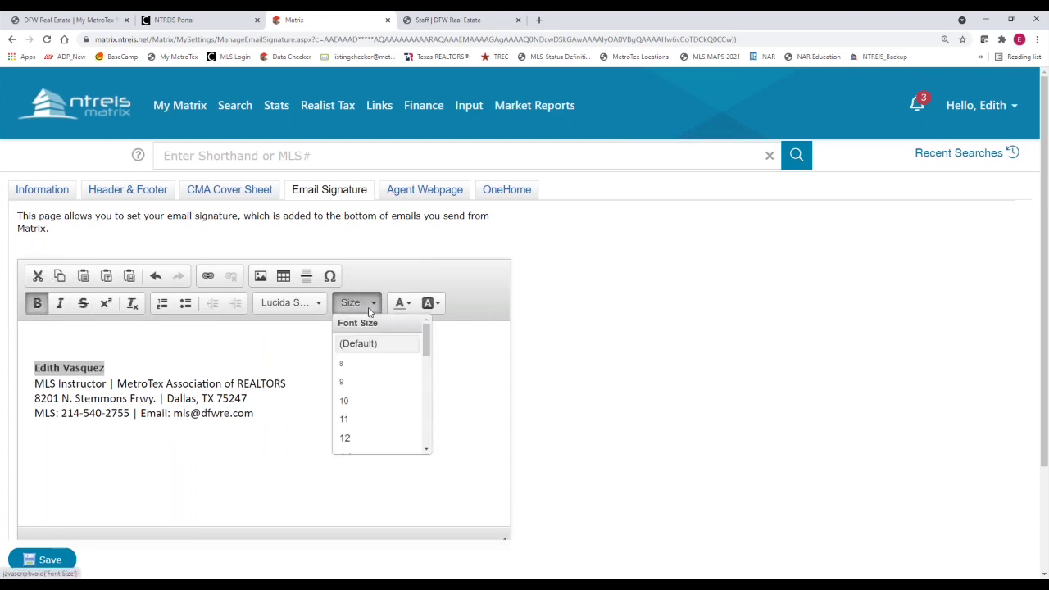
scroll(428, 360, "down", 2)
left_click(382, 400)
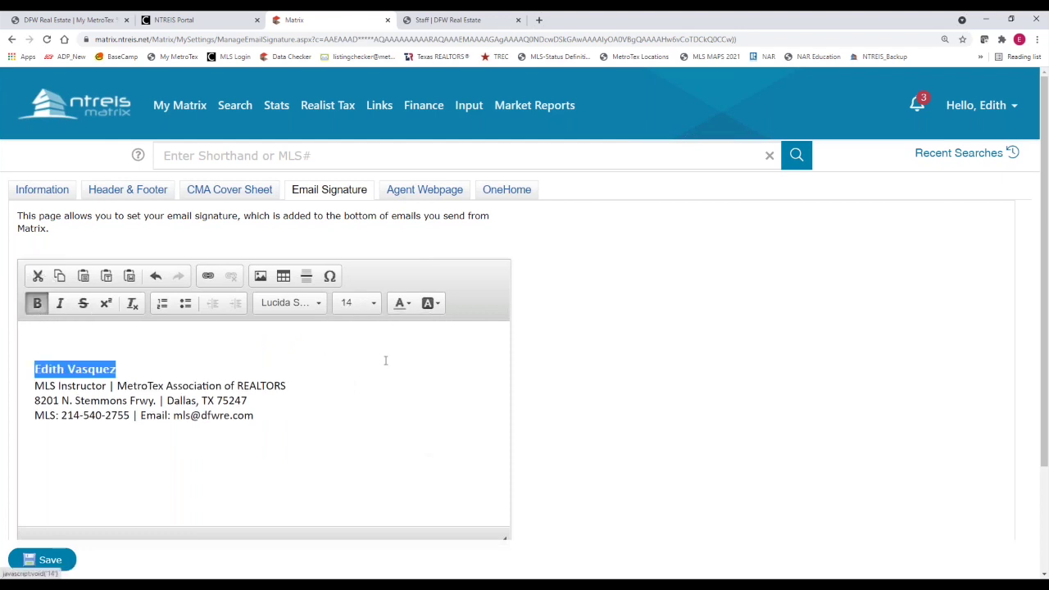
left_click(402, 303)
left_click(429, 354)
left_click(326, 421)
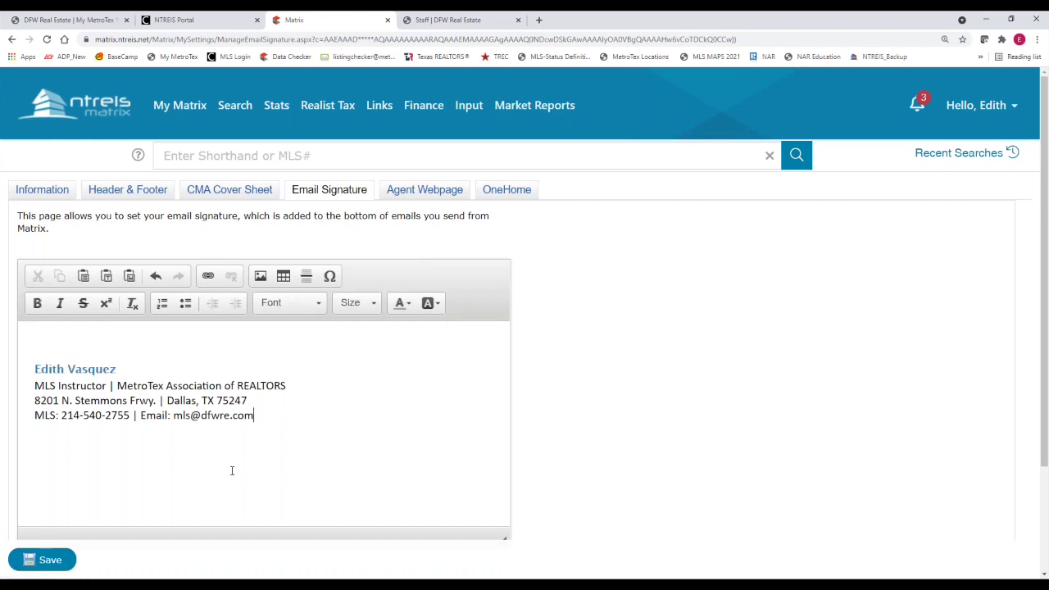
left_click(432, 304)
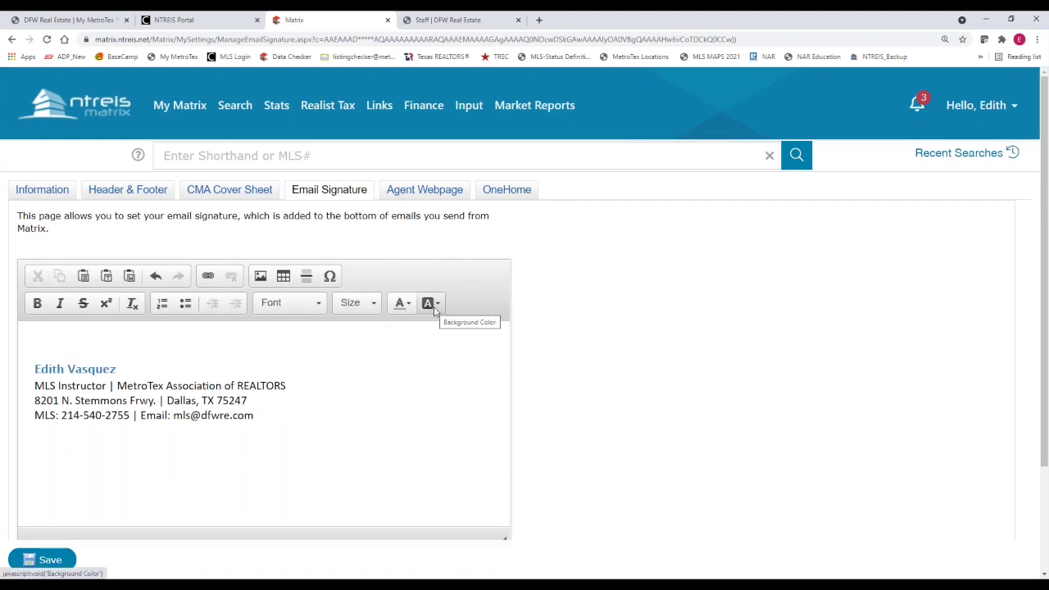
left_click(432, 306)
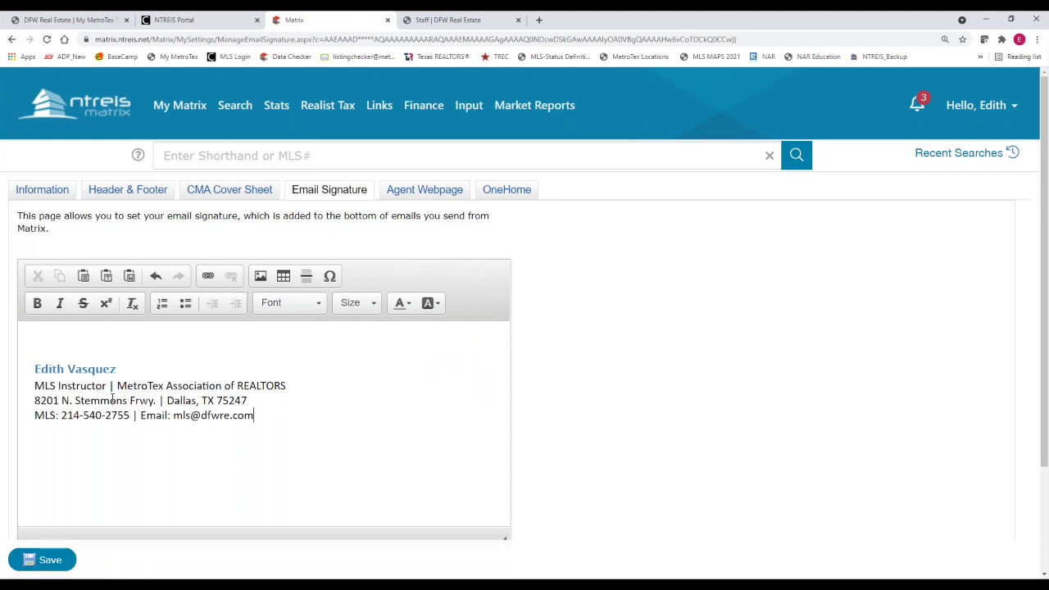
Place the insertion point right after REALTORS in the title line
left_click(288, 390)
left_click(289, 389)
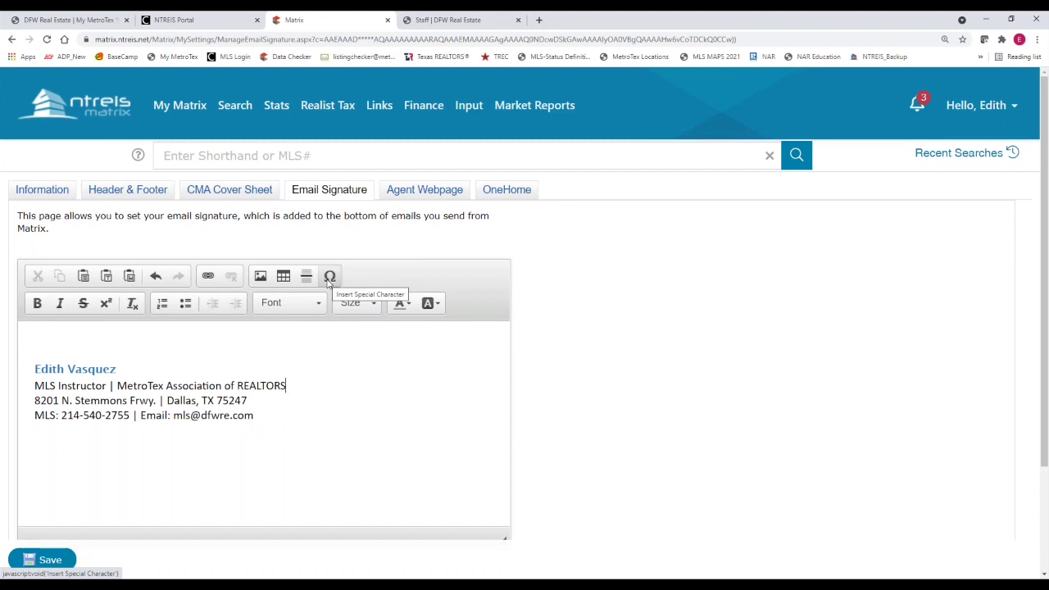
left_click(329, 278)
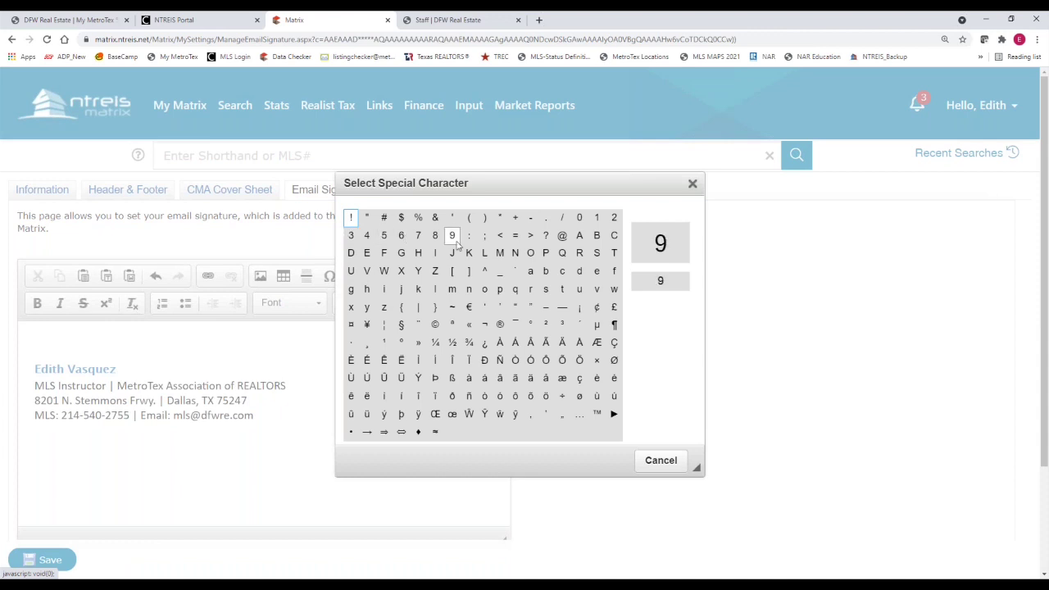
Insert ® after REALTORS and move to the empty line below the signature
left_click(500, 326)
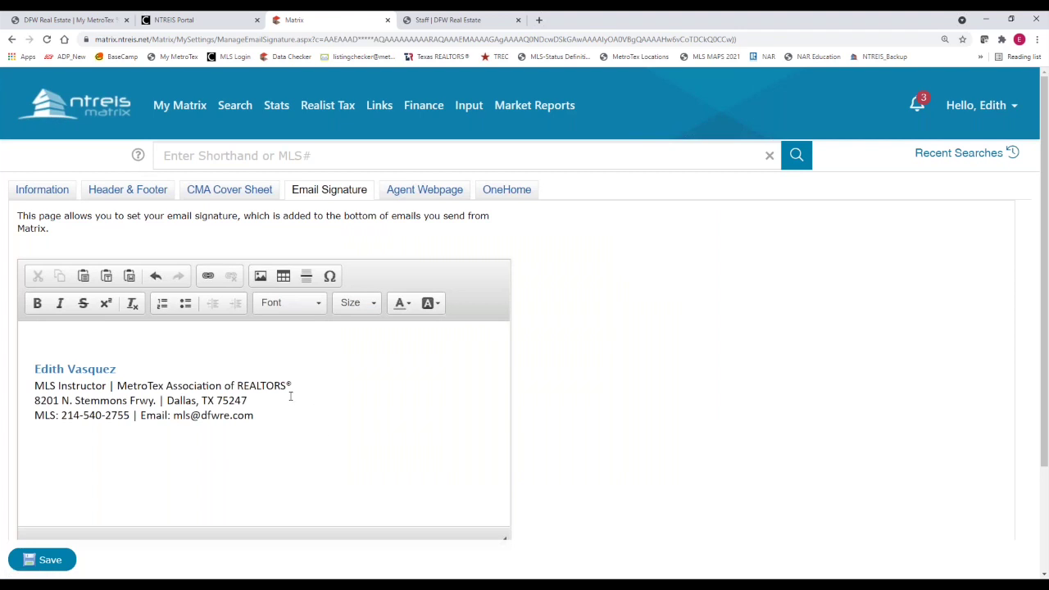
left_click(291, 392)
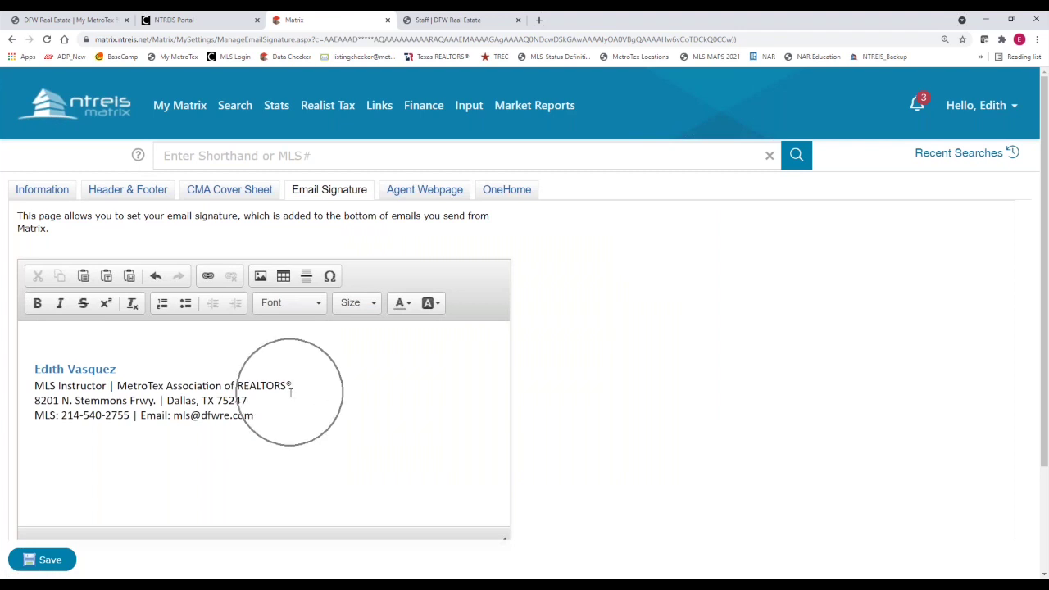
left_click(289, 396)
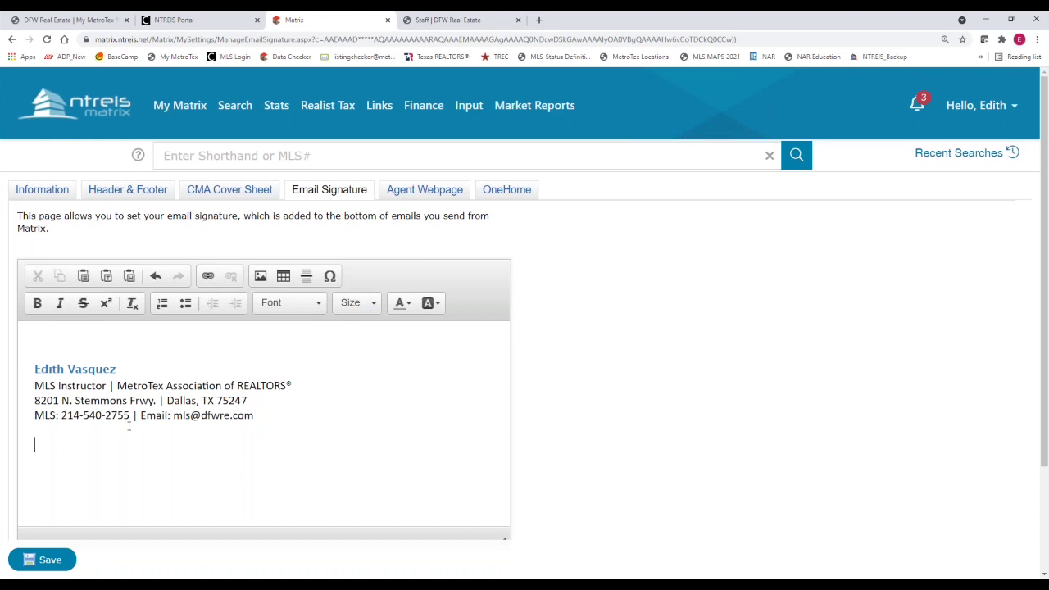
left_click(36, 450)
left_click(260, 277)
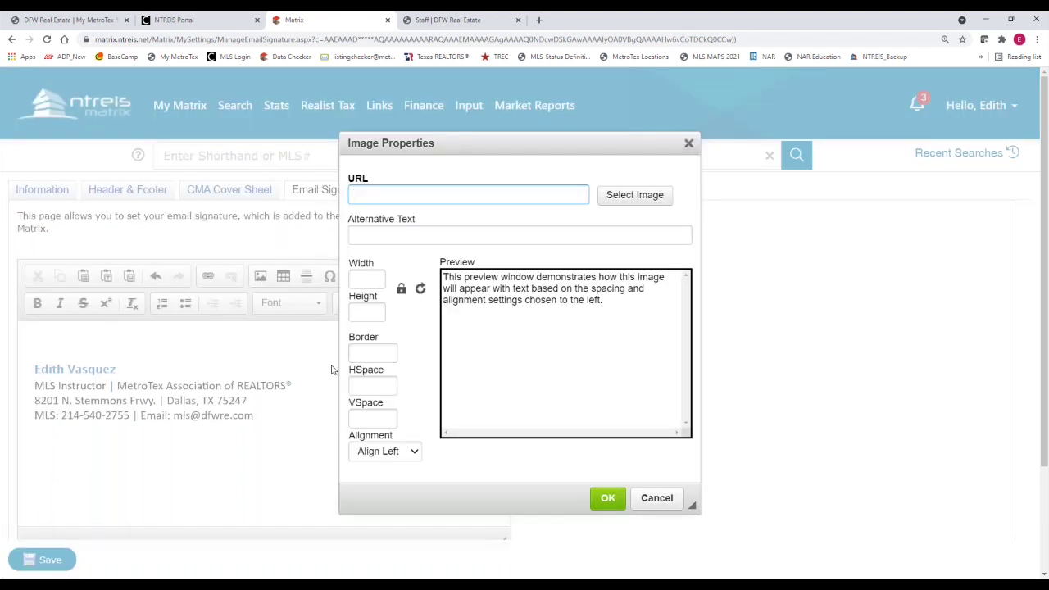
Browse the available signature images, then close the image browser without choosing one
left_click(100, 194)
left_click(627, 199)
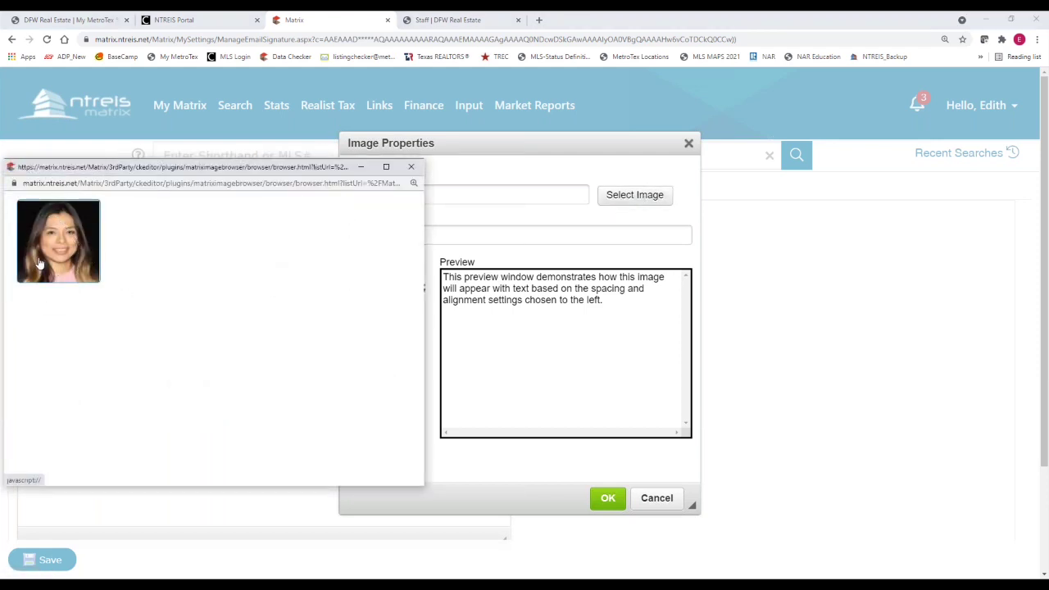
left_click(38, 264)
left_click(411, 167)
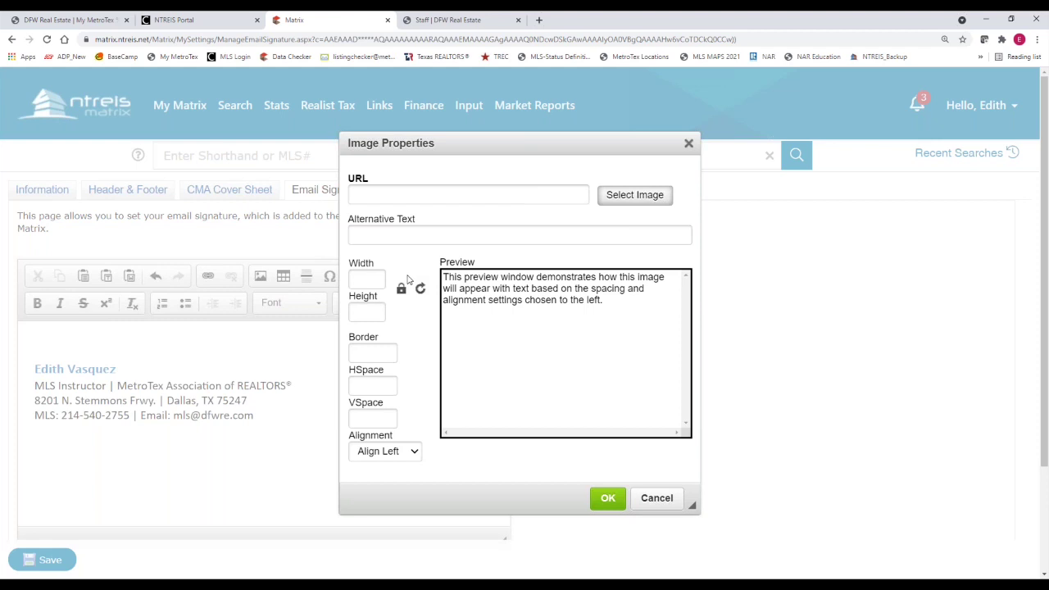
Copy the staff headshot's image address from the MetroTex Staff page and return to Matrix's address field
left_click(438, 19)
scroll(435, 274, "up", 2)
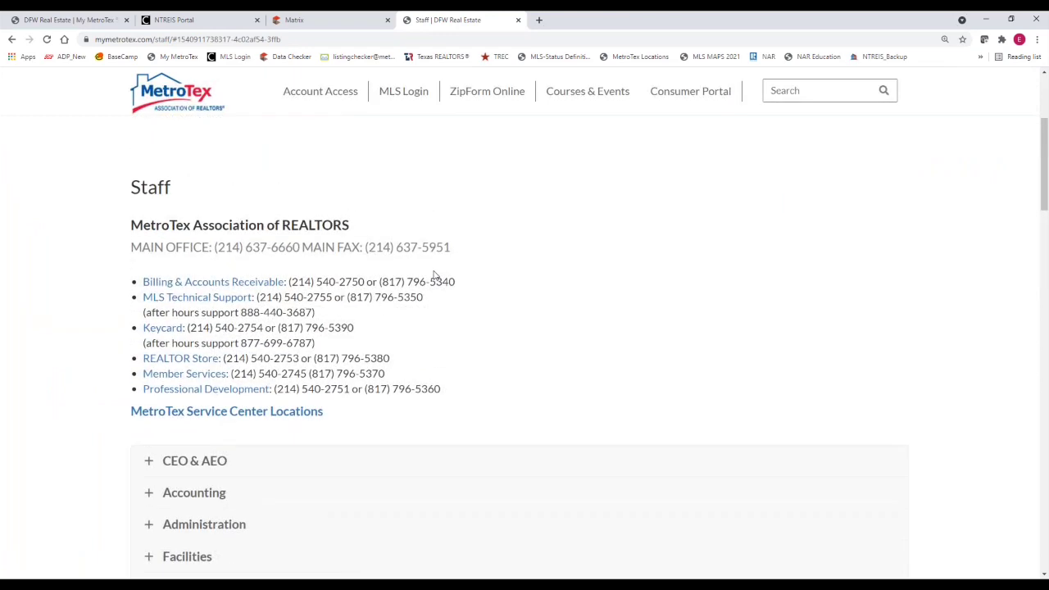
scroll(435, 276, "down", 10)
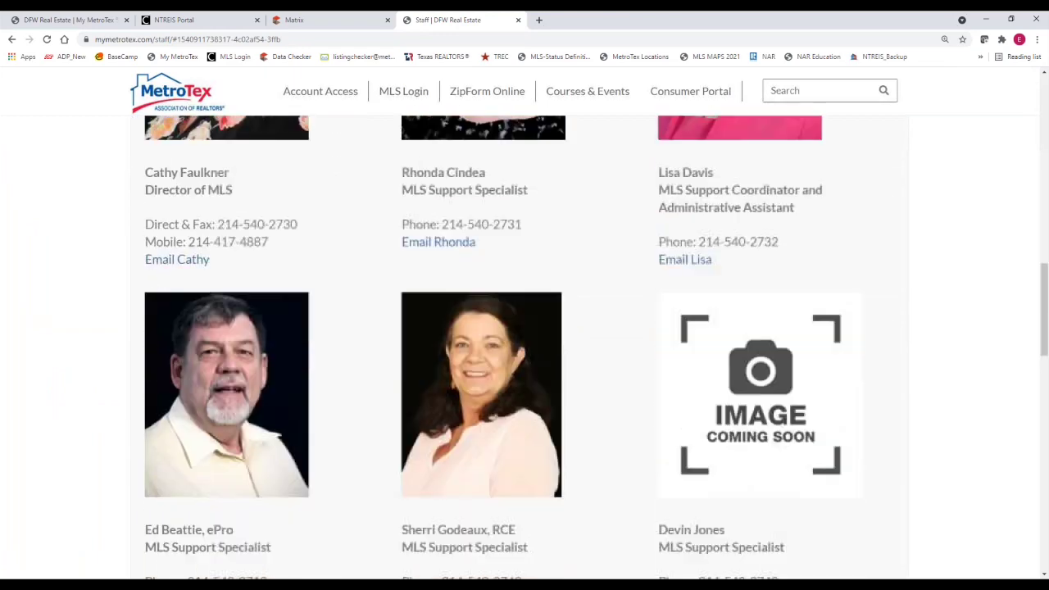
scroll(442, 387, "down", 4)
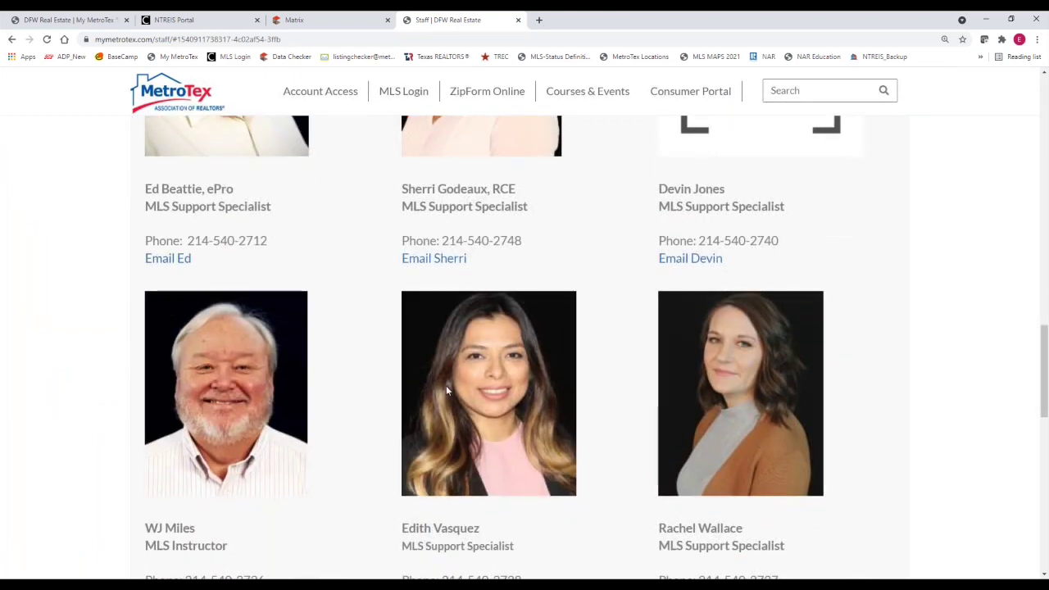
right_click(454, 394)
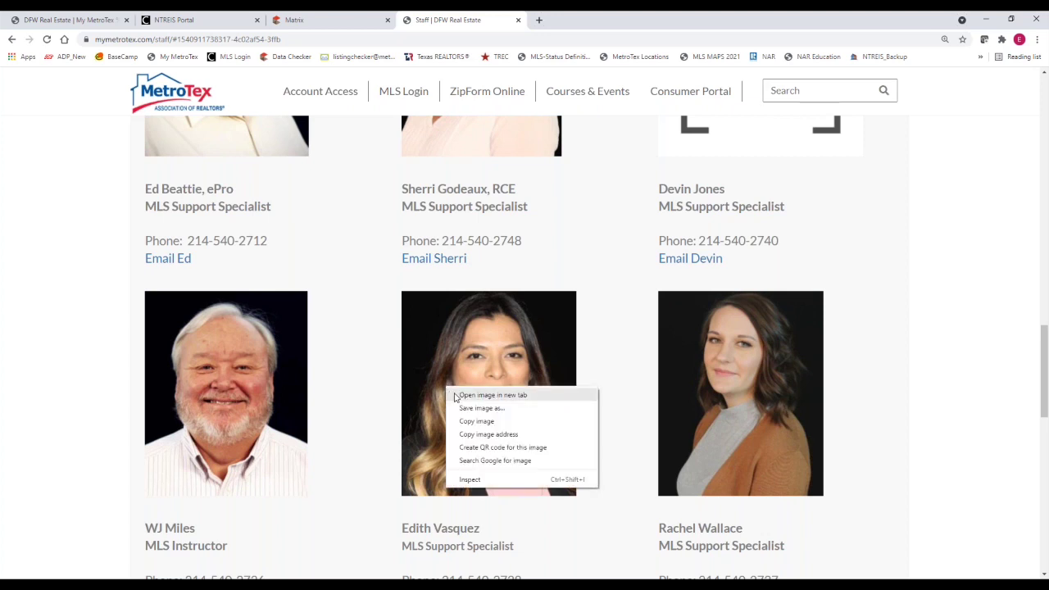
left_click(491, 435)
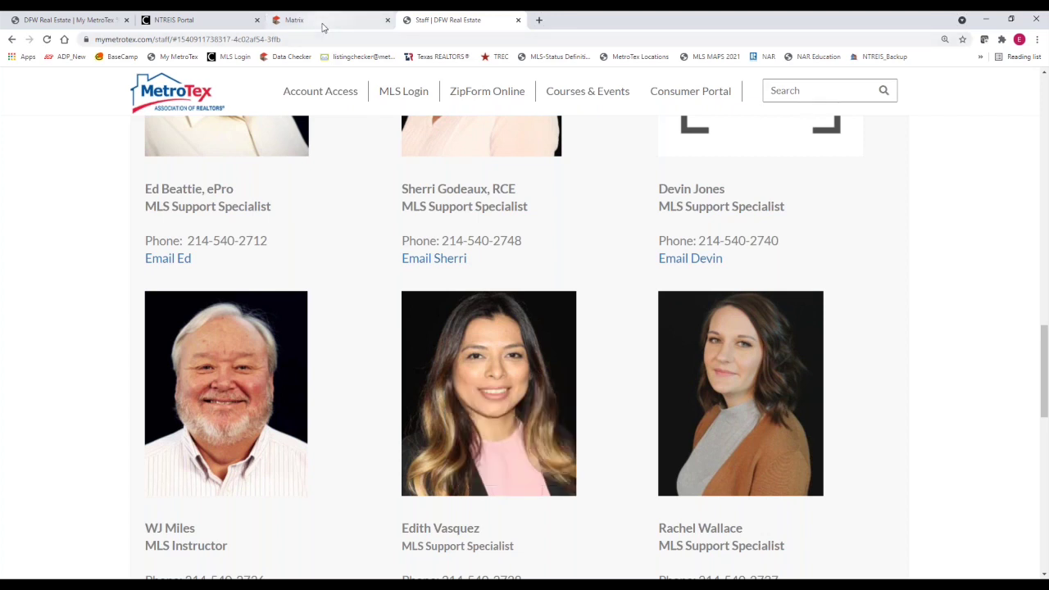
left_click(322, 27)
left_click(371, 190)
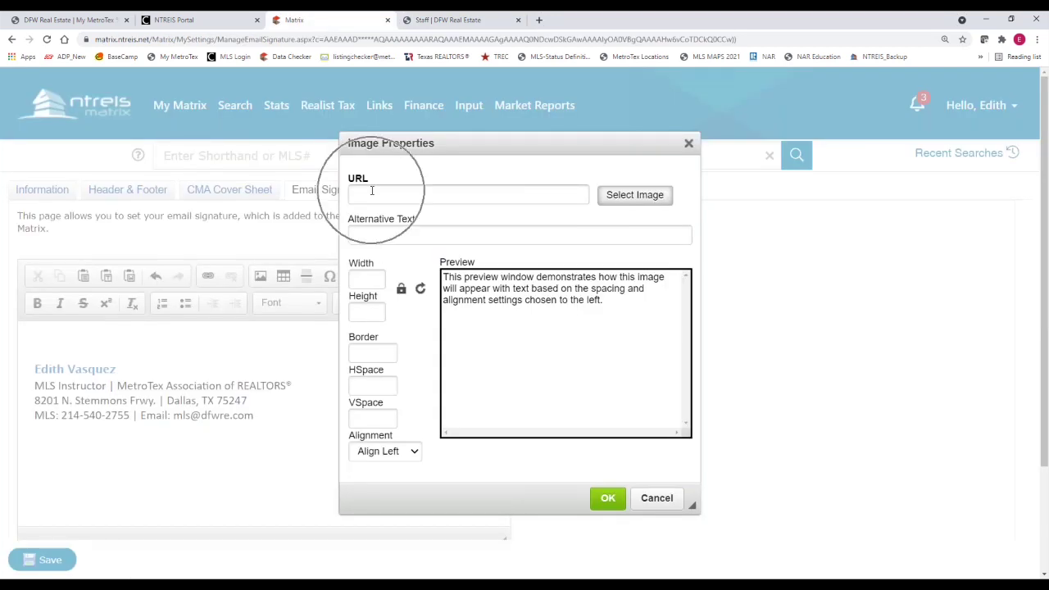
Paste the headshot's web address as the image URL and insert the photo into the signature
right_click(371, 192)
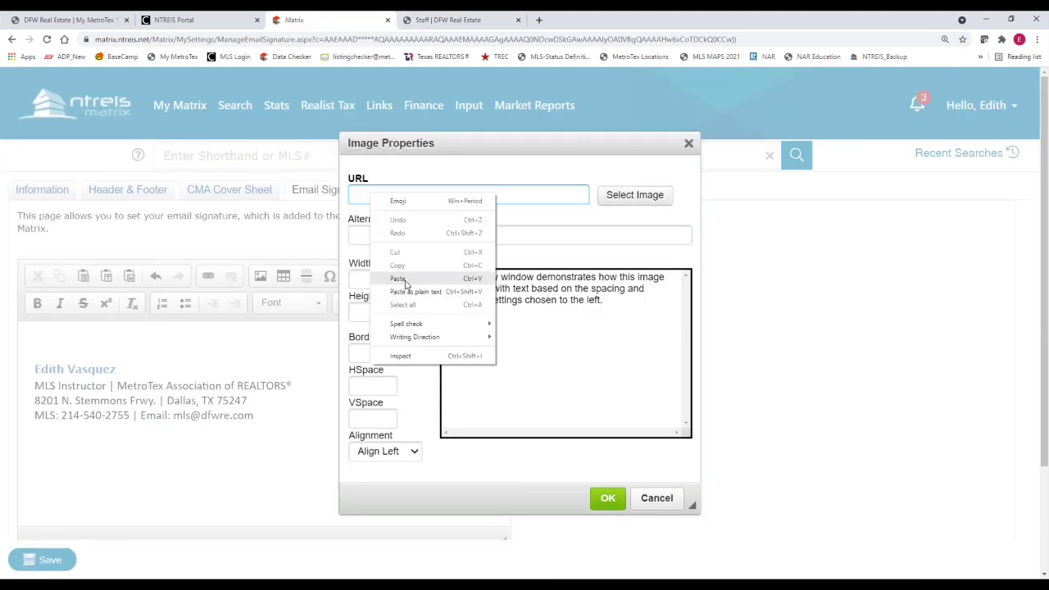
left_click(402, 277)
left_click(607, 498)
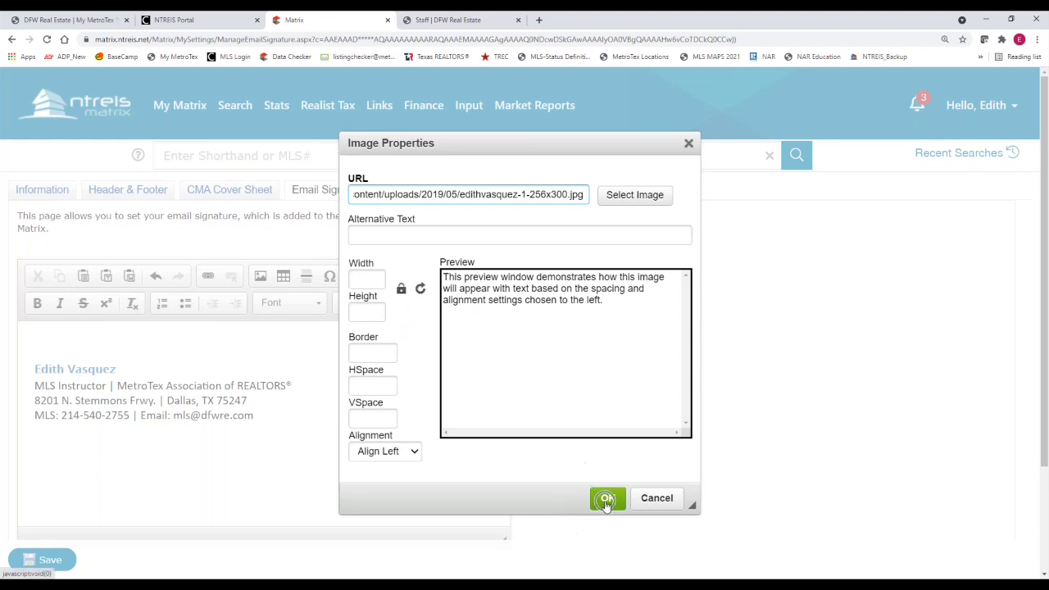
scroll(414, 459, "down", 3)
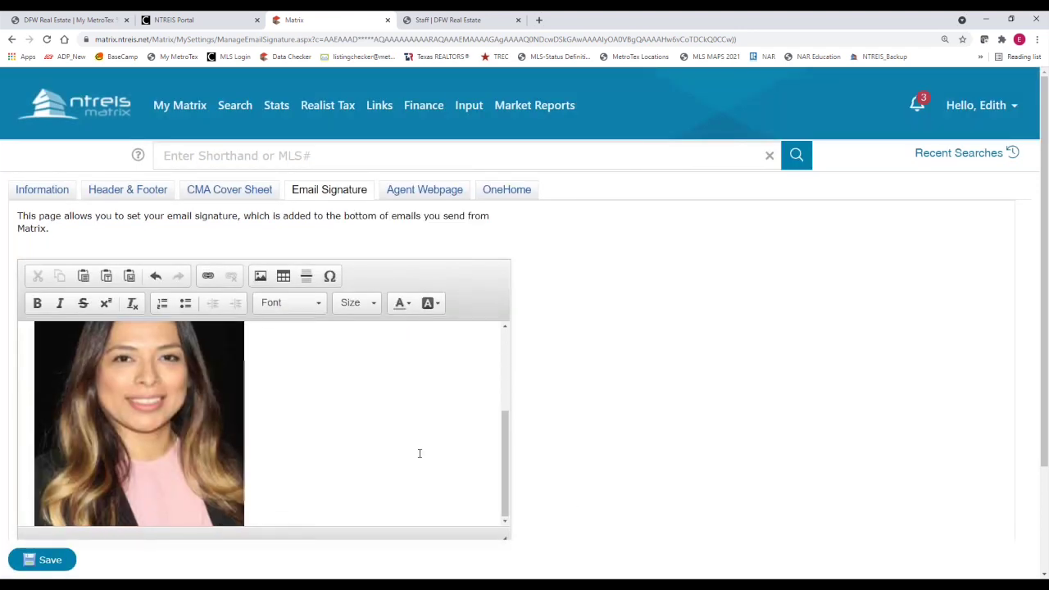
scroll(418, 451, "up", 2)
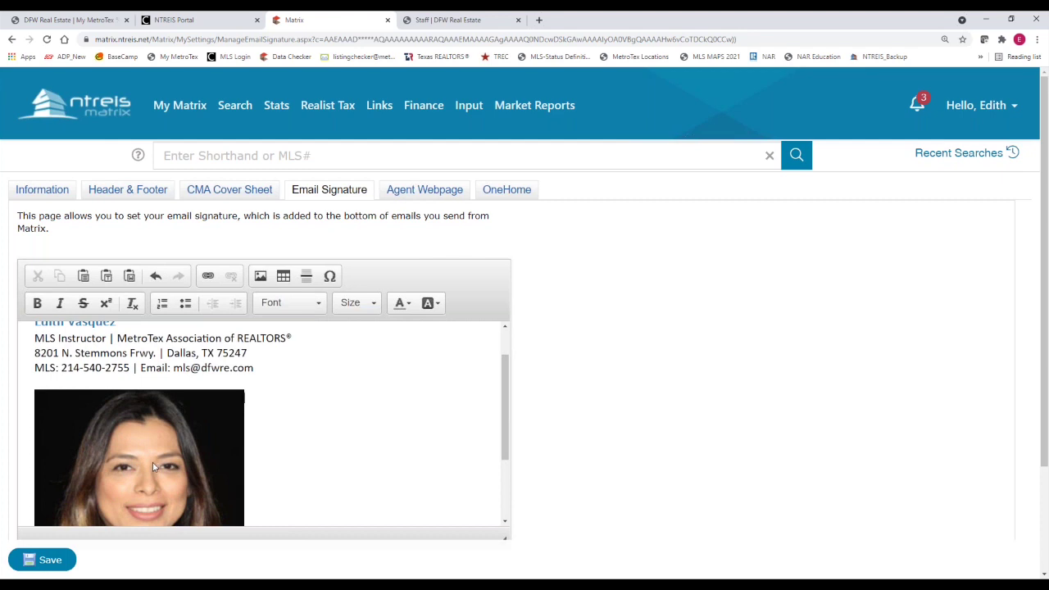
Open the headshot's Image Properties and try a 200 width with the ratio unlocked
left_click(152, 462)
right_click(152, 462)
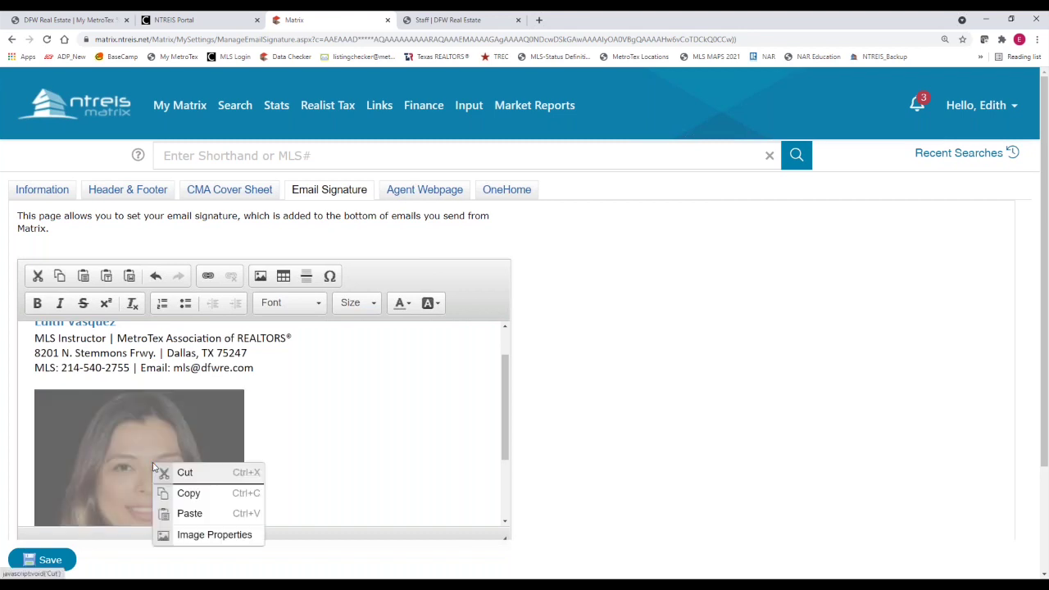
left_click(260, 276)
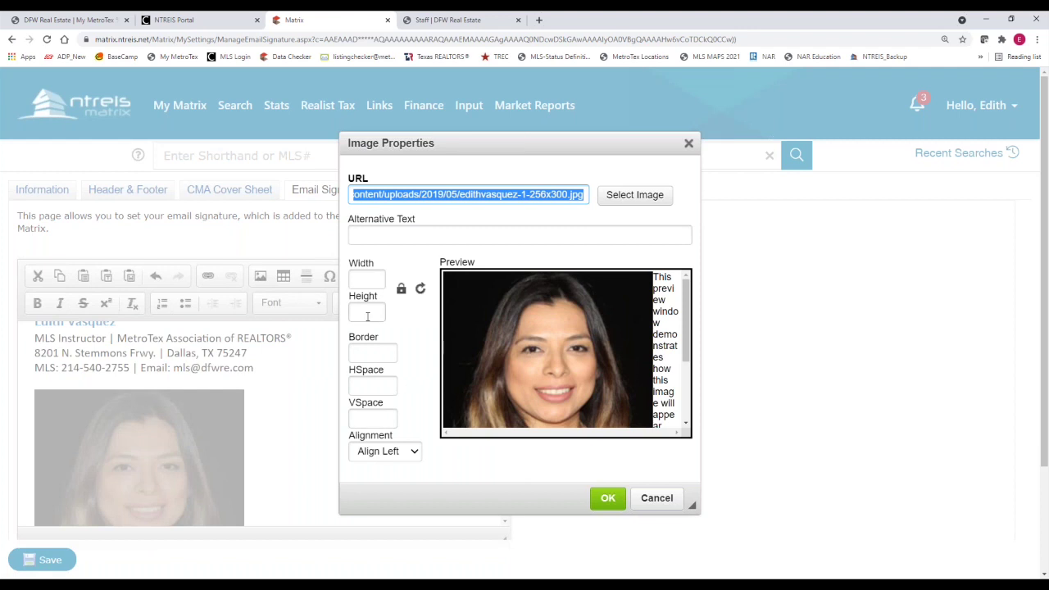
left_click(368, 281)
type("200")
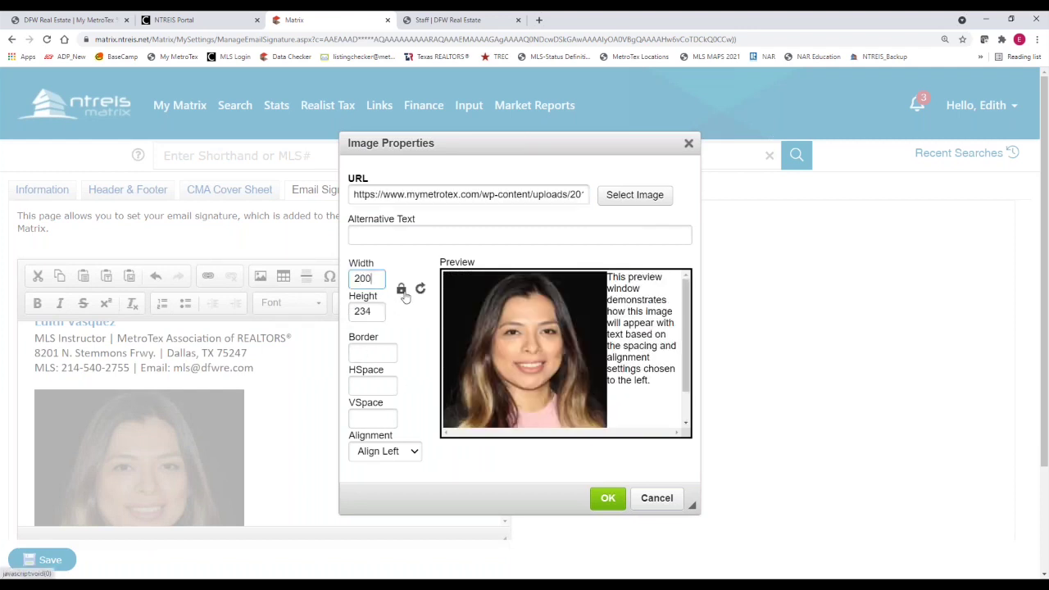
left_click(402, 290)
key("ctrl")
key("ctrl")
Relock the ratio and apply a width of 100 pixels, giving height 117
left_click_drag(378, 310, 358, 278)
type("100")
key("BackSpace")
type("00")
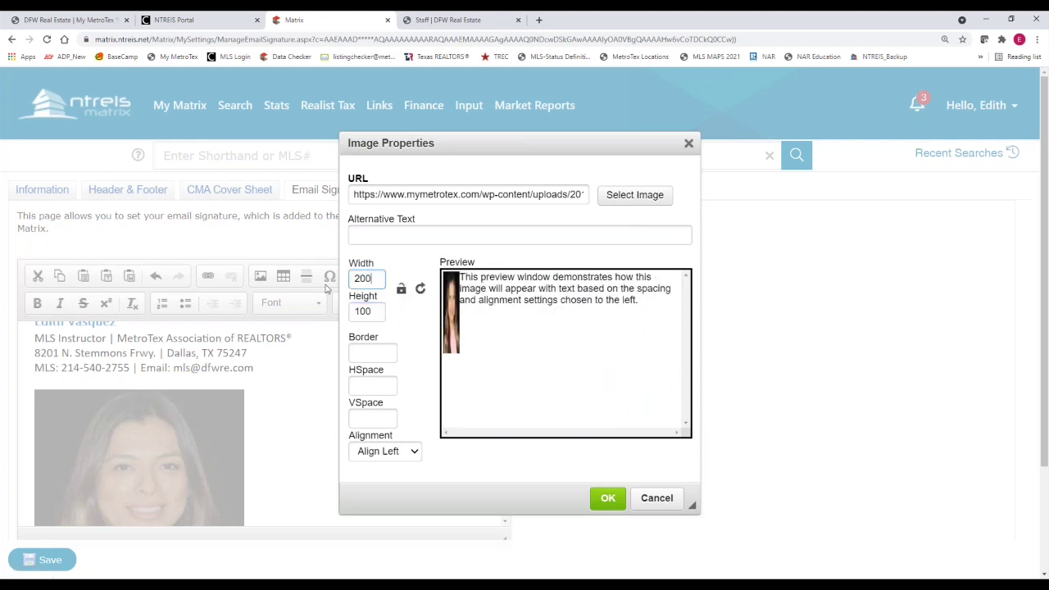
key("ctrl")
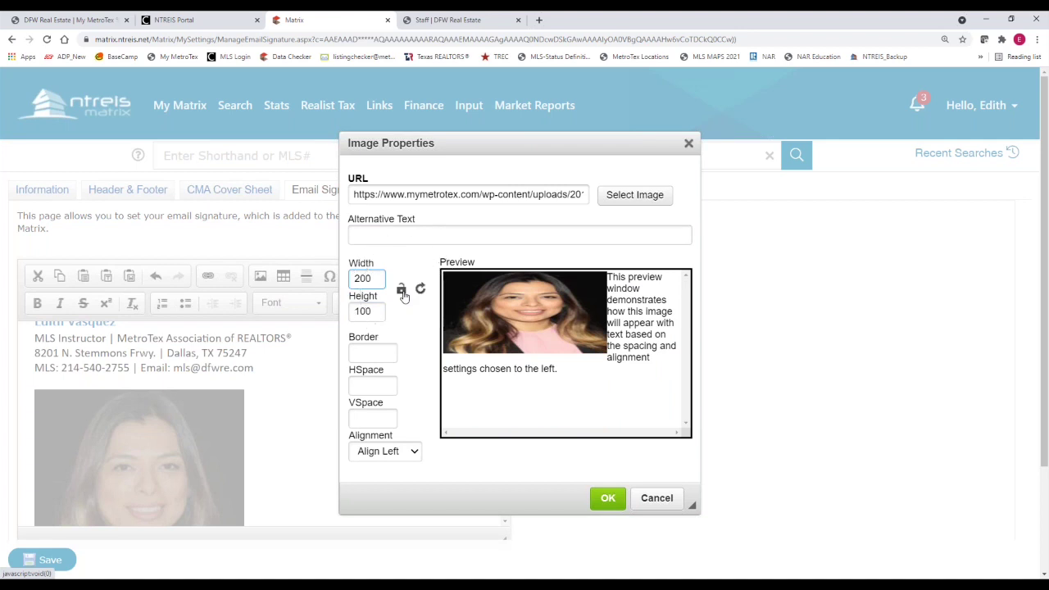
left_click(402, 289)
left_click_drag(373, 278, 340, 278)
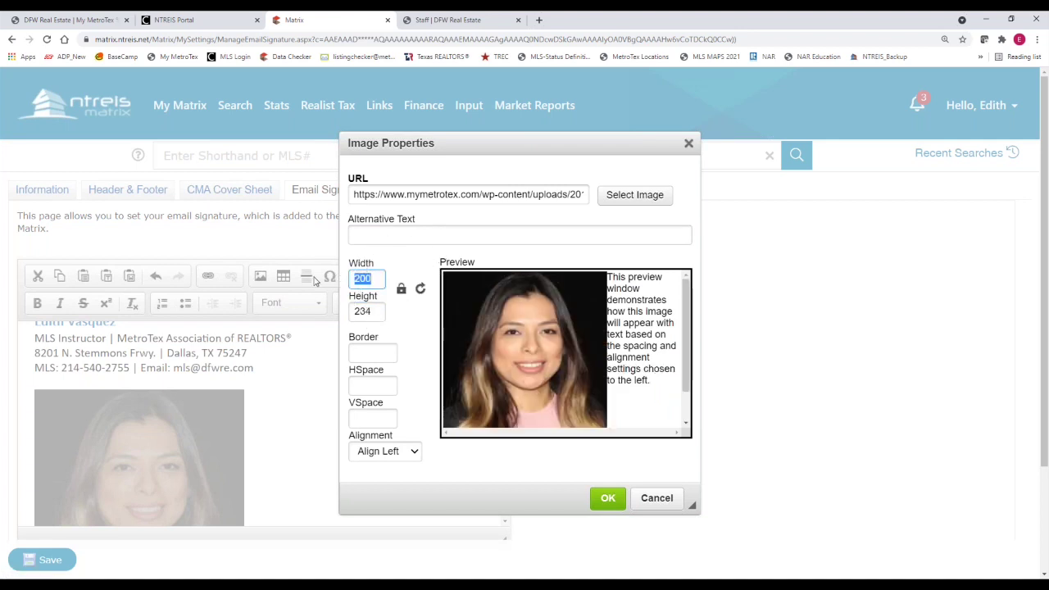
type("100")
key("ctrl")
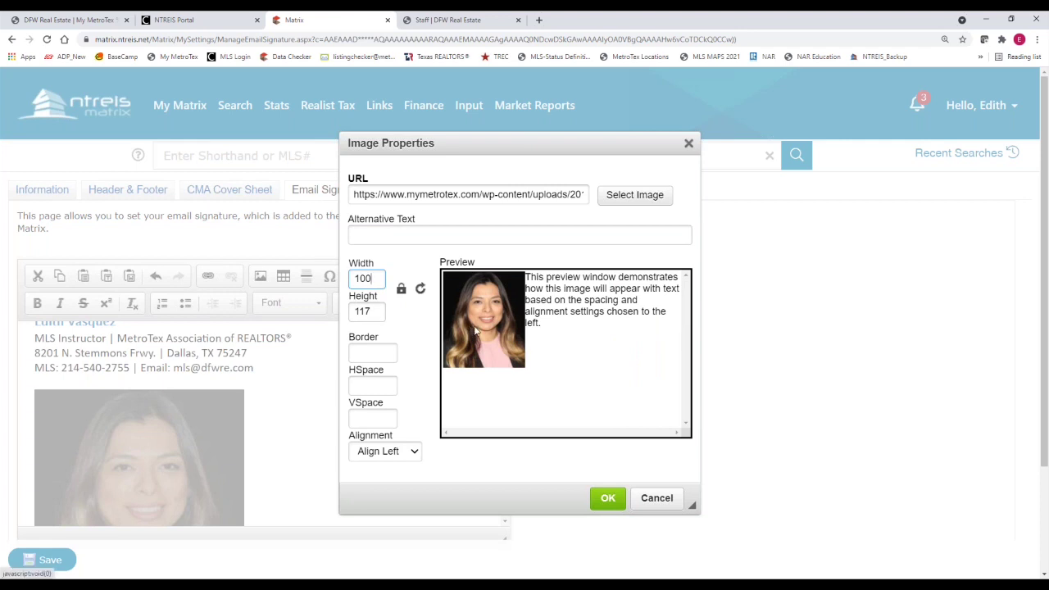
key("ctrl")
key("ctrl")
key("ctrl")
left_click(606, 499)
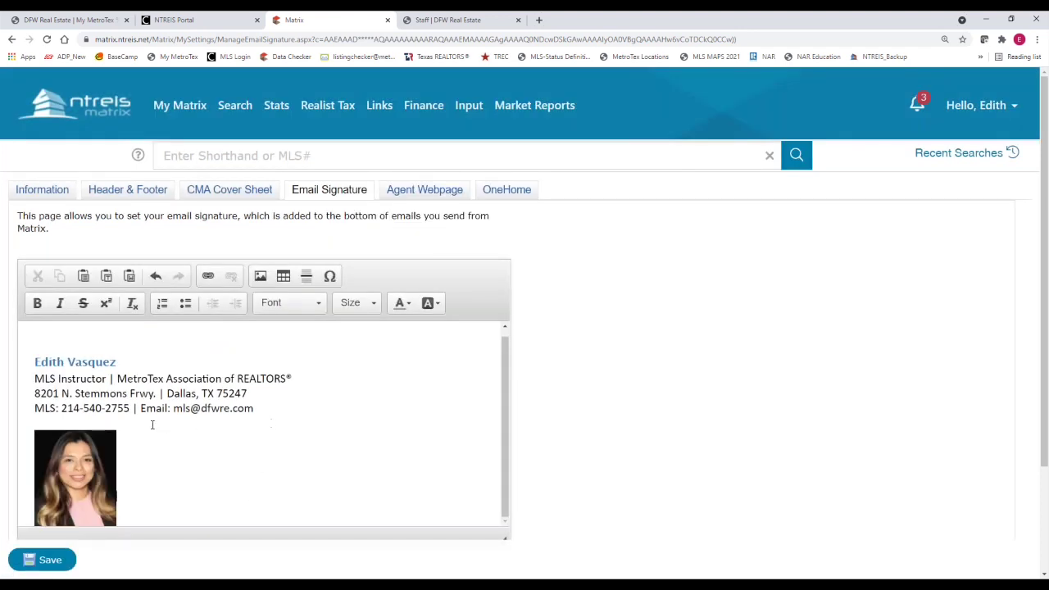
Add two empty lines below the email line in the signature
key("ctrl")
key("Return")
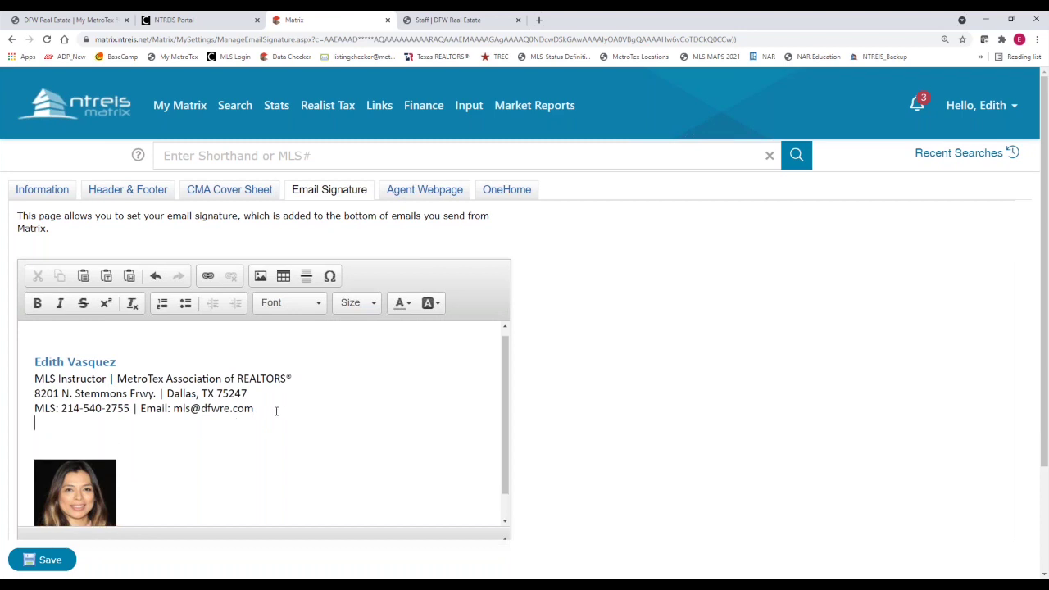
key("Return")
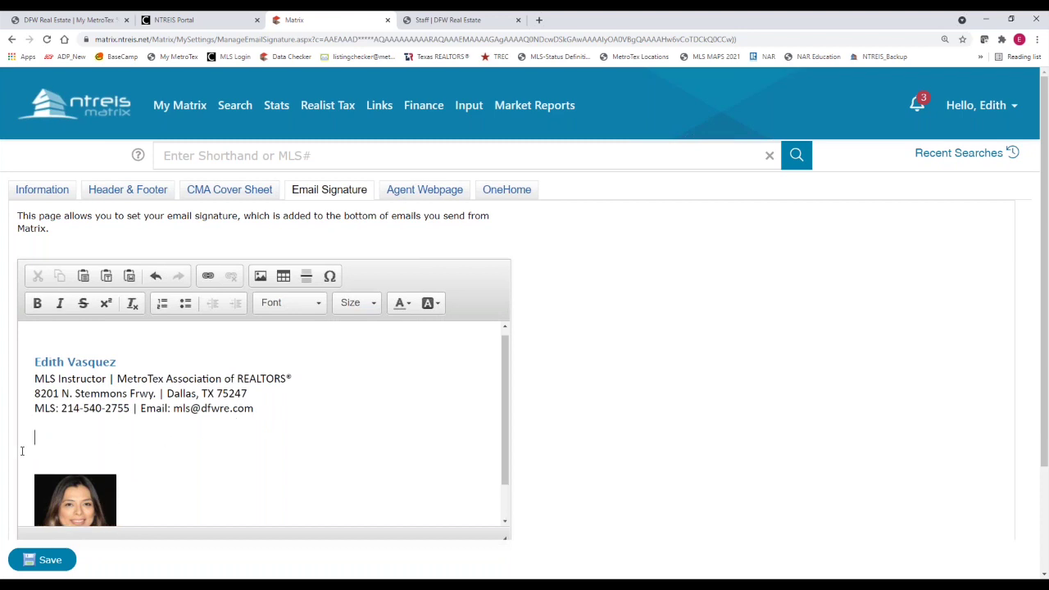
key("ctrl")
key("ctrl")
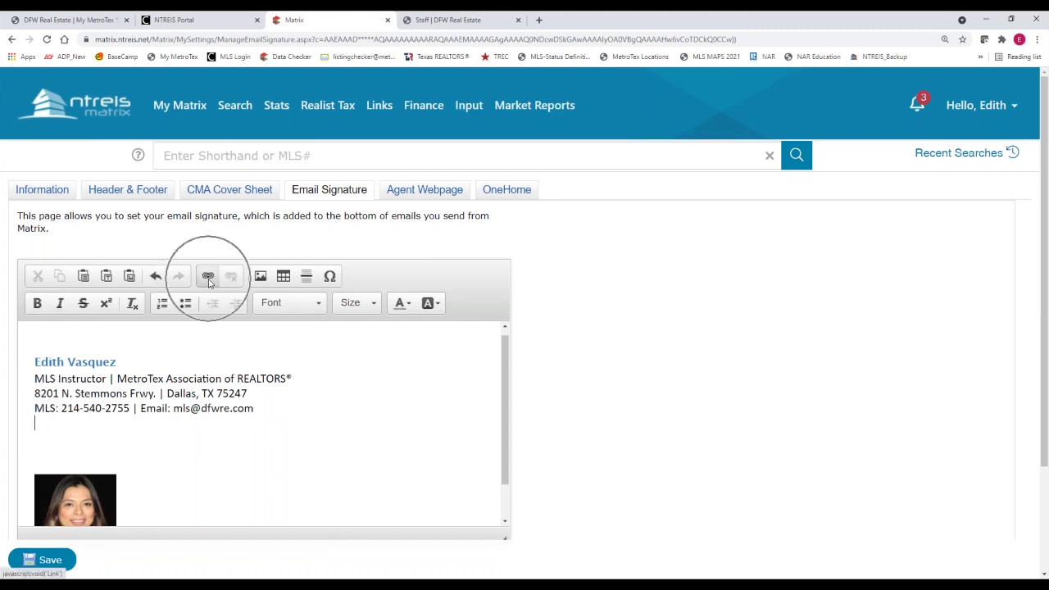
Start a new link with display text 'Check out my webiste!'
left_click(209, 279)
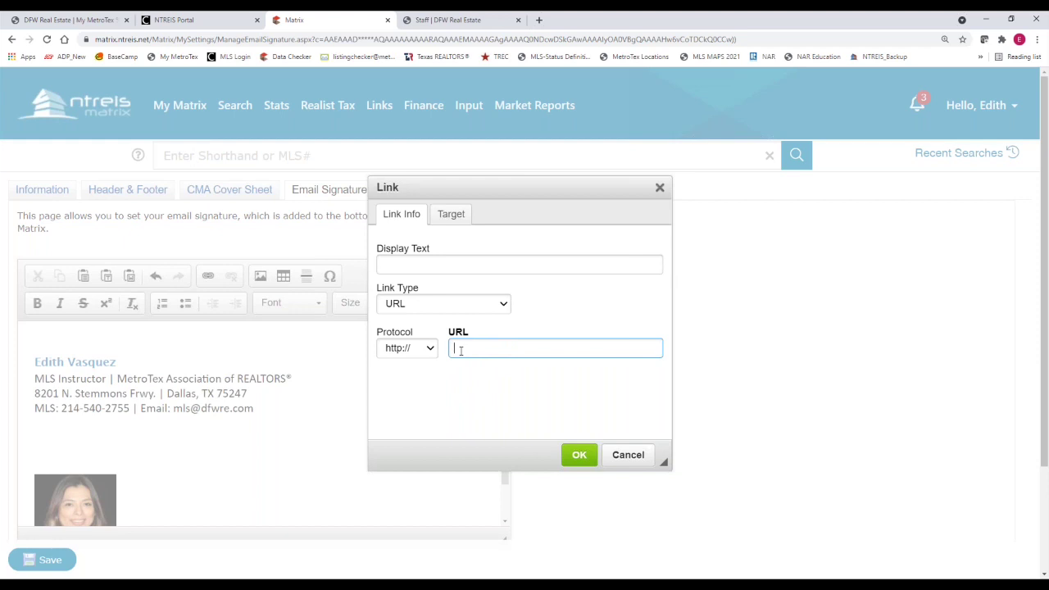
left_click(431, 260)
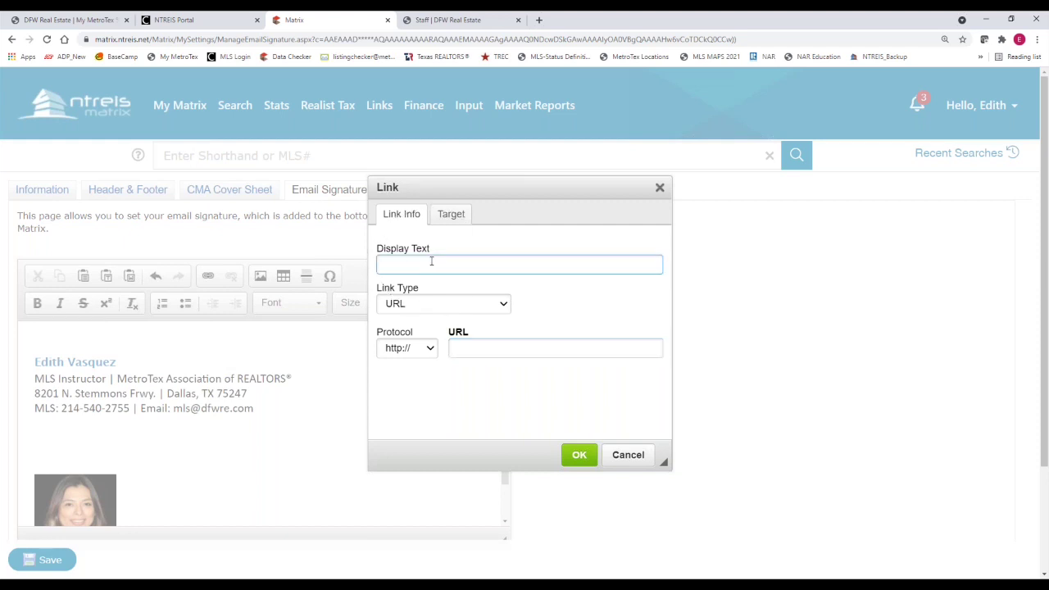
type("Check out my webiste")
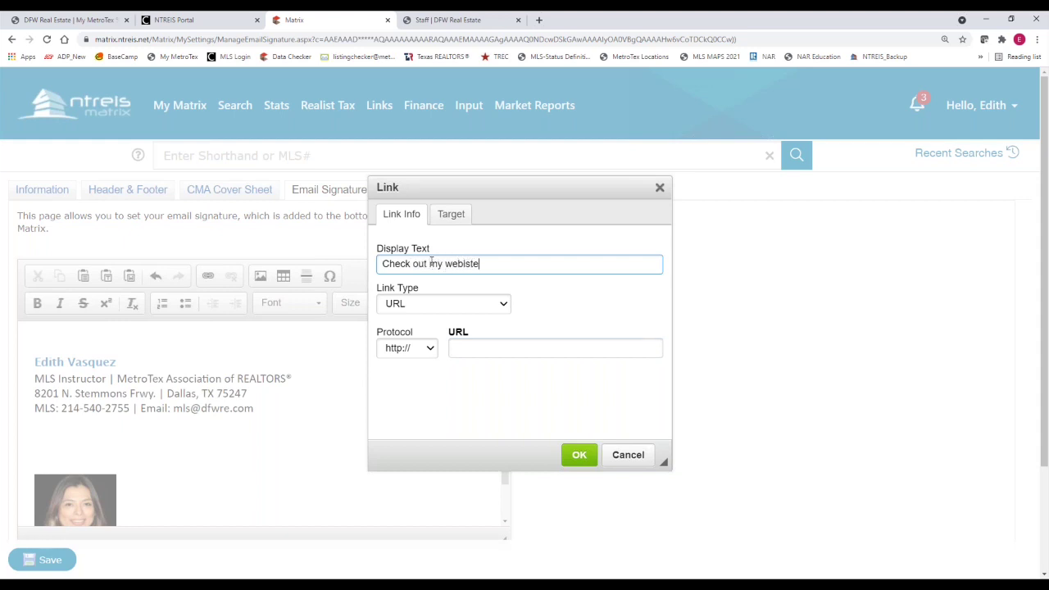
type("!")
left_click(475, 348)
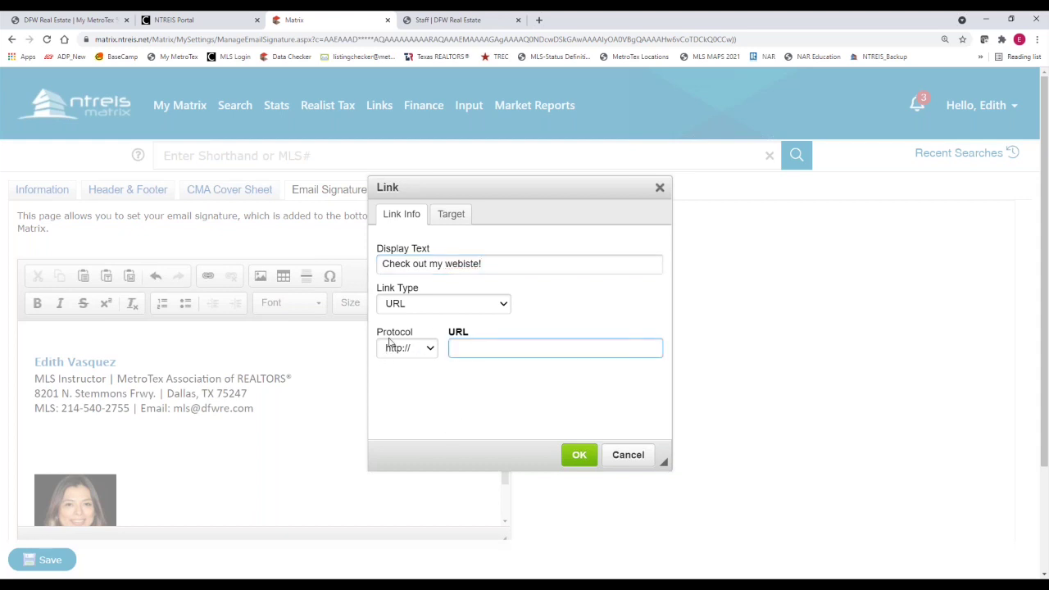
Copy the MetroTex site address from the browser's address bar
left_click(79, 21)
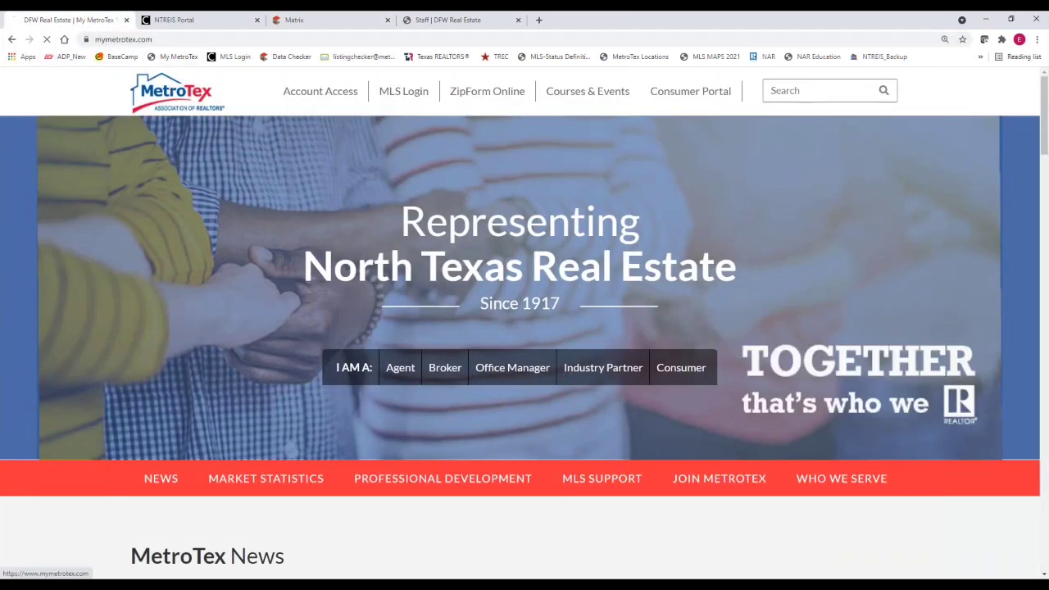
left_click(159, 41)
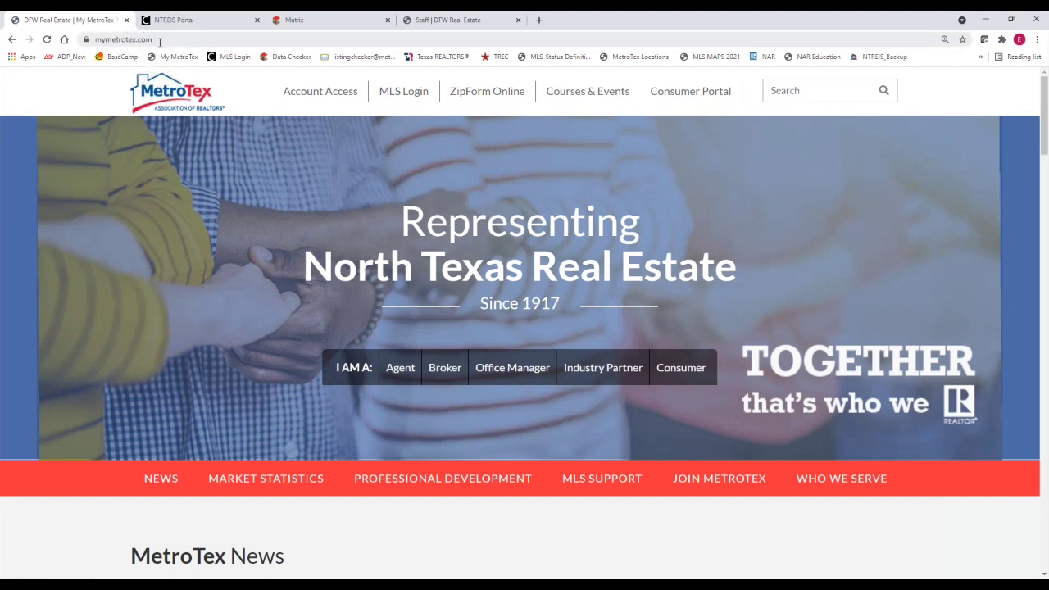
right_click(159, 41)
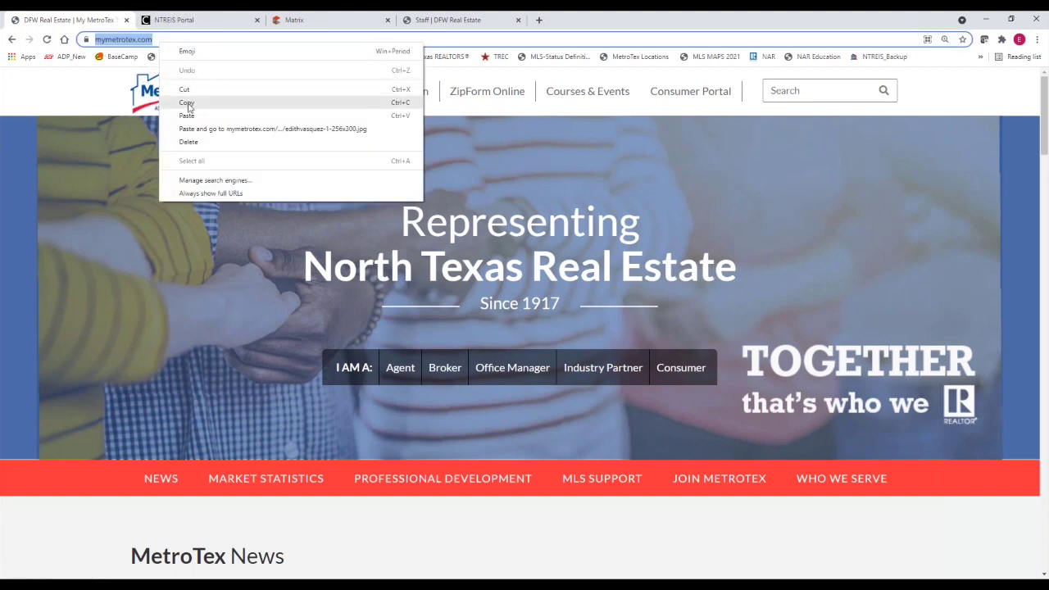
left_click(182, 92)
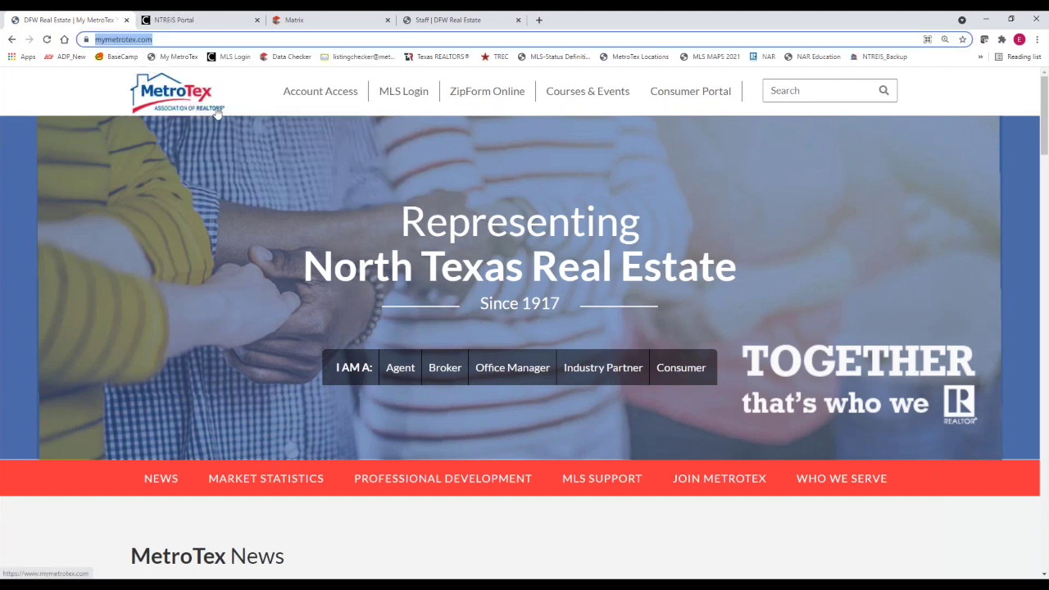
left_click(308, 24)
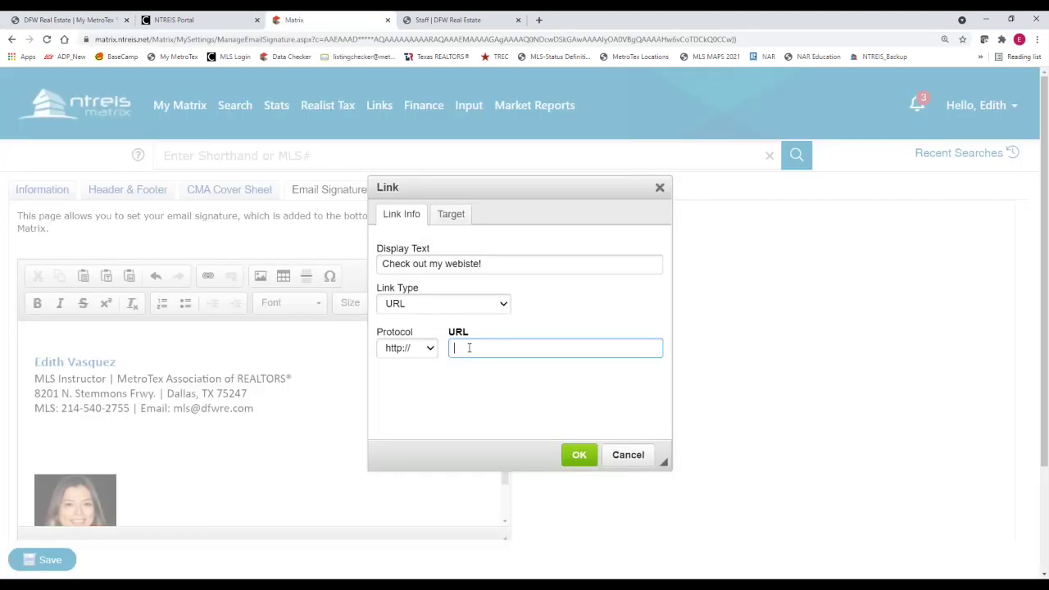
left_click(469, 348)
right_click(469, 348)
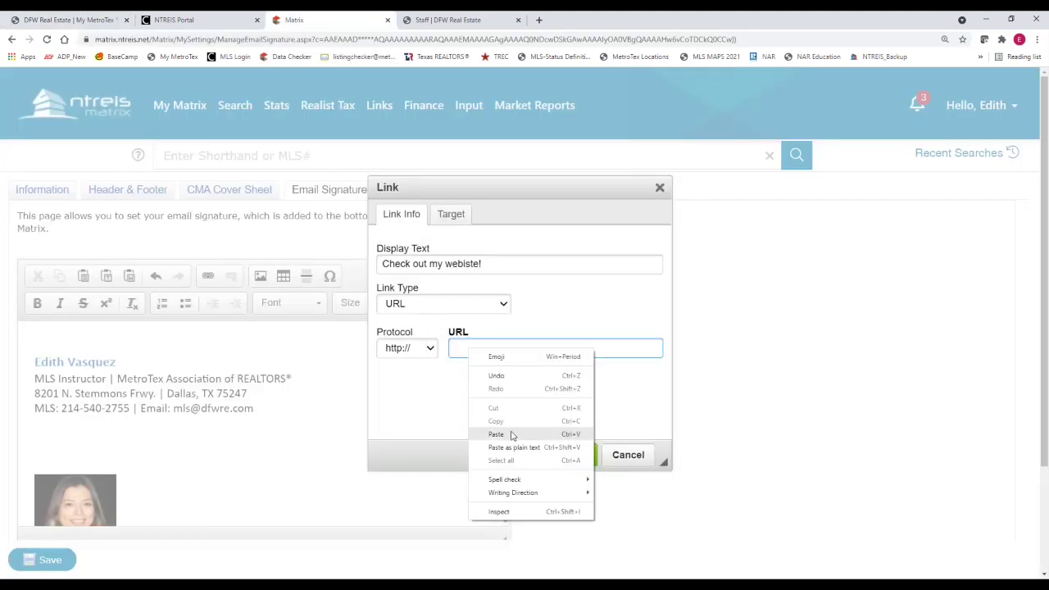
left_click(510, 433)
left_click(578, 456)
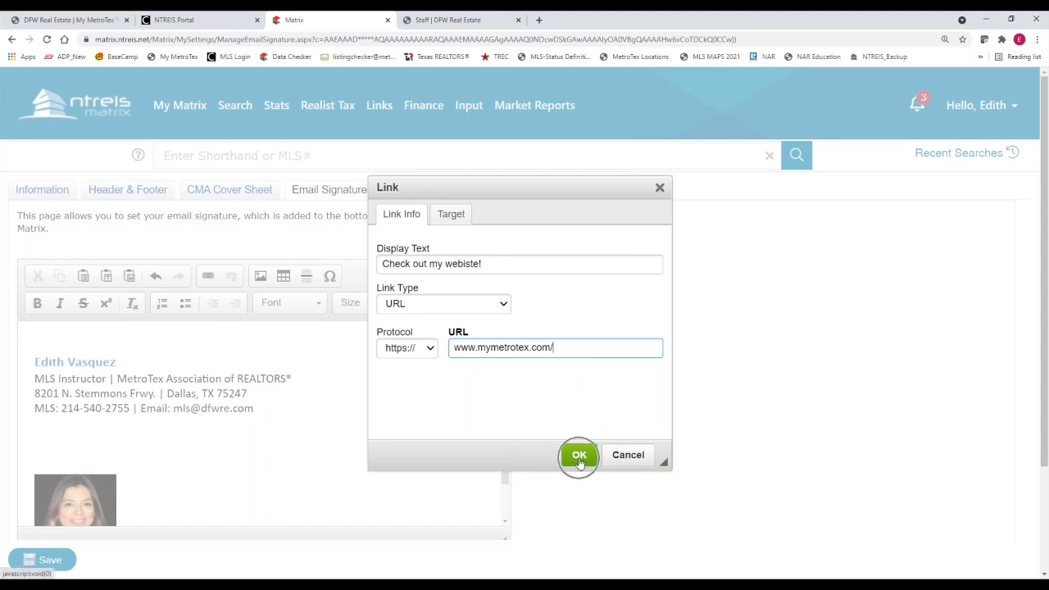
left_click(170, 483)
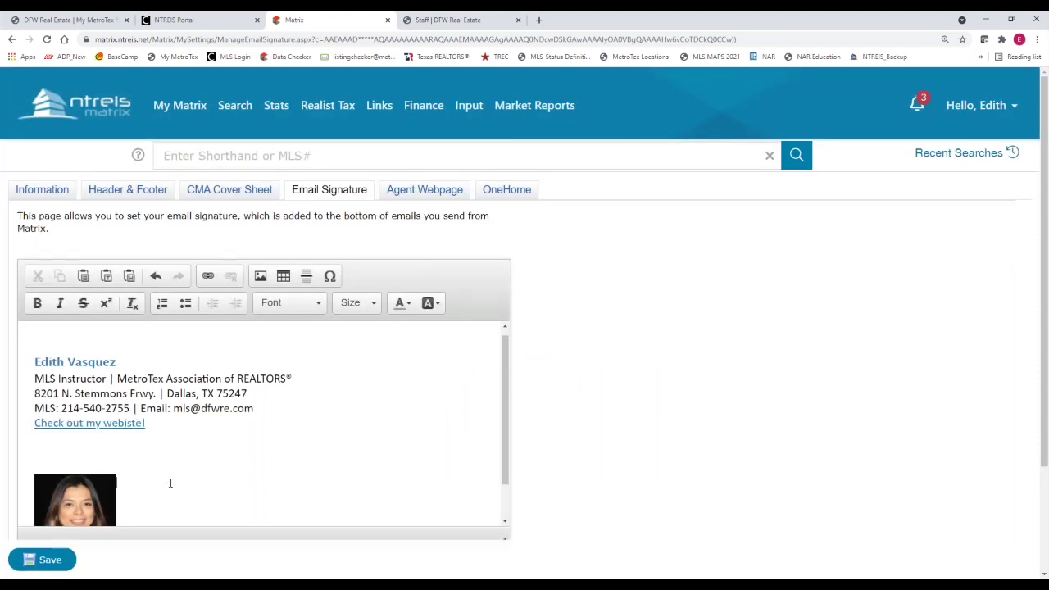
Delete the two empty lines between the link and the headshot, then save the signature
left_click(69, 432)
key("Delete")
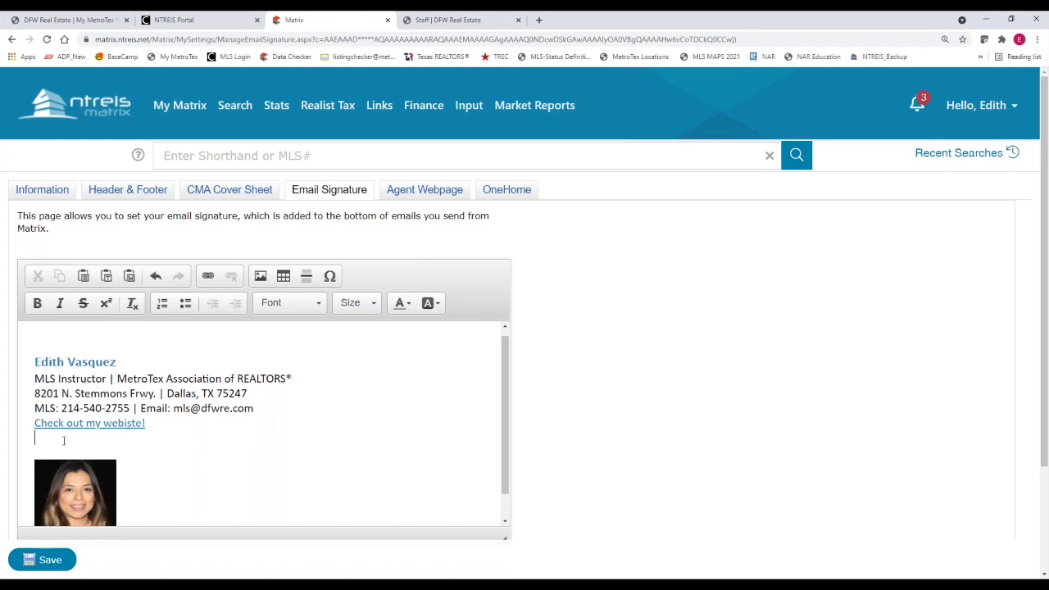
key("Delete")
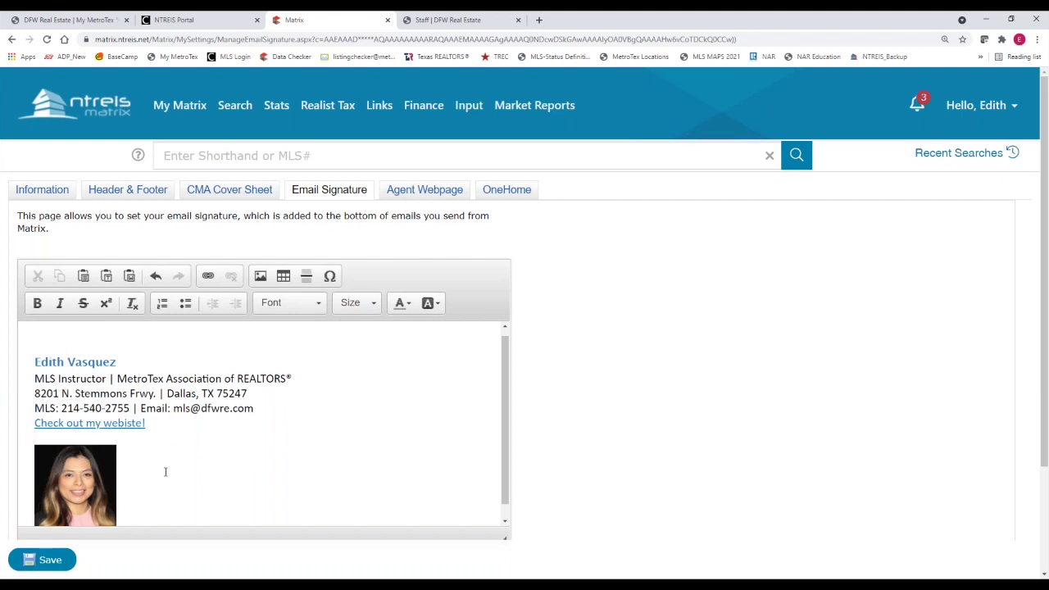
left_click(52, 565)
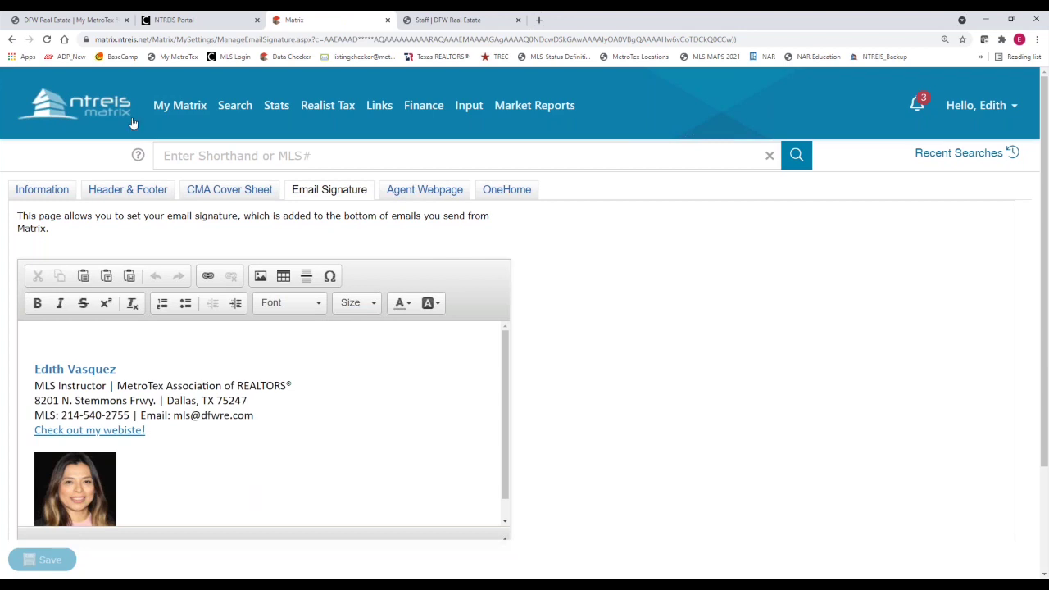
Return to the Matrix home page and start a Residential Quick search from the Search menu
left_click(102, 119)
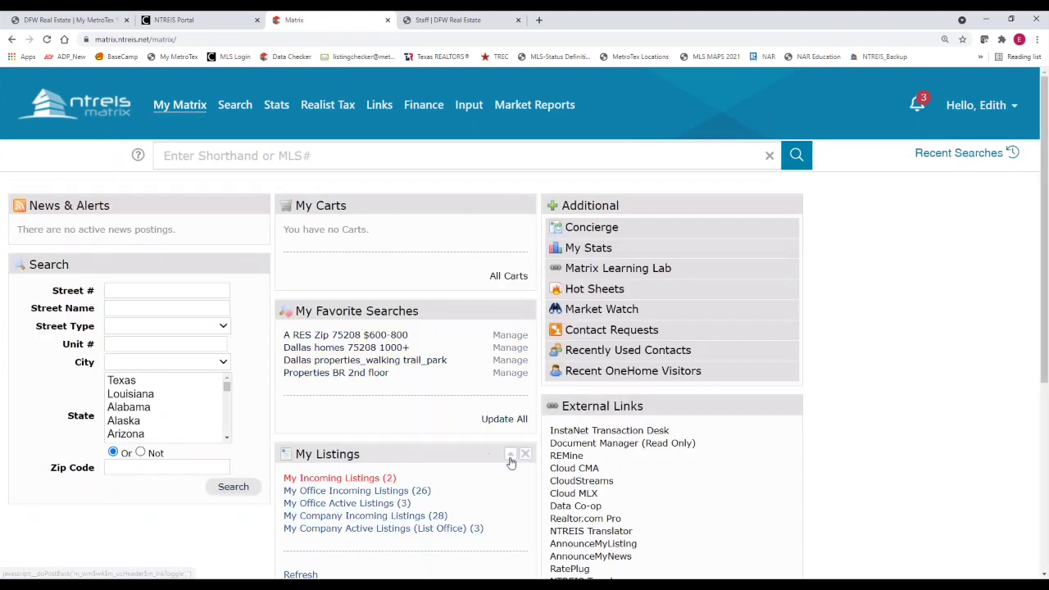
left_click(235, 108)
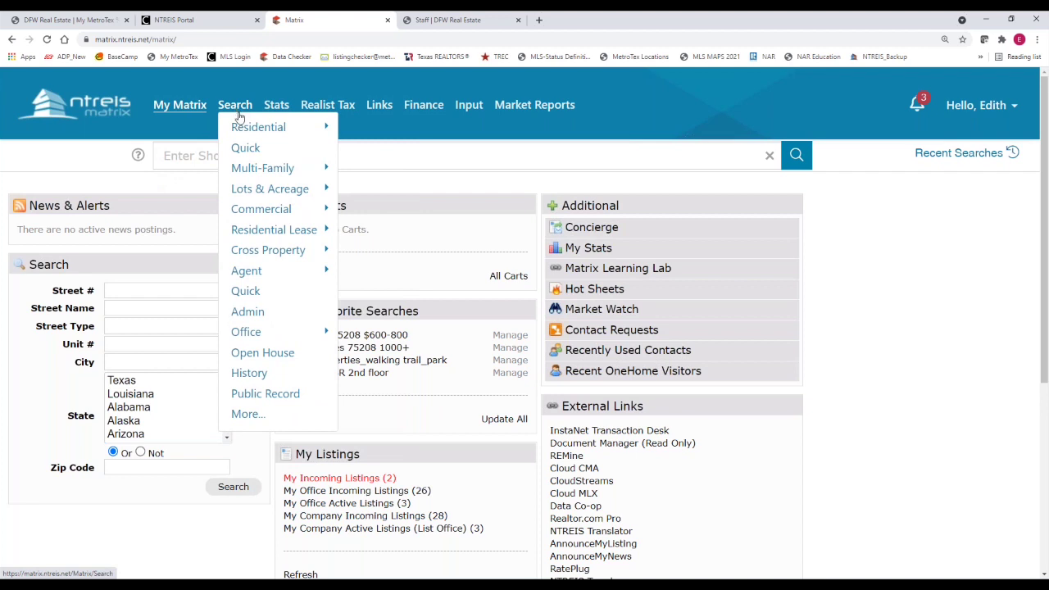
mouse_move(258, 166)
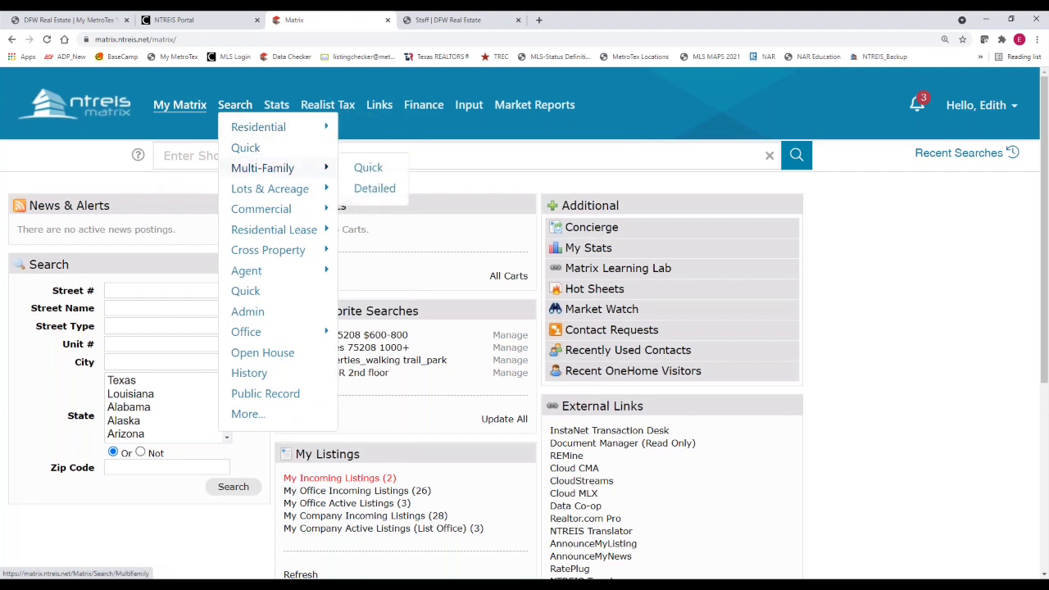
mouse_move(267, 190)
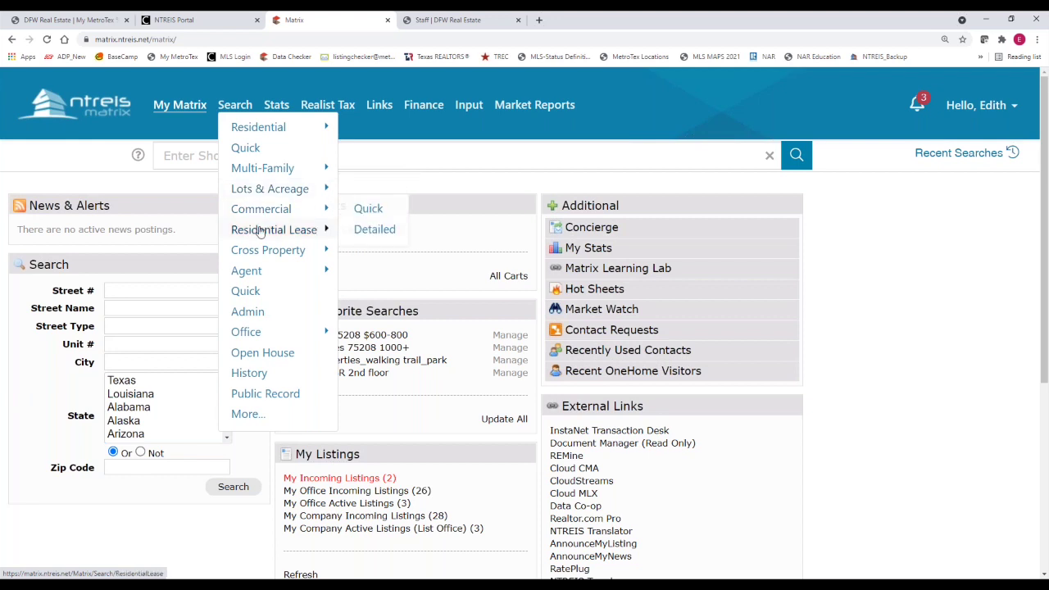
mouse_move(260, 233)
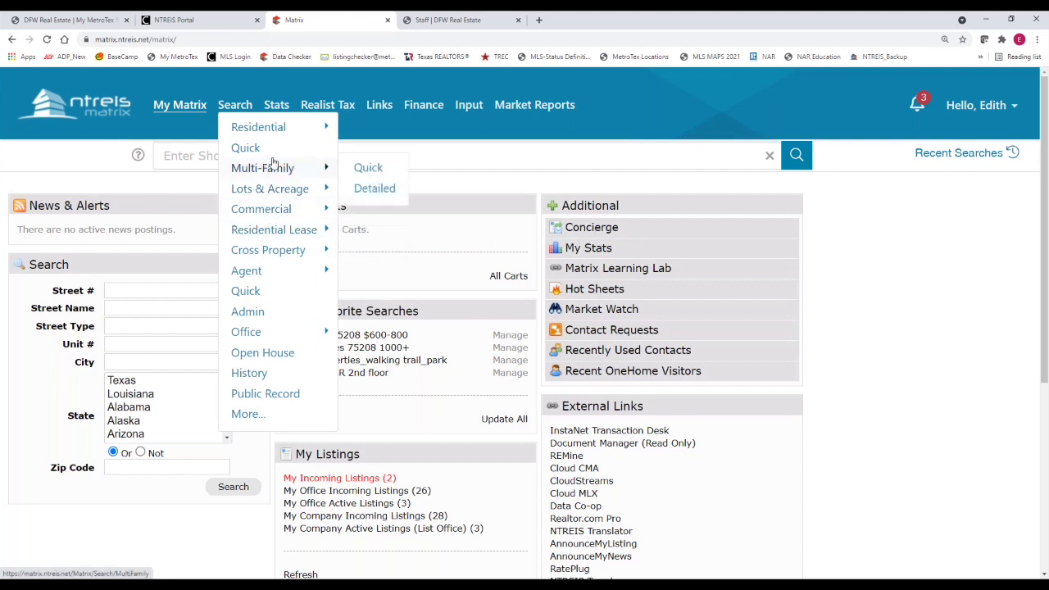
mouse_move(247, 272)
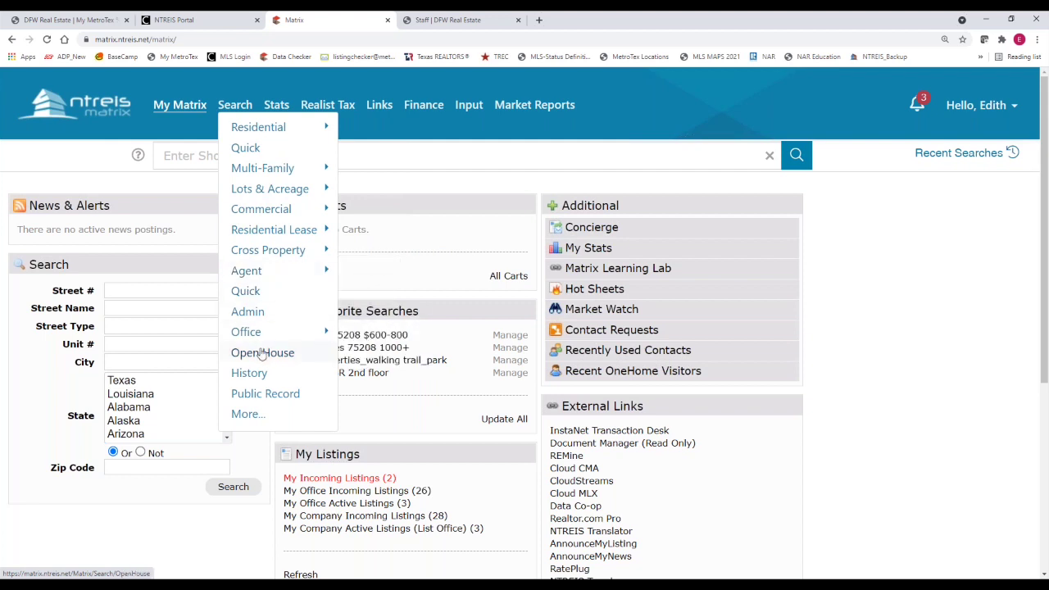
mouse_move(270, 135)
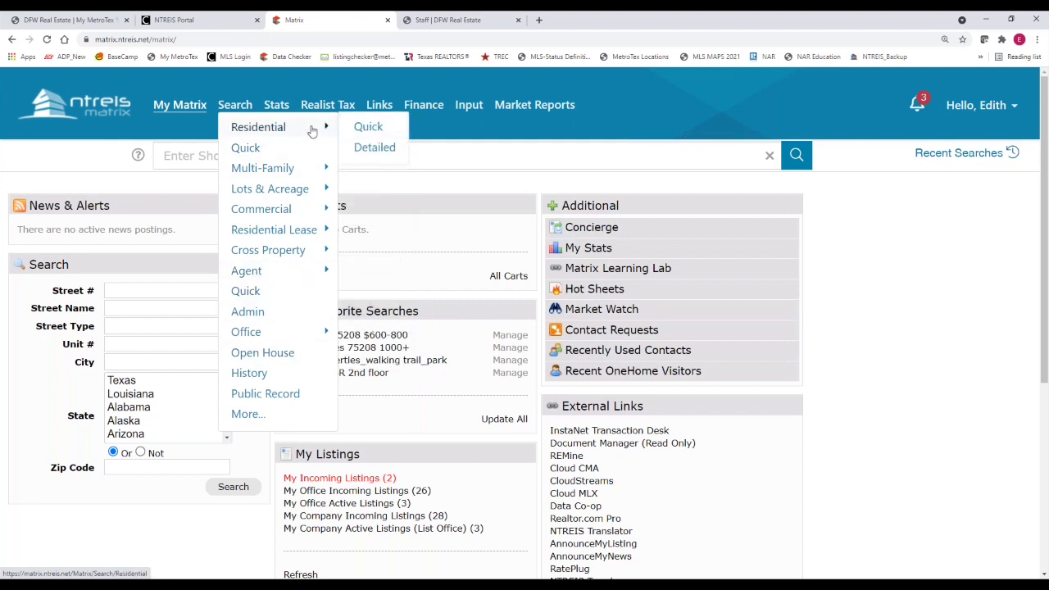
left_click(363, 129)
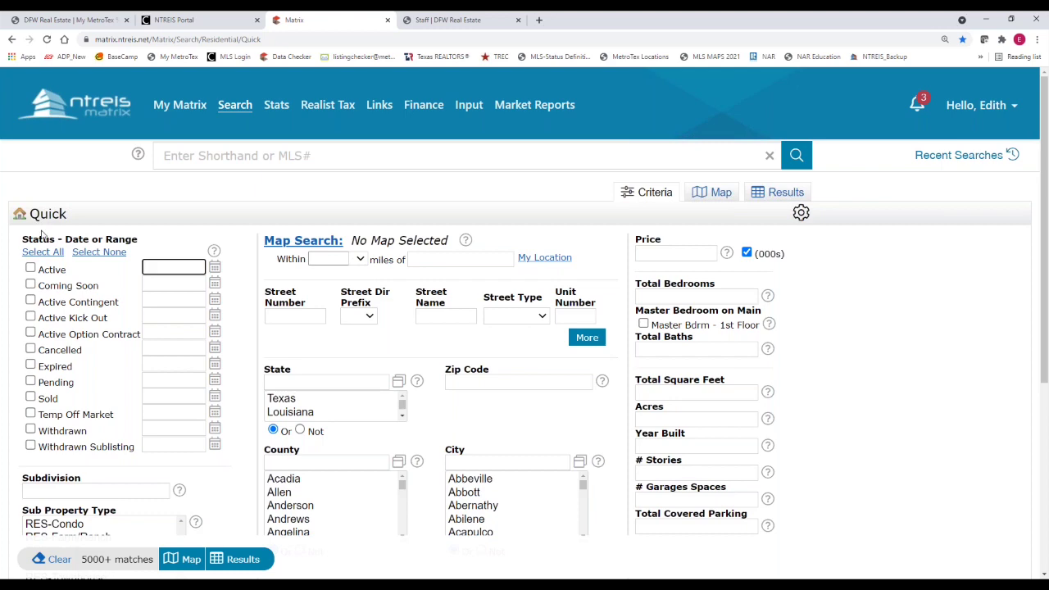
Check only the Active, Coming Soon, Expired and Pending status boxes
scroll(143, 304, "down", 1)
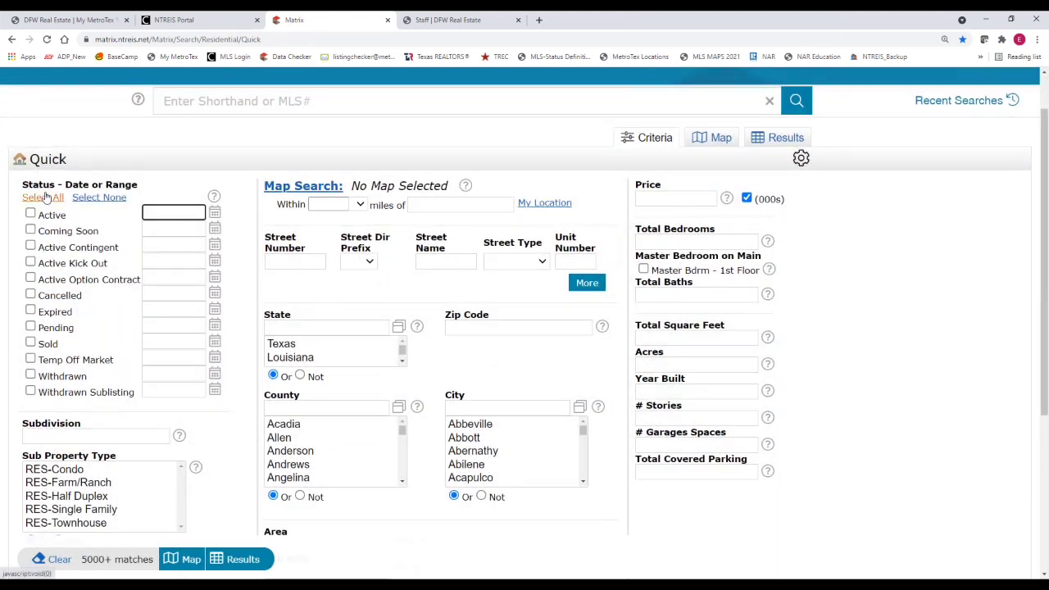
left_click(33, 213)
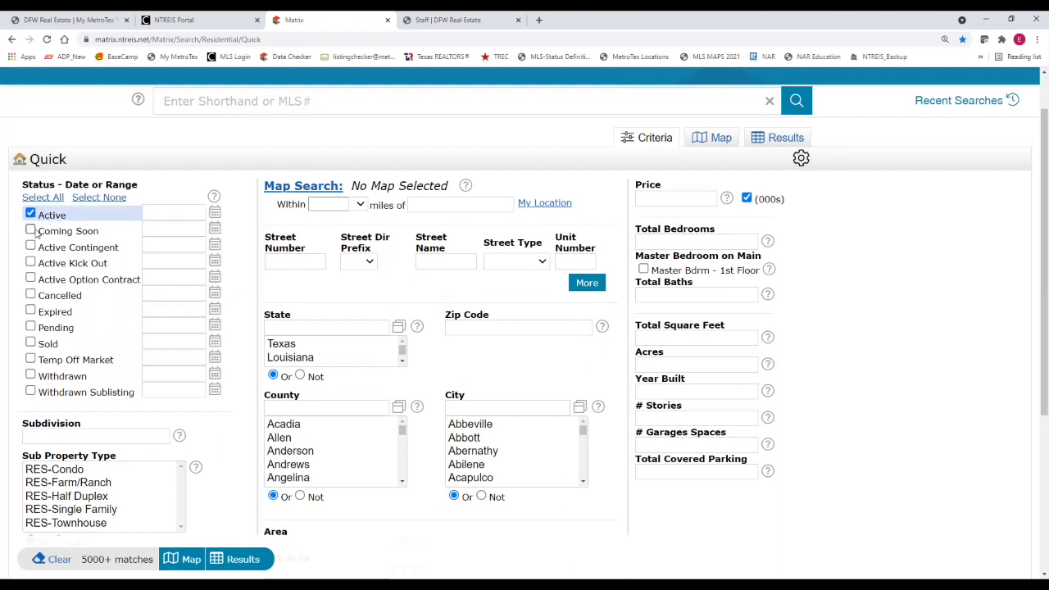
left_click(37, 231)
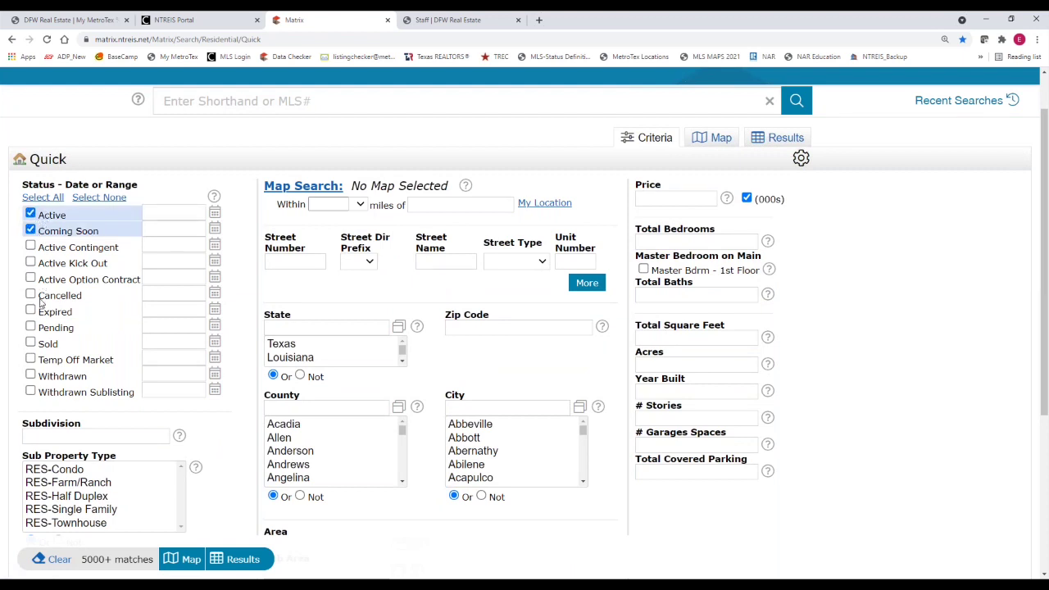
left_click(43, 199)
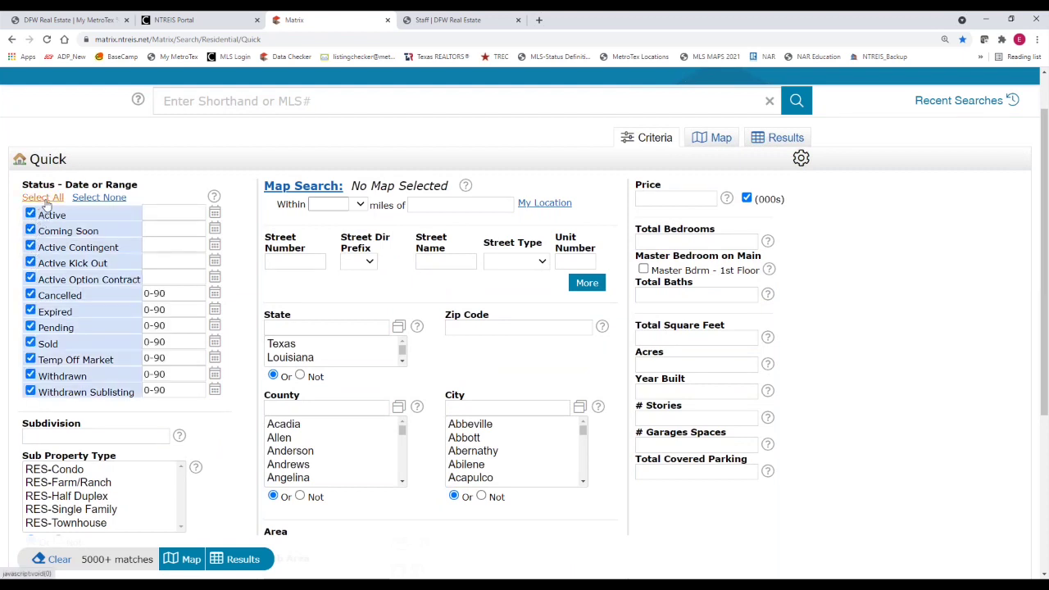
left_click(91, 200)
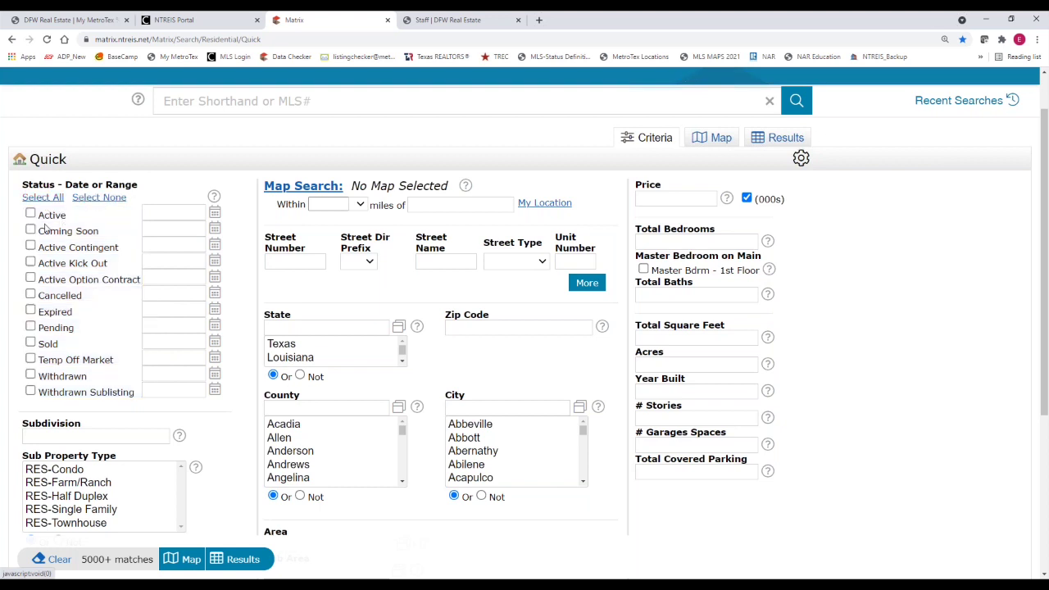
left_click(30, 214)
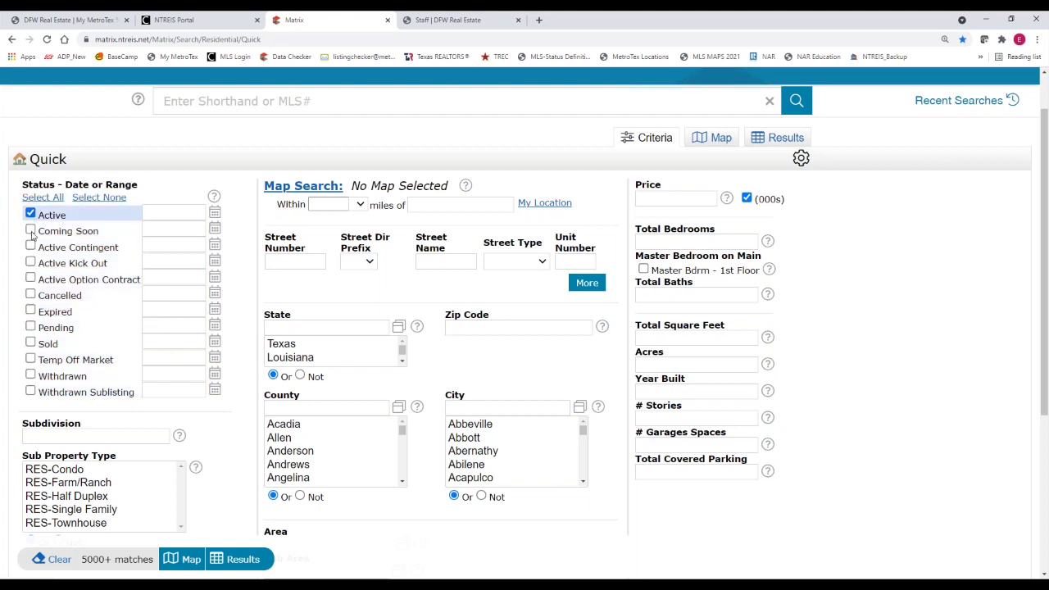
left_click(30, 230)
left_click(30, 311)
left_click(30, 327)
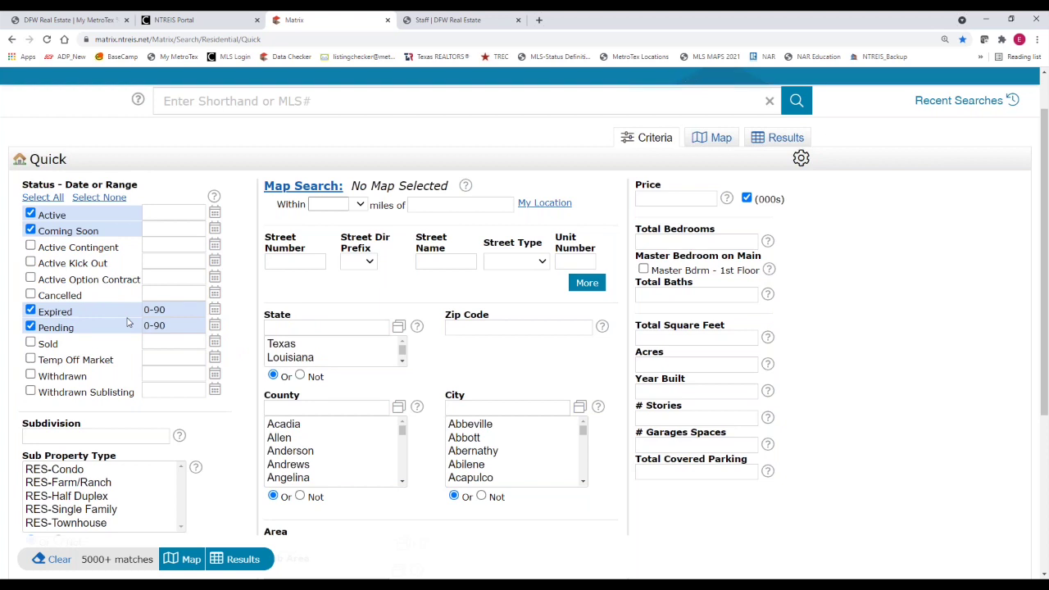
Enter 0-180 days in both the Expired and Pending range boxes
left_click(174, 312)
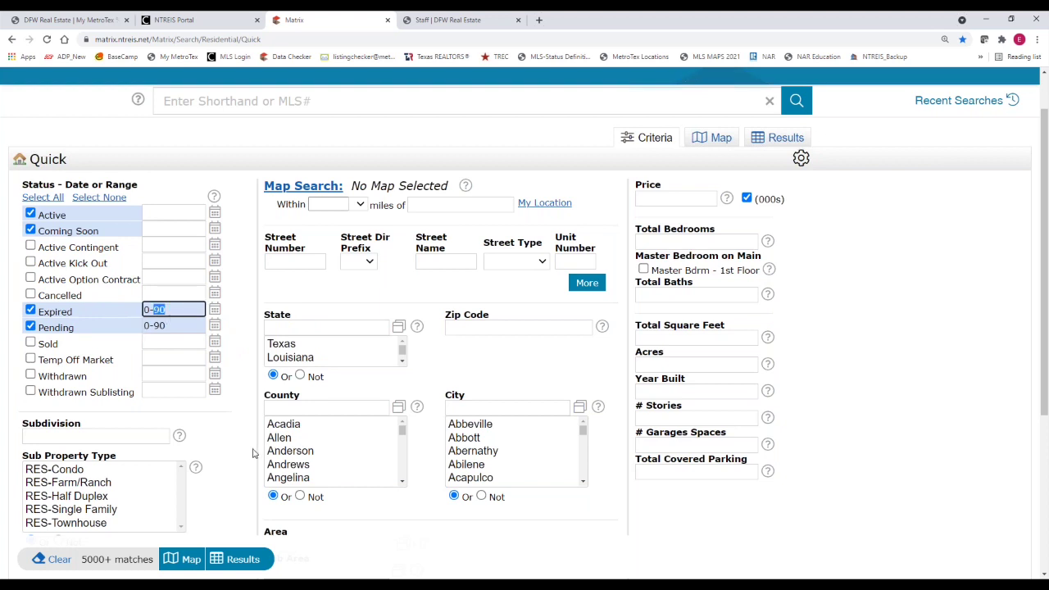
type("0-180")
left_click(170, 325)
type("0-18")
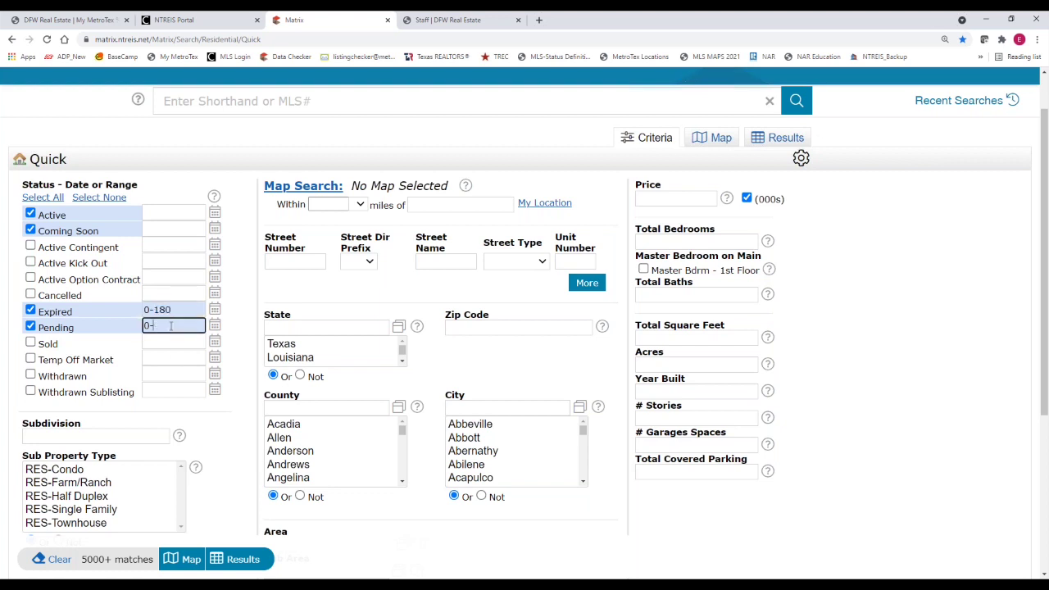
type("0")
Replace the Expired range with the dates 02/14/2021-06/14/2021
left_click(182, 311)
left_click_drag(182, 311, 98, 314)
key("BackSpace")
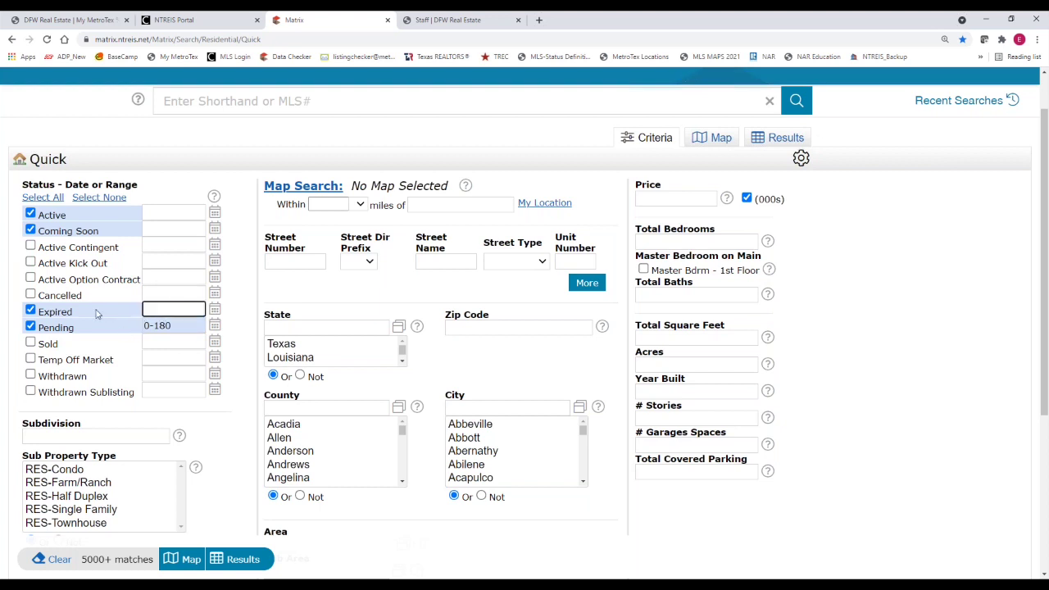
type("02/14/202")
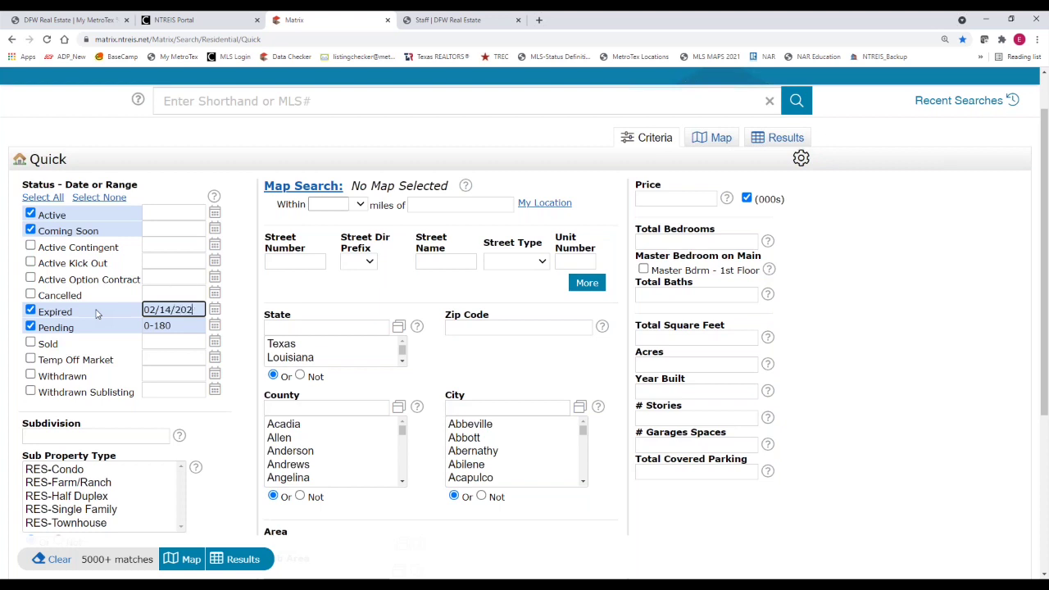
type("1")
left_click(155, 314)
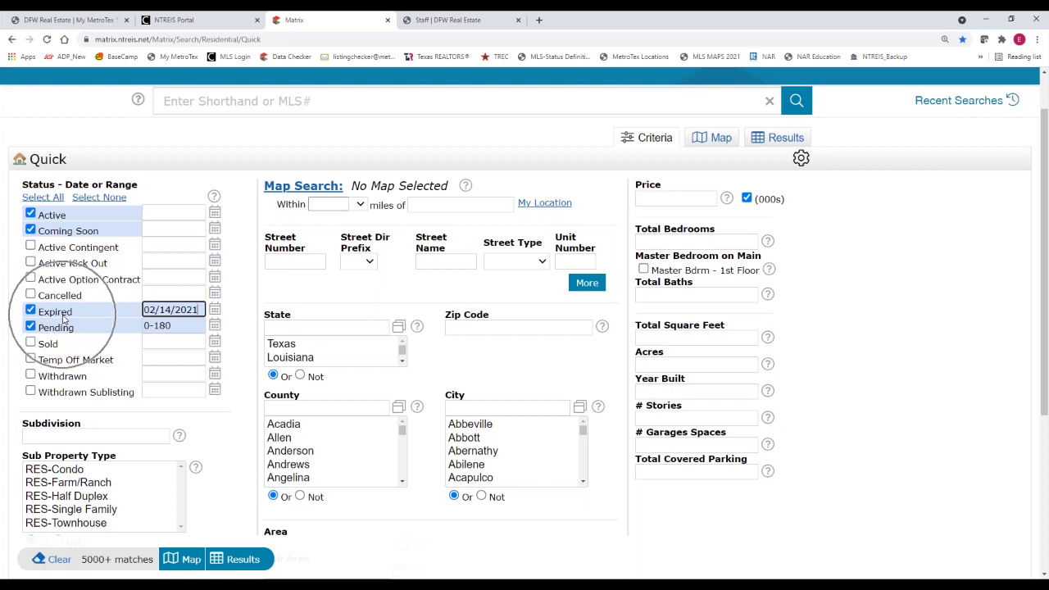
mouse_move(146, 322)
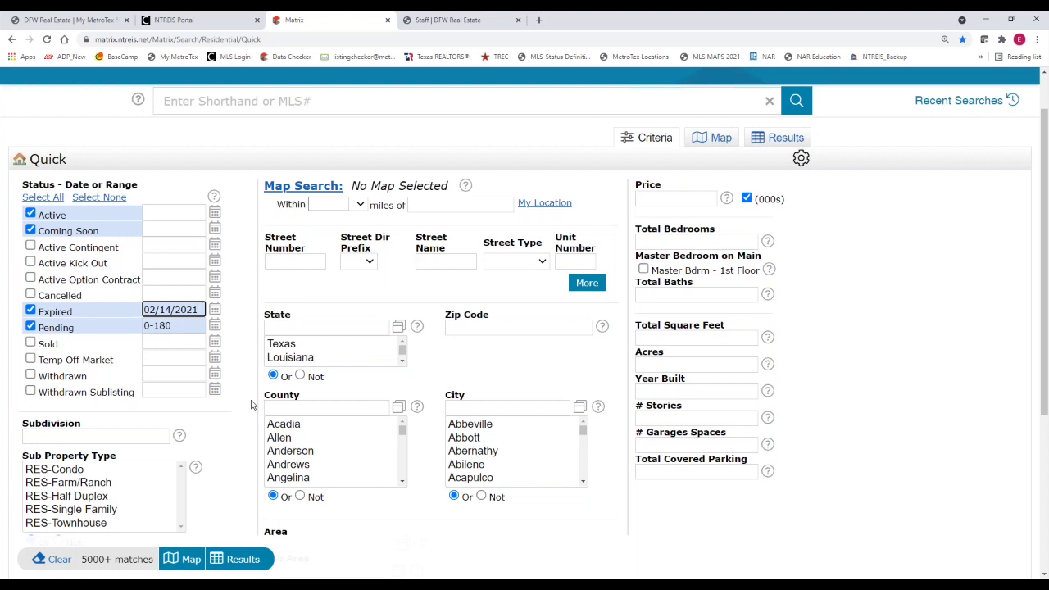
type("+")
key("BackSpace")
type("-06/")
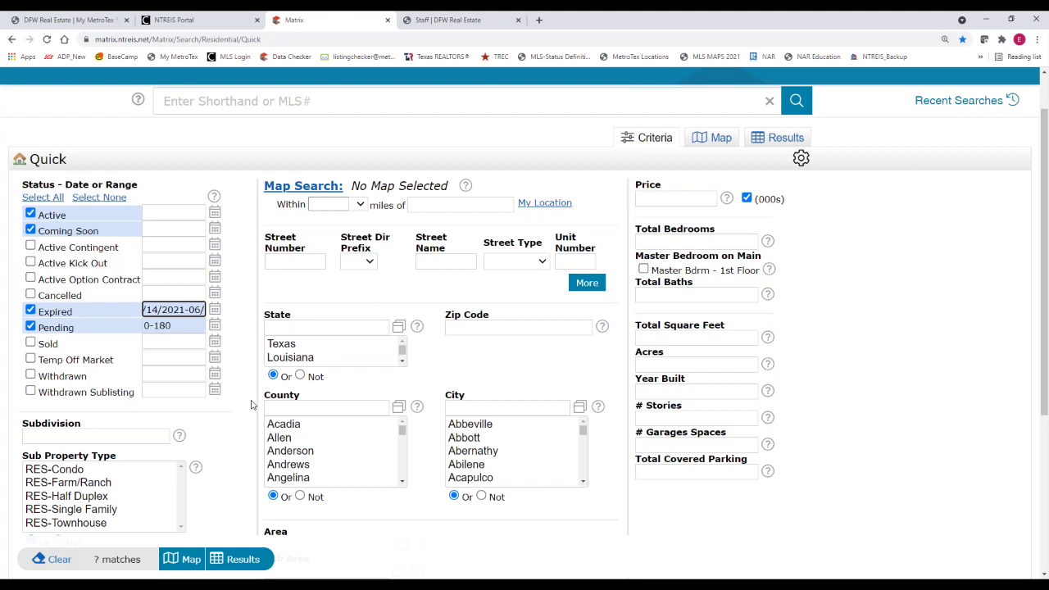
type("14/2021")
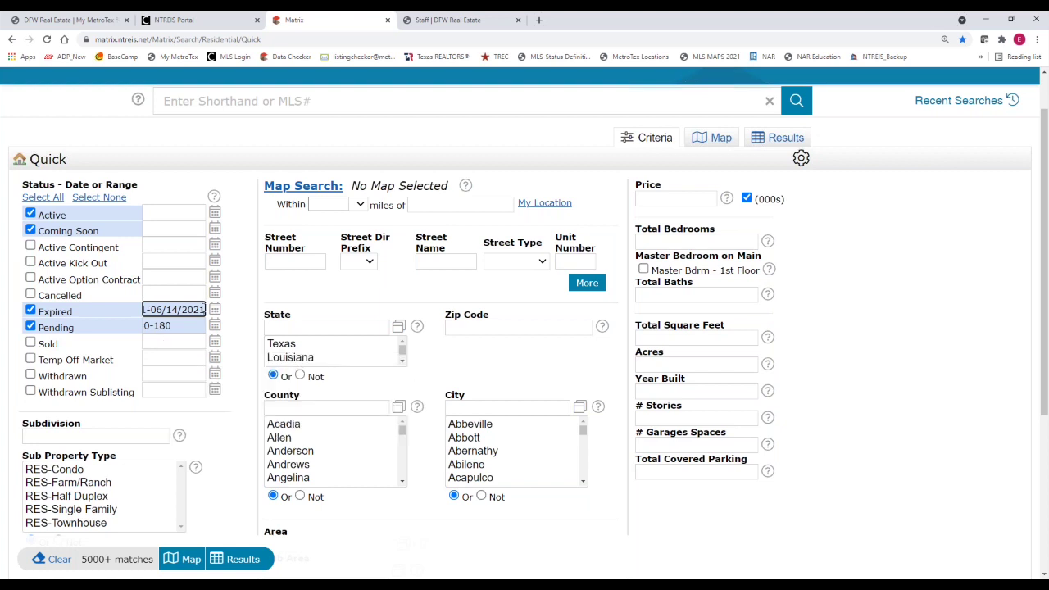
Change the Expired range end to June 1, 2021 with the calendar picker
left_click(214, 312)
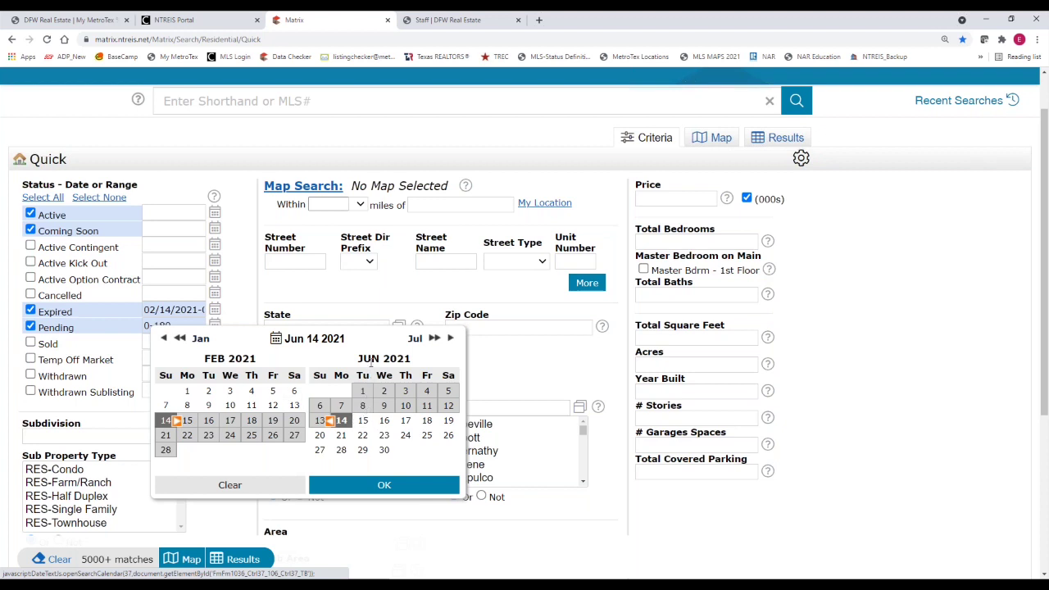
left_click(361, 391)
left_click(379, 487)
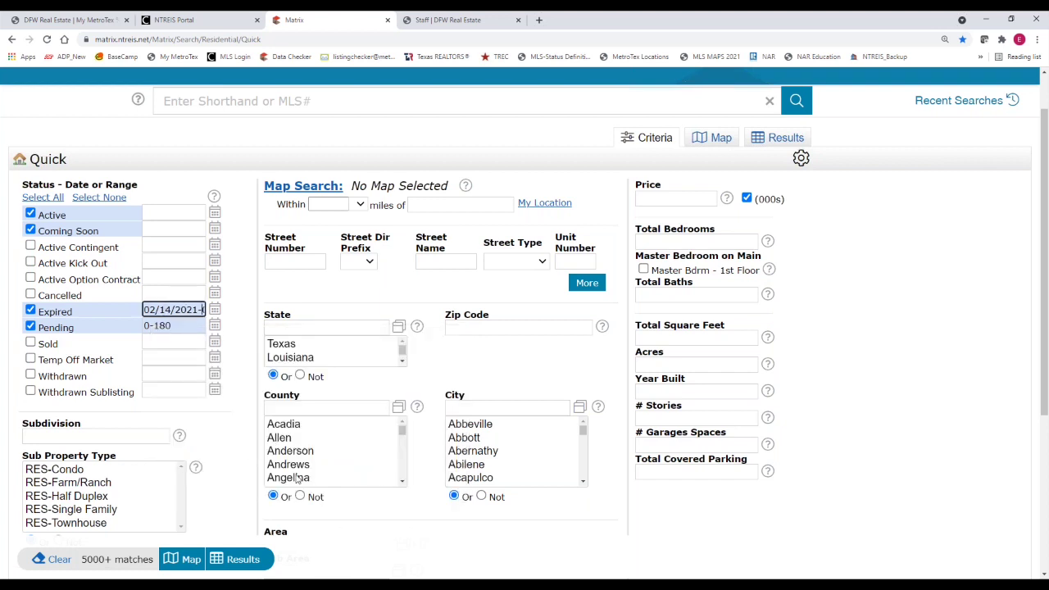
key("Right")
key("Right")
key("Right")
key("Right")
key("Right")
key("Right")
key("Right")
key("Right")
key("Right")
key("Right")
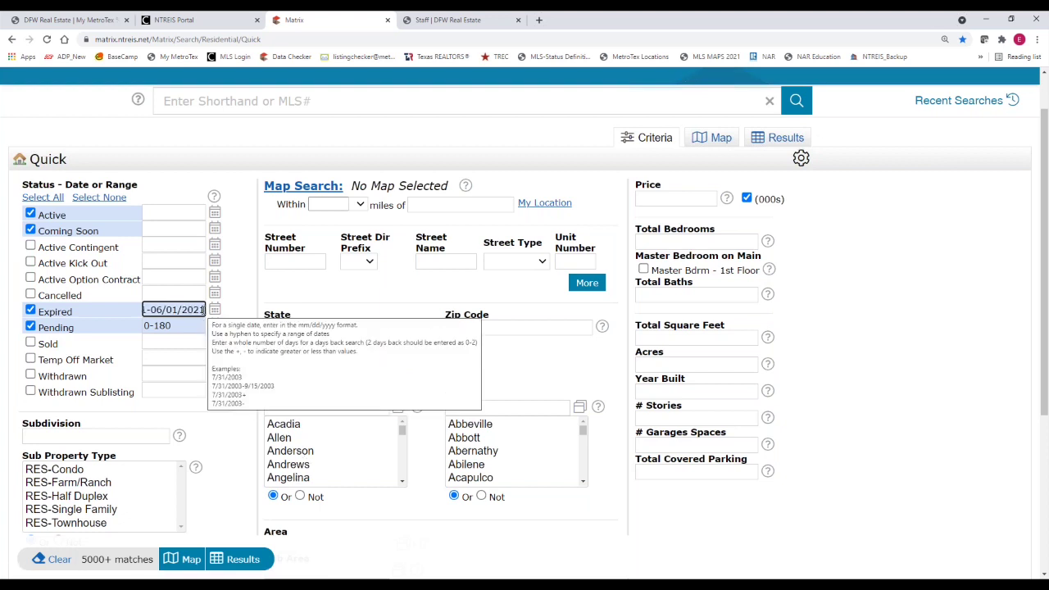
Copy the Expired 02/14/2021-06/01/2021 range into the Pending, Active and Coming Soon boxes
triple_click(203, 310)
right_click(164, 313)
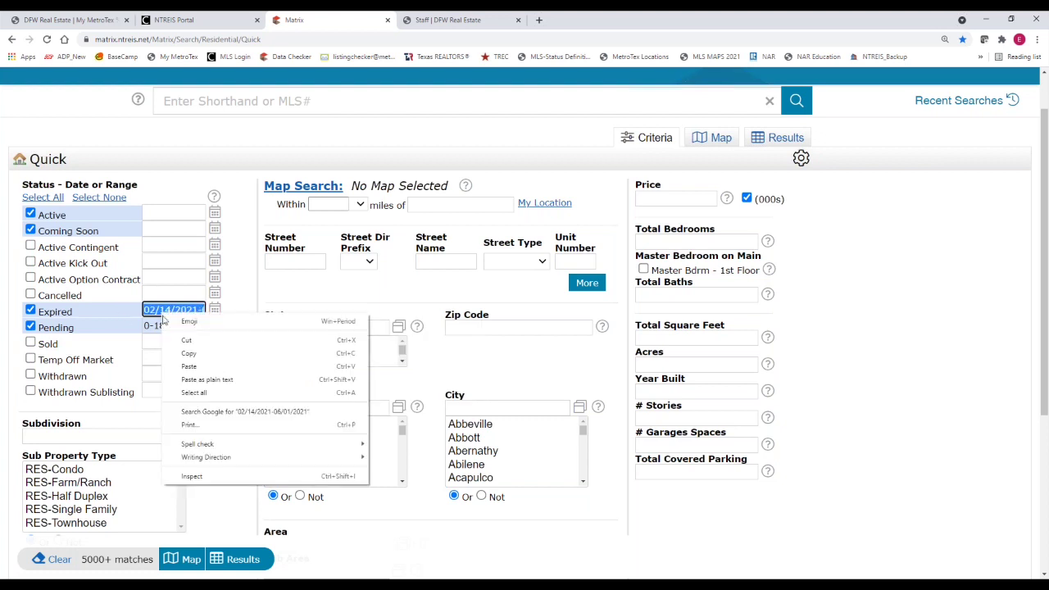
left_click(188, 354)
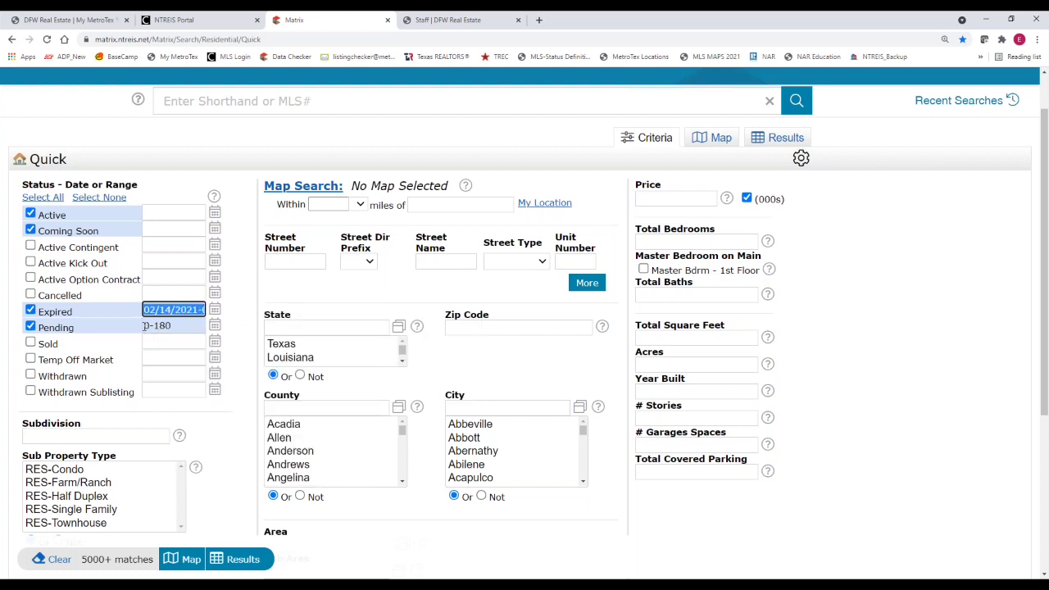
left_click_drag(145, 327, 180, 327)
right_click(161, 326)
left_click(187, 380)
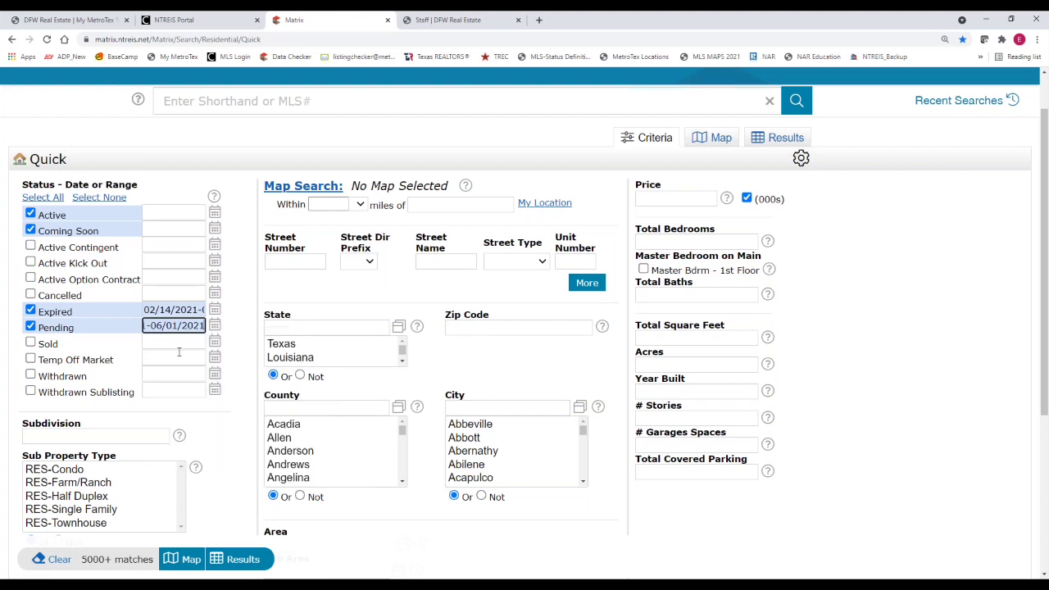
right_click(151, 211)
left_click(172, 298)
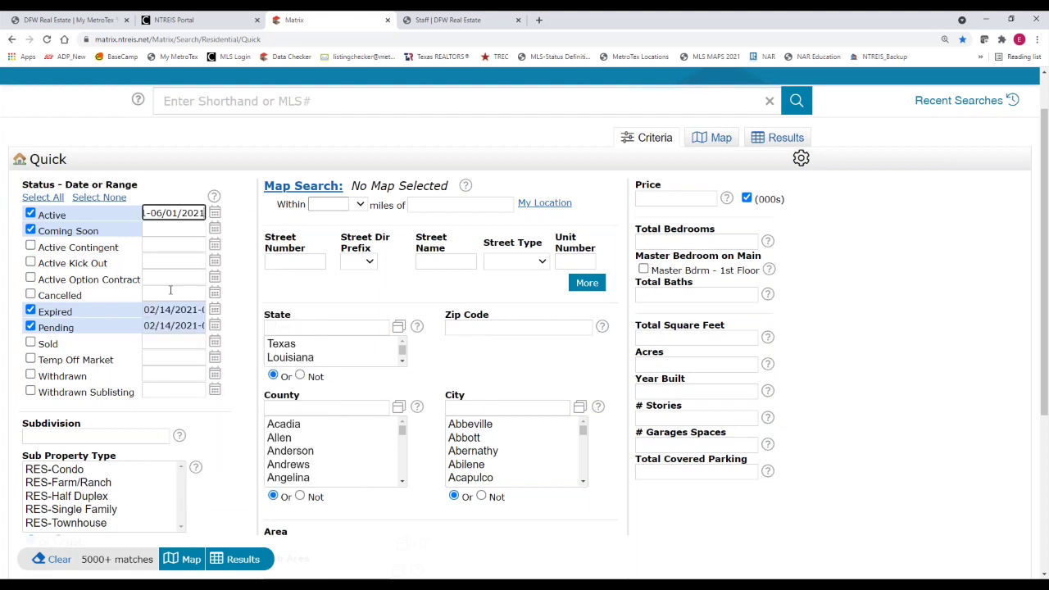
left_click(146, 231)
right_click(146, 230)
left_click(173, 318)
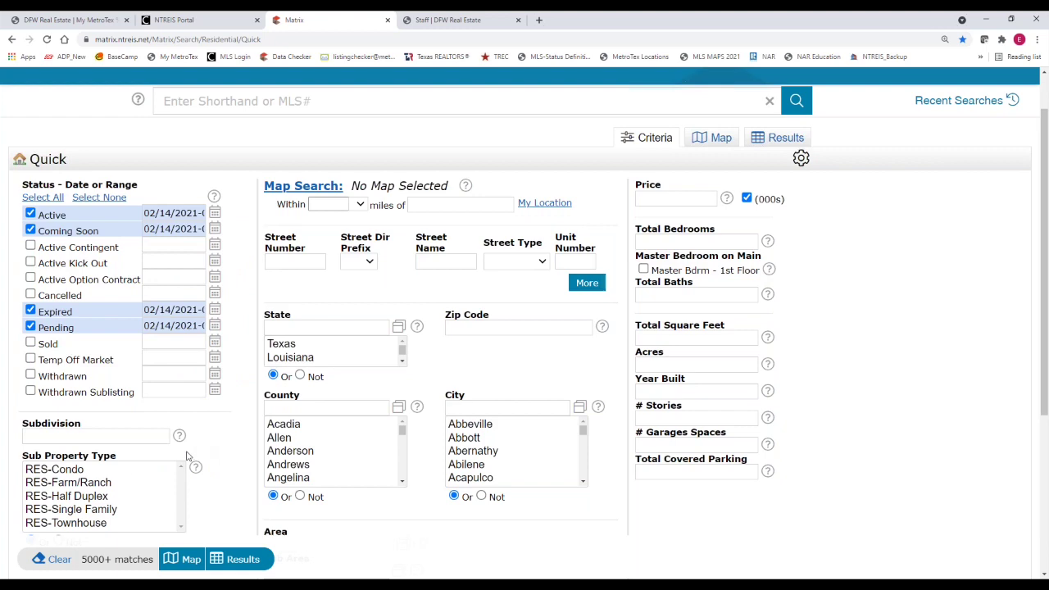
Choose RES-Single Family as the sub property type
scroll(72, 469, "down", 1)
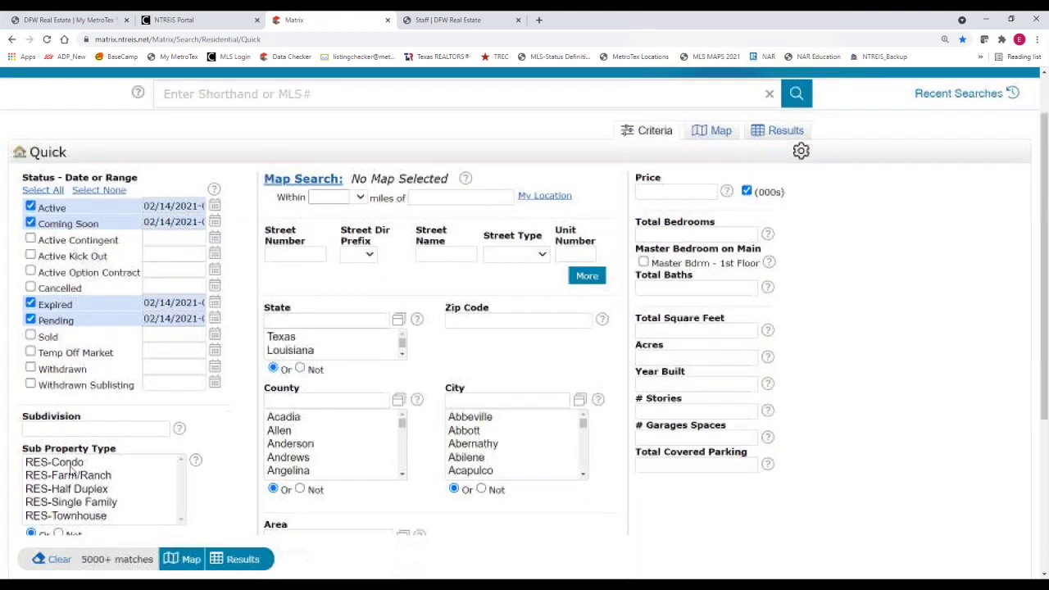
scroll(68, 469, "down", 1)
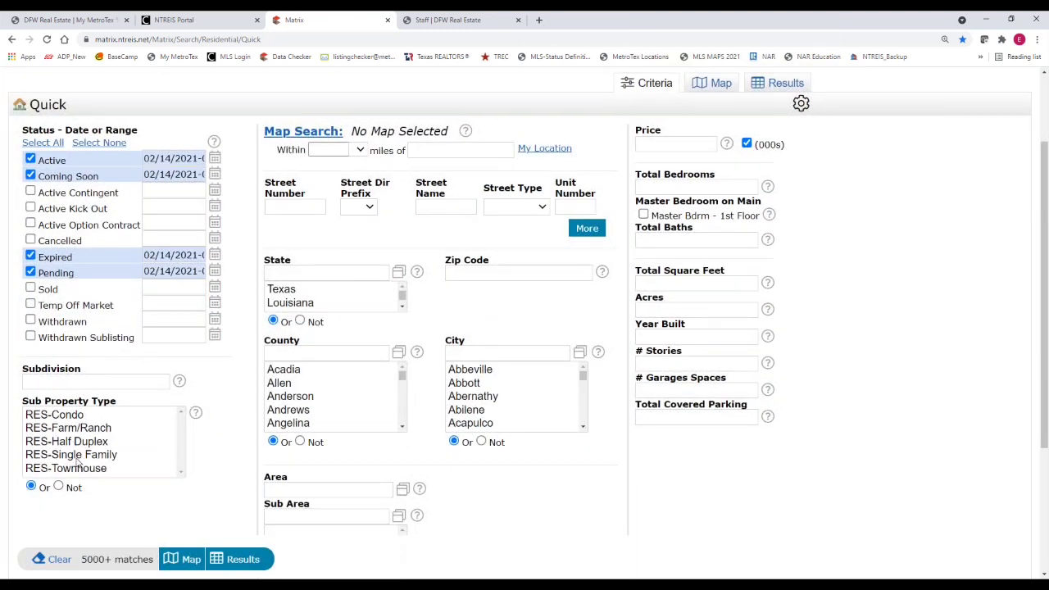
left_click(76, 457)
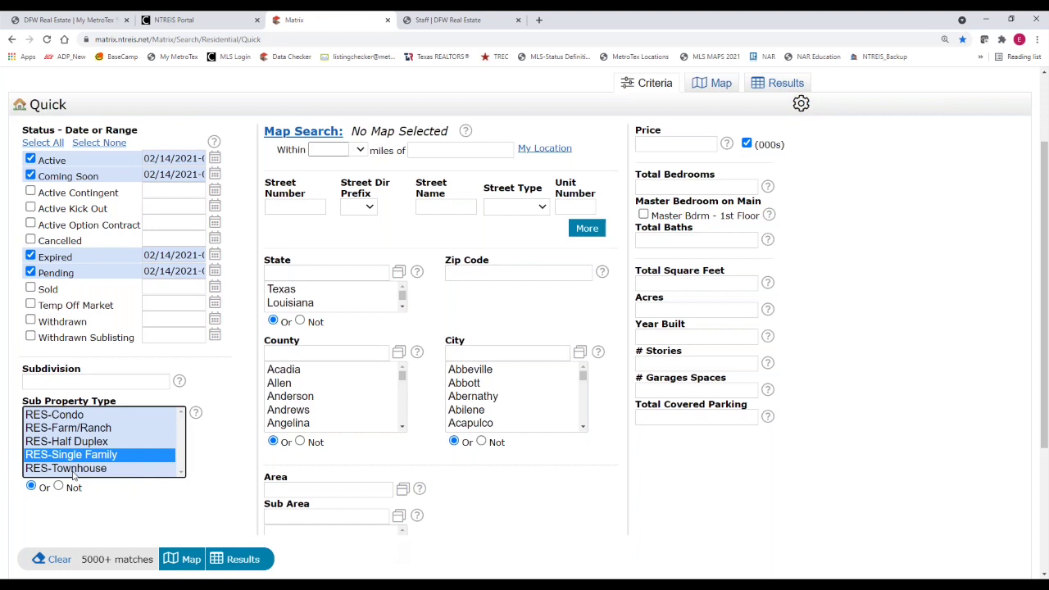
Select every sub property type, then deselect them all so none remains chosen
left_click(74, 470, "ctrl")
left_click(76, 444, "ctrl")
left_click(78, 431, "ctrl")
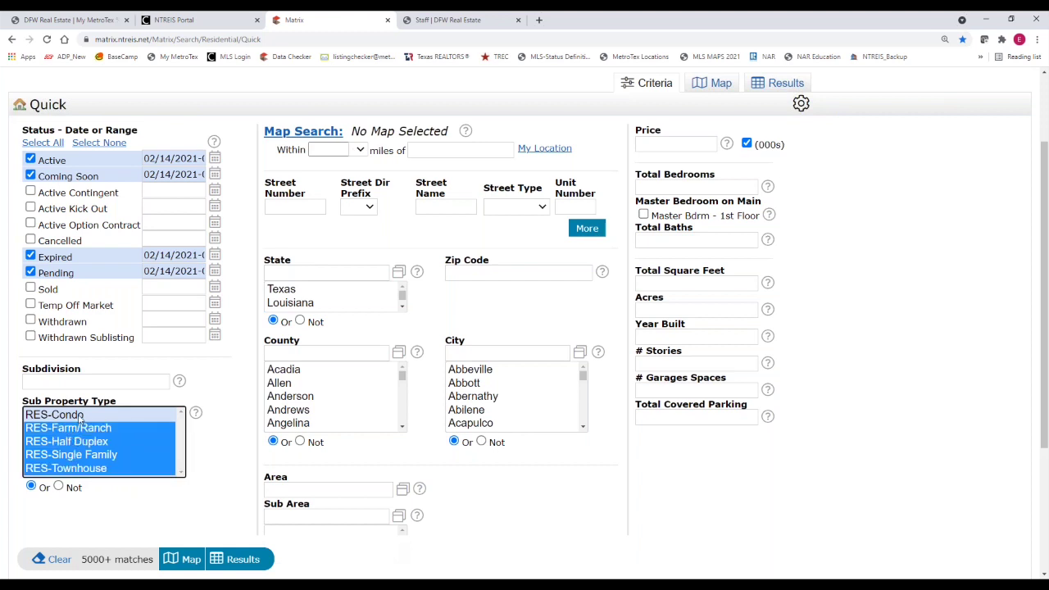
left_click(81, 417, "ctrl")
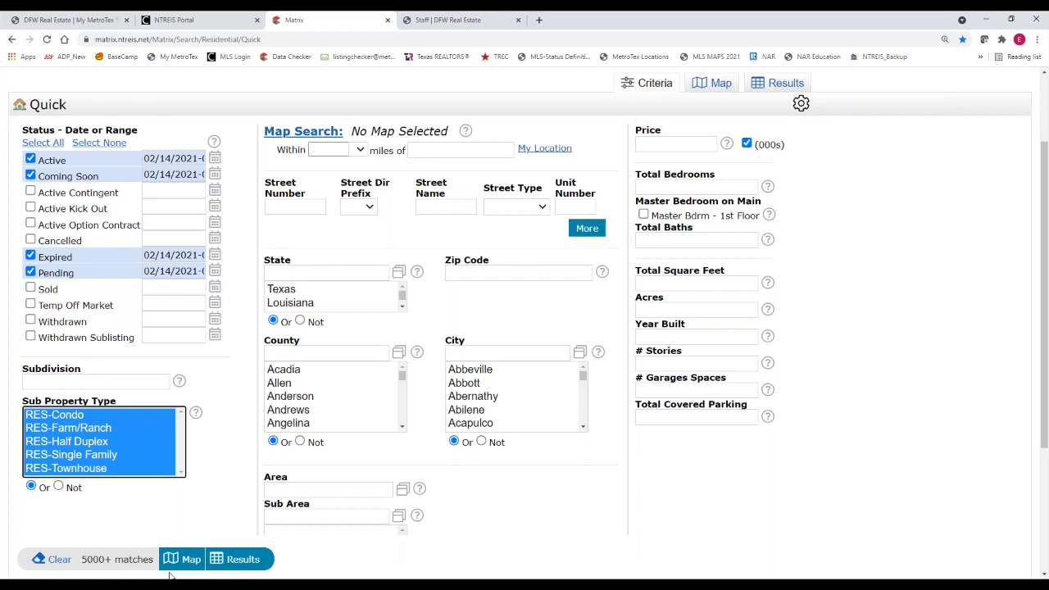
left_click(82, 415, "ctrl")
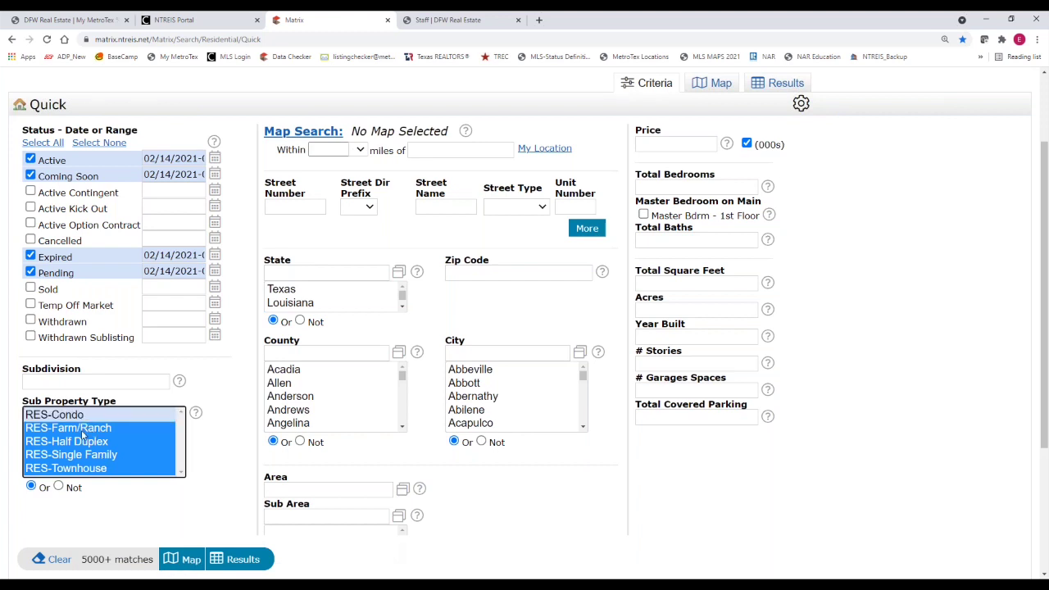
left_click(82, 431, "ctrl")
left_click(85, 442, "ctrl")
left_click(86, 455, "ctrl")
left_click(88, 468, "ctrl")
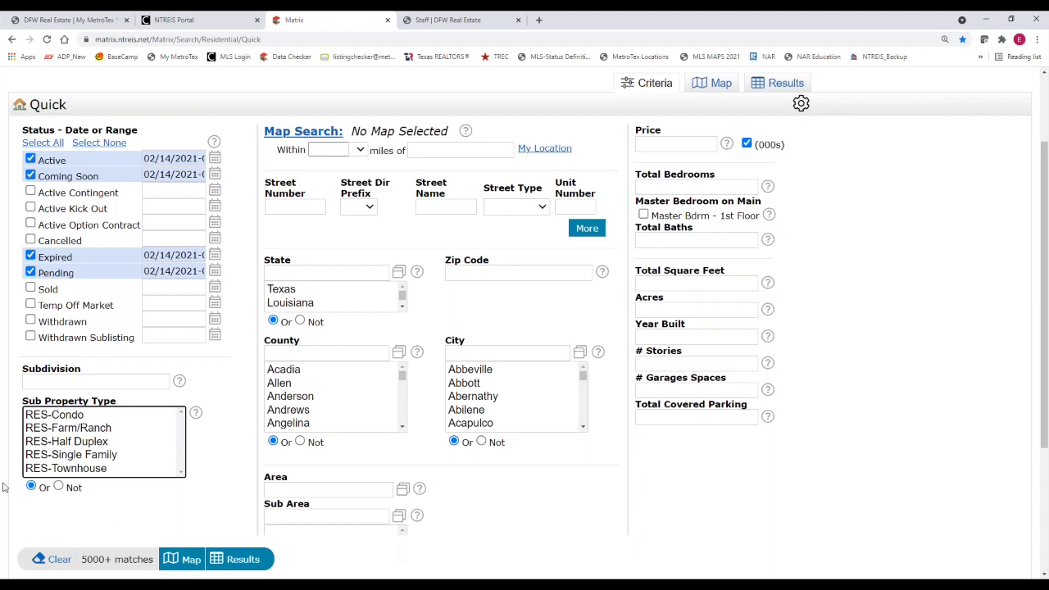
Enter zip codes 75208,75226 and then delete them, leaving Zip Code empty
left_click(482, 273)
type("75208")
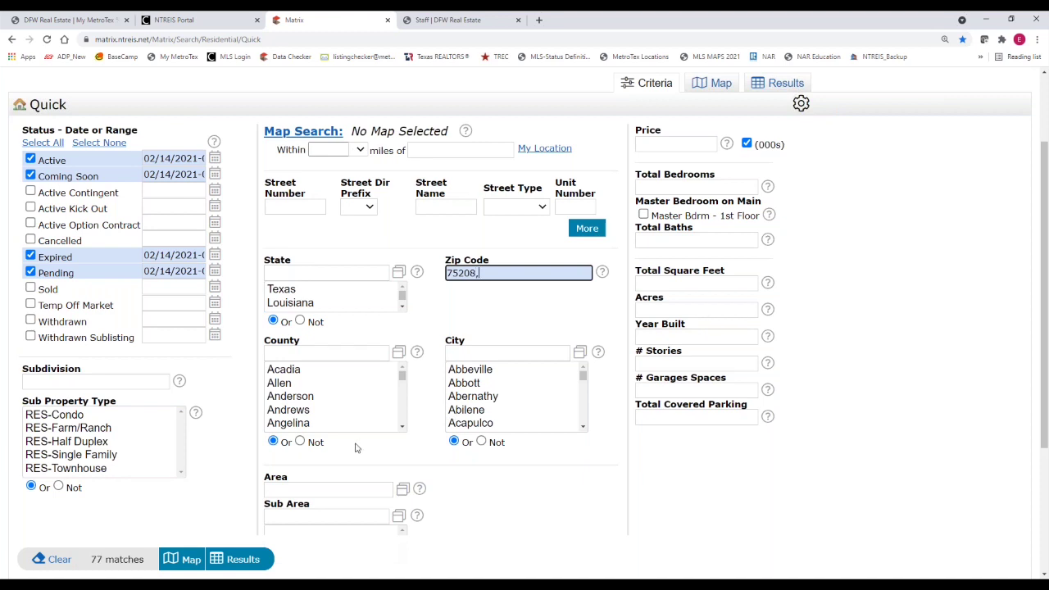
type(",75226")
left_click_drag(507, 273, 428, 275)
key("BackSpace")
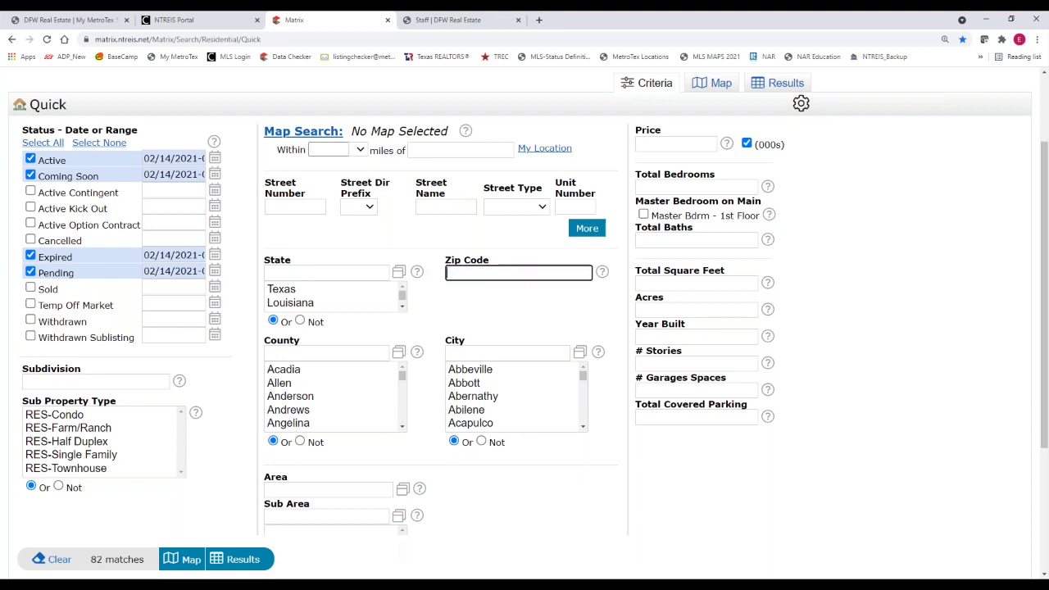
Filter County for Tarrant and select it, then clear the county filter text
left_click(299, 353)
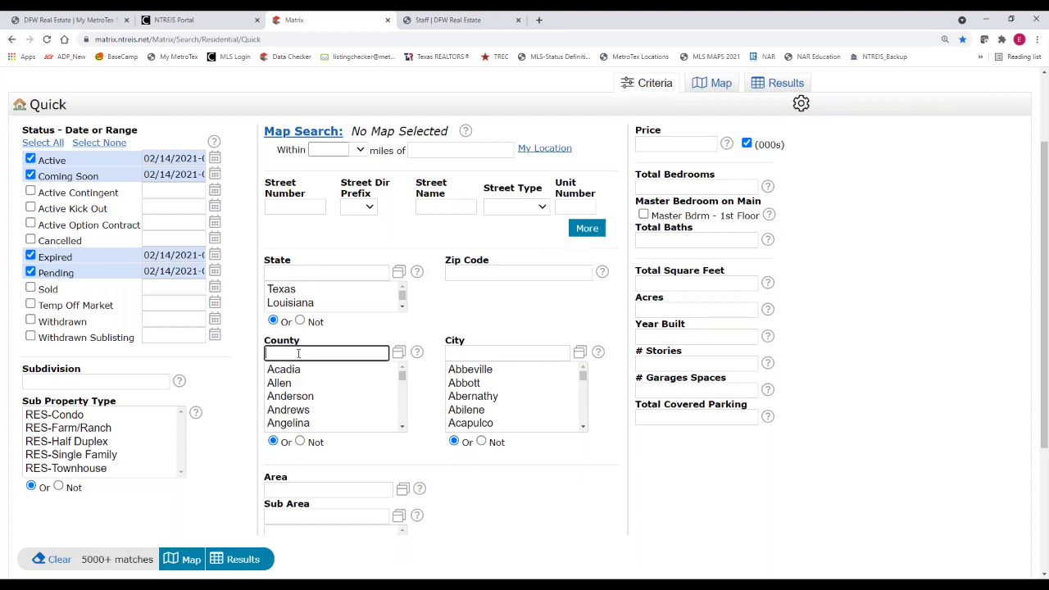
left_click(403, 376)
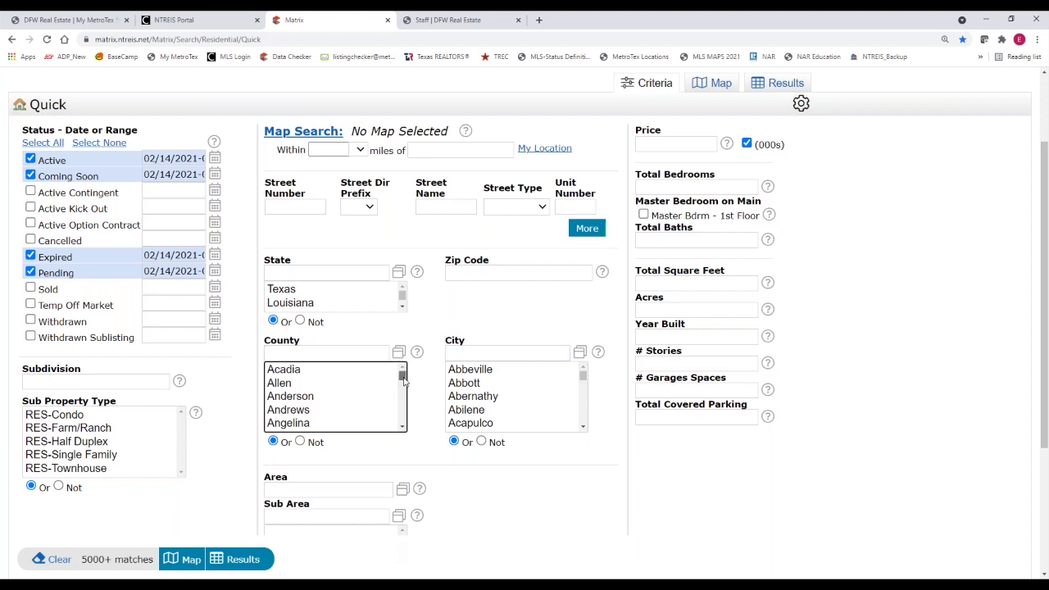
left_click_drag(403, 377, 289, 348)
left_click(289, 352)
type("tarr")
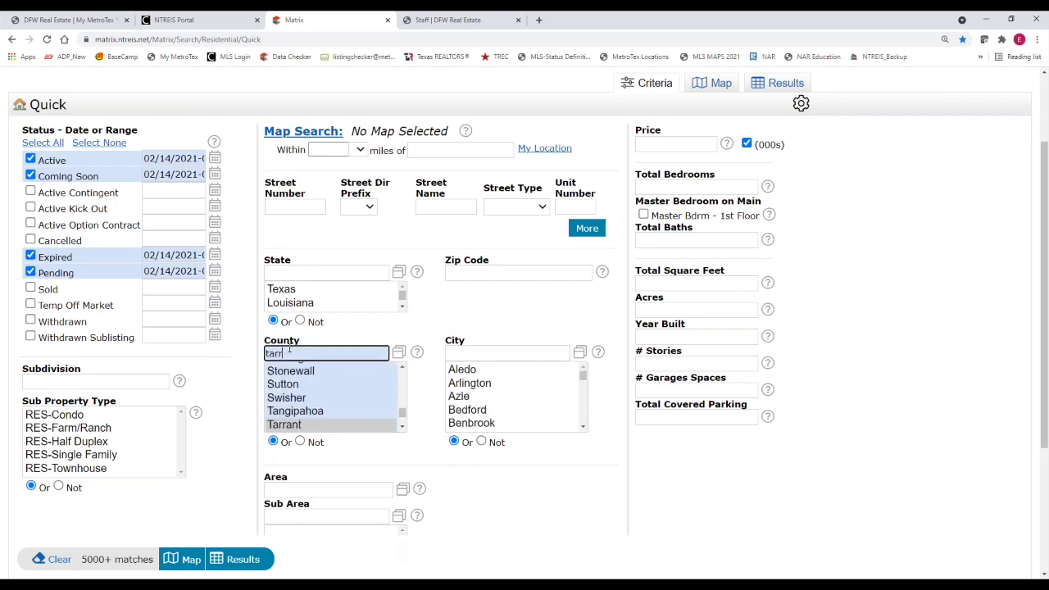
left_click(284, 426)
left_click(287, 426)
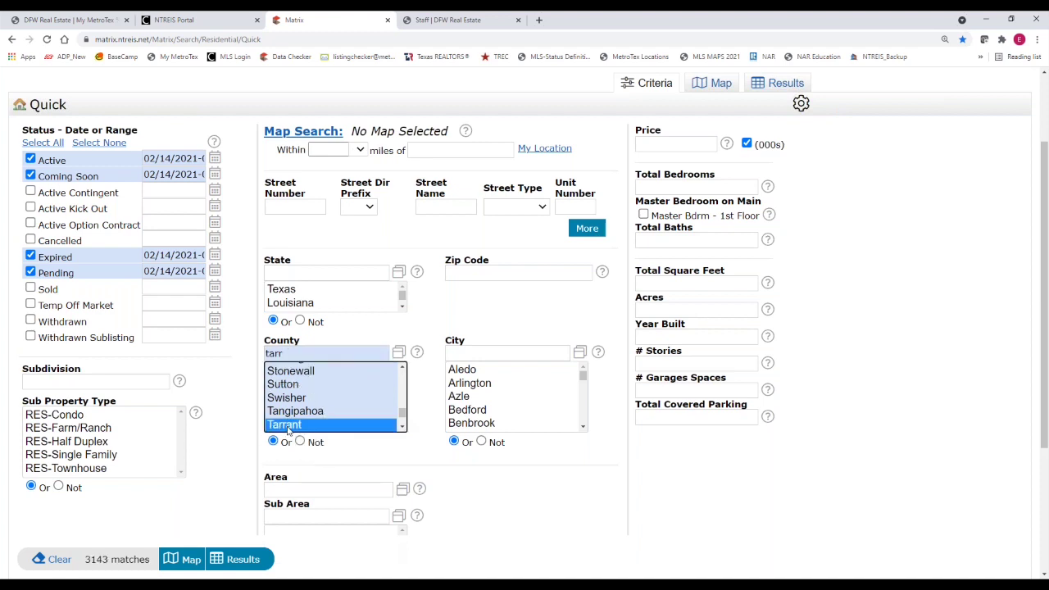
double_click(267, 353)
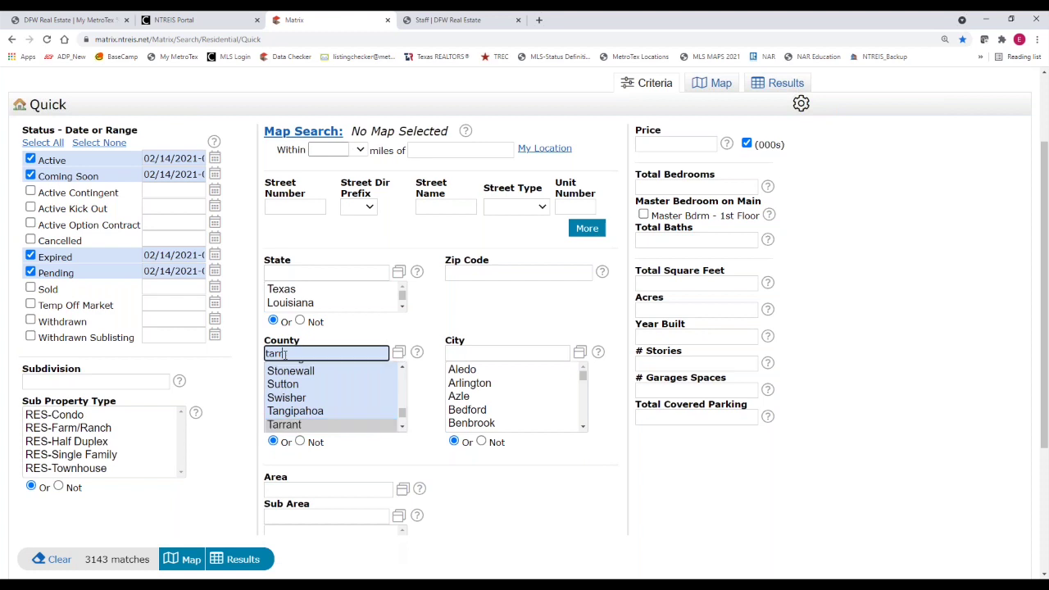
key("BackSpace")
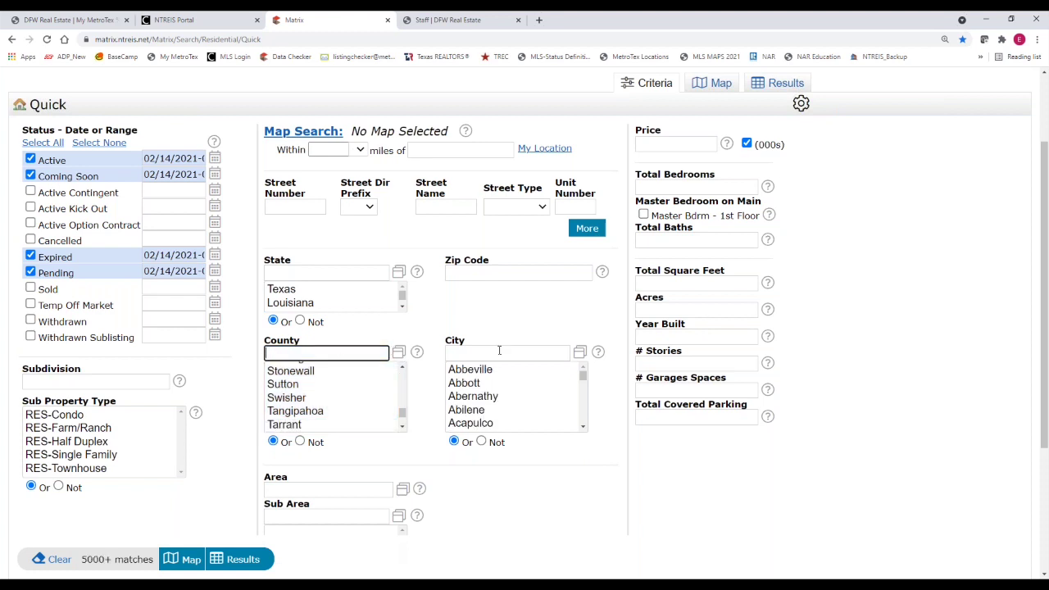
Type Dallas,duncanville in City, clear it, and bring up the full city value picker
left_click(499, 352)
type("Dallas")
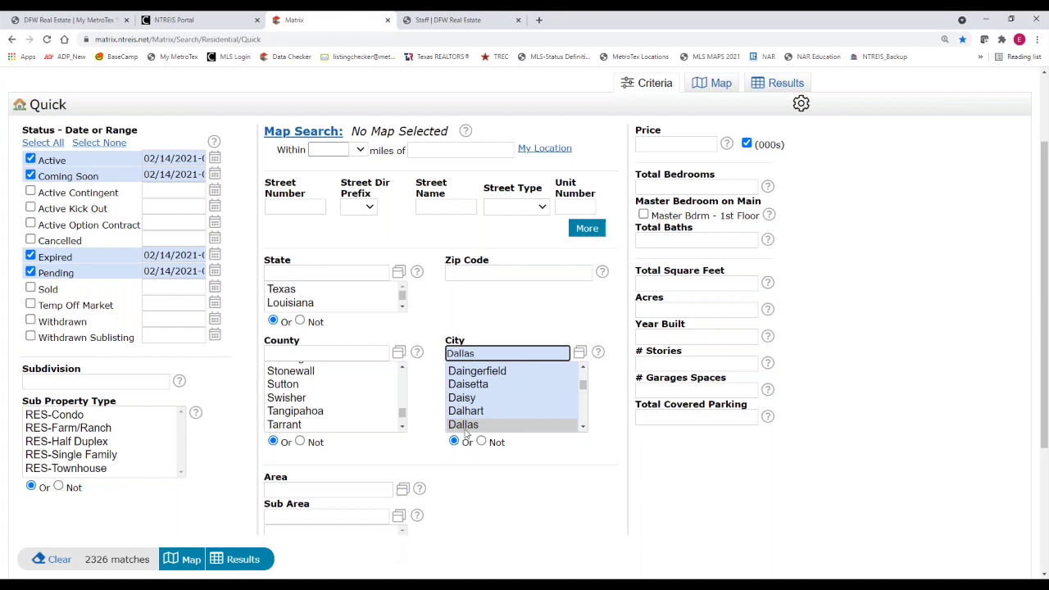
type("+dunca")
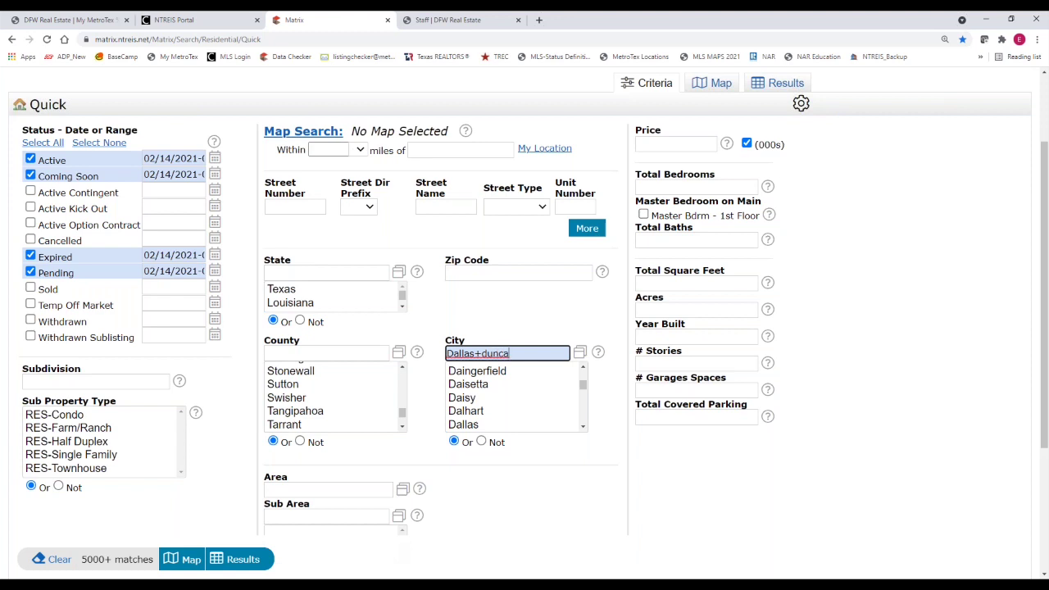
type("nville")
key("ctrl+Left")
key("BackSpace")
type(",")
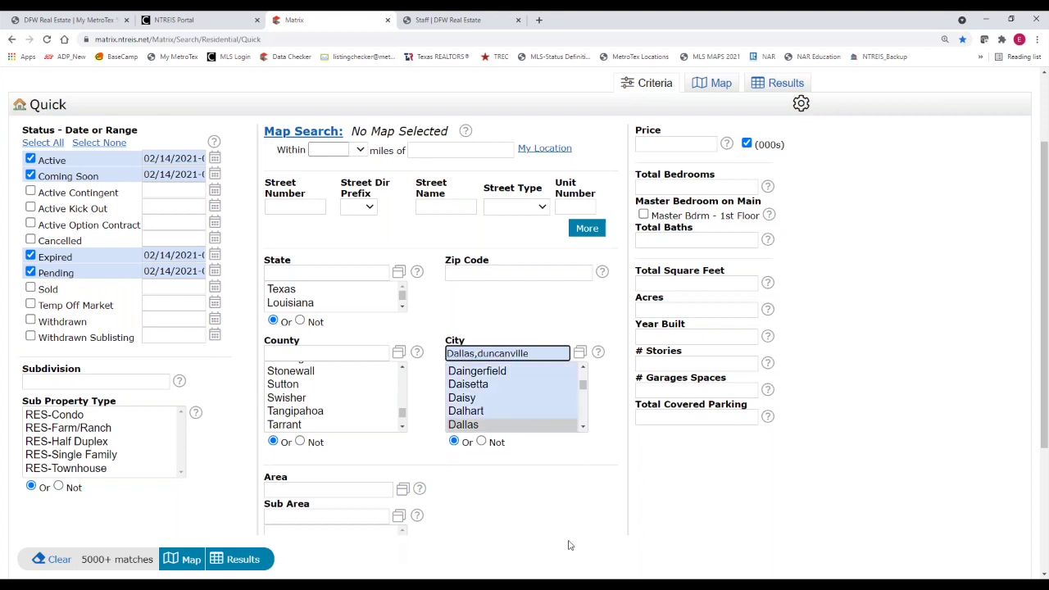
left_click_drag(543, 356, 432, 361)
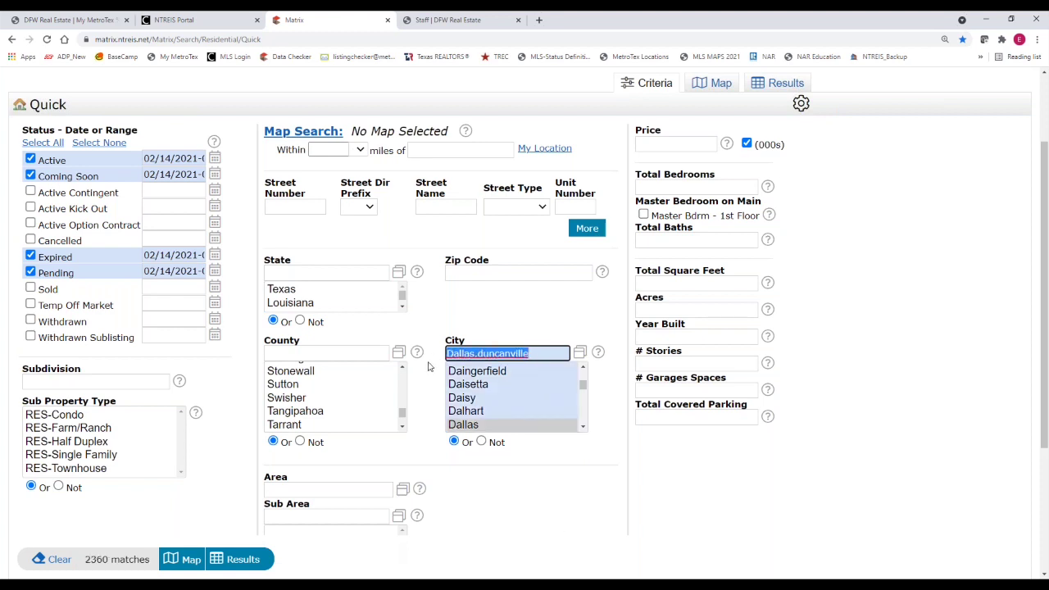
key("BackSpace")
left_click(580, 351)
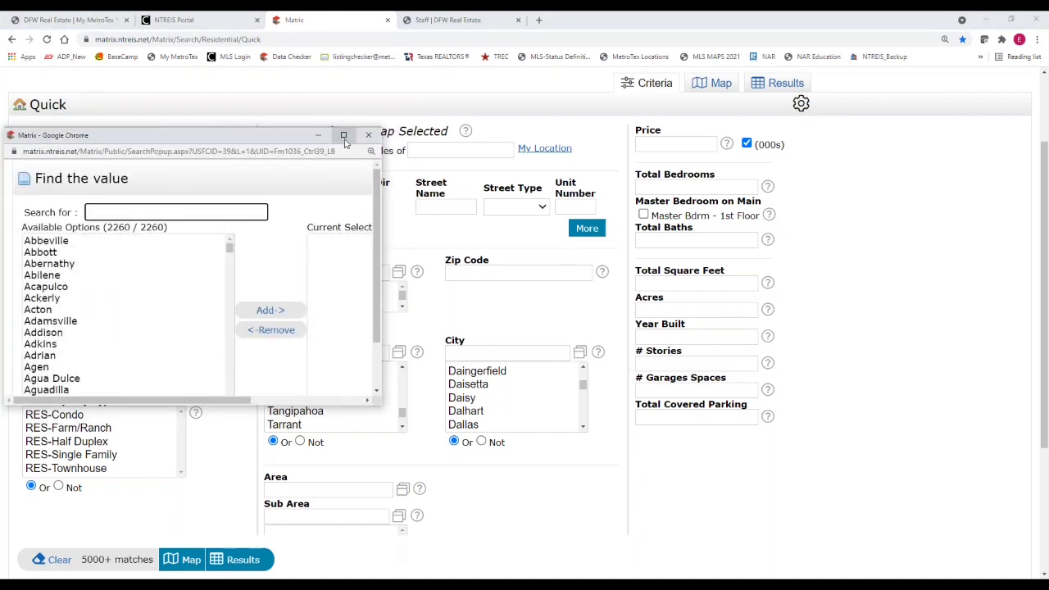
In the maximized city picker, add Dallas and Duncanville to the current selection
left_click(344, 134)
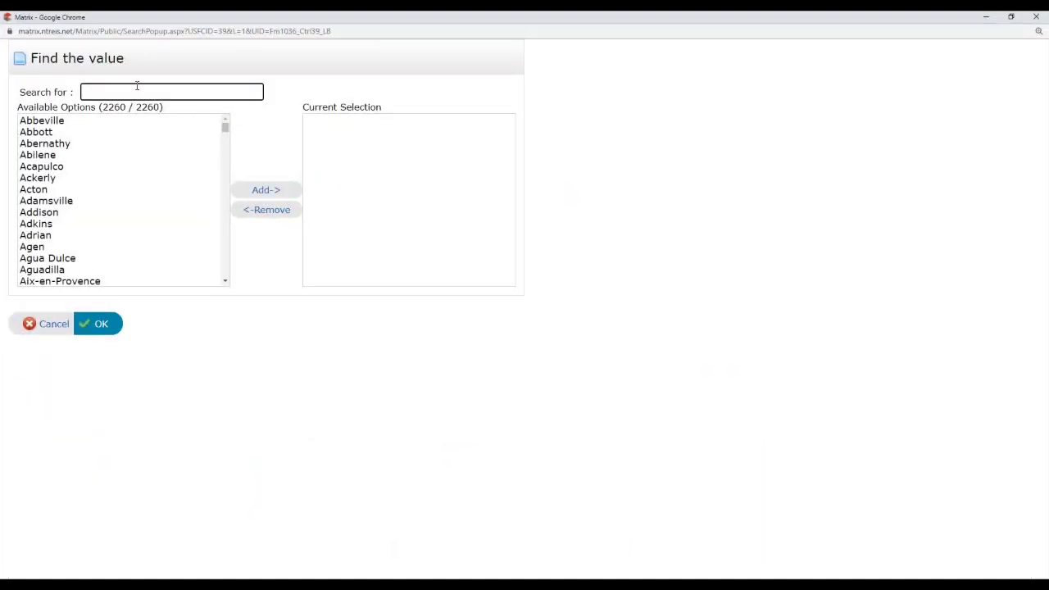
type("Dal")
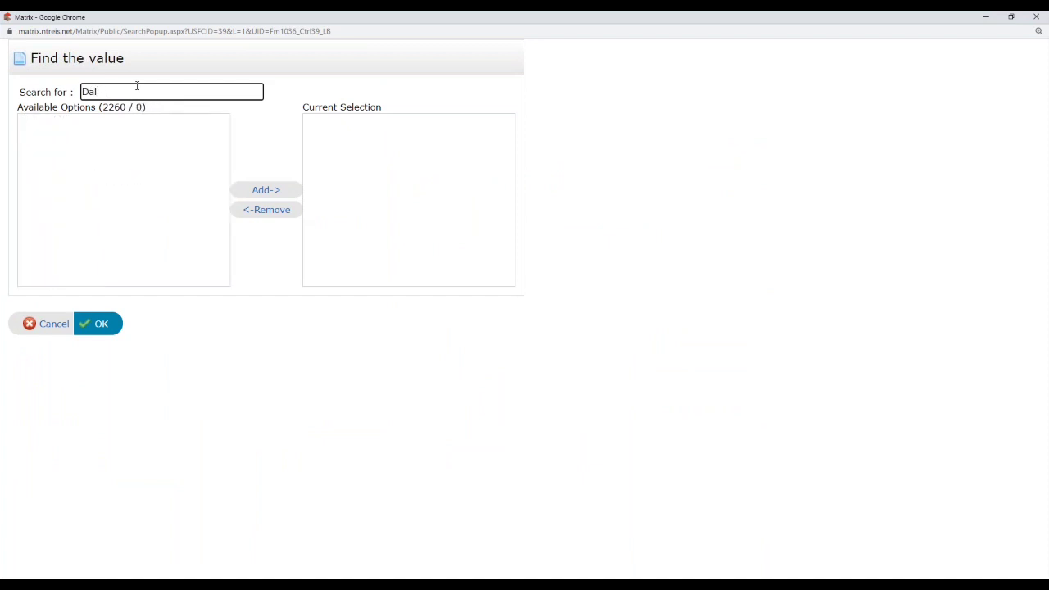
type("asla")
left_click(47, 122)
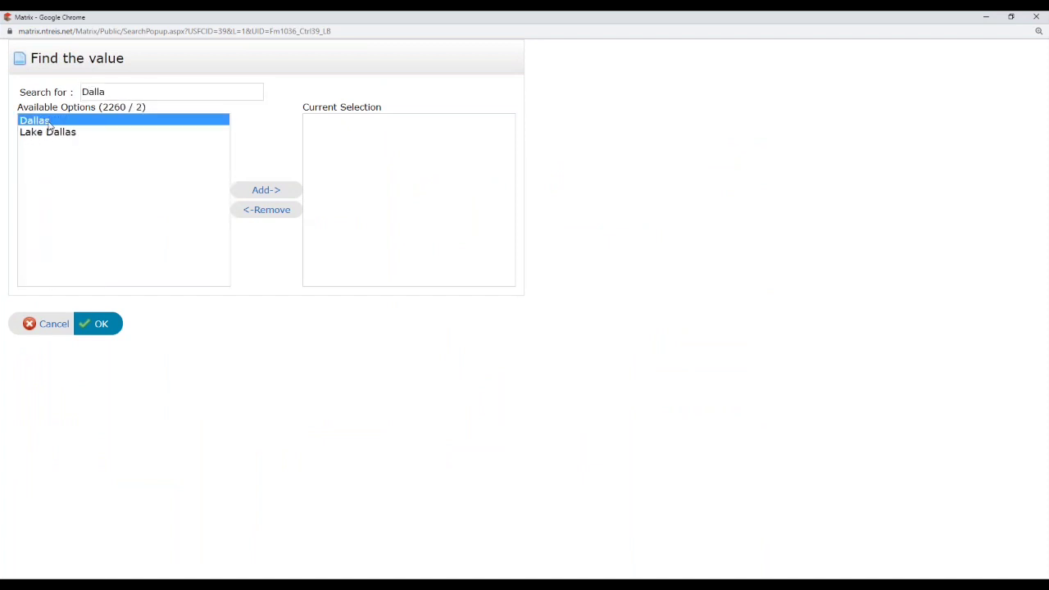
left_click(271, 194)
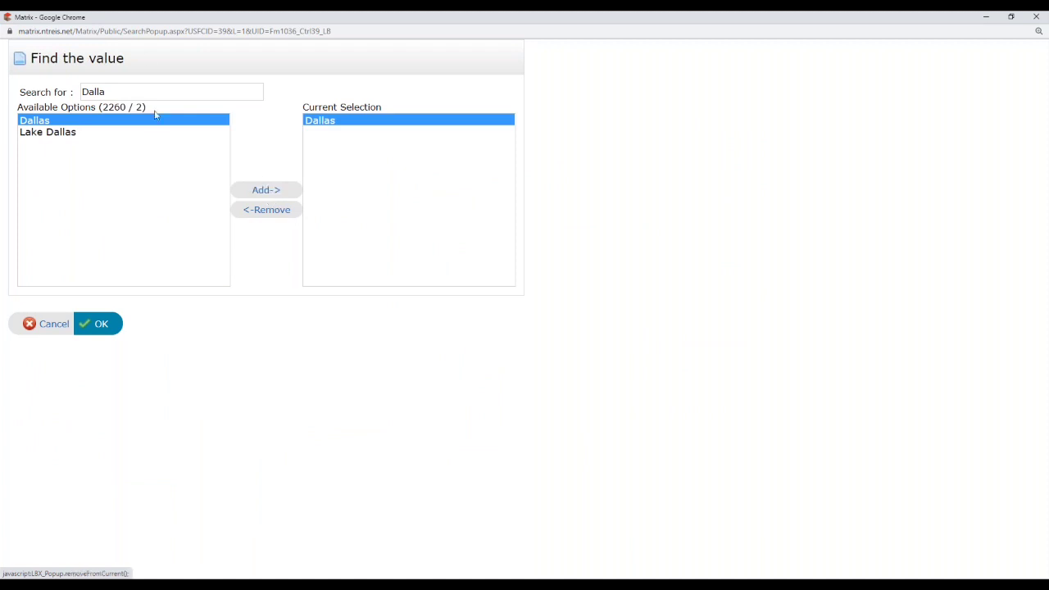
left_click_drag(141, 93, 13, 83)
type("dun")
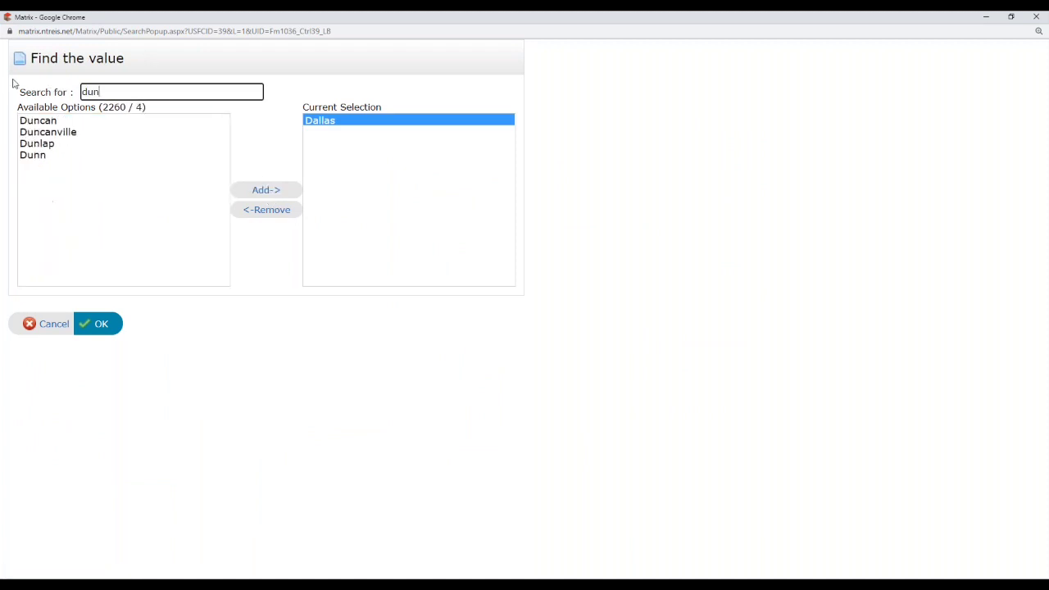
type("canvi")
left_click(36, 123)
left_click(266, 197)
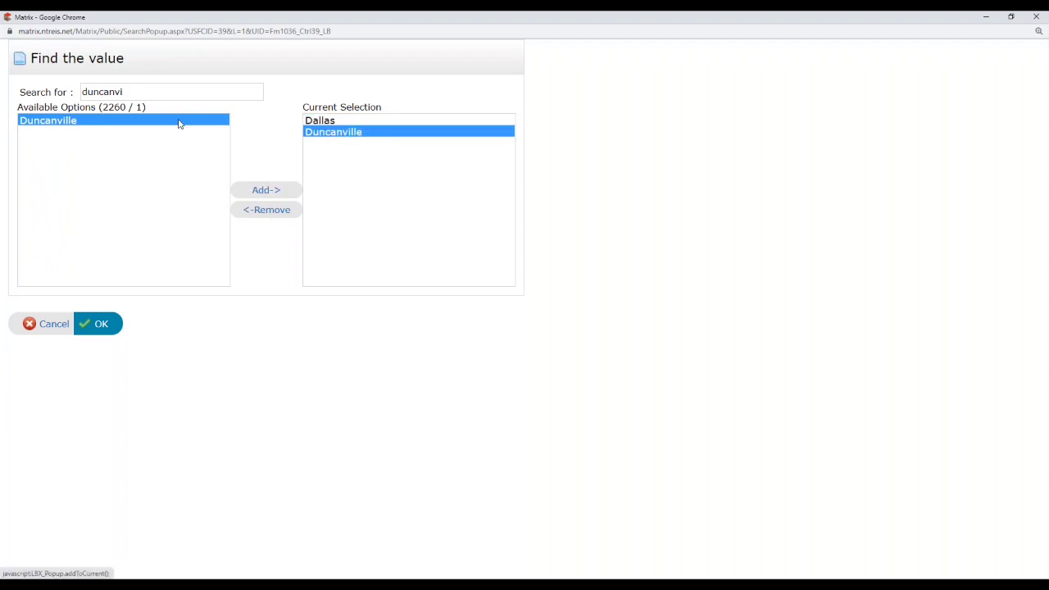
Add Fort Worth as the third city and confirm the selection
double_click(154, 93)
type("fort")
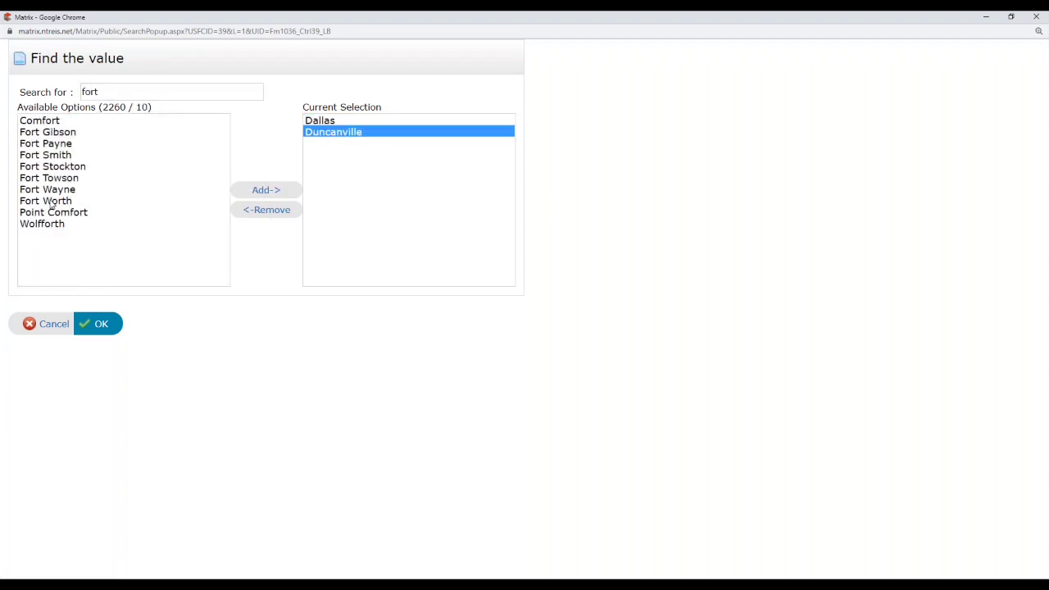
left_click(50, 203)
left_click(250, 199)
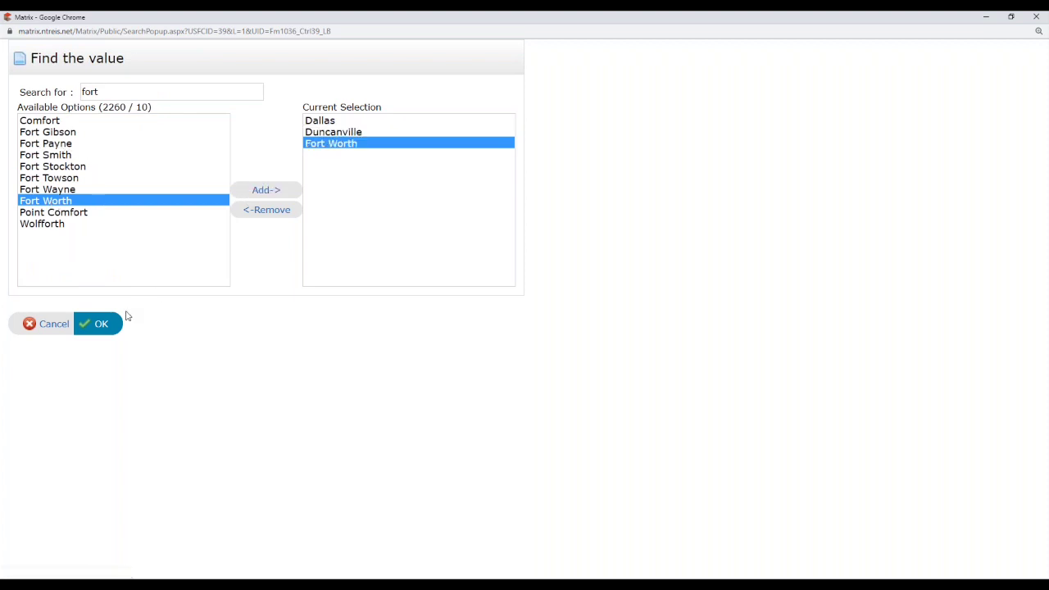
left_click(97, 324)
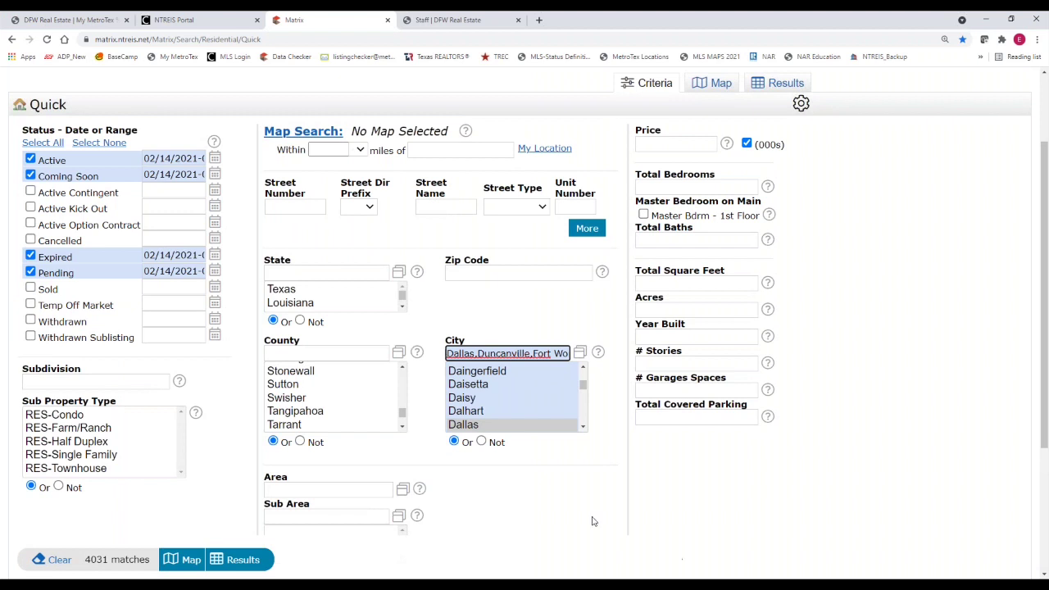
Try a Price of 500000 with (000s) unchecked, then clear the price value
key("End")
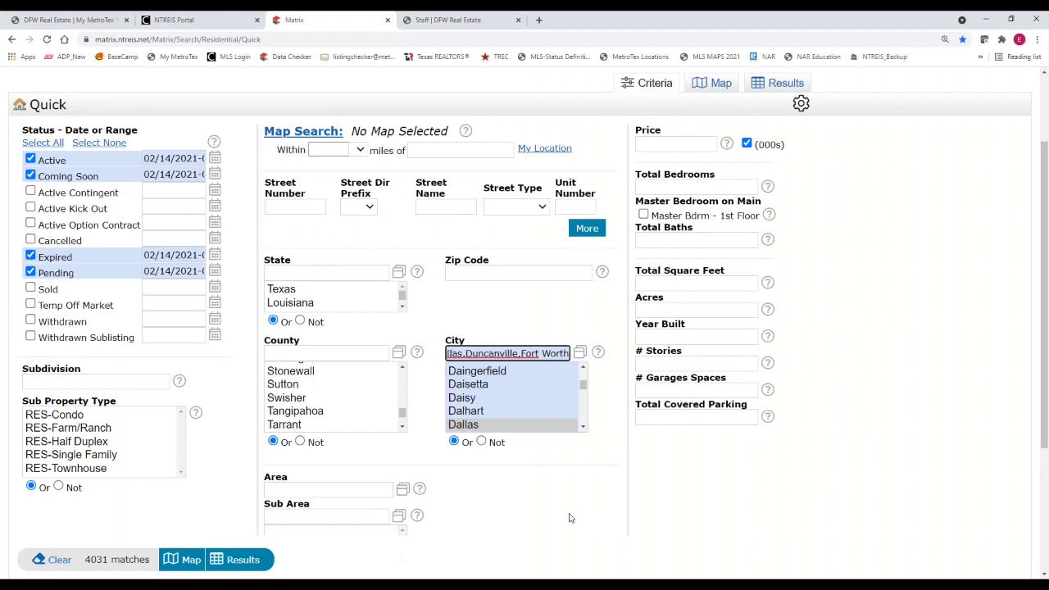
key("Home")
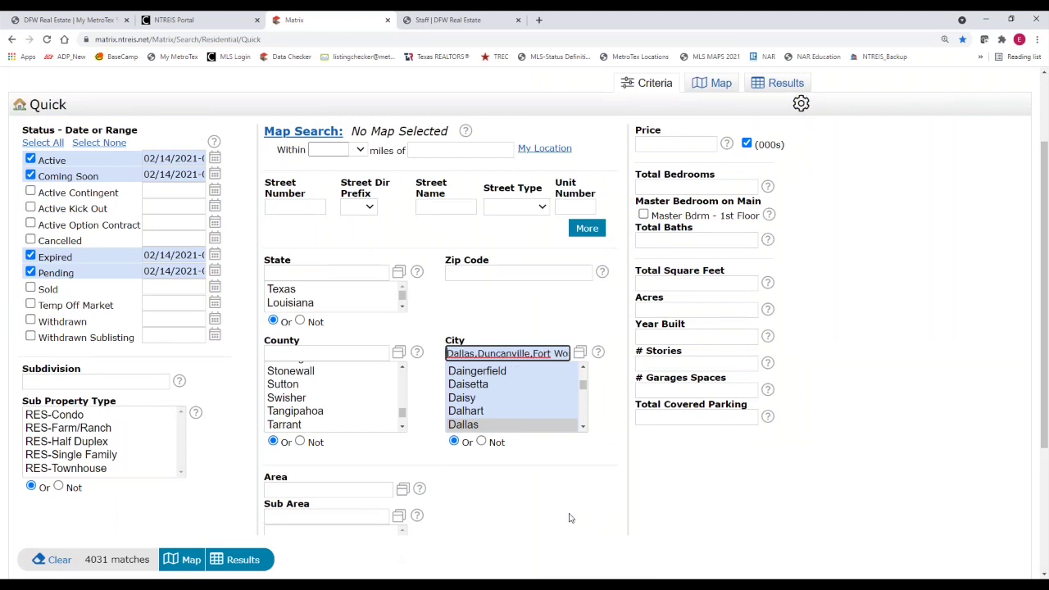
left_click(304, 354)
left_click(455, 357)
left_click(649, 143)
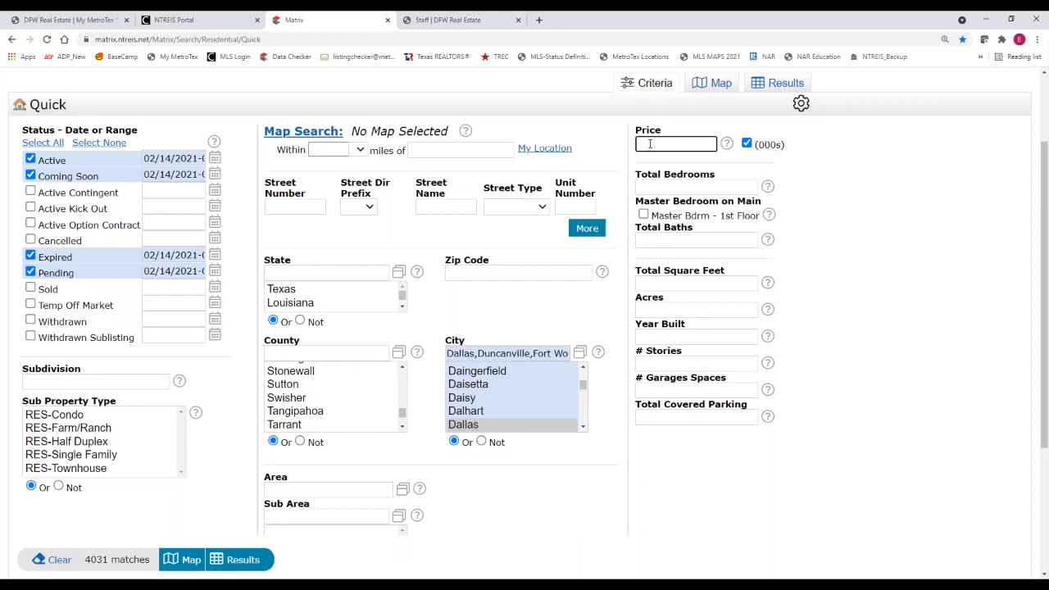
type("500")
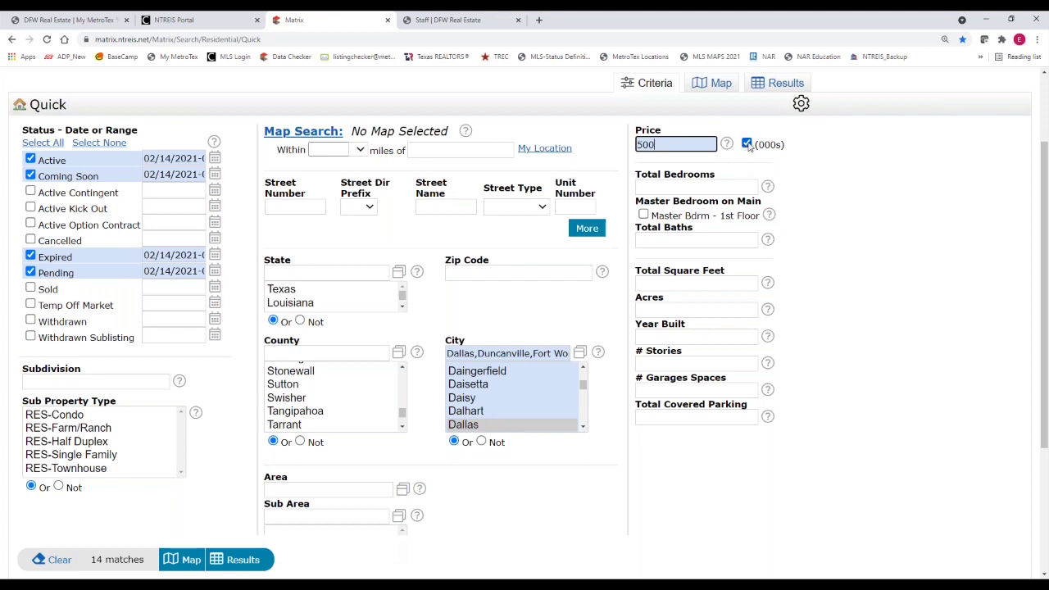
left_click(746, 144)
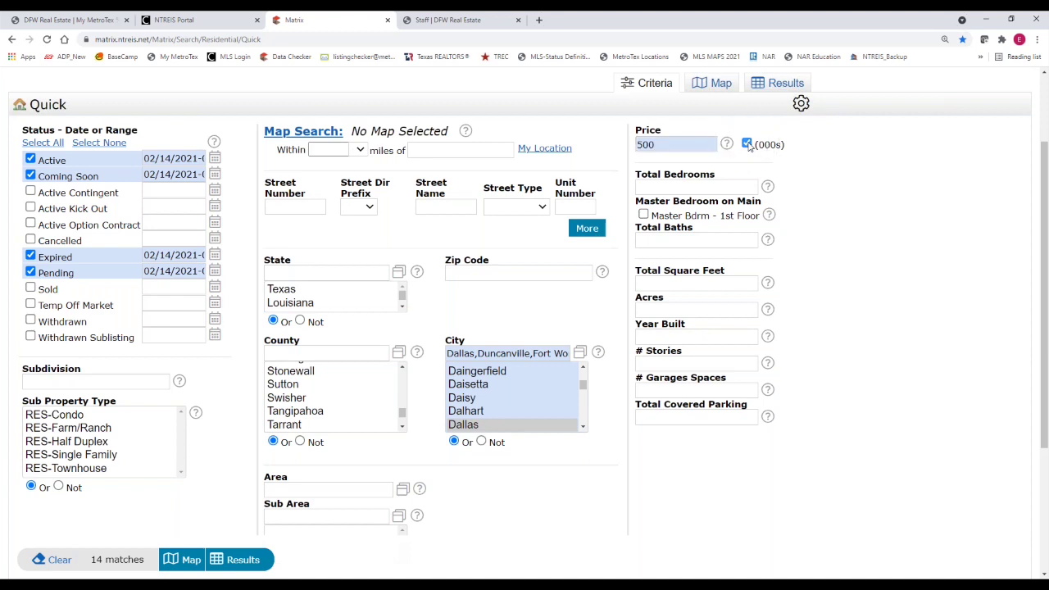
left_click(660, 148)
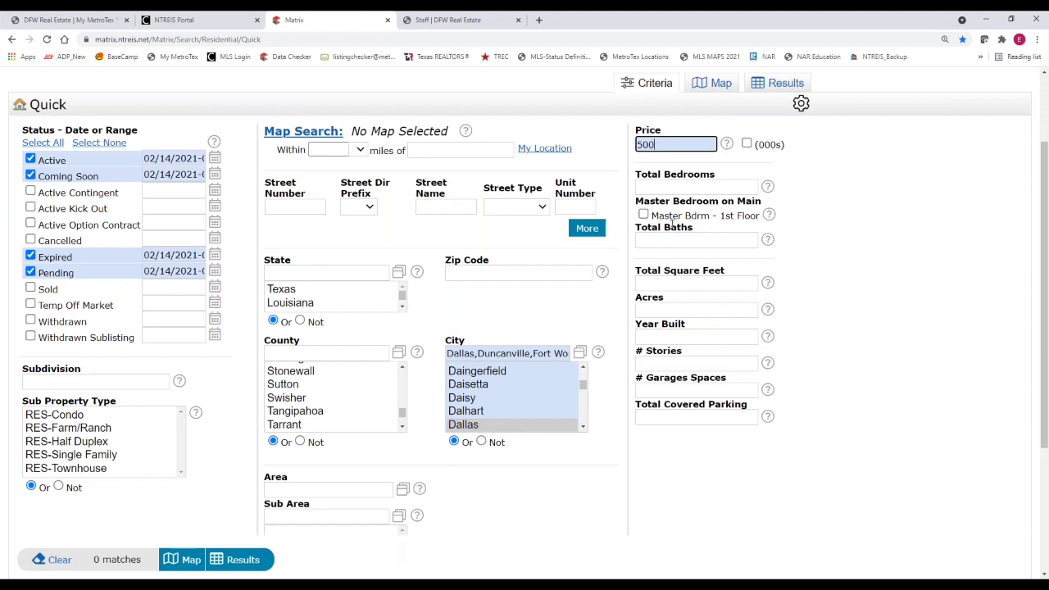
mouse_move(697, 240)
type("000")
double_click(685, 146)
key("BackSpace")
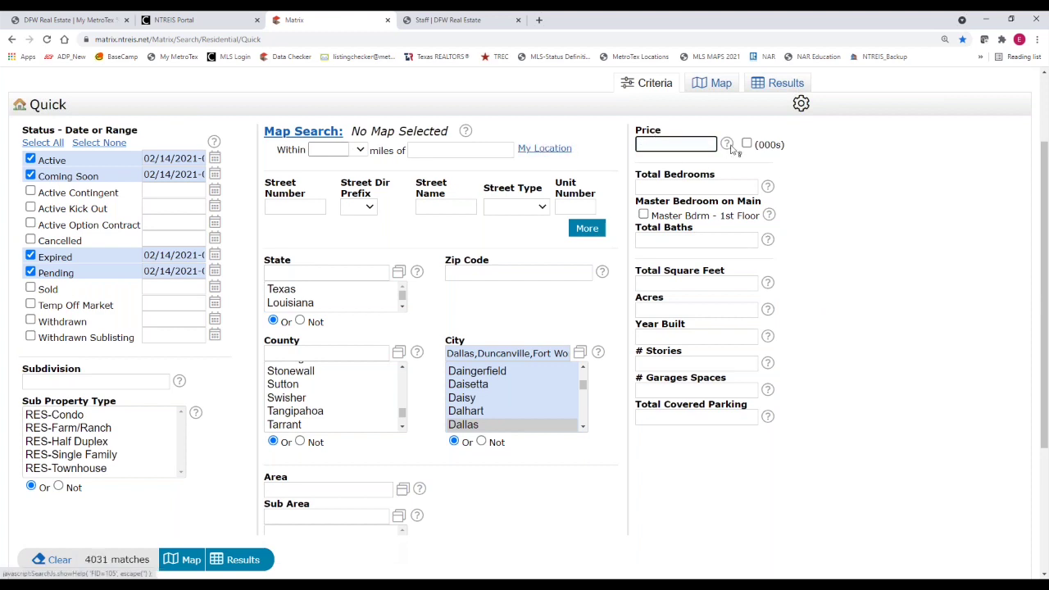
Re-check (000s) and set the Price range to 500-700 thousand
left_click(746, 144)
left_click(664, 144)
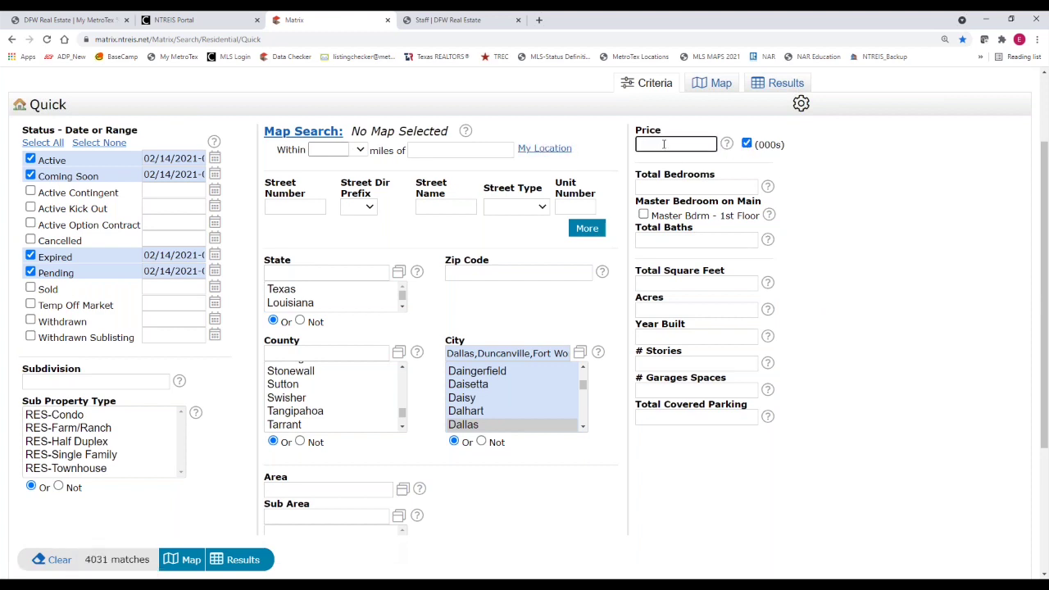
type("500")
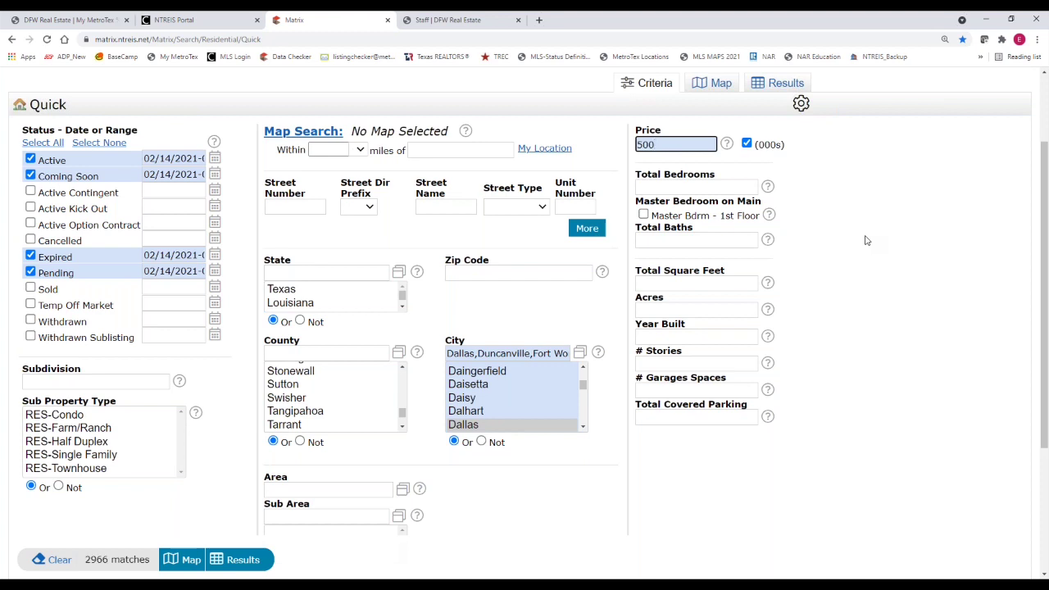
type("+")
key("BackSpace")
type("-700")
key("Tab")
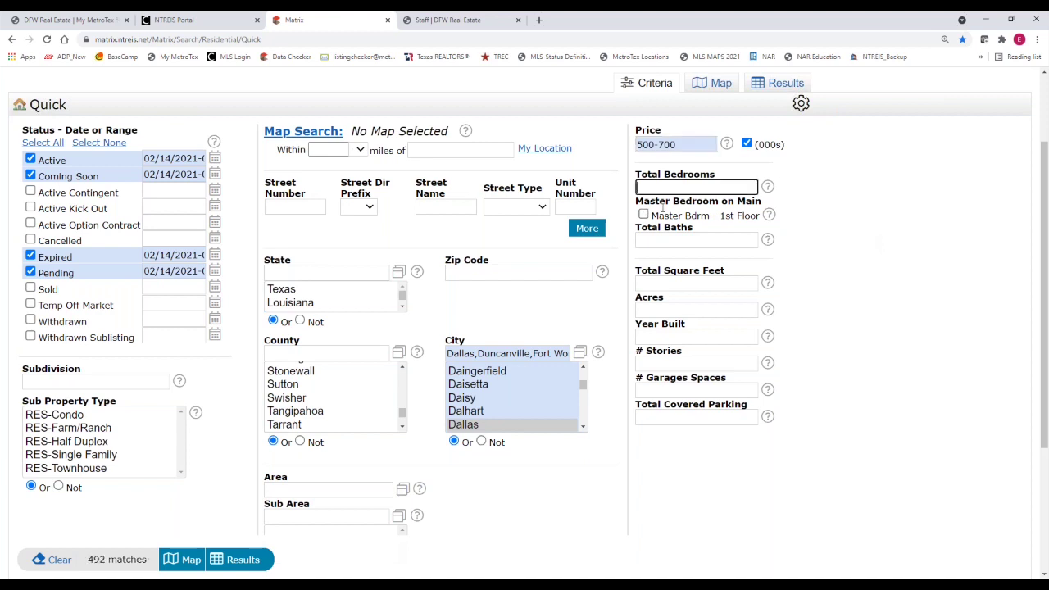
Set Total Bedrooms to 2,2+,4+ and Total Square Feet to 1700-2200
type("2")
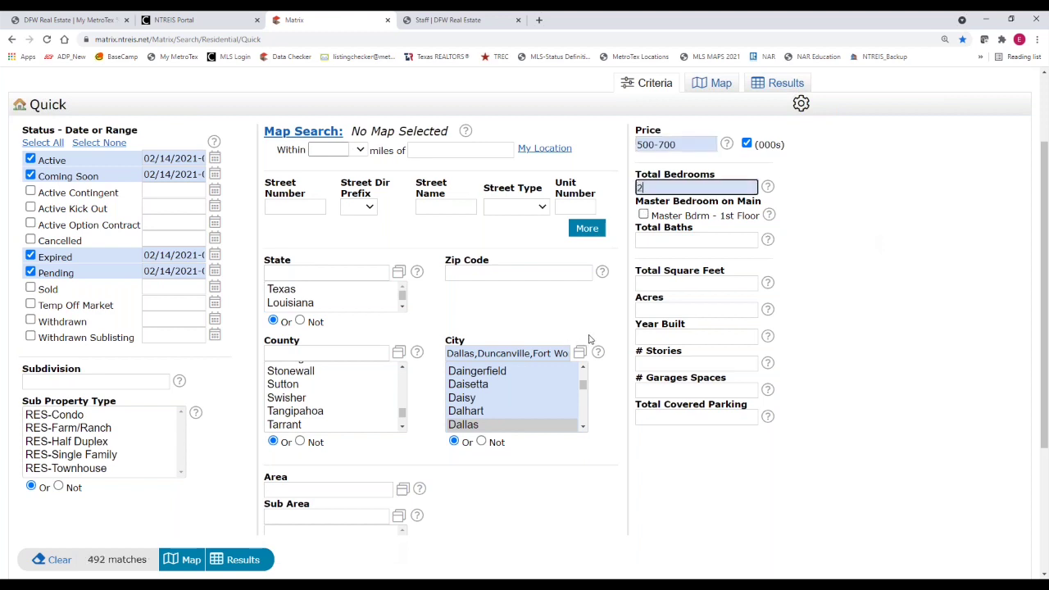
type(",2+,4+")
left_click(670, 241)
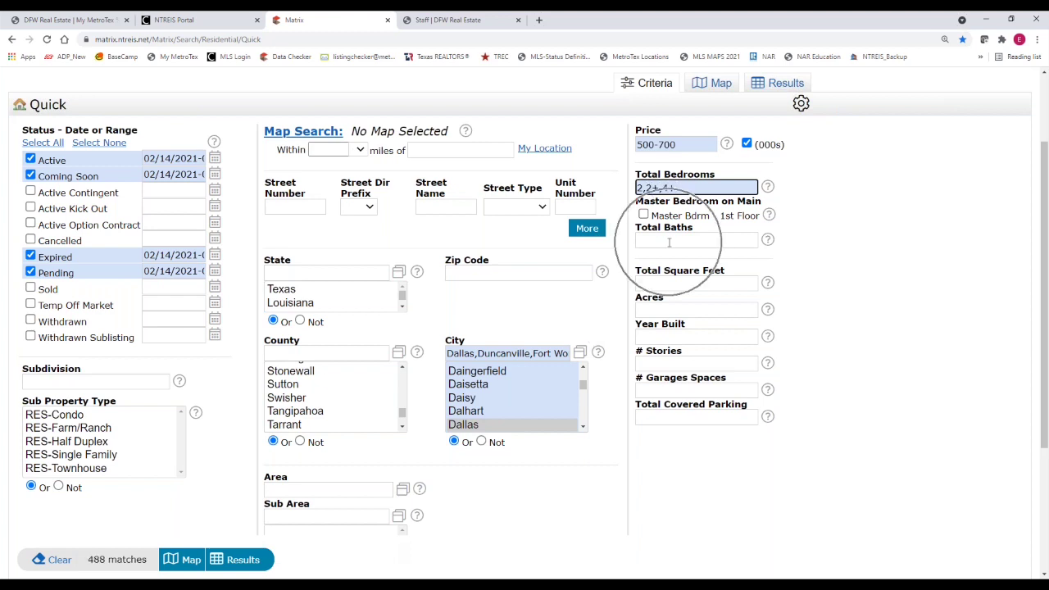
left_click(668, 287)
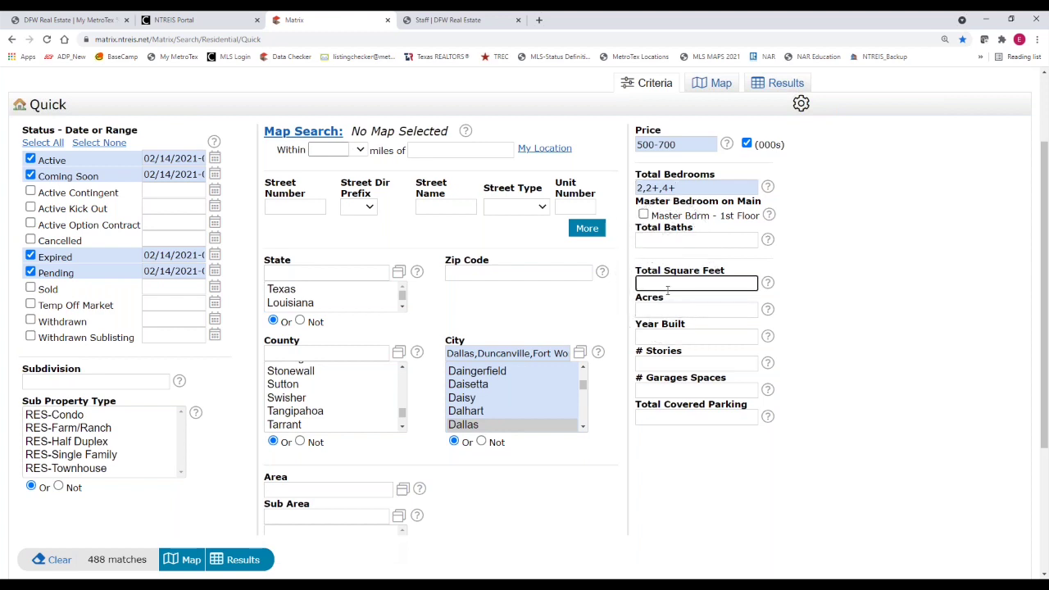
type("1700-")
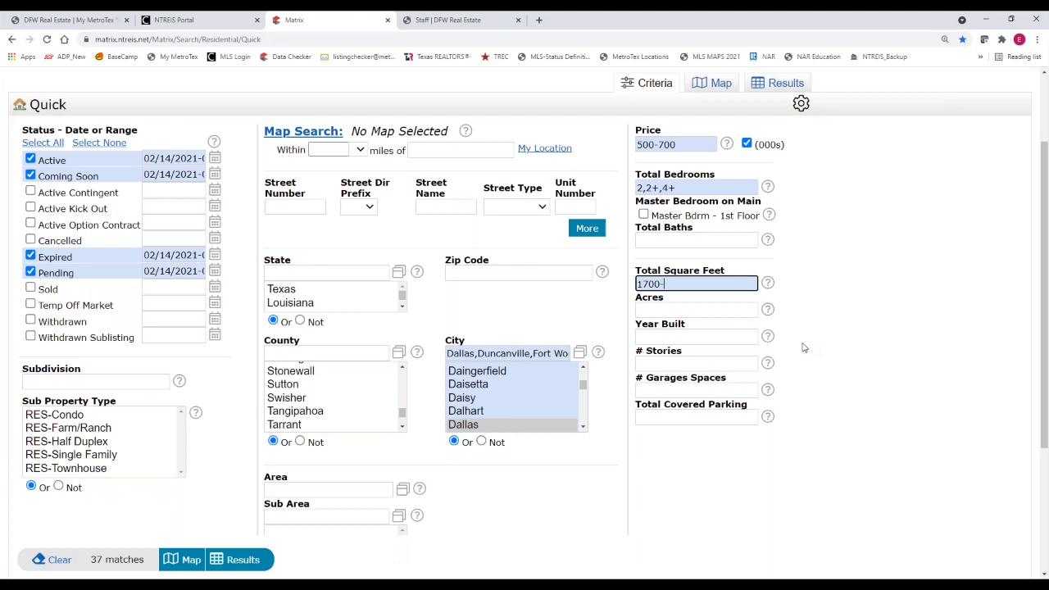
key("BackSpace")
type("+")
key("BackSpace")
type("-200")
key("BackSpace")
key("BackSpace")
type("200")
Set Year Built to 2000-2021
left_click(653, 339)
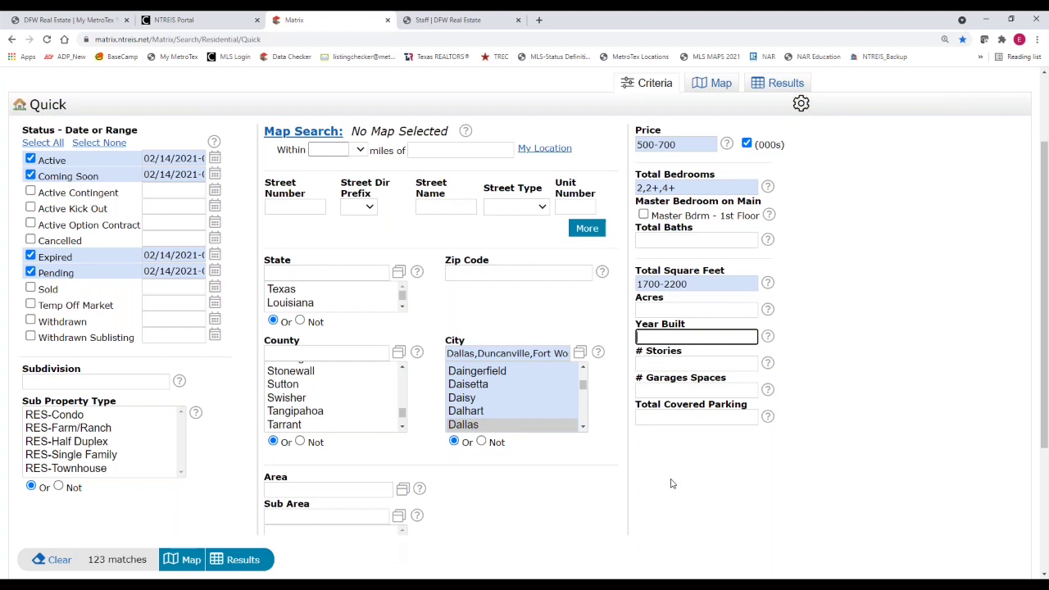
type("2")
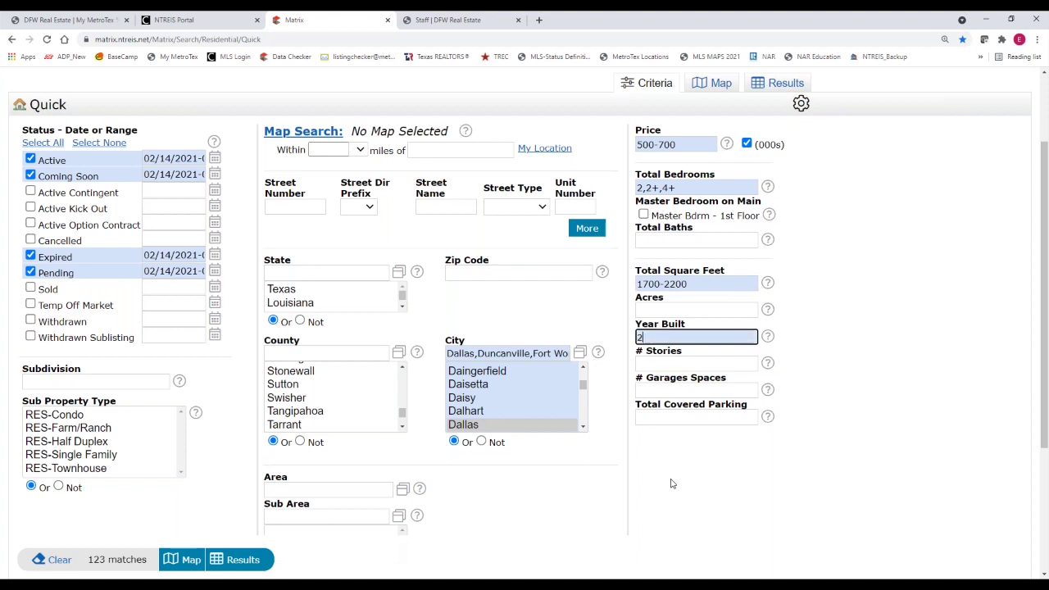
type("000")
key("BackSpace")
type("-")
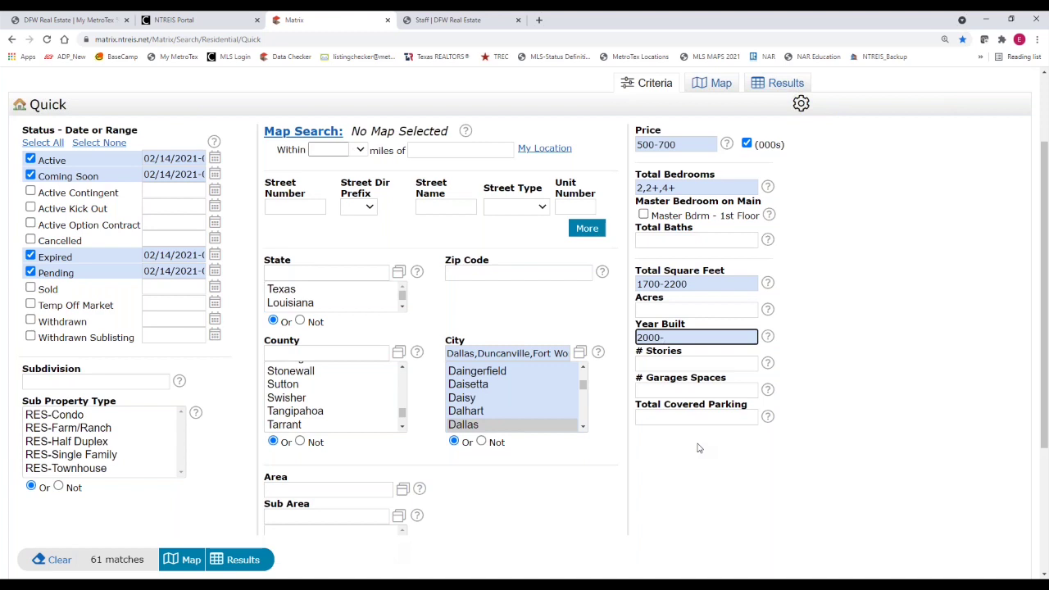
type("-2021")
scroll(1044, 380, "up", 1)
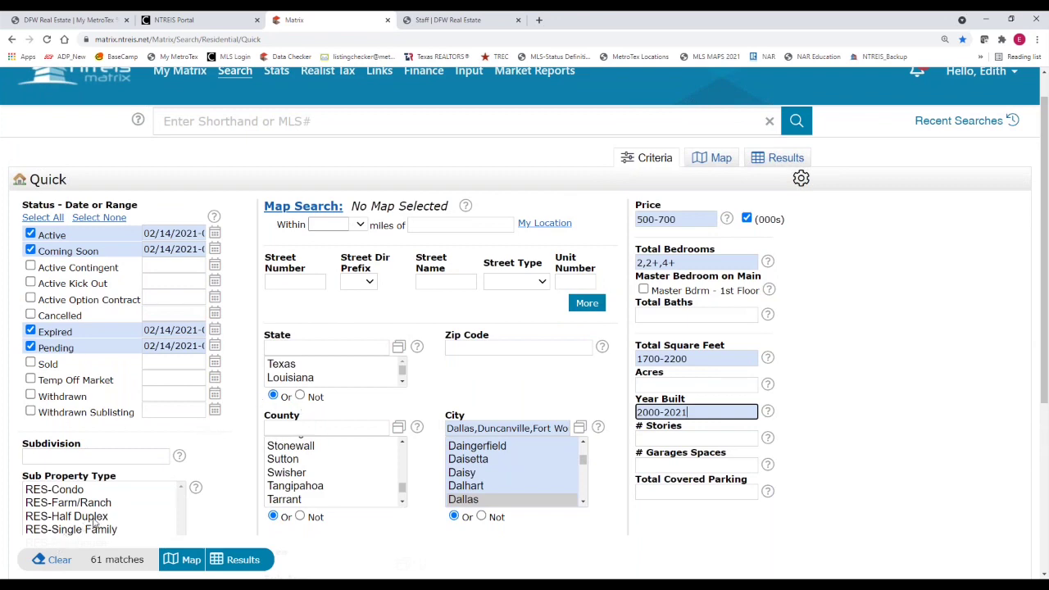
scroll(96, 524, "up", 1)
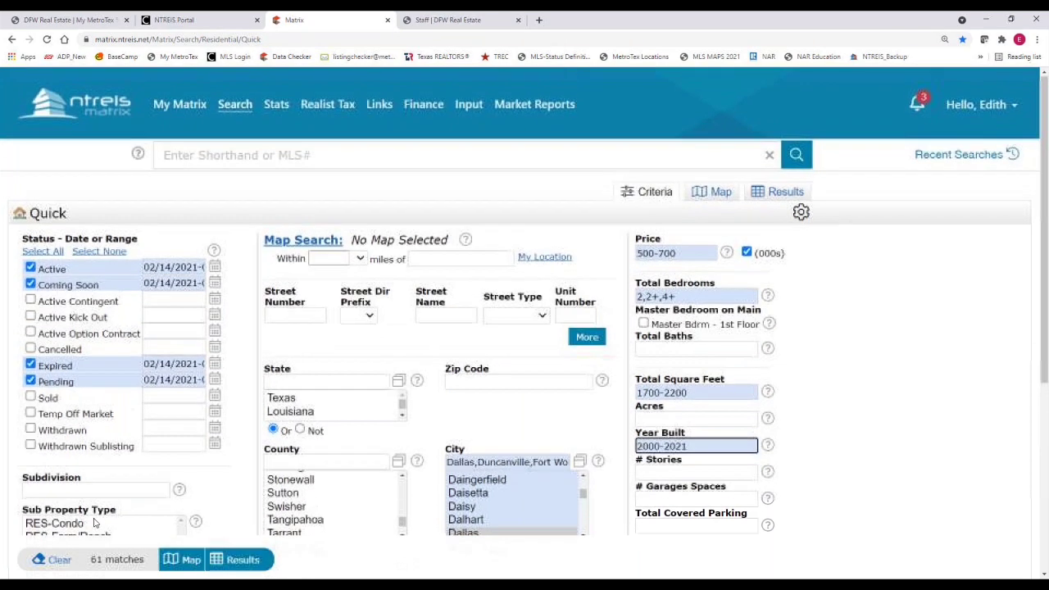
Clear all criteria and start a fresh Residential Quick search
left_click(62, 563)
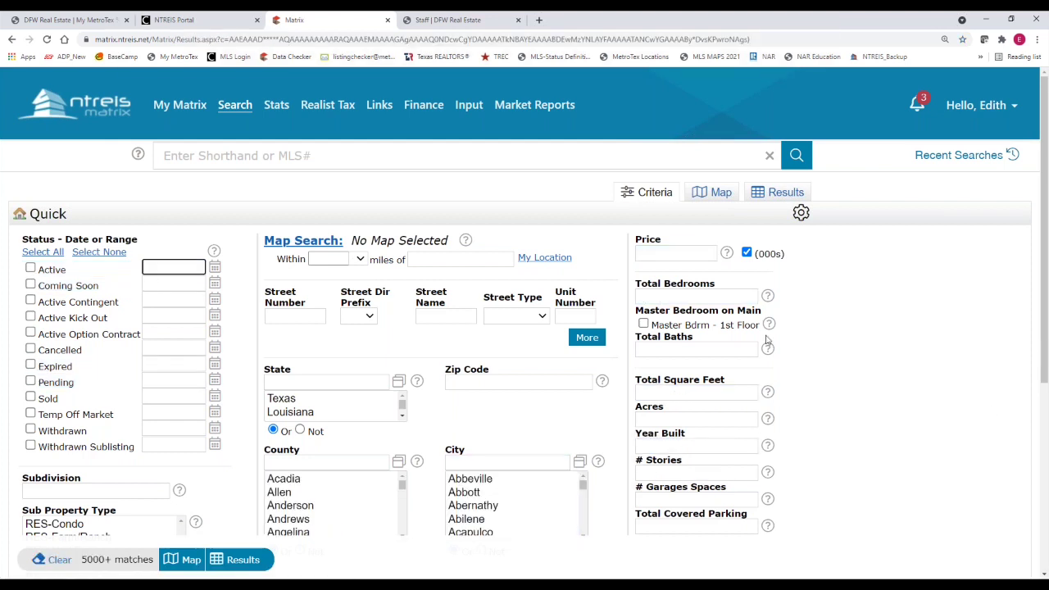
mouse_move(237, 115)
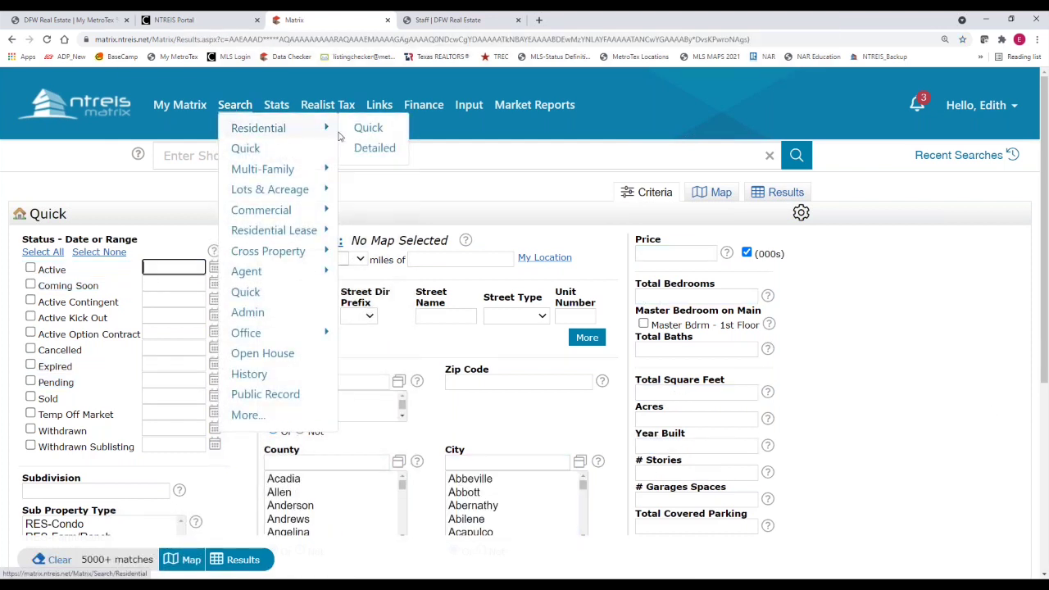
left_click(245, 148)
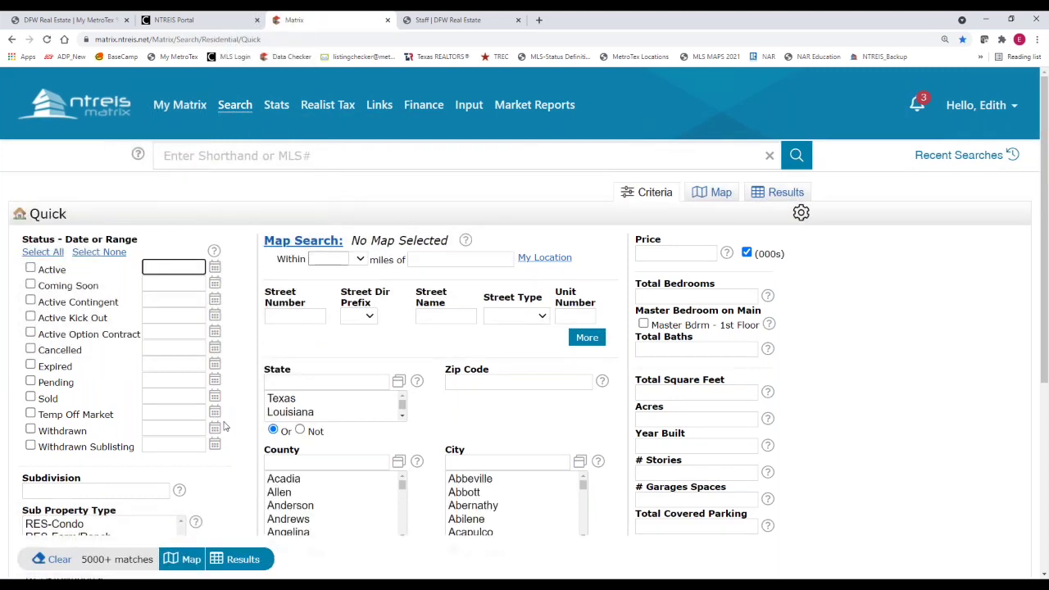
Select Texas as the state, save the criteria as the starting default, and reload the form
left_click(289, 399)
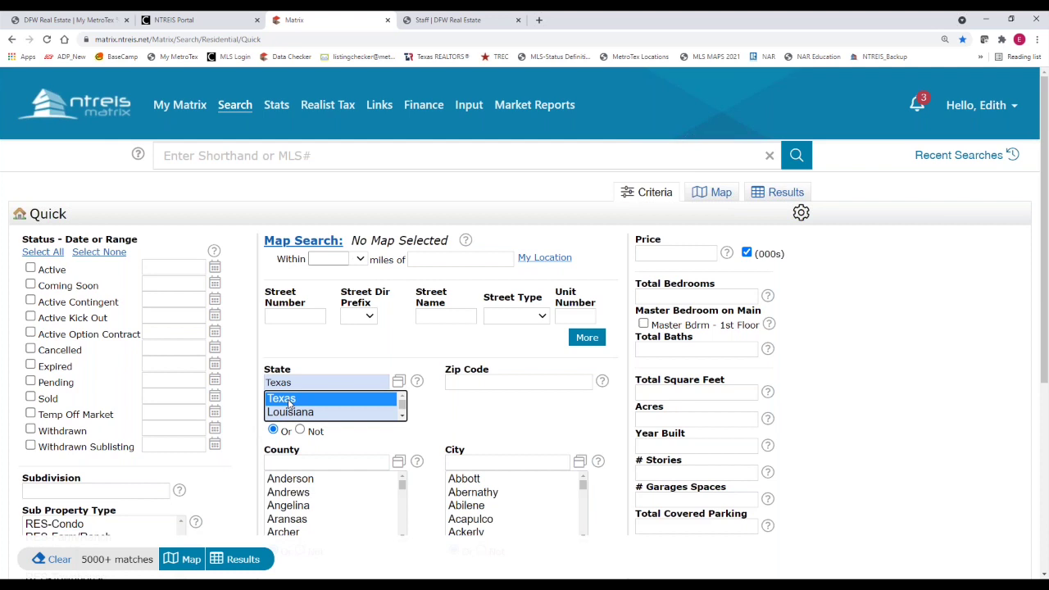
left_click(296, 398)
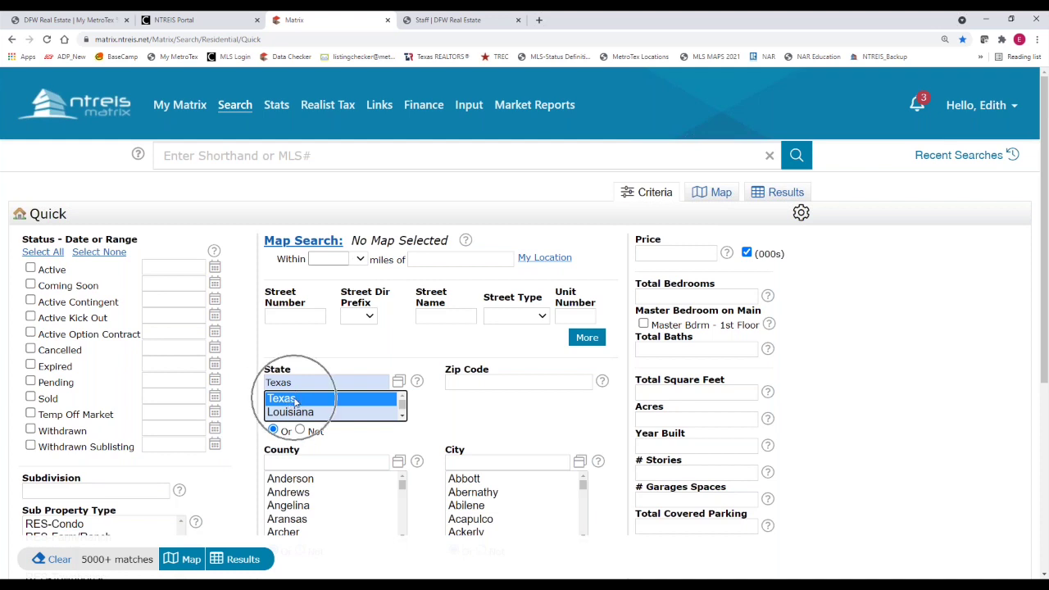
left_click(800, 213)
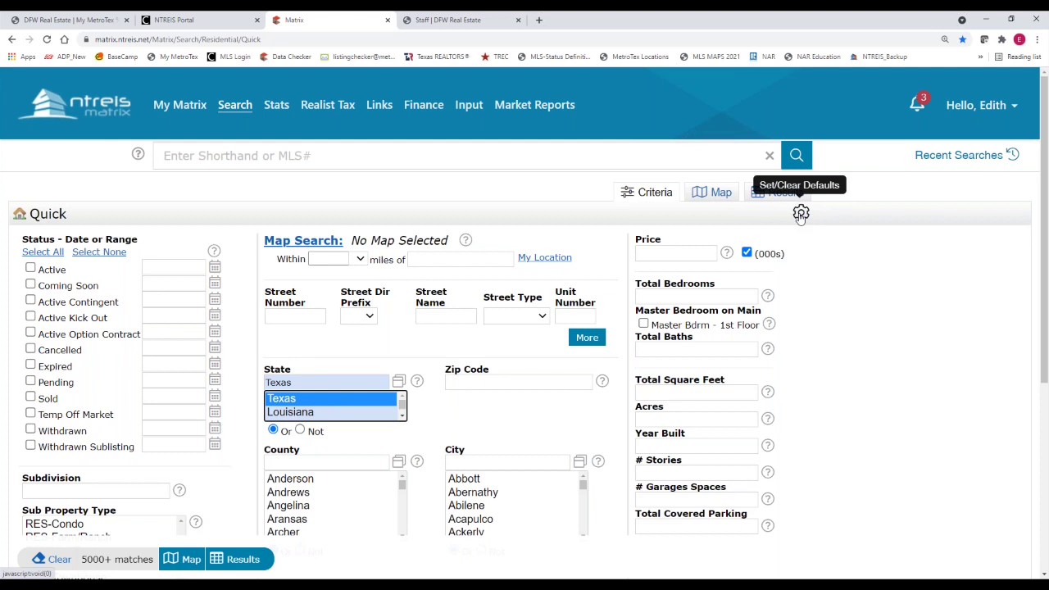
left_click(801, 213)
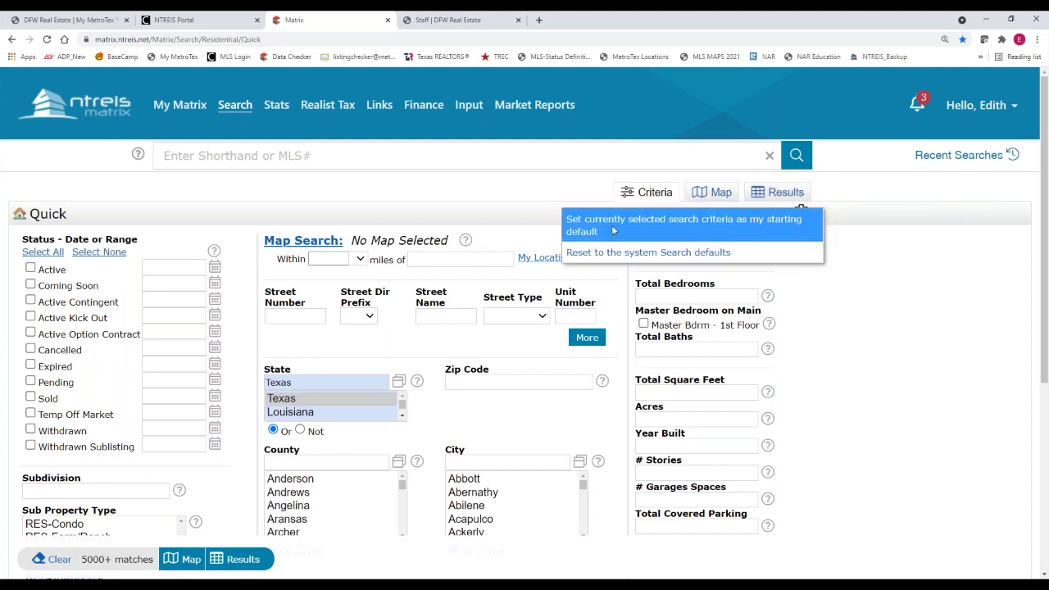
left_click(602, 230)
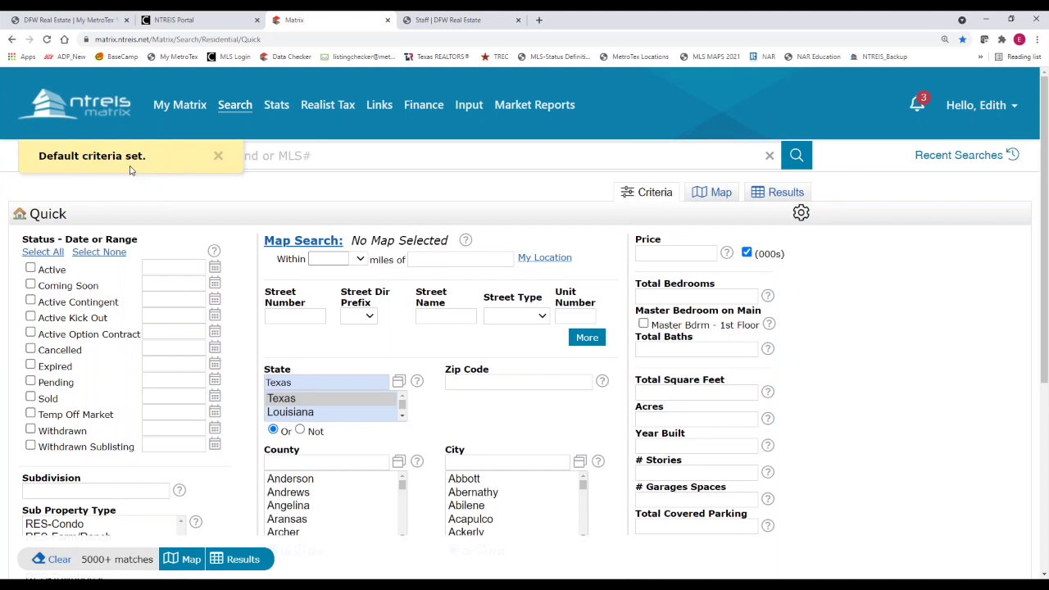
mouse_move(234, 107)
mouse_move(270, 128)
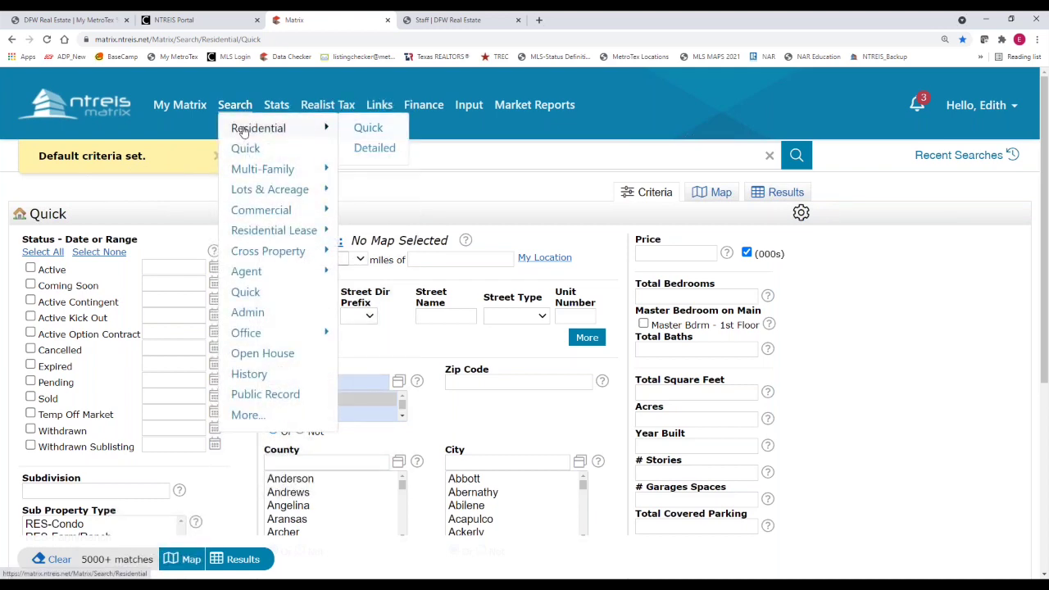
left_click(378, 132)
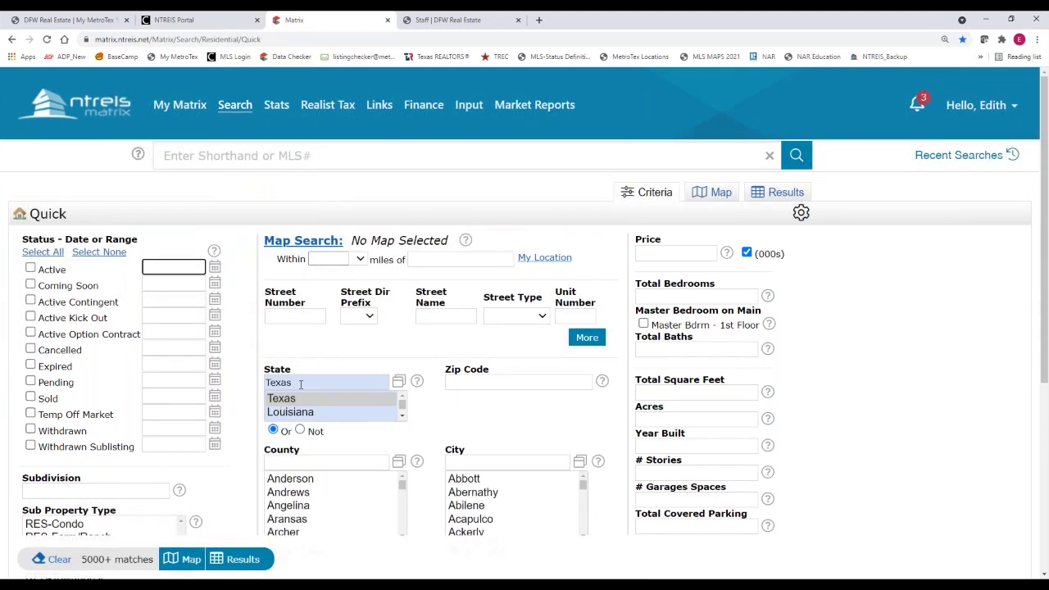
Include Active and Coming Soon statuses, RES-Single Family, and cities Dallas,Duncanville
left_click(301, 385)
left_click(31, 268)
left_click(30, 284)
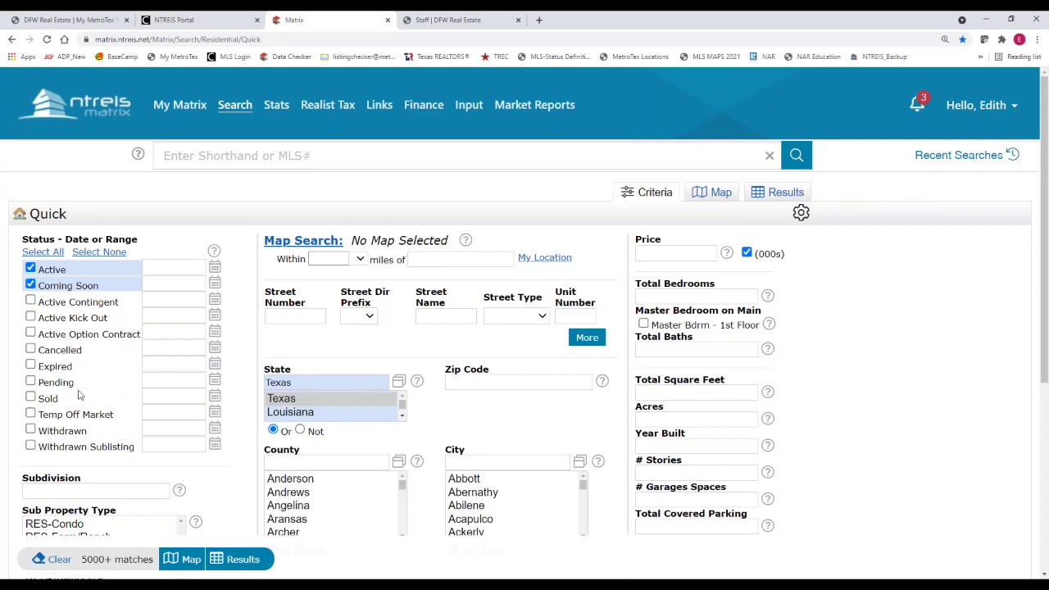
scroll(105, 471, "down", 2)
left_click(76, 455)
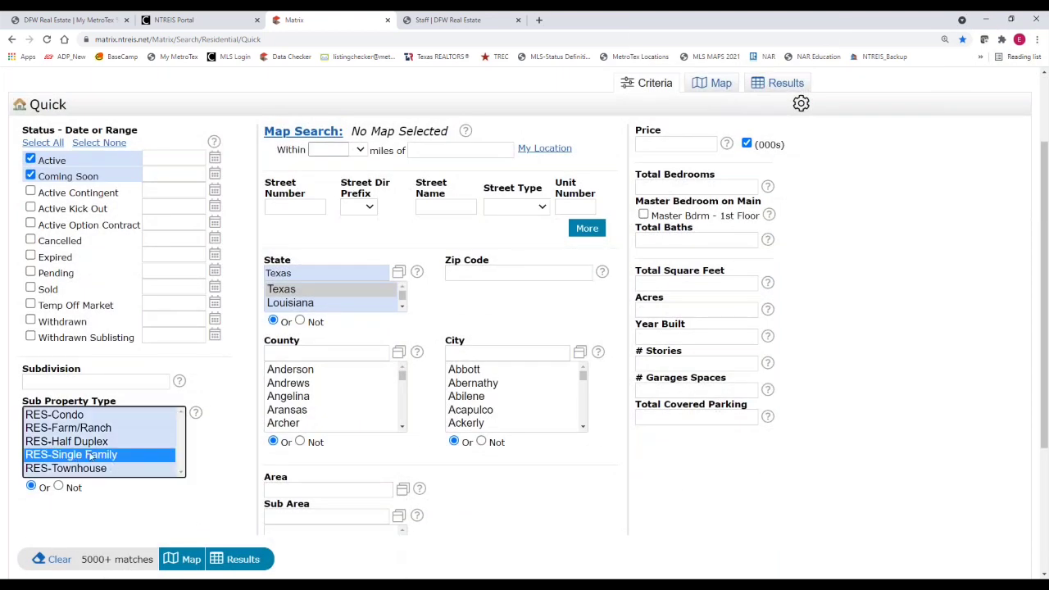
left_click(471, 353)
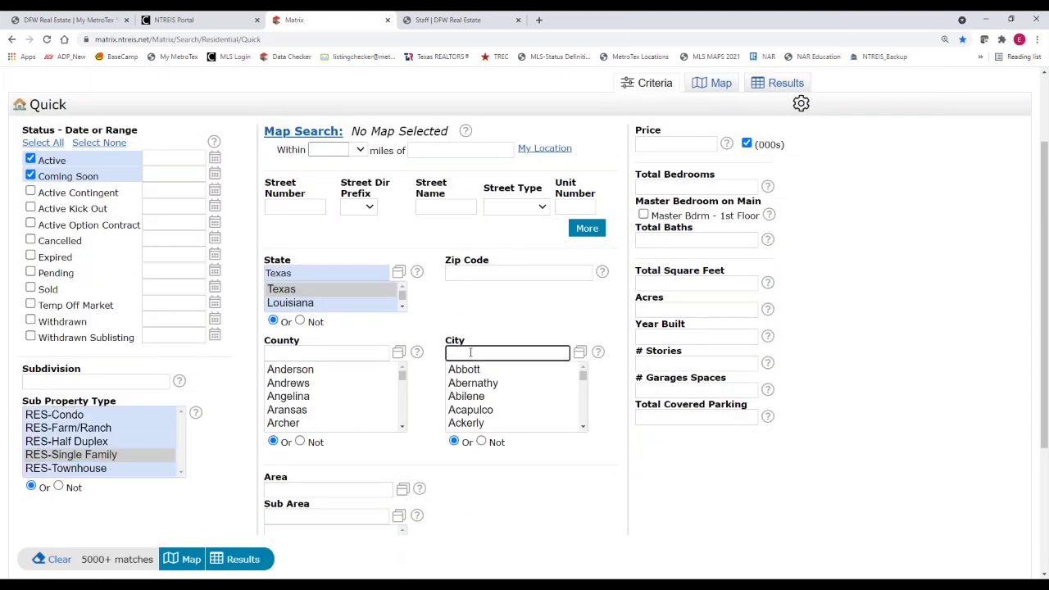
type("Dalla")
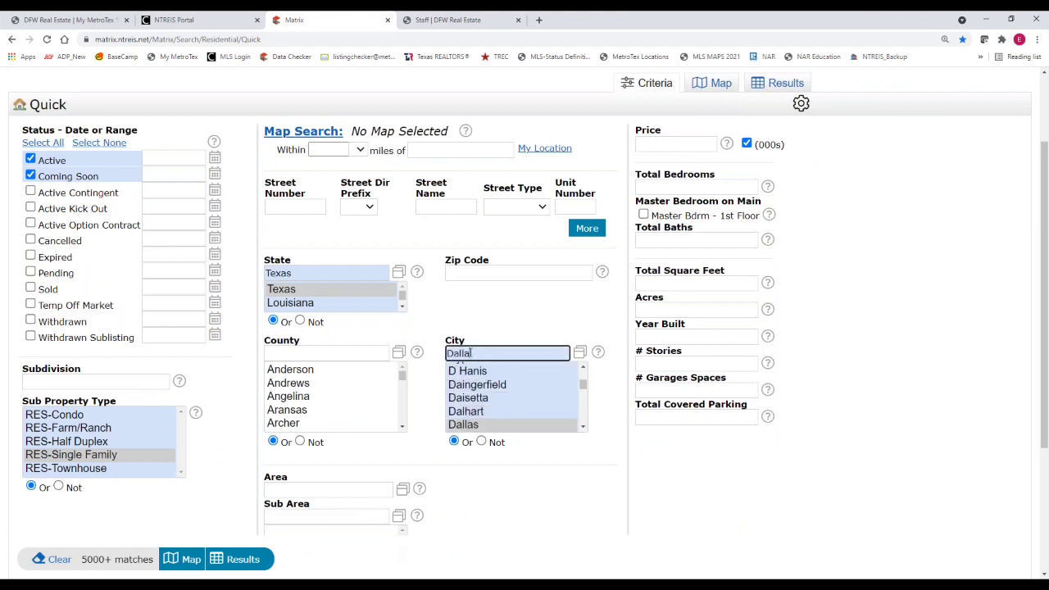
type("s,Duncanv")
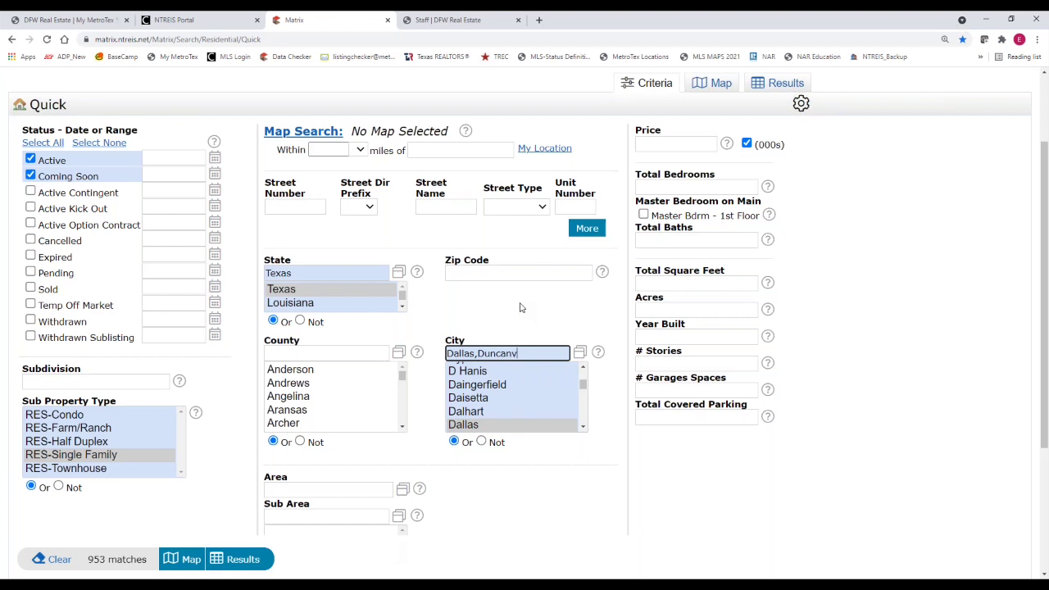
type("ille")
Enter Price 600-800, 2+ bedrooms and 2+ baths, refresh the count, and show results
left_click(671, 146)
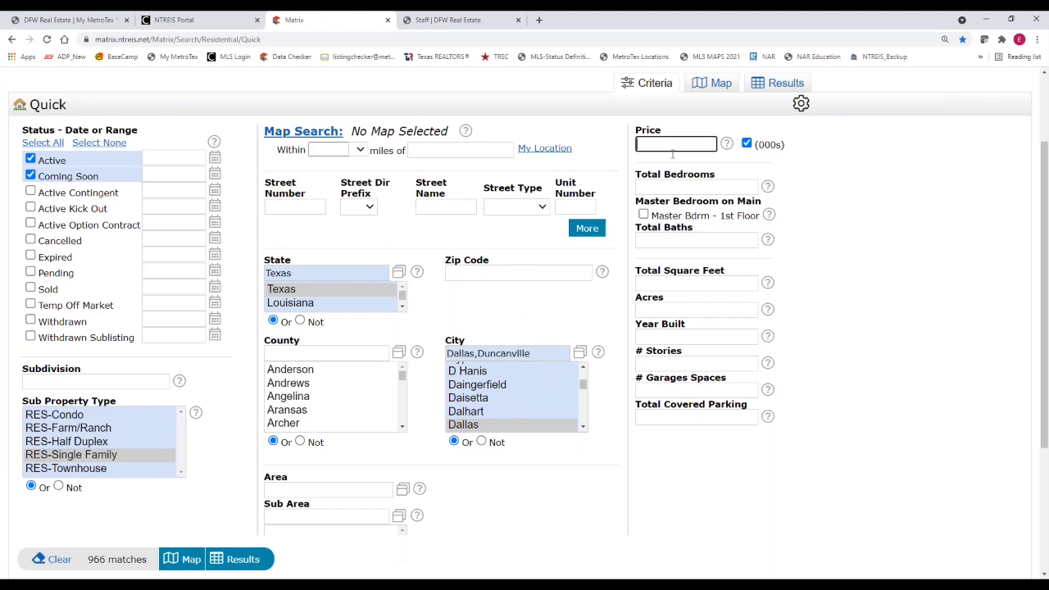
type("600")
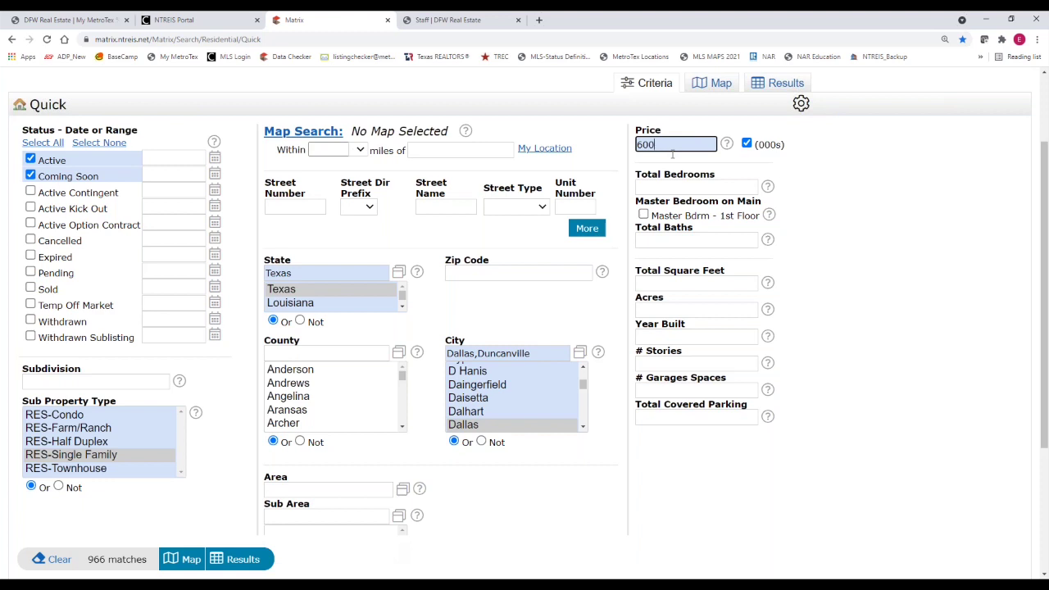
type("-800")
left_click(666, 185)
type("2+")
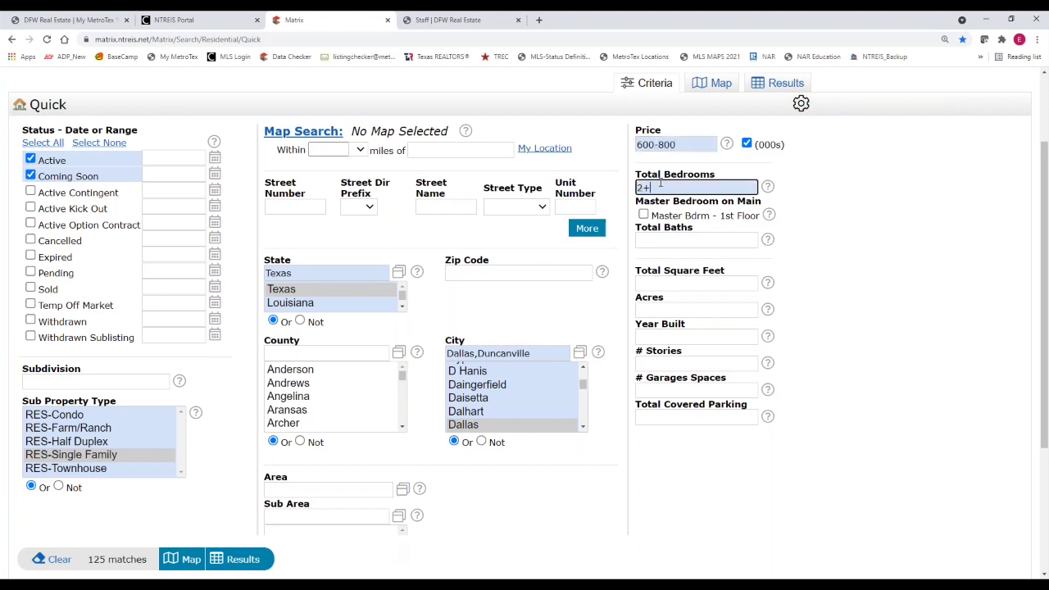
left_click(656, 240)
type("2+")
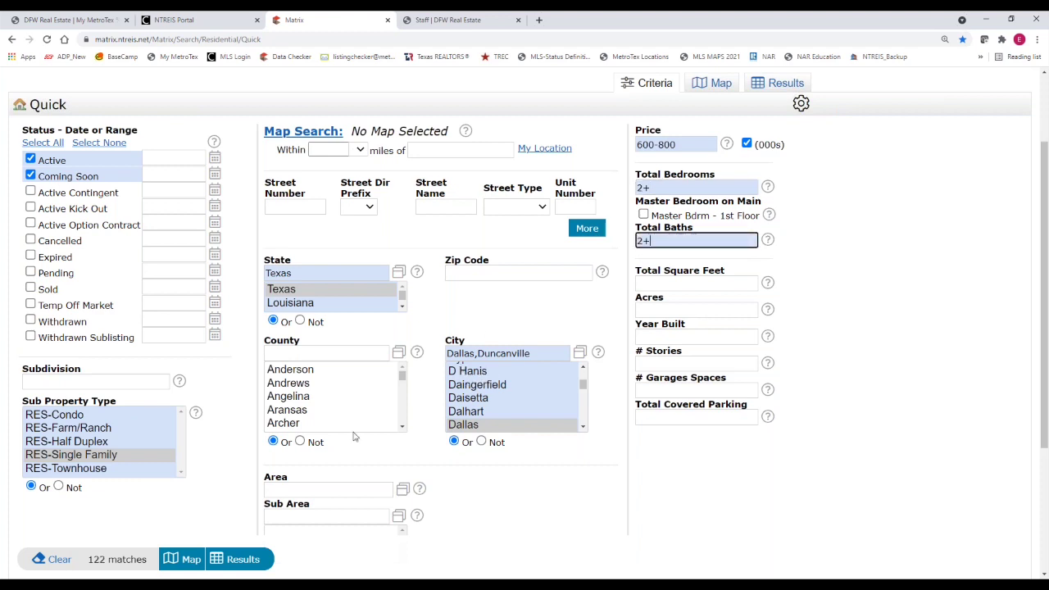
left_click(107, 560)
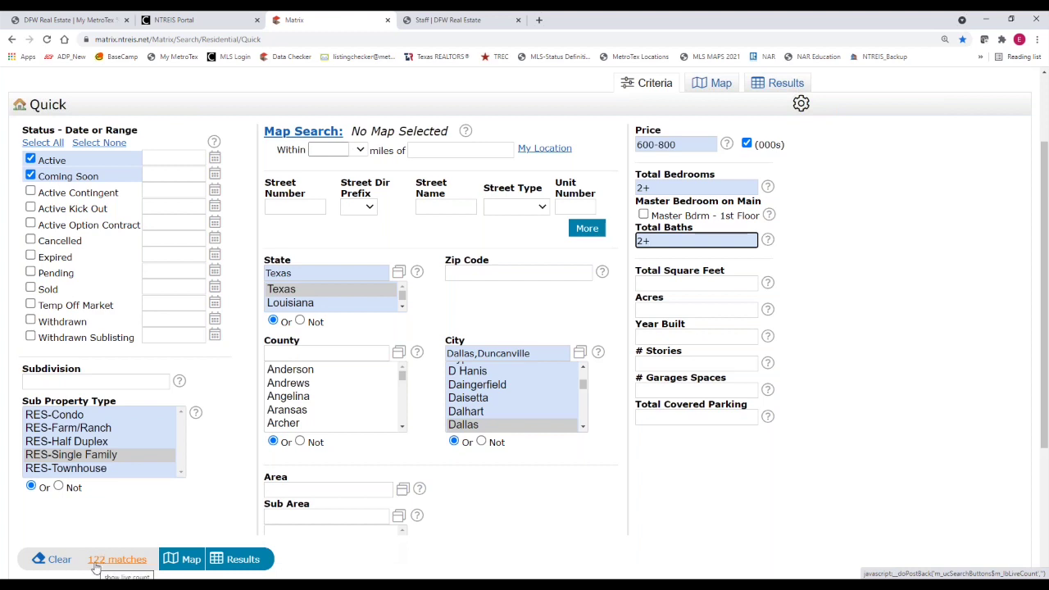
left_click(248, 562)
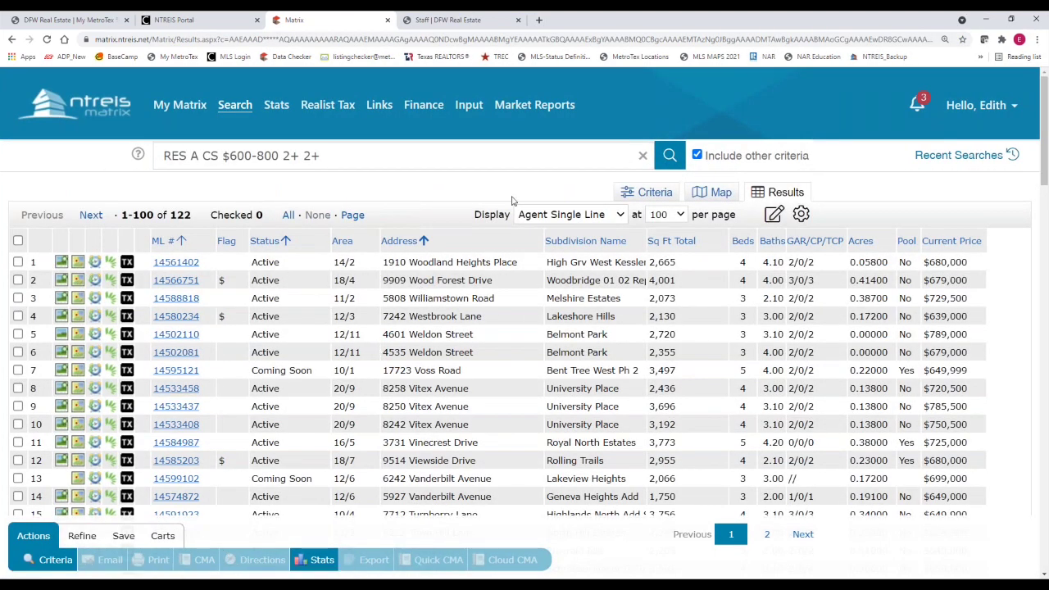
Keep 100 listings per page and scroll through the first results page
left_click(553, 223)
left_click(680, 217)
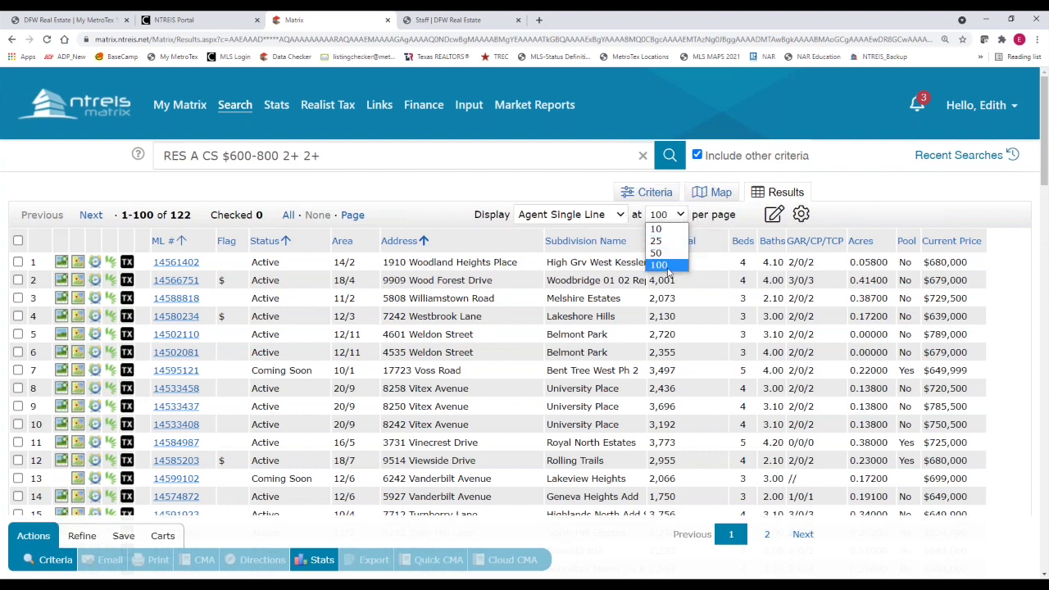
left_click(668, 267)
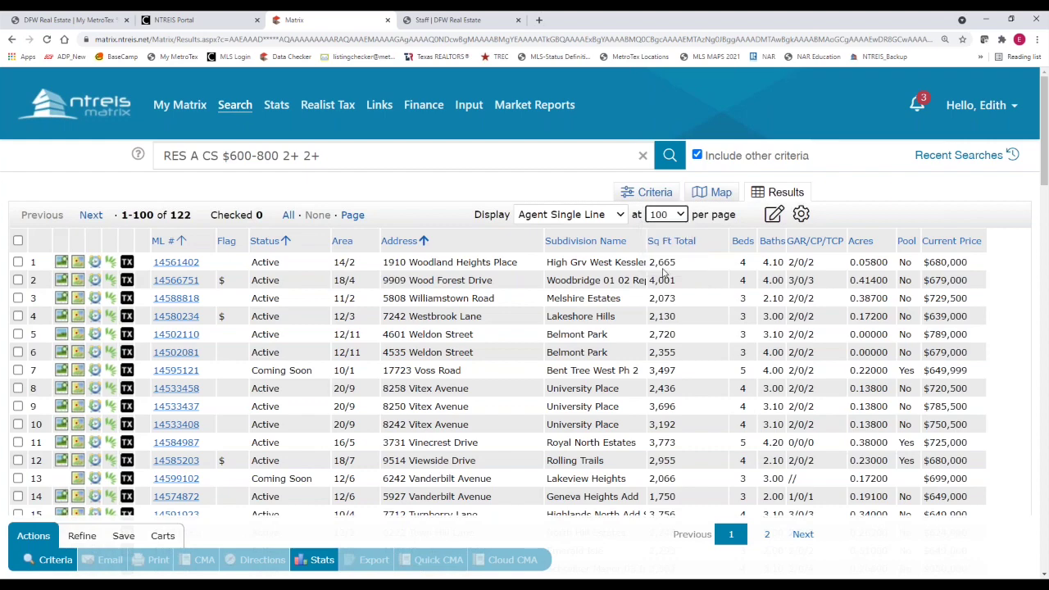
left_click_drag(1045, 178, 1045, 193)
left_click(242, 182)
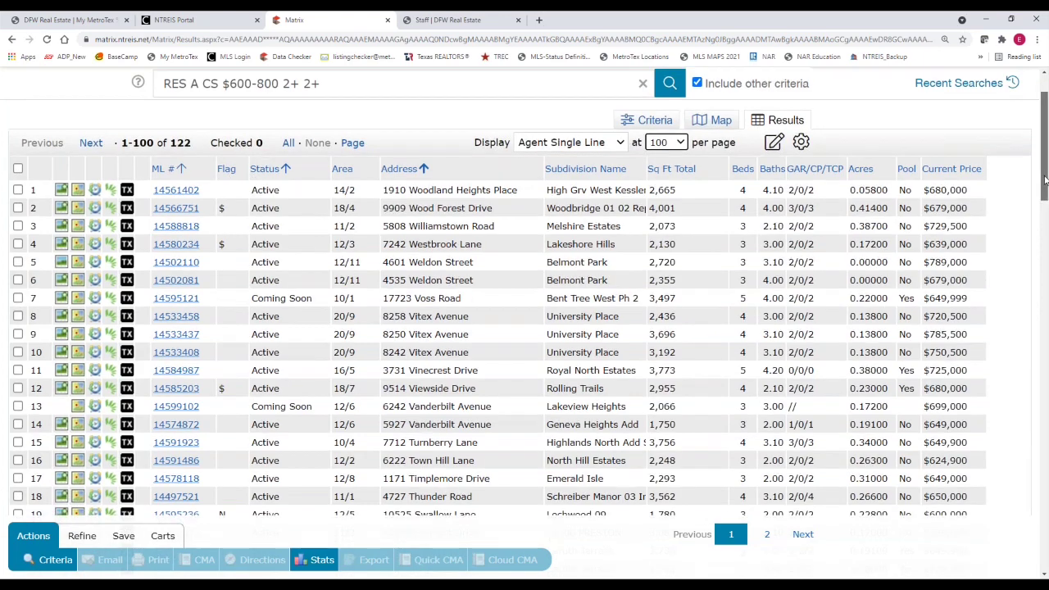
left_click_drag(1045, 178, 1045, 191)
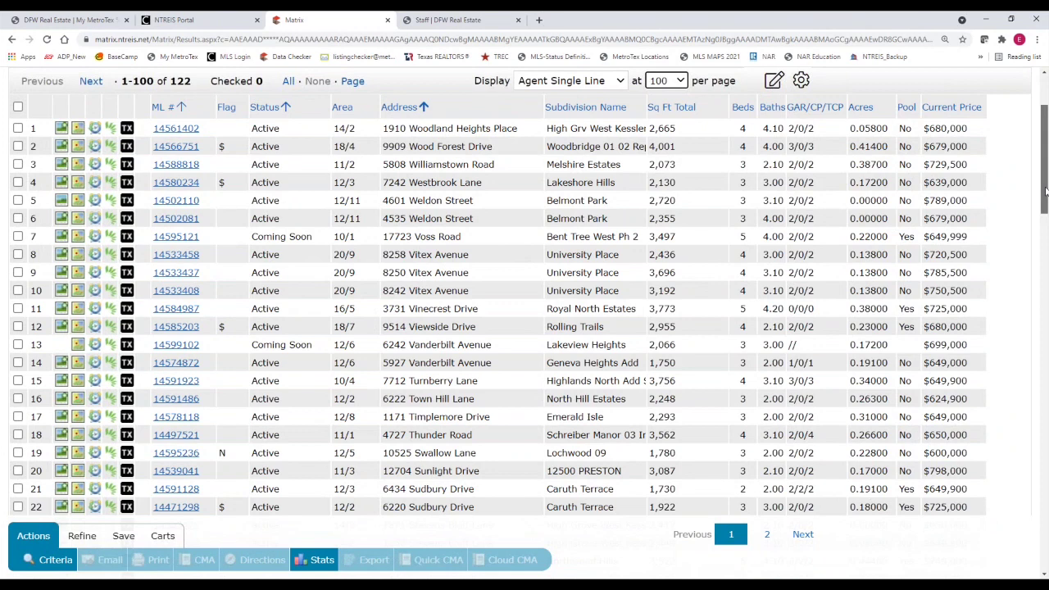
left_click_drag(1045, 191, 1045, 193)
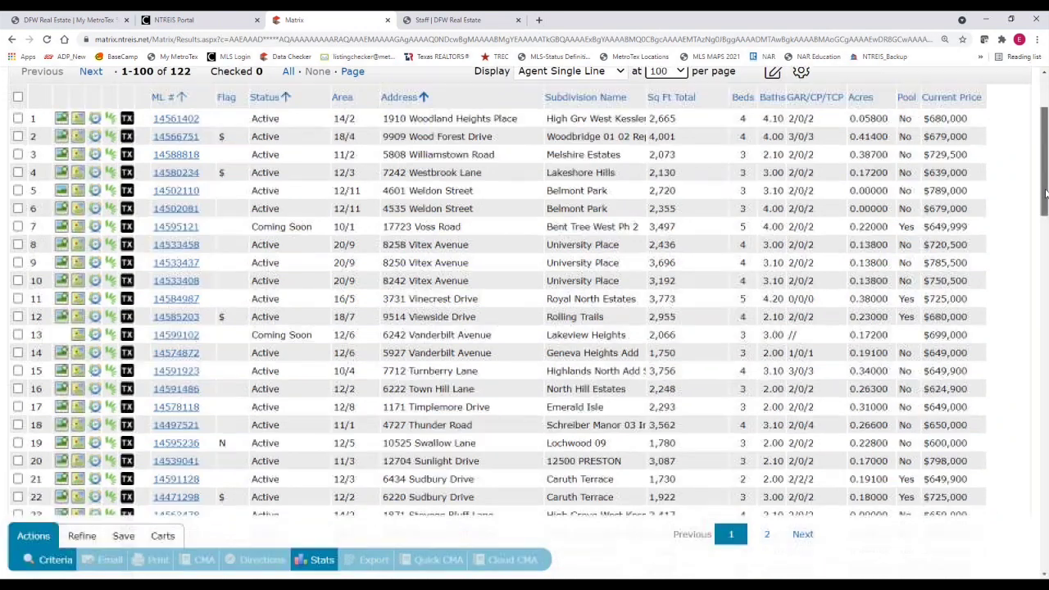
left_click(234, 143)
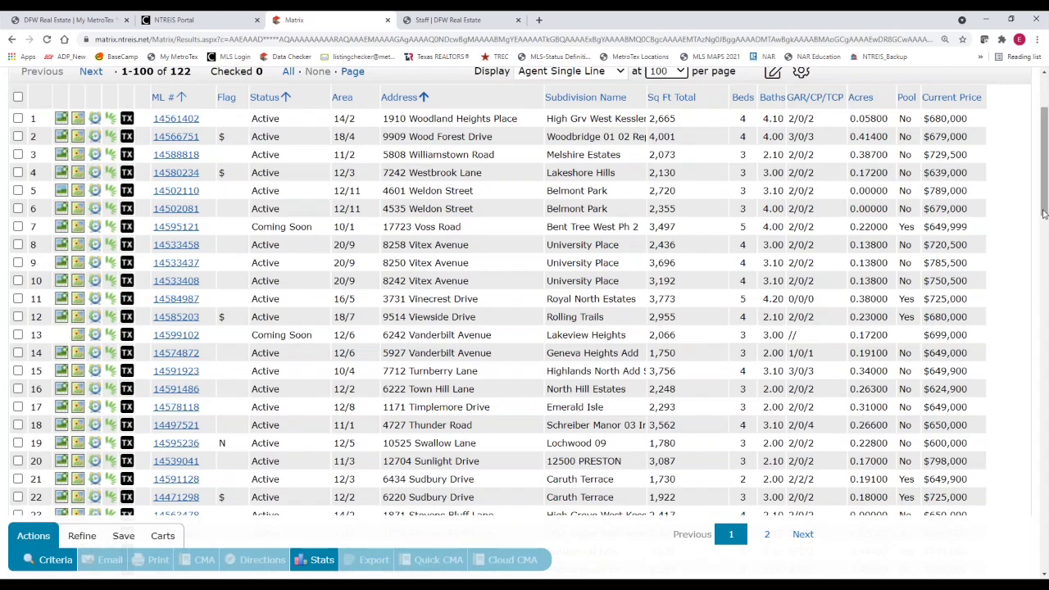
scroll(1044, 240, "down", 3)
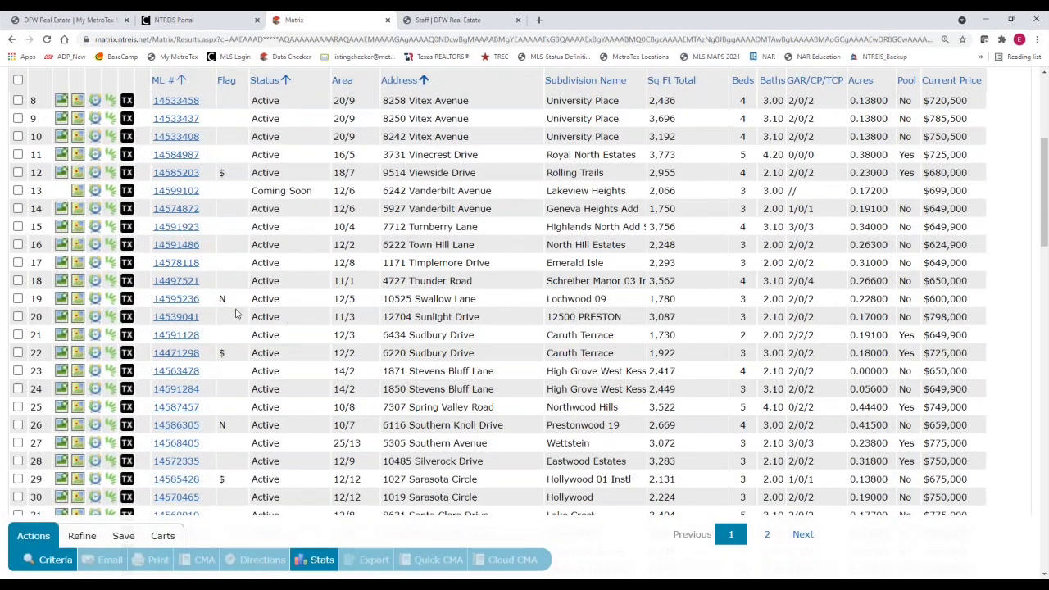
left_click(223, 303)
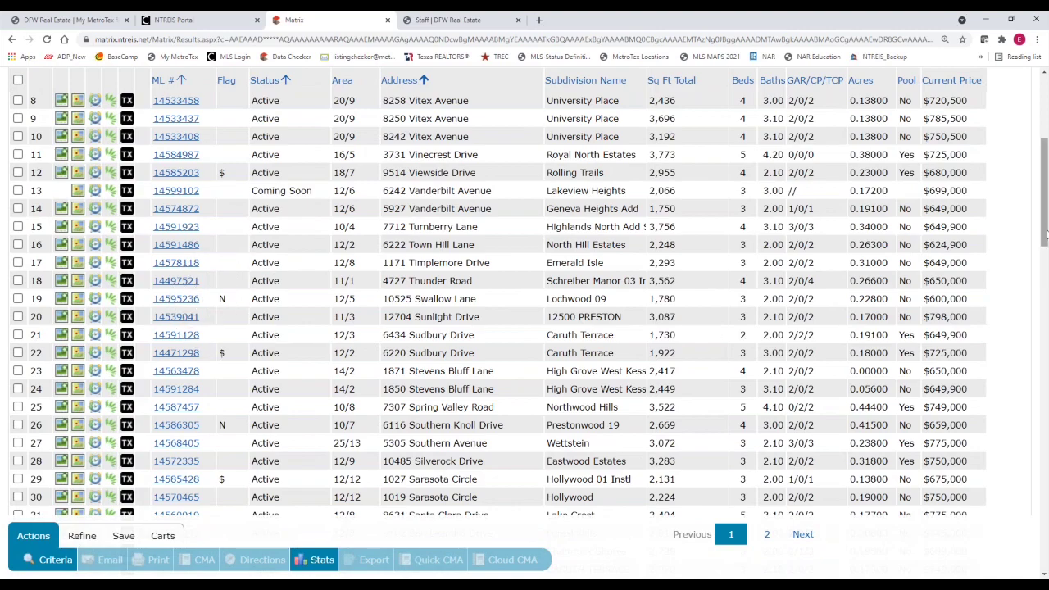
left_click_drag(1047, 255, 1046, 418)
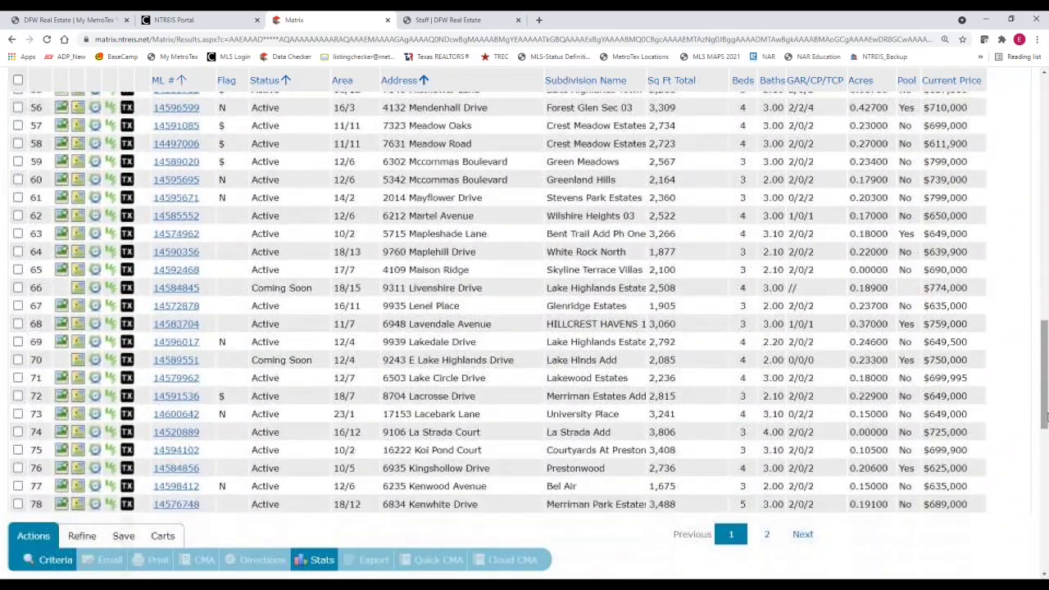
Browse the second results page, then return to page 1
left_click(767, 536)
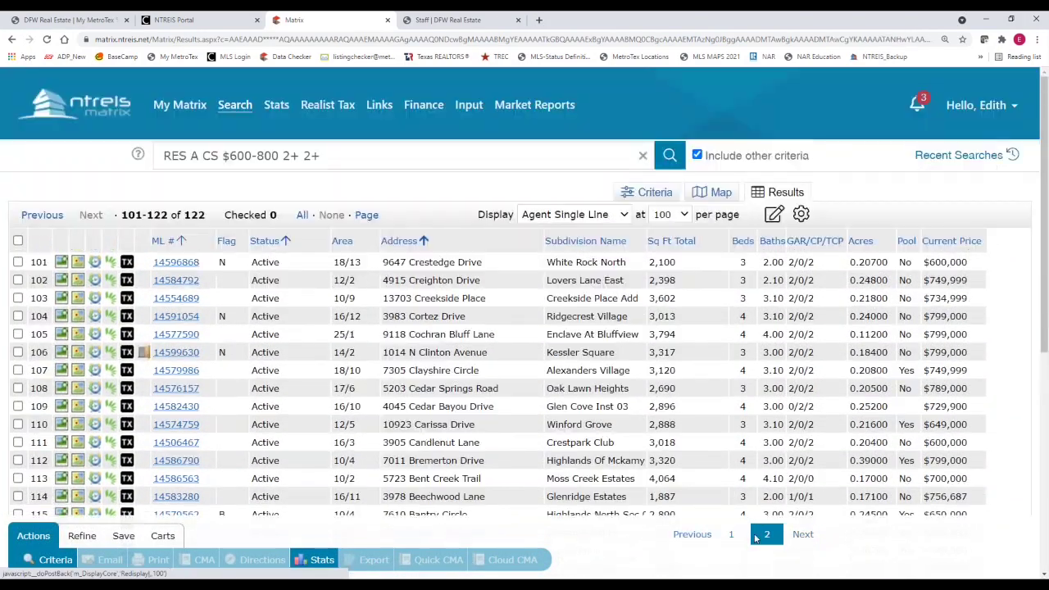
left_click_drag(1045, 270, 1045, 300)
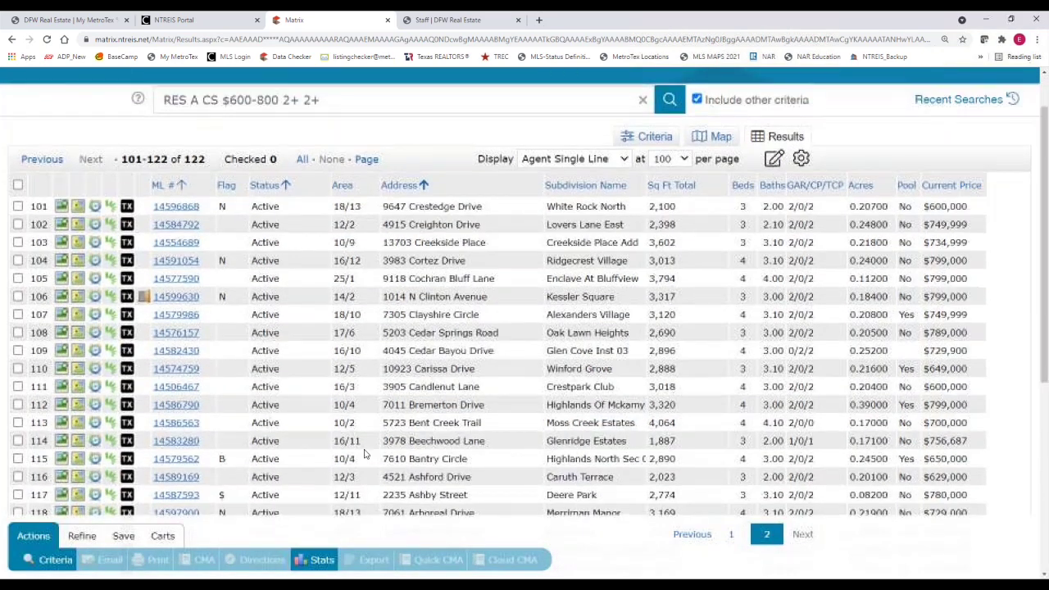
left_click(229, 461)
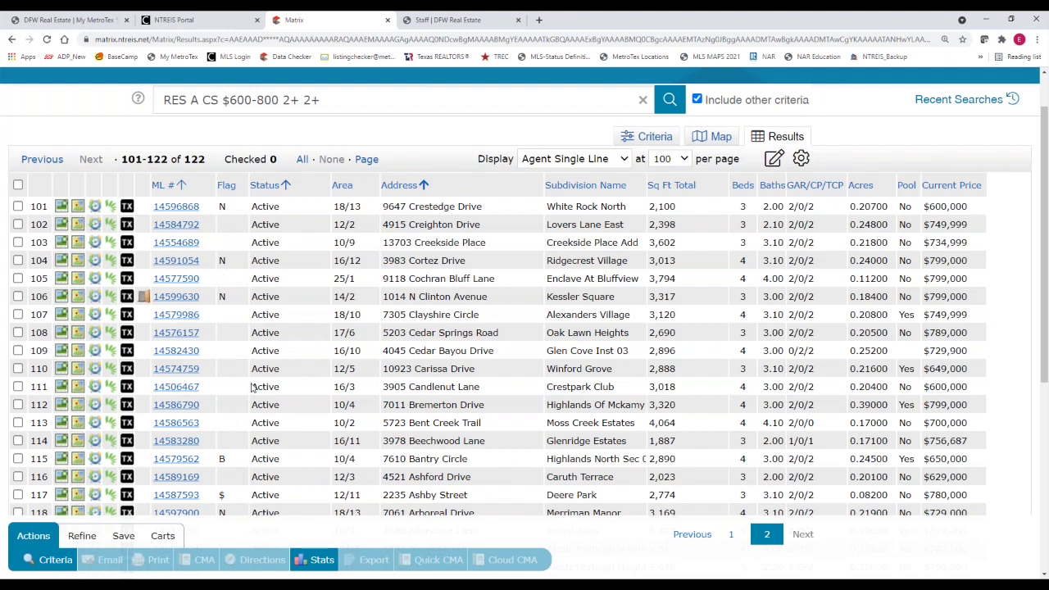
left_click(731, 534)
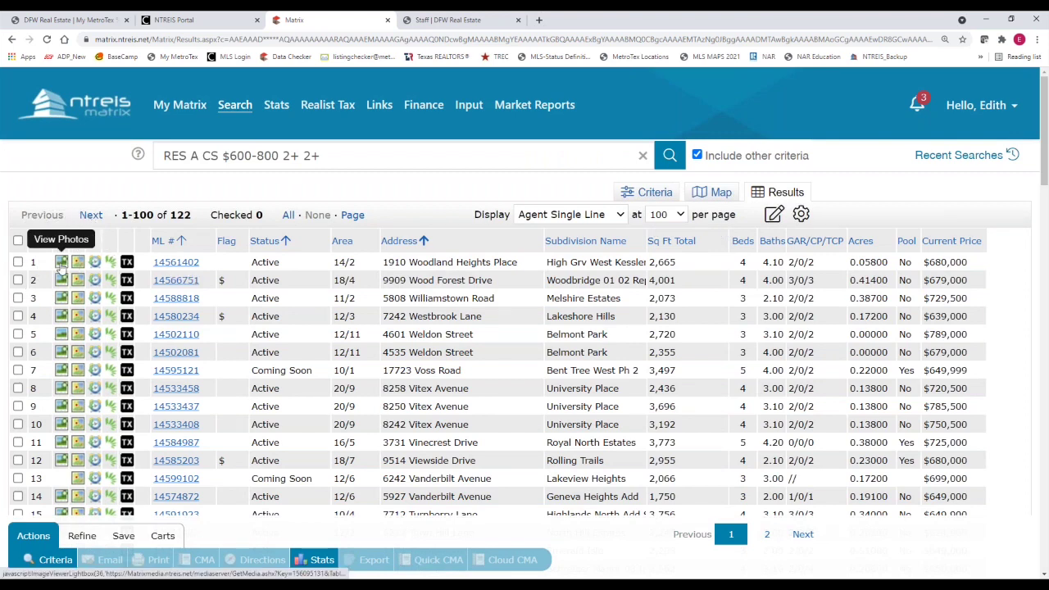
left_click(62, 263)
left_click(821, 331)
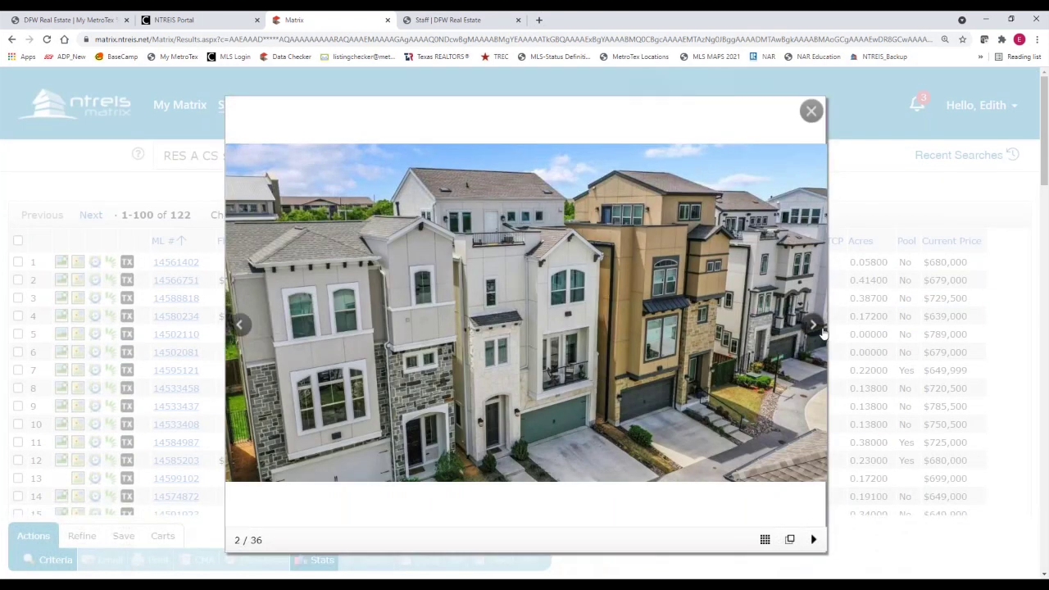
left_click(812, 326)
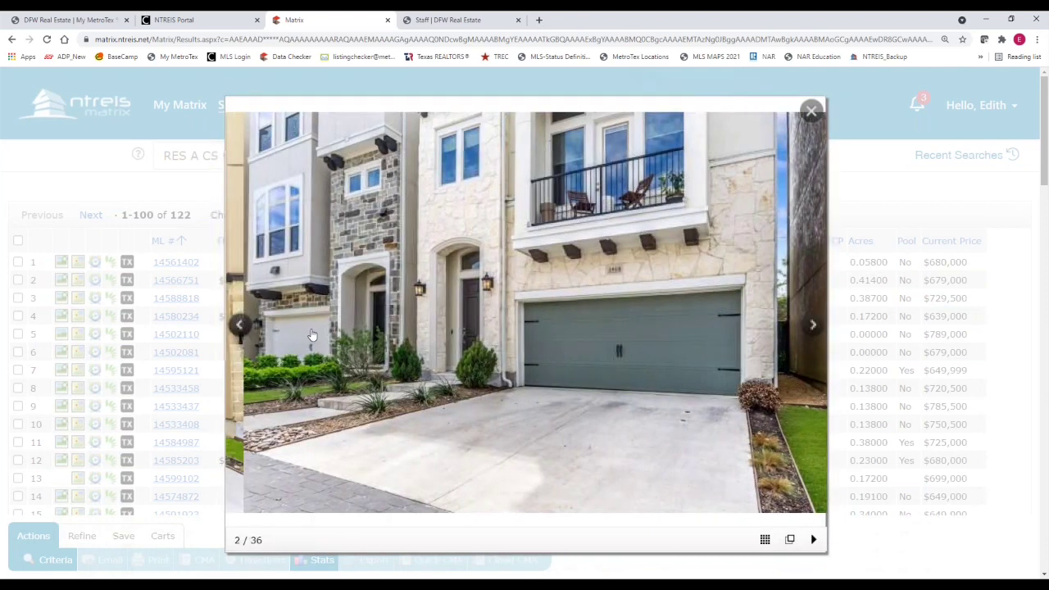
key("Left")
left_click(810, 111)
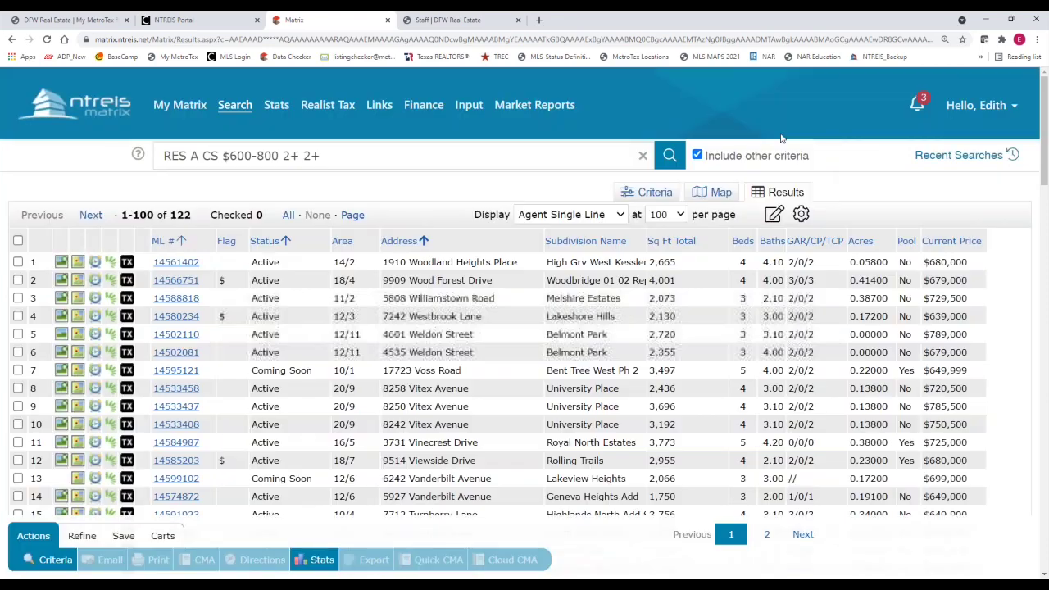
left_click(77, 263)
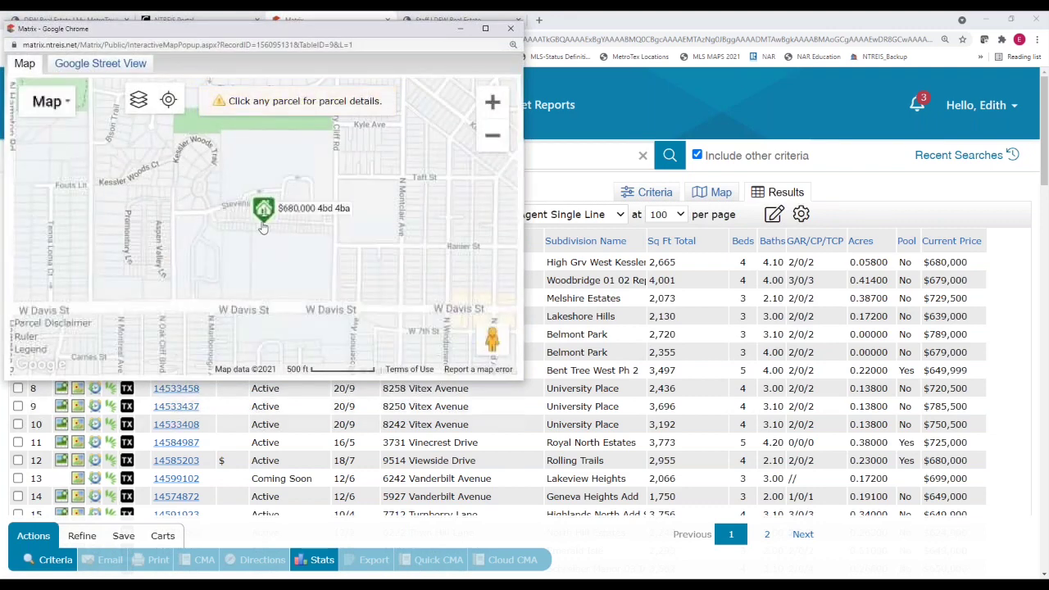
left_click(510, 27)
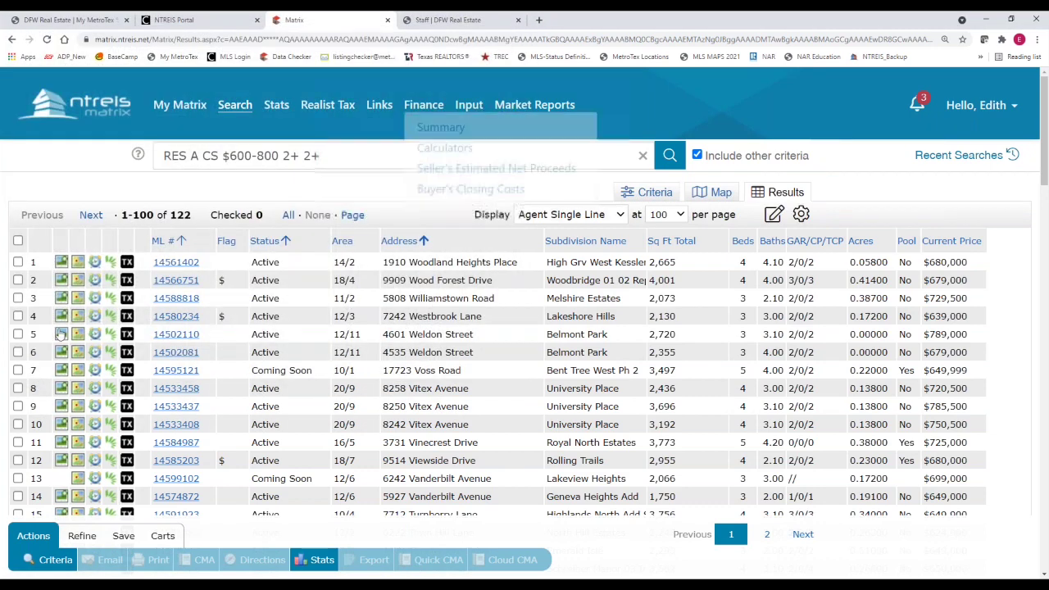
left_click(95, 262)
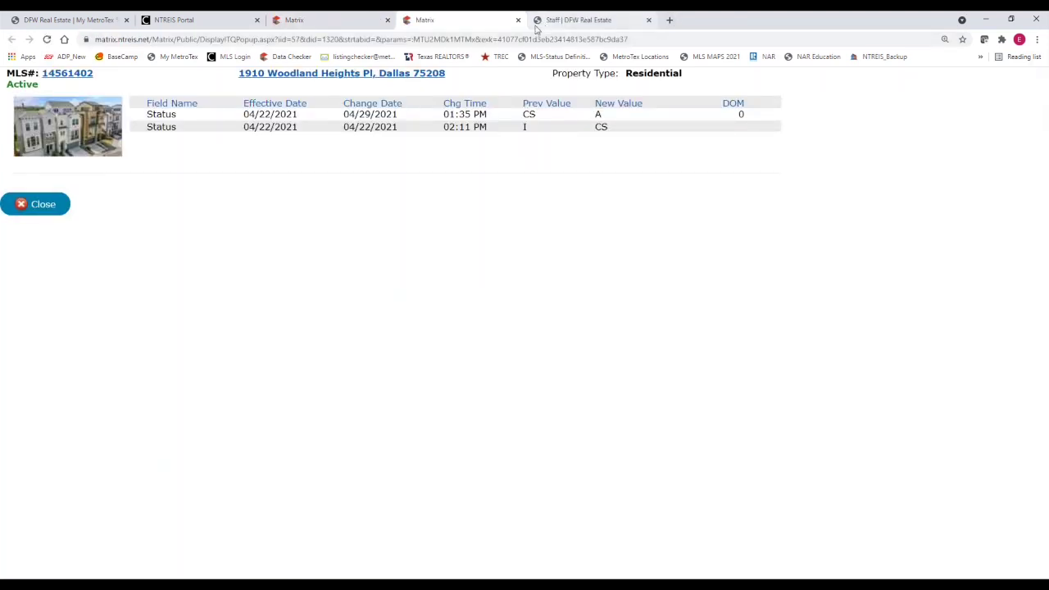
left_click(518, 19)
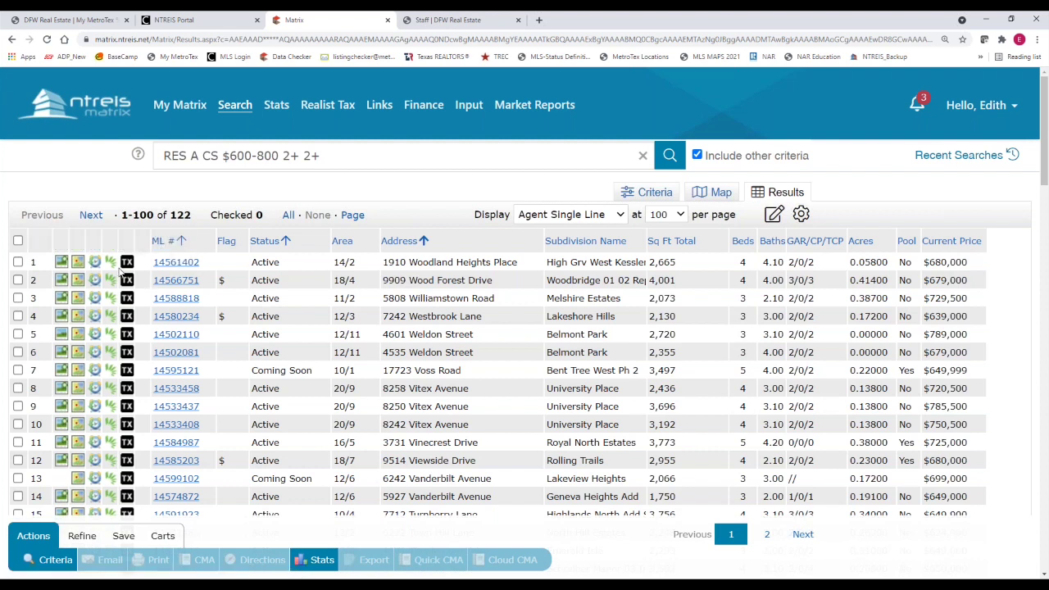
left_click(127, 265)
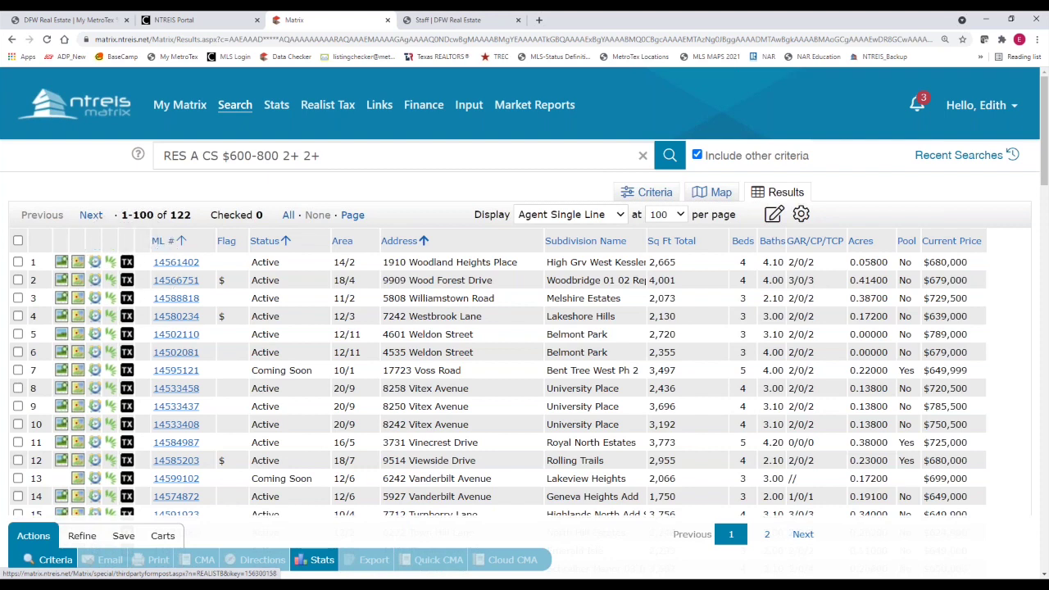
left_click(166, 242)
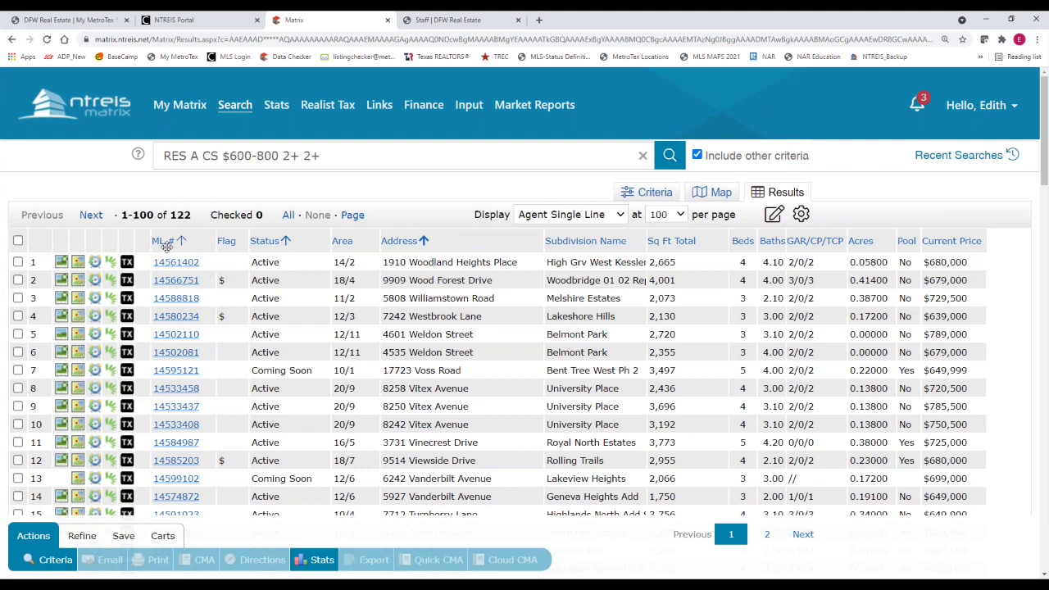
left_click(275, 272)
left_click(613, 256)
left_click(705, 256)
left_click(729, 257)
left_click(775, 251)
left_click(966, 241)
left_click(179, 242)
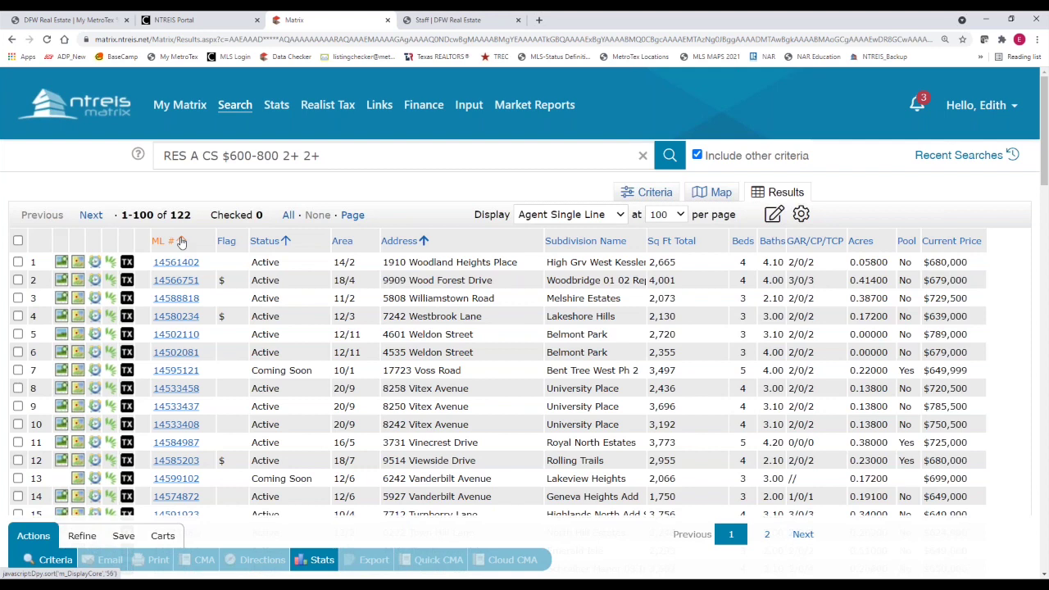
Sort by ML # both ways, then by Status, then by Address in descending order
left_click(181, 243)
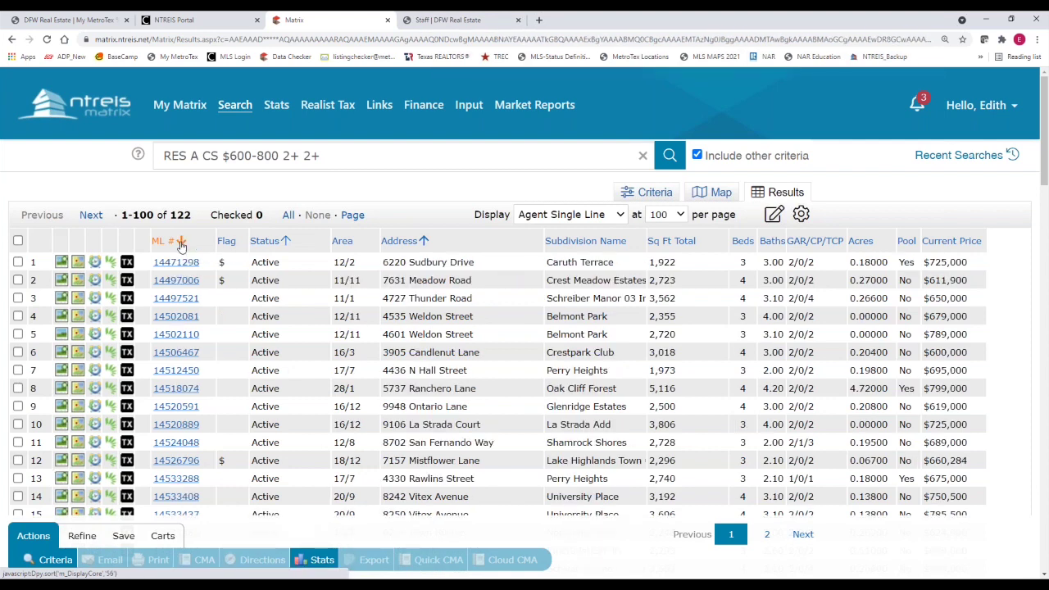
left_click(181, 244)
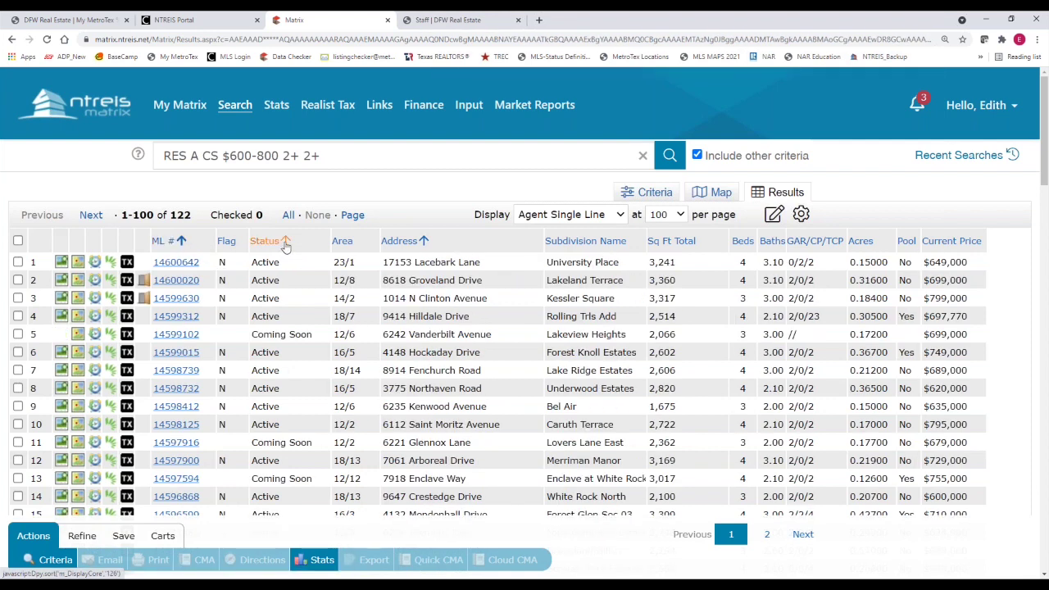
left_click(285, 244)
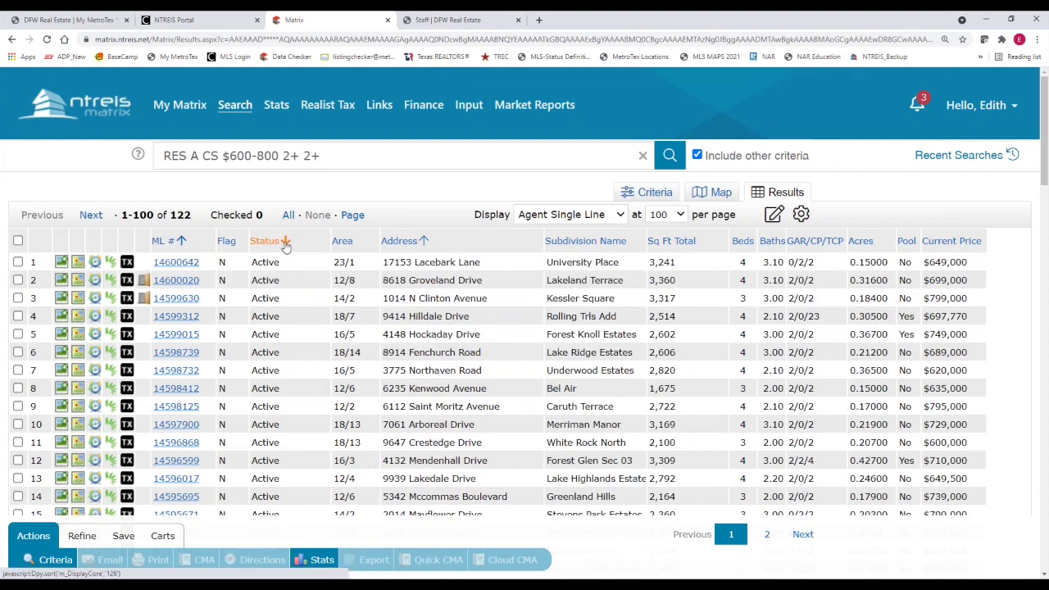
left_click(421, 243)
left_click(421, 242)
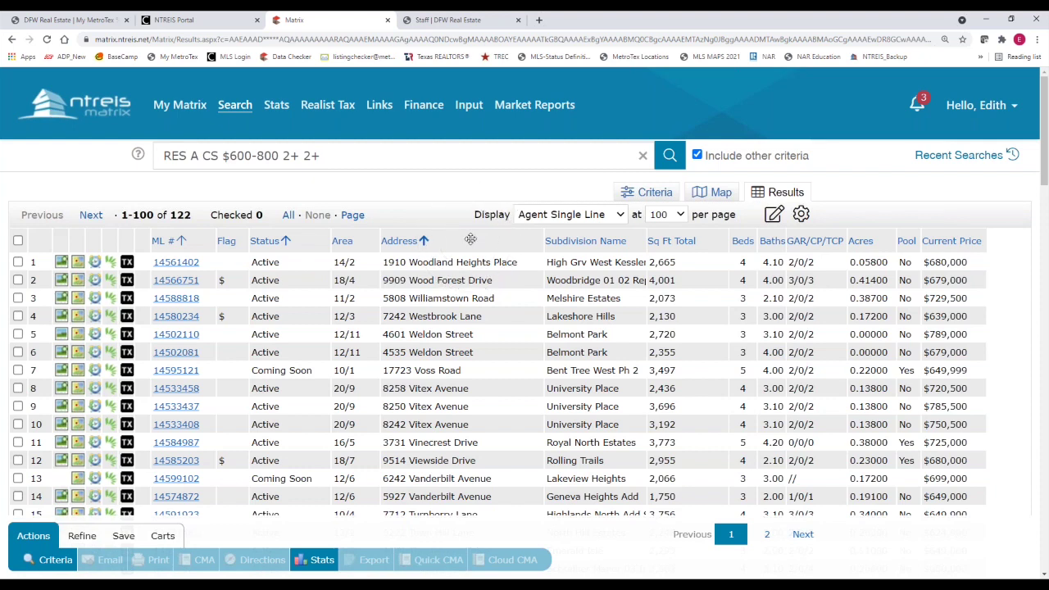
Insert the Zip Code column, found by searching 'zip', right after Address
left_click(470, 238)
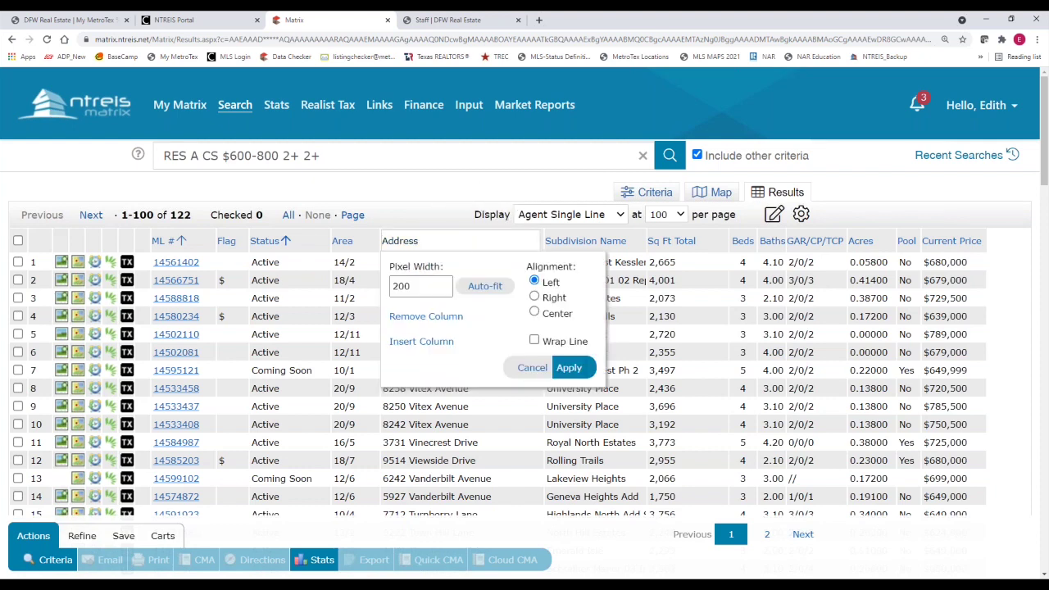
left_click(403, 350)
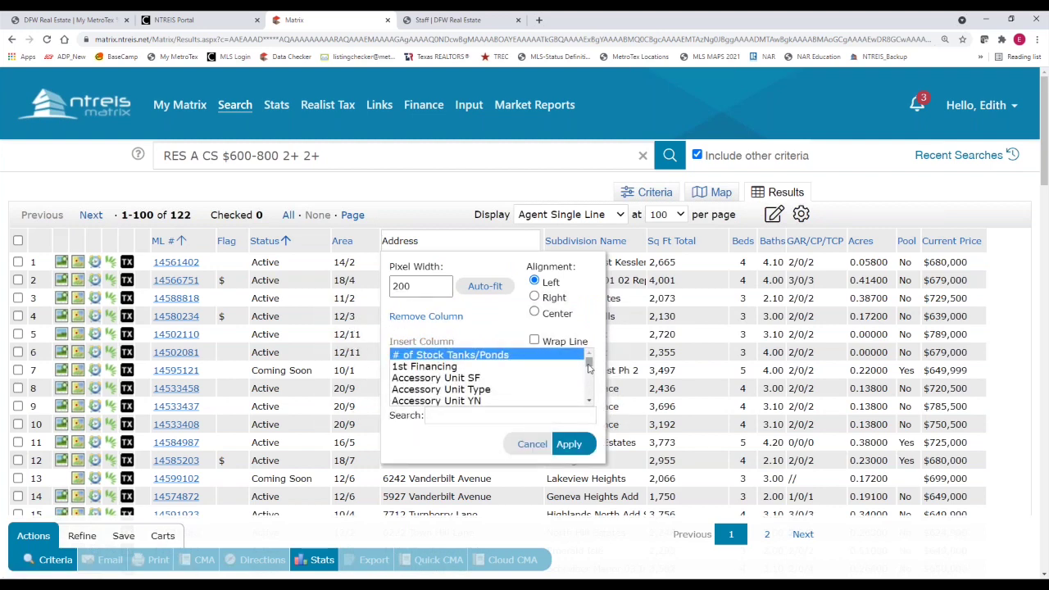
left_click_drag(588, 365, 590, 389)
left_click(435, 414)
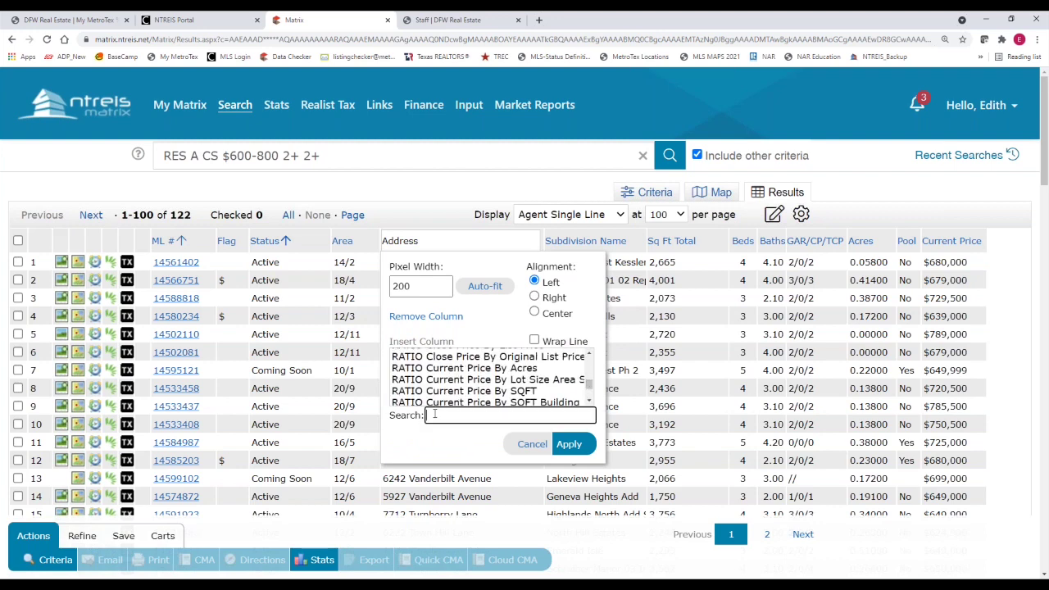
type("zip")
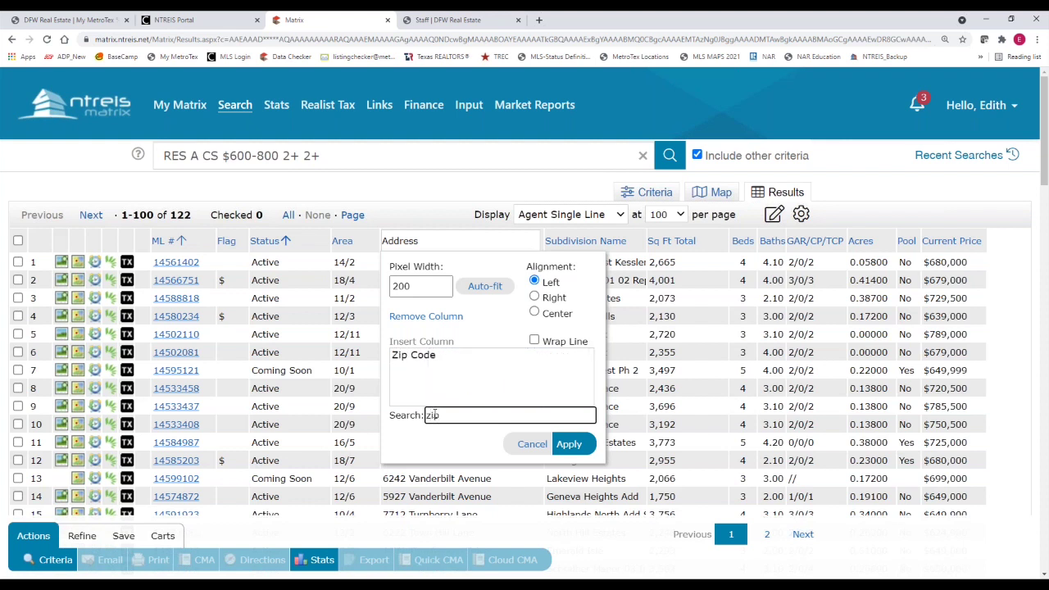
left_click(414, 357)
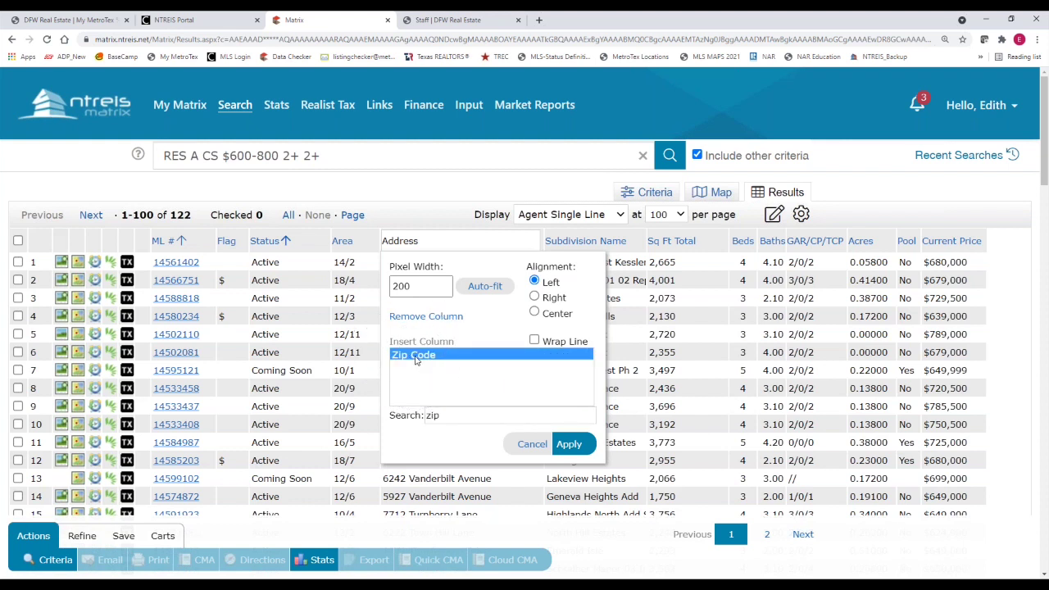
left_click(572, 446)
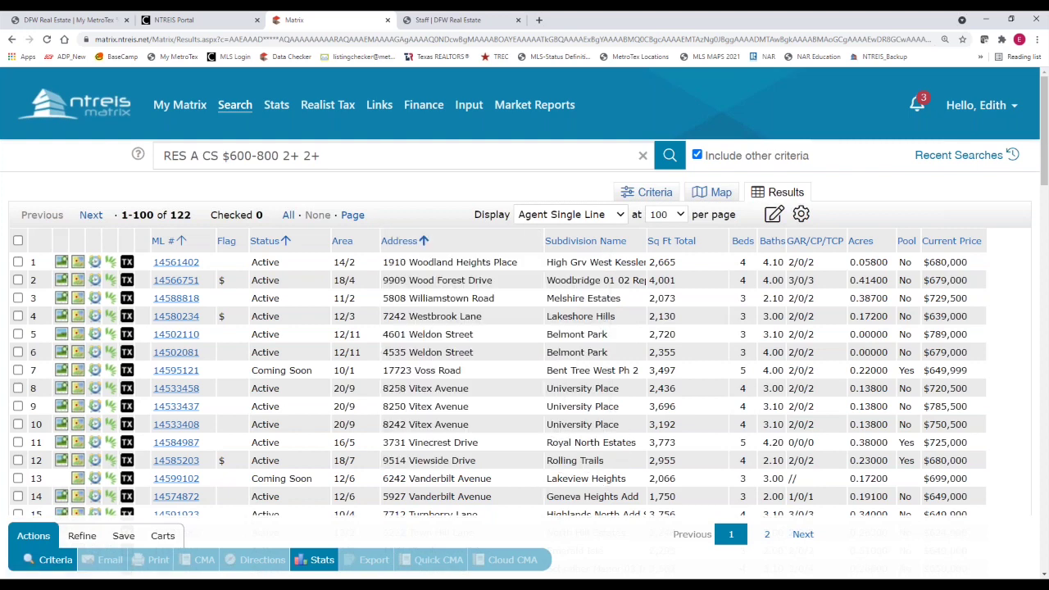
left_click(564, 248)
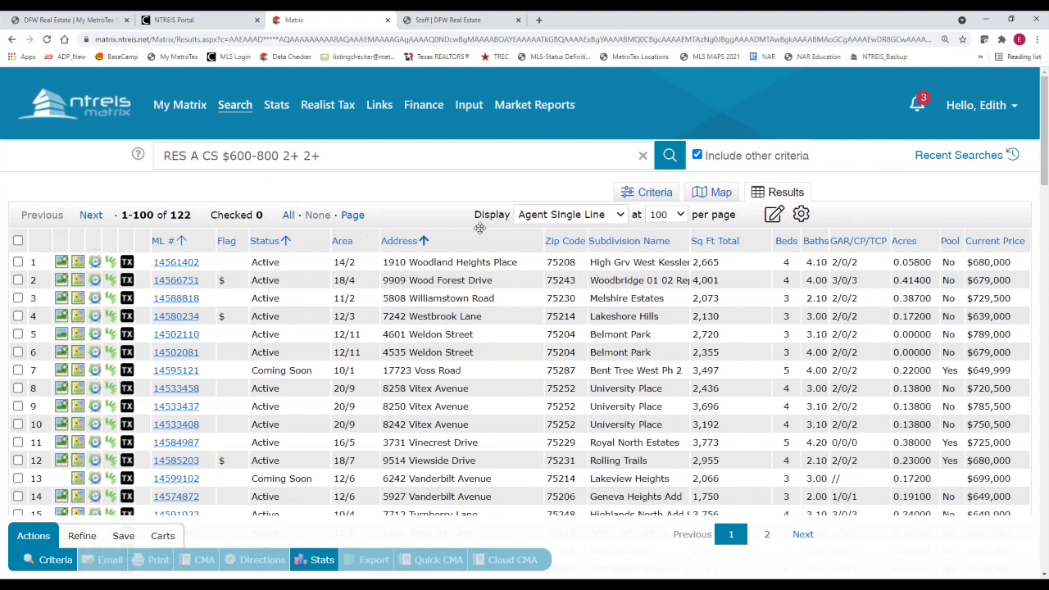
Save the current display, sort order and count per page as the search starting default
left_click(563, 218)
left_click(802, 215)
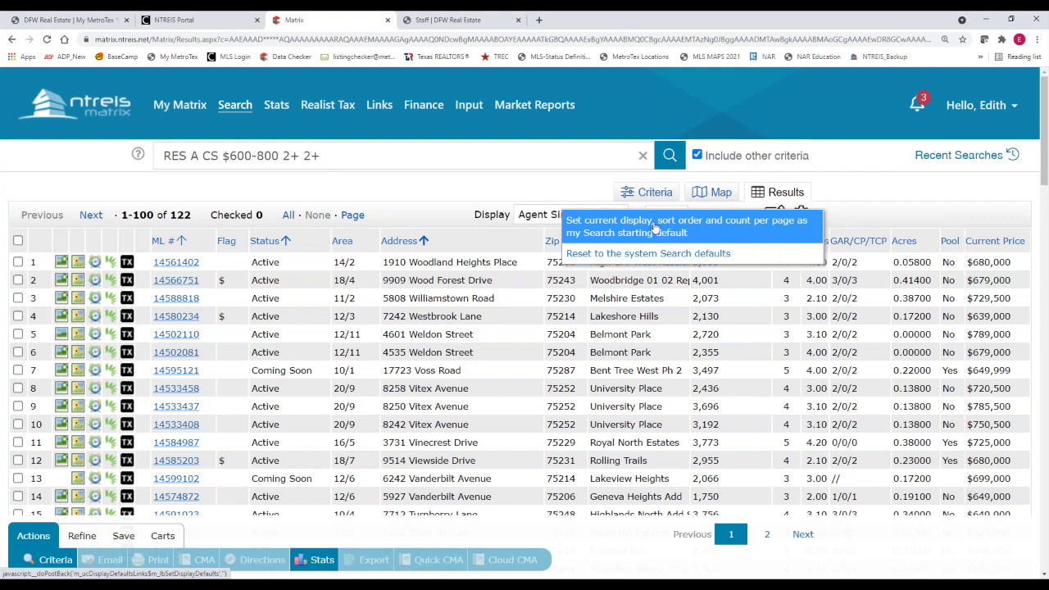
left_click(656, 230)
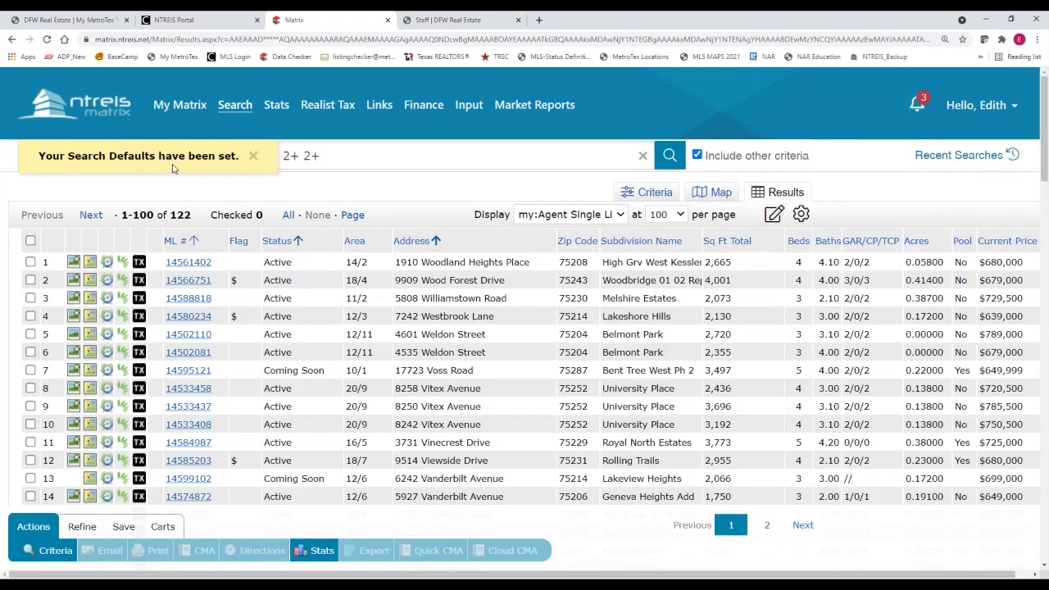
Keep the my:Agent Single Line display and reopen the Address column settings (200 px, left aligned)
left_click(172, 168)
left_click(621, 214)
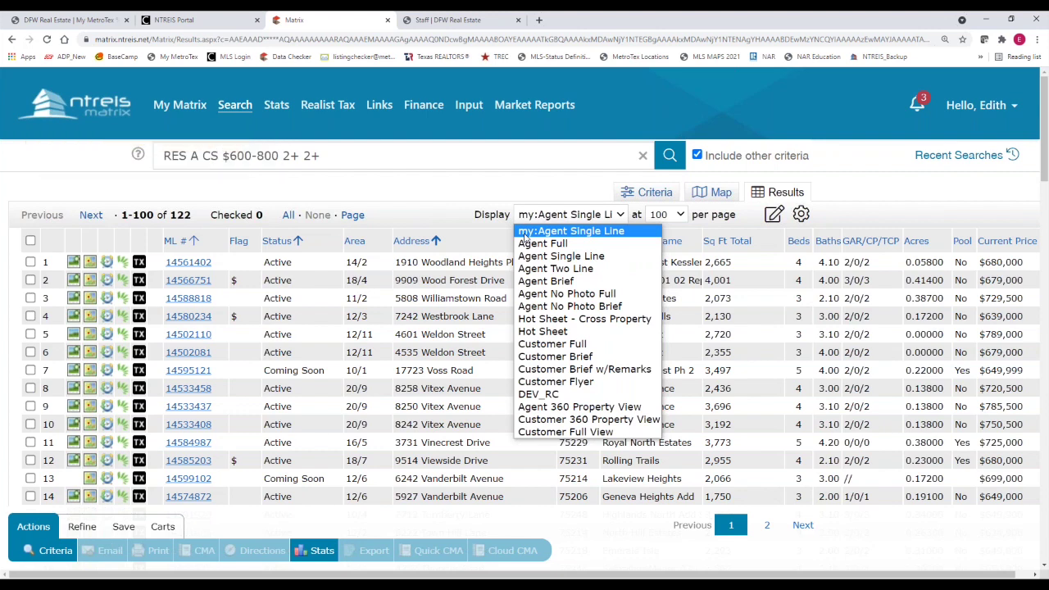
left_click(525, 235)
left_click(578, 254)
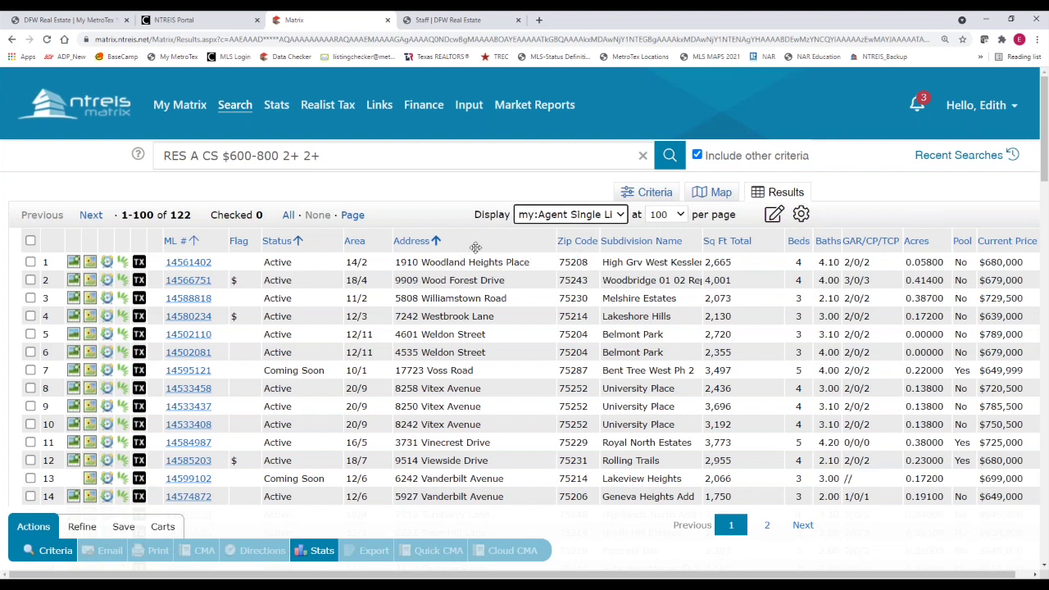
left_click(471, 241)
left_click(471, 241)
left_click(471, 241)
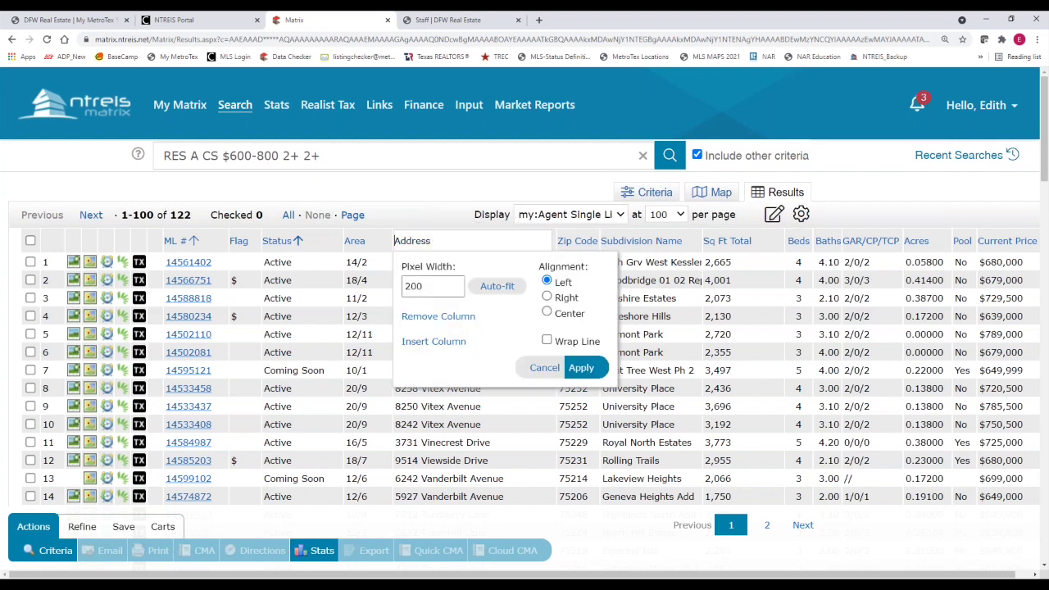
Insert the RATIO Current Price By SQFT column right after Address, found by searching 'sqft'
left_click(434, 341)
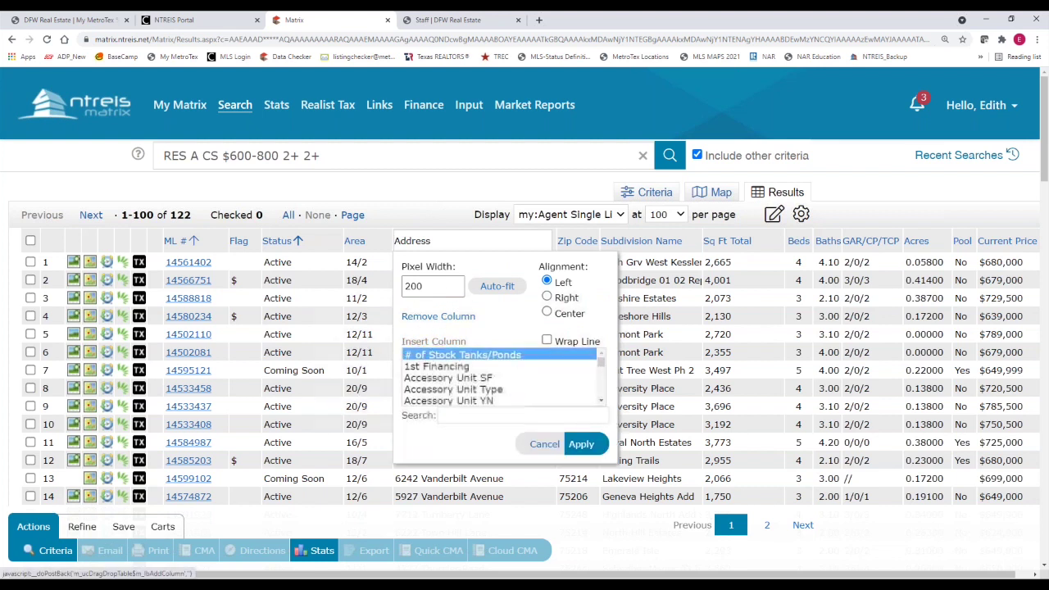
left_click(476, 417)
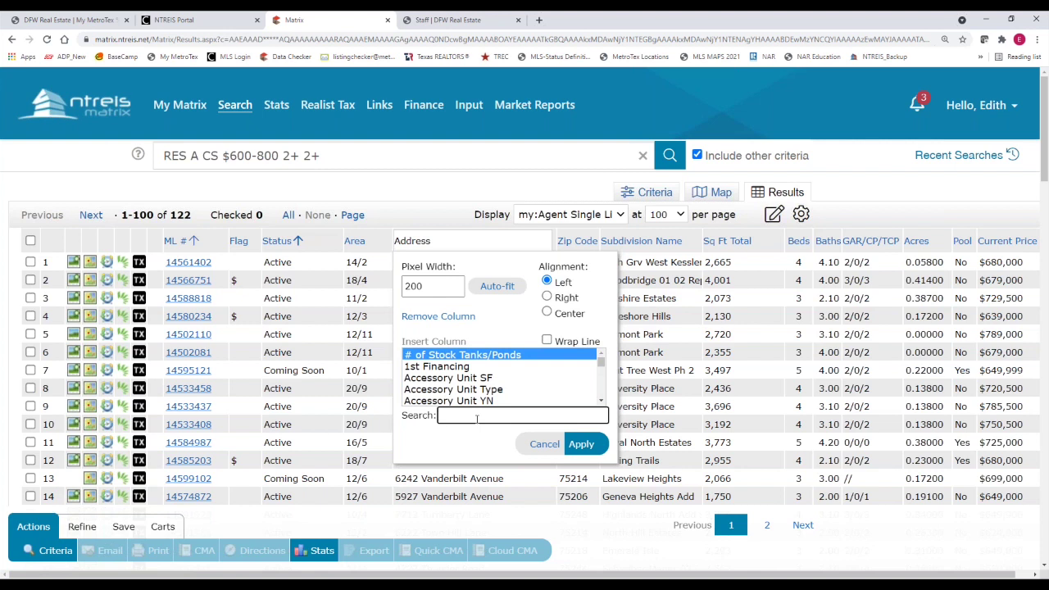
type("sqft")
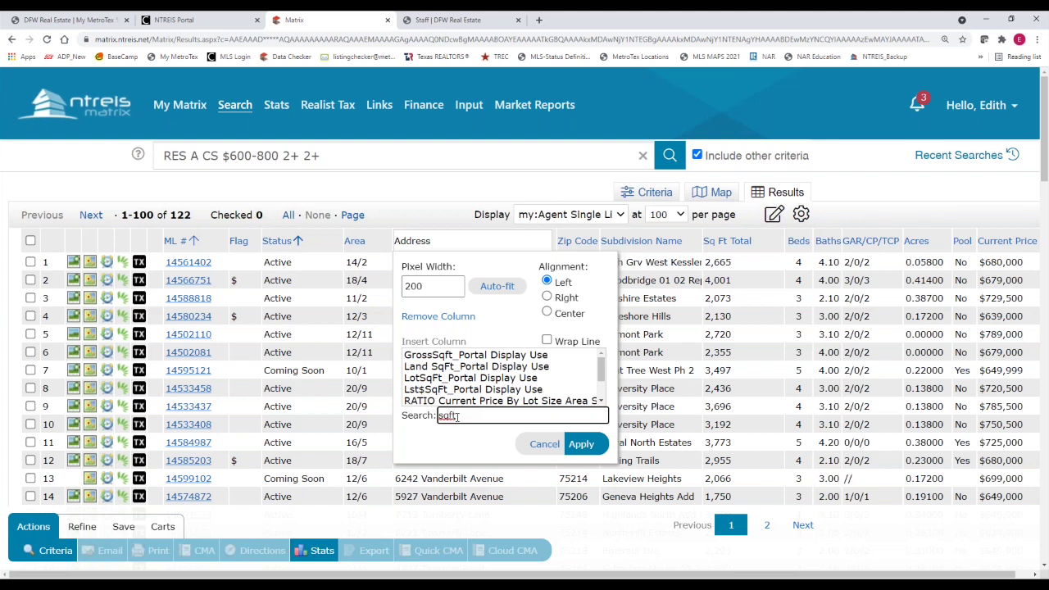
left_click_drag(458, 415, 439, 418)
left_click_drag(600, 369, 593, 404)
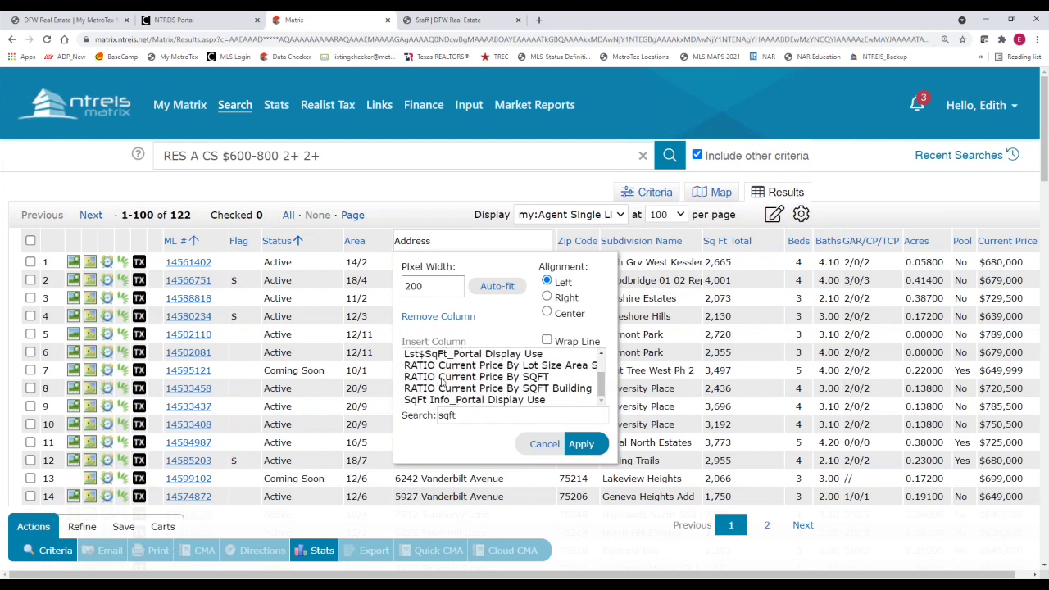
left_click(442, 379)
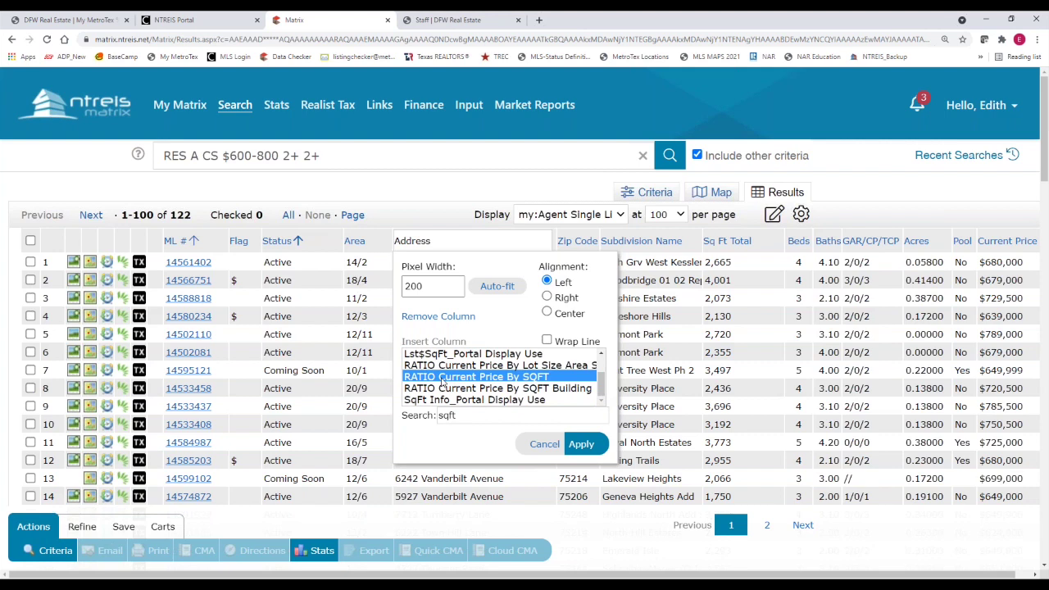
left_click(584, 449)
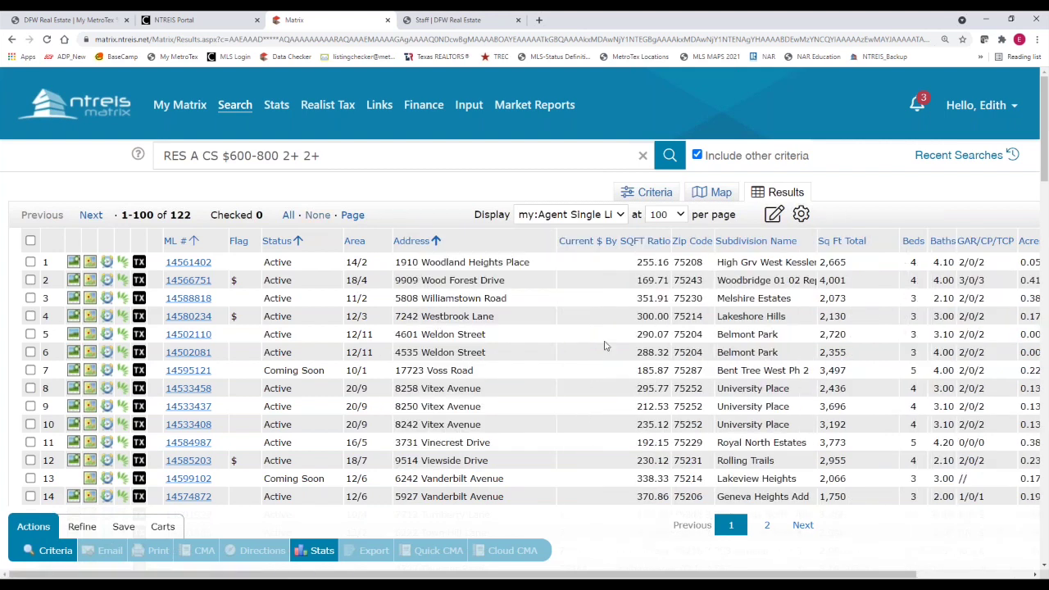
left_click_drag(641, 575, 752, 576)
left_click(482, 241)
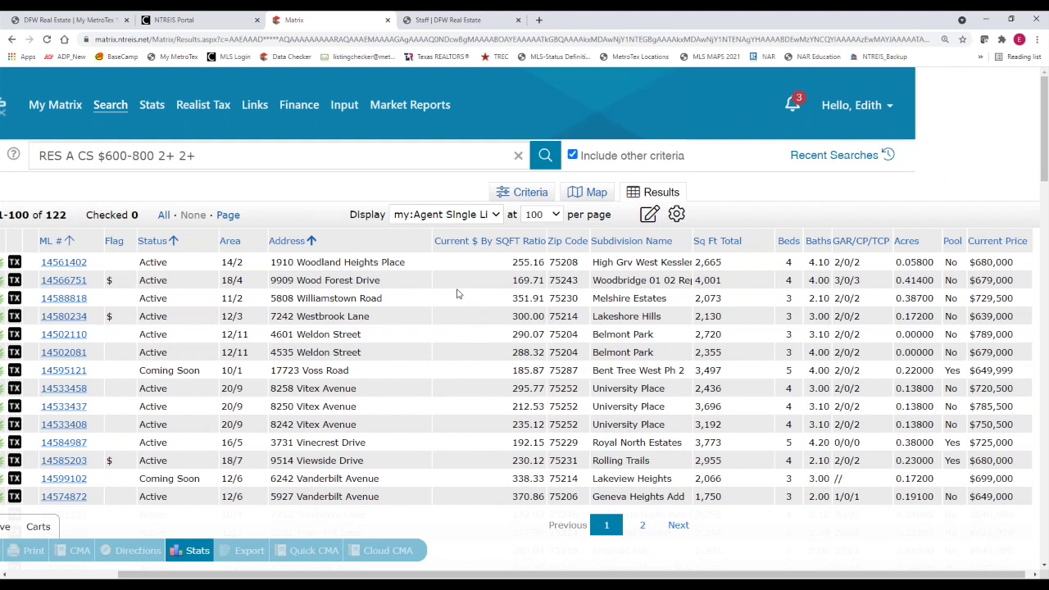
Move the Zip Code column to follow Subdivision Name
left_click(564, 241)
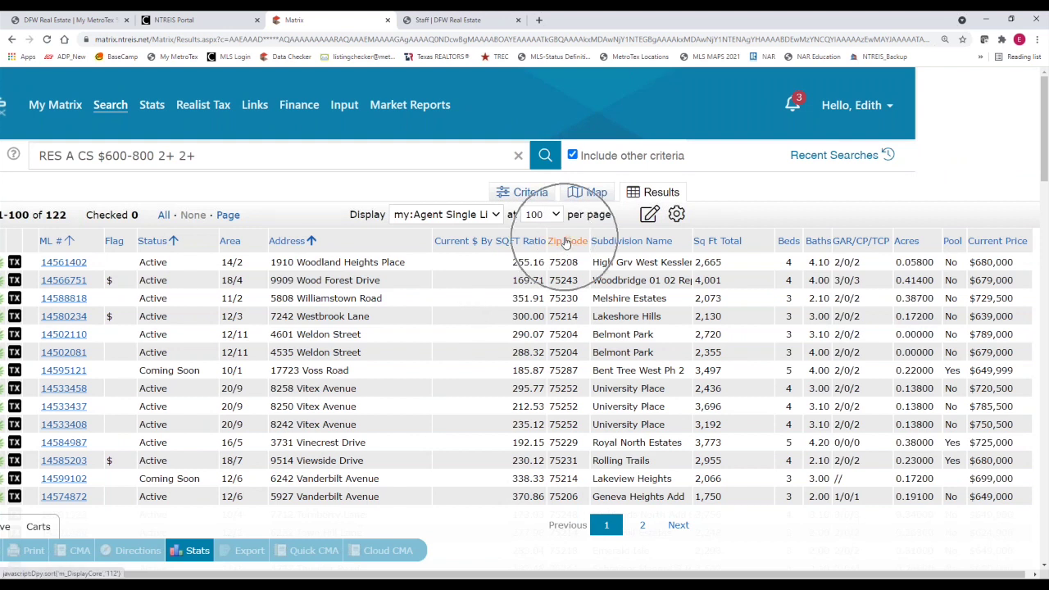
left_click(702, 240)
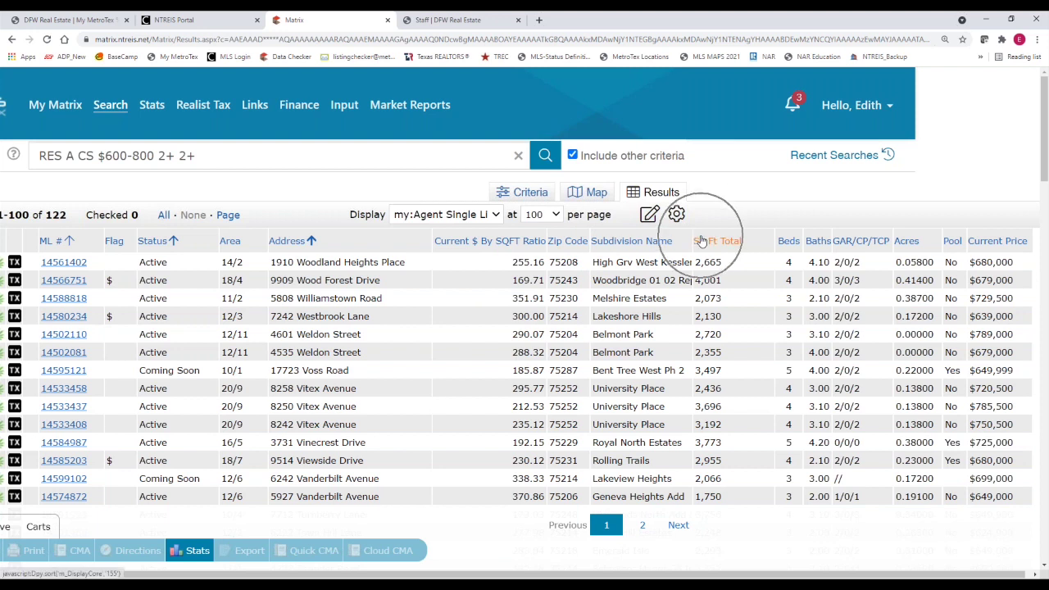
left_click(565, 233)
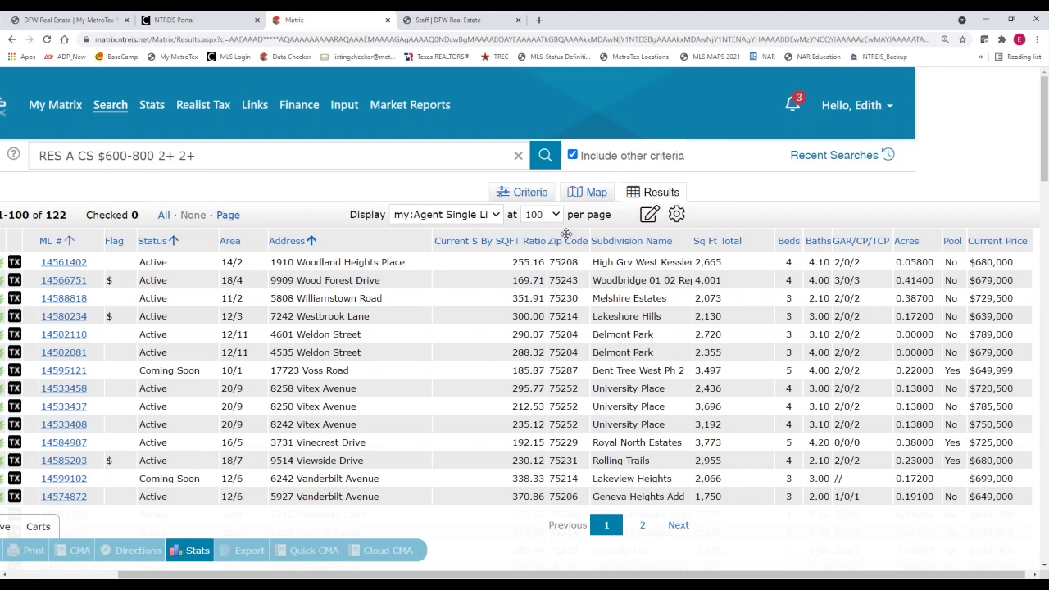
left_click_drag(565, 233, 672, 243)
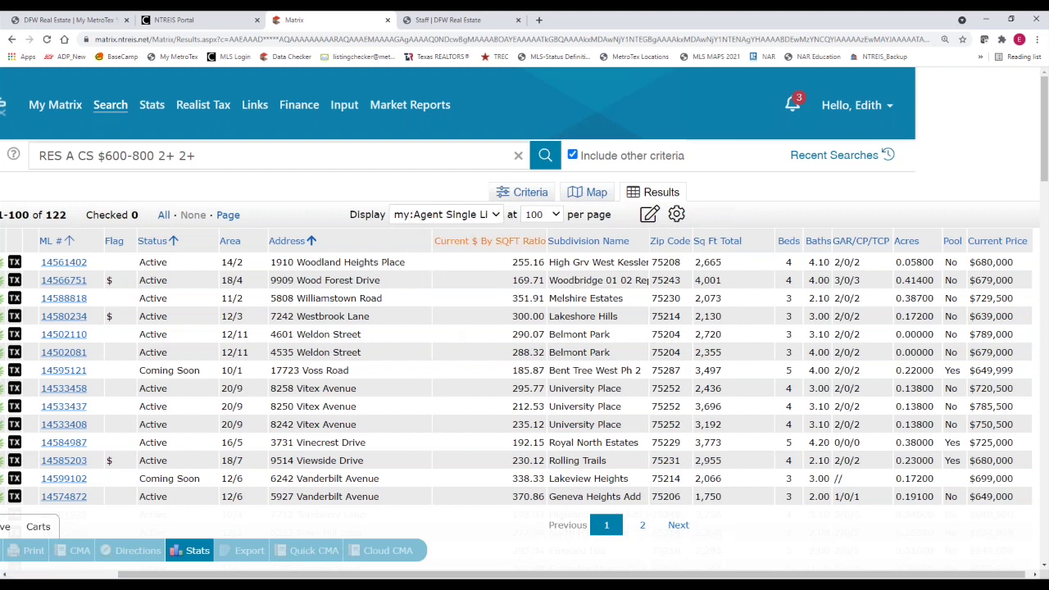
Move the Current $ By SQFT Ratio column after Sq Ft Total, just before Beds
left_click(755, 240)
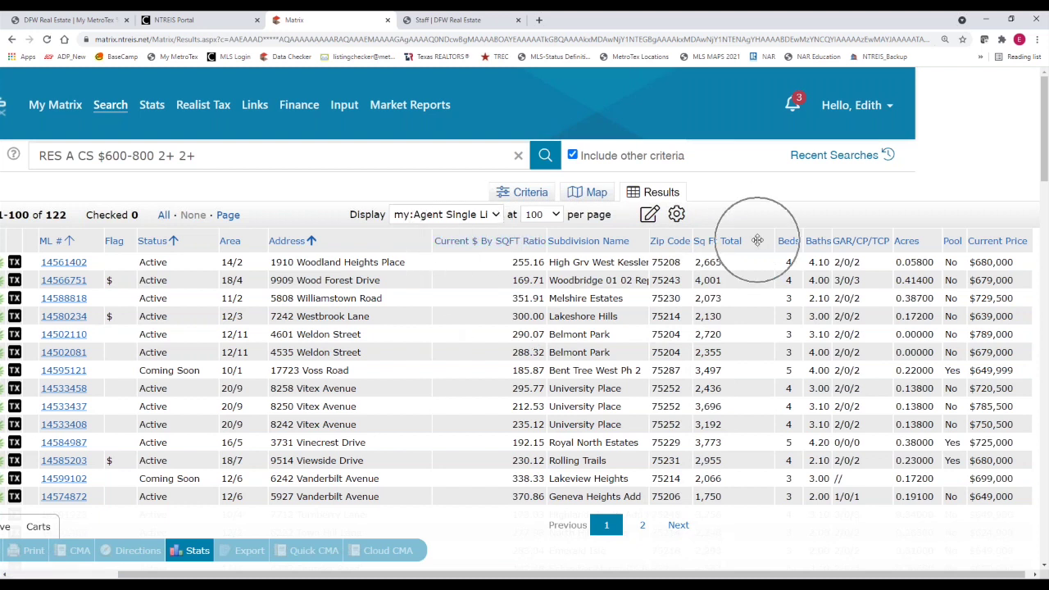
left_click(463, 232)
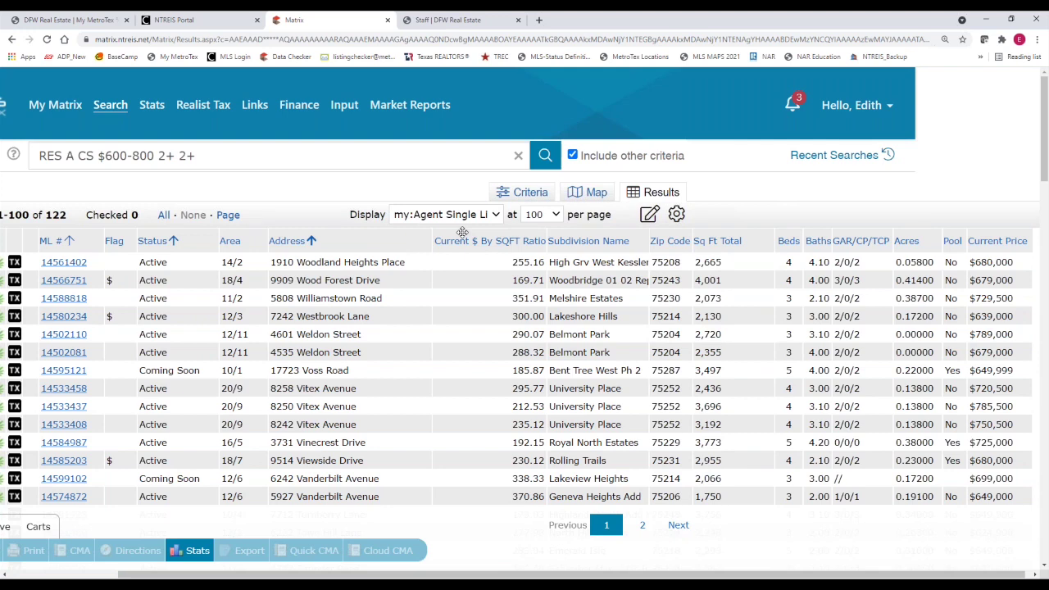
left_click_drag(463, 232, 697, 241)
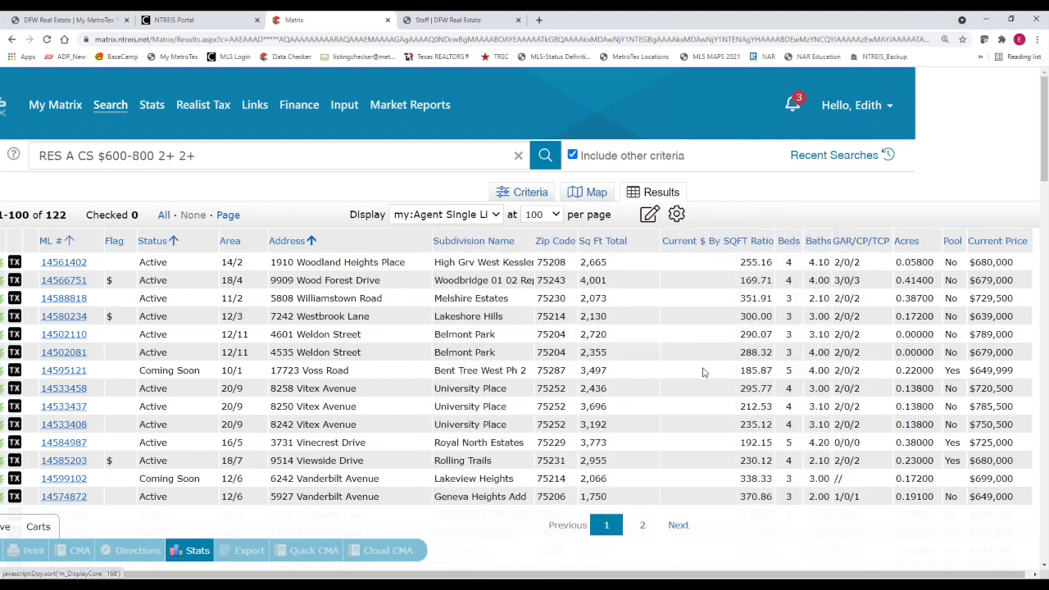
left_click_drag(758, 576, 764, 576)
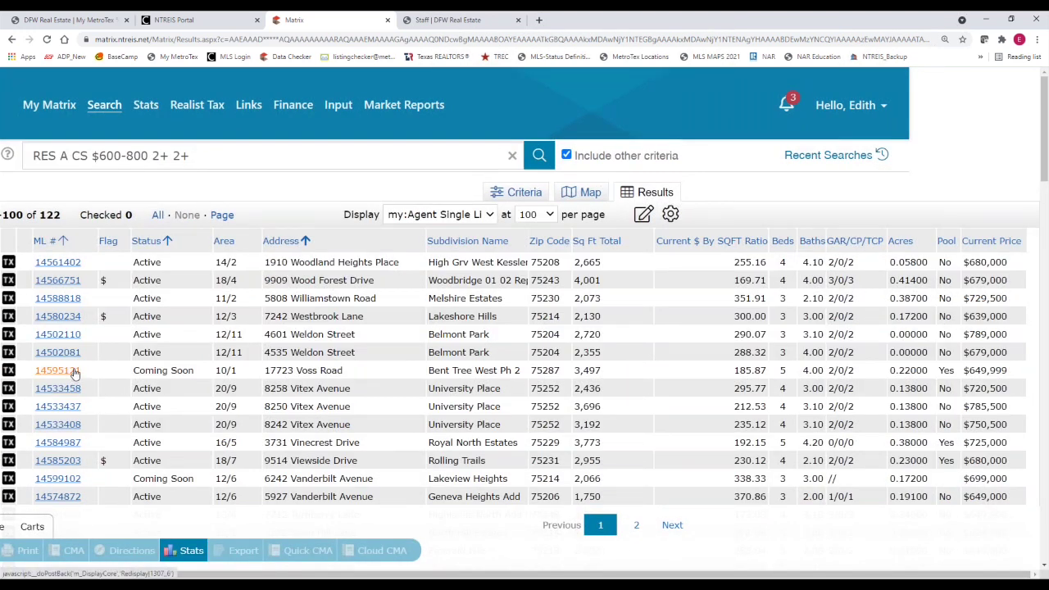
left_click(701, 234)
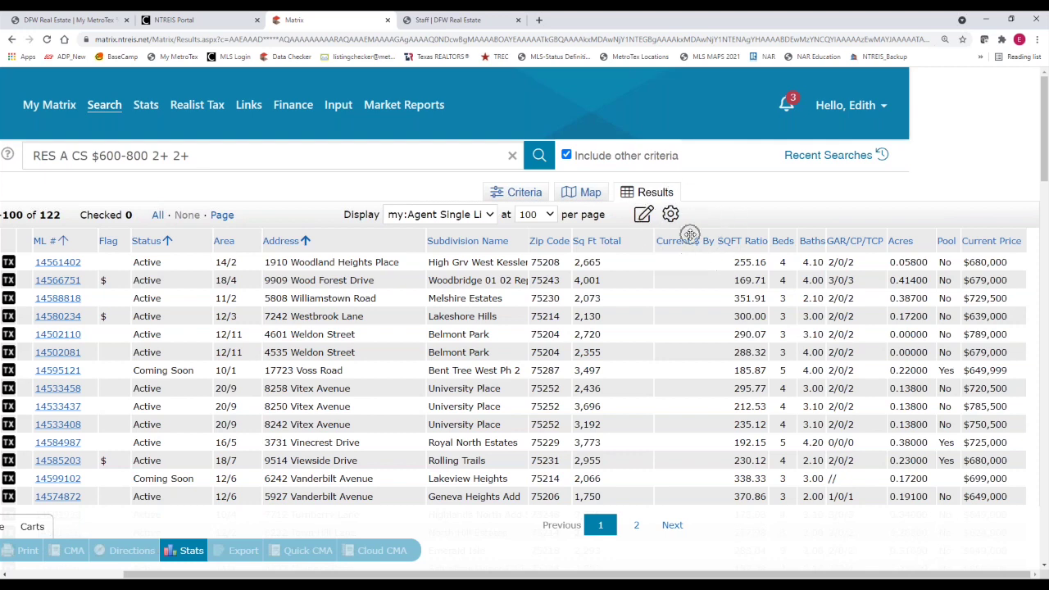
Rename the ratio column heading to '$ By SQFT' and drag its edge to narrow it
left_click(691, 235)
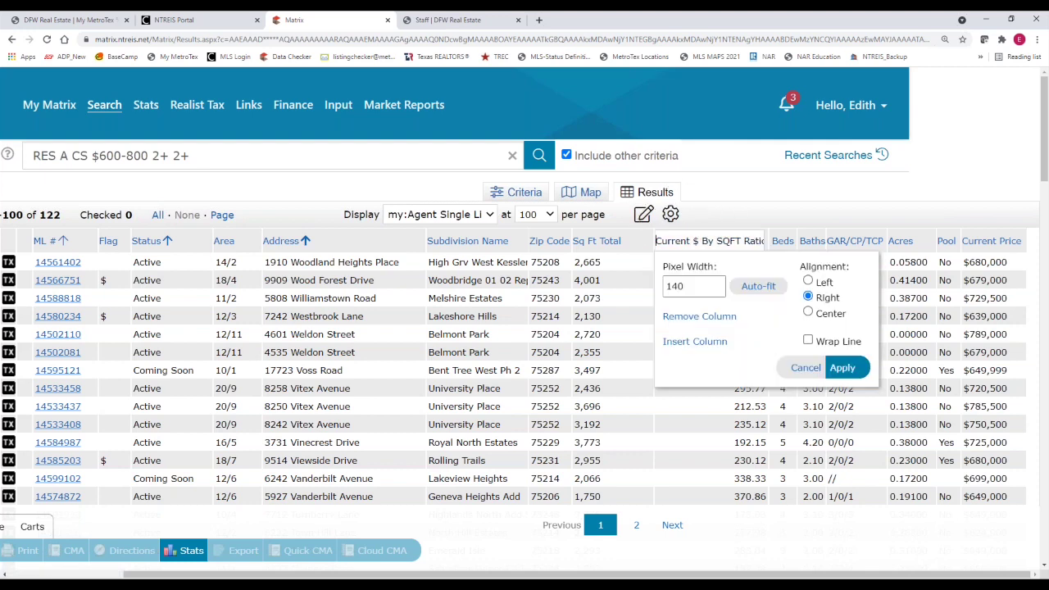
mouse_move(658, 242)
left_mouse_down()
mouse_move(677, 242)
mouse_move(660, 241)
left_mouse_up()
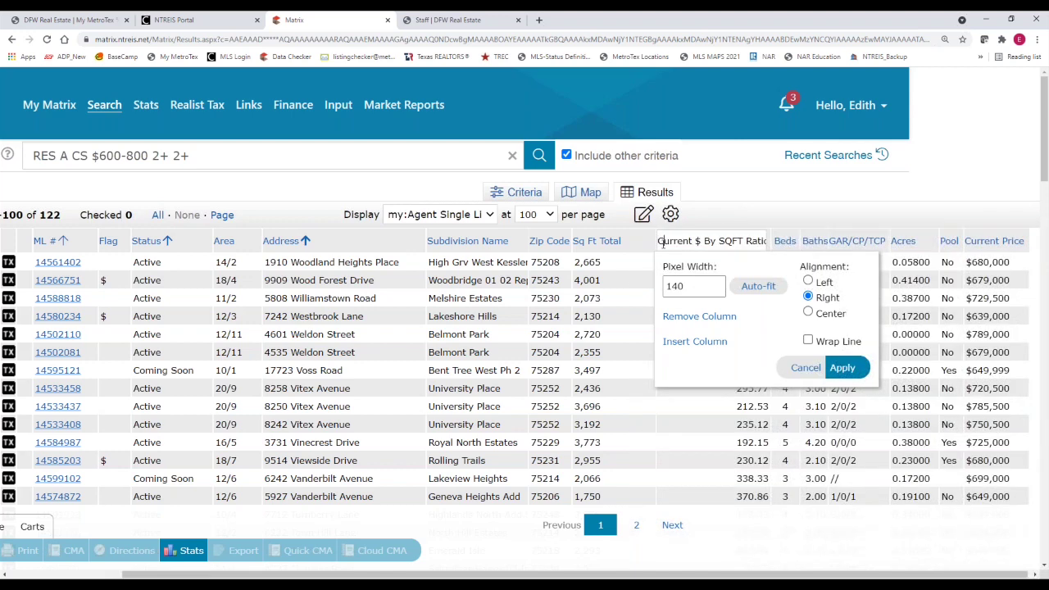
key("Delete")
key("Delete")
key("Delete")
key("Delete")
key("Delete")
key("Delete")
key("BackSpace")
key("BackSpace")
key("BackSpace")
key("BackSpace")
key("BackSpace")
key("BackSpace")
left_click(843, 367)
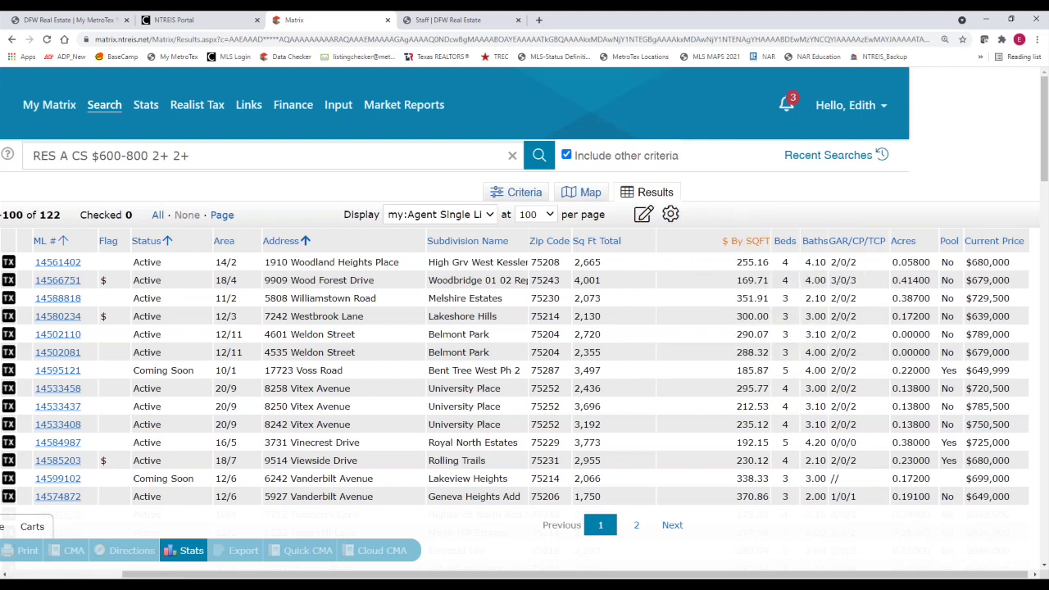
left_click(771, 232)
left_click_drag(770, 237, 805, 251)
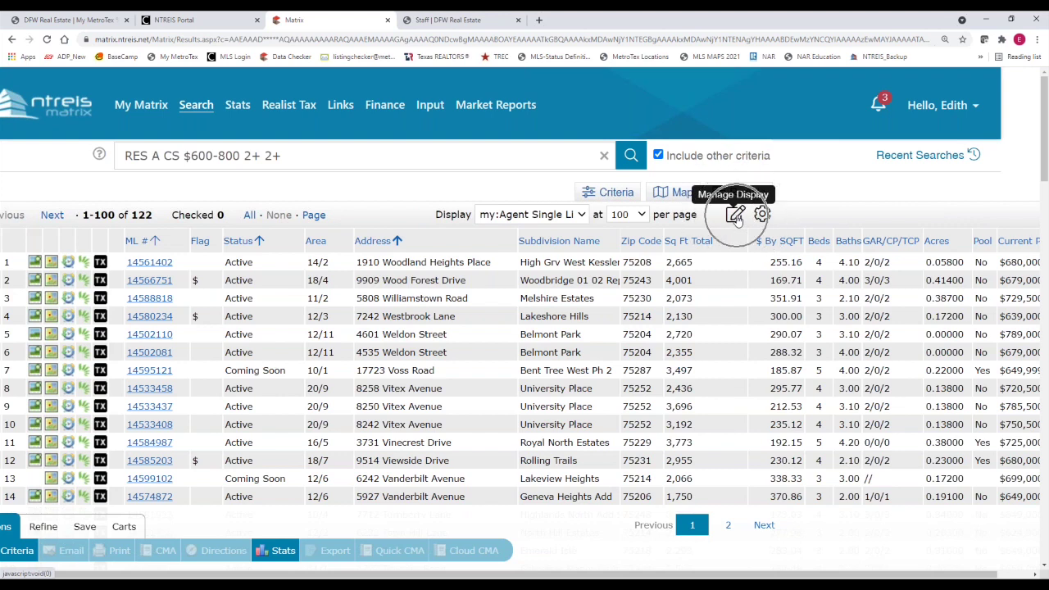
Save the display as a copy named 'Agent Single Line_Zip_$ by sqft'
left_click(736, 215)
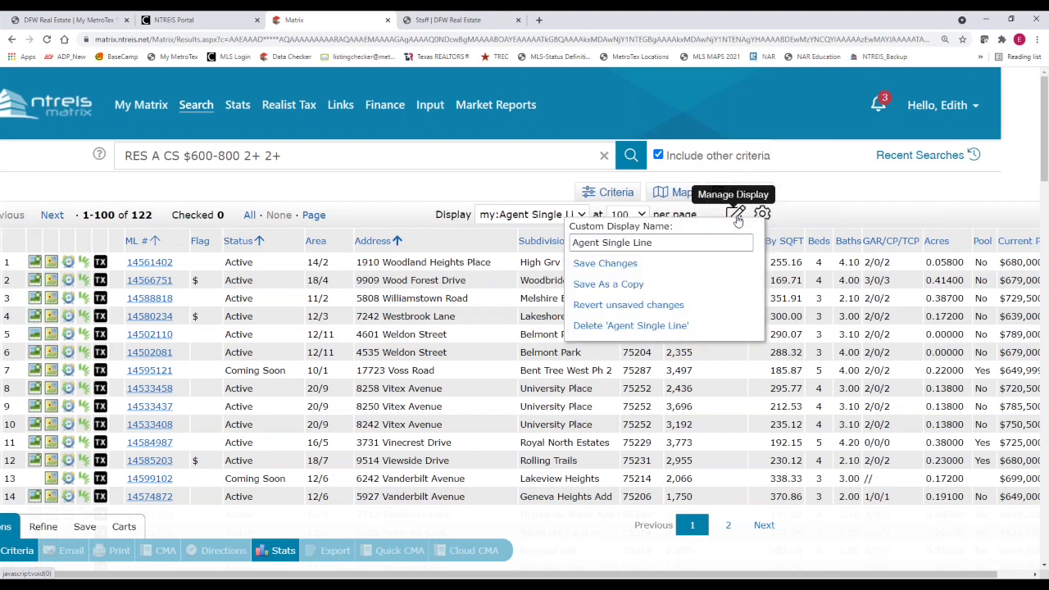
left_click(676, 244)
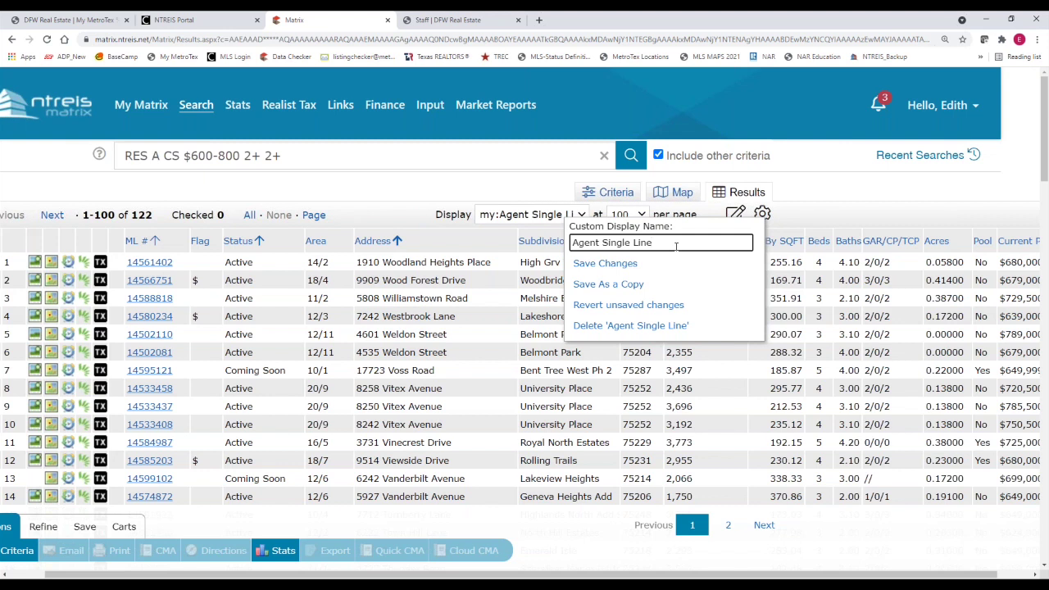
type("_")
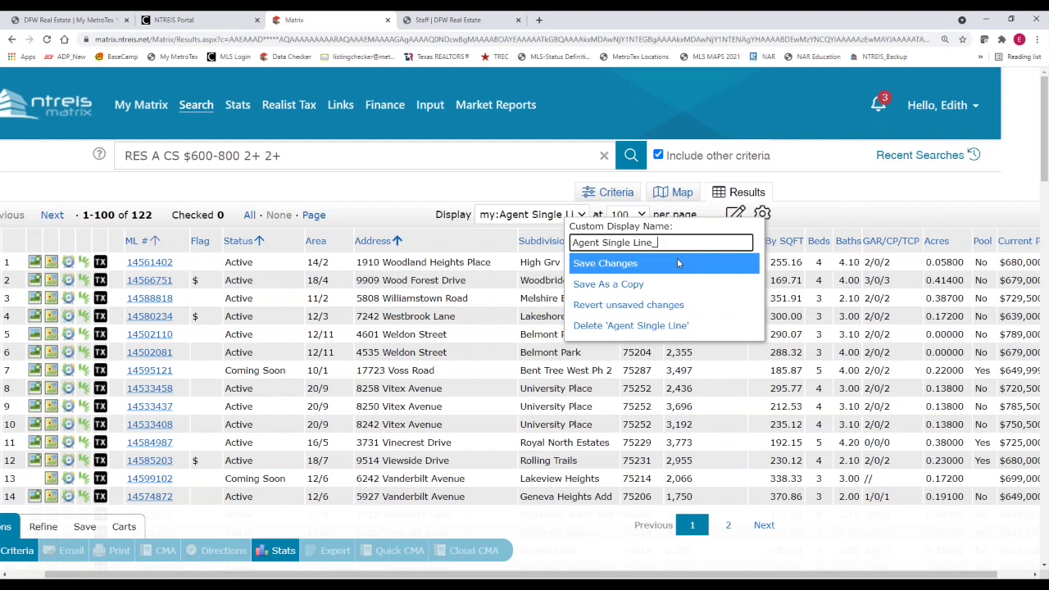
type("Zip_$ sqft")
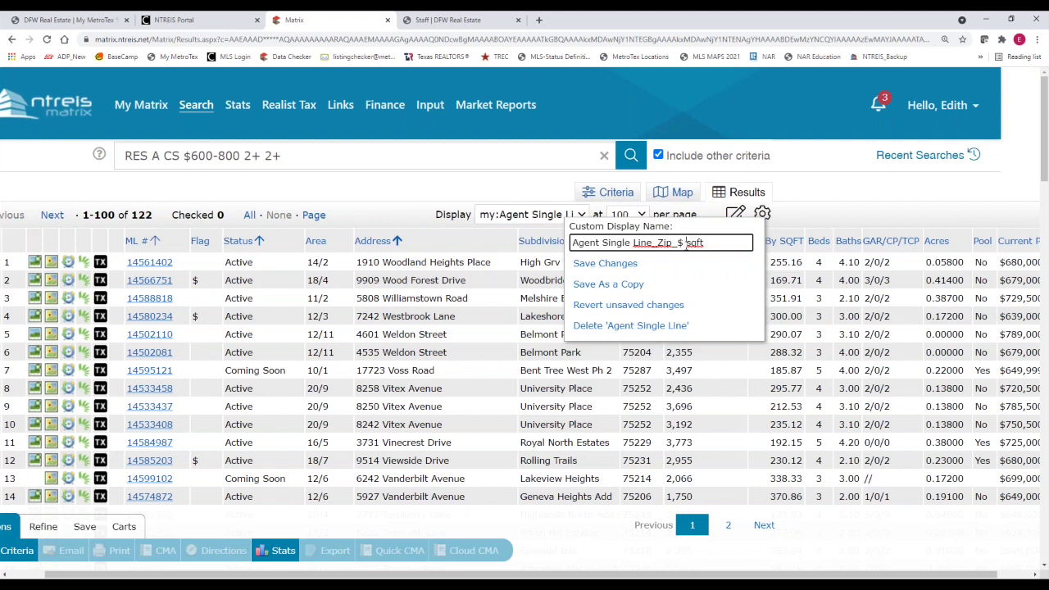
type("by")
left_click(633, 285)
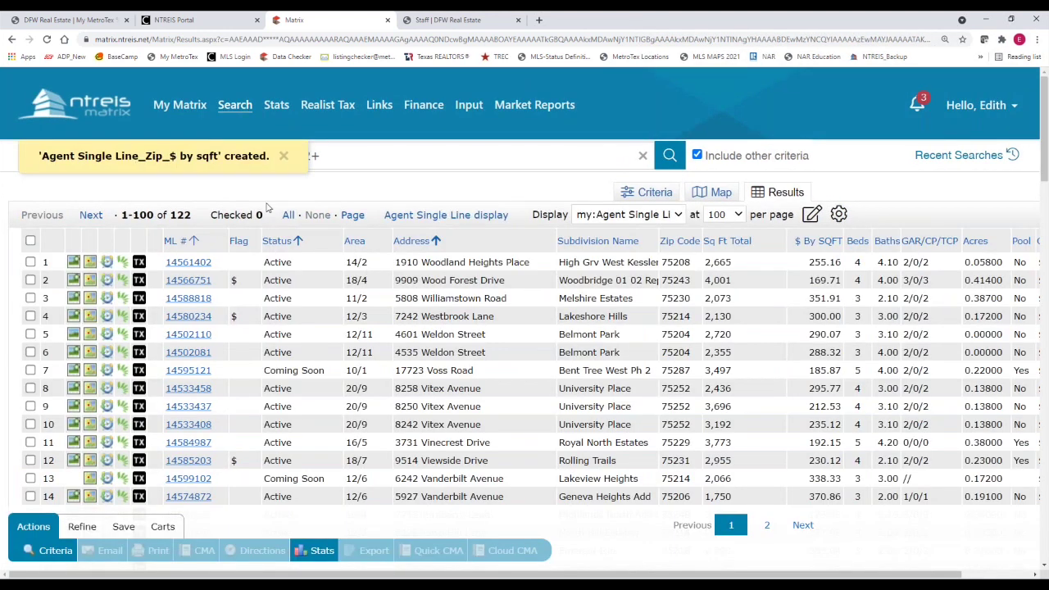
left_click(679, 217)
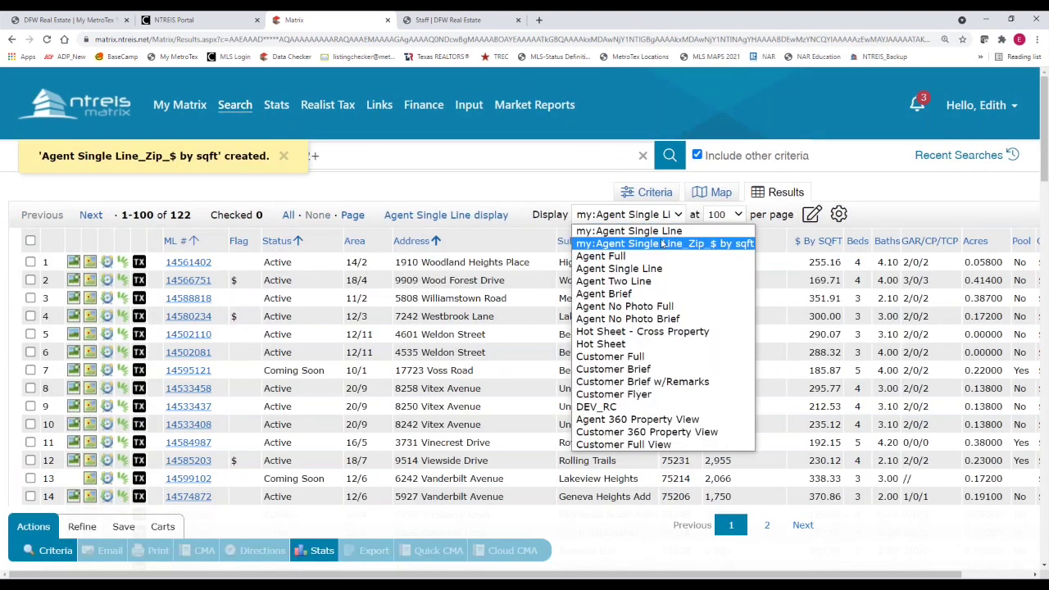
left_click(661, 234)
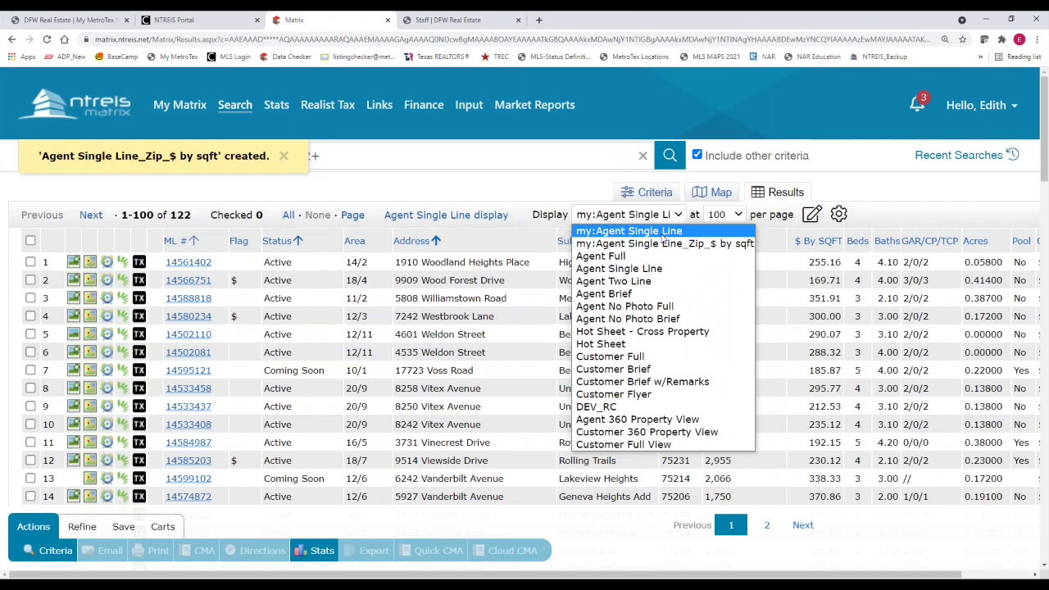
left_click(662, 237)
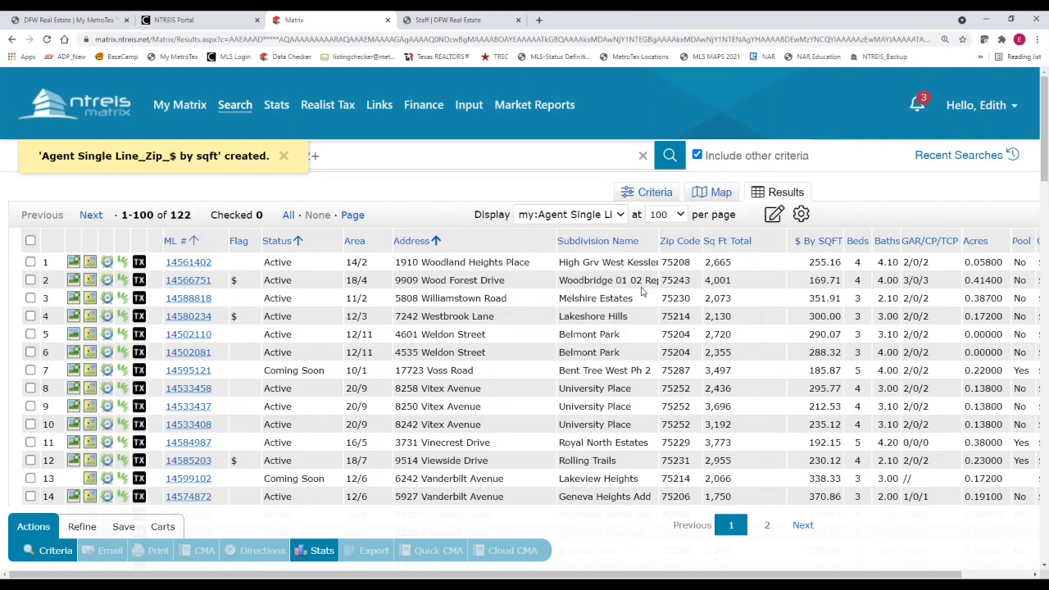
left_click(681, 244)
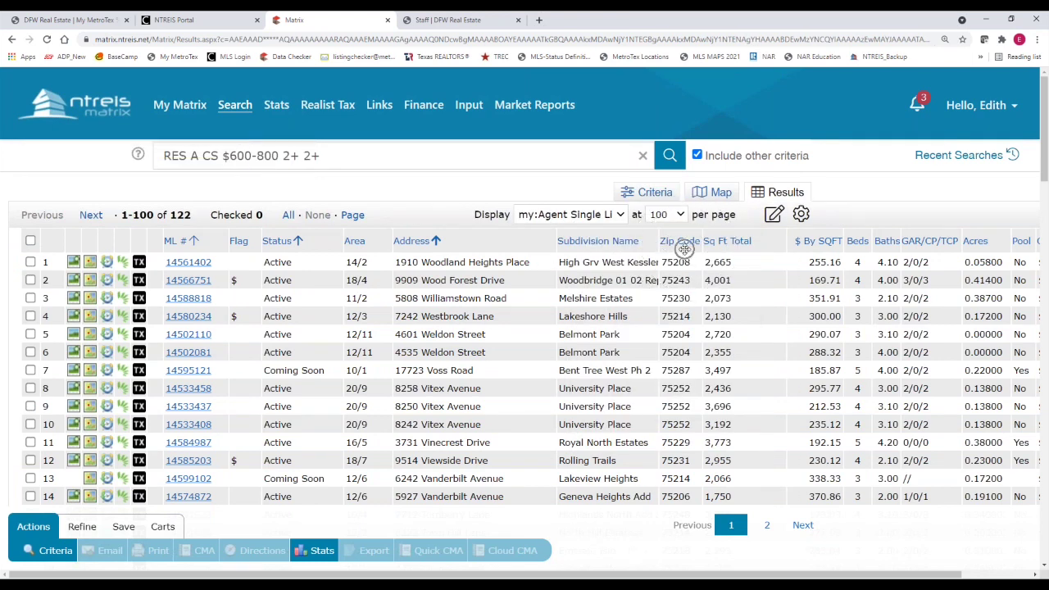
left_click(623, 216)
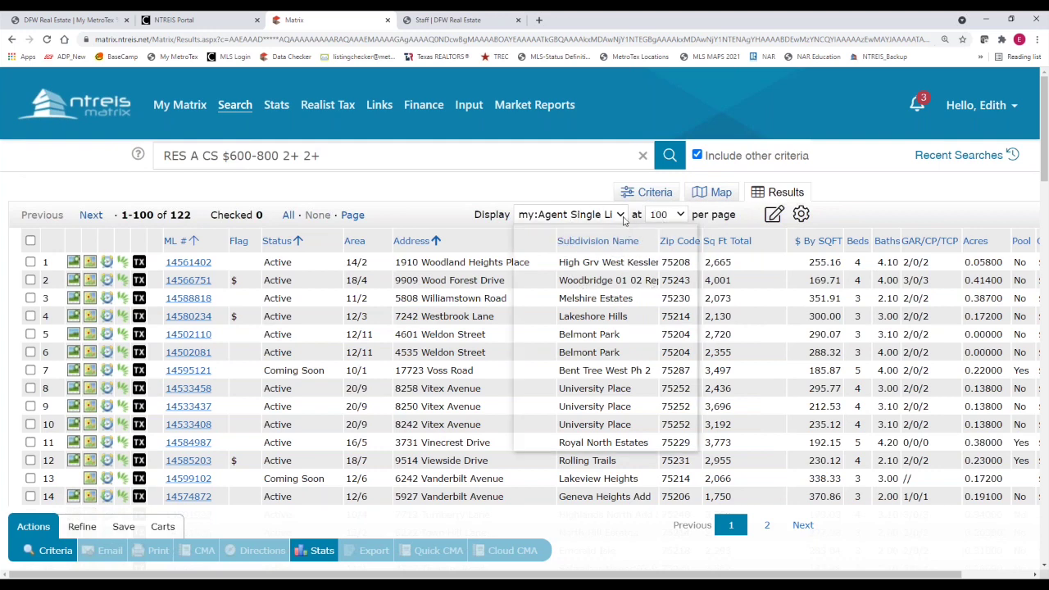
left_click(611, 248)
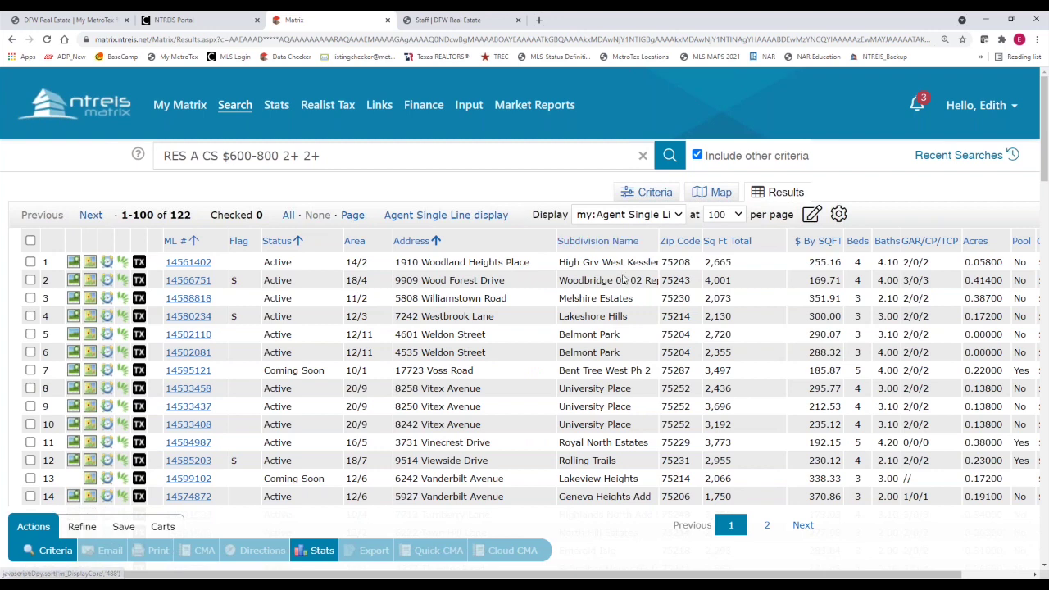
left_click(677, 218)
left_click(669, 232)
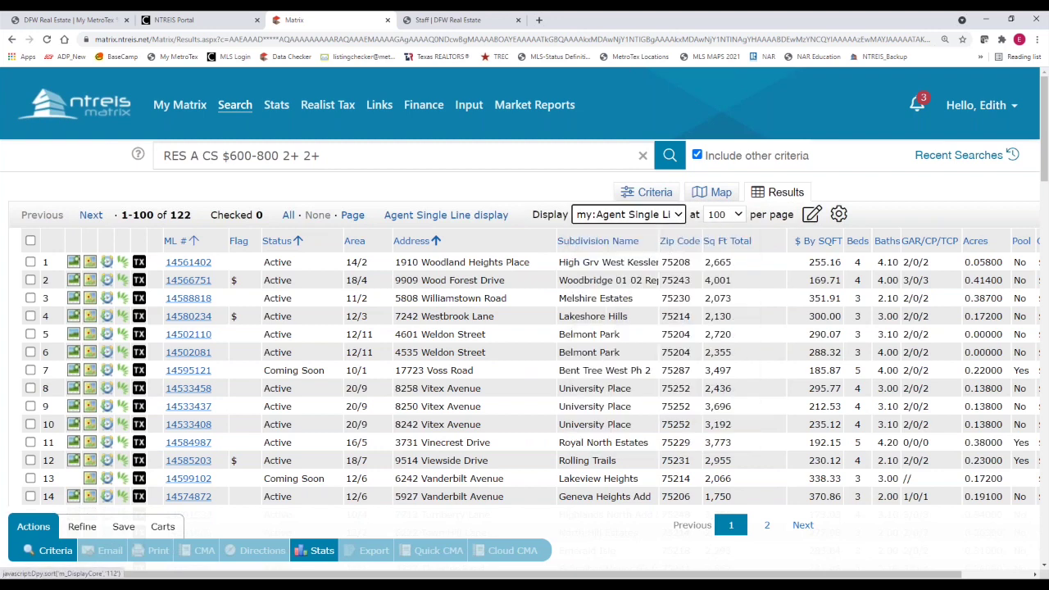
left_click(665, 245)
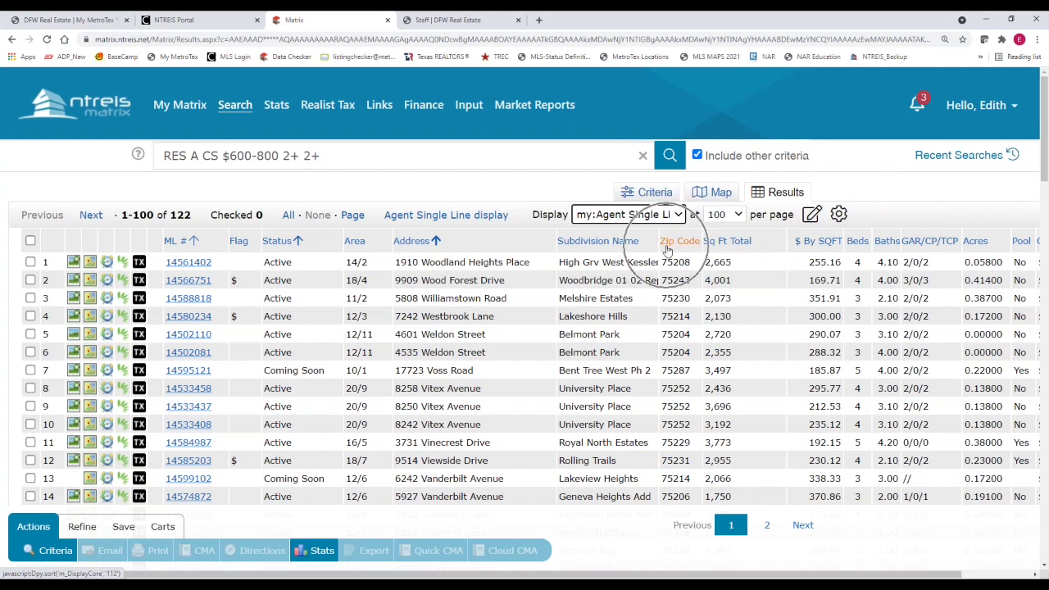
left_click(808, 241)
left_click(679, 215)
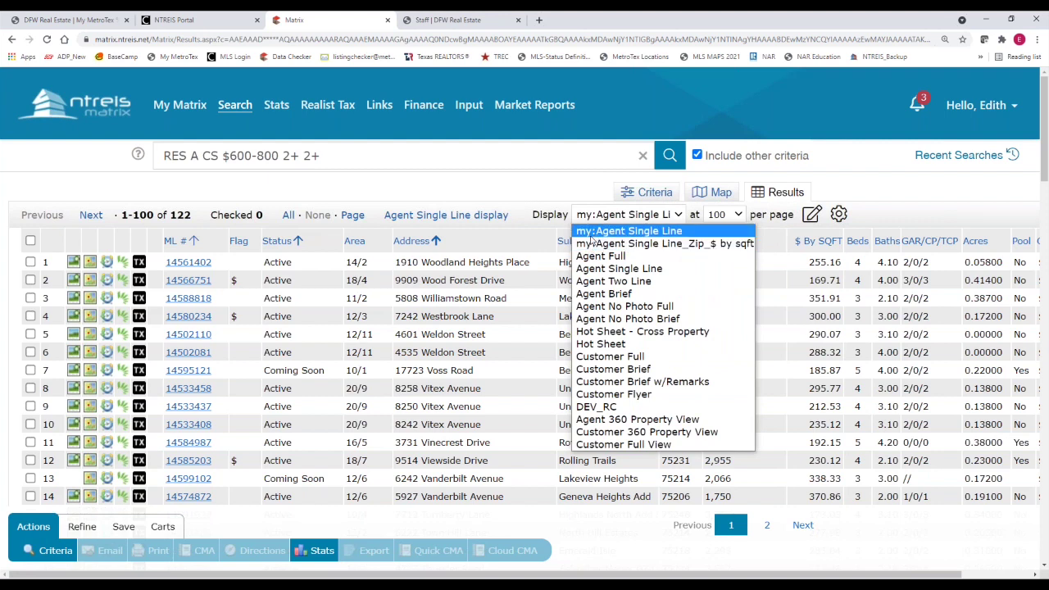
left_click(554, 180)
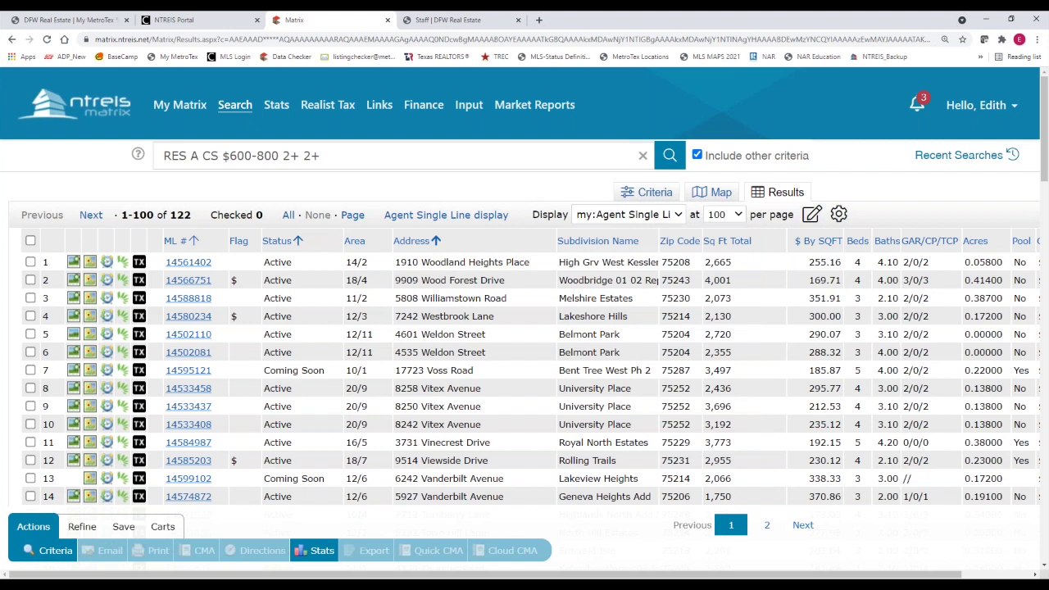
left_click(651, 199)
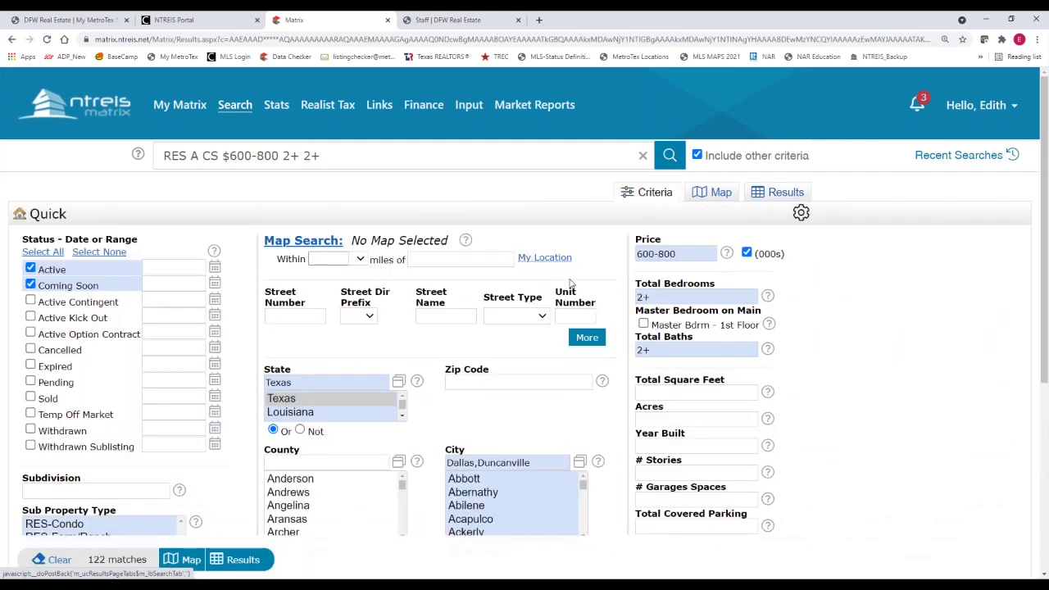
Clear the current criteria and open Search > Residential > Quick
left_click(55, 564)
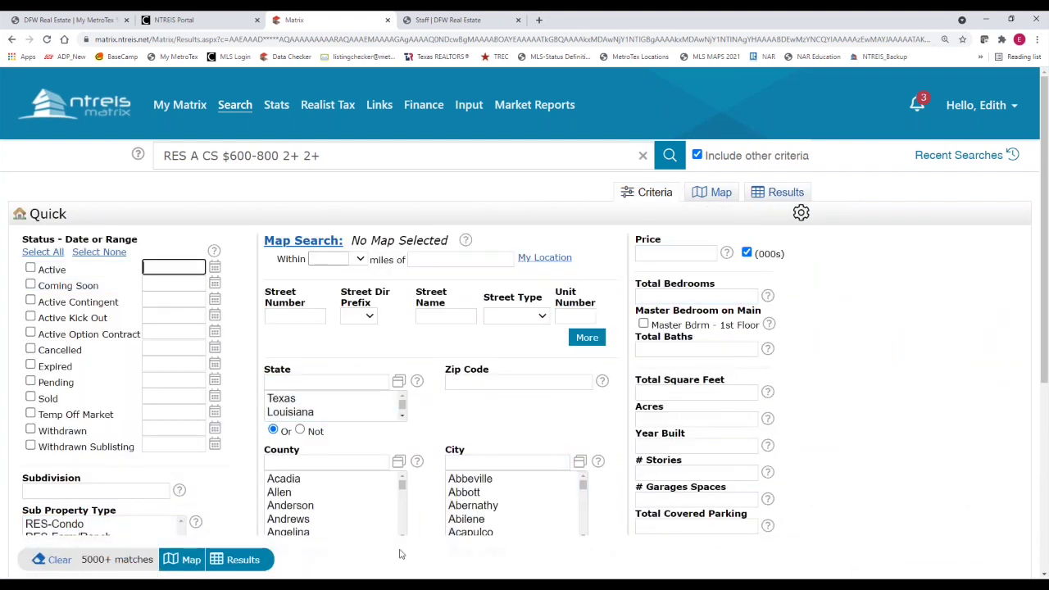
mouse_move(235, 105)
mouse_move(268, 130)
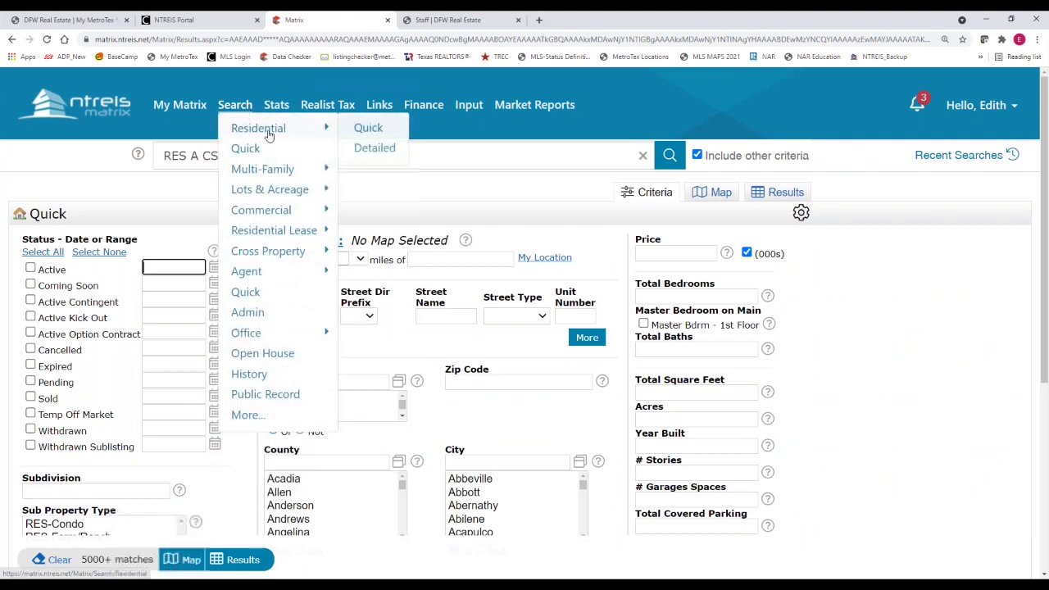
left_click(368, 129)
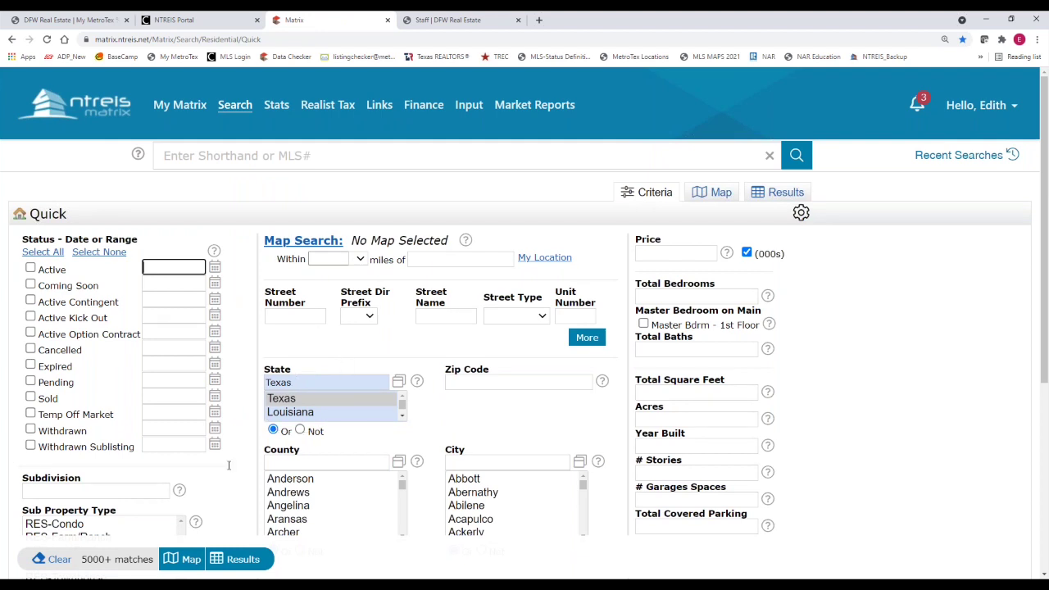
Scroll to the Property Description field and the Additional Fields option
scroll(229, 466, "down", 2)
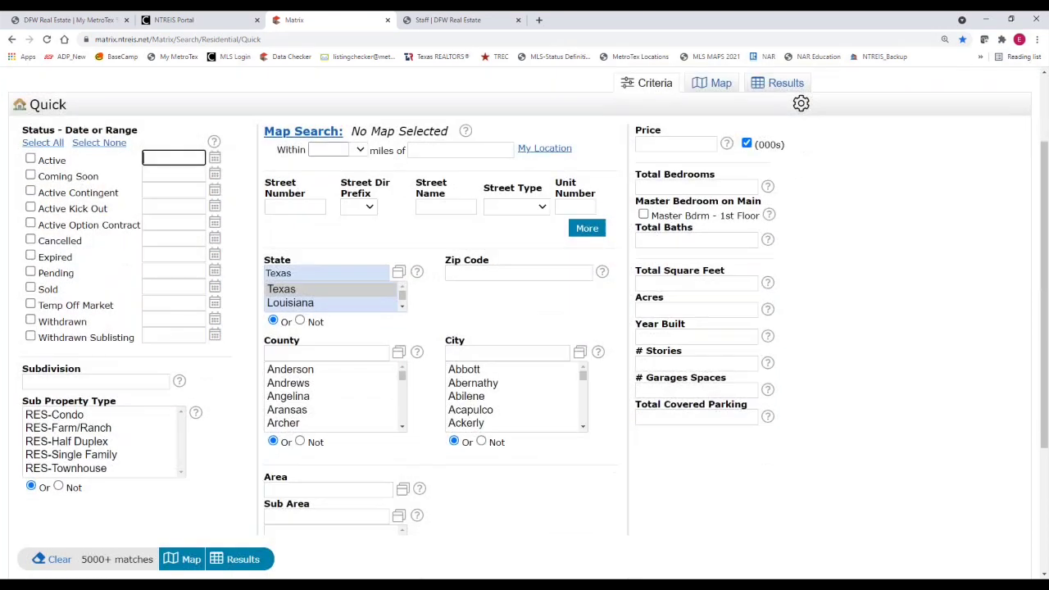
scroll(524, 320, "down", 2)
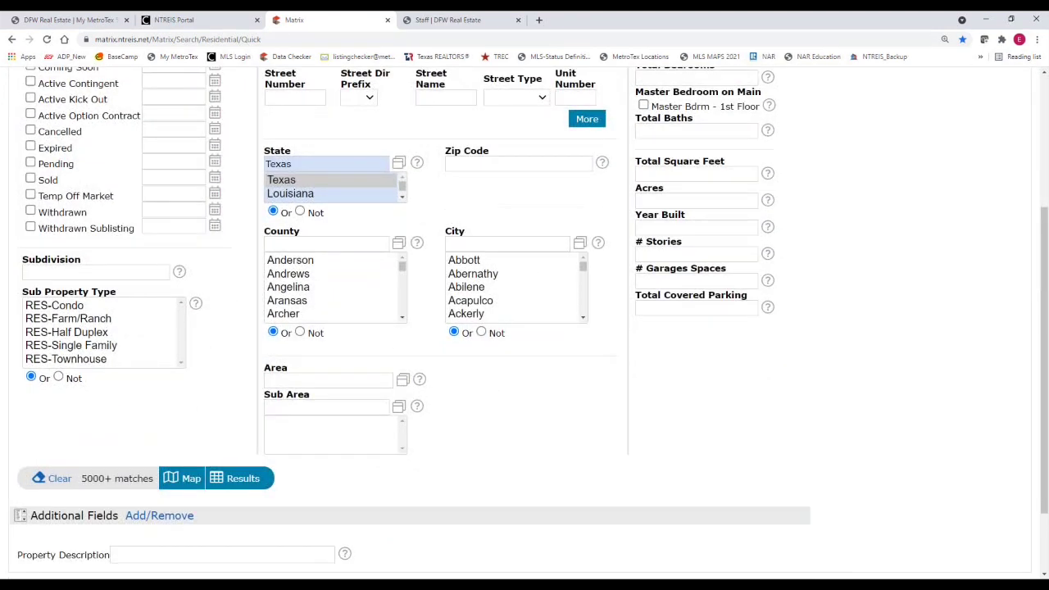
scroll(524, 319, "up", 1)
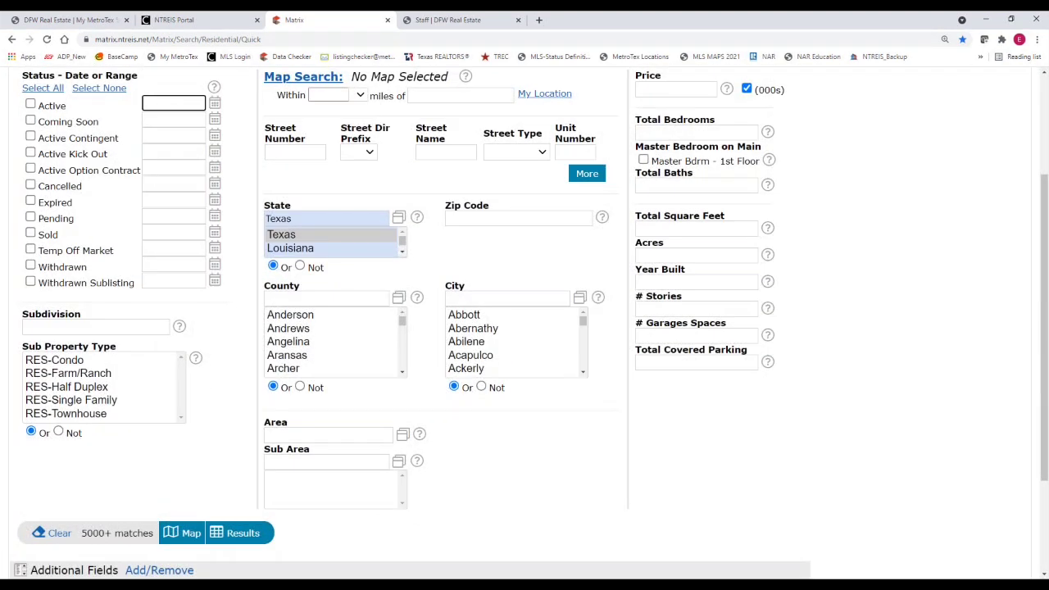
scroll(138, 505, "down", 2)
left_click(136, 503)
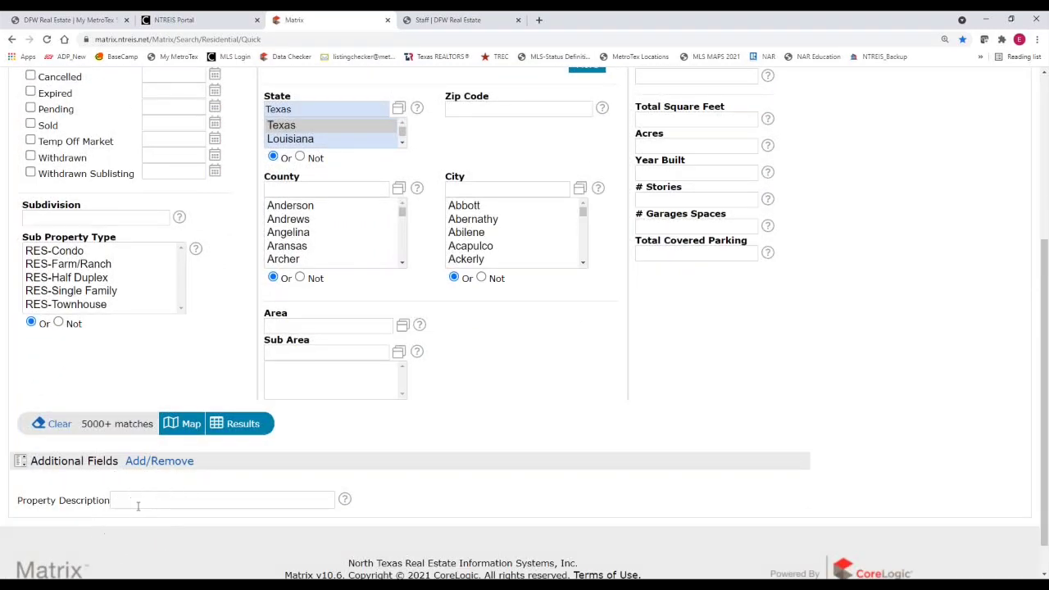
left_click(124, 505)
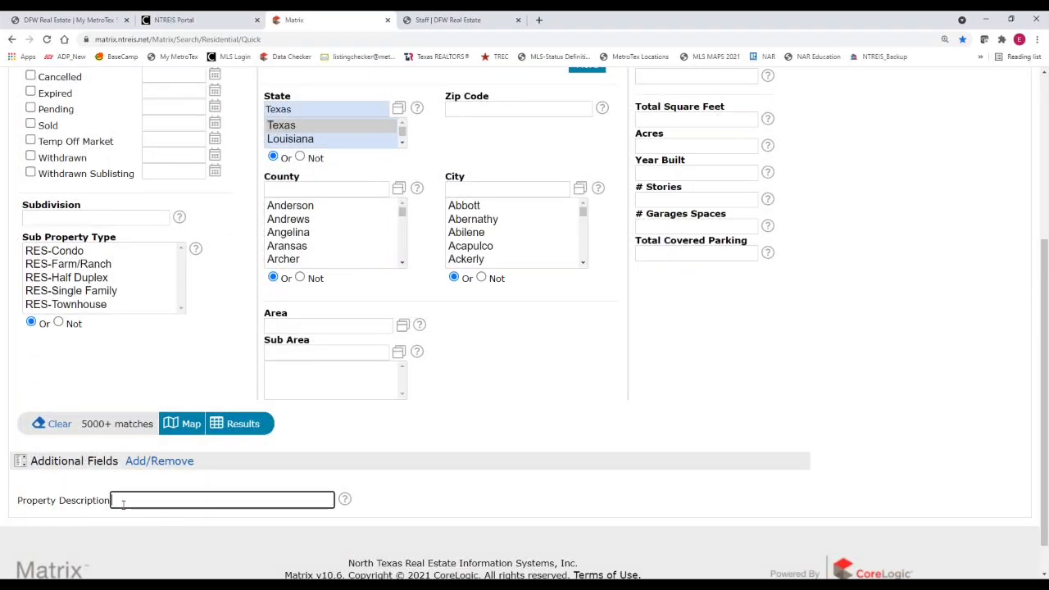
left_click(138, 469)
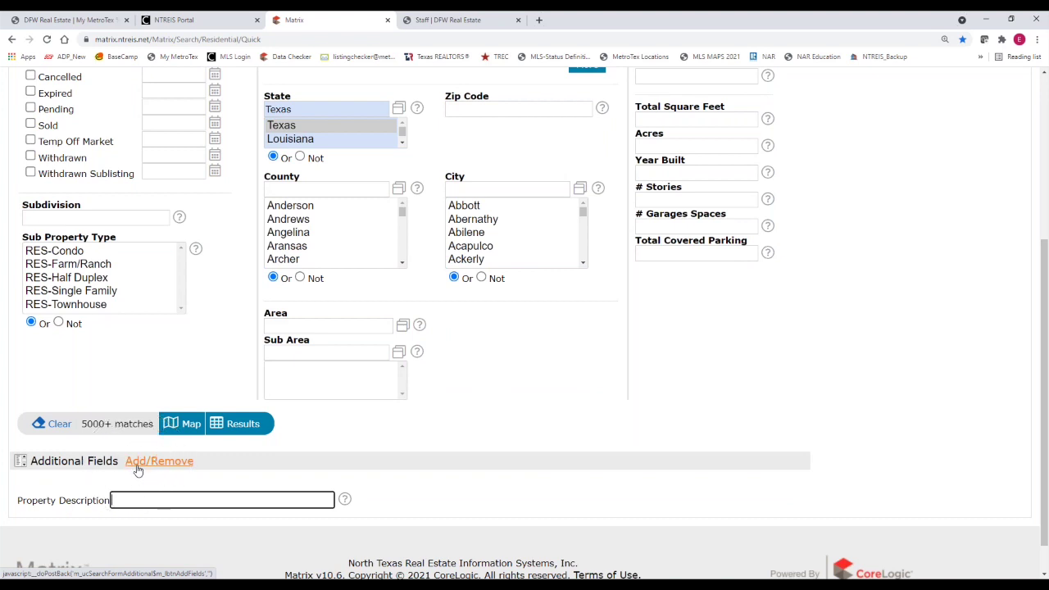
Remove Property Description from the chosen additional fields and go back to the criteria
left_click(138, 469)
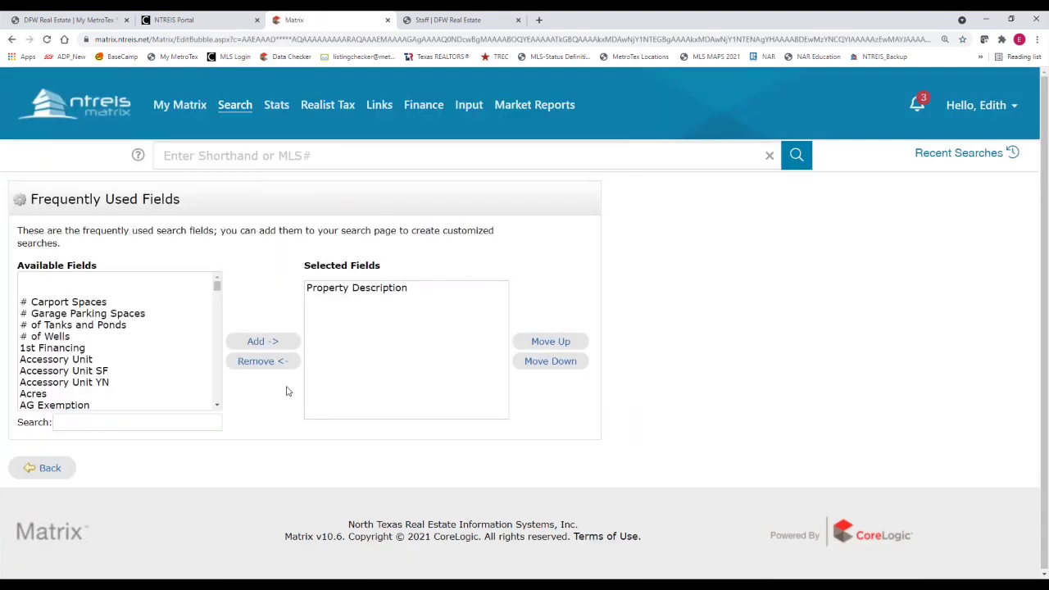
left_click(363, 293)
left_click(246, 363)
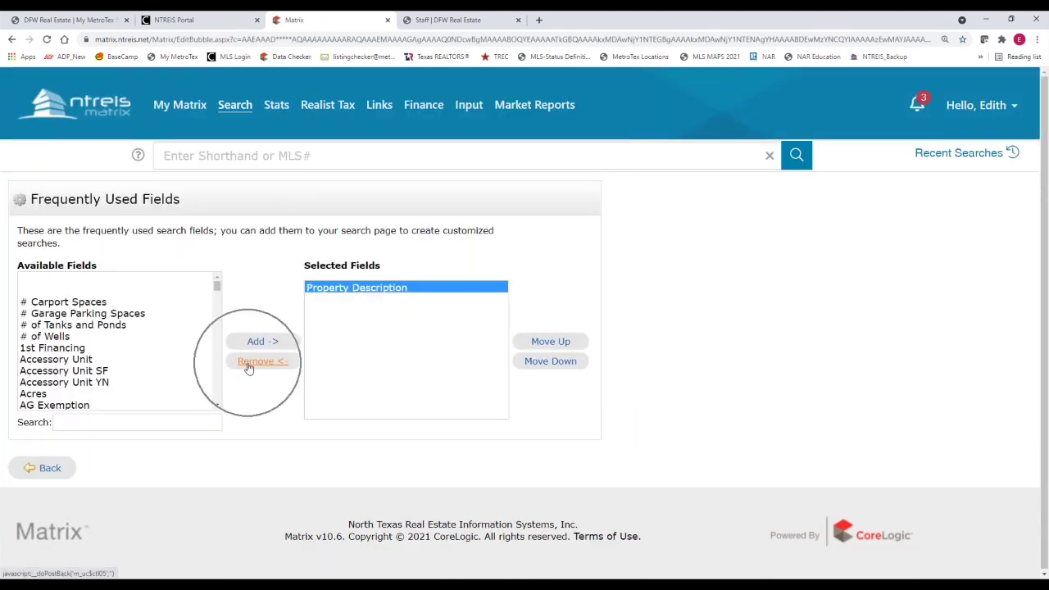
left_click(50, 469)
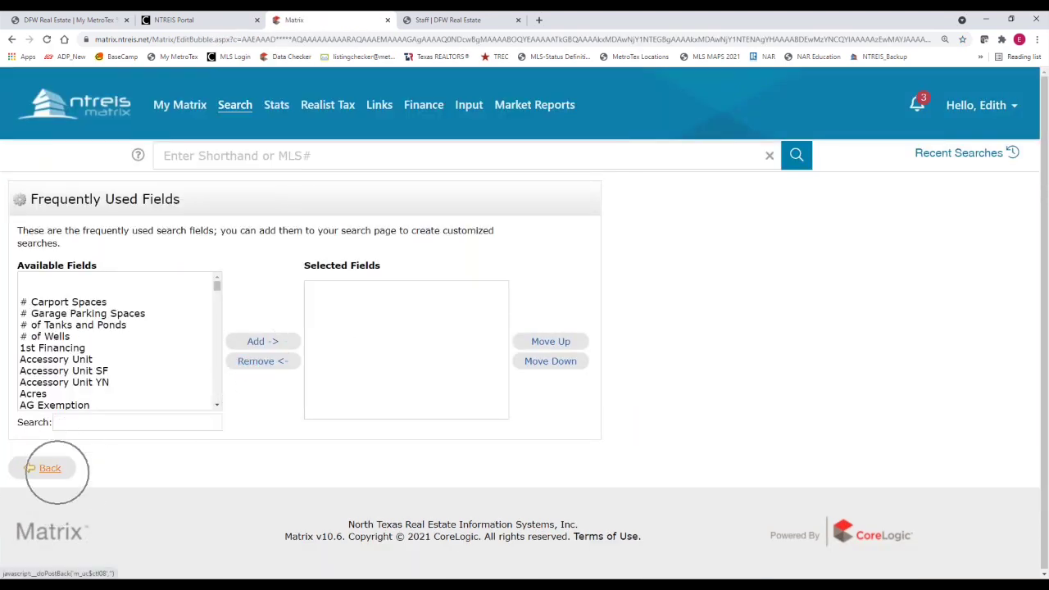
Search 'pro' in the field chooser, add Property Description, and return to the Quick form
scroll(121, 493, "down", 1)
scroll(121, 492, "down", 2)
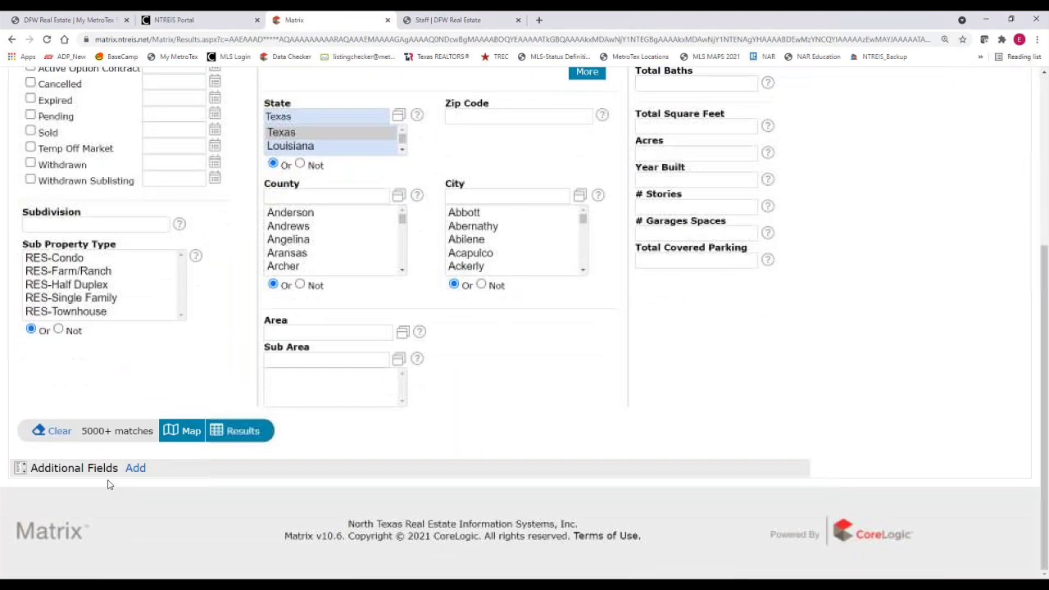
left_click(107, 480)
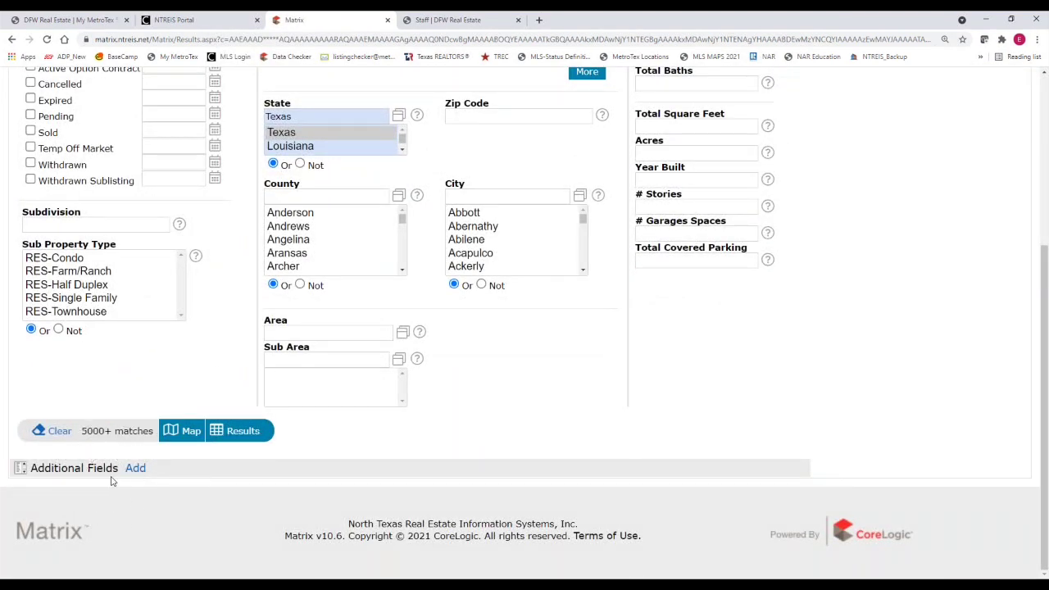
left_click(133, 473)
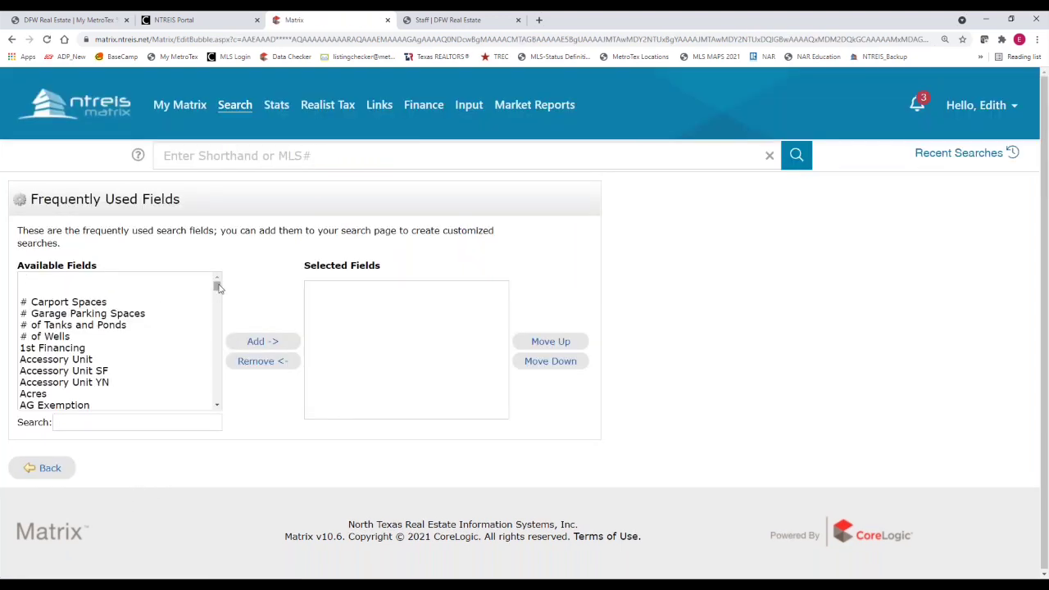
left_click_drag(217, 287, 218, 338)
left_click(83, 422)
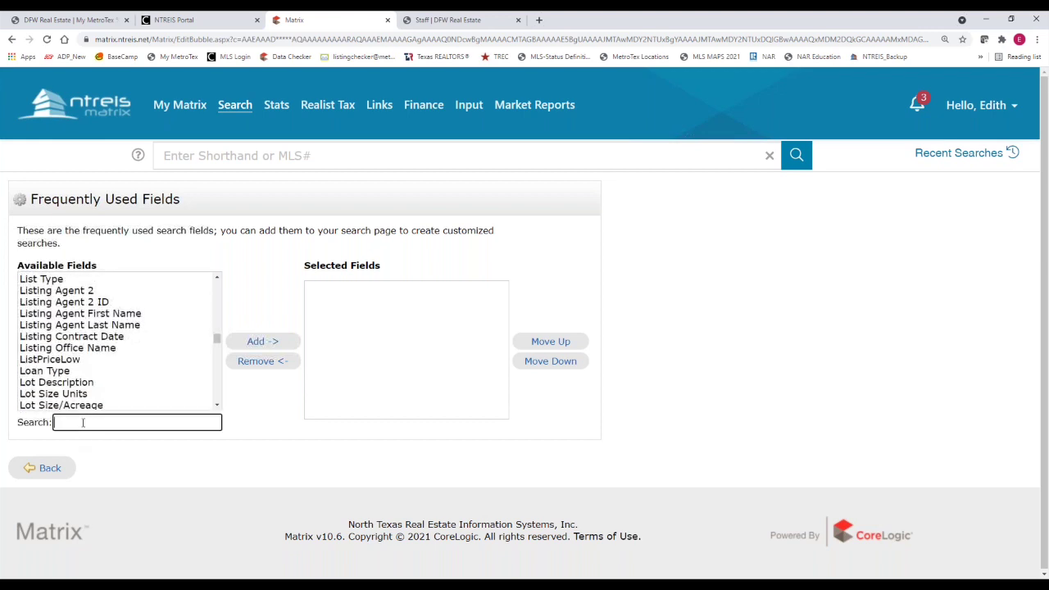
type("pro")
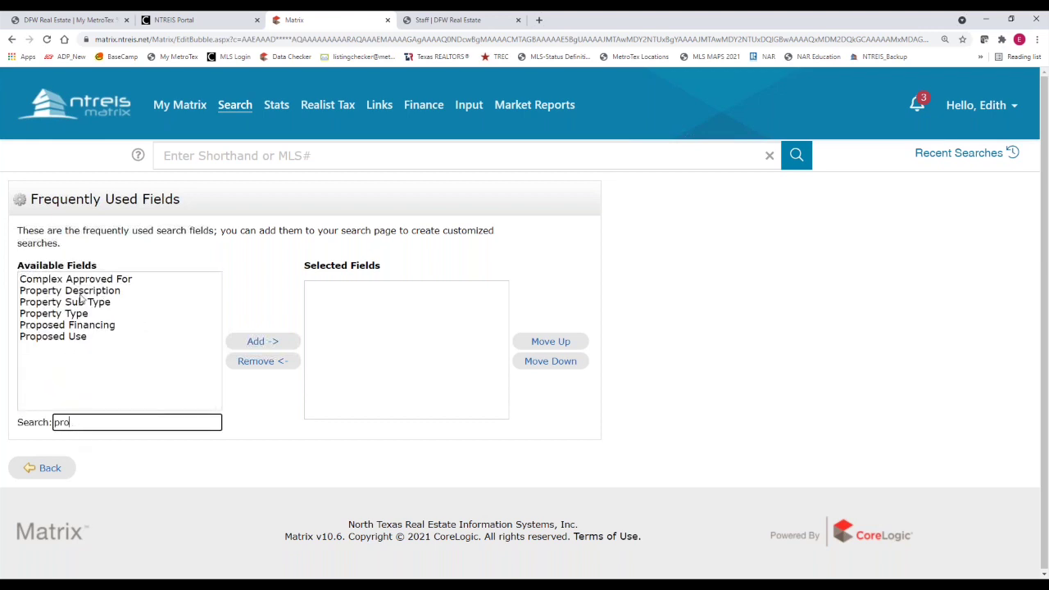
left_click(79, 292)
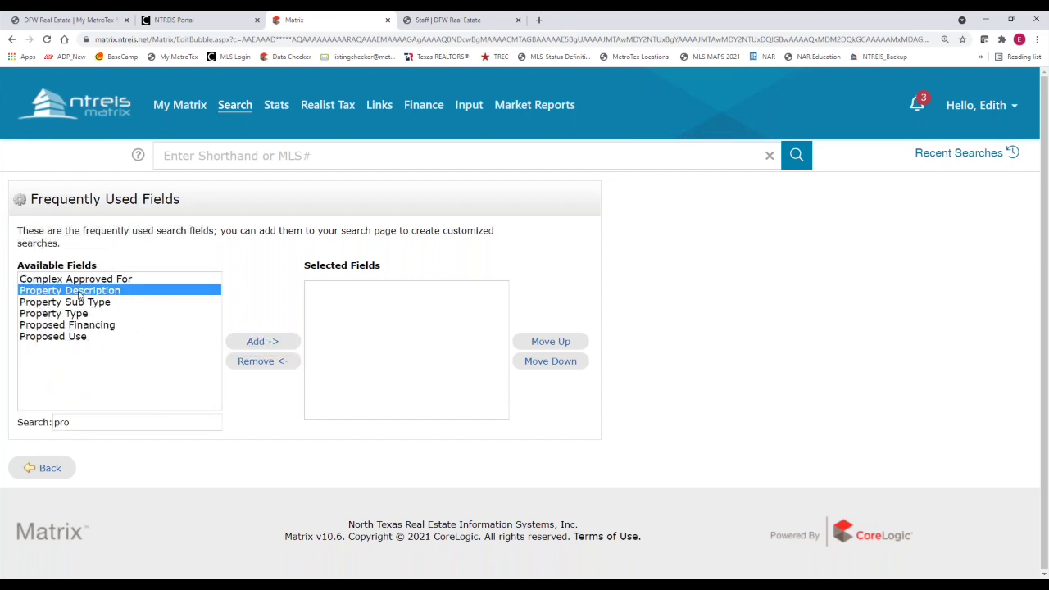
left_click(259, 347)
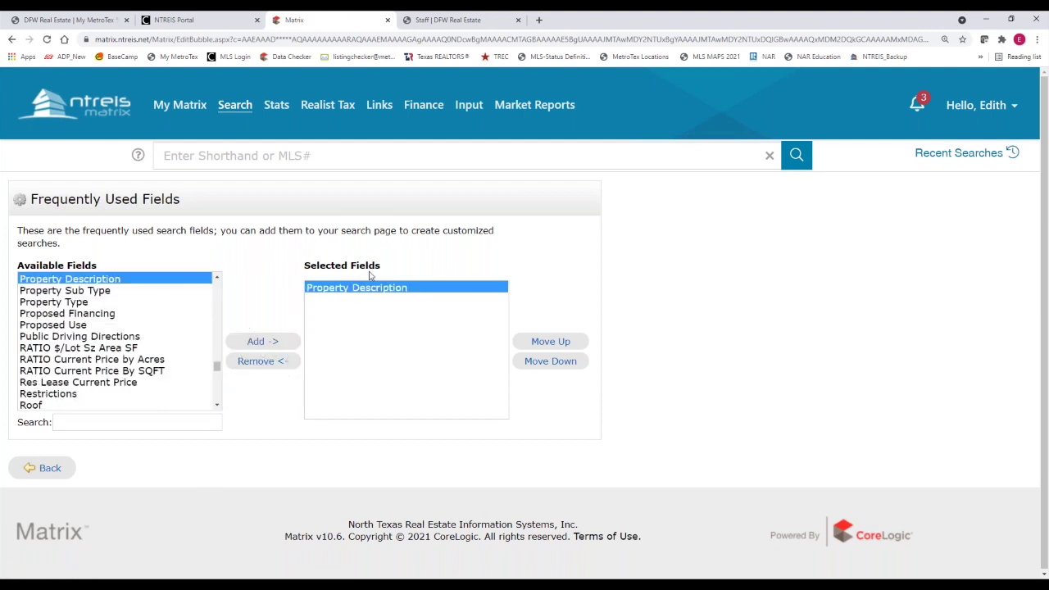
left_click(367, 281)
left_click(48, 472)
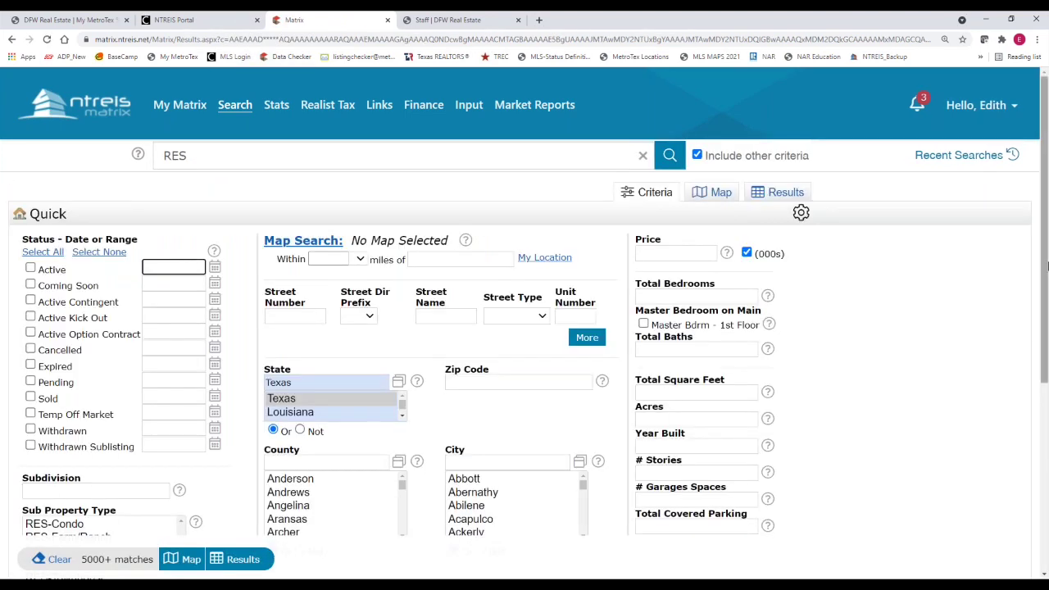
Enter the keywords *as-is*,*renovations* in Property Description, fixing a mistyped 8
left_click_drag(1044, 272, 1023, 445)
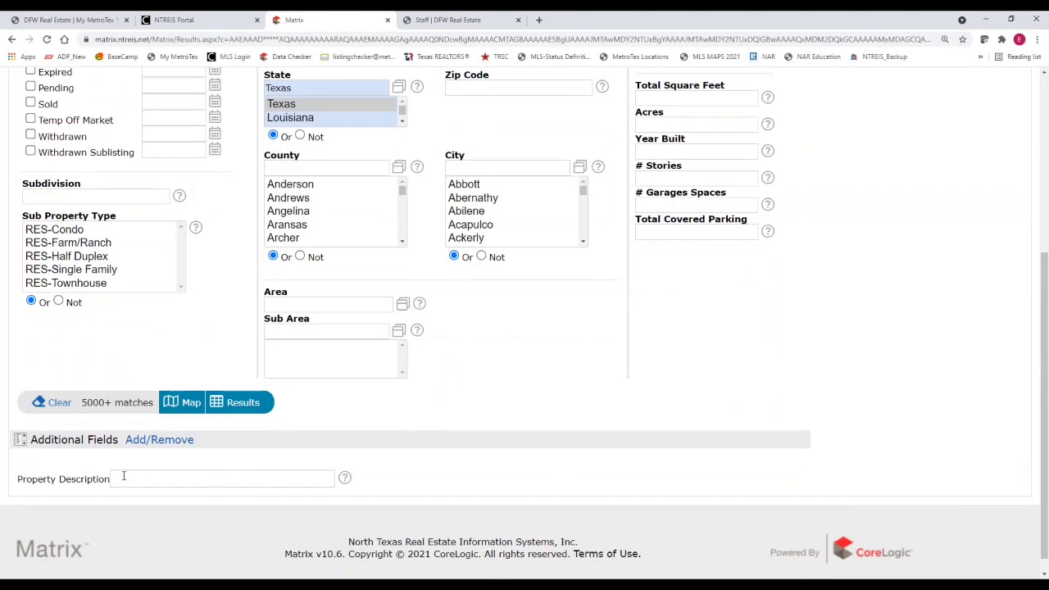
left_click(123, 475)
left_click(128, 482)
type("*as-is")
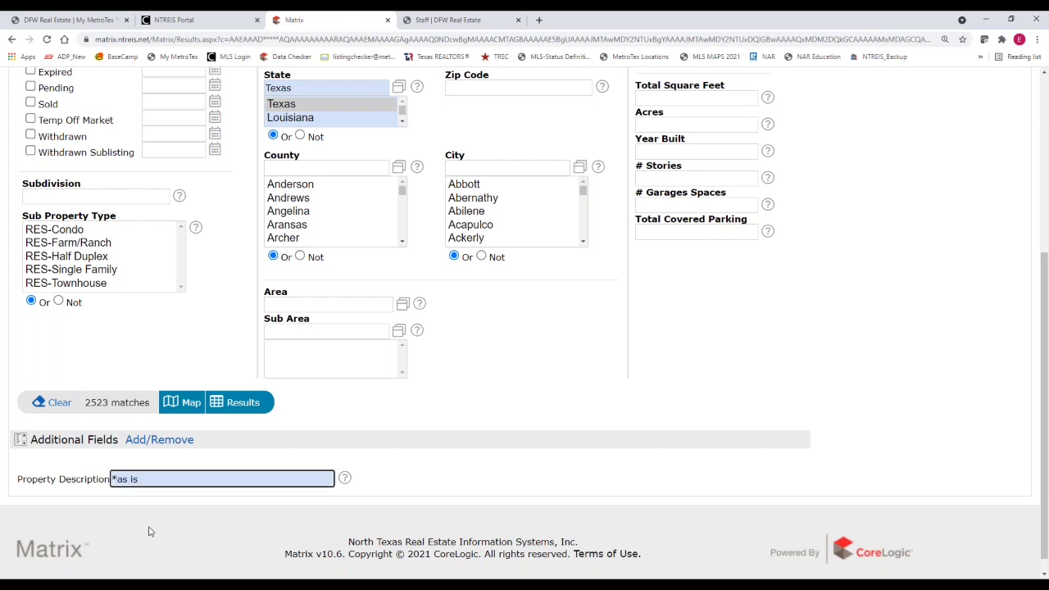
type("*")
type("8renovations")
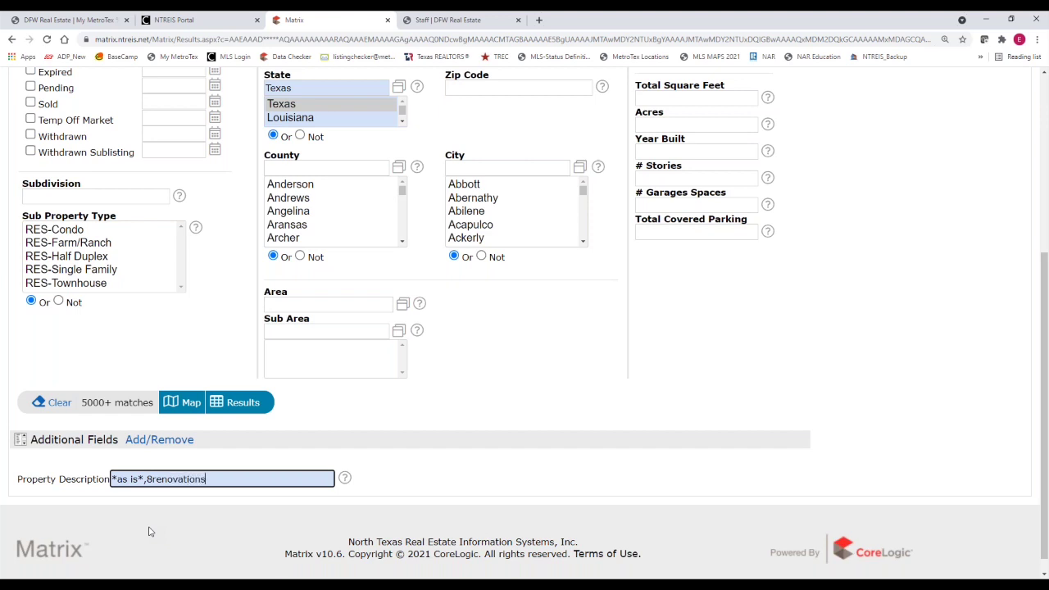
type("*")
left_click(151, 480)
key("BackSpace")
type("*,*investor*")
Tick Active and Coming Soon, set City to Dallas, and minimum price 1000+
scroll(418, 474, "up", 3)
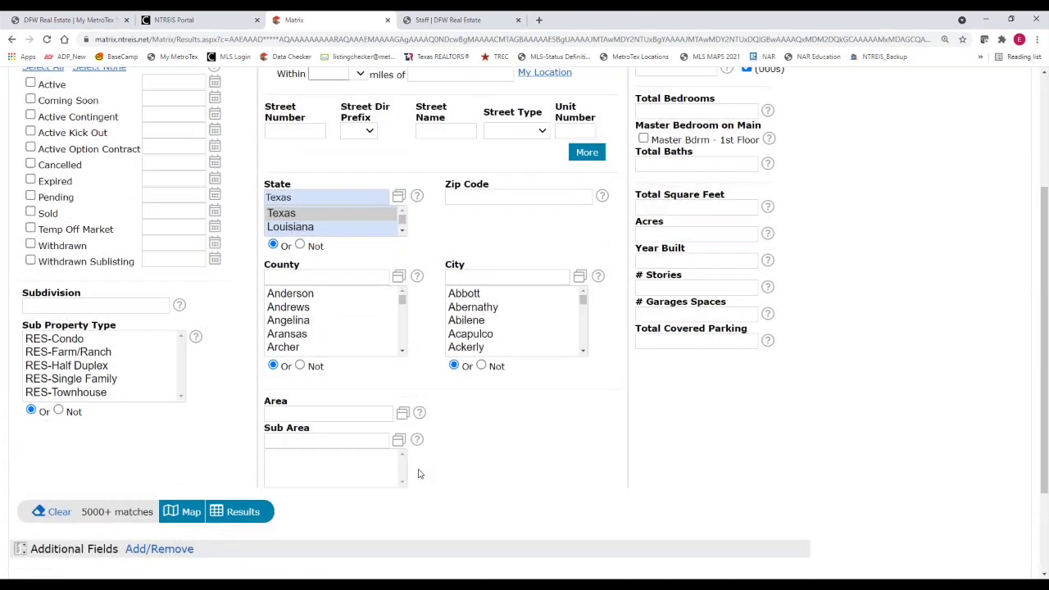
scroll(221, 421, "down", 1)
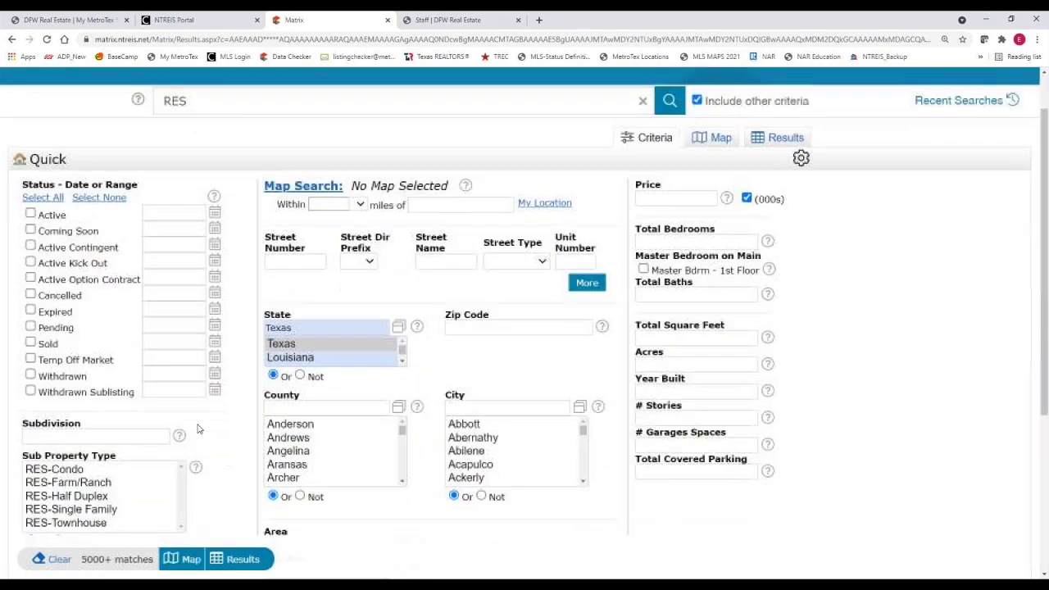
left_click(30, 214)
left_click(31, 230)
left_click(450, 407)
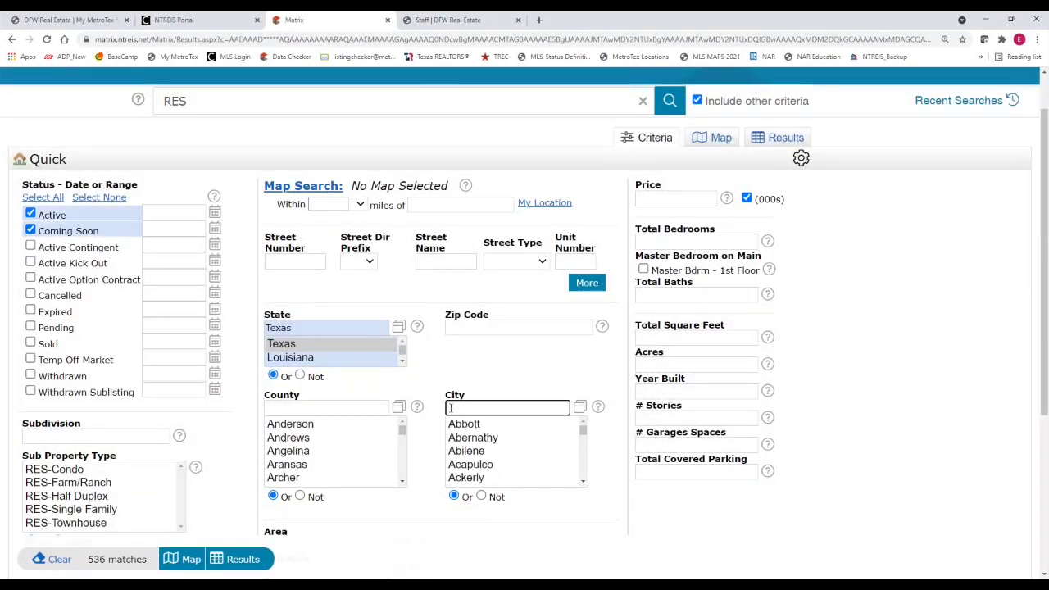
type("Dallas")
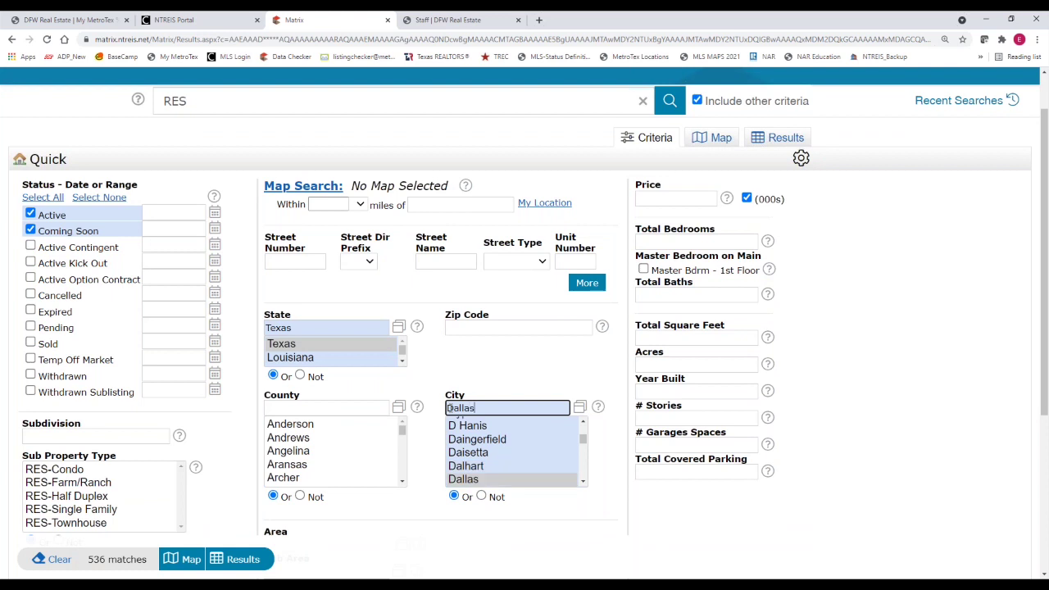
left_click(661, 205)
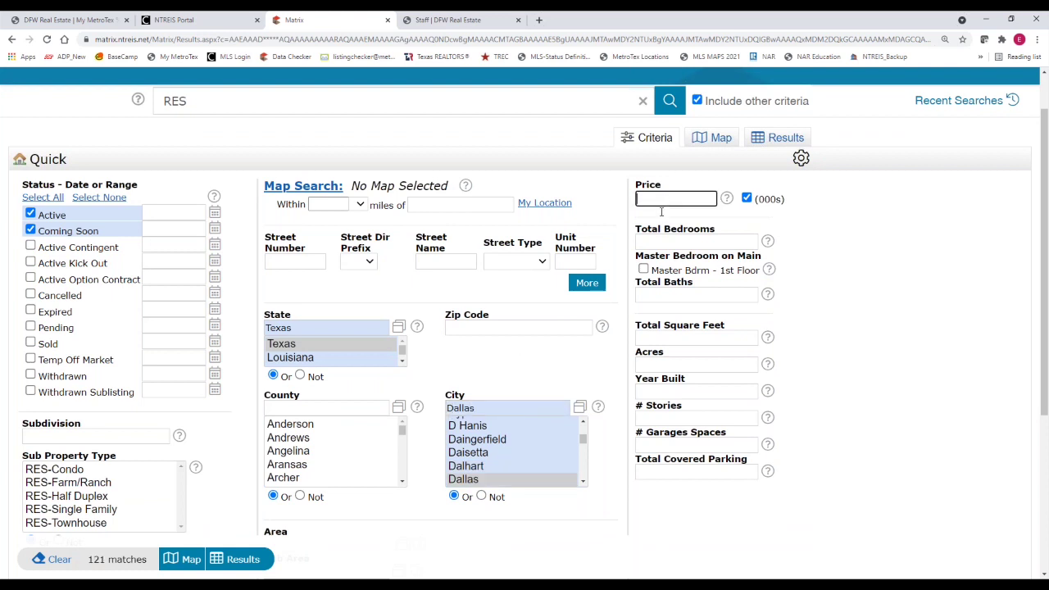
type("1000+")
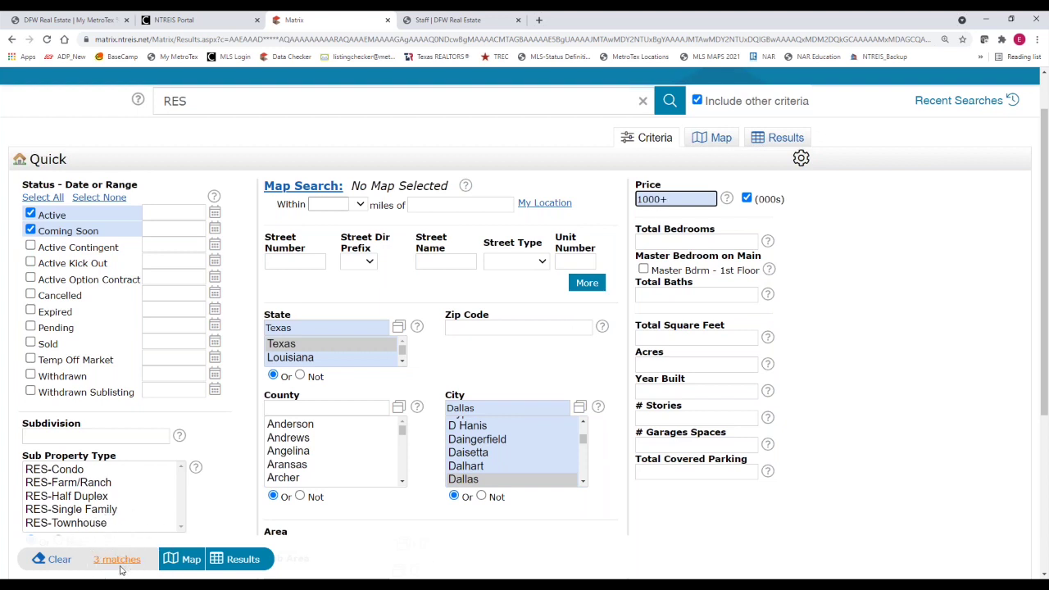
left_click(236, 562)
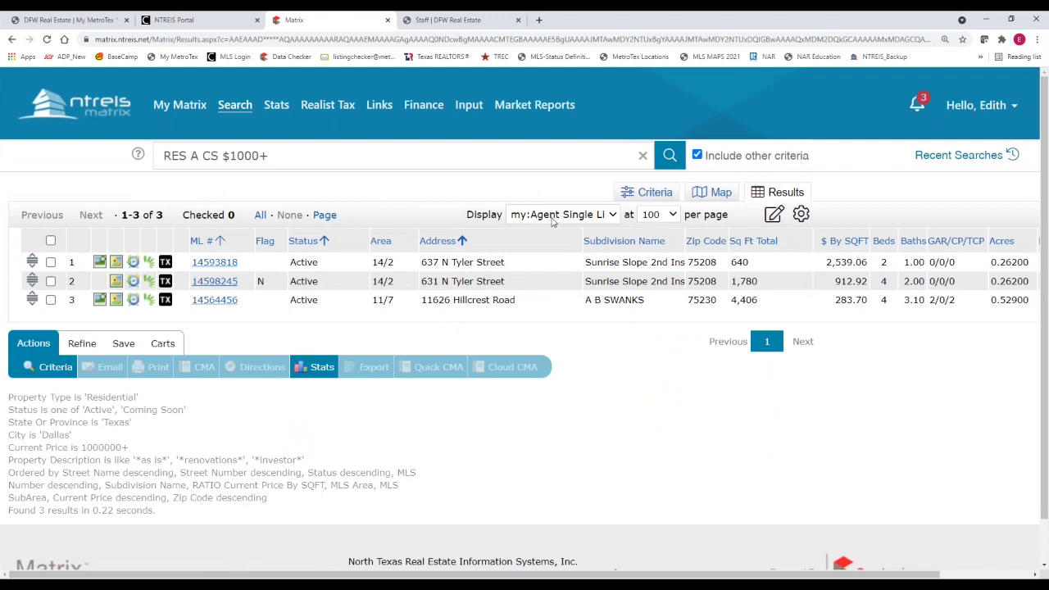
left_click(612, 216)
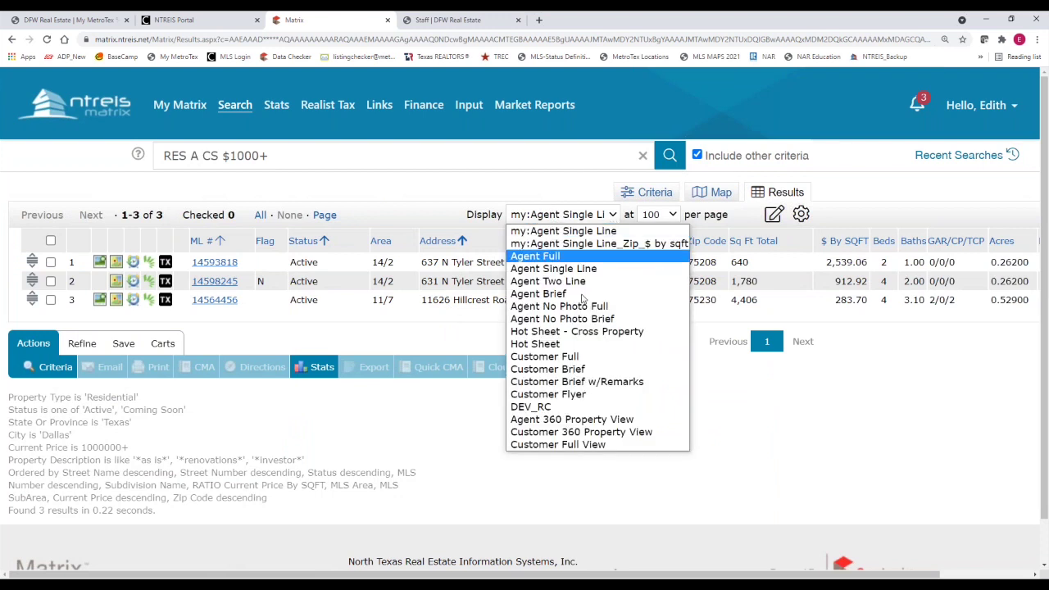
left_click(581, 420)
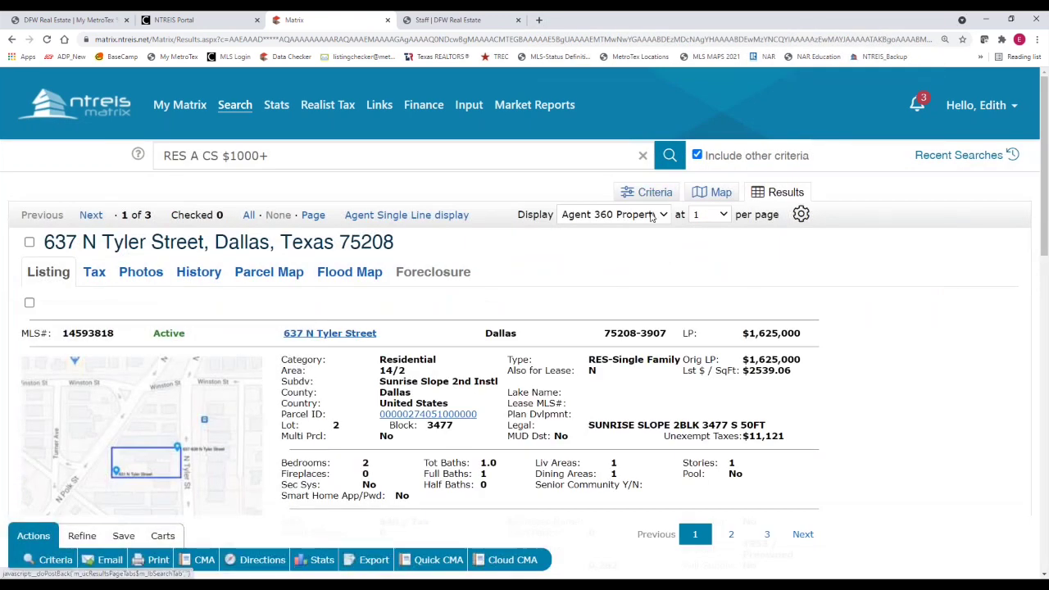
left_click(656, 216)
left_click(623, 268)
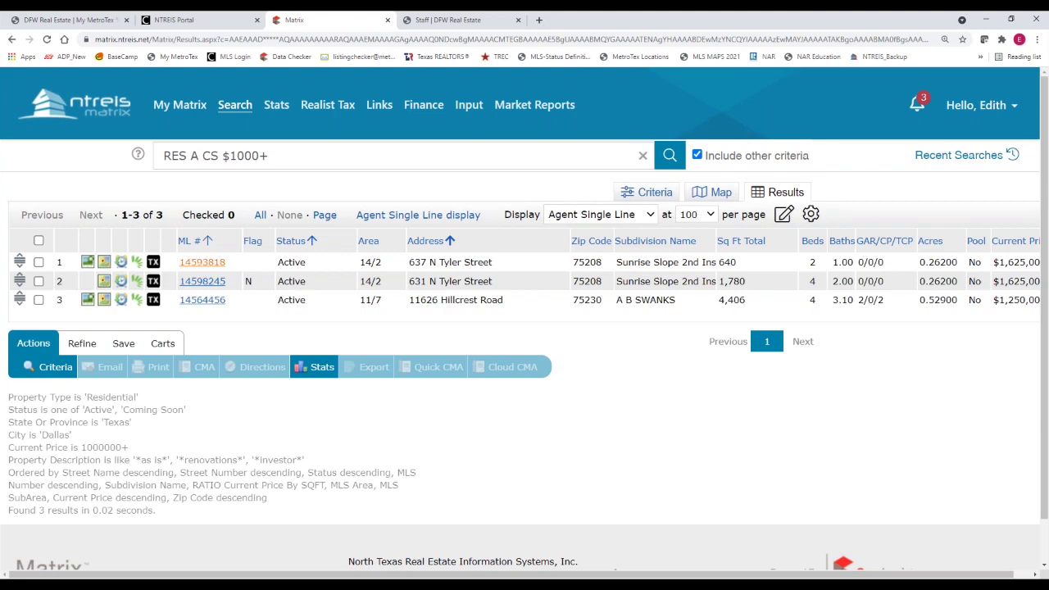
left_click(202, 263)
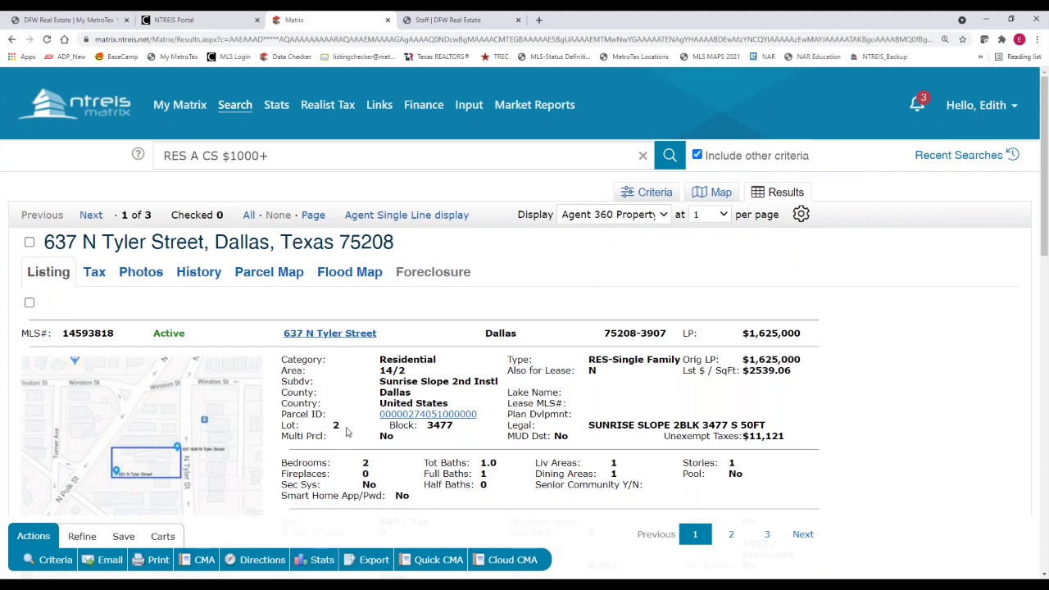
scroll(345, 432, "down", 1)
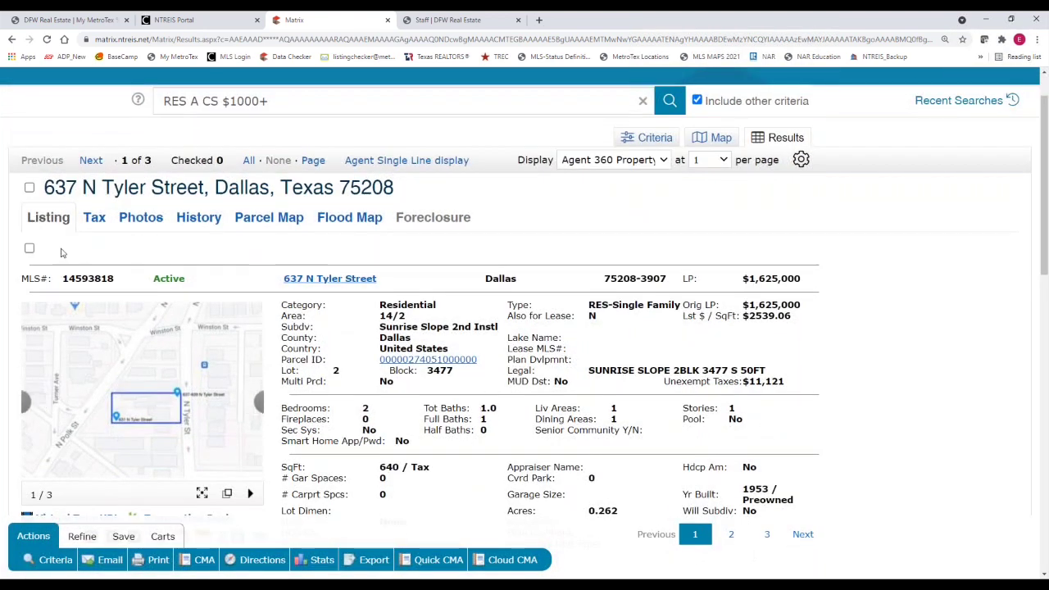
left_click(48, 223)
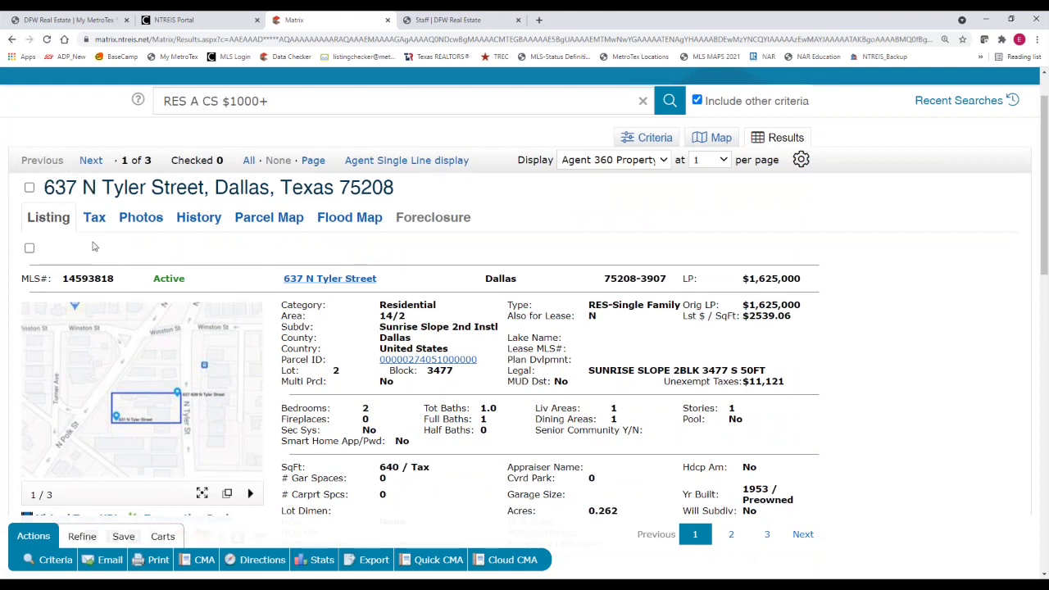
left_click(125, 162)
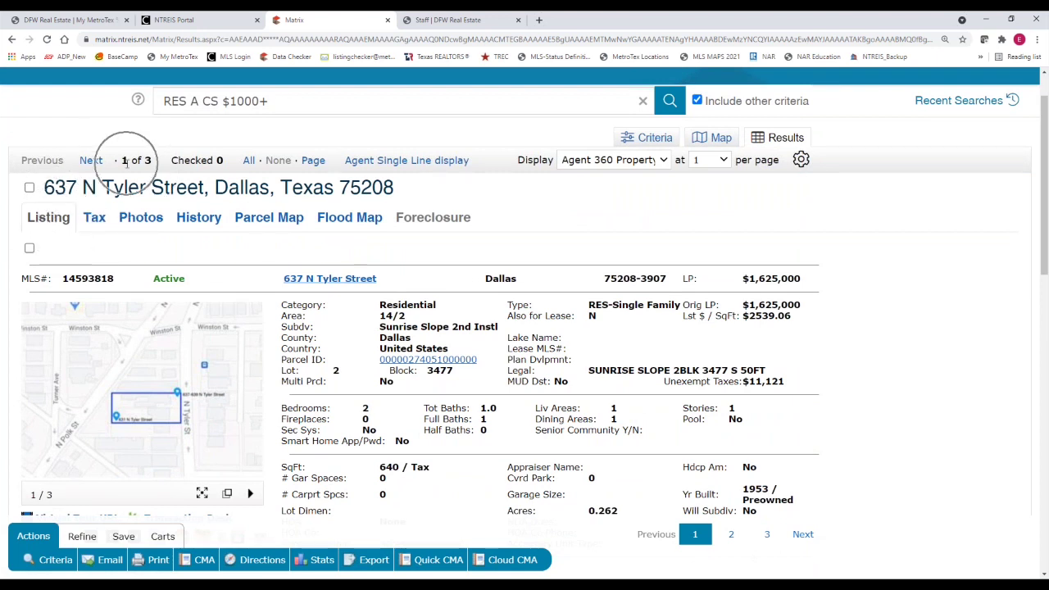
left_click(93, 163)
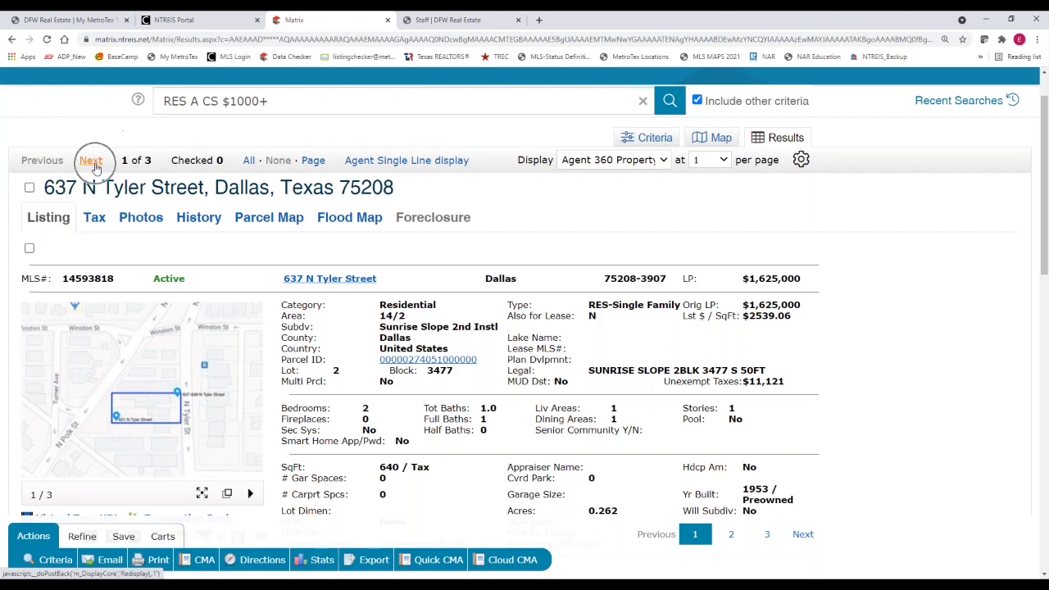
left_click(91, 215)
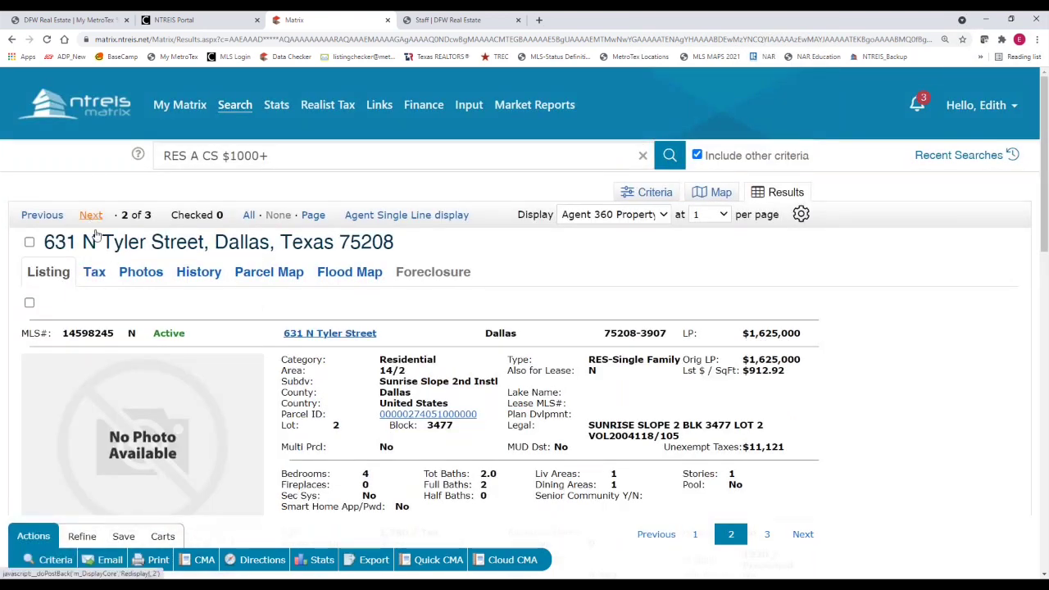
left_click(42, 214)
left_click(88, 215)
scroll(114, 296, "down", 2)
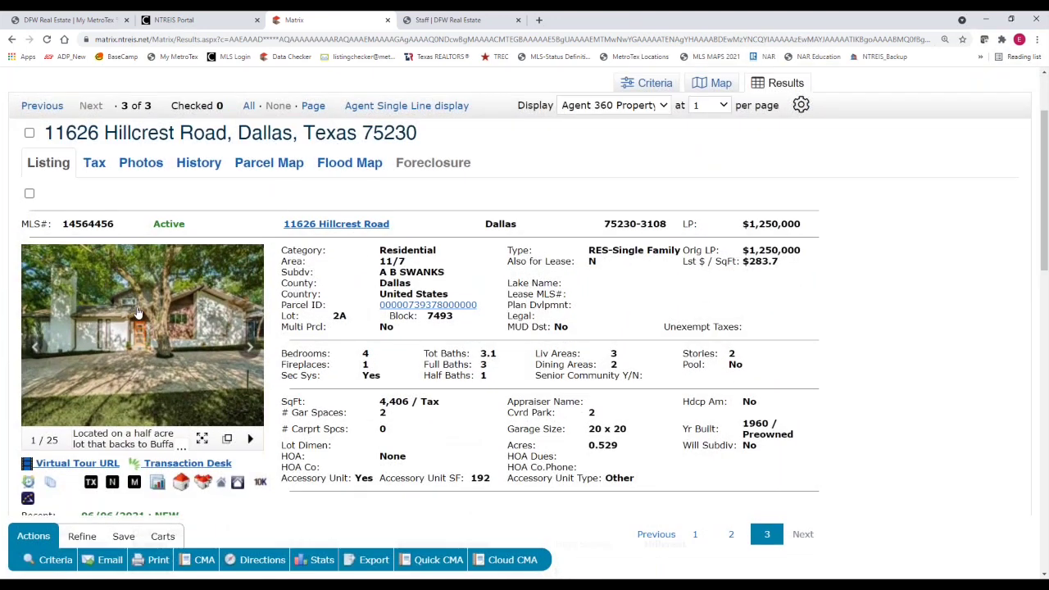
Check the property's Tax record and Photos, then return to the Listing details
left_click(54, 170)
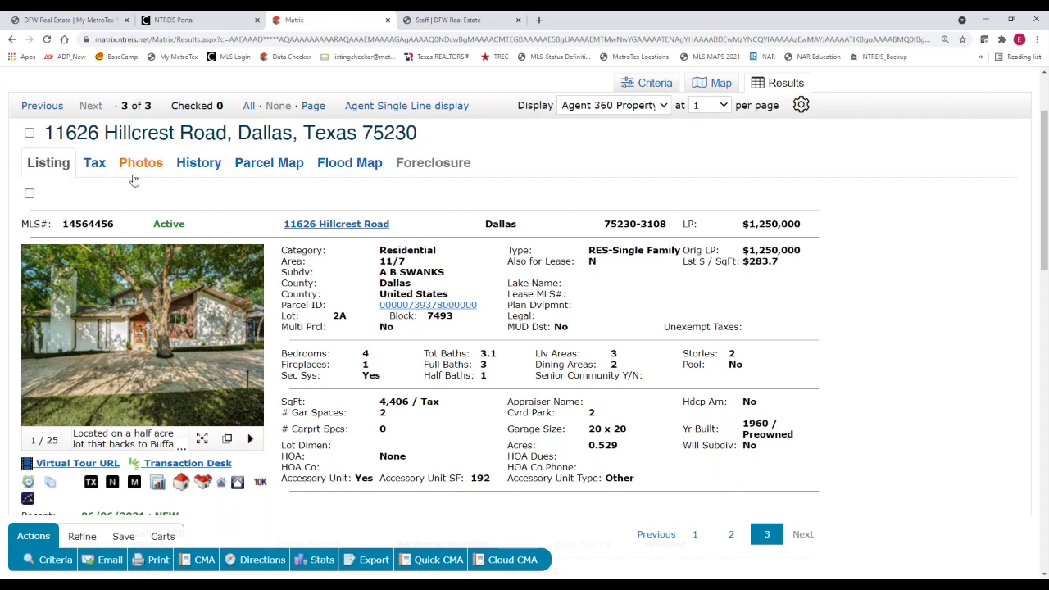
left_click(91, 167)
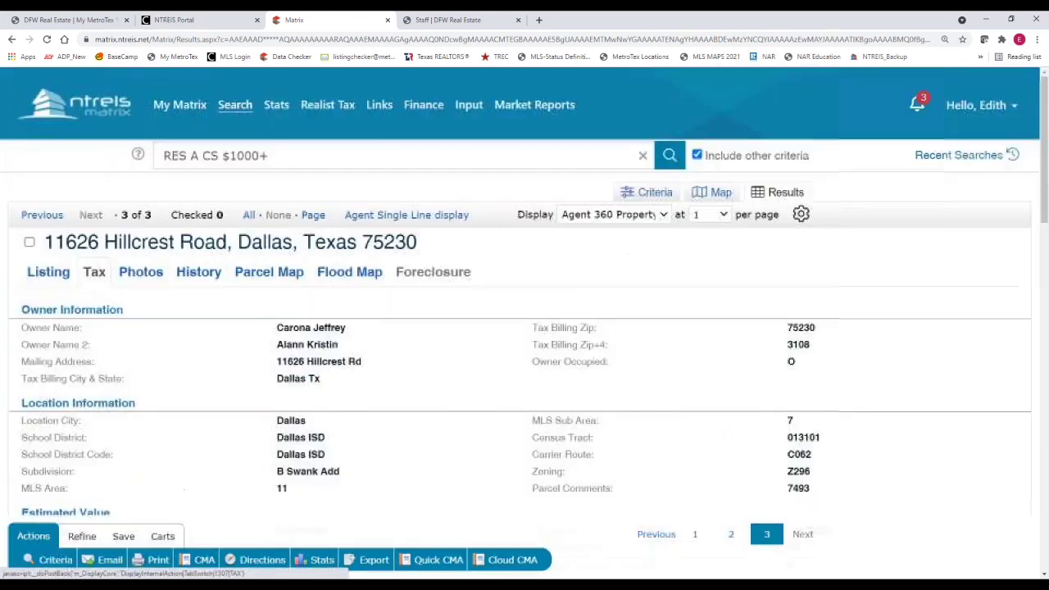
left_click(148, 279)
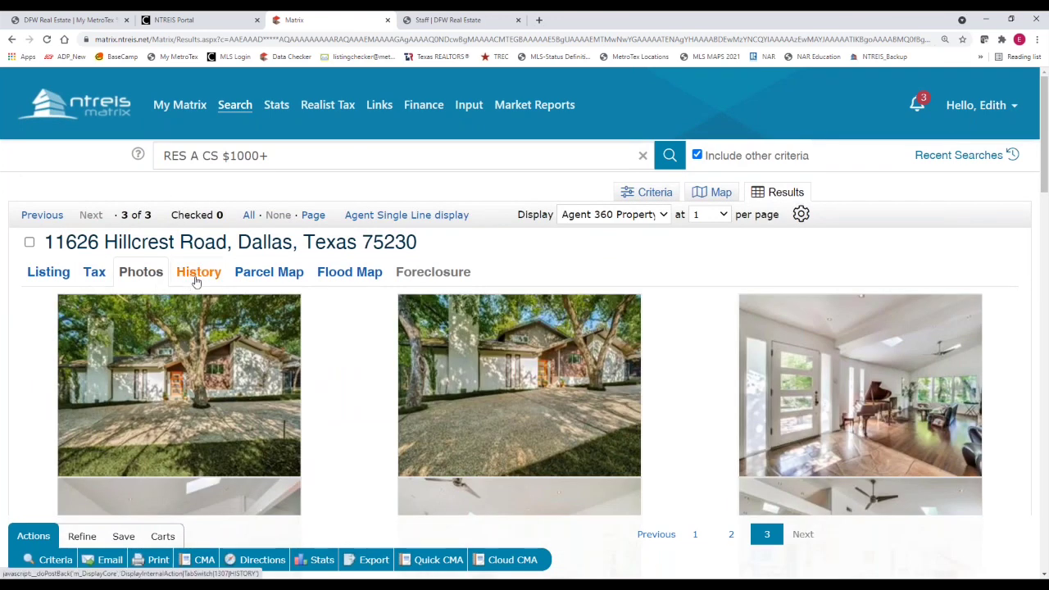
left_click(49, 277)
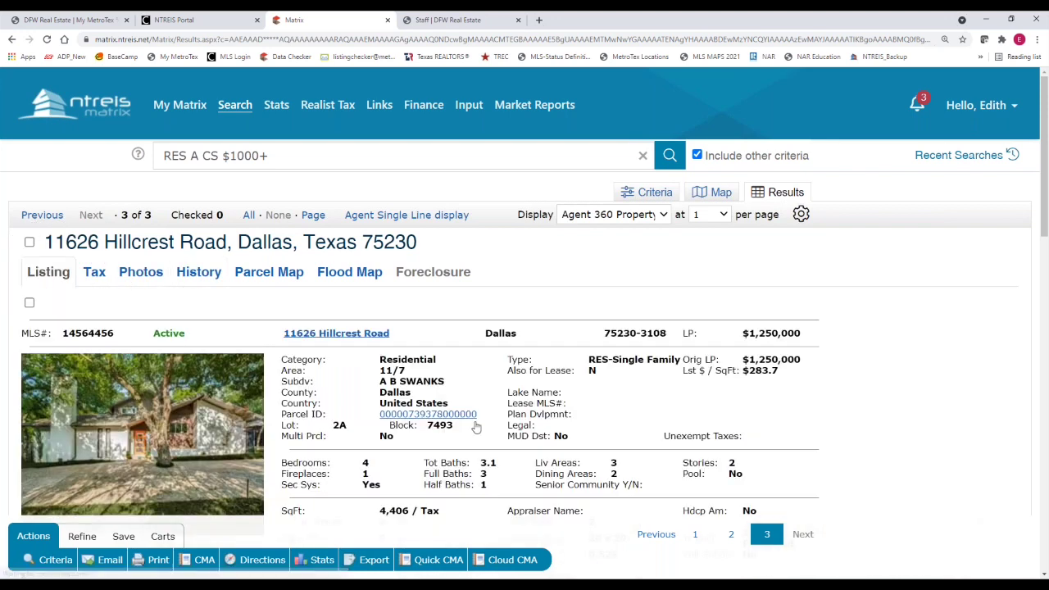
scroll(1045, 234, "down", 2)
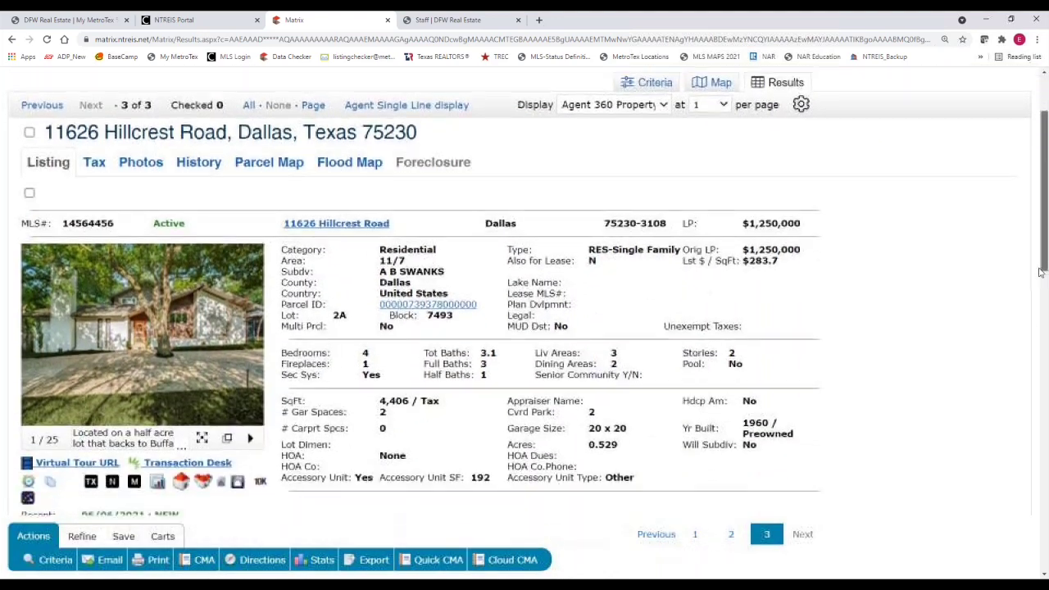
left_click(93, 174)
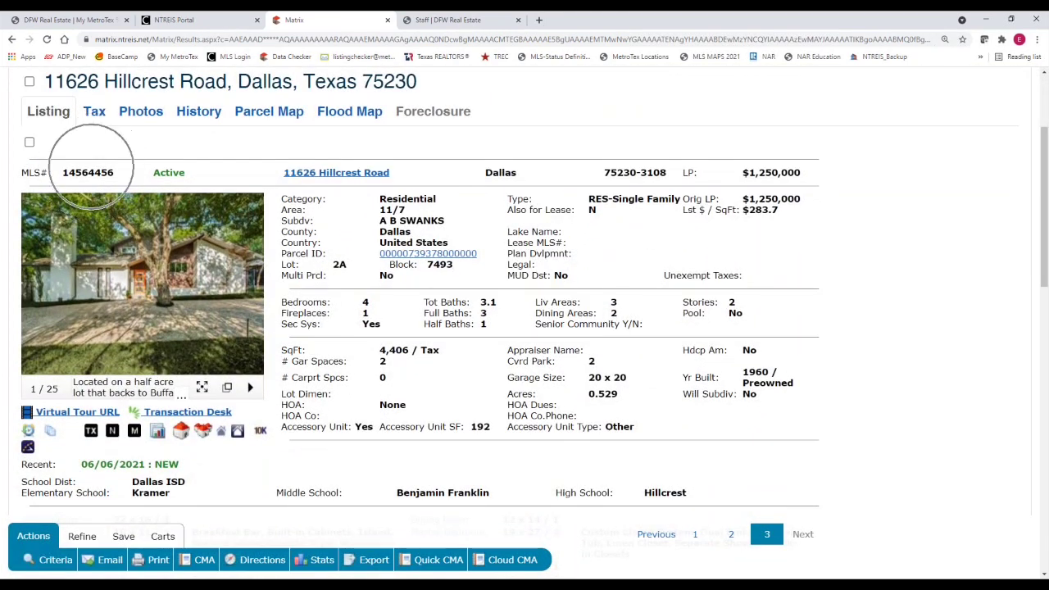
left_click(164, 173)
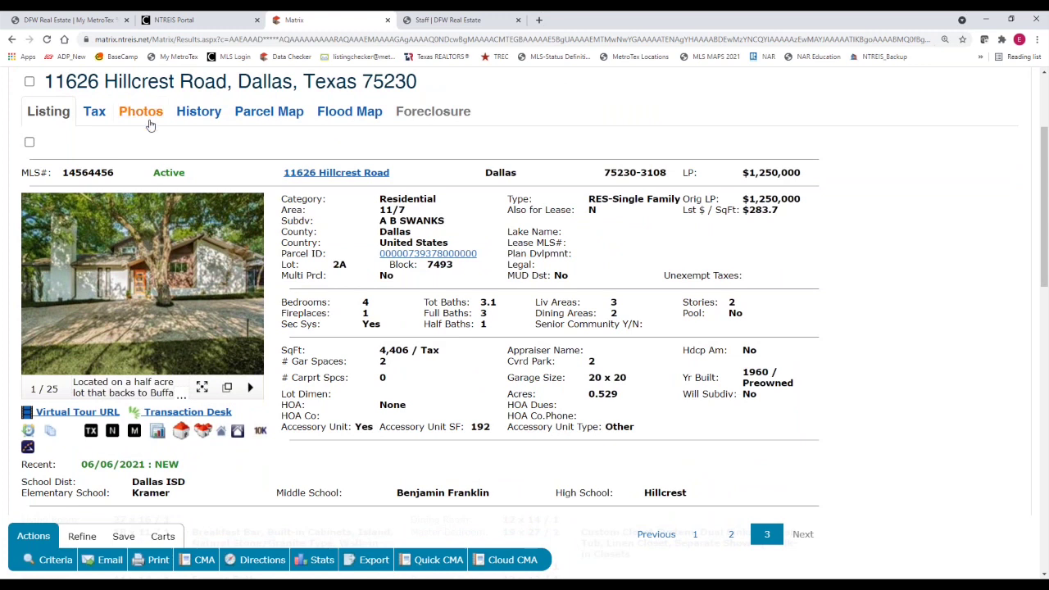
left_click(306, 174)
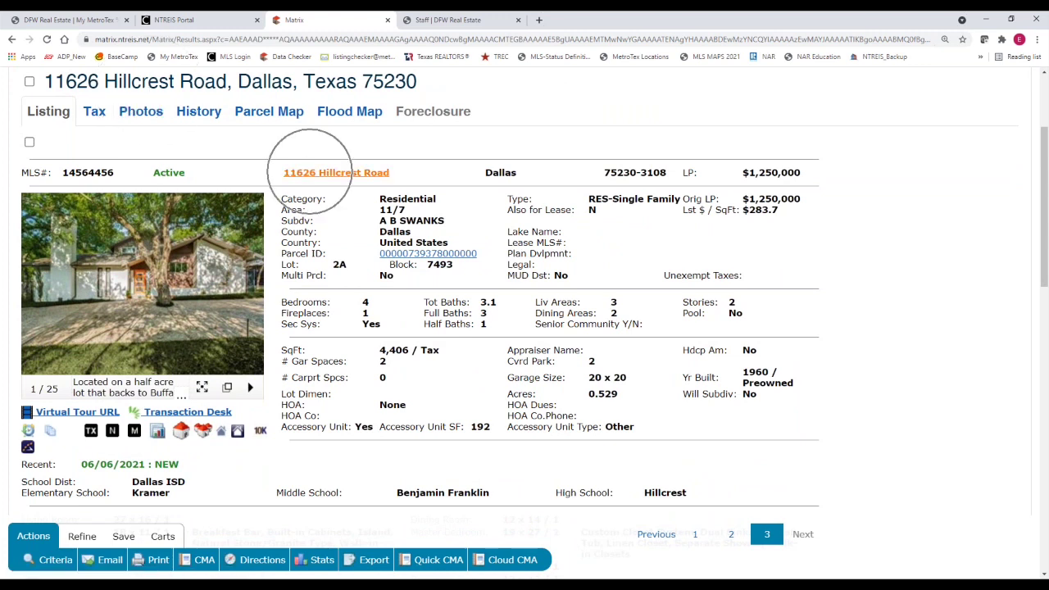
left_click(322, 178)
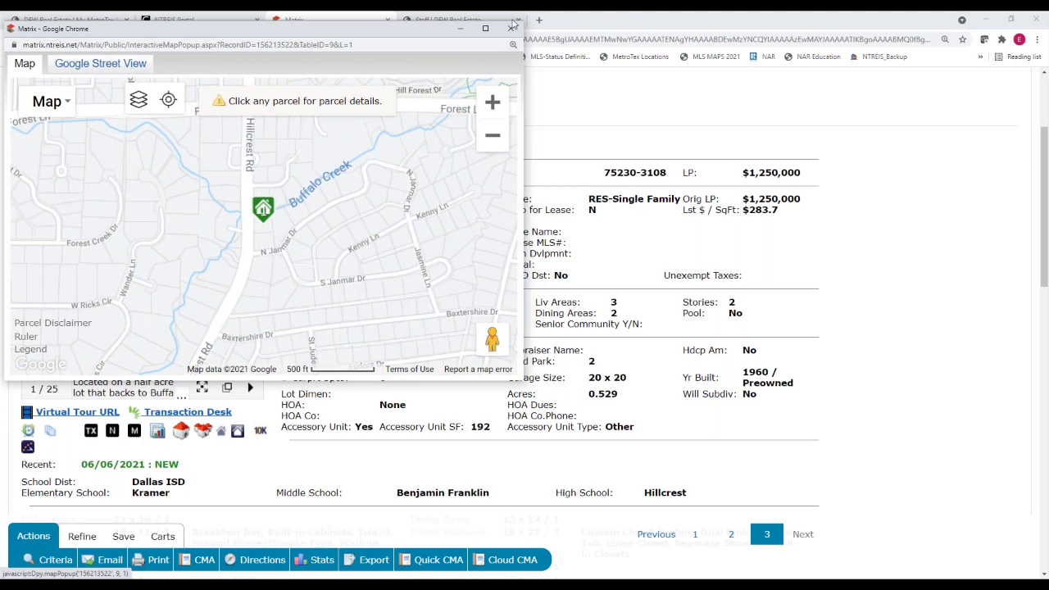
left_click(512, 27)
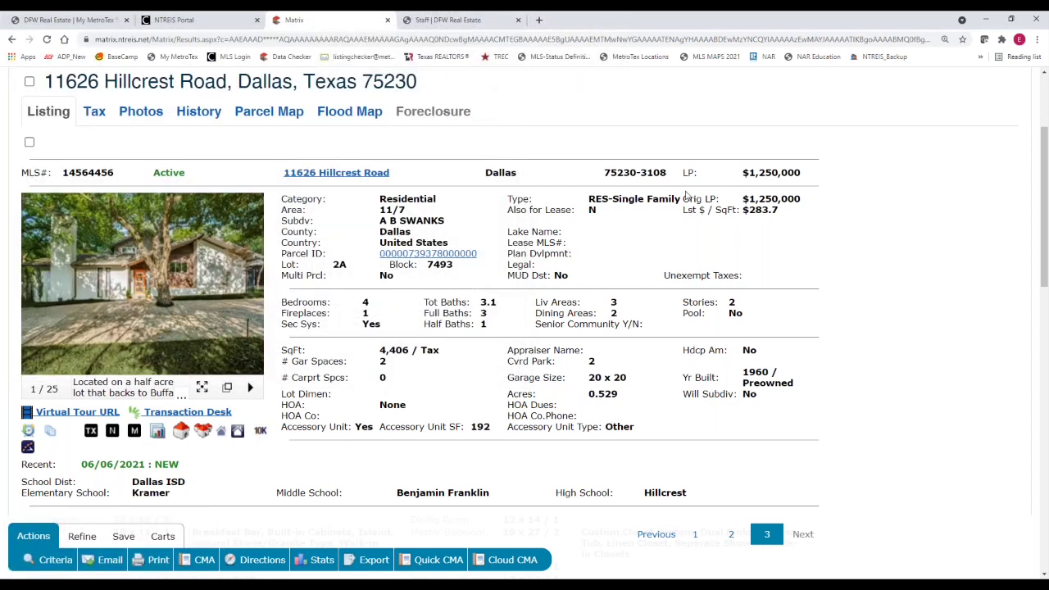
left_click(743, 210)
left_click(763, 182)
left_click(763, 182)
left_click(396, 198)
left_click(599, 205)
left_click(337, 322)
left_click(430, 318)
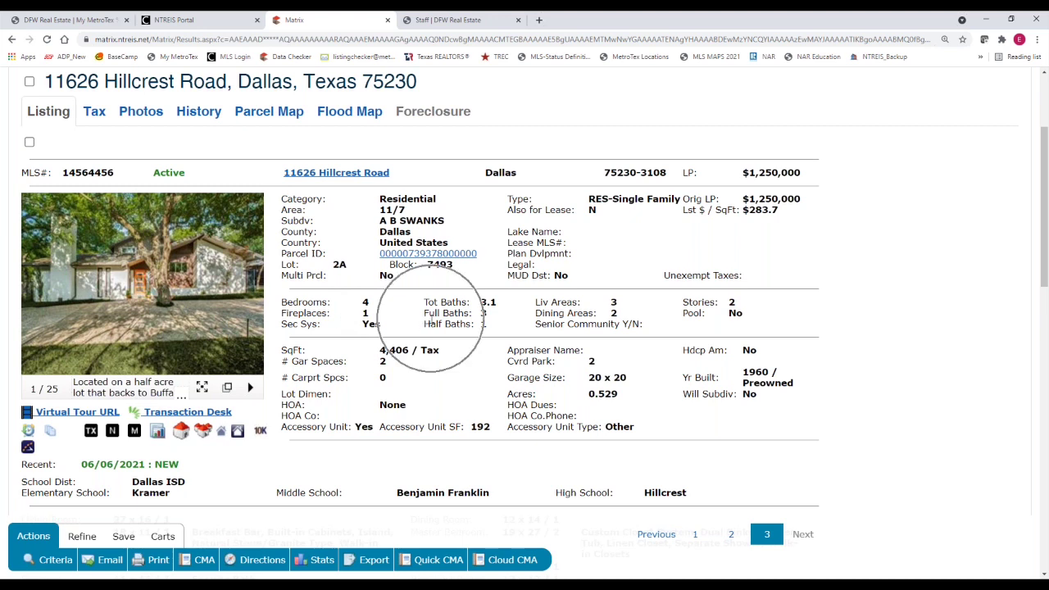
left_click(341, 381)
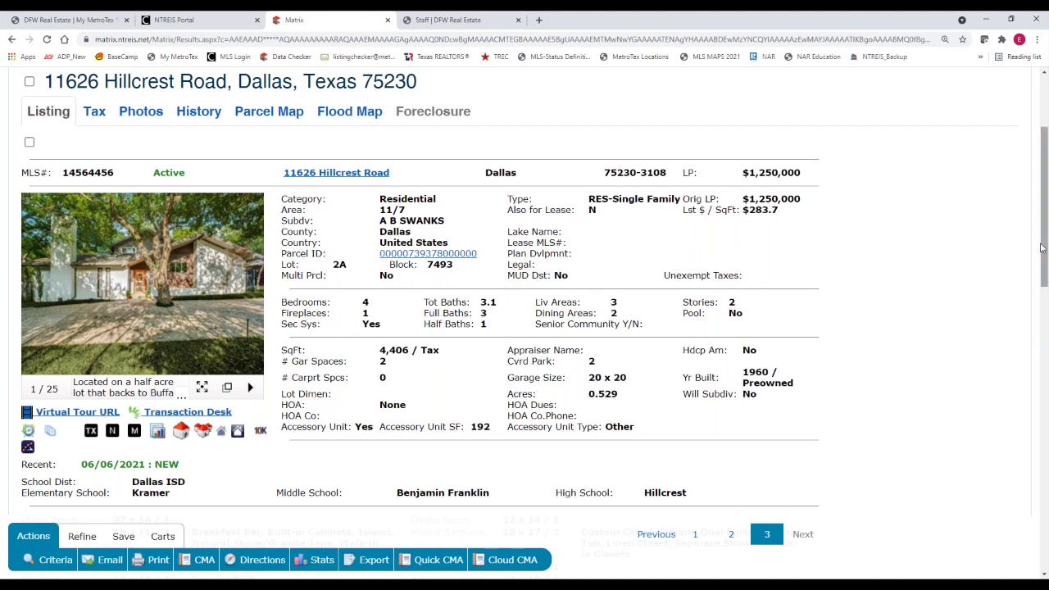
left_click_drag(1040, 248, 1039, 325)
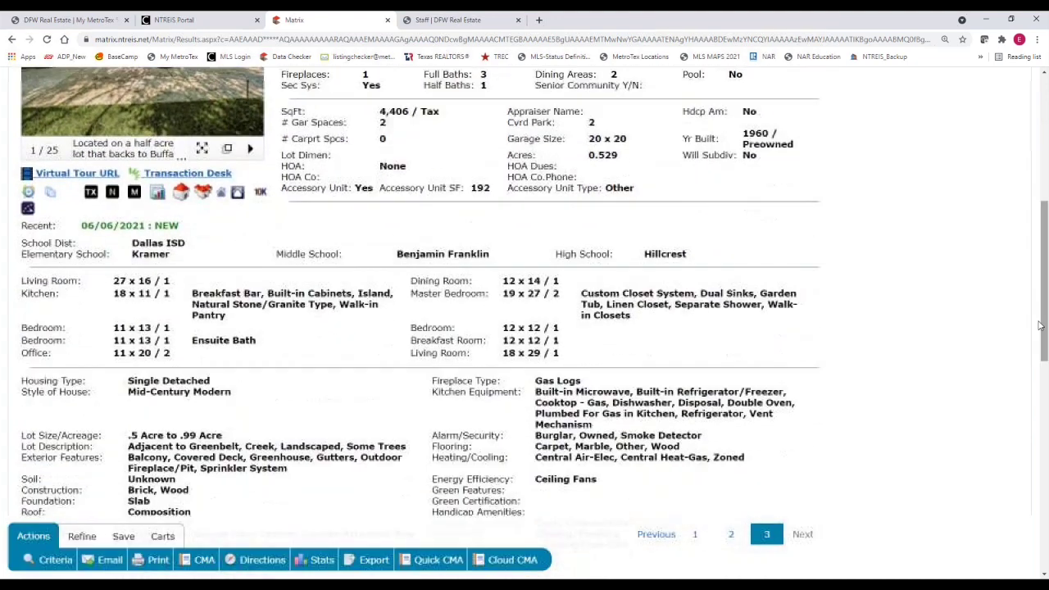
left_click(123, 250)
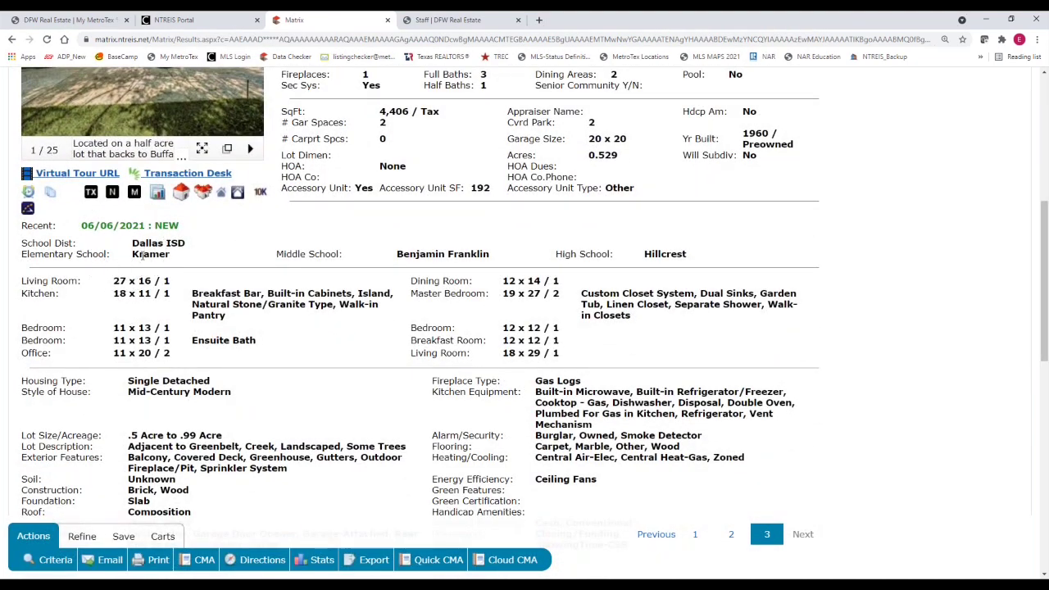
left_click(142, 256)
left_click(609, 266)
left_click(140, 308)
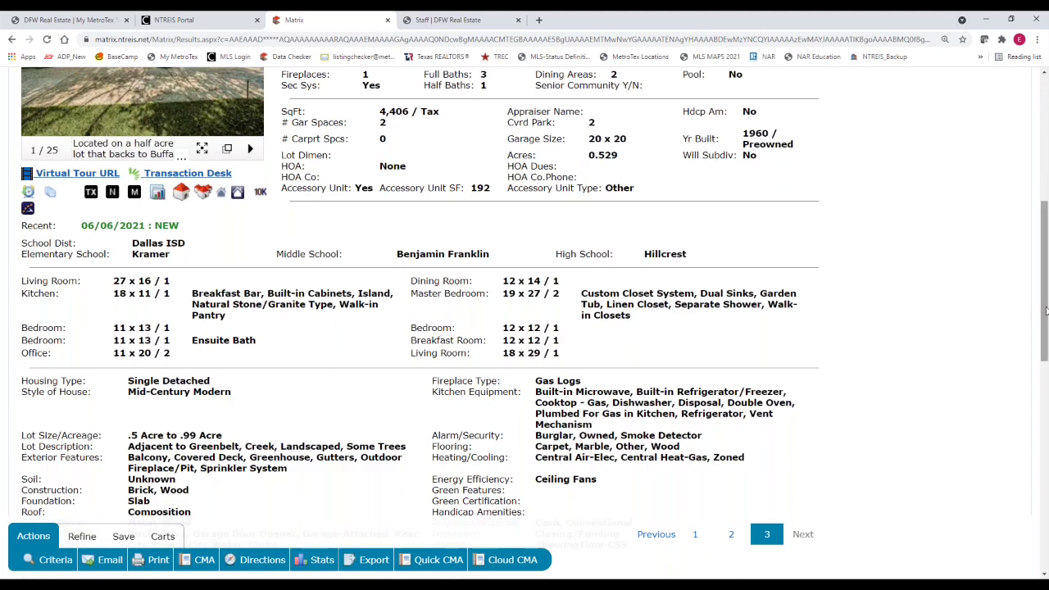
scroll(963, 368, "down", 2)
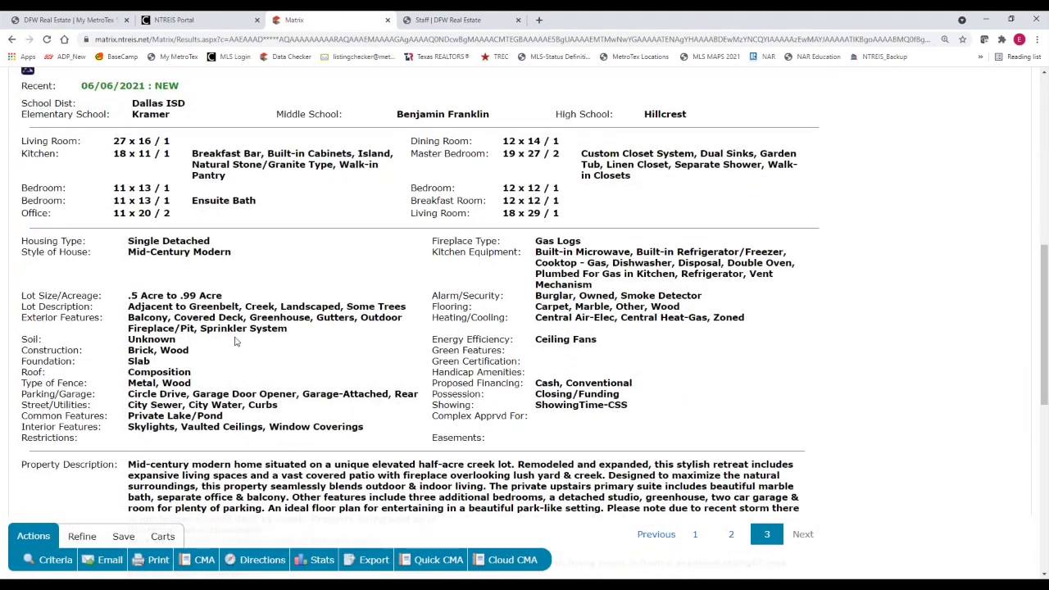
left_click(613, 363)
scroll(953, 420, "down", 1)
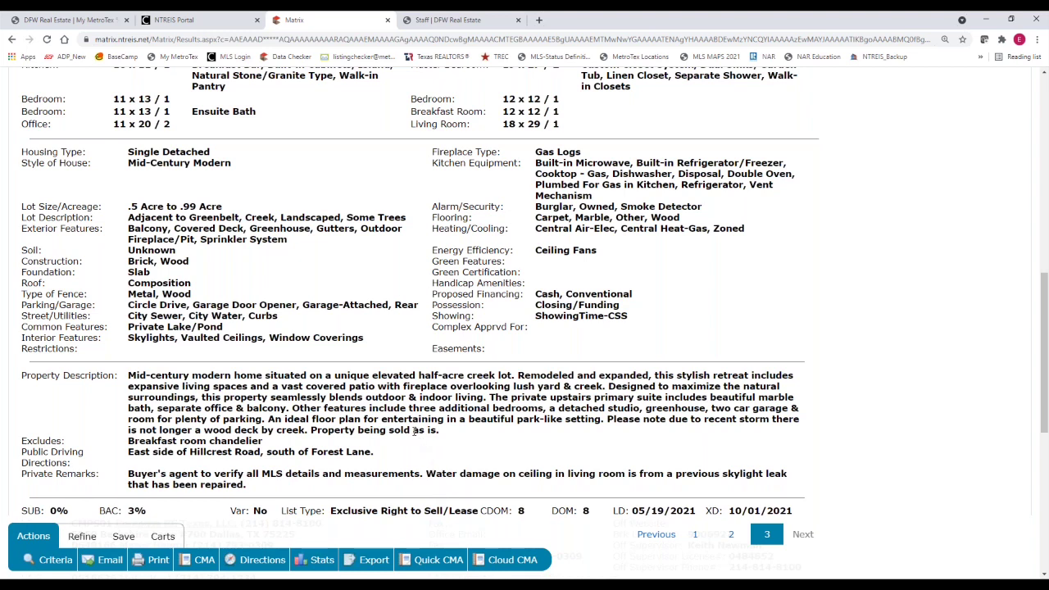
left_click_drag(21, 374, 117, 378)
left_click(482, 484)
left_click_drag(411, 430, 440, 431)
left_click(426, 443)
scroll(101, 443, "down", 1)
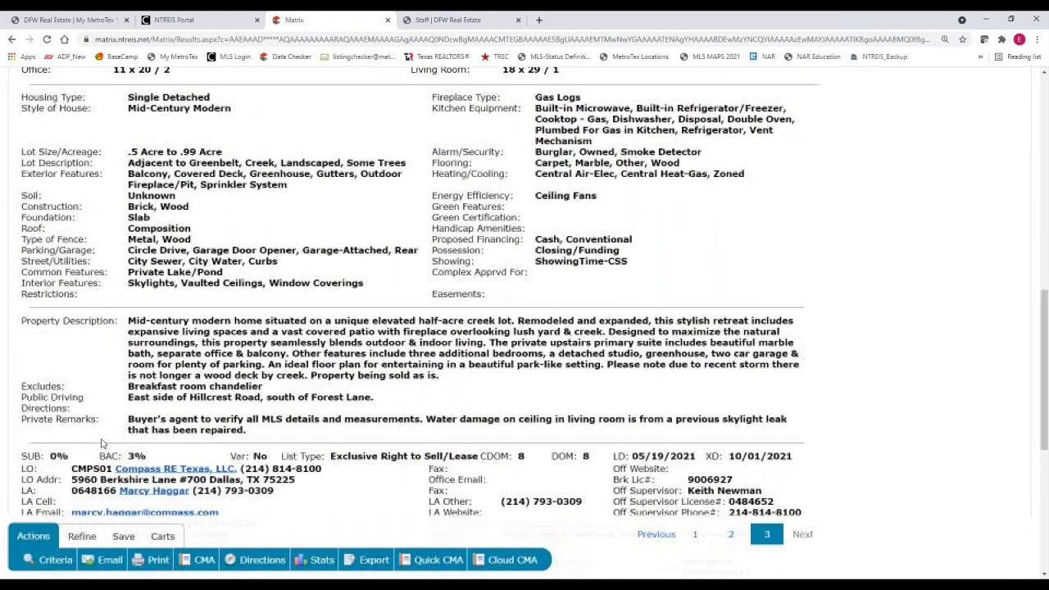
scroll(123, 364, "down", 1)
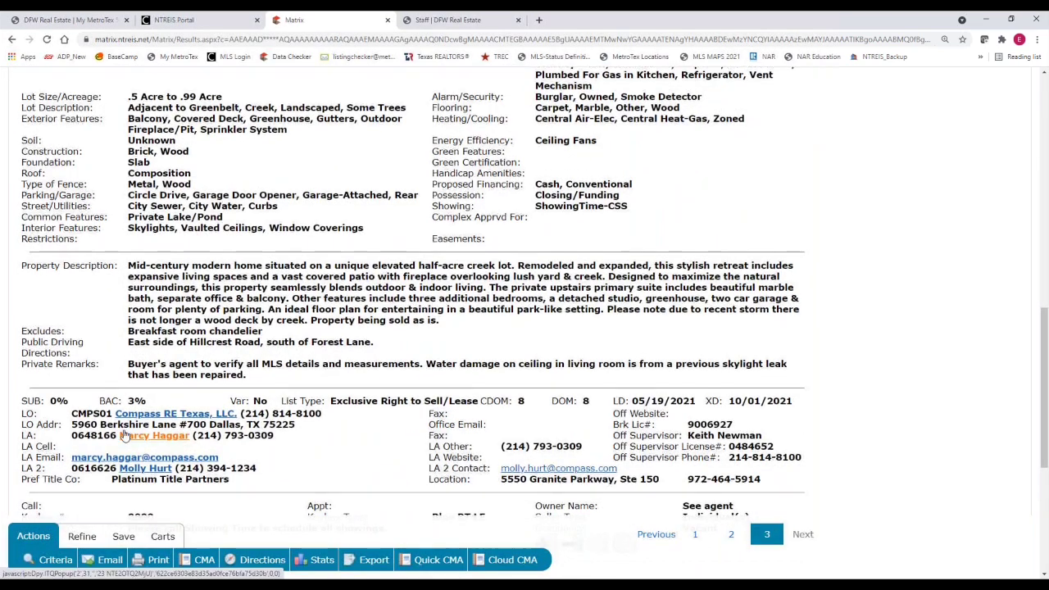
scroll(141, 352, "down", 2)
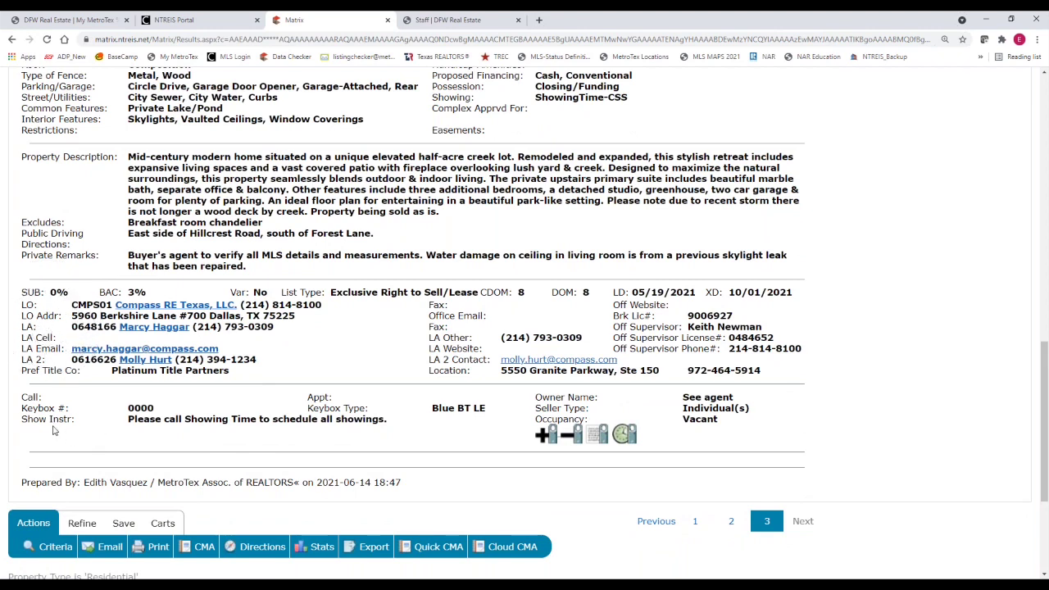
left_click(151, 432)
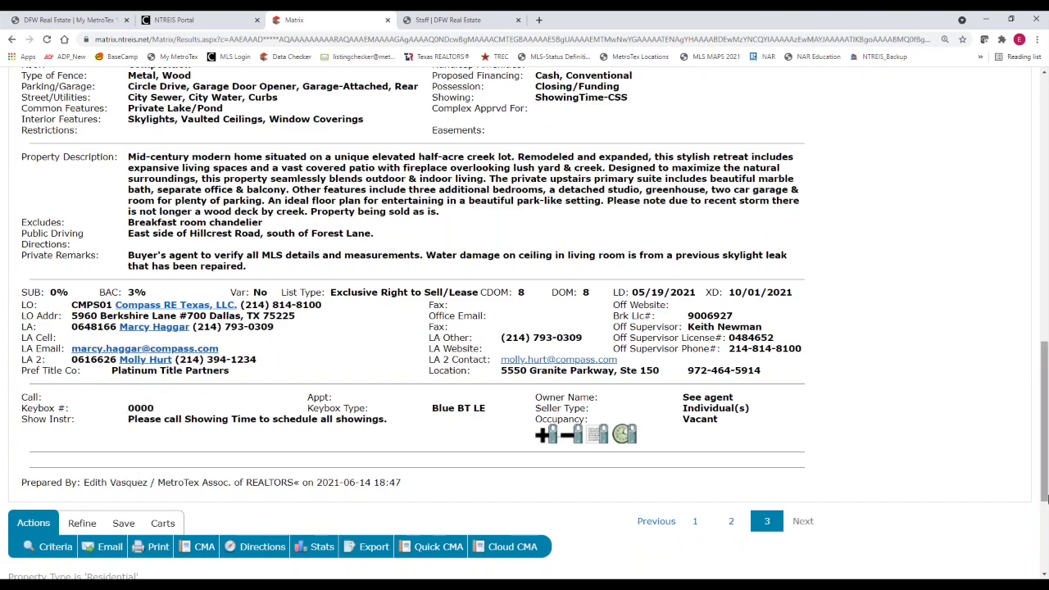
left_click_drag(1046, 497, 1023, 293)
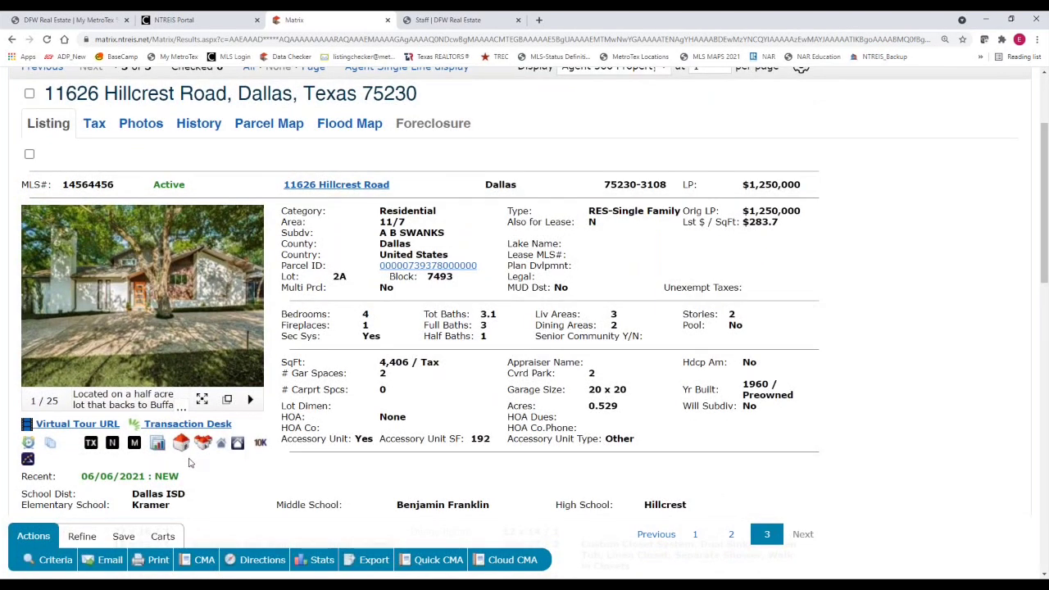
left_click(250, 309)
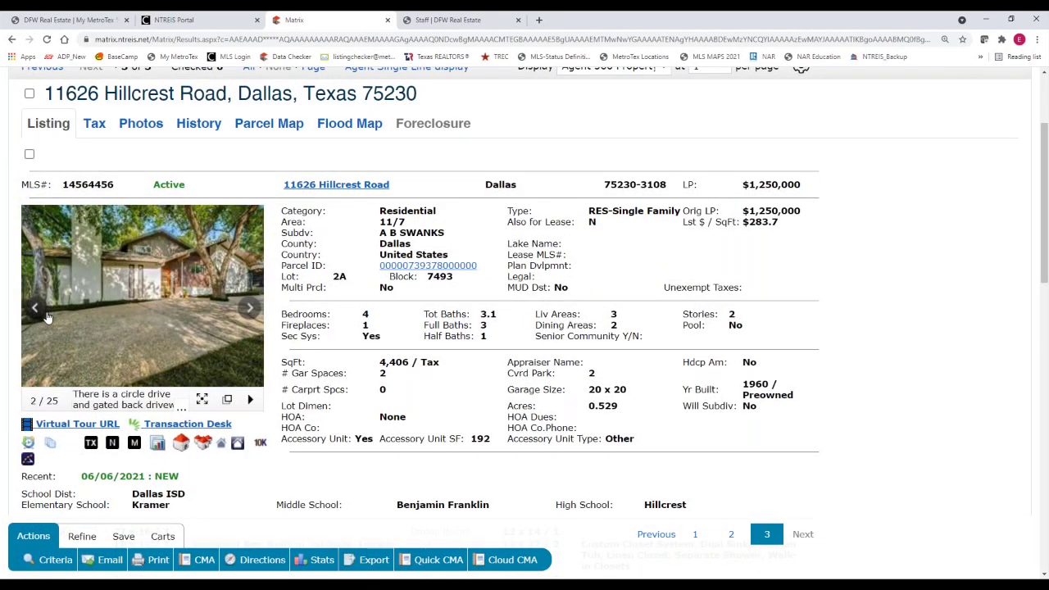
left_click(36, 310)
left_click(227, 400)
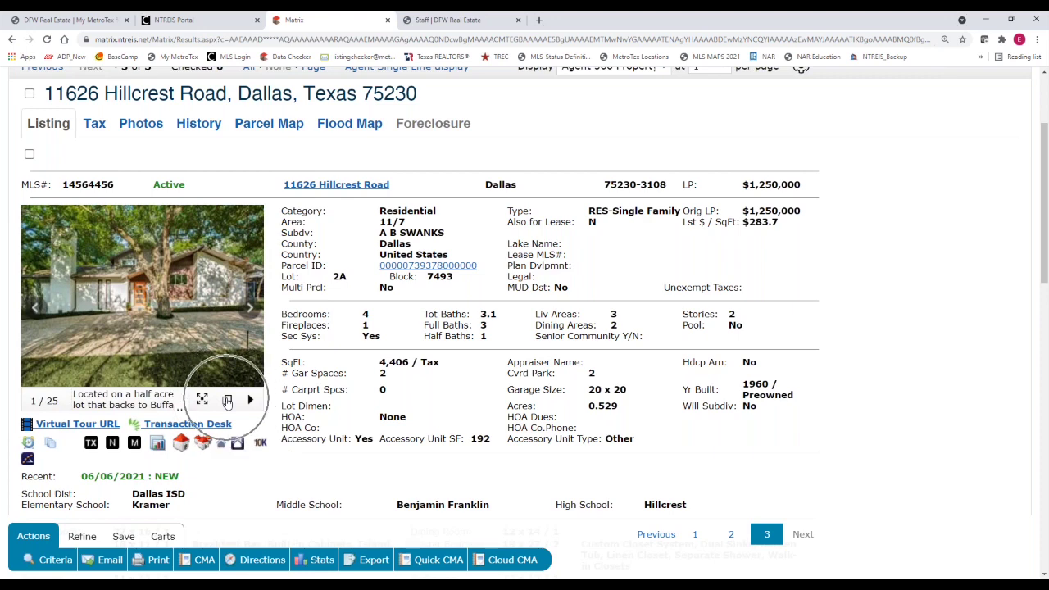
left_click(227, 400)
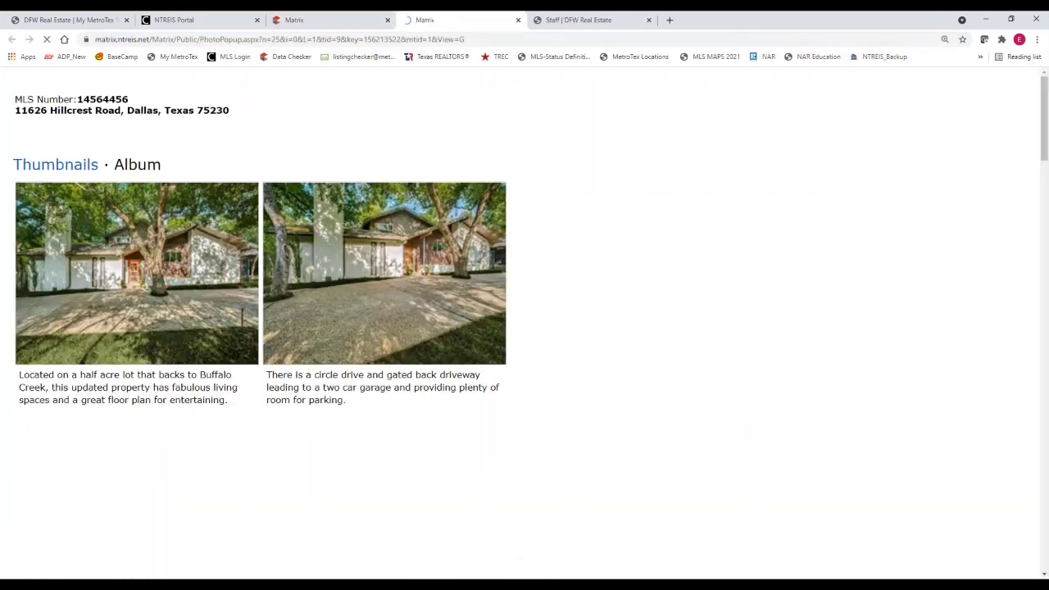
left_click(518, 19)
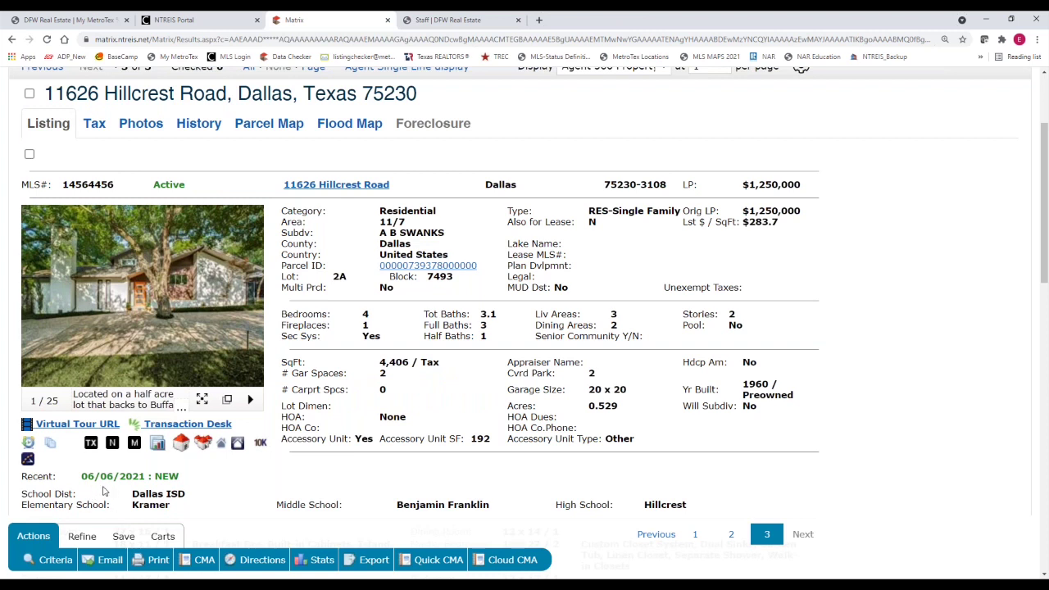
left_click(47, 433)
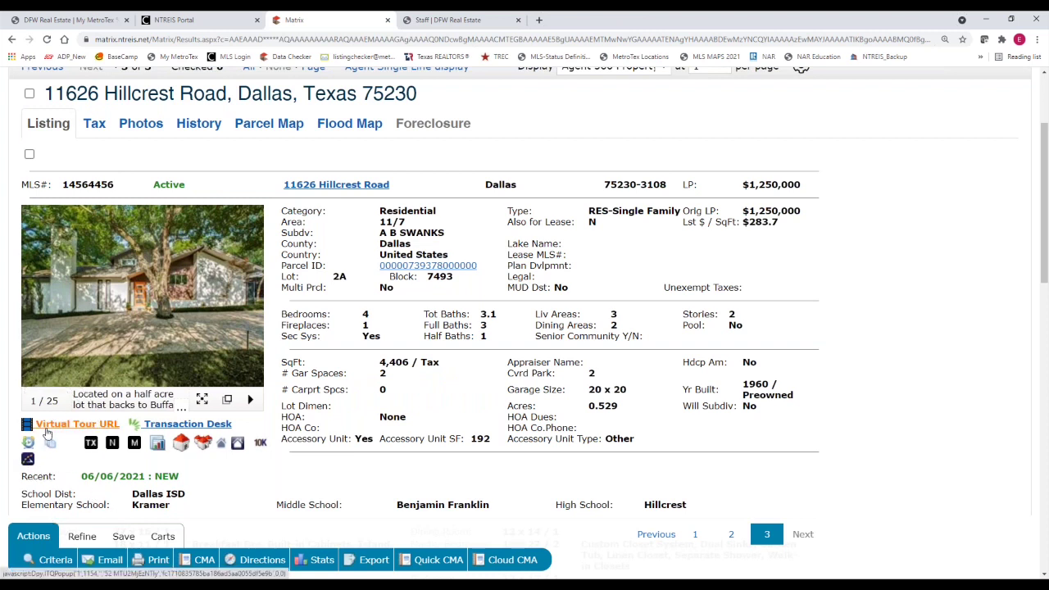
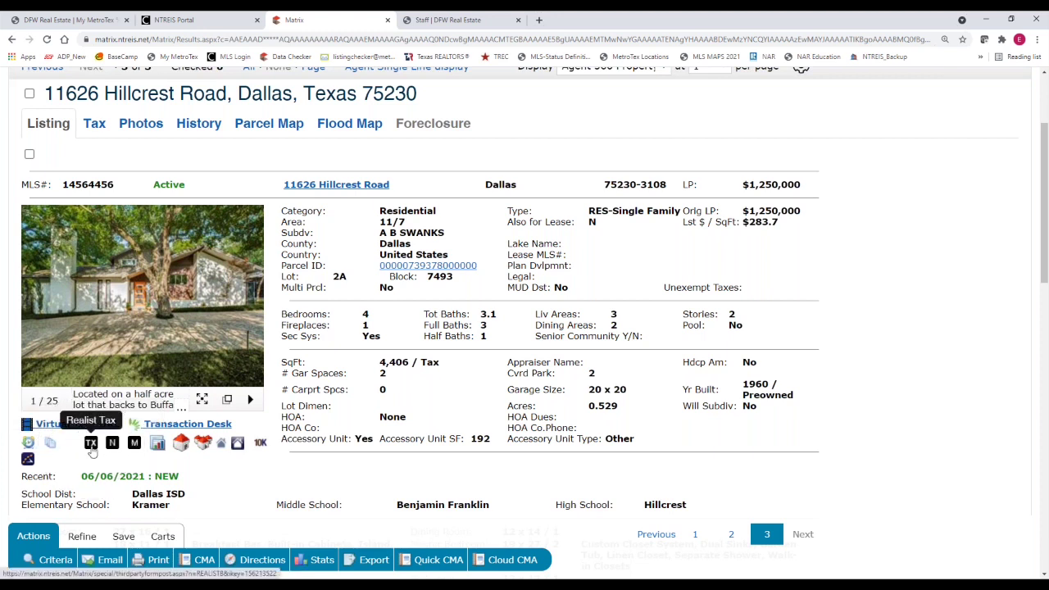
Check the tax record again, then select the 06/06/2021 : NEW status date on the listing
left_click(91, 444)
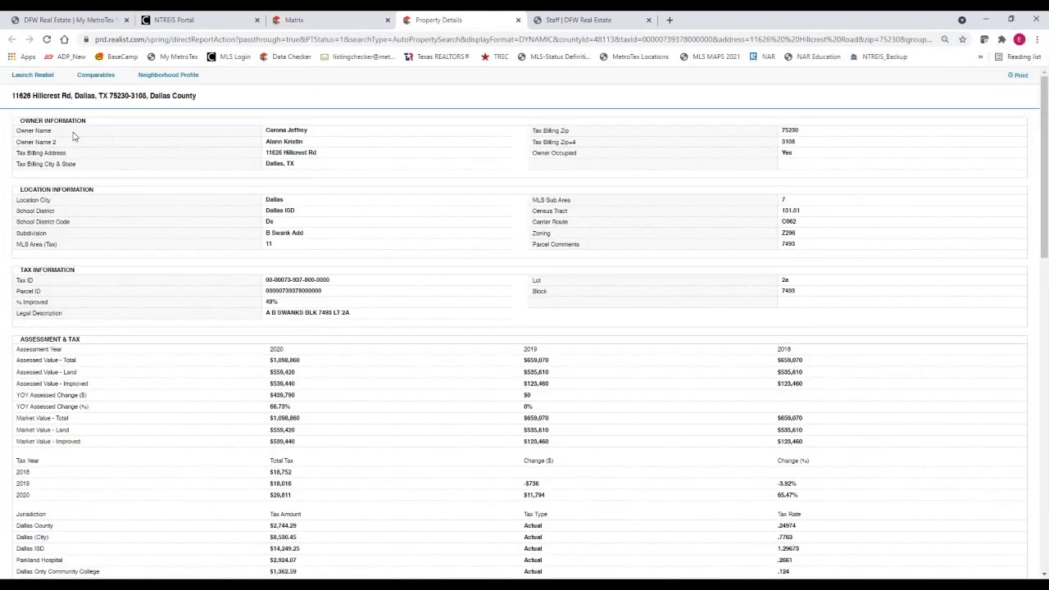
left_click(57, 107)
left_click(517, 20)
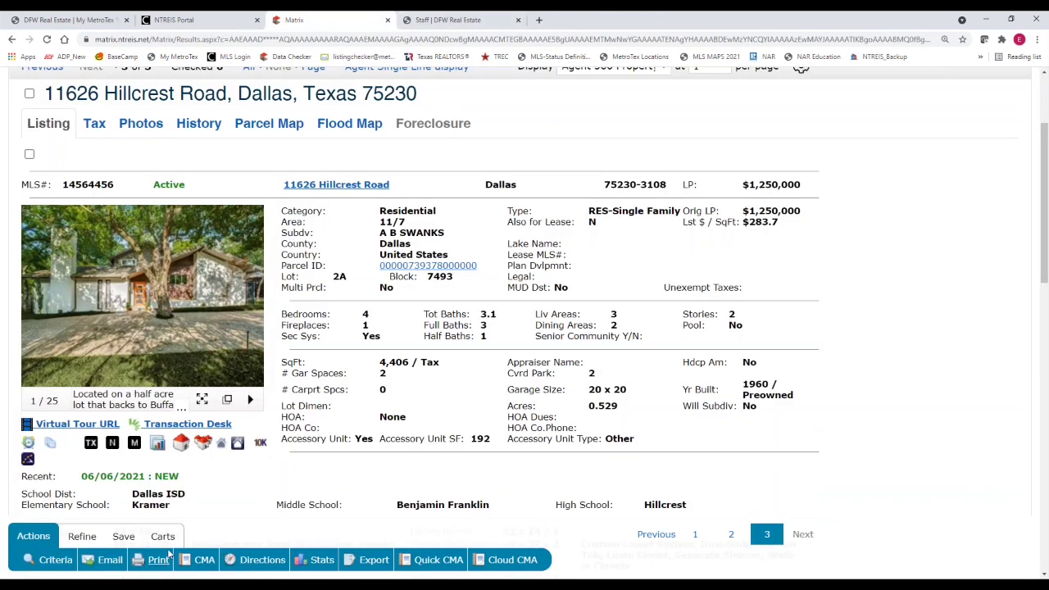
scroll(182, 504, "down", 1)
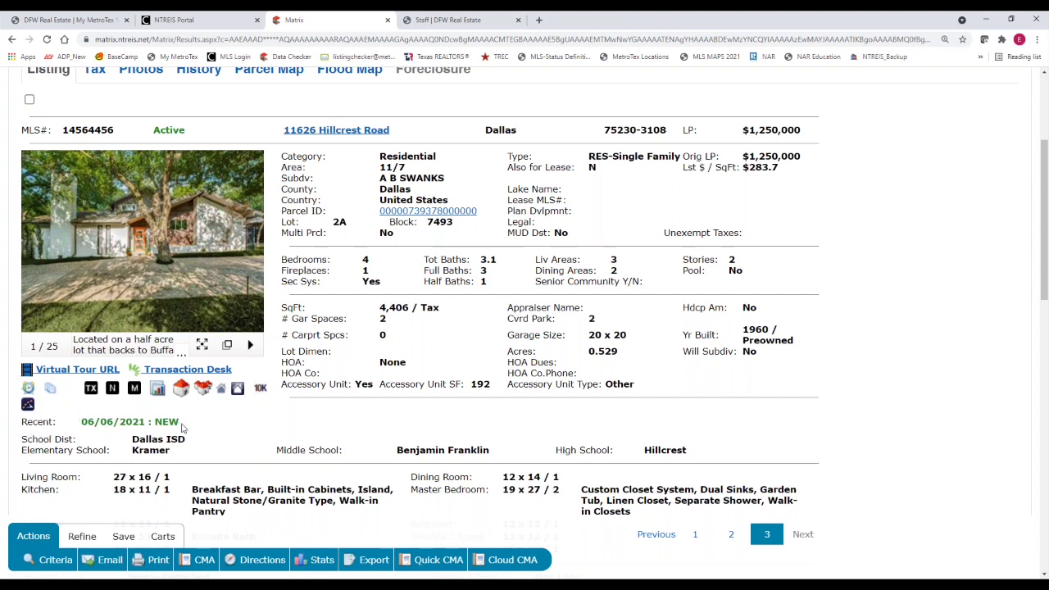
left_click_drag(182, 425, 82, 423)
right_click(95, 432)
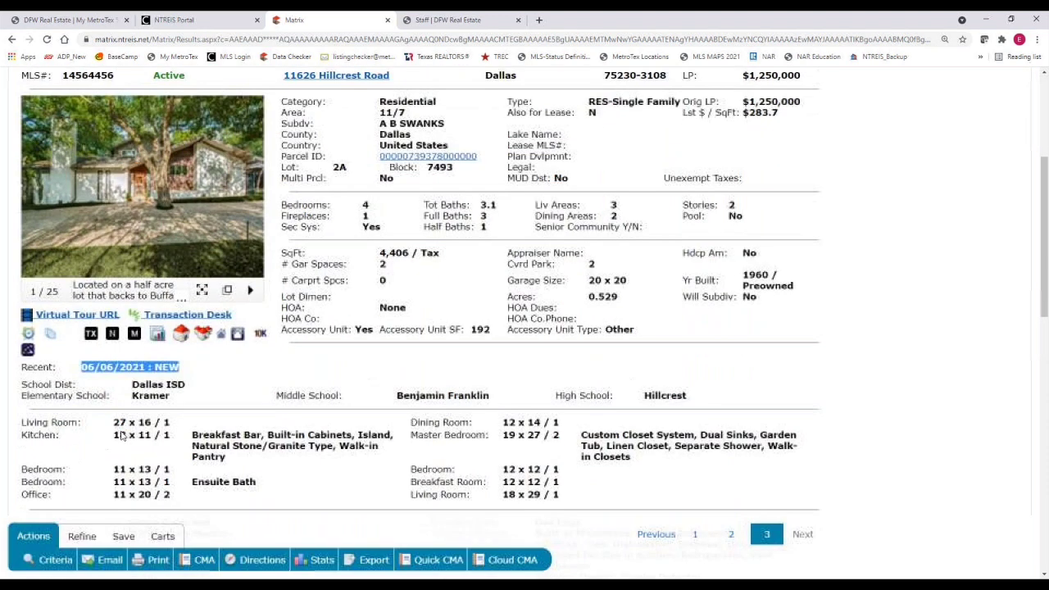
scroll(59, 443, "up", 1)
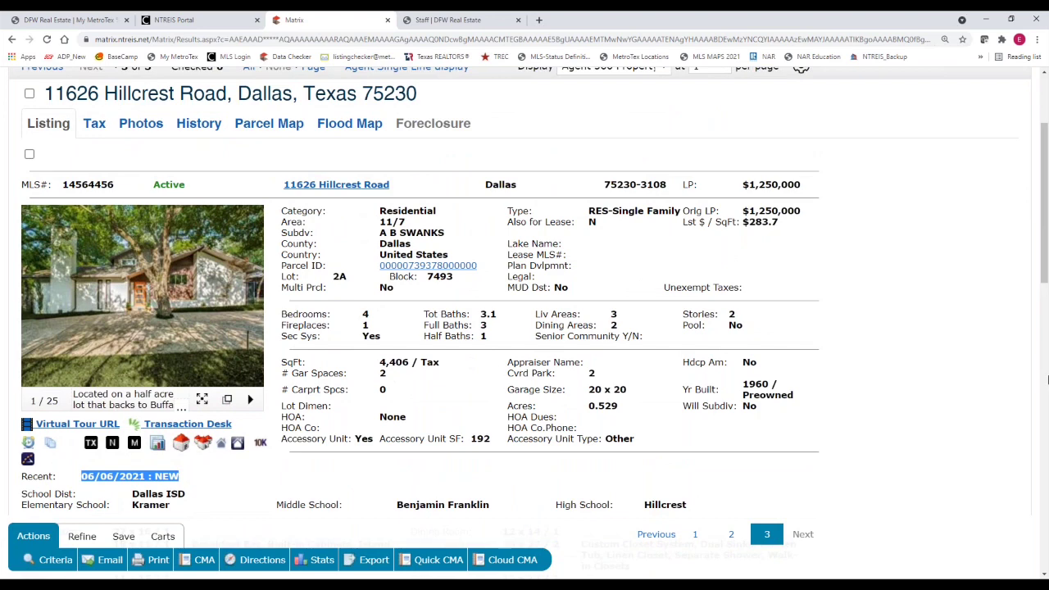
scroll(1046, 291, "up", 3)
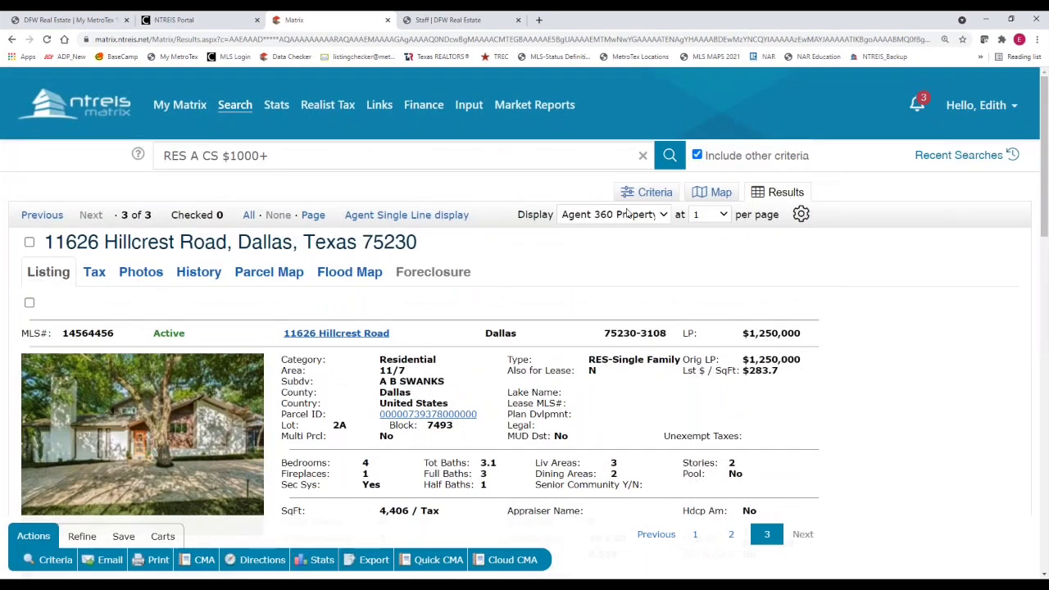
Return to the search criteria form and clear all existing criteria
left_click(656, 191)
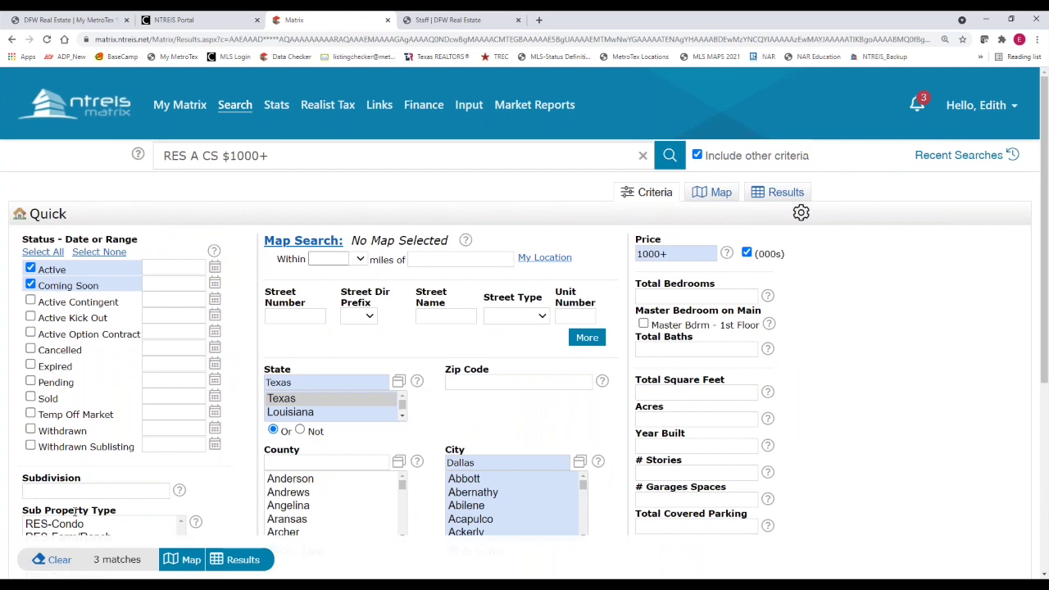
left_click(65, 562)
scroll(211, 475, "down", 2)
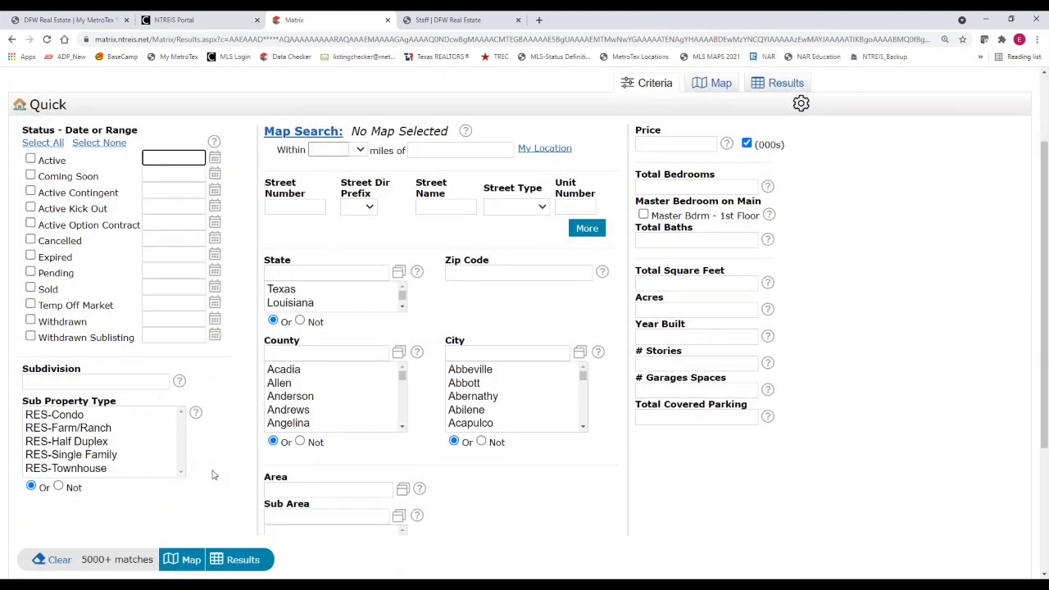
scroll(211, 475, "down", 3)
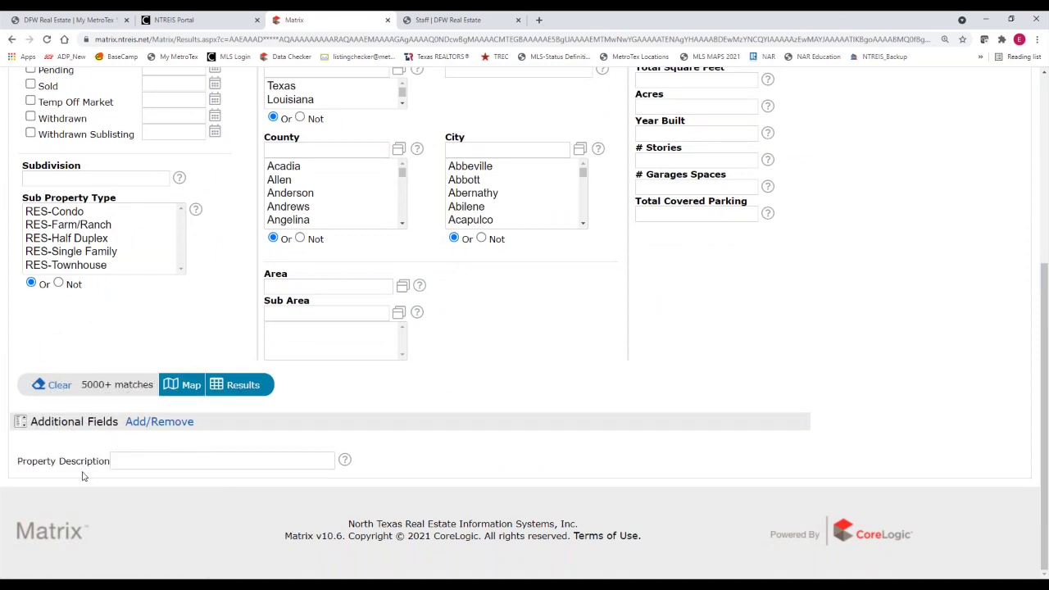
left_click(82, 473)
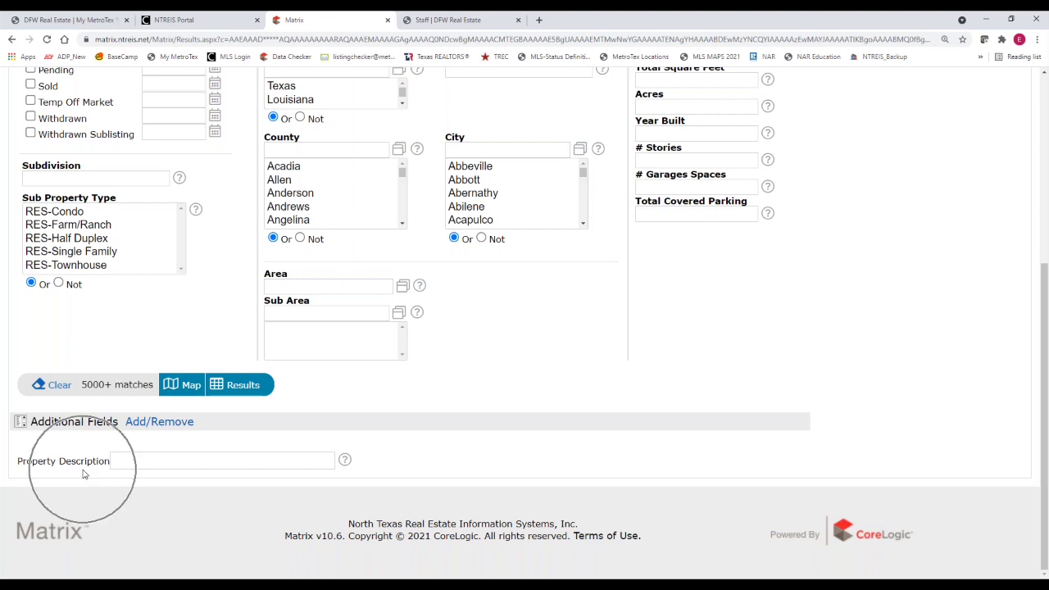
Add the Rooms Search field to the quick search's additional fields
left_click(146, 424)
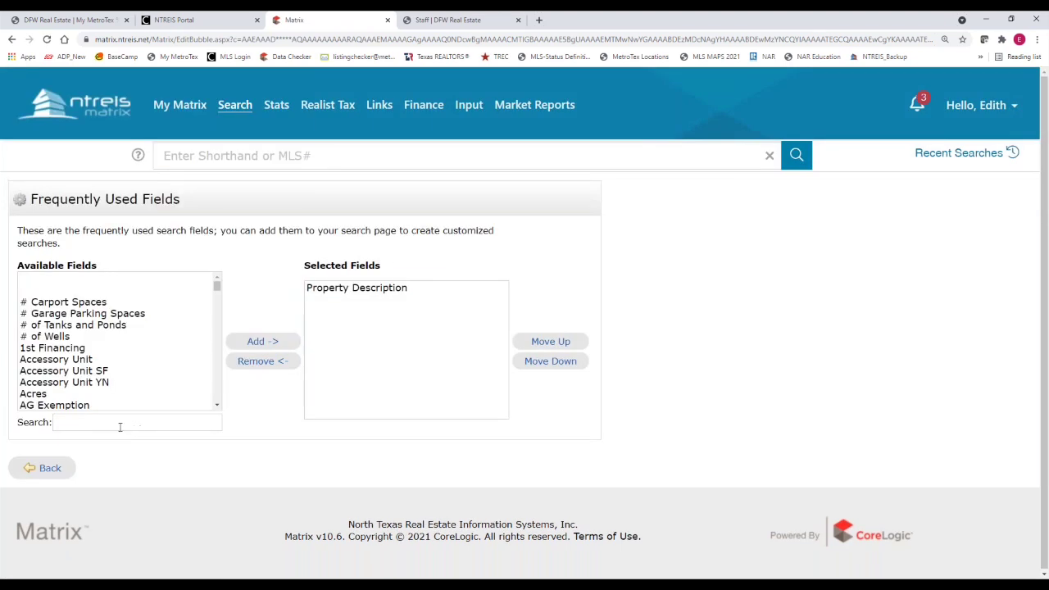
left_click(119, 423)
type("rooms")
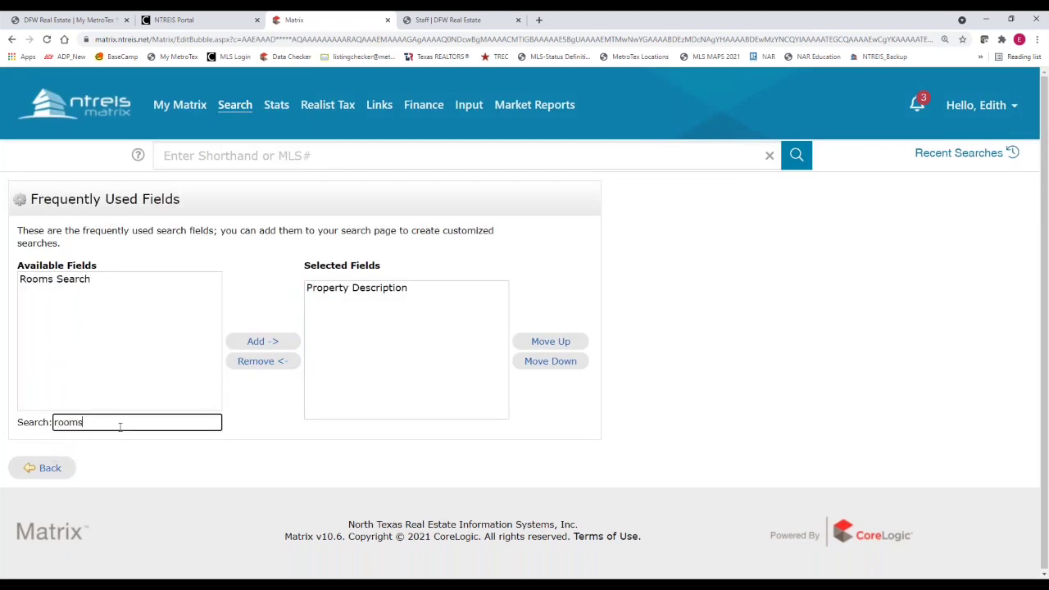
left_click(63, 280)
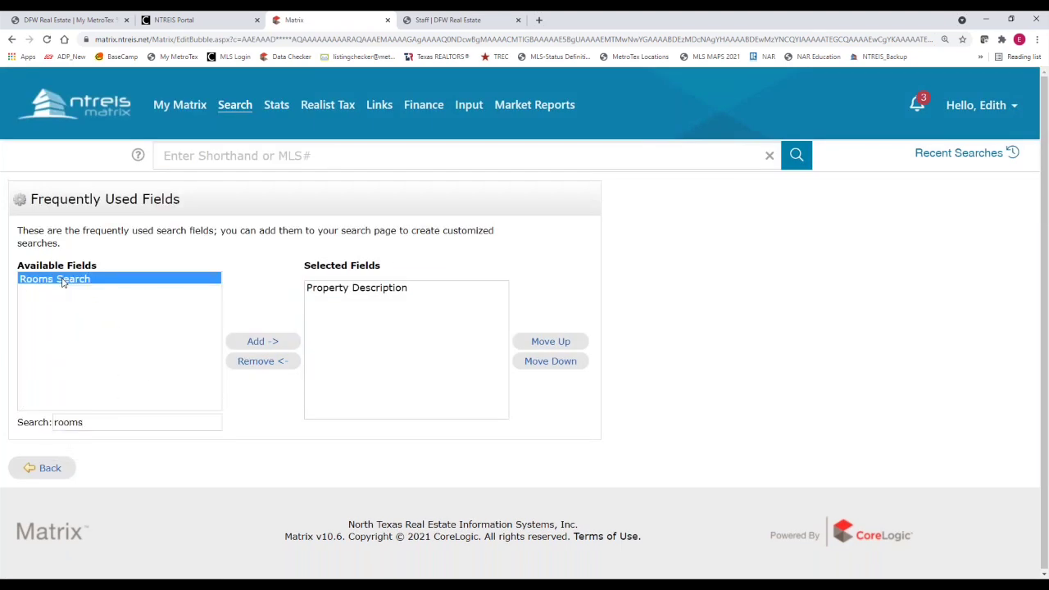
left_click(256, 342)
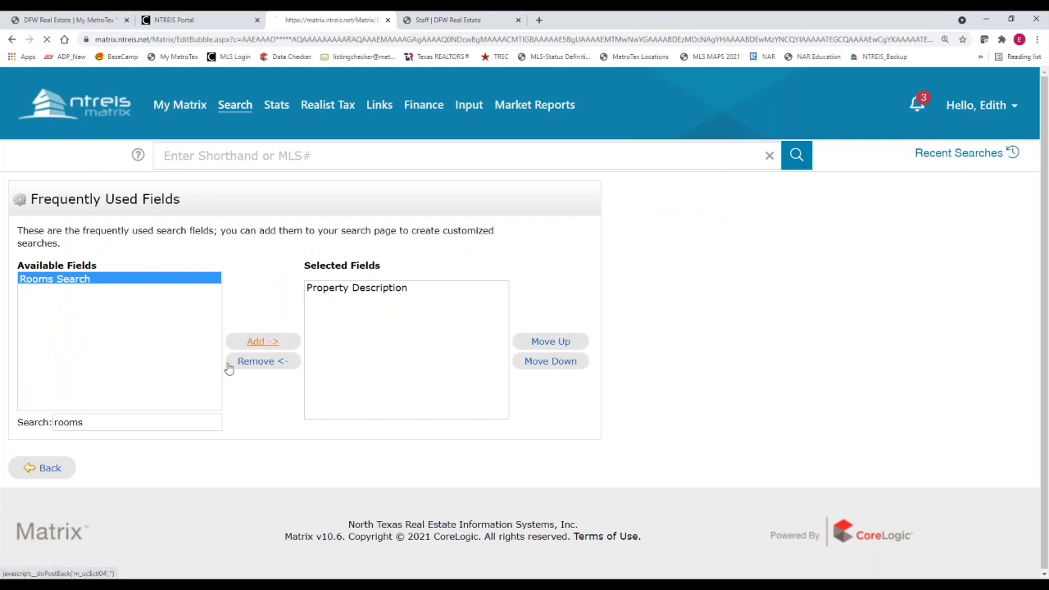
left_click(45, 472)
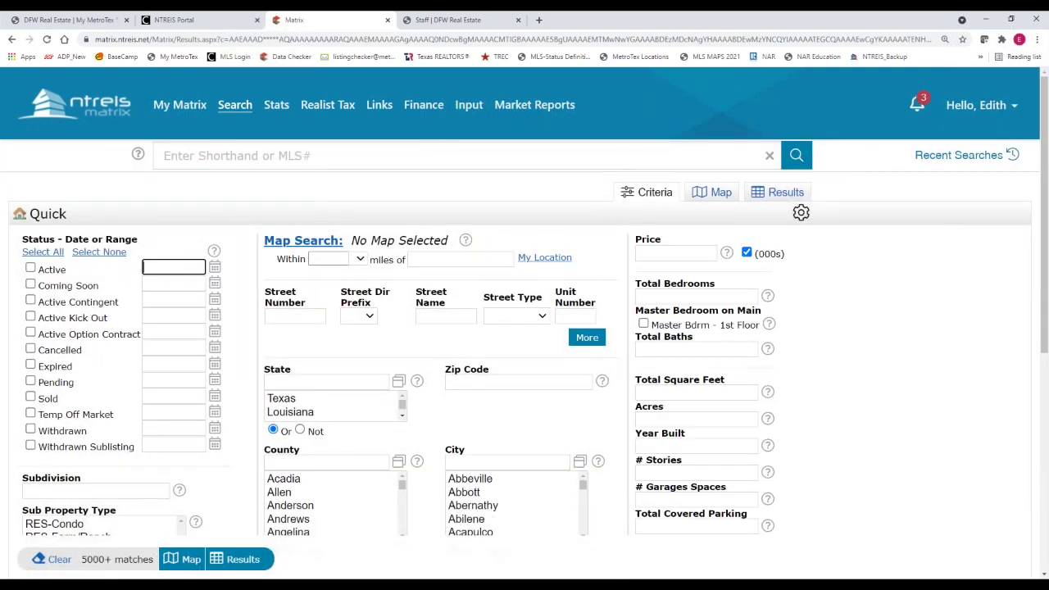
In Rooms Search, set the first row to Master Bedroom on level 2
scroll(1016, 262, "down", 3)
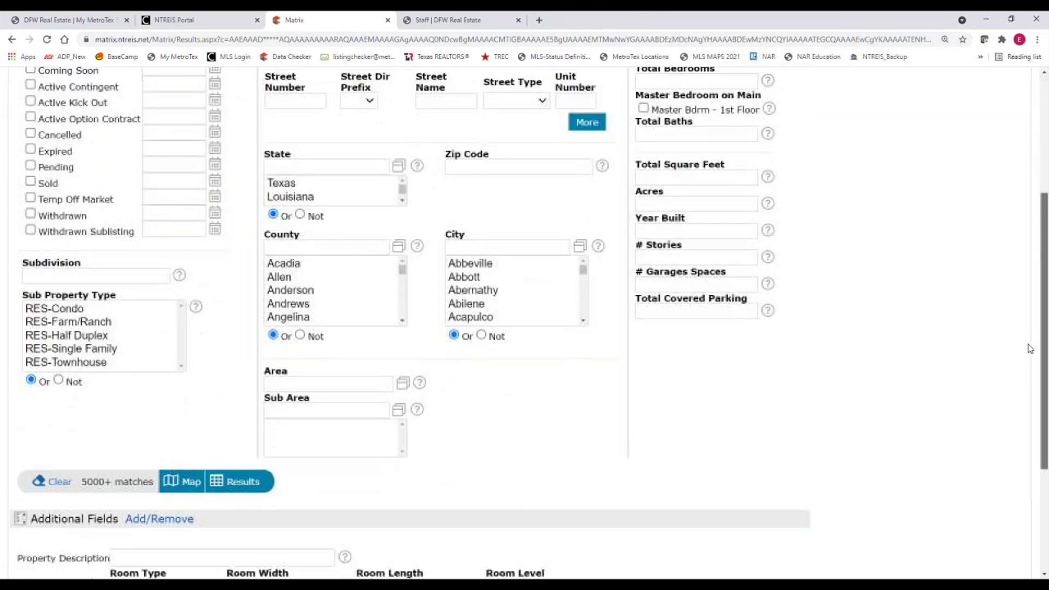
scroll(1014, 393, "down", 3)
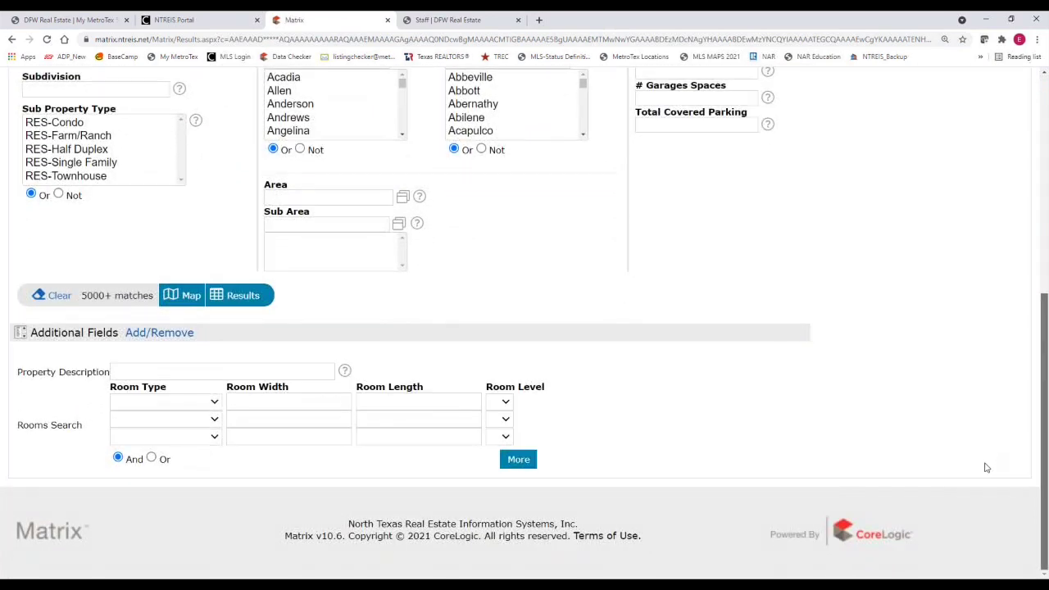
left_click(214, 402)
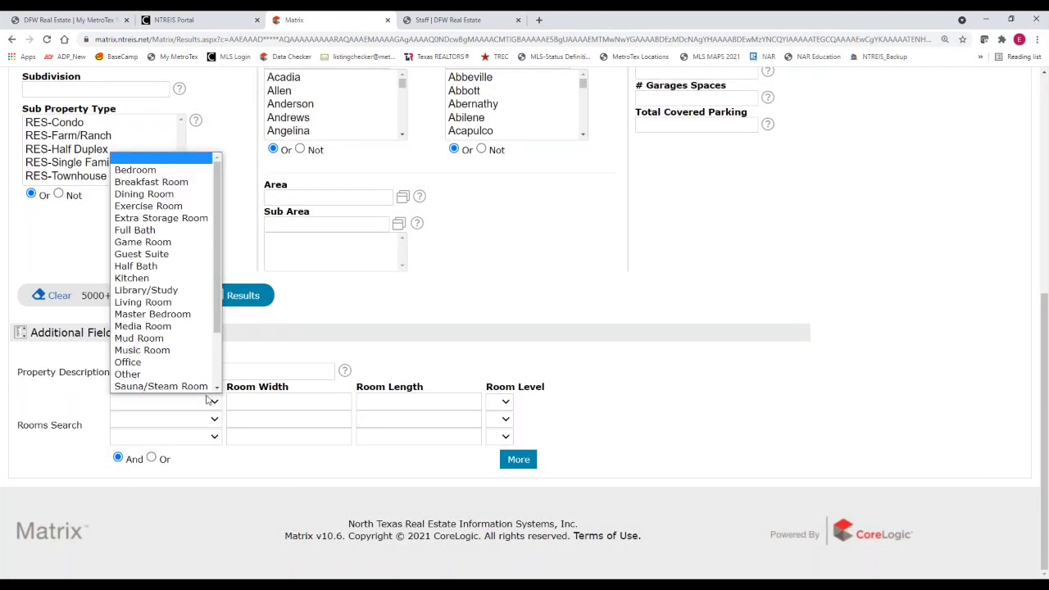
scroll(209, 328, "down", 1)
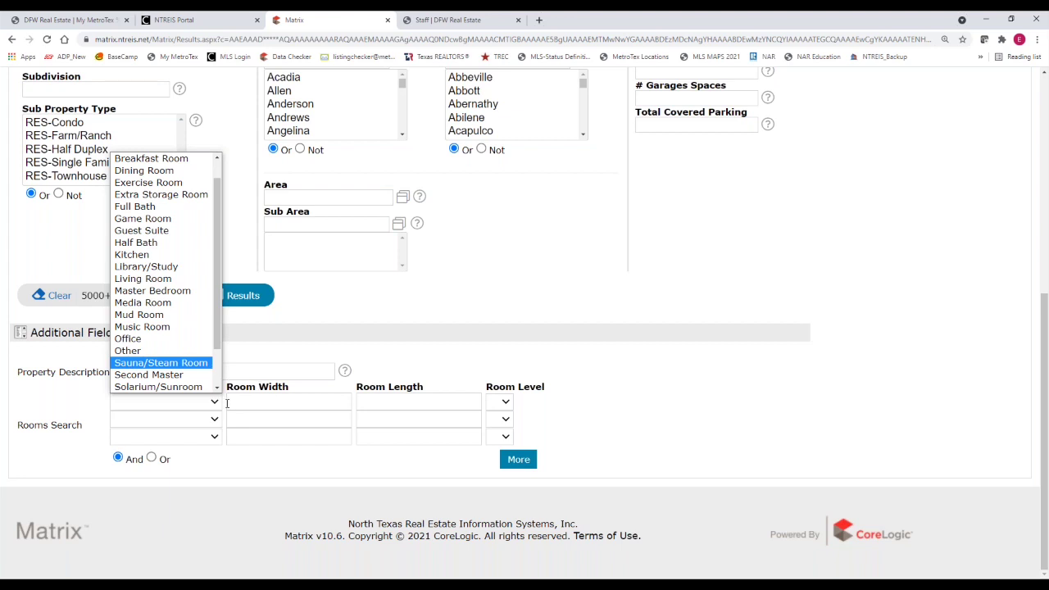
scroll(164, 361, "down", 1)
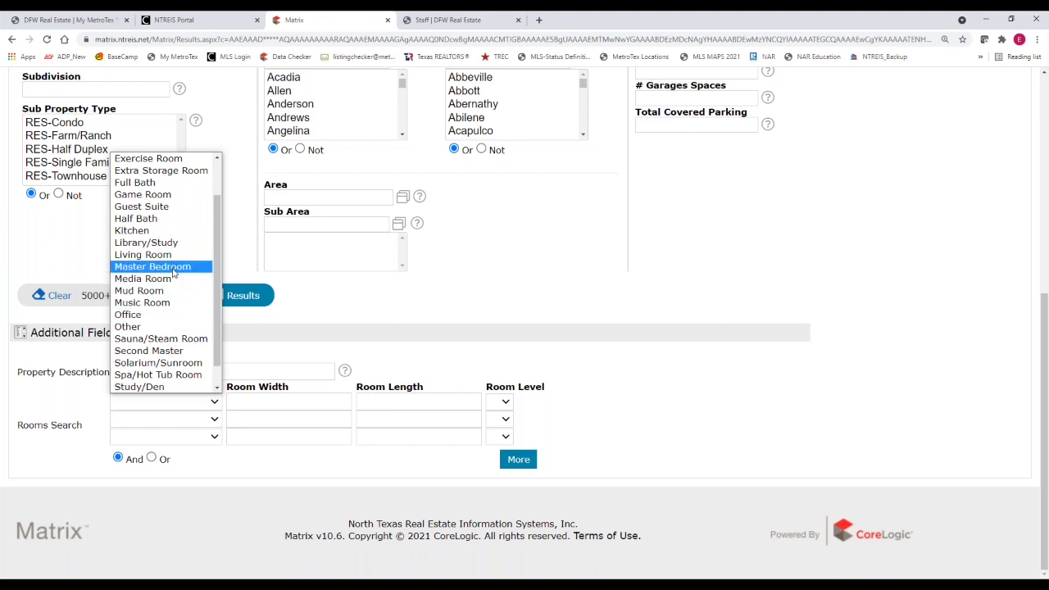
left_click(174, 271)
left_click(506, 400)
left_click(498, 441)
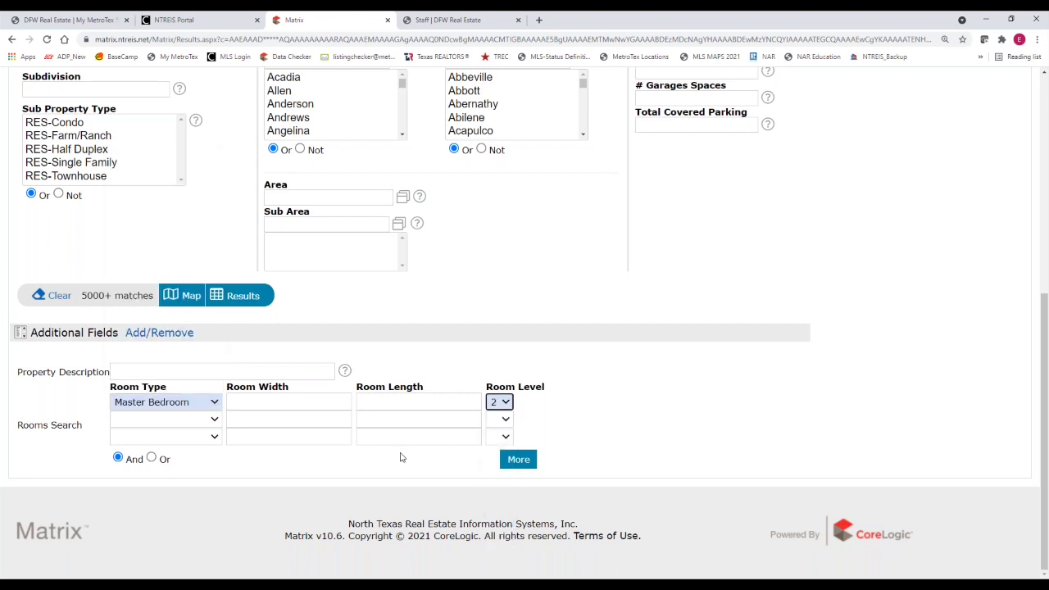
Set the second room row to Second Master on level 1 and refresh the match count
left_click(215, 419)
scroll(164, 368, "down", 1)
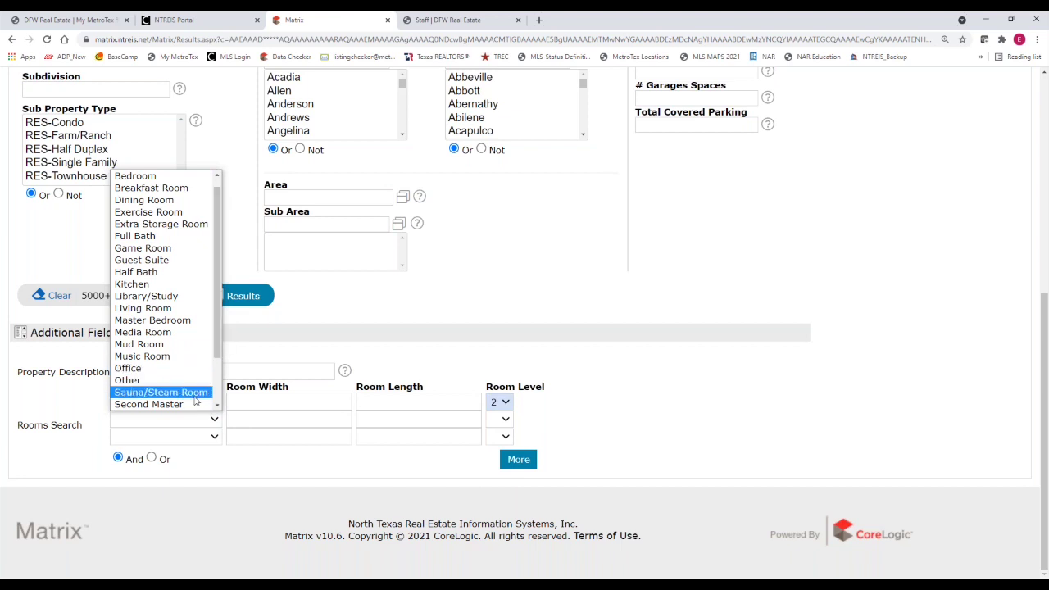
left_click(152, 404)
left_click(500, 419)
left_click(498, 437)
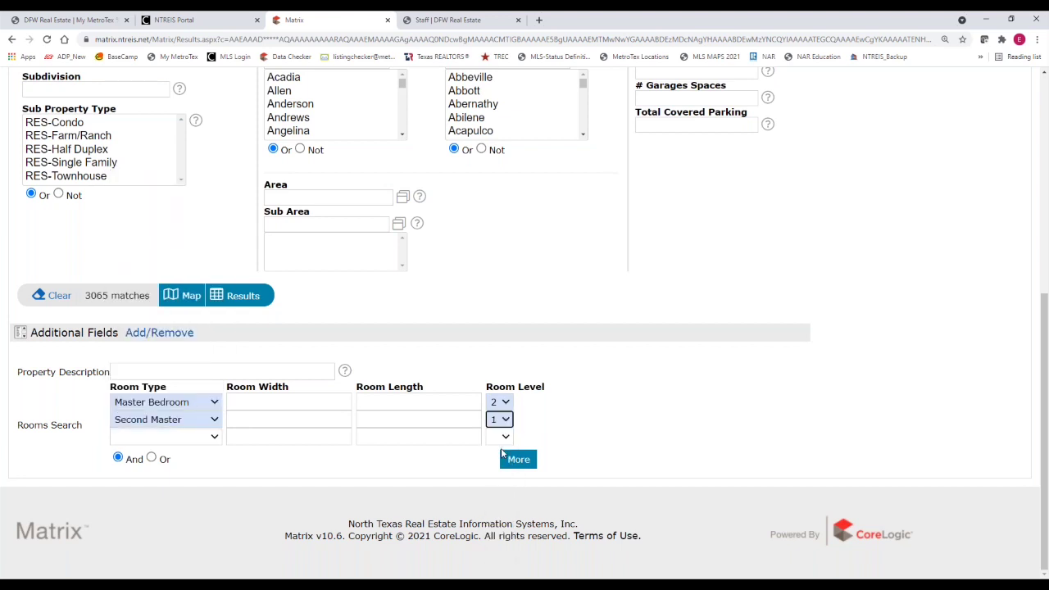
left_click(279, 397)
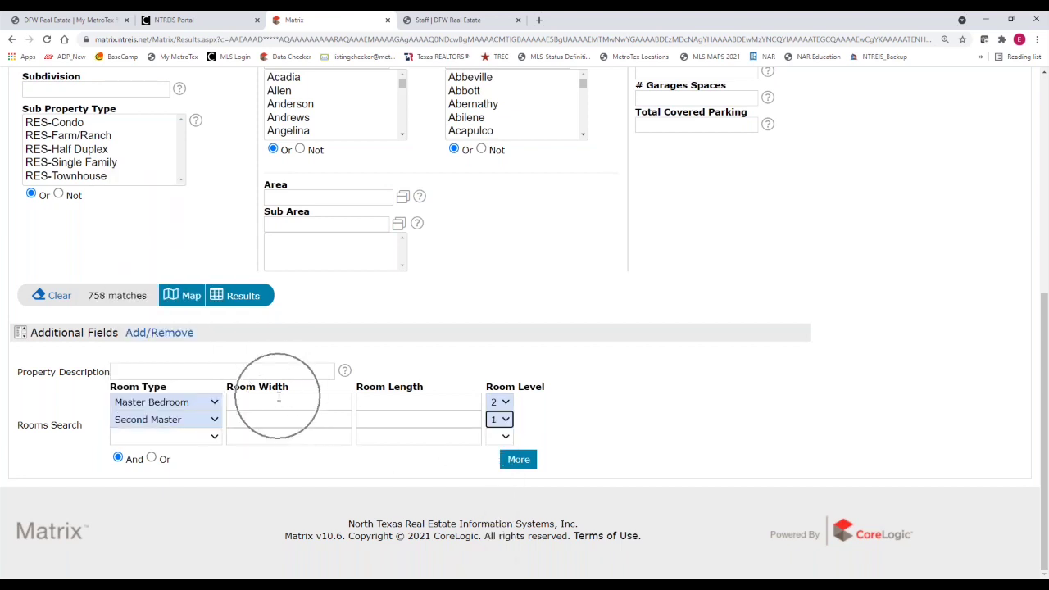
left_click(368, 403)
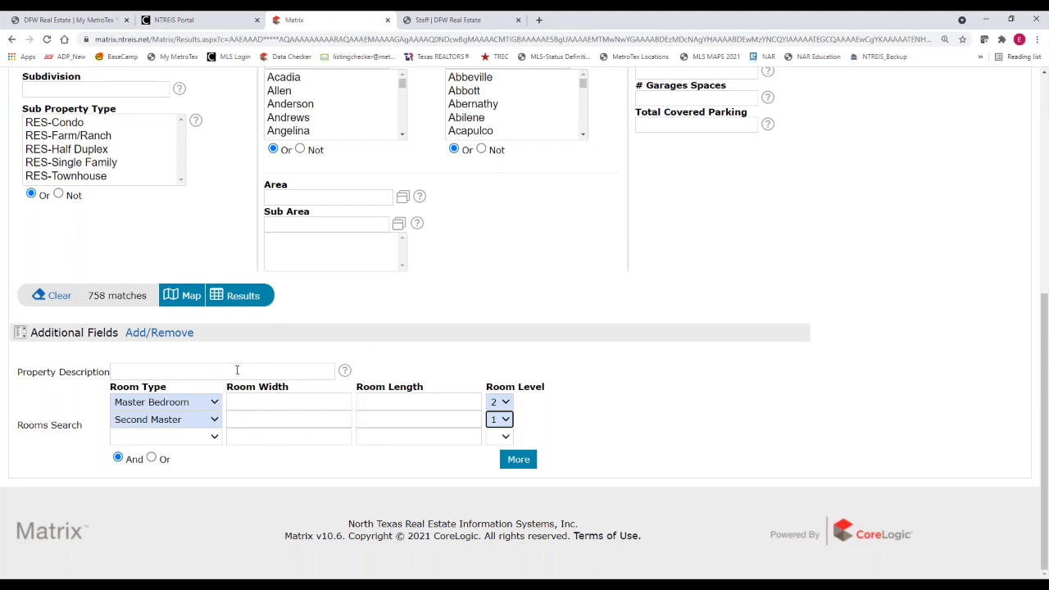
Include Active and Coming Soon listings, then show the 12 matching listings
scroll(243, 374, "up", 5)
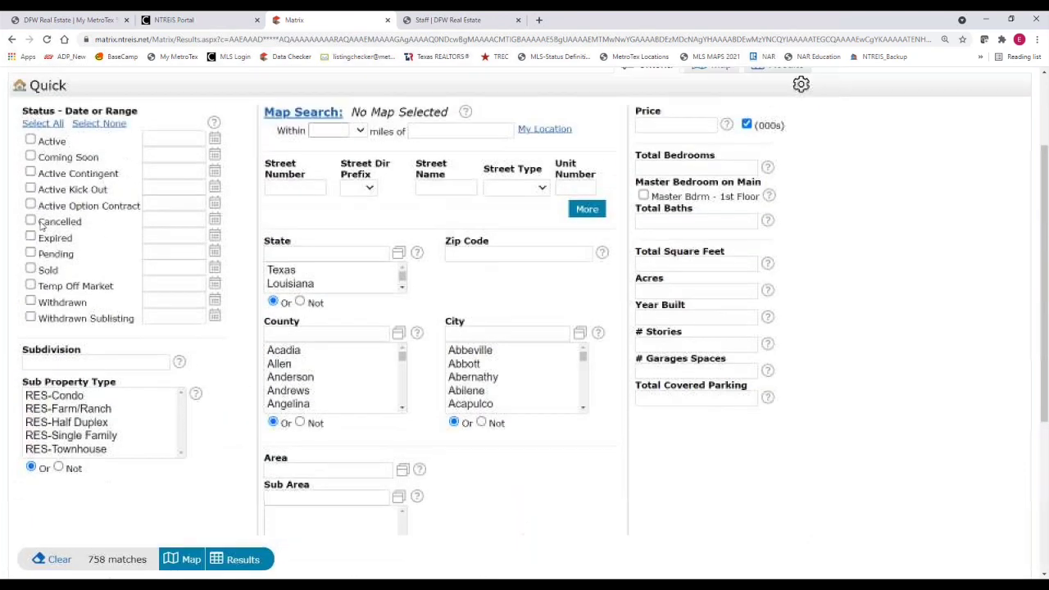
left_click(30, 141)
left_click(30, 157)
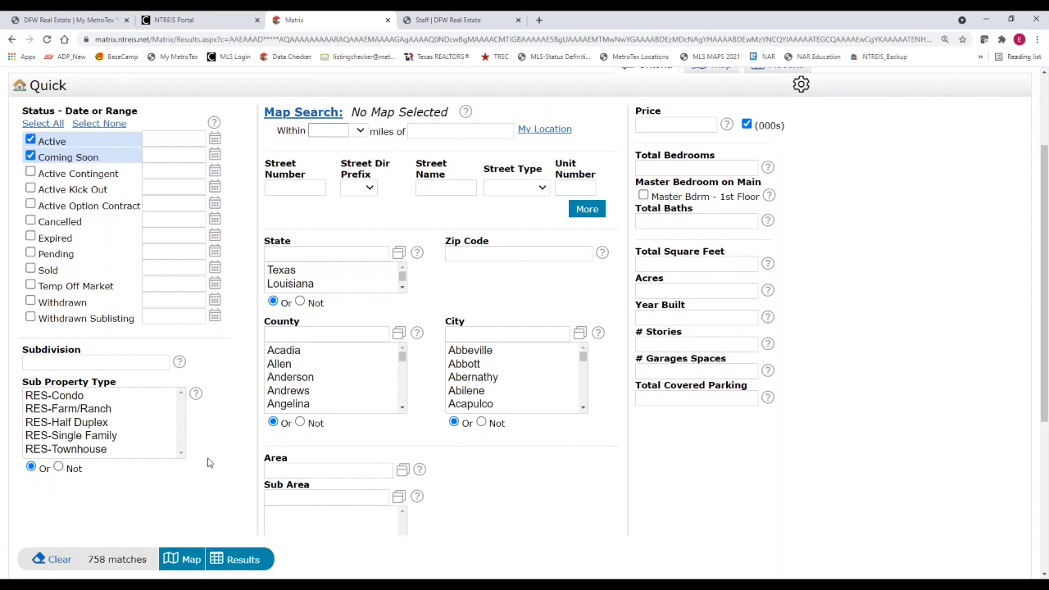
scroll(210, 463, "down", 2)
scroll(210, 463, "down", 1)
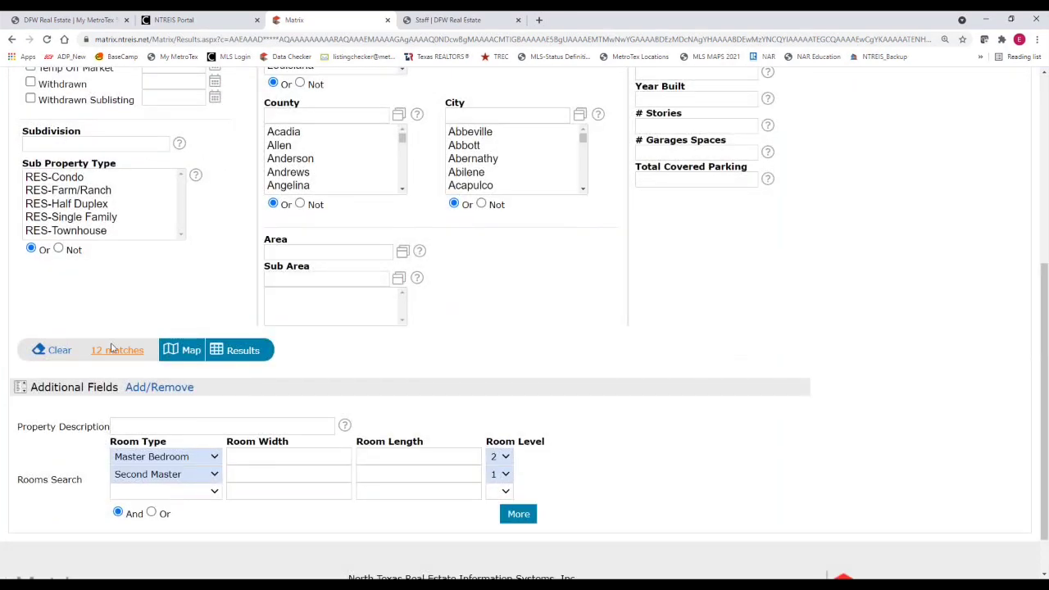
left_click(115, 350)
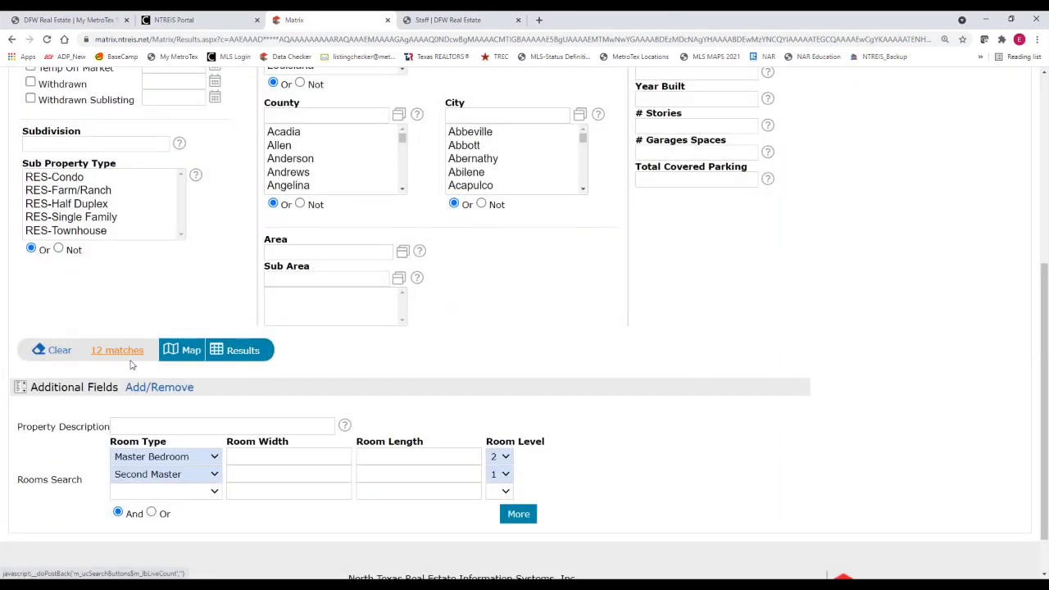
left_click(241, 352)
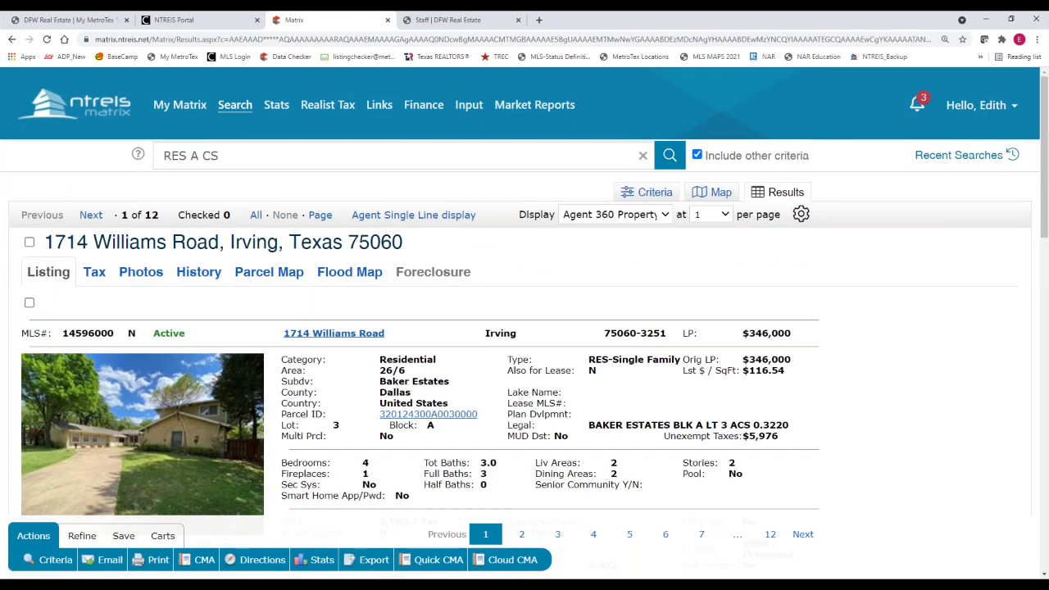
left_click_drag(1043, 215, 892, 335)
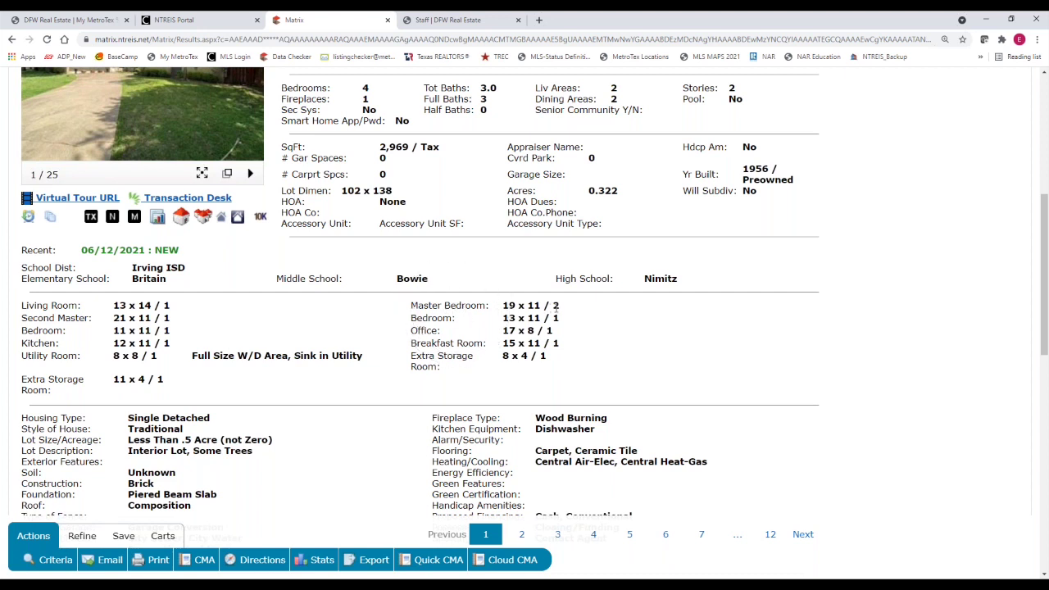
left_click(558, 315)
left_click(71, 328)
left_click(165, 327)
scroll(243, 387, "up", 3)
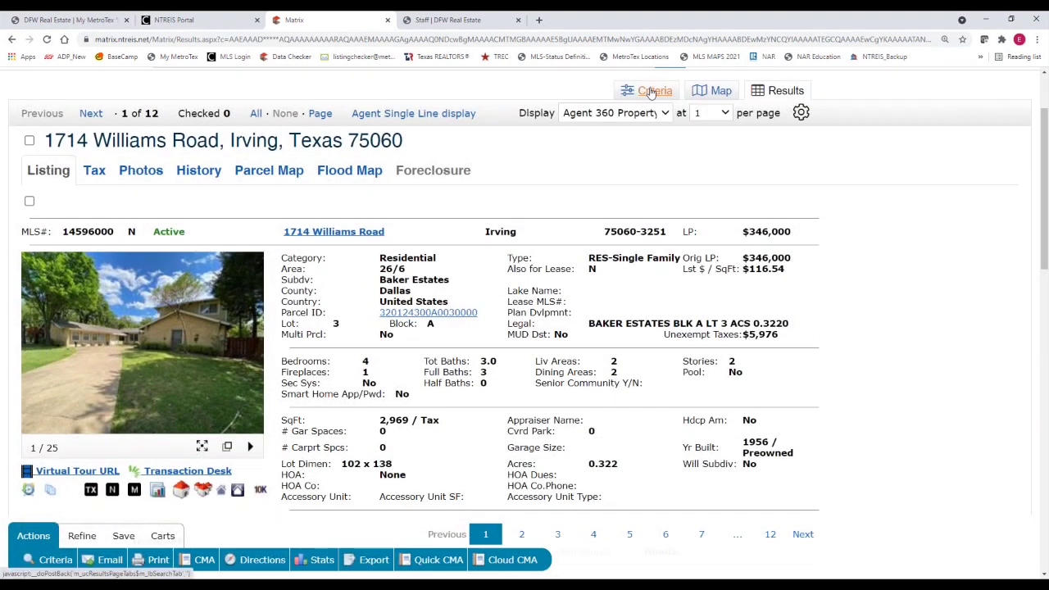
Return to the search criteria form and clear the previous criteria
left_click(650, 91)
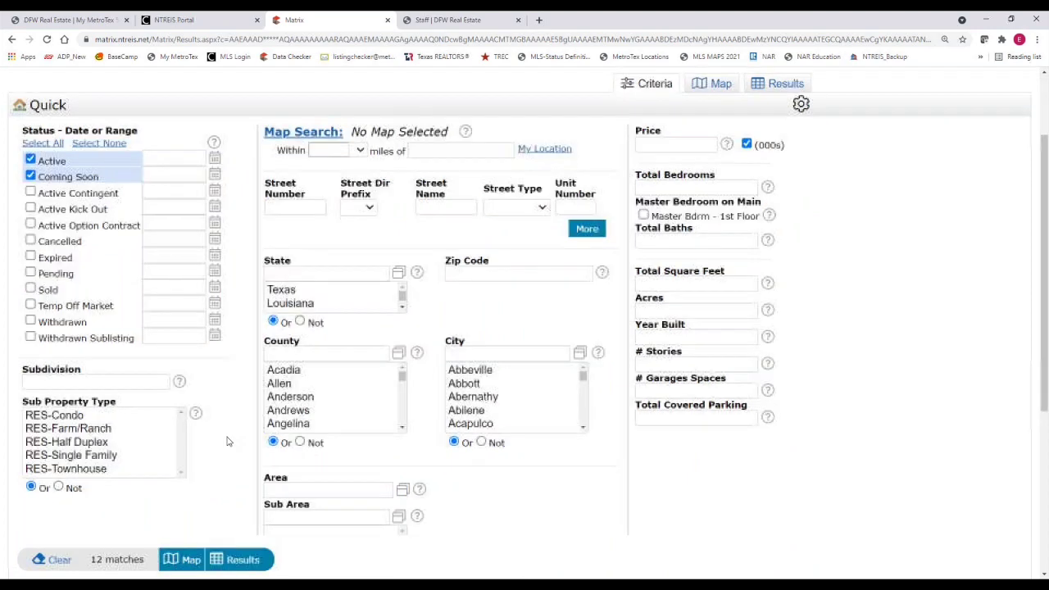
scroll(229, 440, "down", 3)
left_click(54, 377)
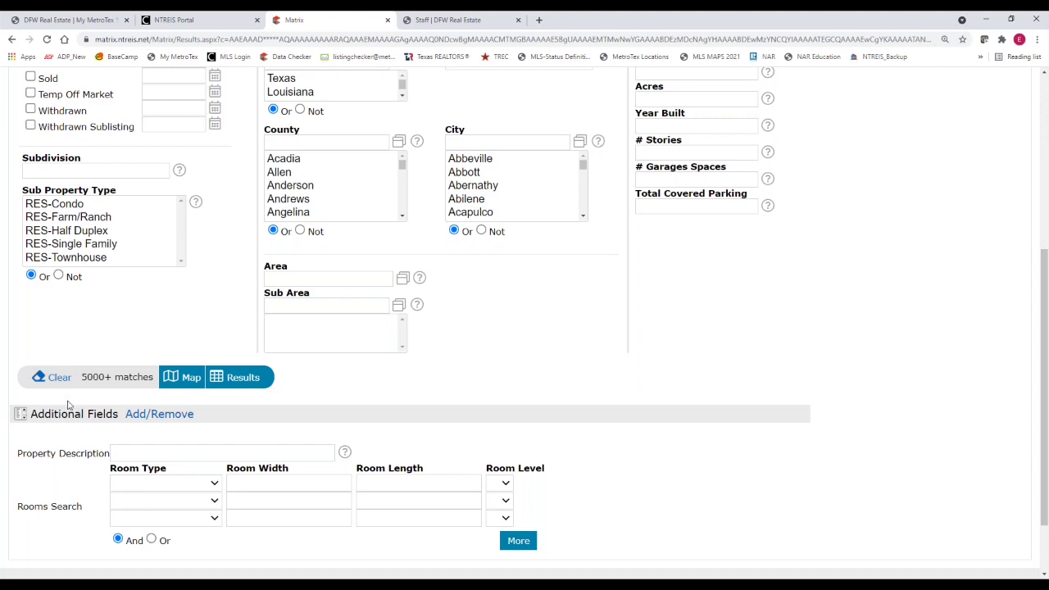
scroll(68, 401, "up", 1)
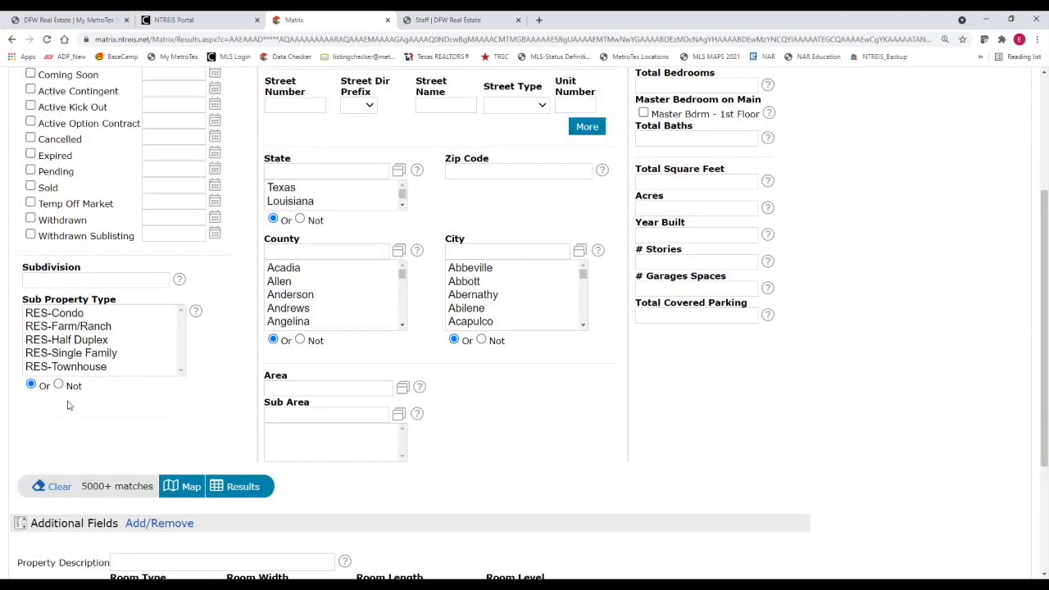
scroll(68, 406, "up", 1)
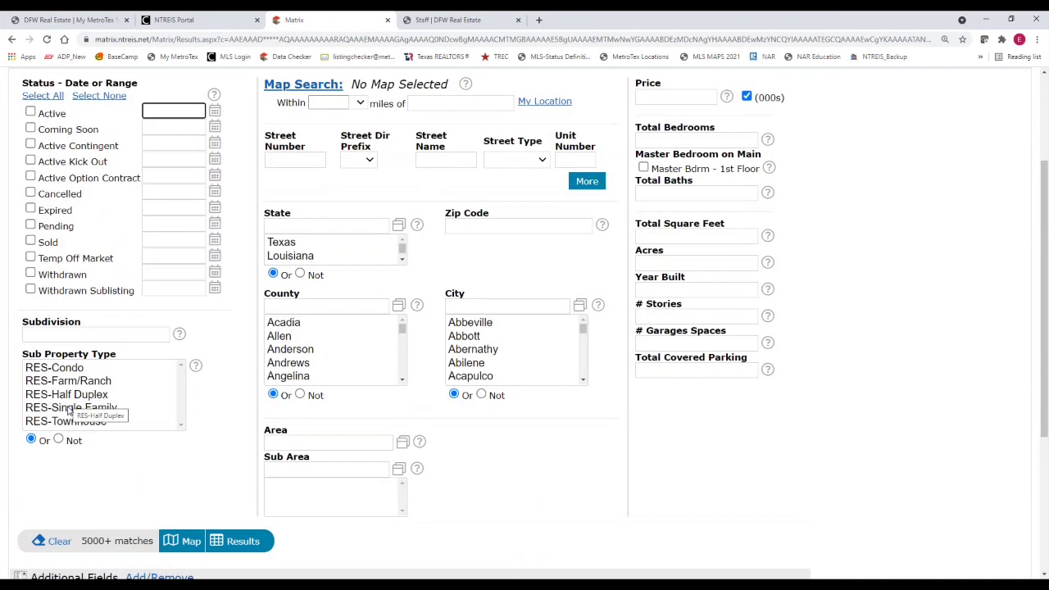
scroll(100, 514, "down", 1)
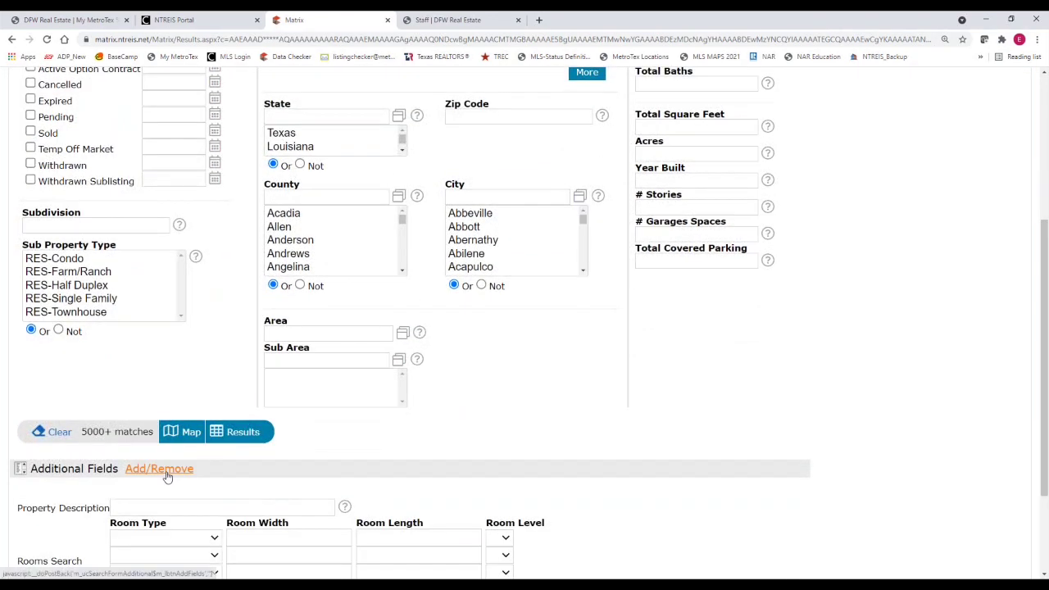
Find 'seller' in the field list and add Seller Type to the additional search fields
left_click(165, 474)
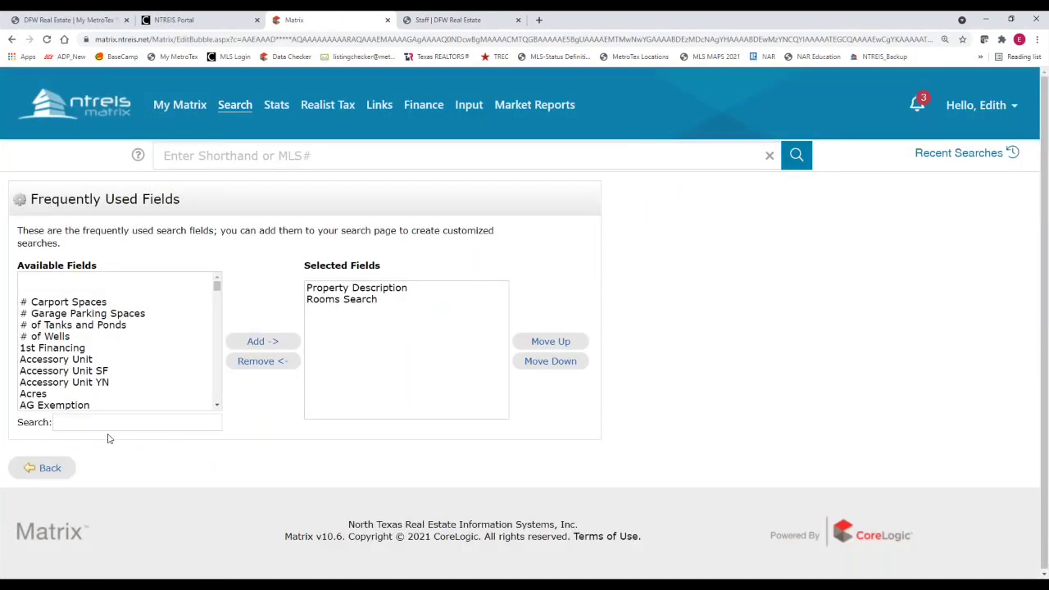
left_click(108, 424)
type("fer")
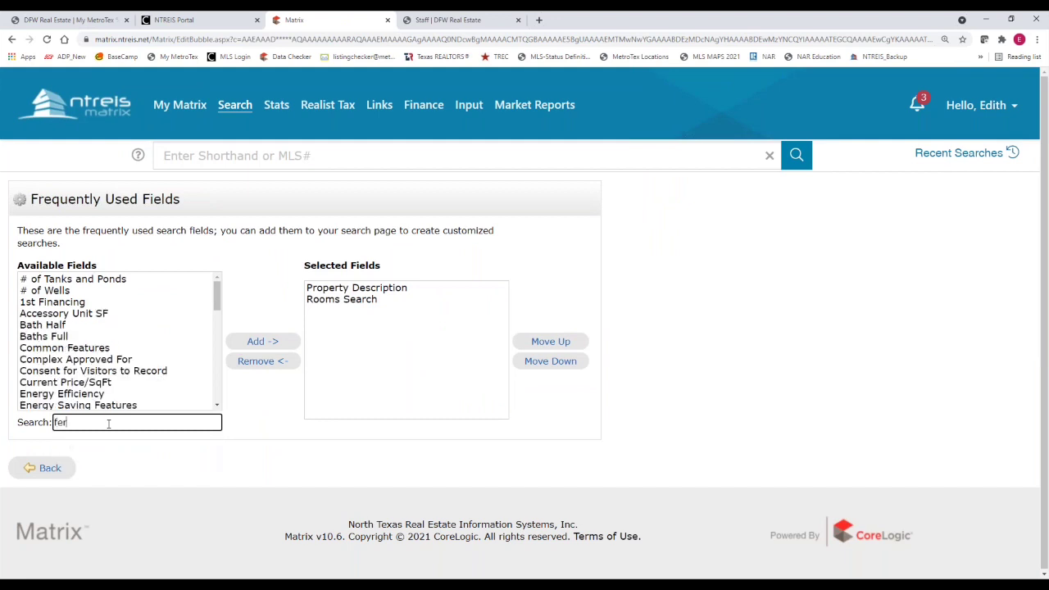
key("BackSpace")
key("BackSpace")
type("ore")
key("BackSpace")
key("BackSpace")
key("BackSpace")
key("BackSpace")
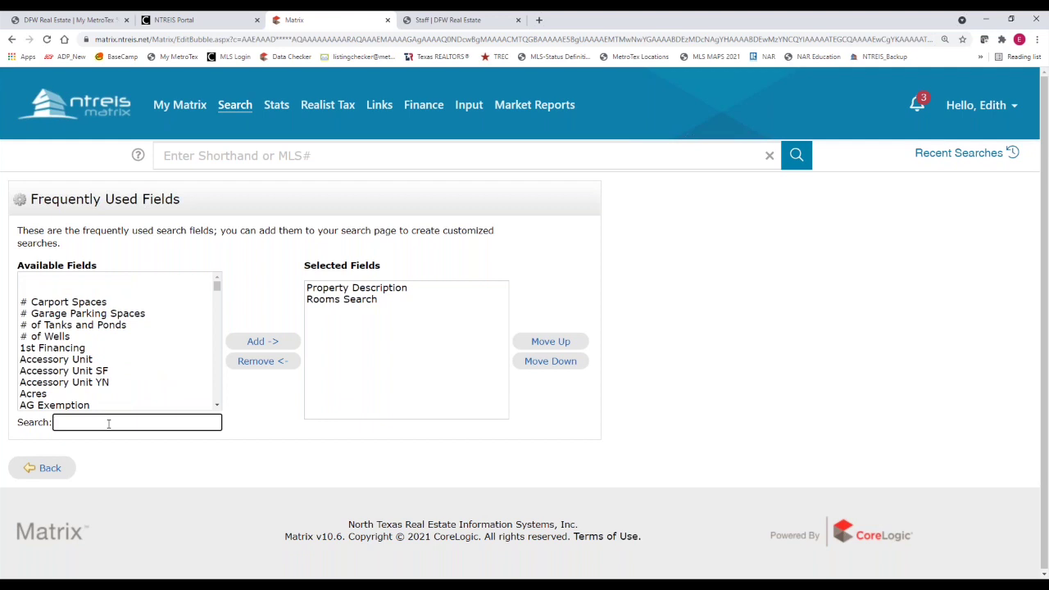
type("rec")
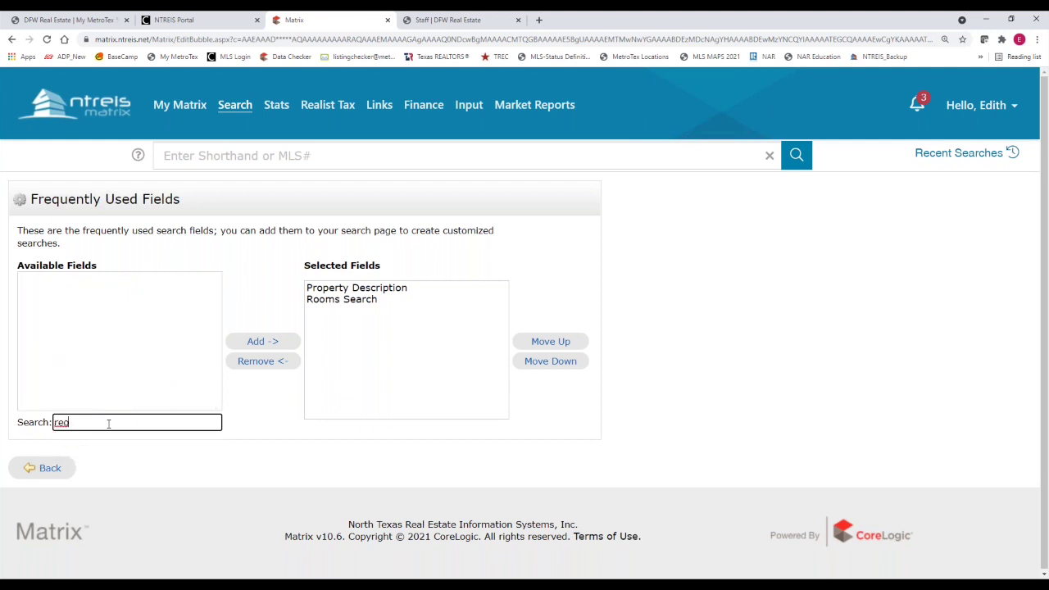
key("BackSpace")
key("BackSpace")
type("se")
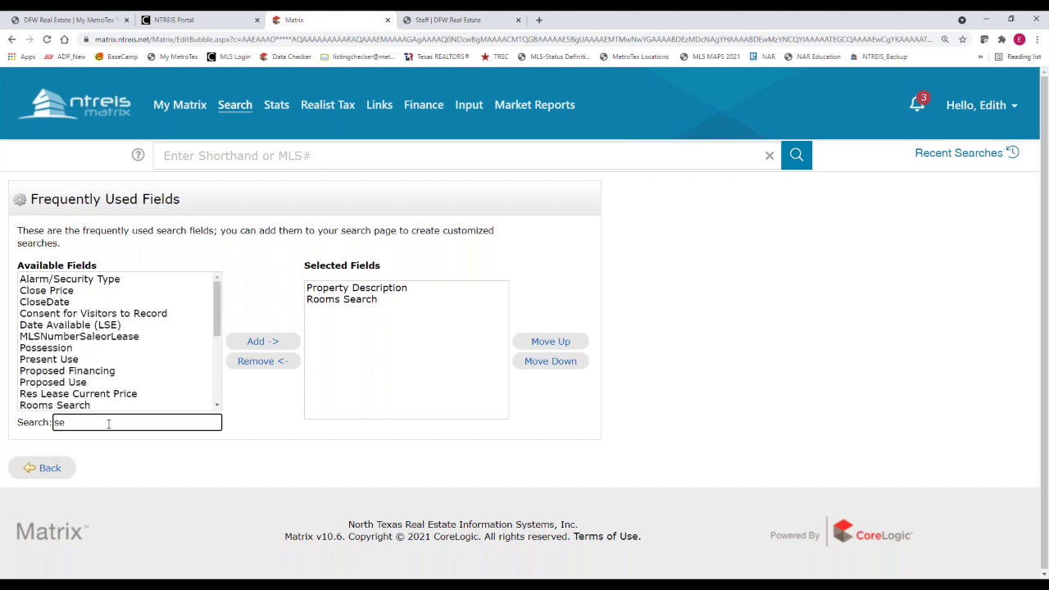
type("ller")
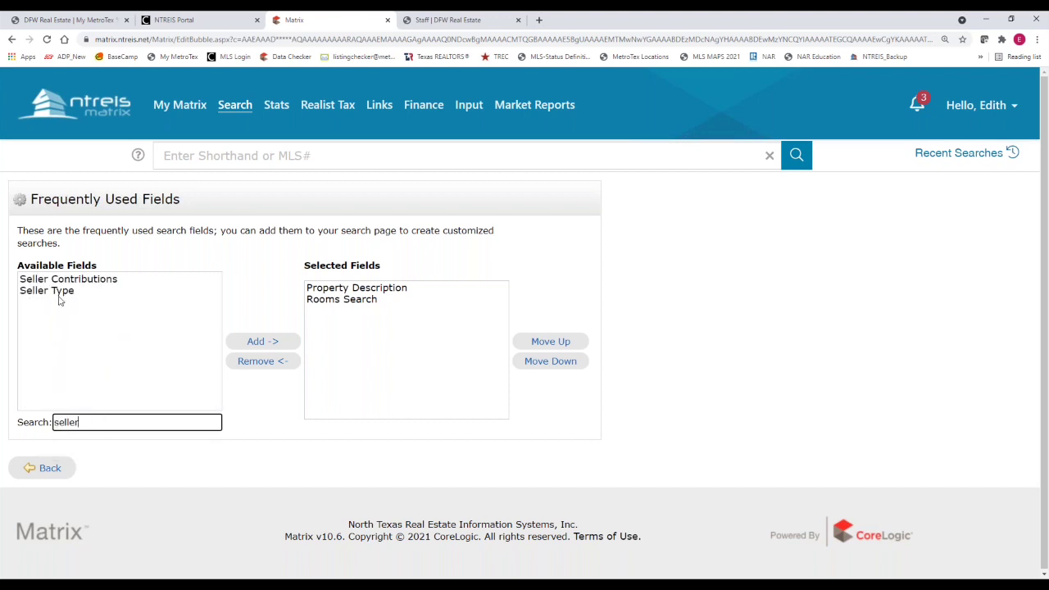
left_click(59, 293)
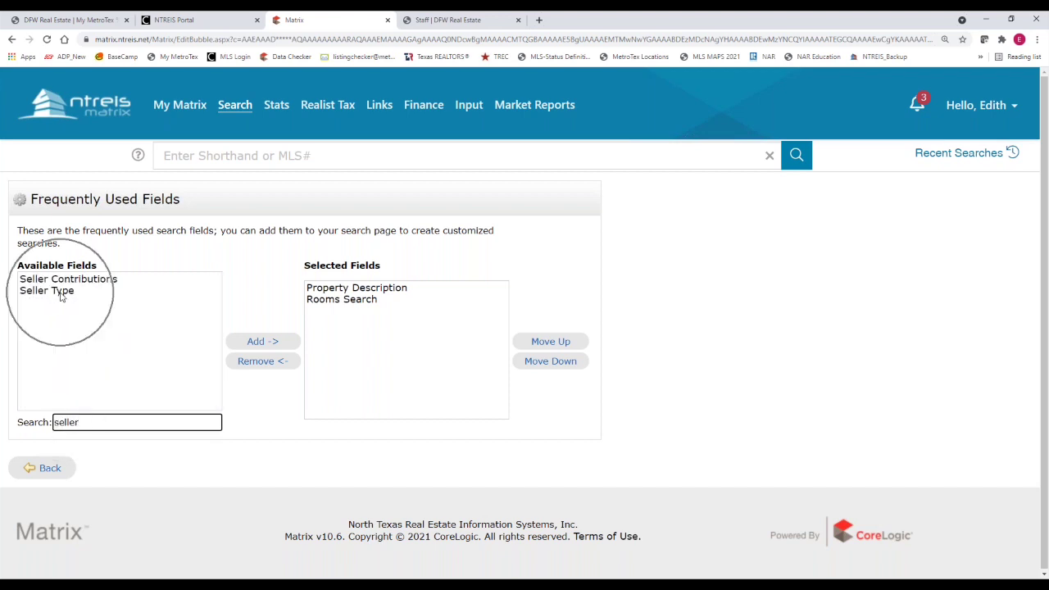
left_click(269, 344)
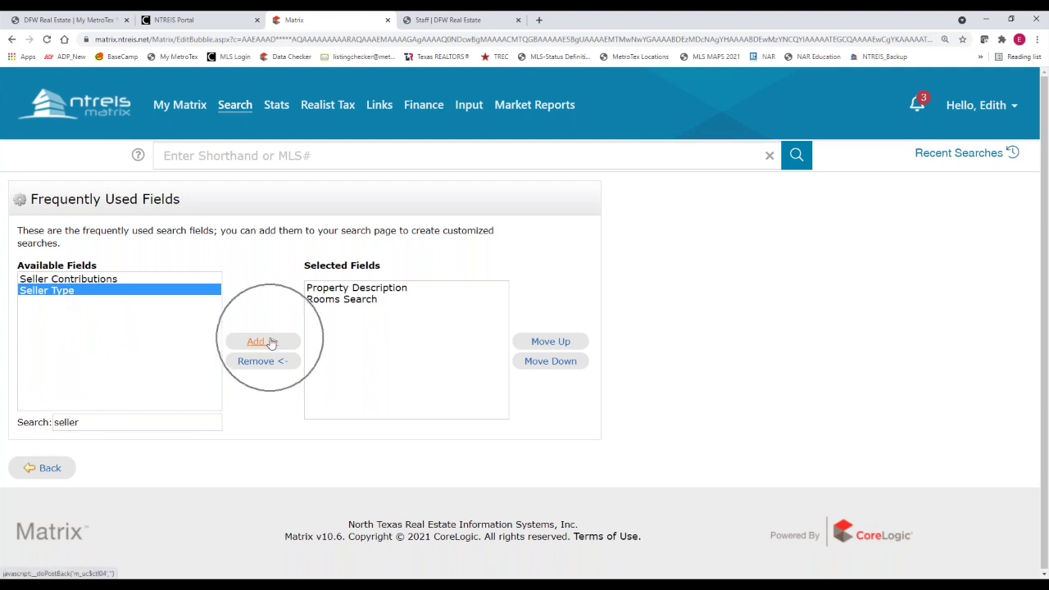
left_click(49, 468)
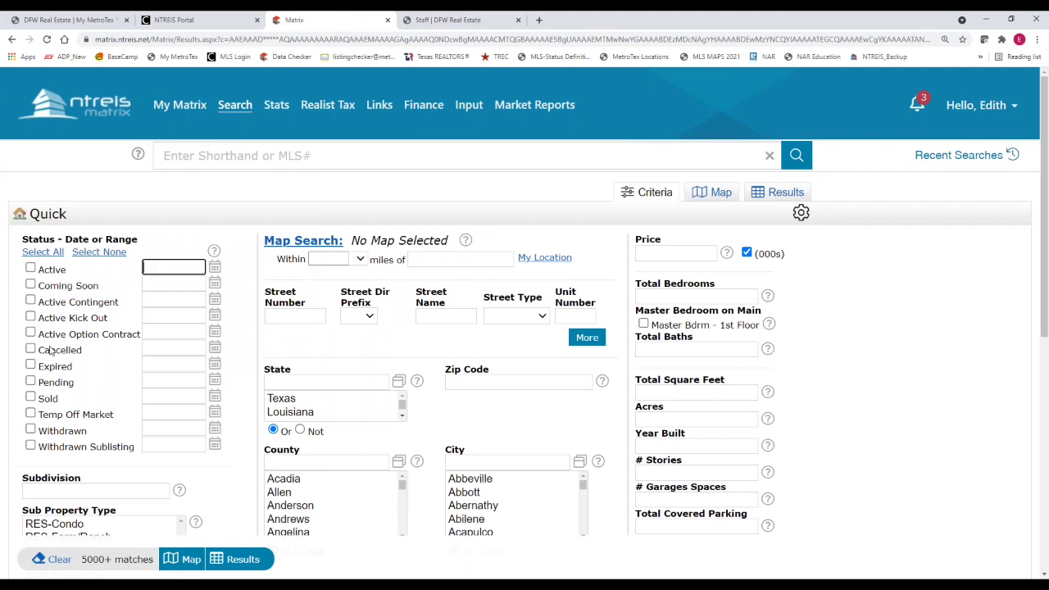
Search Active and Coming Soon listings with Lender/REO seller type and show the 58 results
left_click(31, 269)
left_click(30, 284)
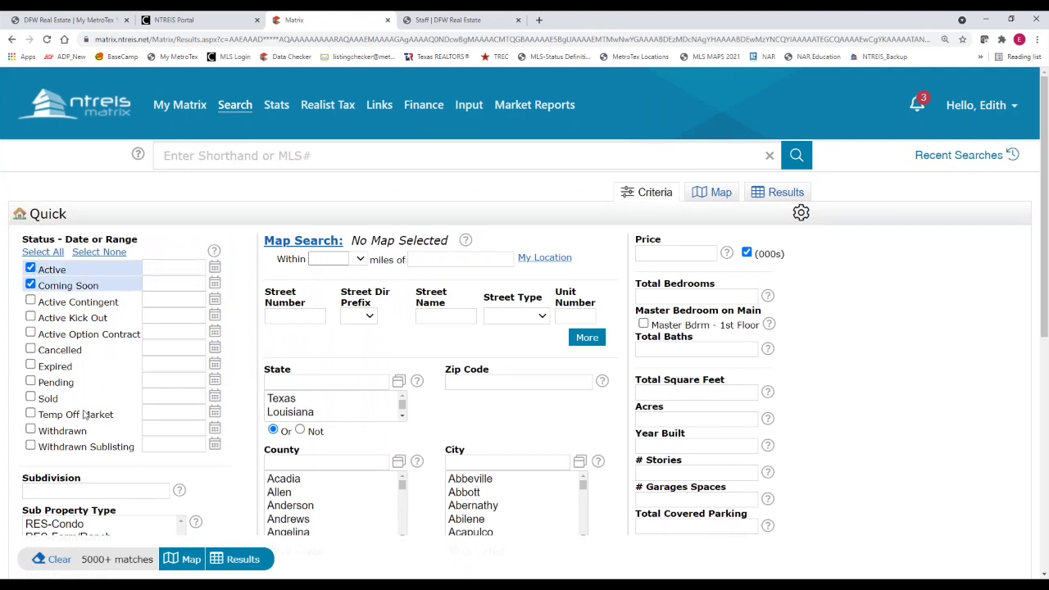
scroll(103, 459, "down", 4)
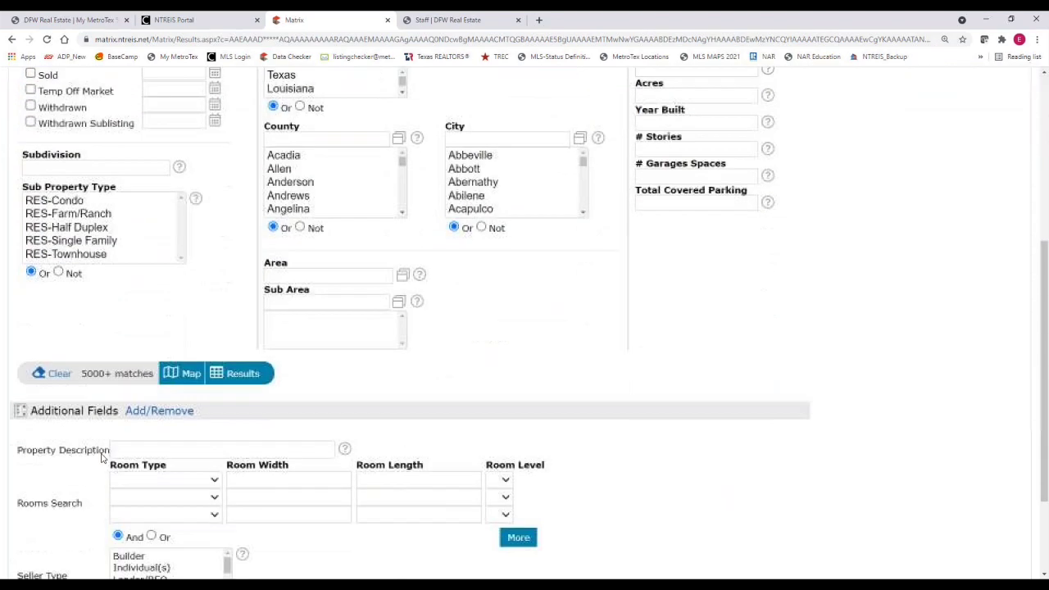
scroll(102, 459, "down", 1)
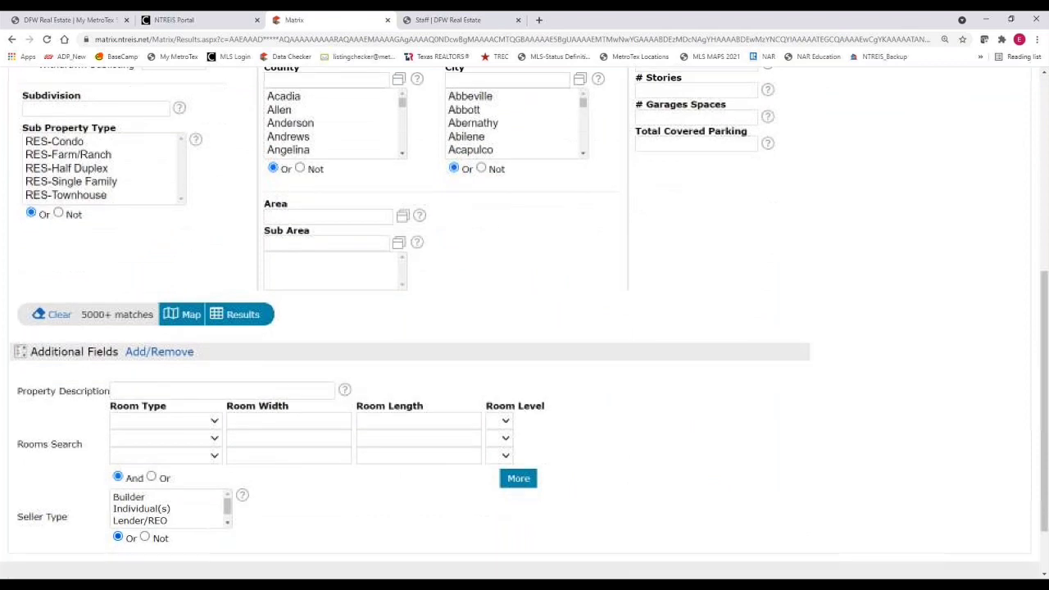
left_click(141, 521)
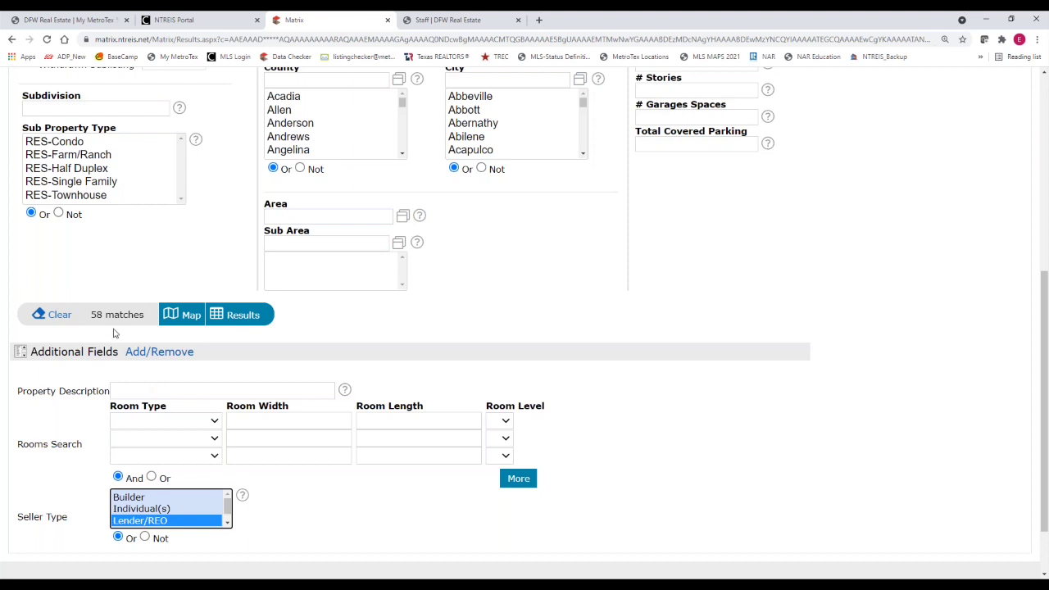
left_click(243, 323)
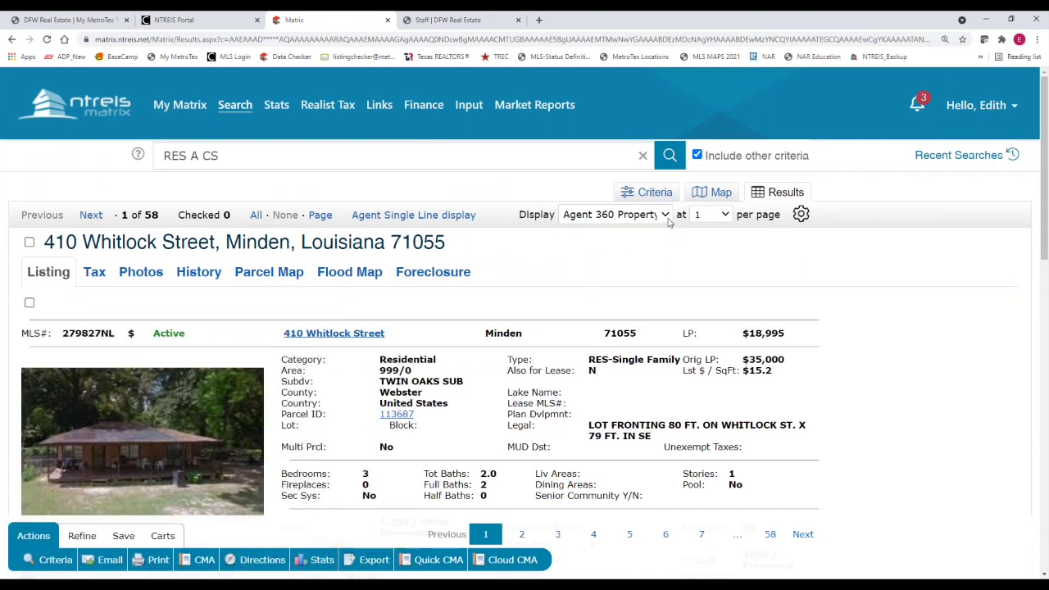
Switch the 58 Lender/REO results to the Agent Single Line display
left_click(666, 215)
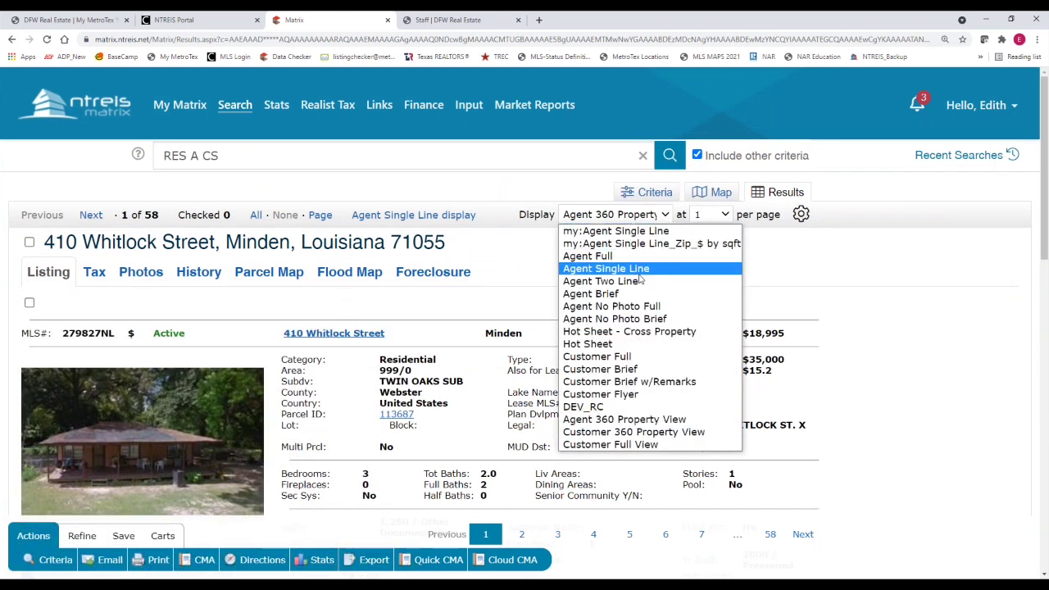
left_click(640, 279)
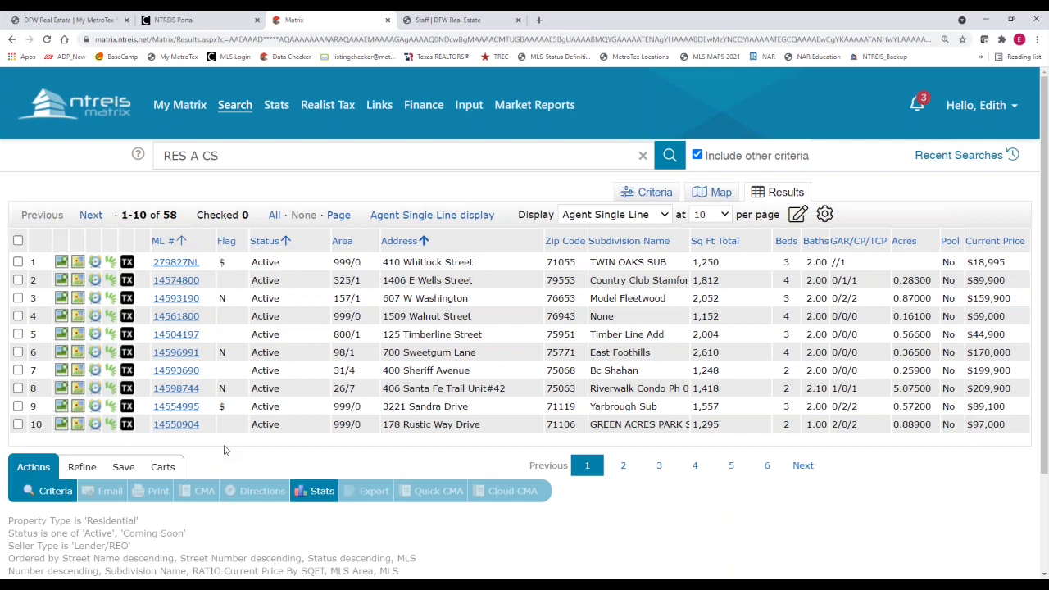
left_click(314, 244)
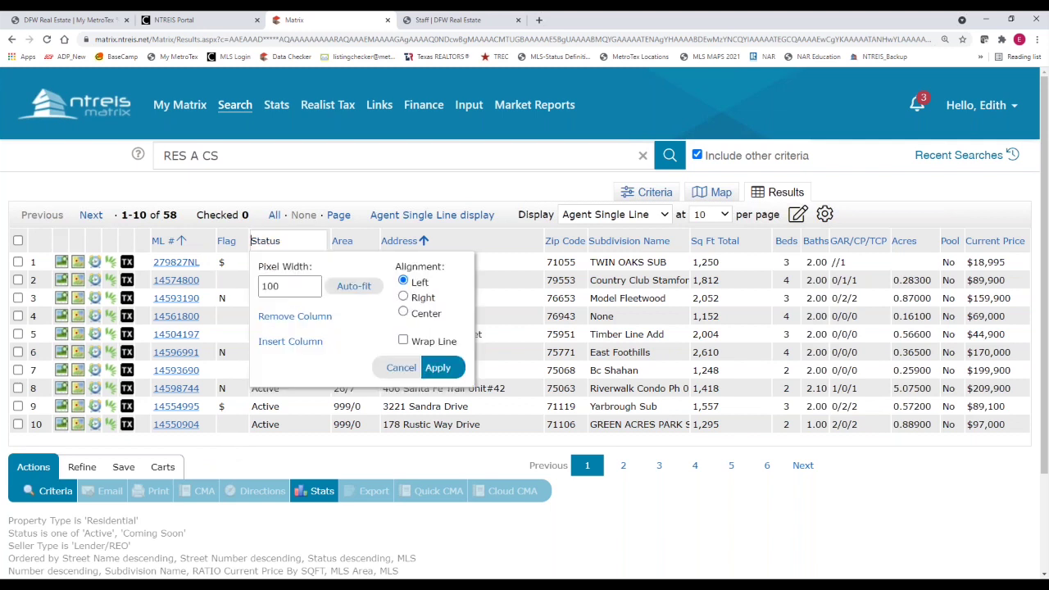
Insert a Seller Type column next to the Status column in the results grid
left_click(290, 341)
left_click(297, 415)
type("s")
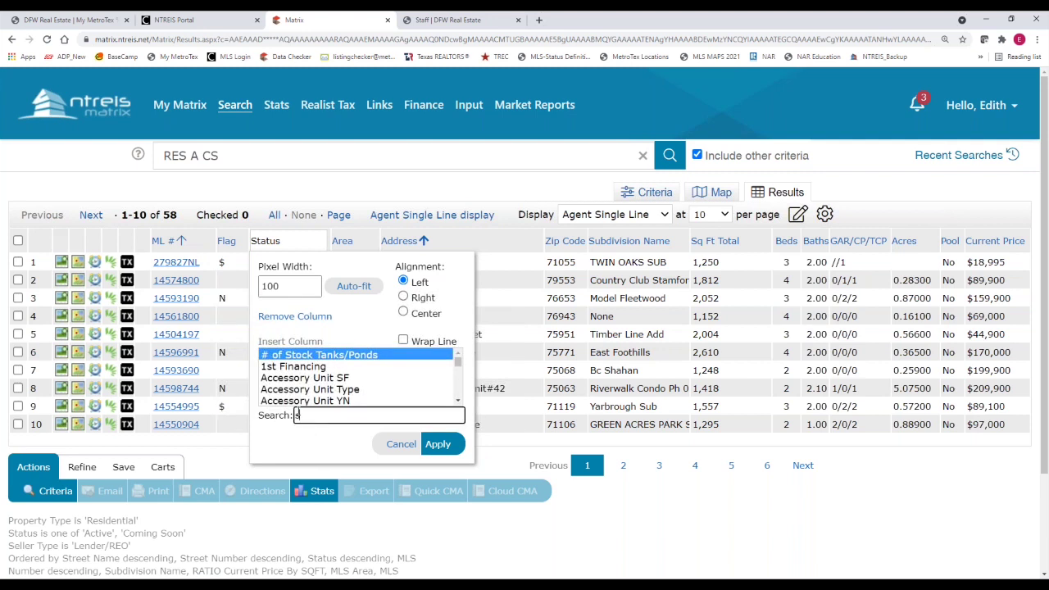
type("eller")
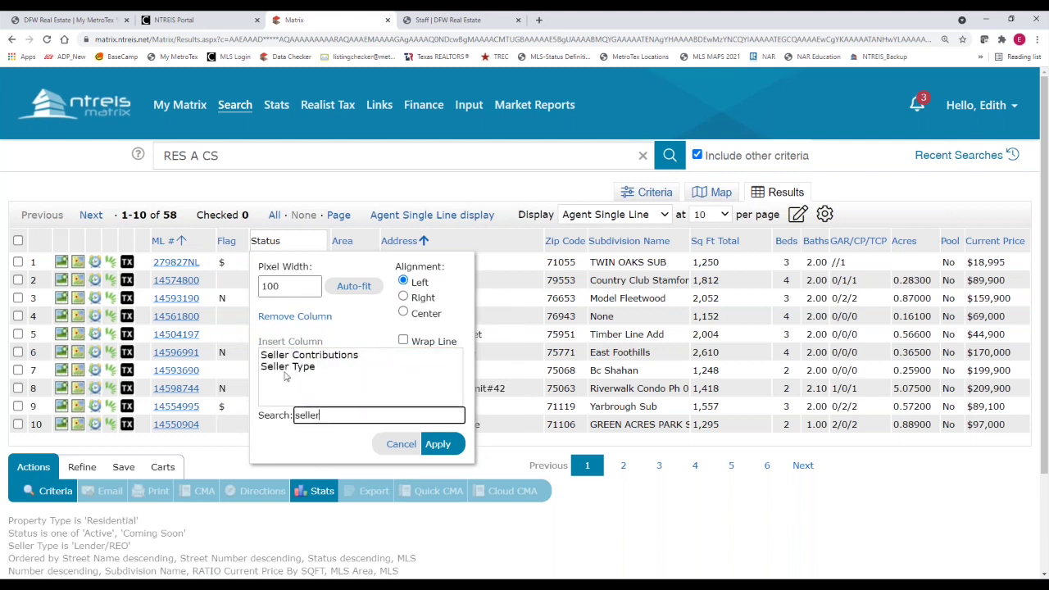
left_click(287, 369)
left_click(435, 445)
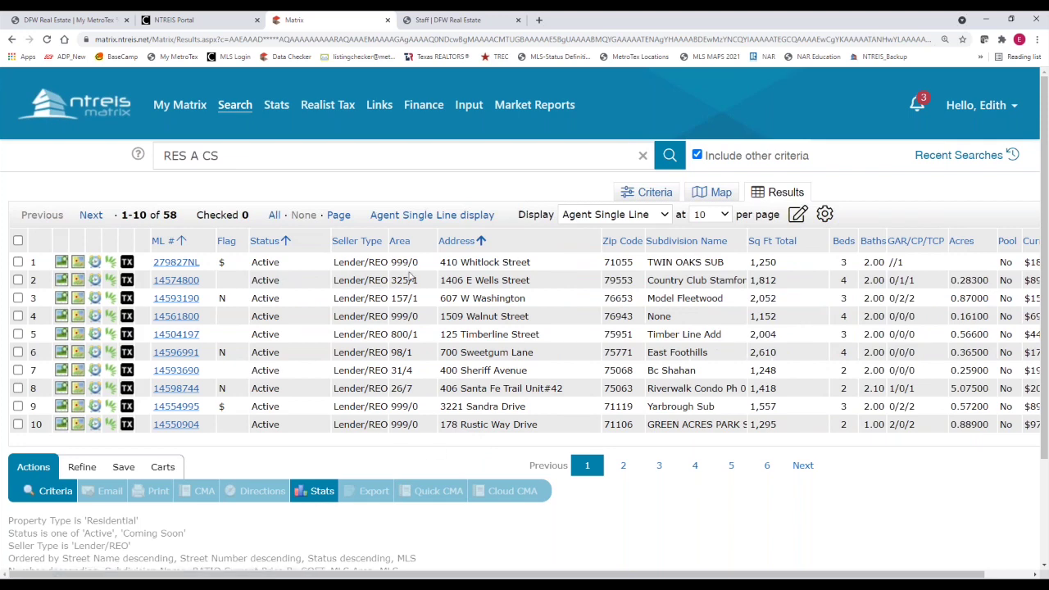
Show 50 results per page
left_click(713, 215)
left_click(705, 245)
scroll(352, 311, "down", 1)
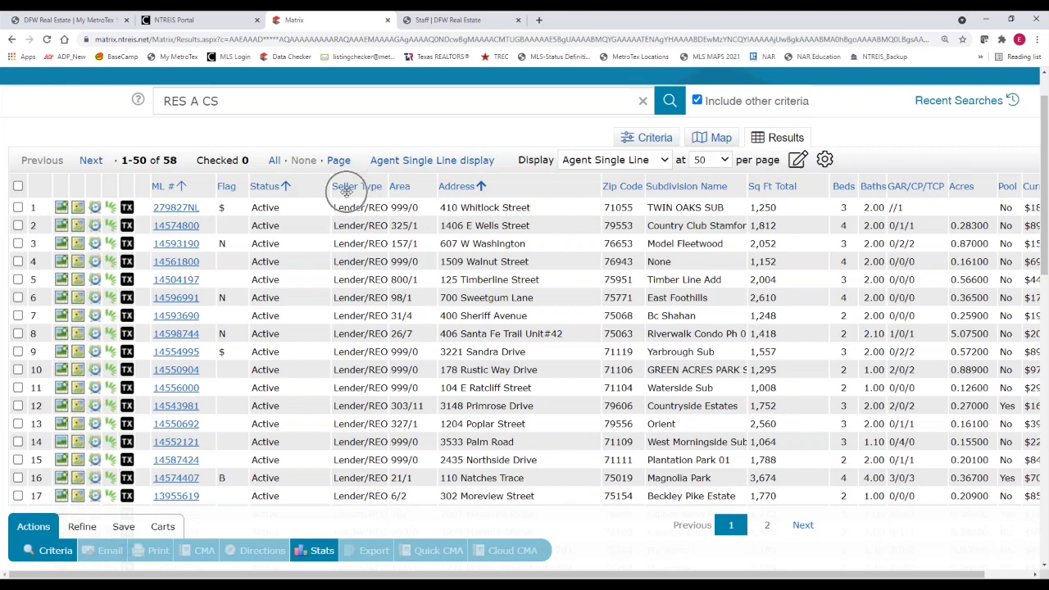
Save this layout as a copy named 'Agent Single Line_Seller type' and confirm it in the display list
left_click(799, 162)
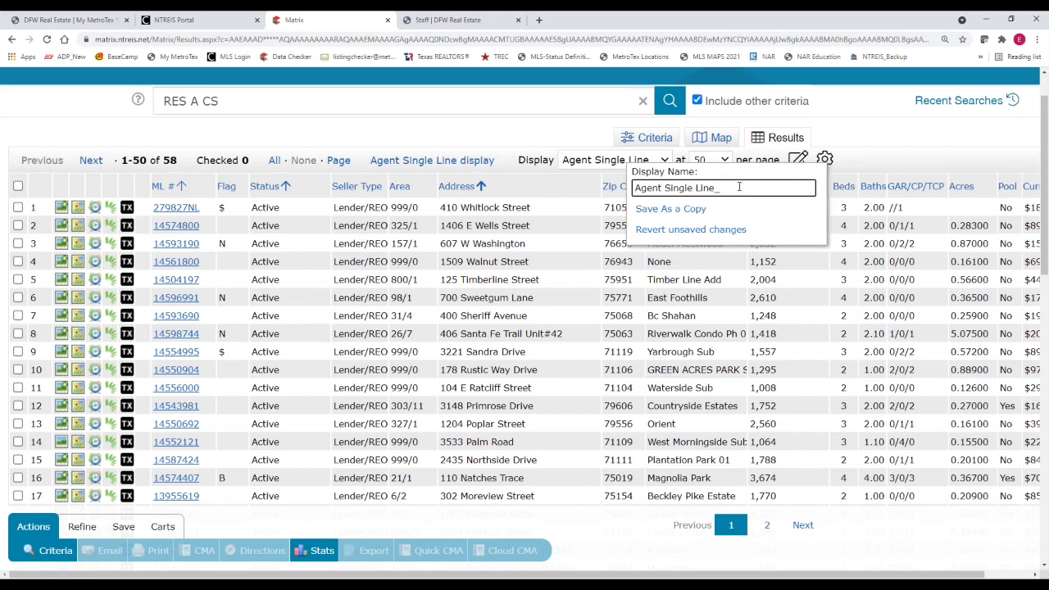
type("_Seller type")
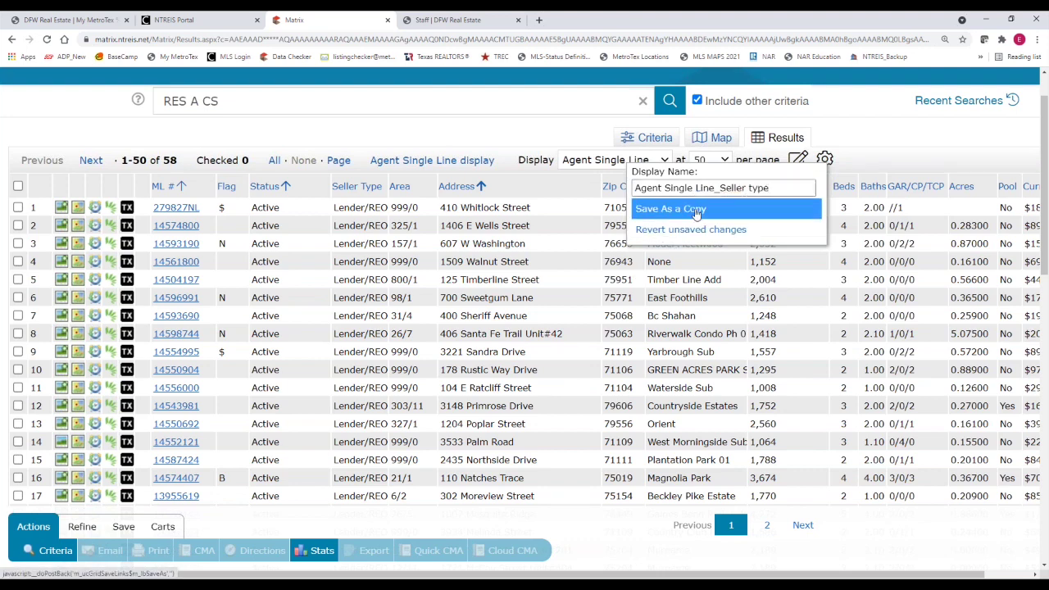
left_click(681, 208)
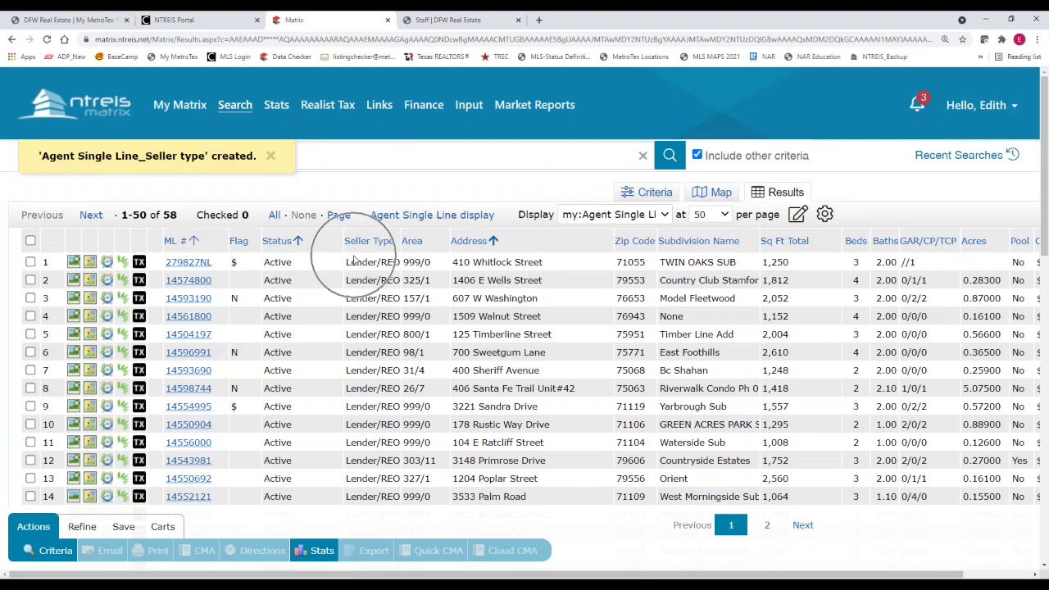
left_click(668, 218)
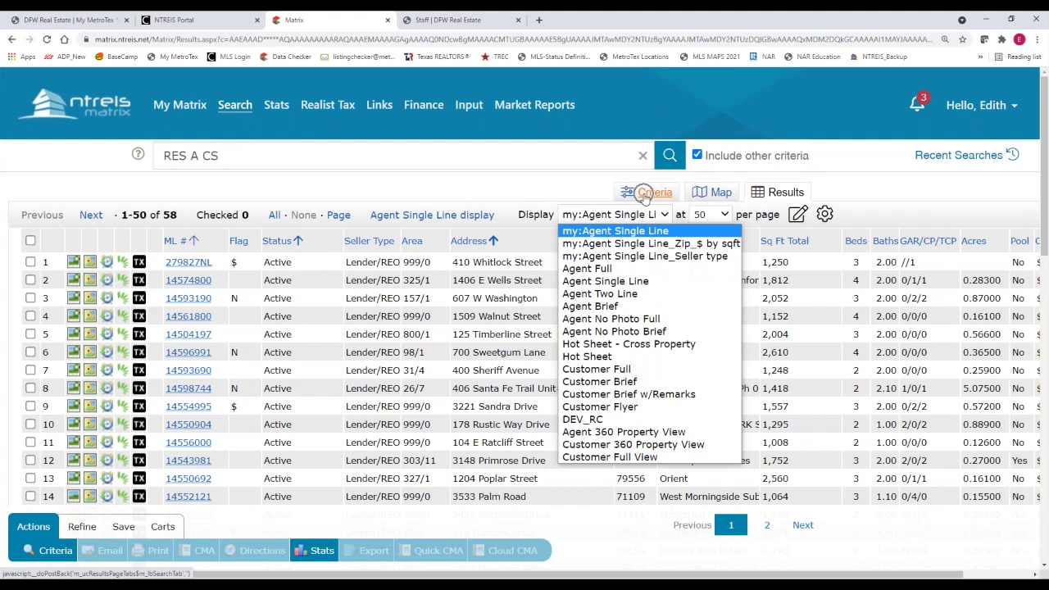
Go back to the search criteria form and clear all existing criteria
left_click(648, 194)
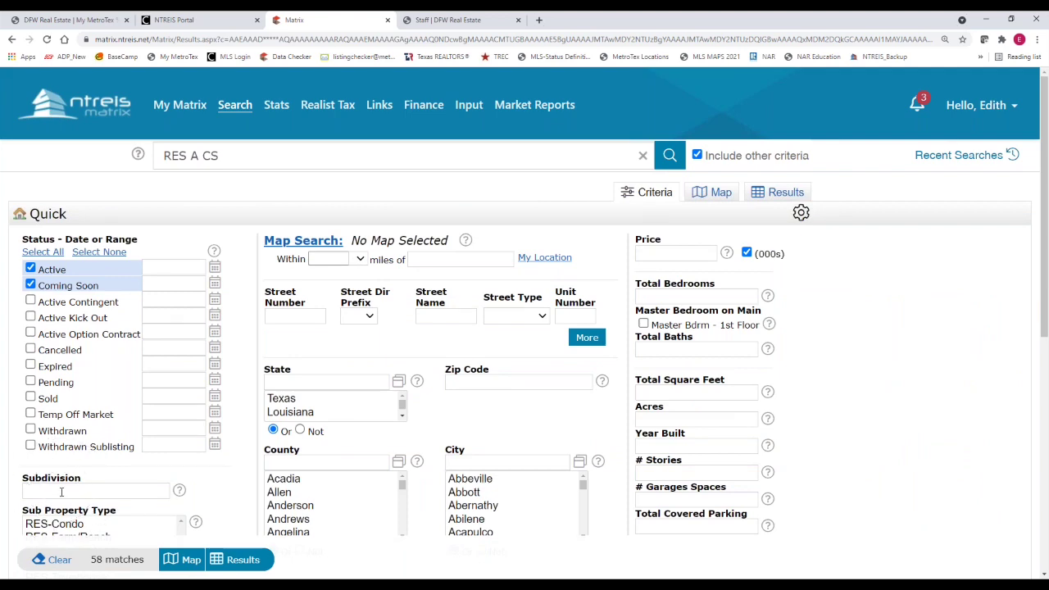
scroll(62, 492, "down", 1)
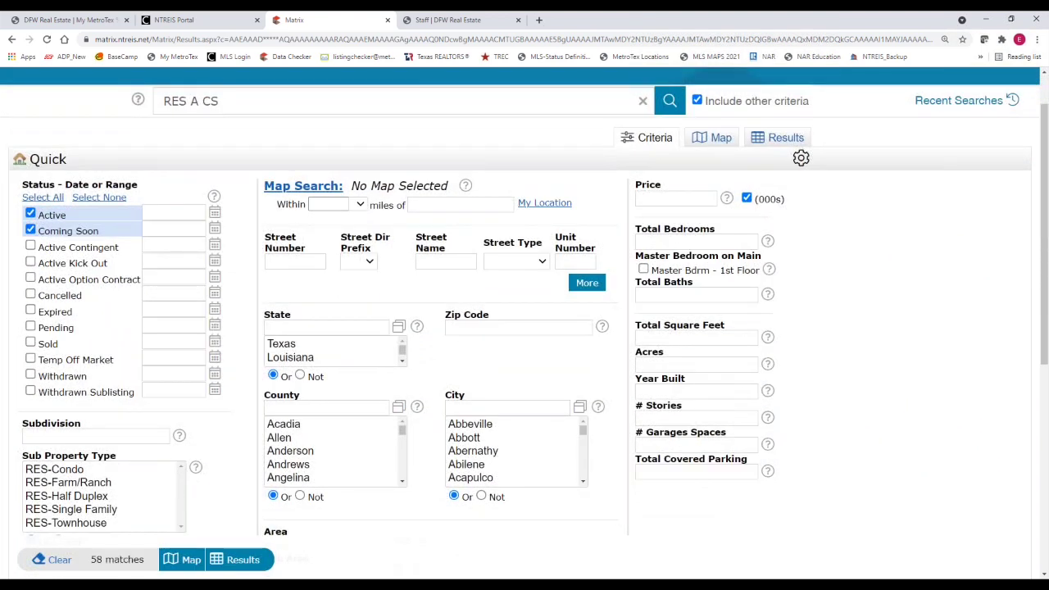
left_click(54, 564)
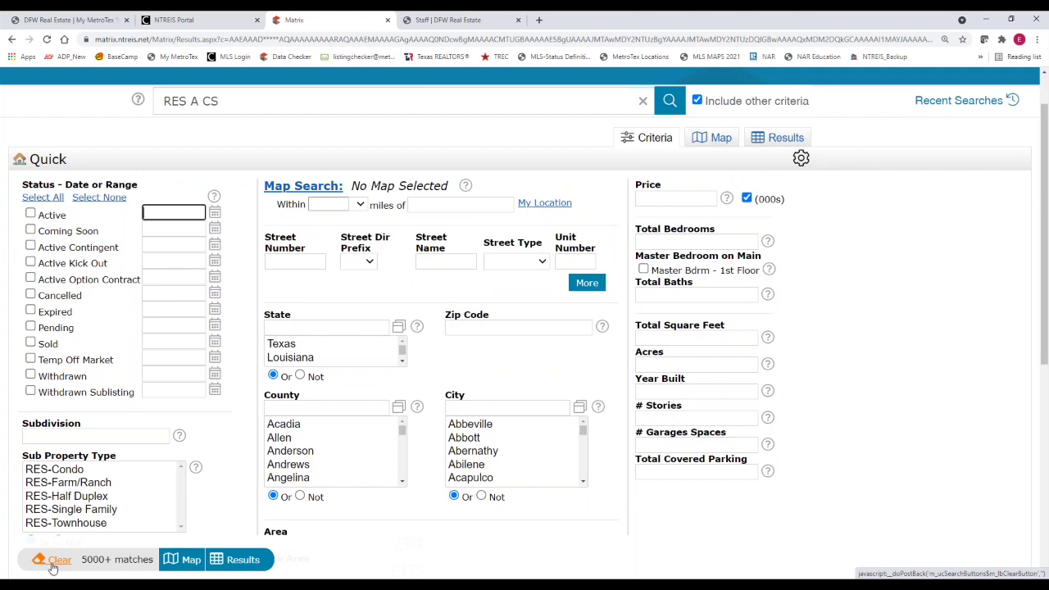
Include Pending and Sold listings, each limited to 0-180 days
scroll(49, 456, "down", 1)
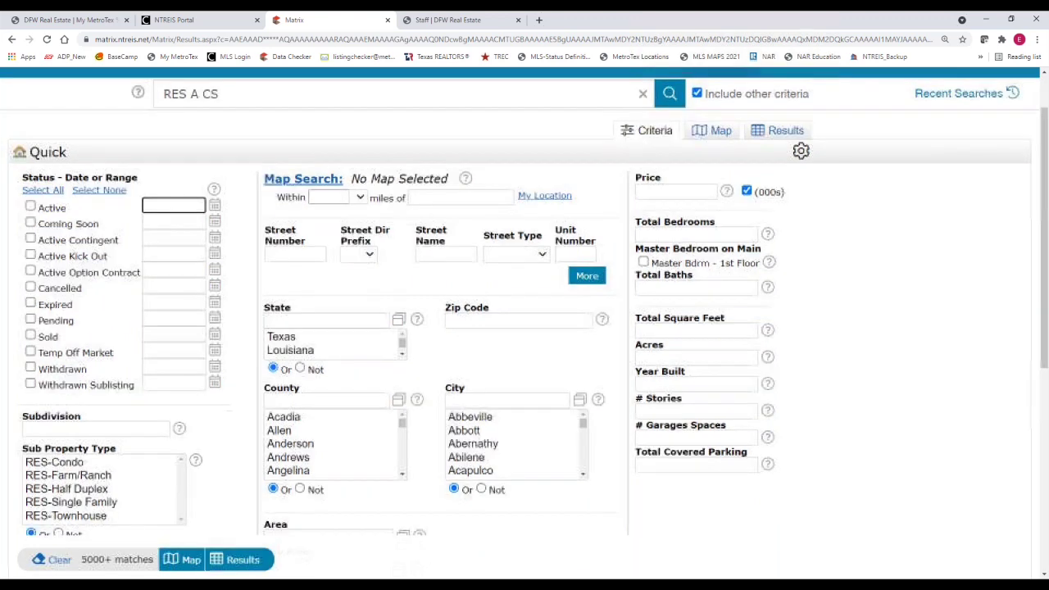
left_click(31, 271)
left_click(30, 288)
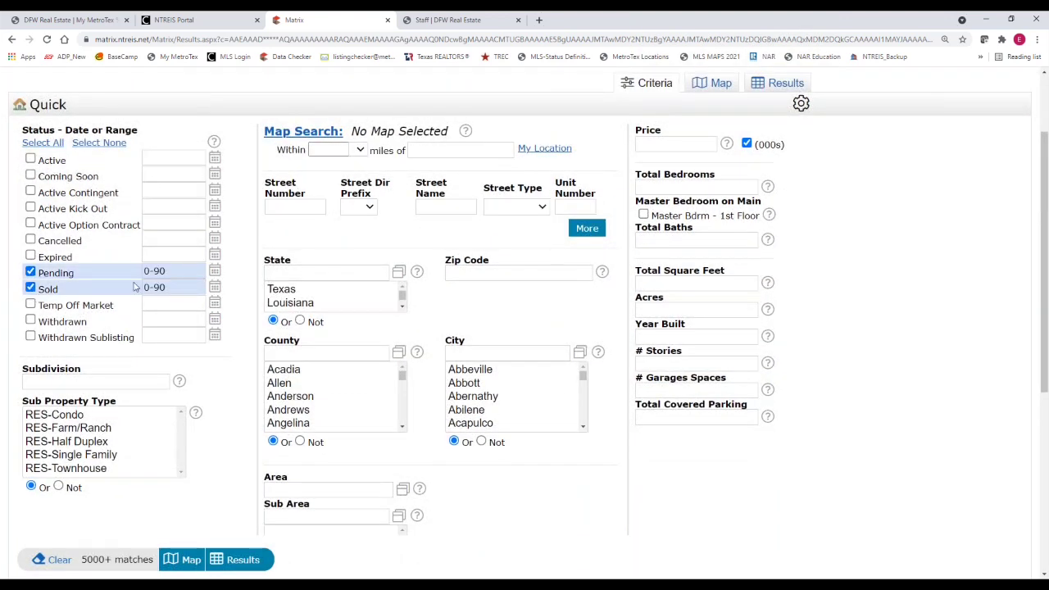
left_click(174, 270)
key("BackSpace")
key("BackSpace")
type("180")
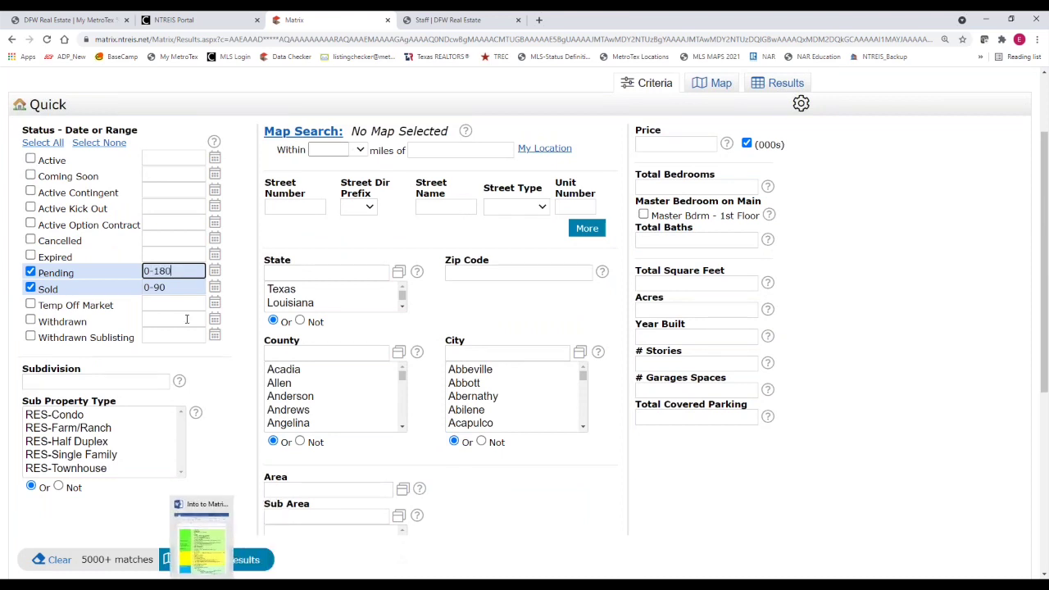
left_click(175, 287)
key("BackSpace")
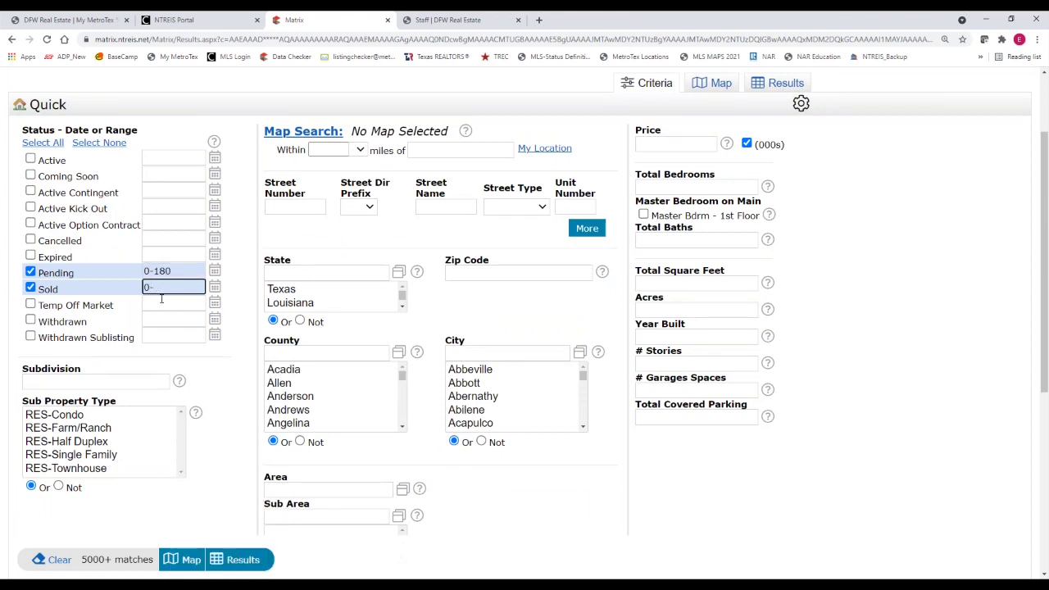
type("180")
Enter '*glade crossing' as the subdivision name
left_click(39, 386)
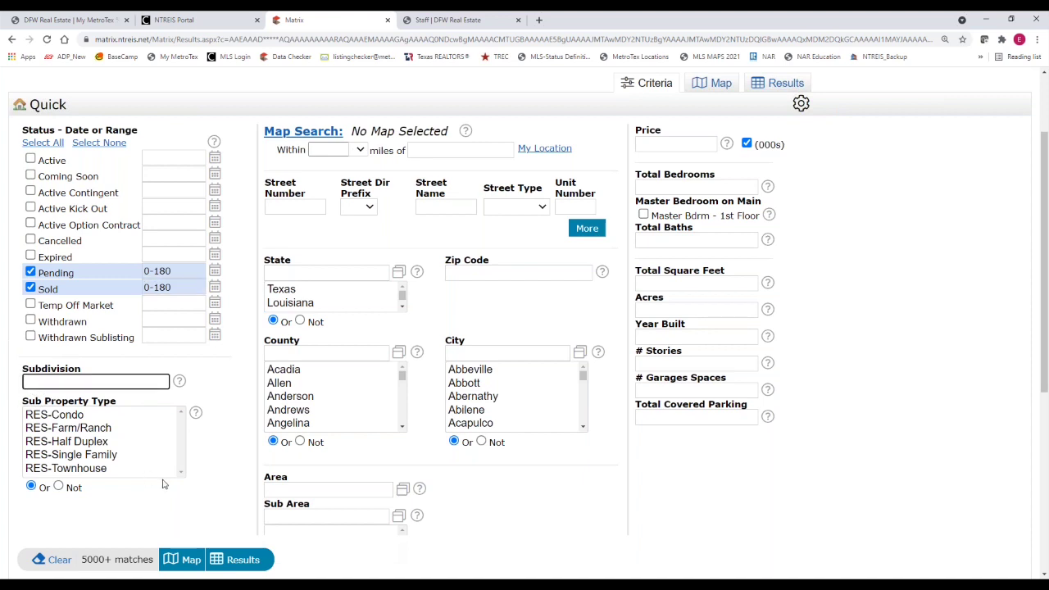
type("glade c")
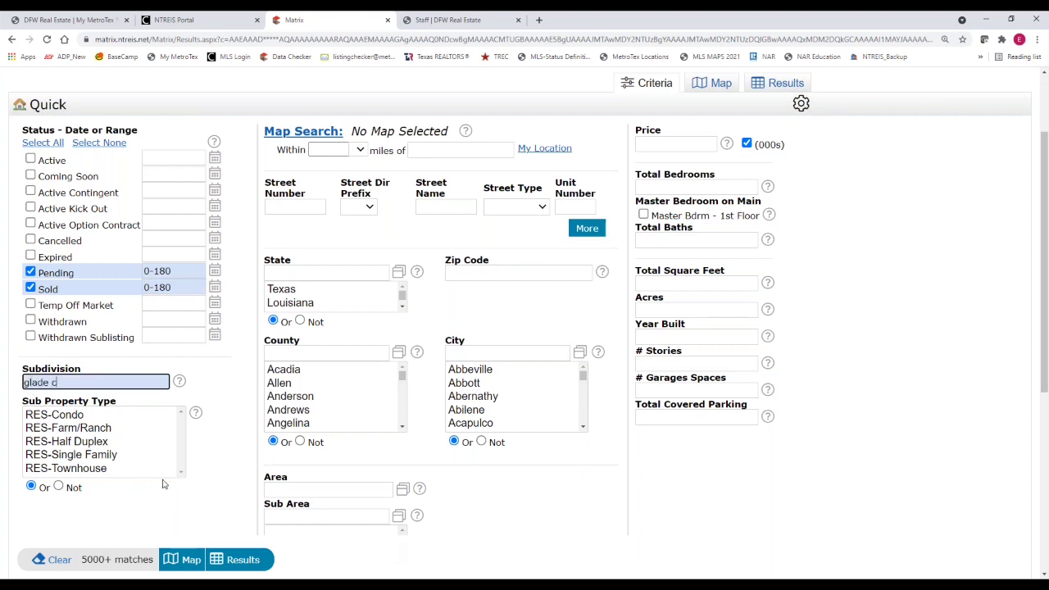
type("rossing*")
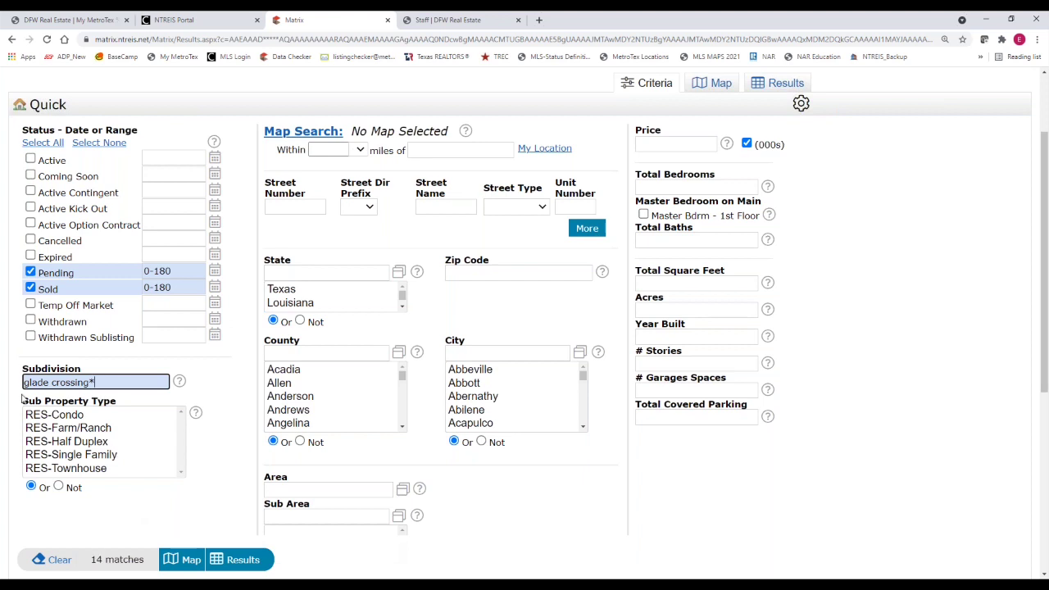
left_click(25, 383)
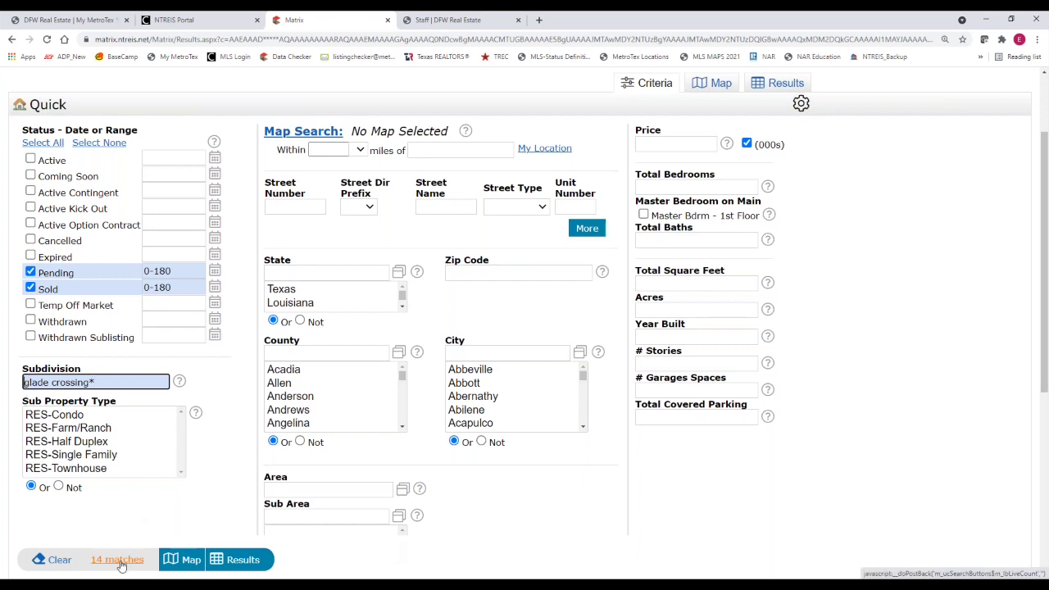
type("*")
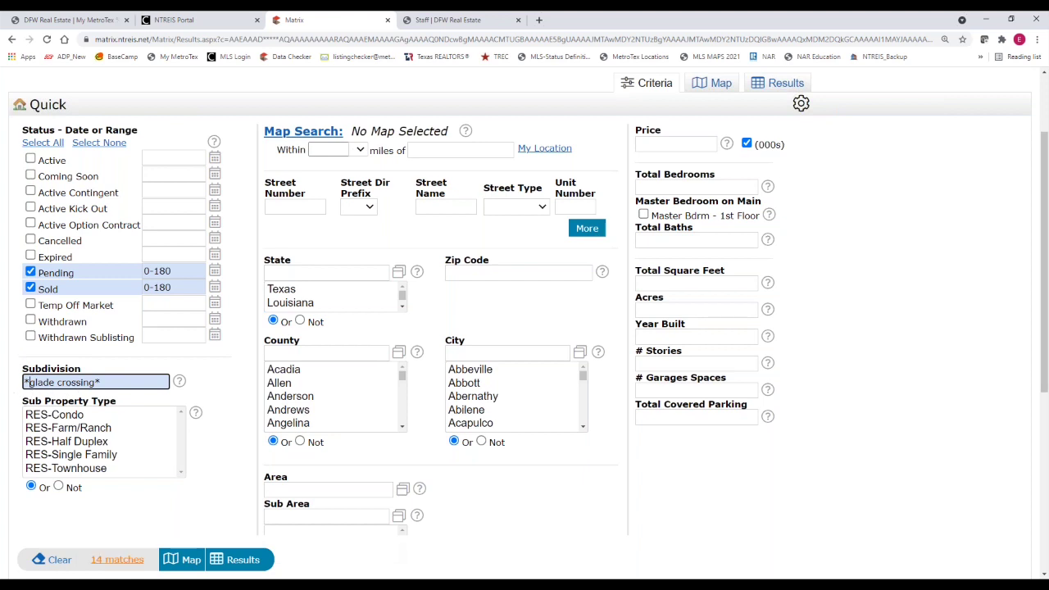
Show the 14 Glade Crossing results and scroll the grid to review prices and subdivisions
left_click(240, 566)
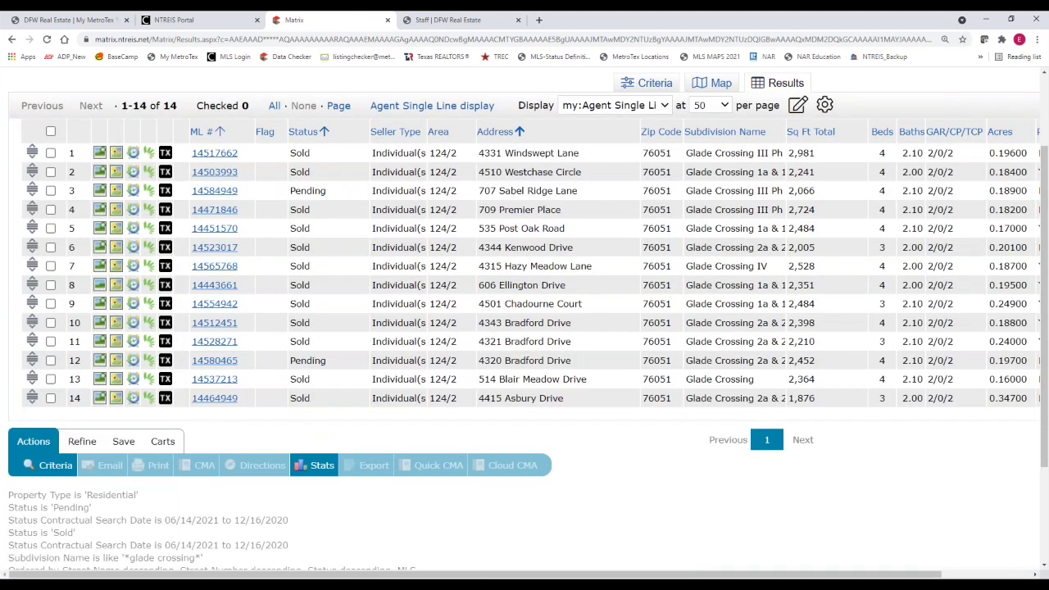
left_click_drag(710, 578, 793, 578)
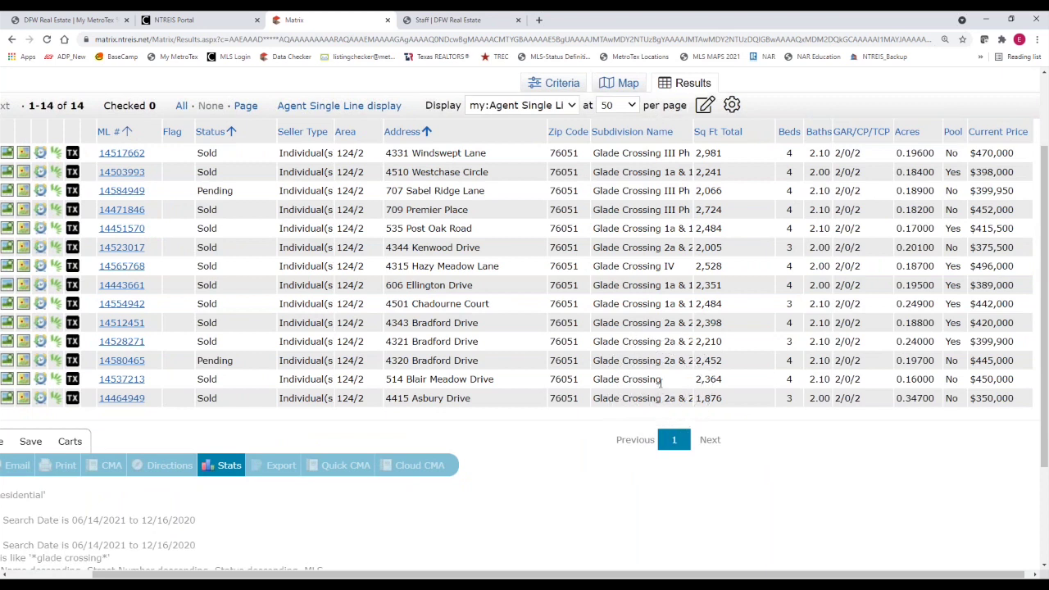
left_click_drag(661, 379, 598, 379)
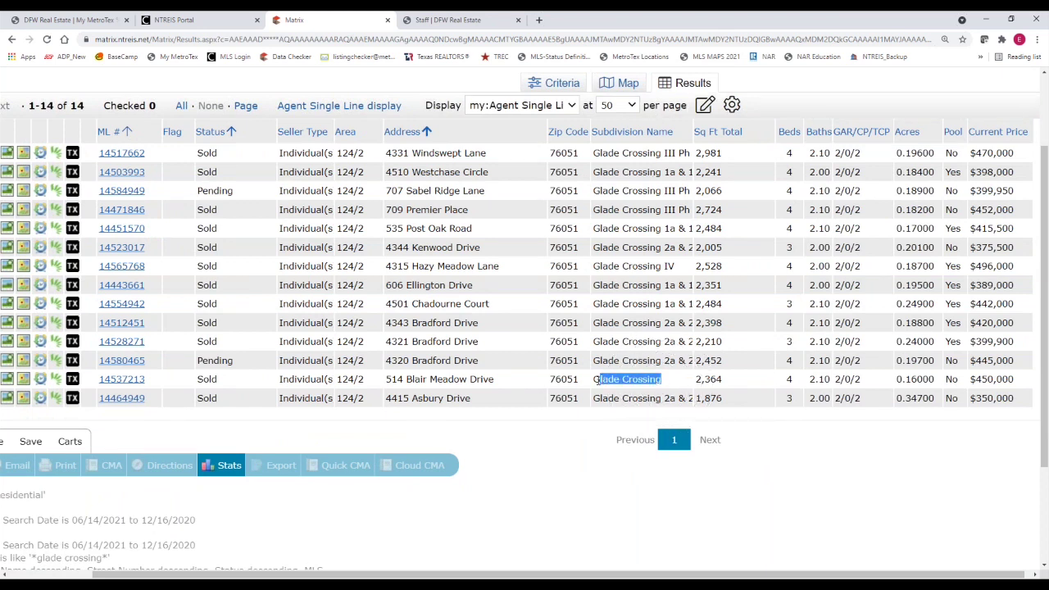
left_click(671, 373)
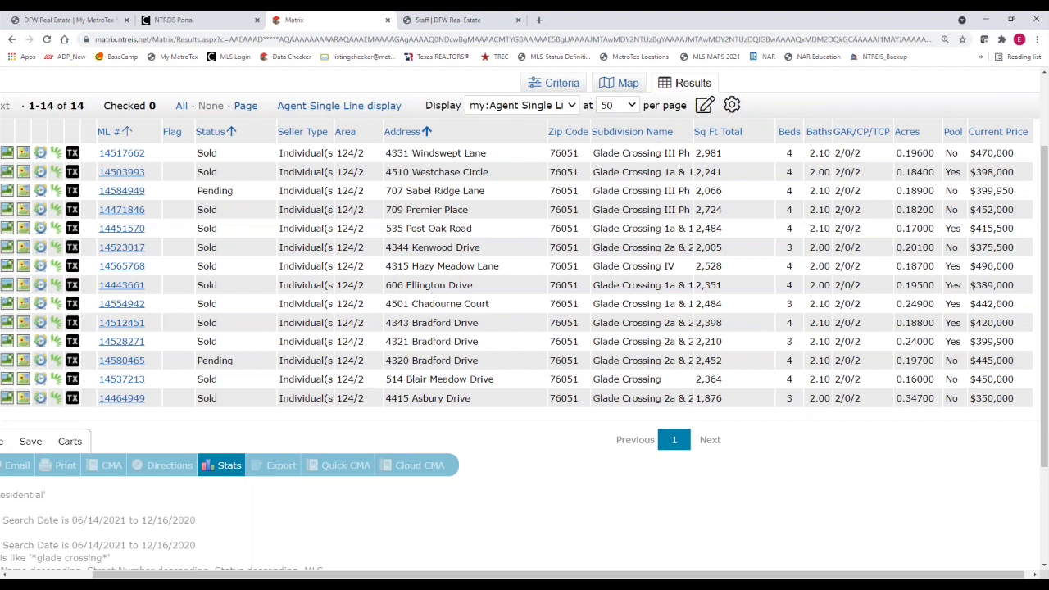
left_click_drag(551, 576, 467, 576)
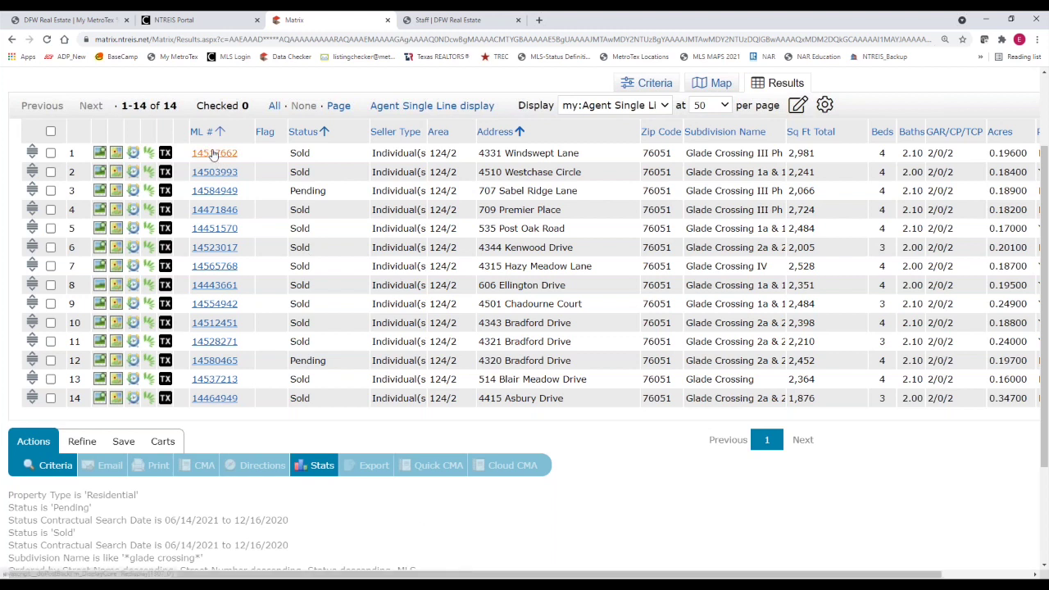
left_click(213, 154)
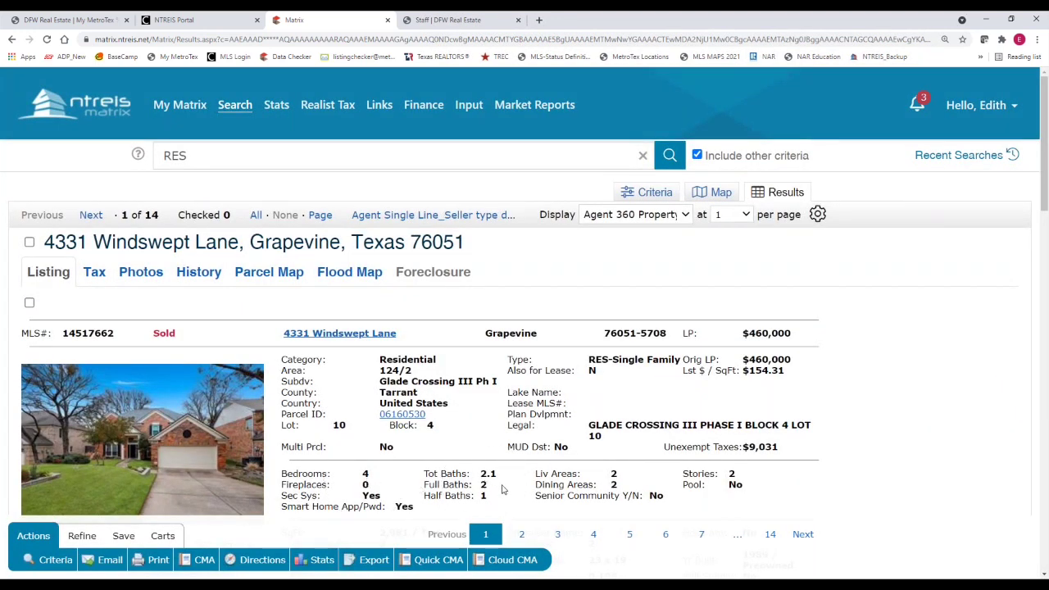
left_click(30, 243)
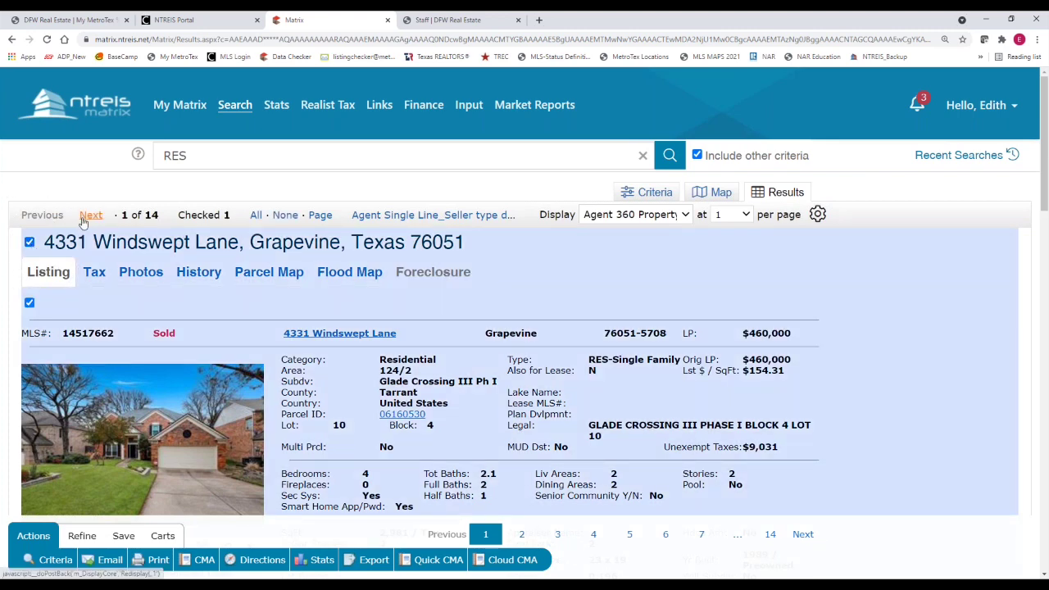
left_click(88, 218)
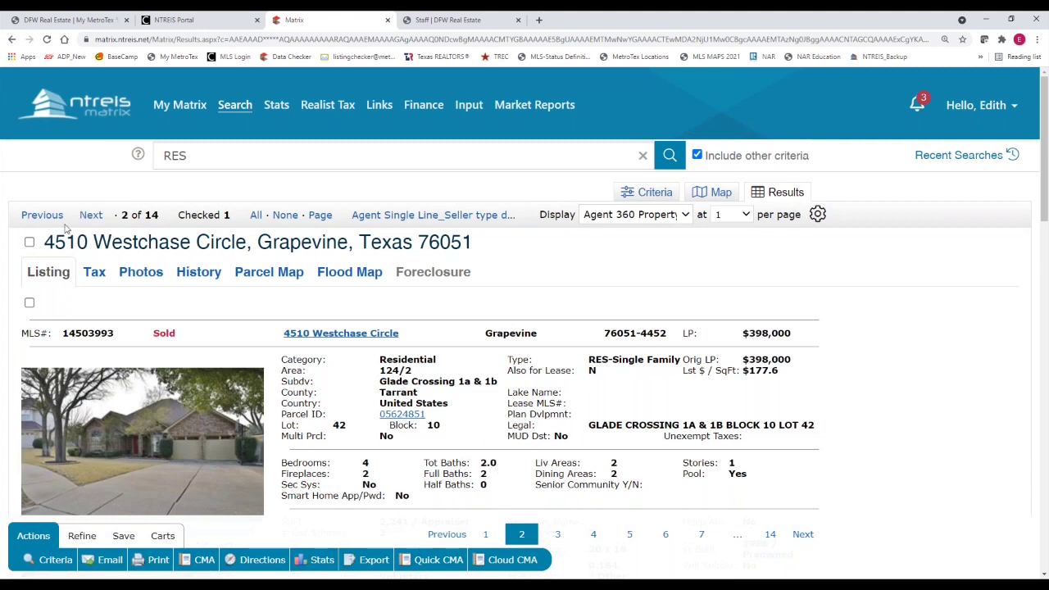
left_click(90, 216)
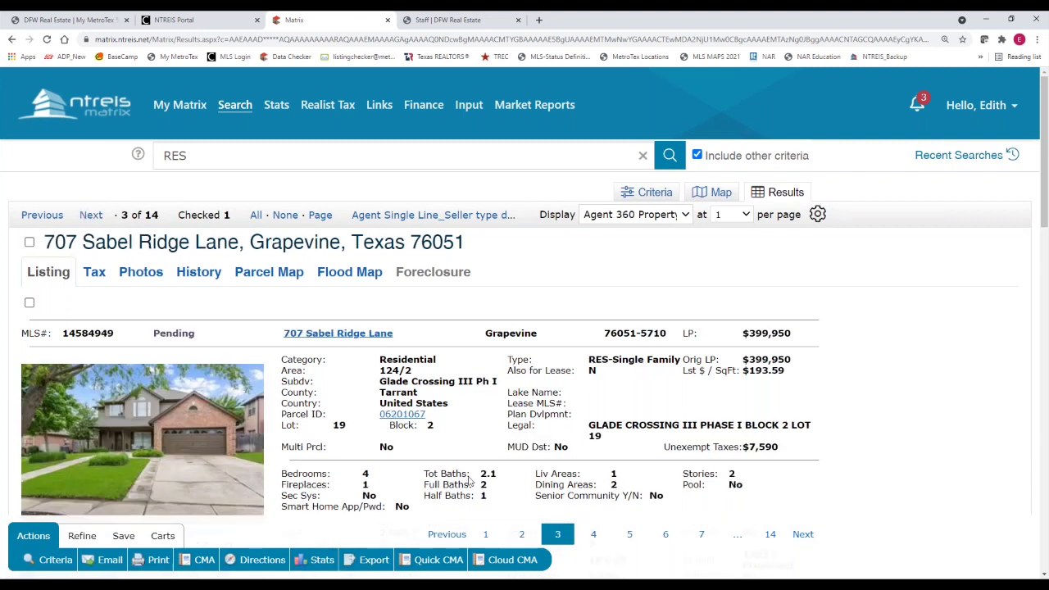
left_click(30, 244)
left_click(91, 215)
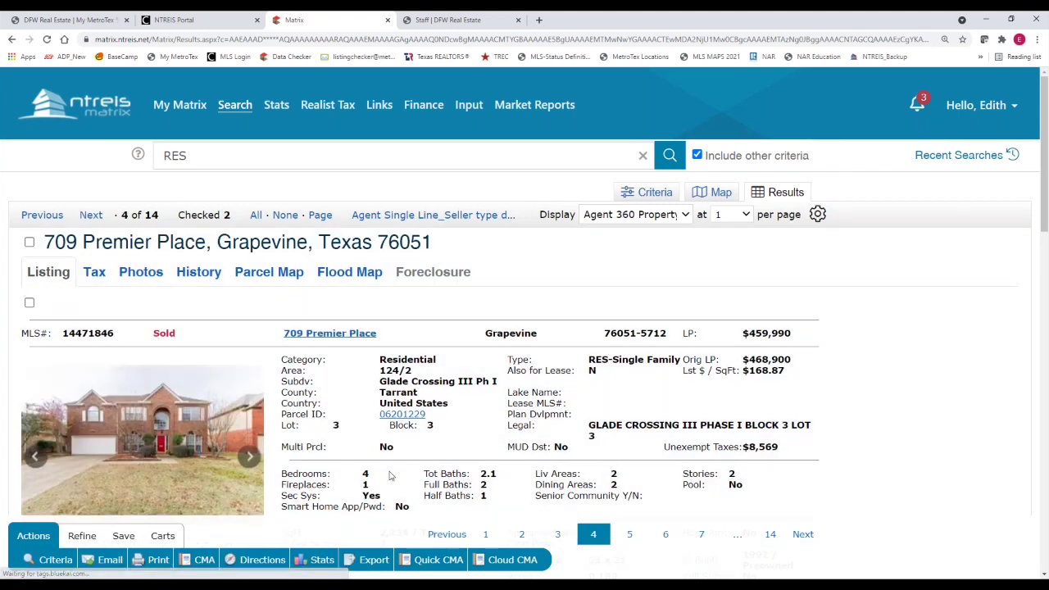
left_click(29, 244)
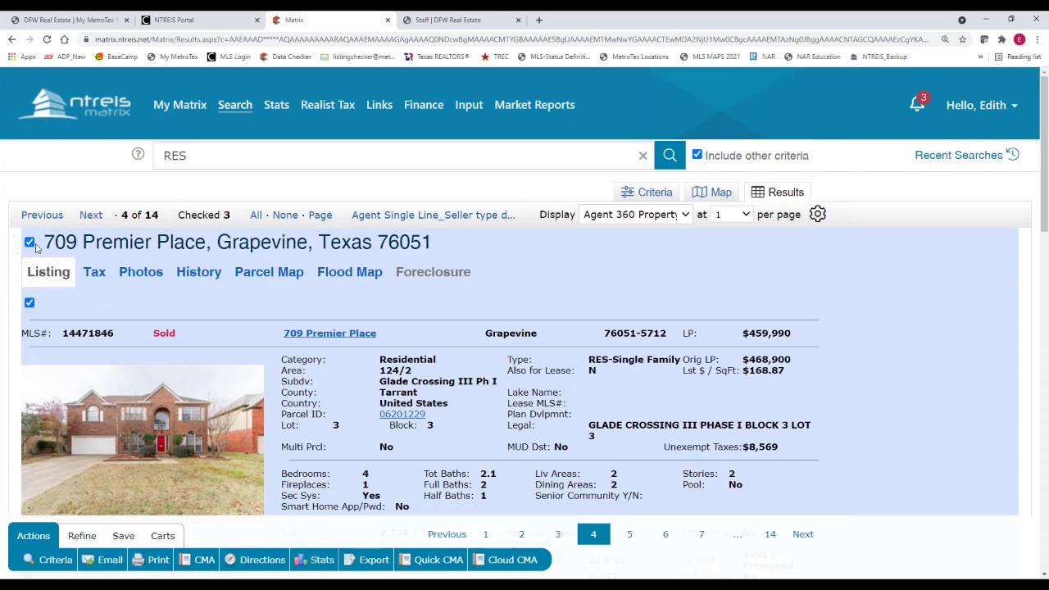
left_click(684, 215)
left_click(668, 285)
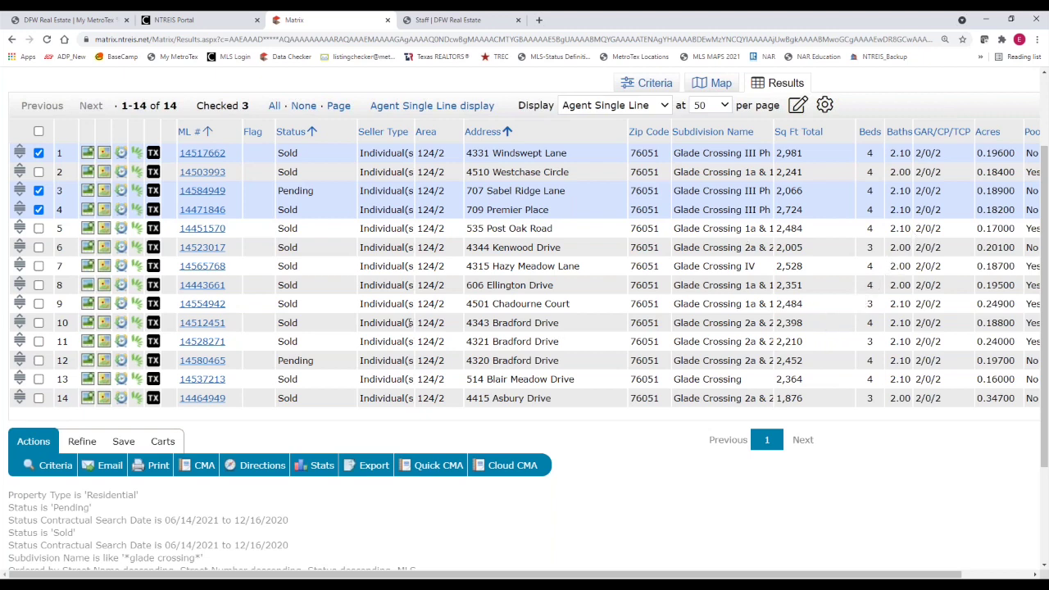
left_click(39, 323)
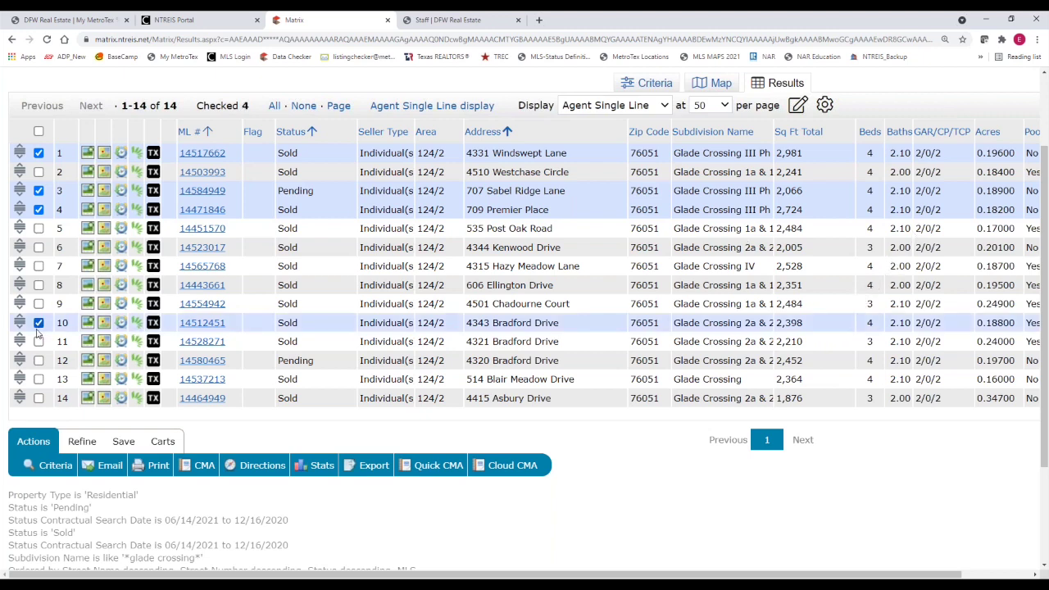
left_click(38, 361)
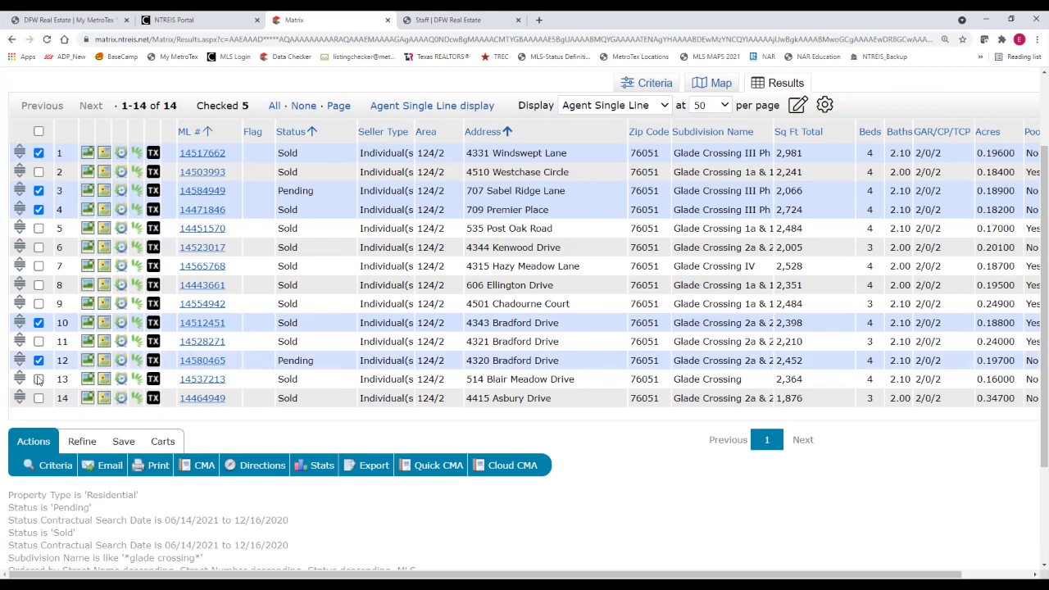
left_click(39, 379)
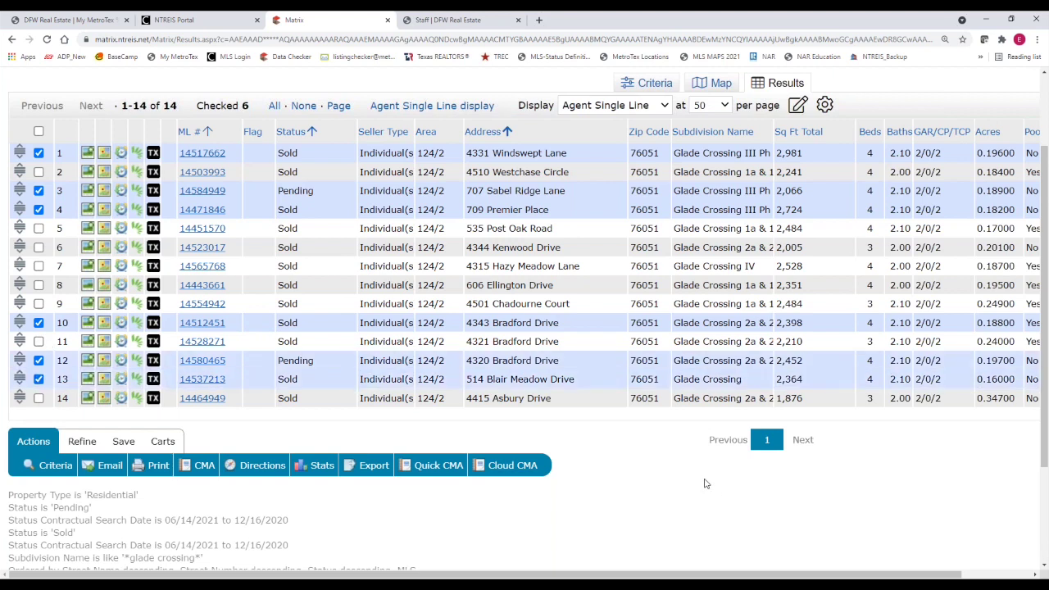
left_click(34, 443)
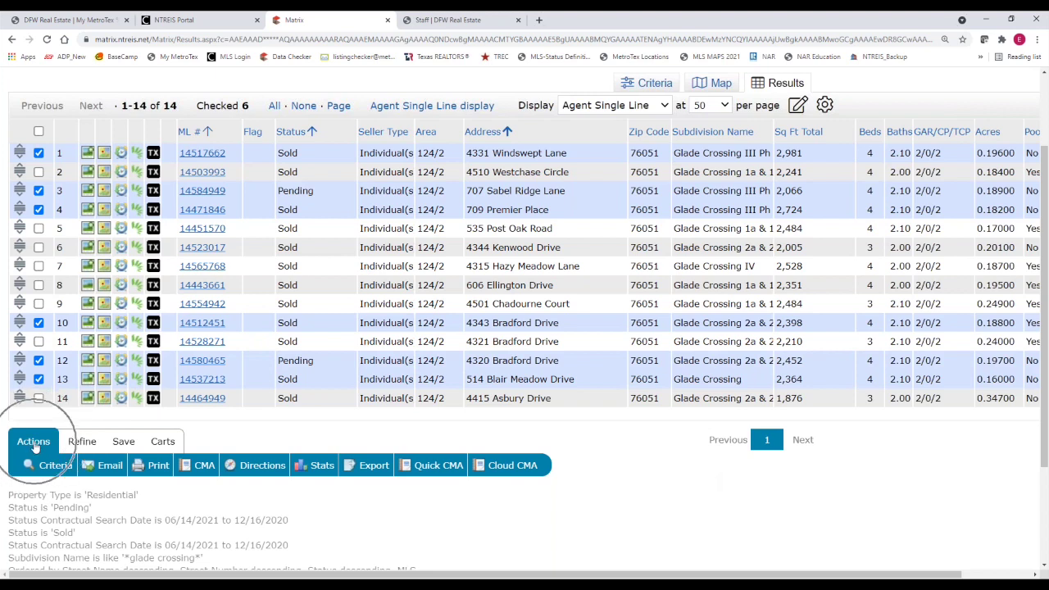
left_click(430, 467)
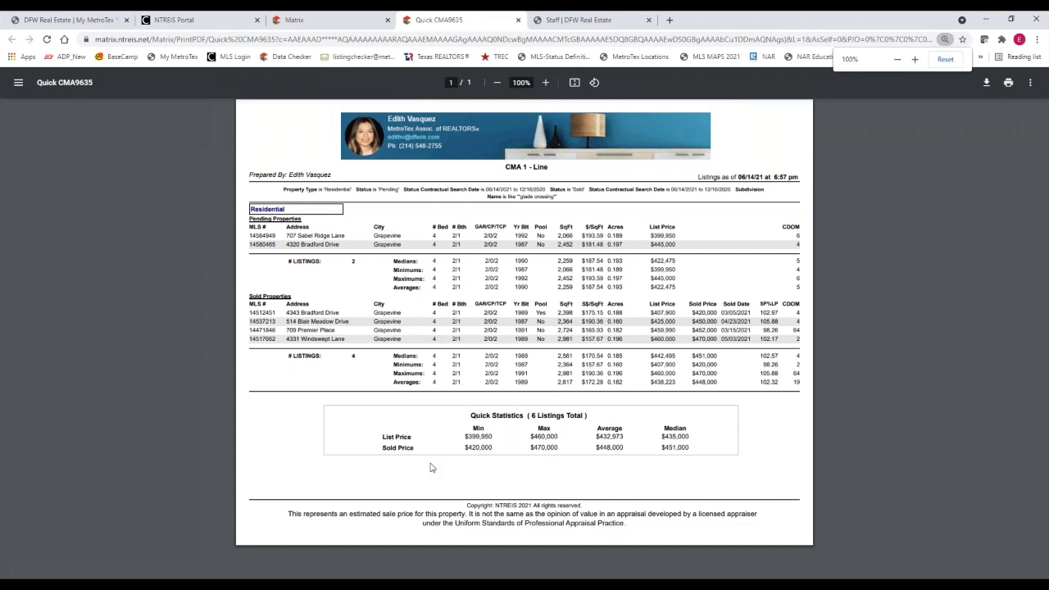
Review the Quick CMA PDF (2 Pending, 4 Sold) and return to the Matrix tab
left_click(473, 141)
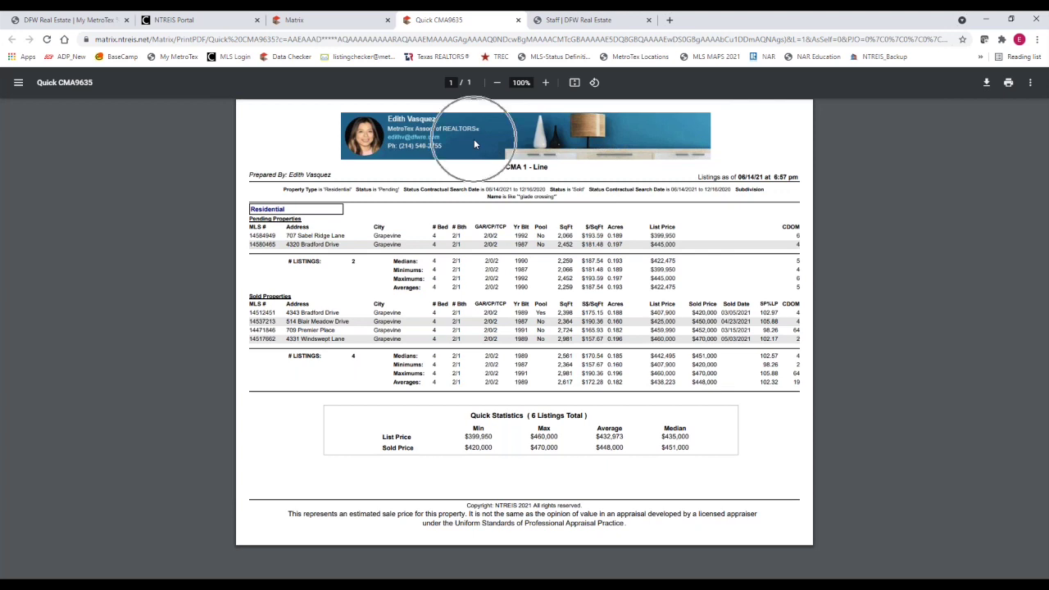
left_click(369, 141)
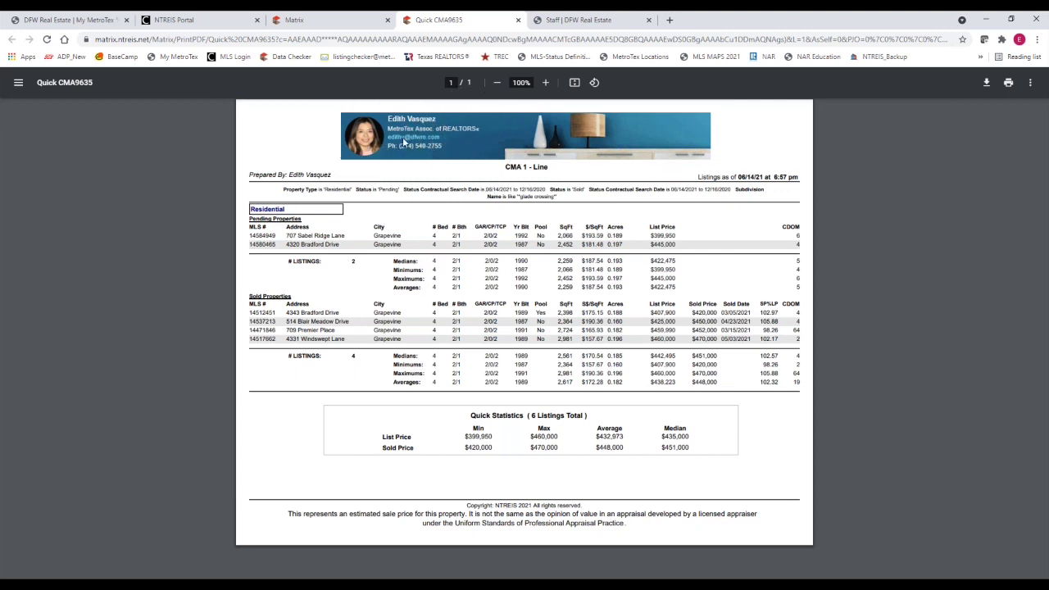
left_click(424, 138)
left_click(424, 141)
left_click(366, 147)
left_click(335, 23)
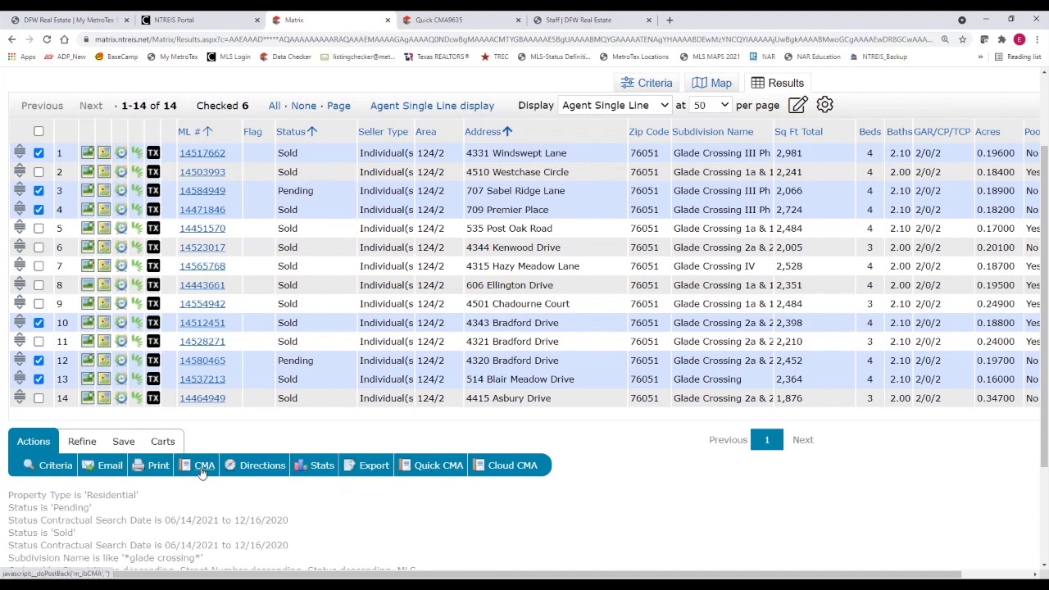
Print the six listings to PDF using Multi-Map, Quick CMA and 3-Up Comparison formats
left_click(160, 467)
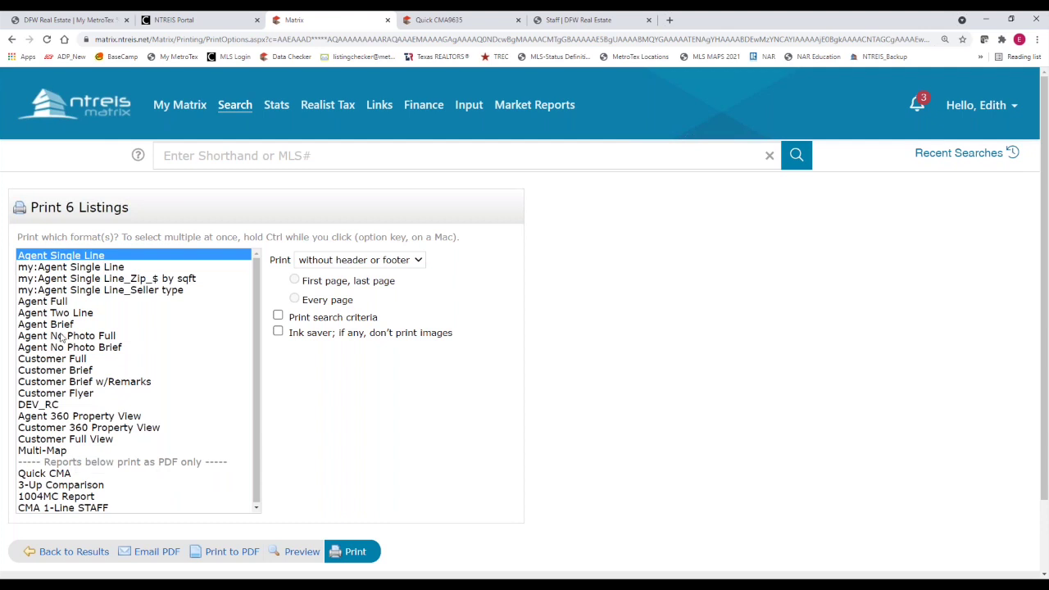
left_click(42, 450)
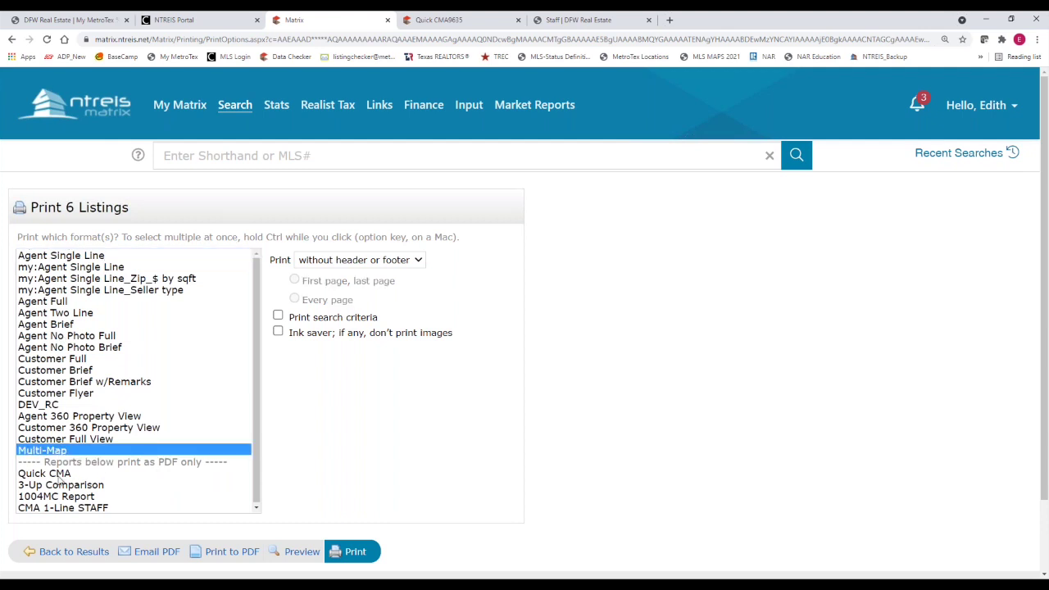
left_click(59, 476, "ctrl")
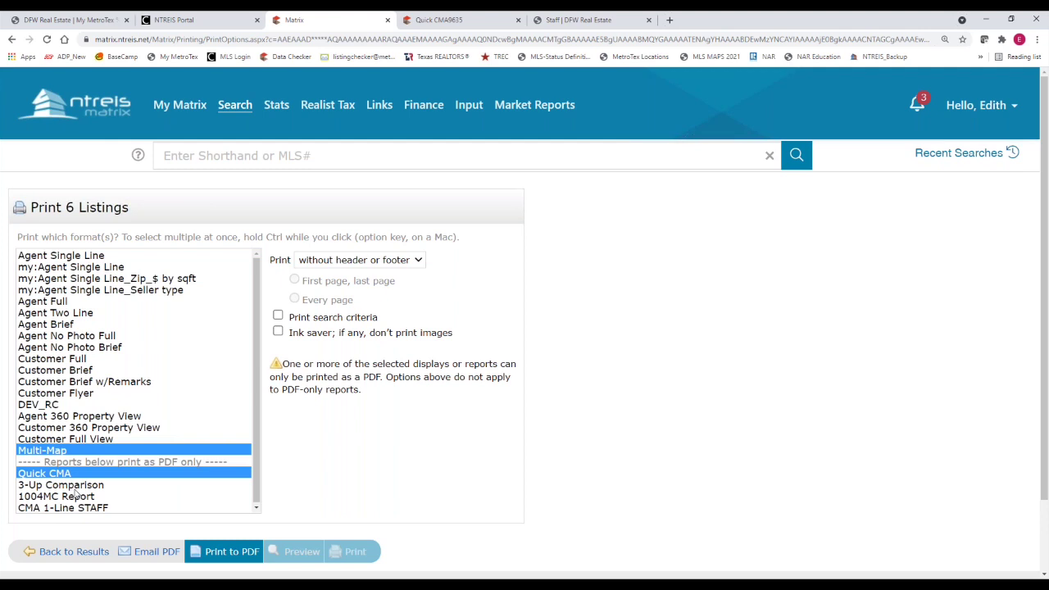
left_click(76, 485, "ctrl")
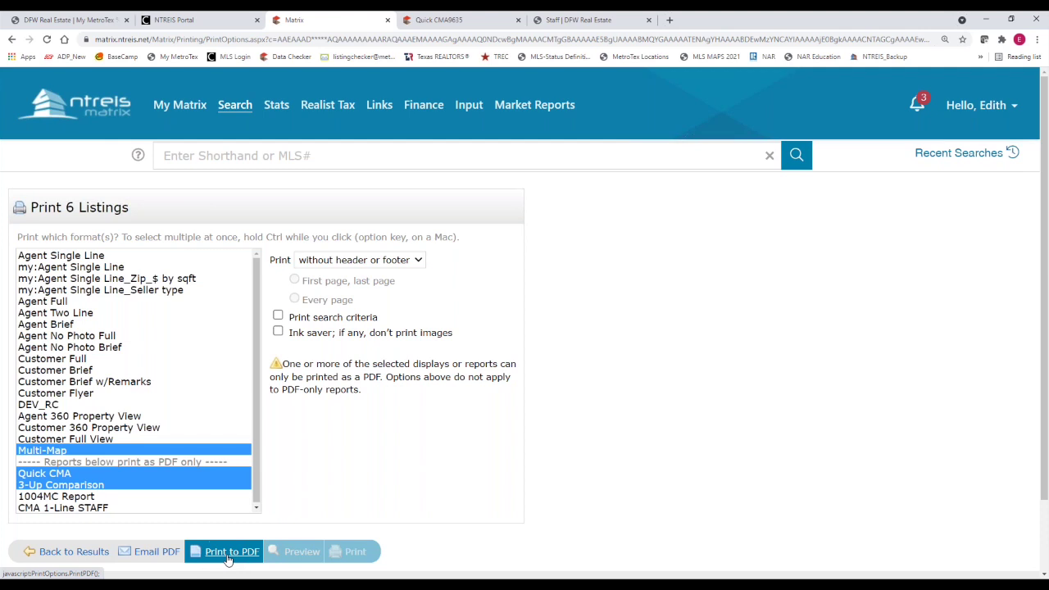
left_click(229, 560)
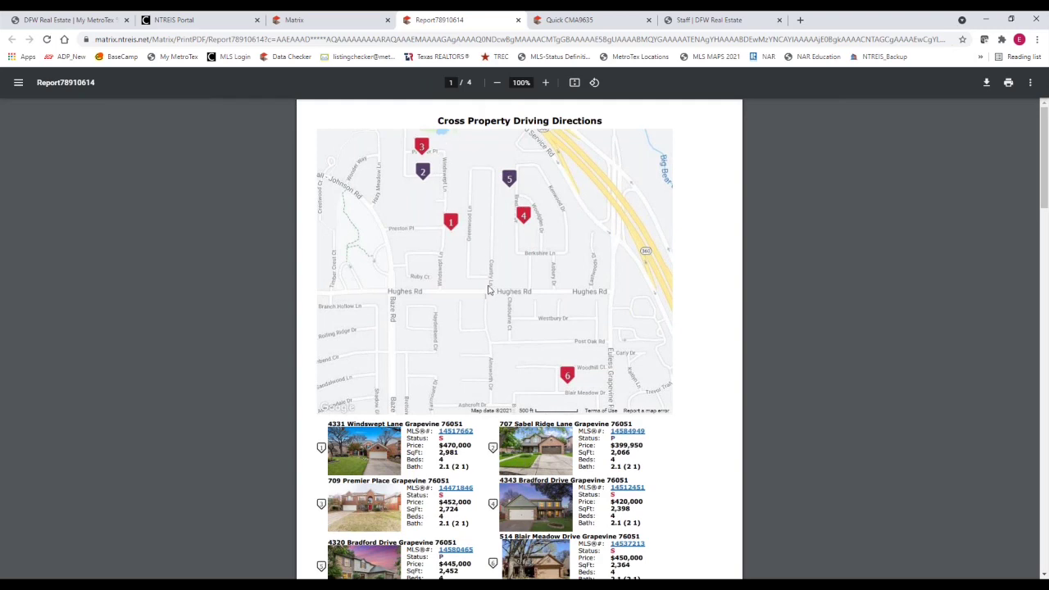
Scroll through the four-page PDF report, then download and print it
scroll(489, 291, "down", 4)
scroll(489, 291, "down", 2)
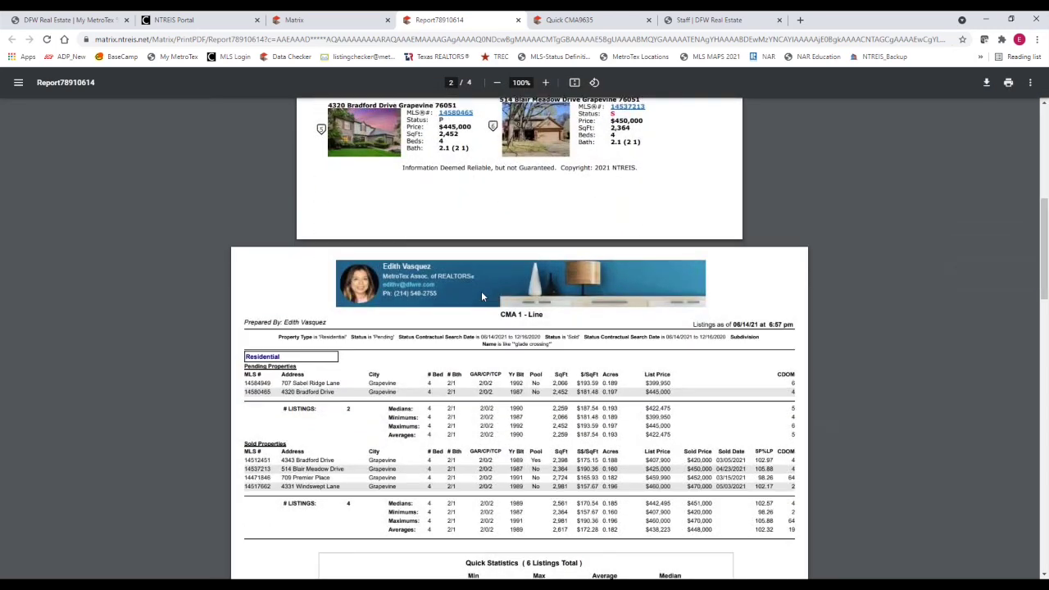
scroll(481, 297, "down", 7)
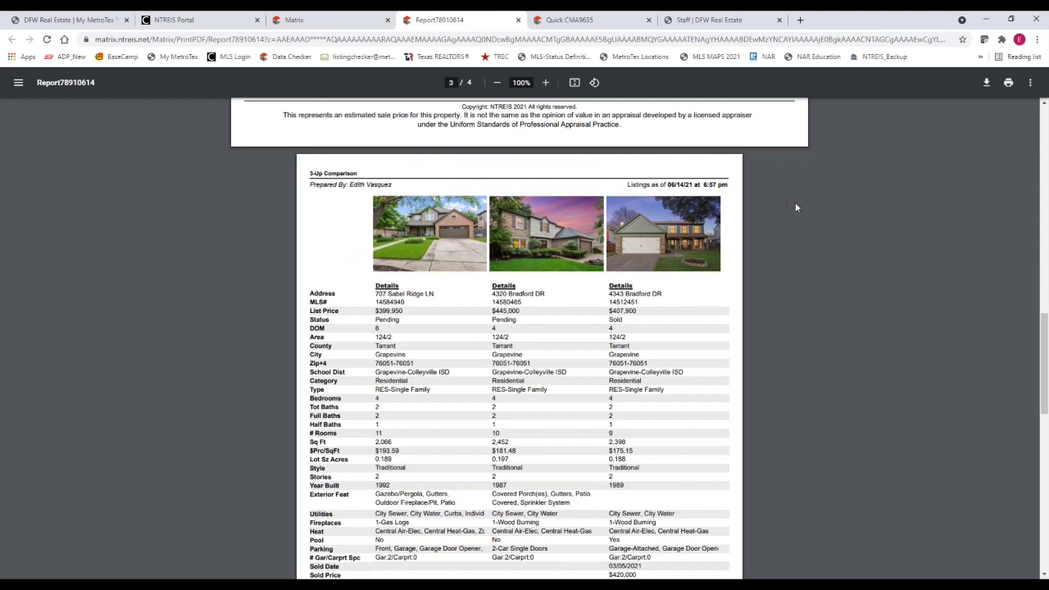
left_click(1008, 82)
left_click(987, 82)
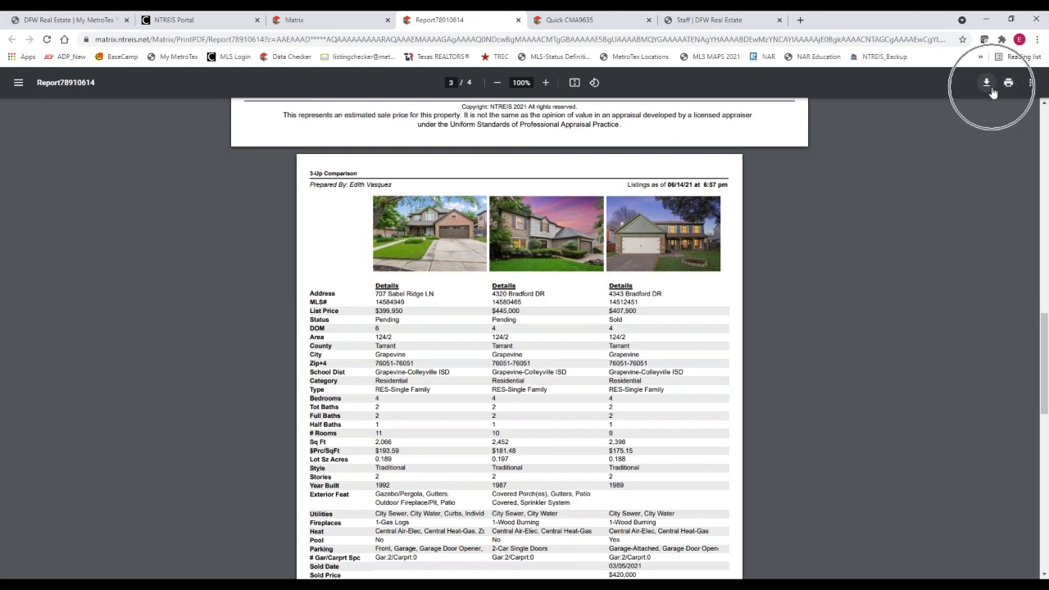
Go back to the search results and return to the Matrix home page
left_click(307, 22)
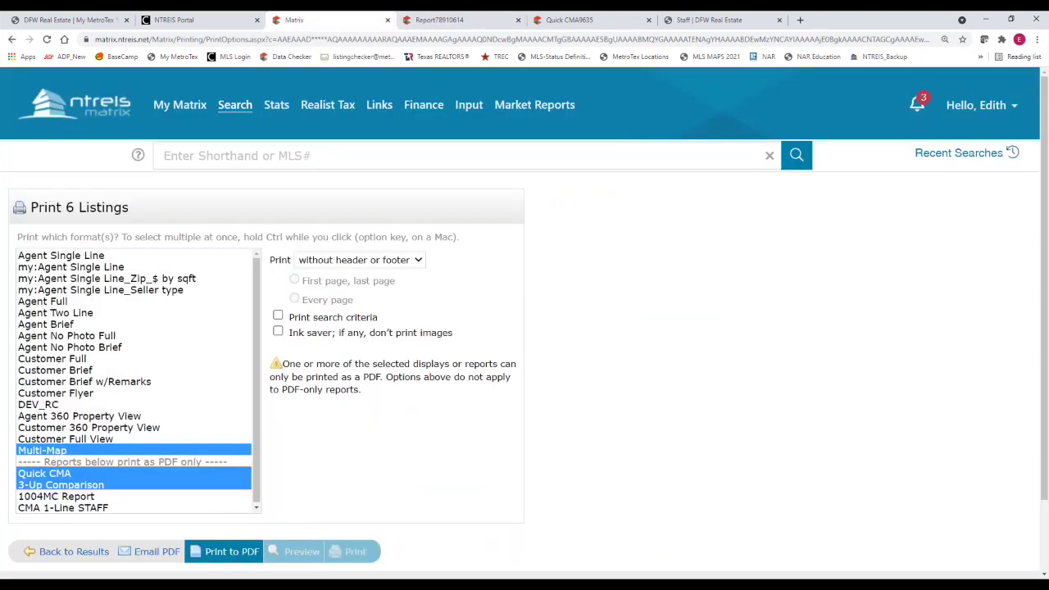
left_click(78, 556)
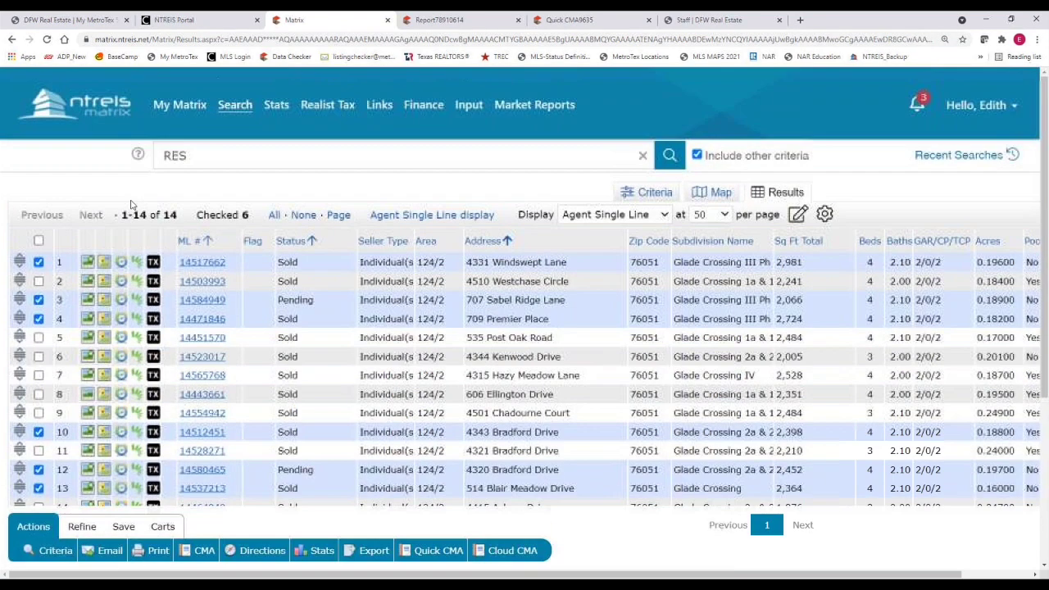
left_click(107, 107)
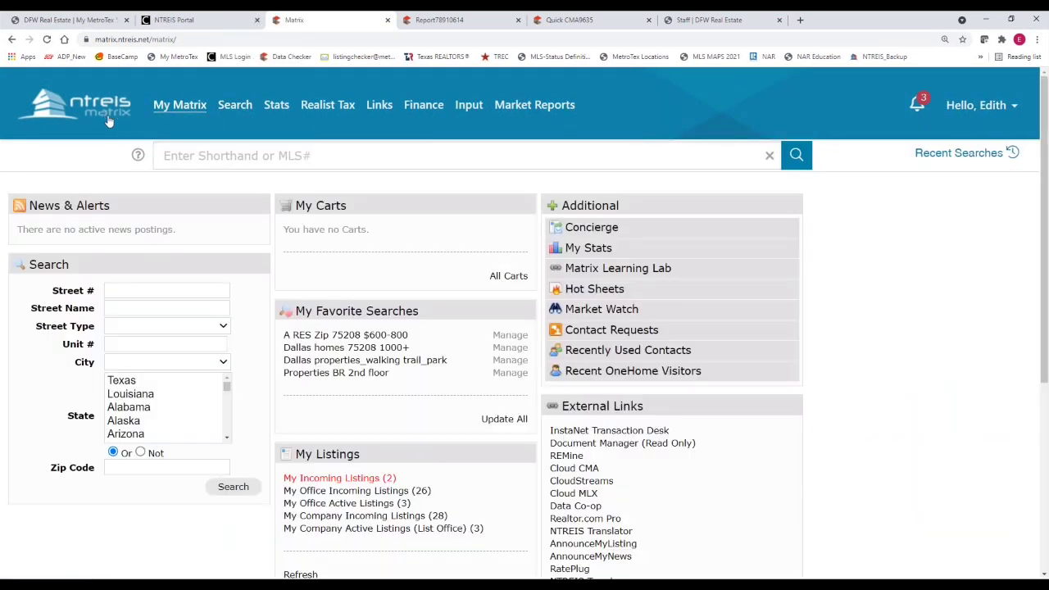
Run a Quick residential search for Active listings priced 500+ and map the 2998 matches
mouse_move(234, 105)
mouse_move(278, 127)
left_click(359, 131)
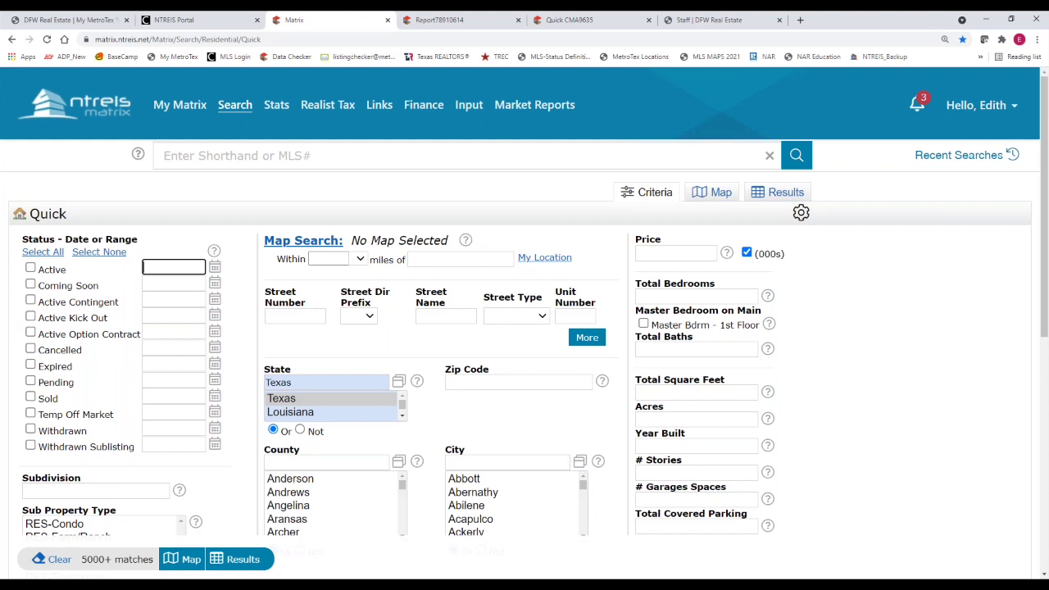
left_click(31, 269)
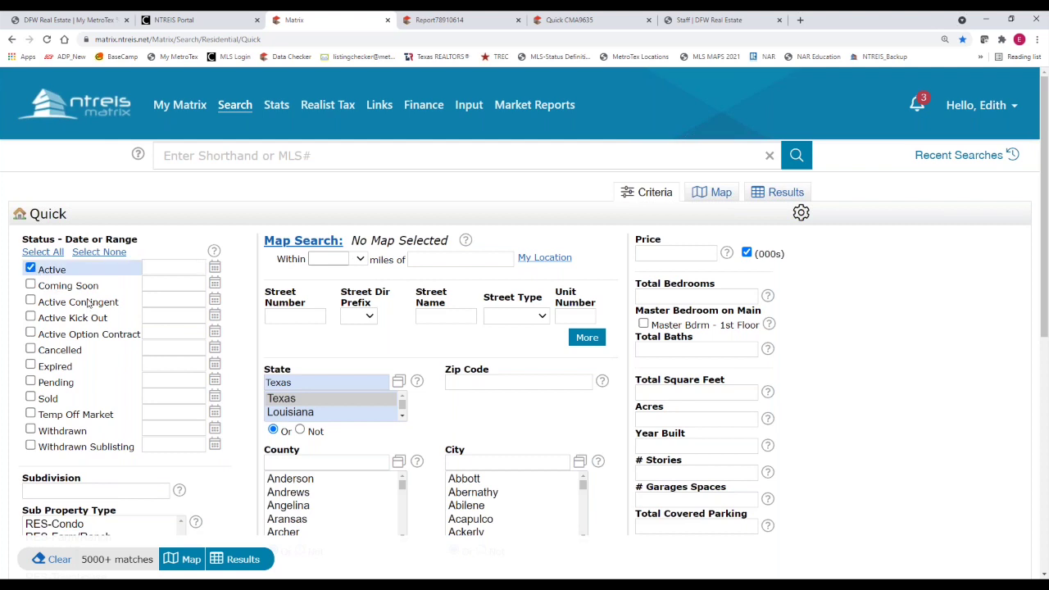
left_click(309, 384)
left_click(693, 253)
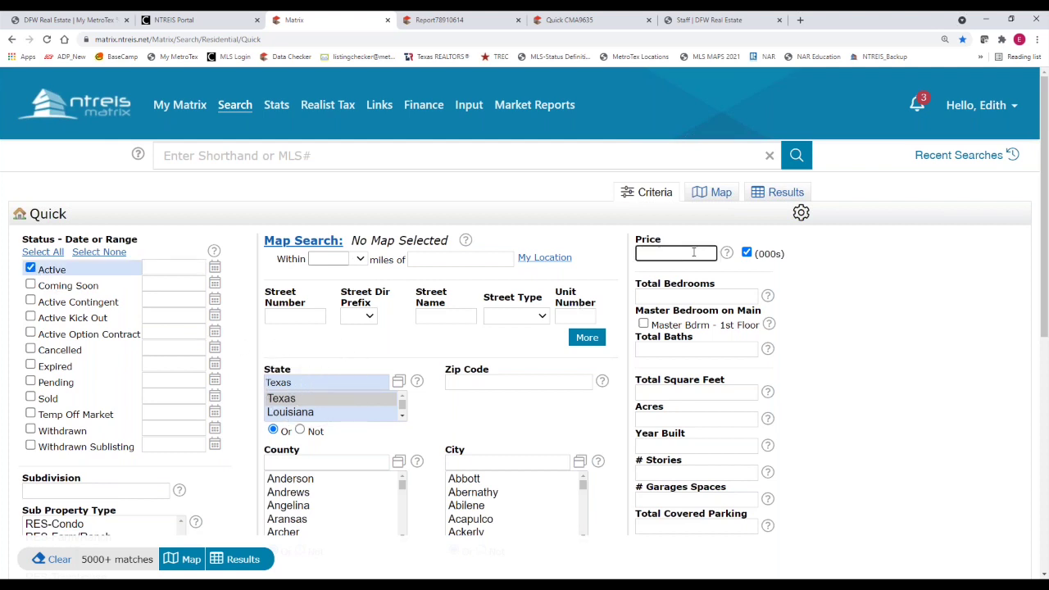
type("500+")
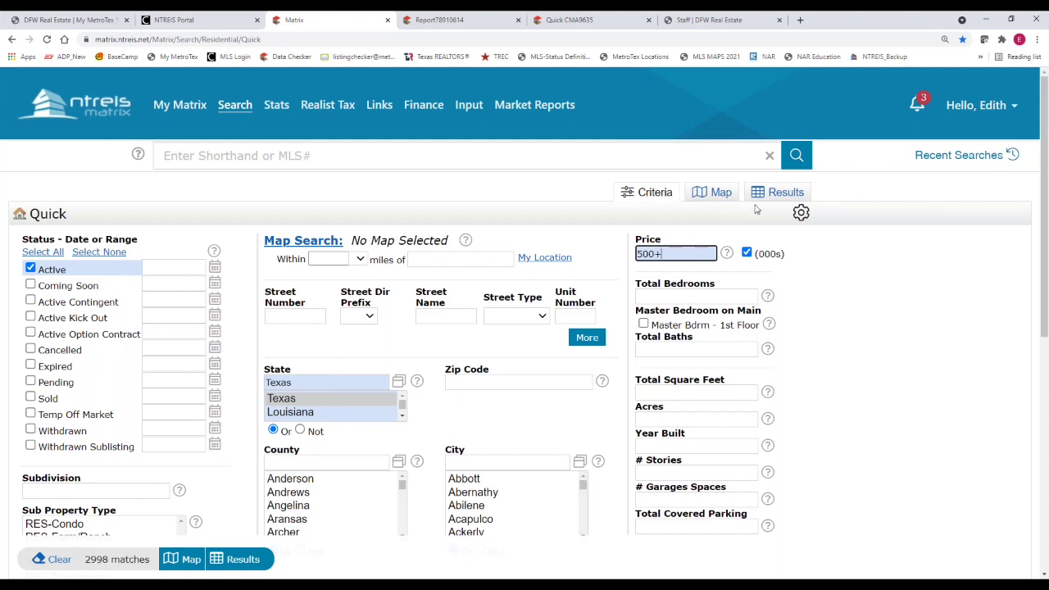
left_click(725, 200)
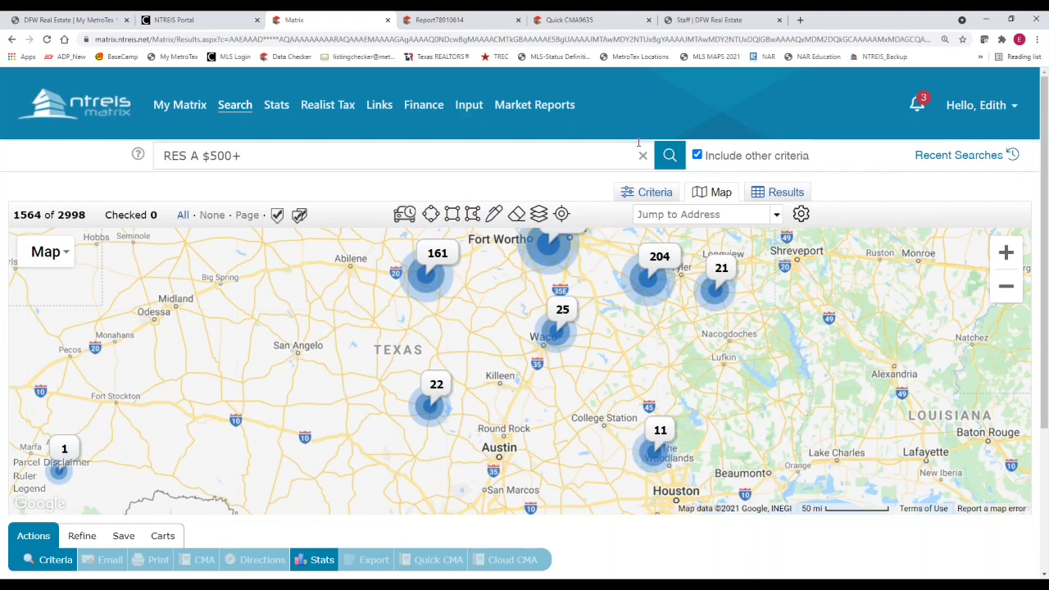
Reduce Chrome's page zoom to 110%, adjust the map zoom, and start a drive-time search
left_click(1038, 39)
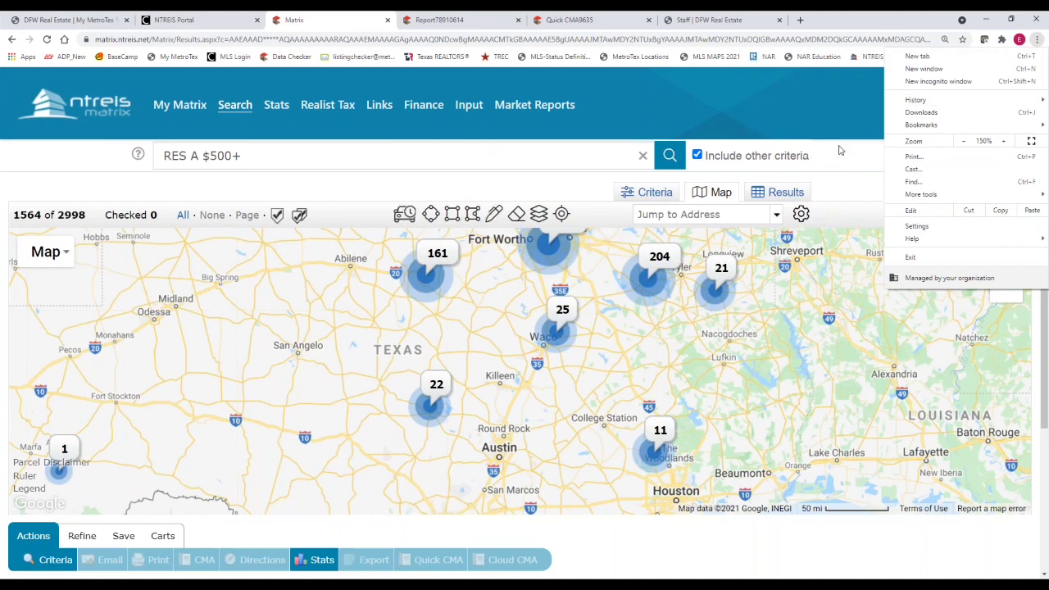
left_click(964, 145)
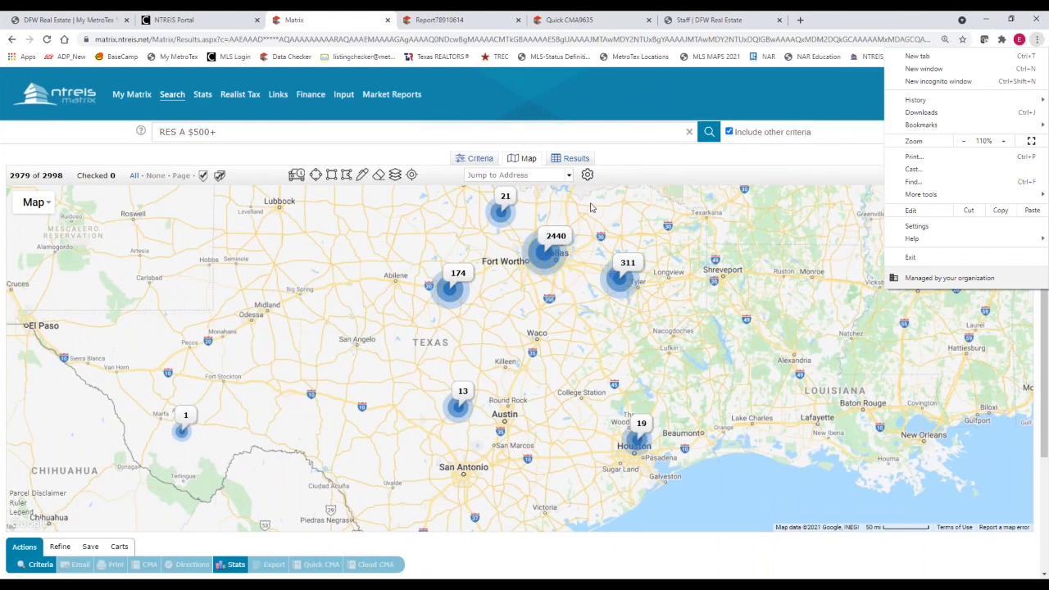
left_click(641, 94)
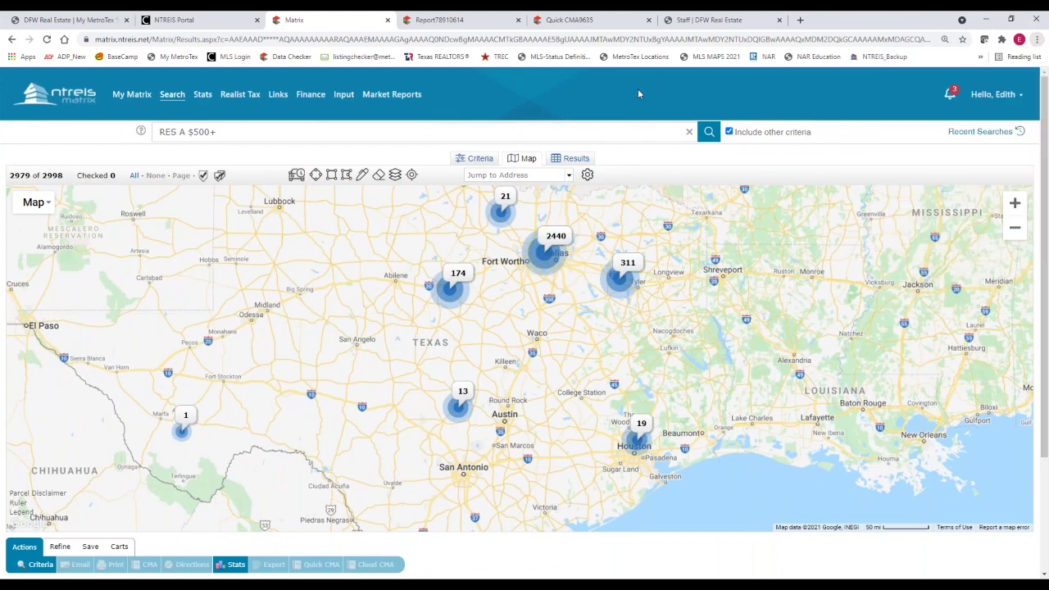
left_click(1015, 229)
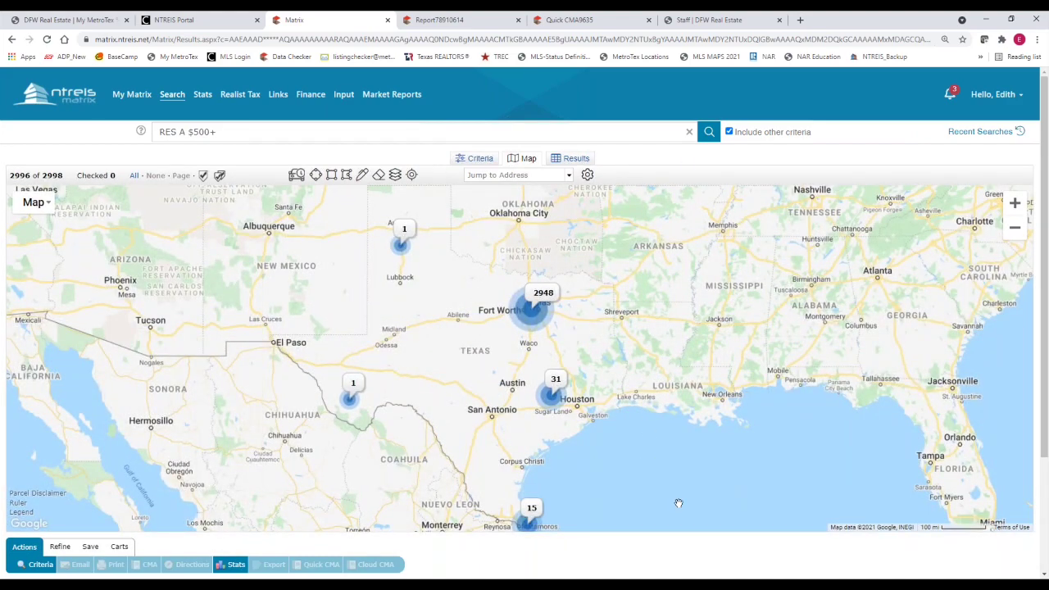
left_click(1015, 205)
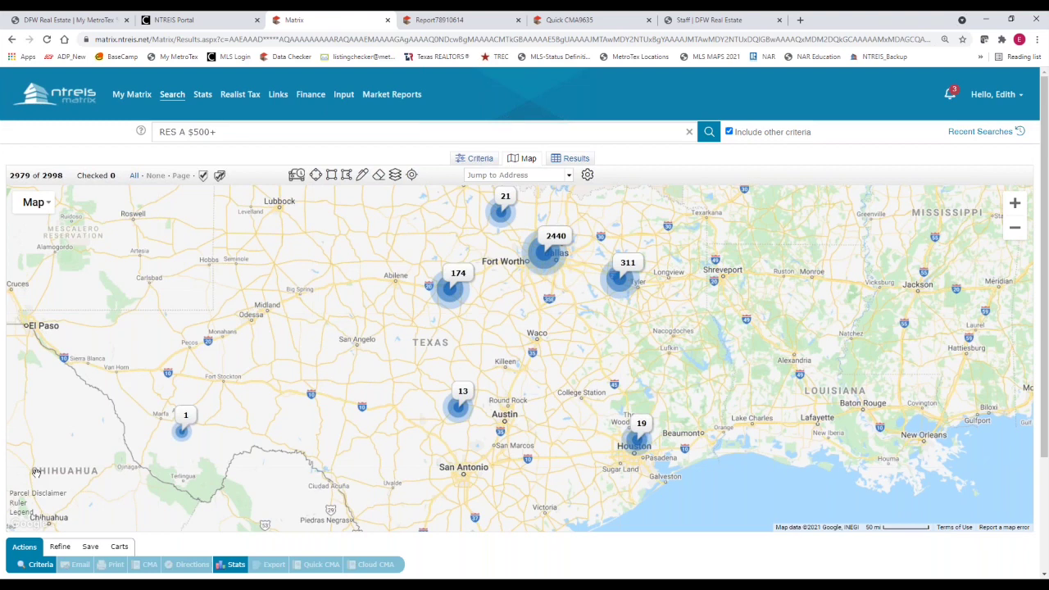
left_click(293, 180)
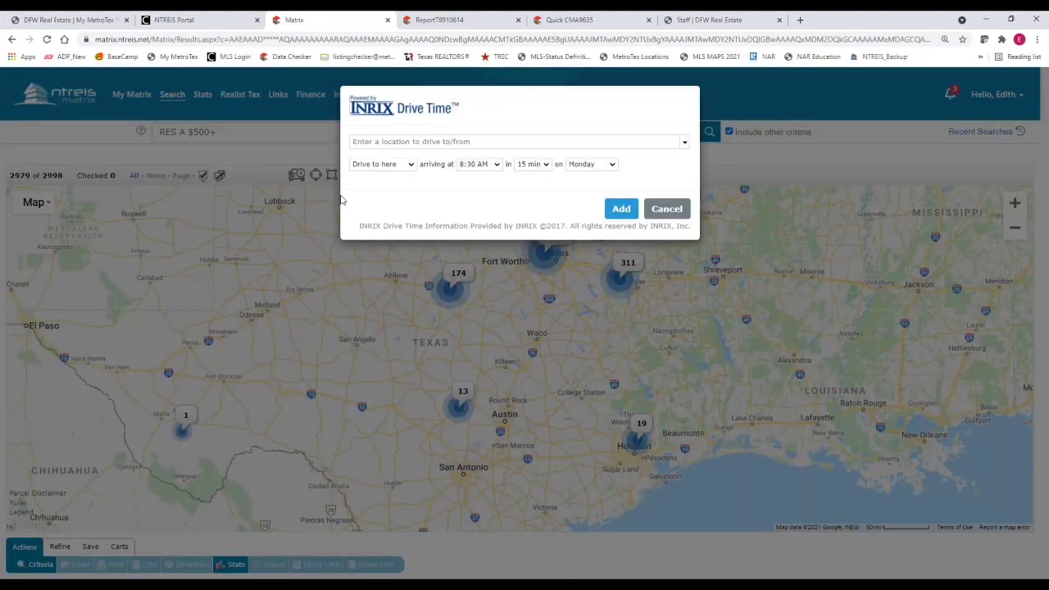
Add a 30-minute drive-time area arriving at MetroTex by 8:30 AM Monday, leaving 910 listings
left_click(368, 145)
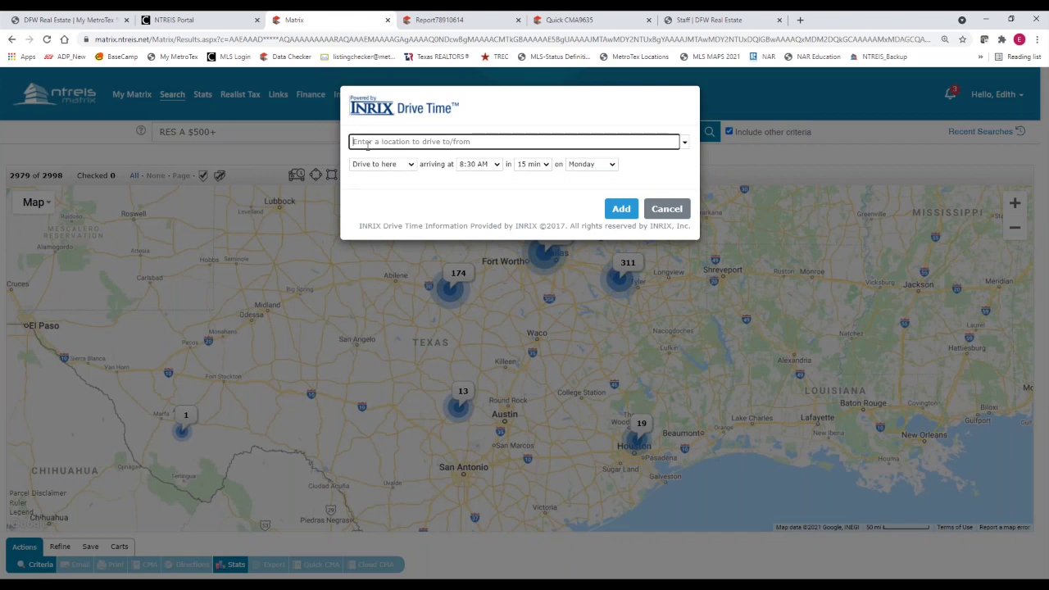
type("metrotex")
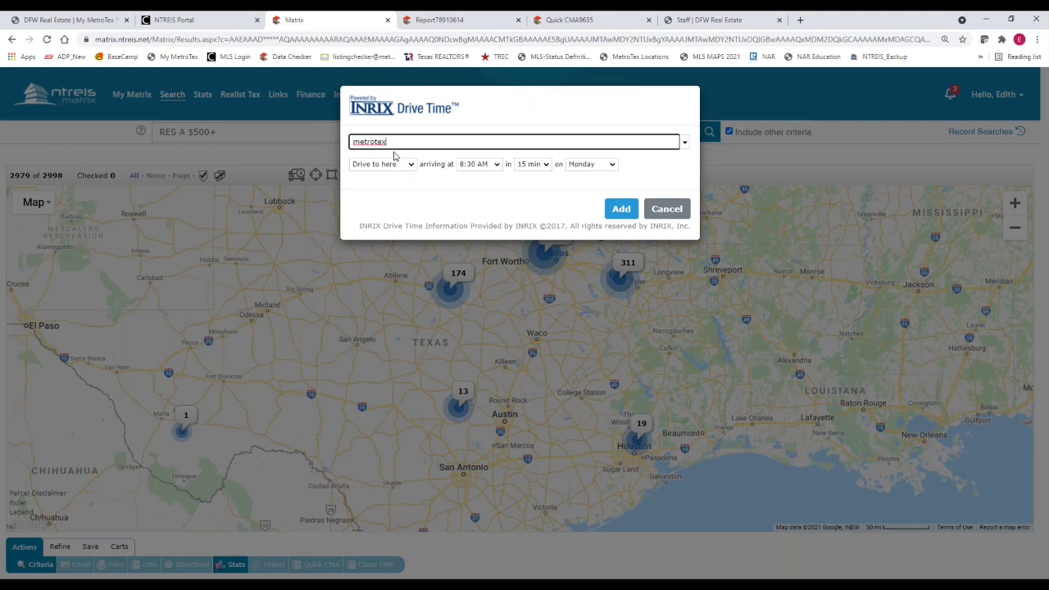
key("Tab")
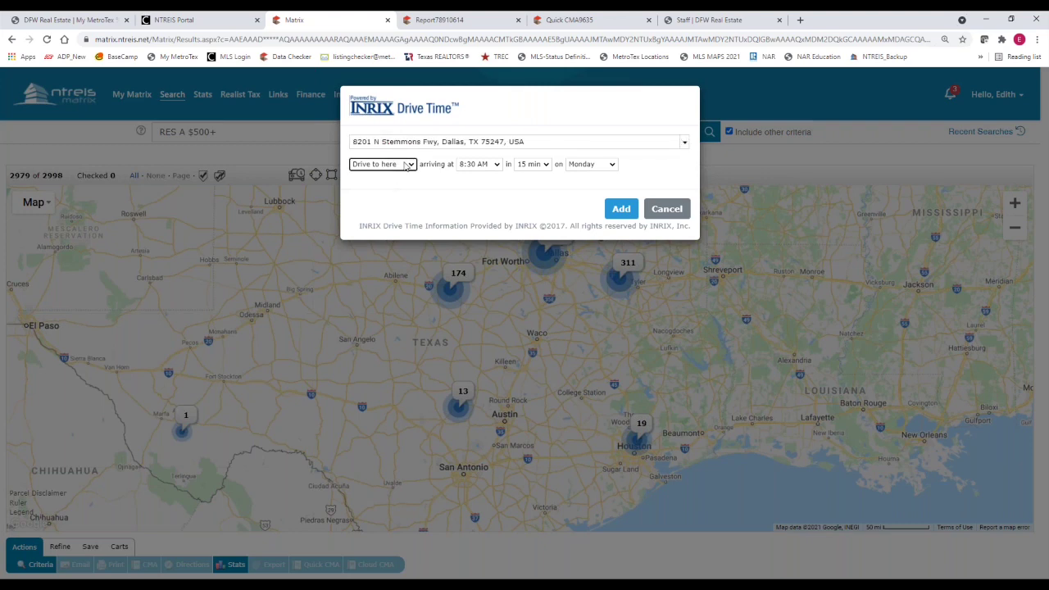
left_click(410, 167)
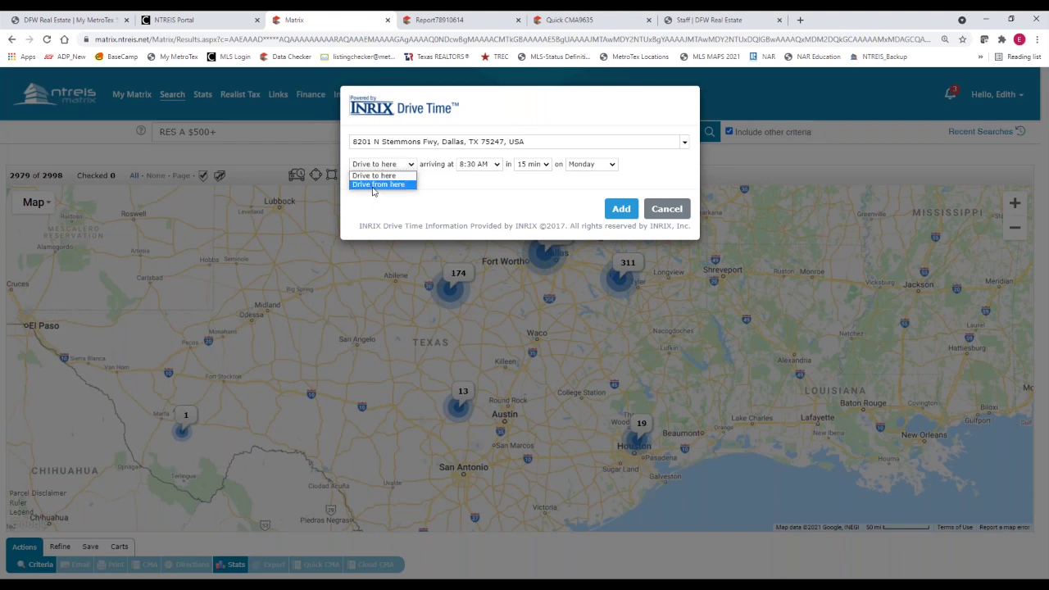
left_click(498, 168)
left_click(498, 167)
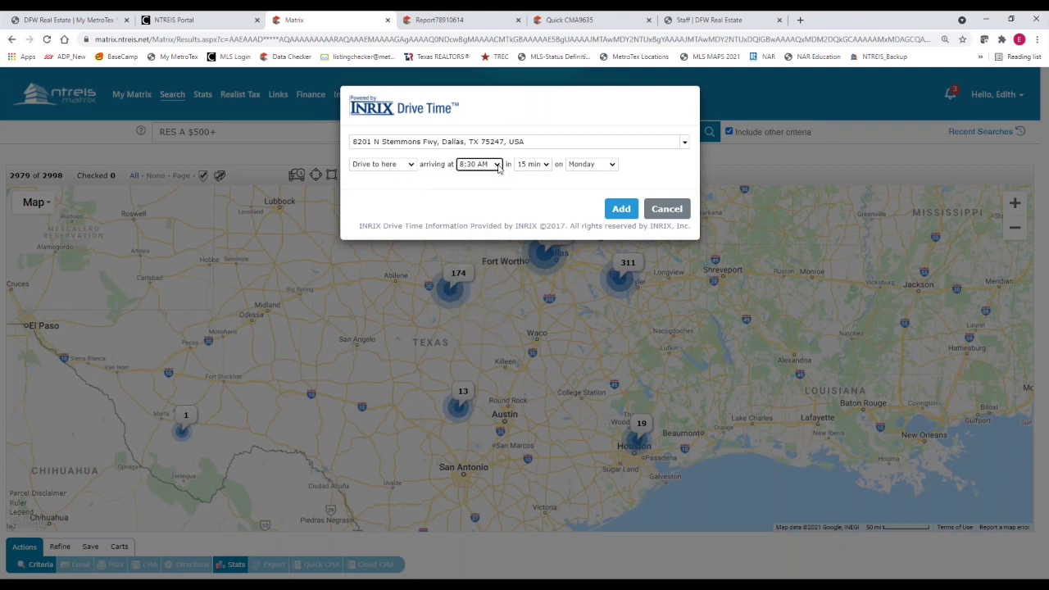
left_click(547, 165)
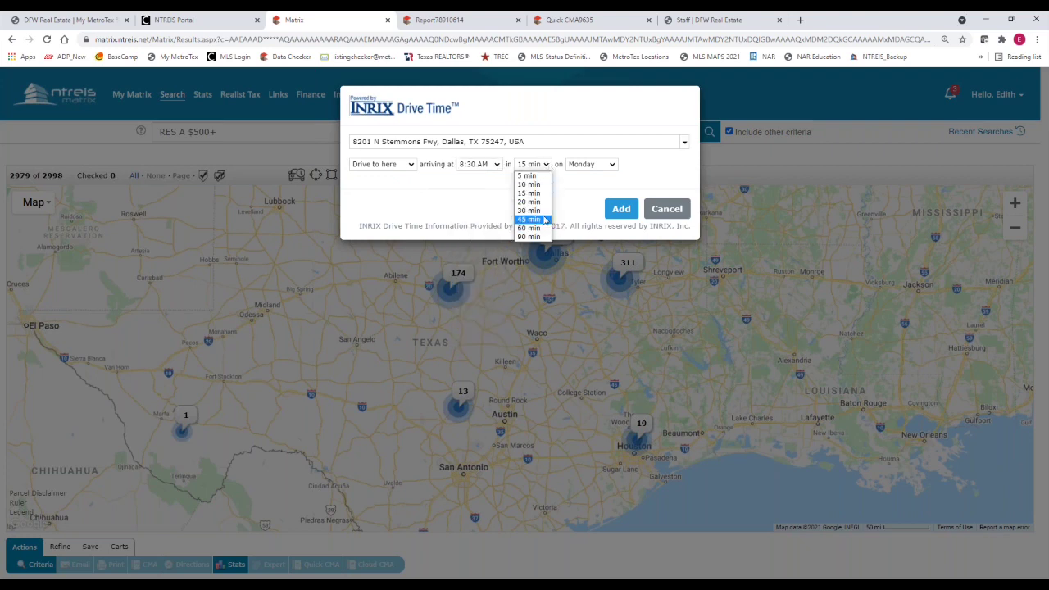
left_click(534, 218)
left_click(613, 165)
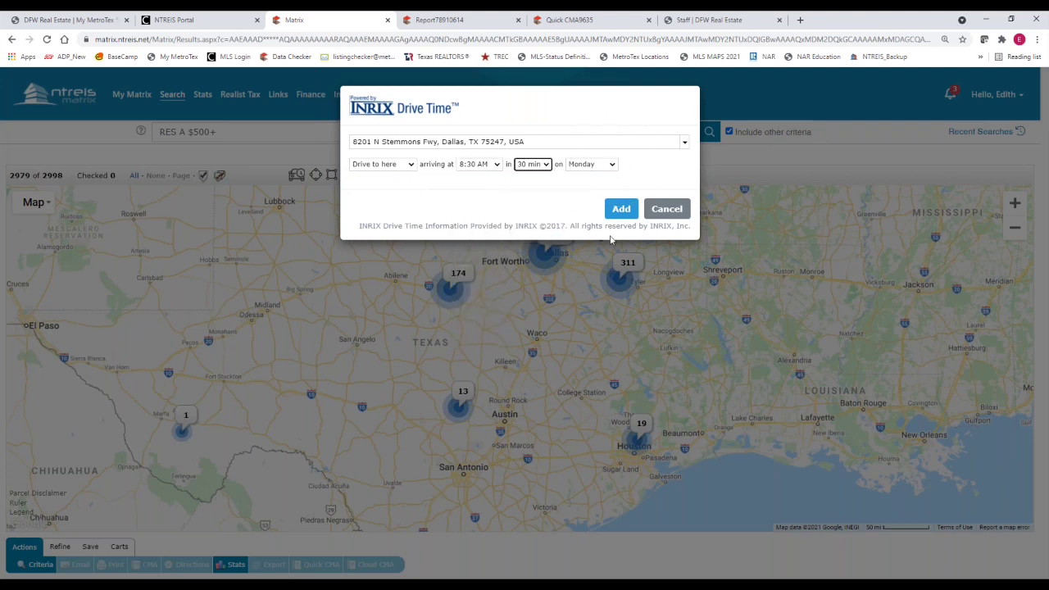
left_click(625, 208)
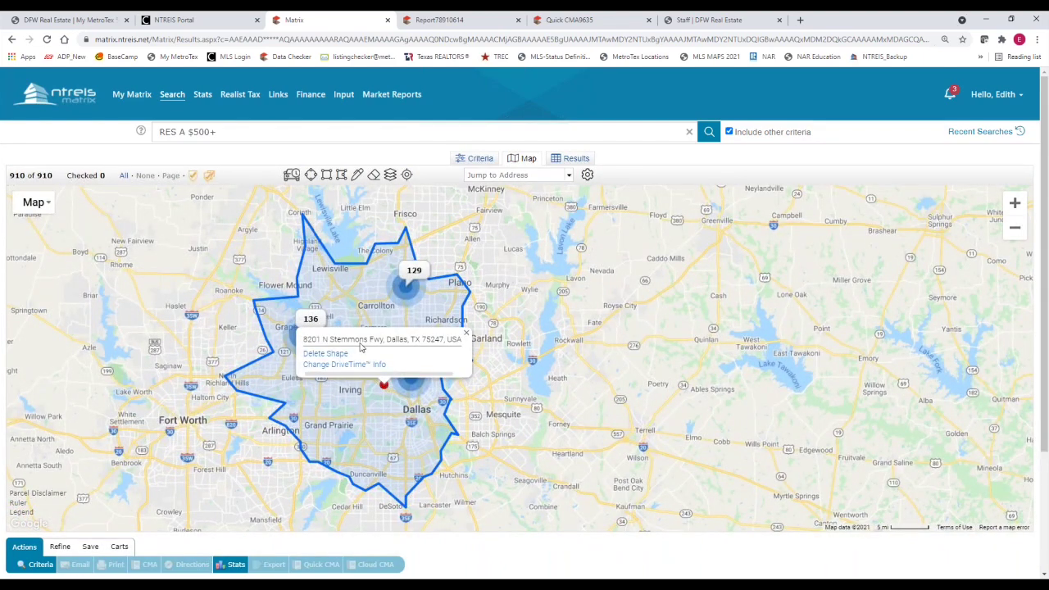
left_click(360, 345)
Change the drive-time area to 15 minutes, cutting results to 190 listings, and view its details
left_click(372, 345)
left_click(326, 367)
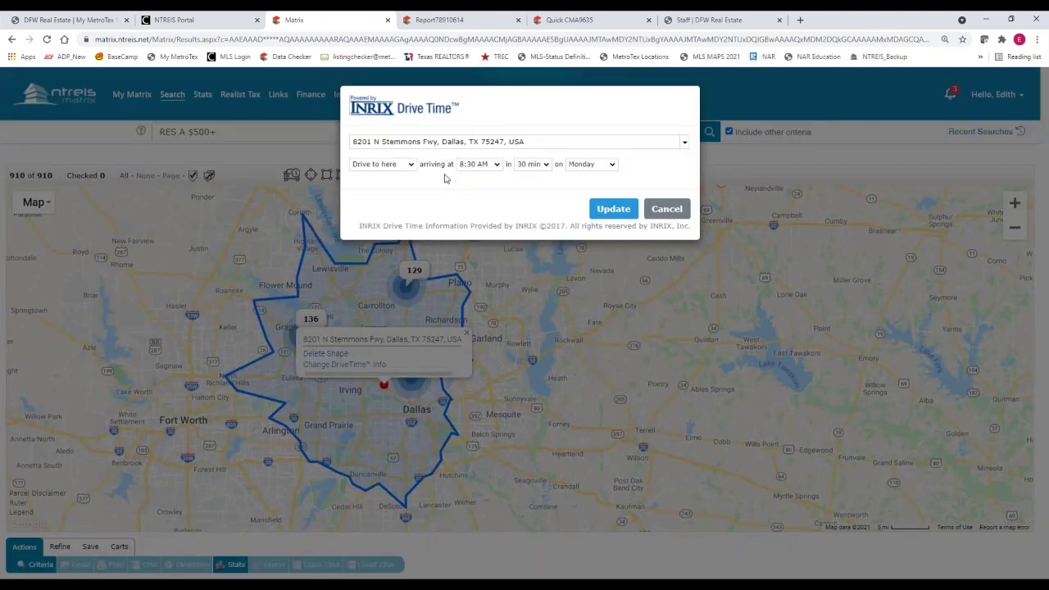
left_click(544, 163)
left_click(531, 191)
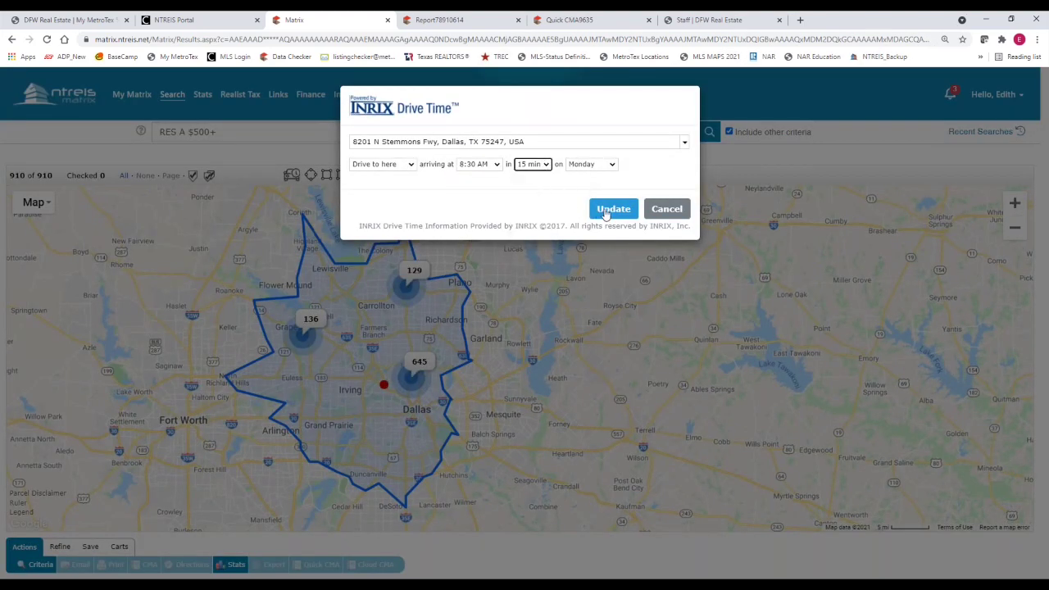
left_click(605, 212)
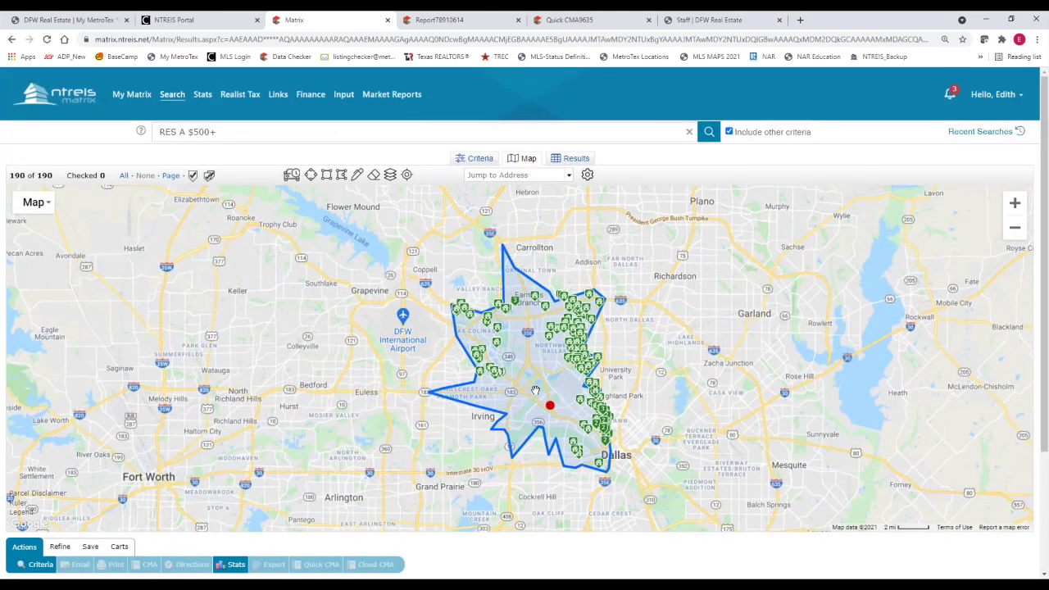
scroll(534, 390, "up", 2)
left_click(564, 423)
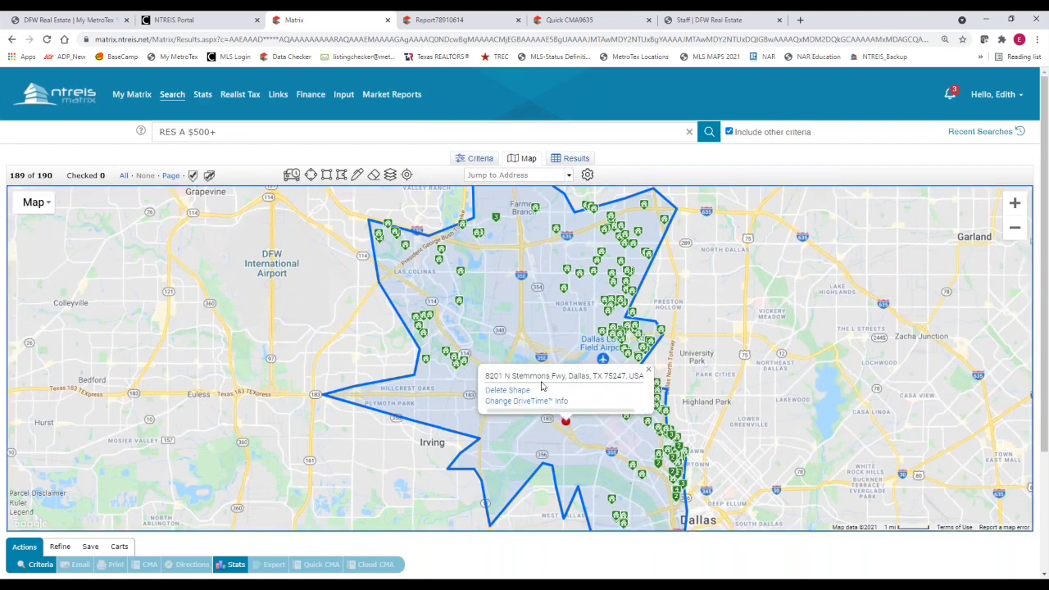
scroll(540, 385, "down", 1)
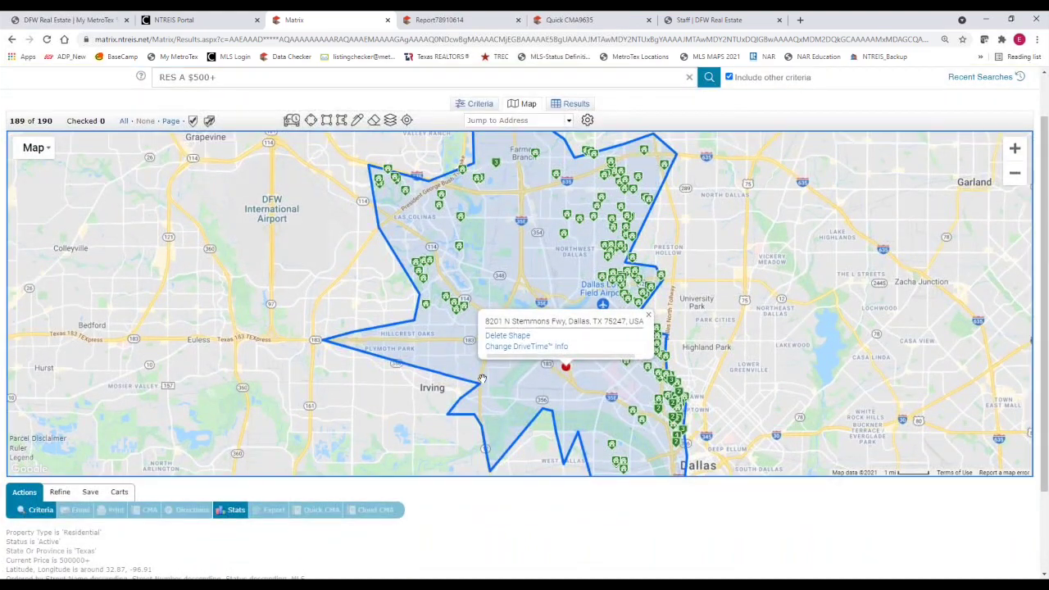
Add a 15-minute, 8:30 AM Monday drive-time area for 3500 Gaston Ave ('baylor dallas'), giving 395 matches
left_click(292, 120)
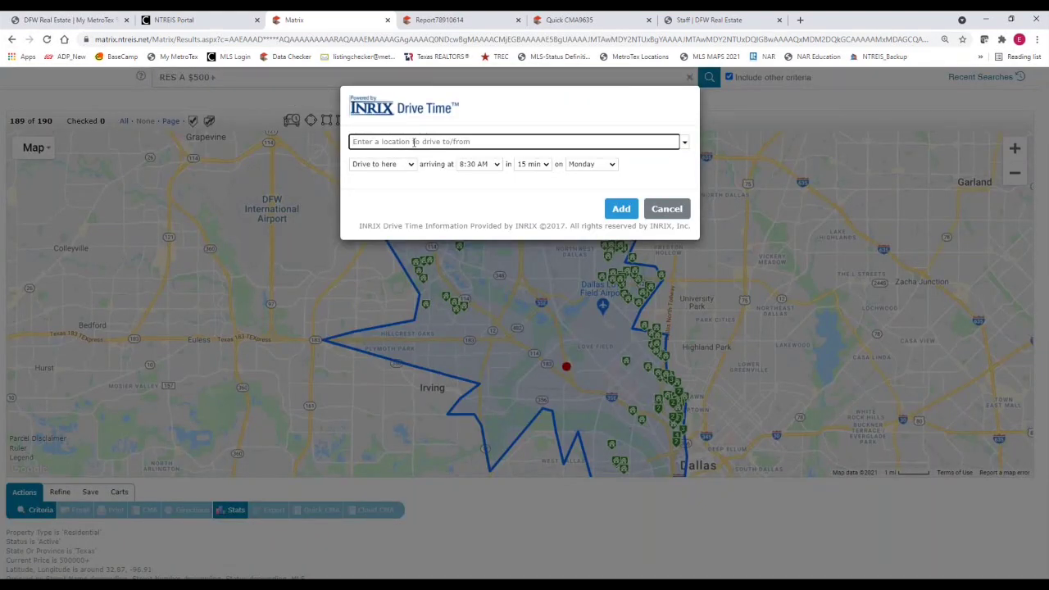
type("baylor dallas")
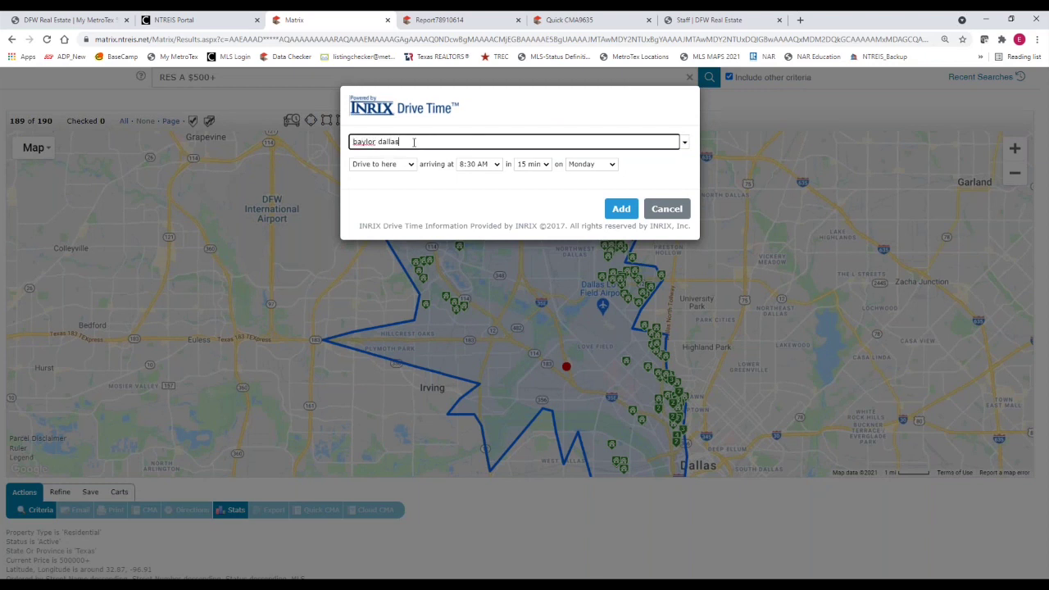
key("Tab")
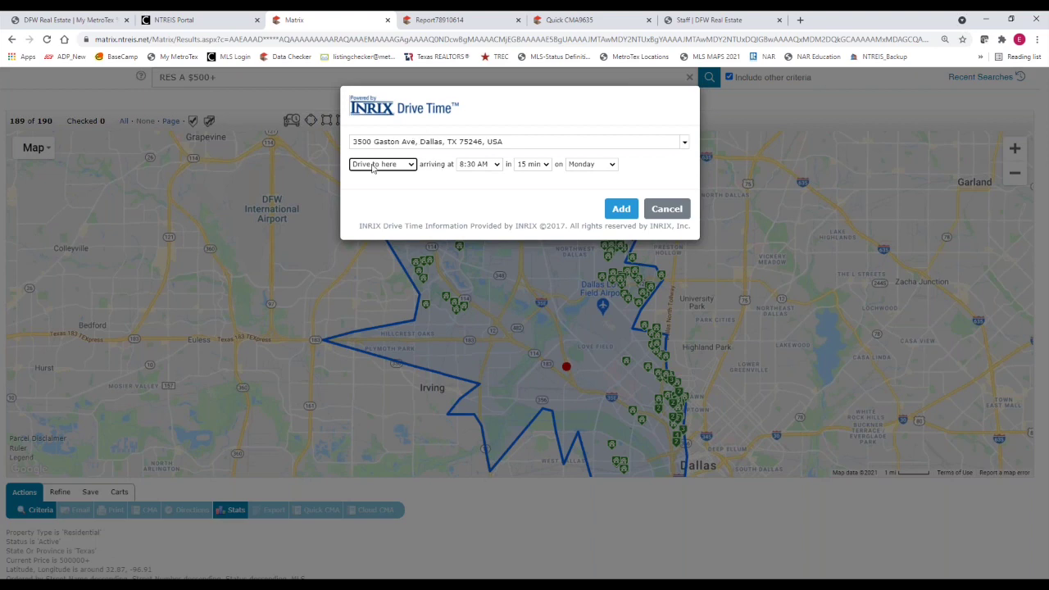
left_click(625, 210)
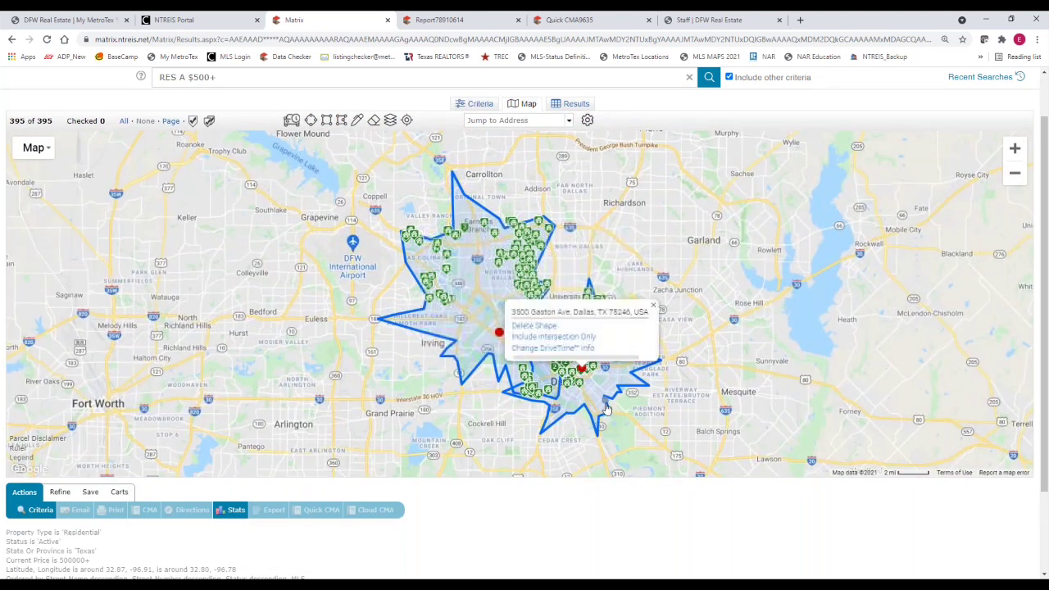
left_click(641, 395)
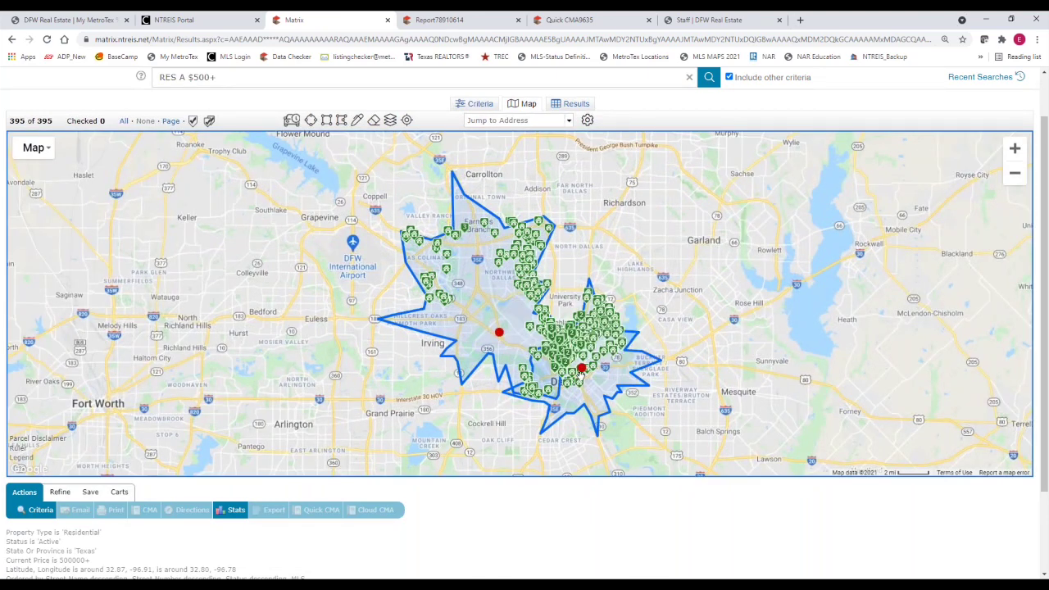
Apply Include Intersection Only on the Gaston Ave area, then undo the intersection
left_click(581, 368)
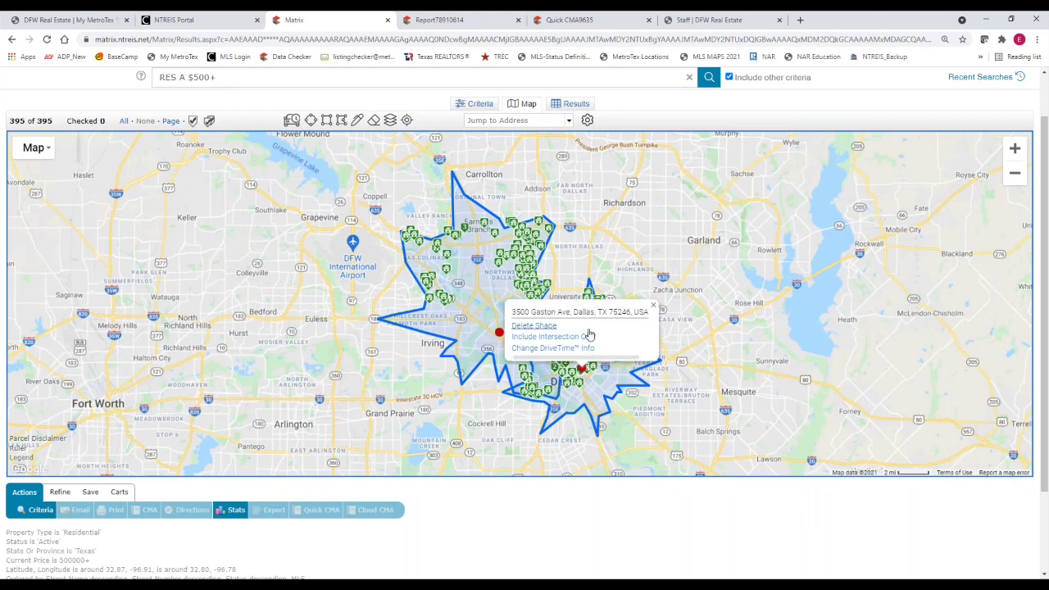
left_click(533, 337)
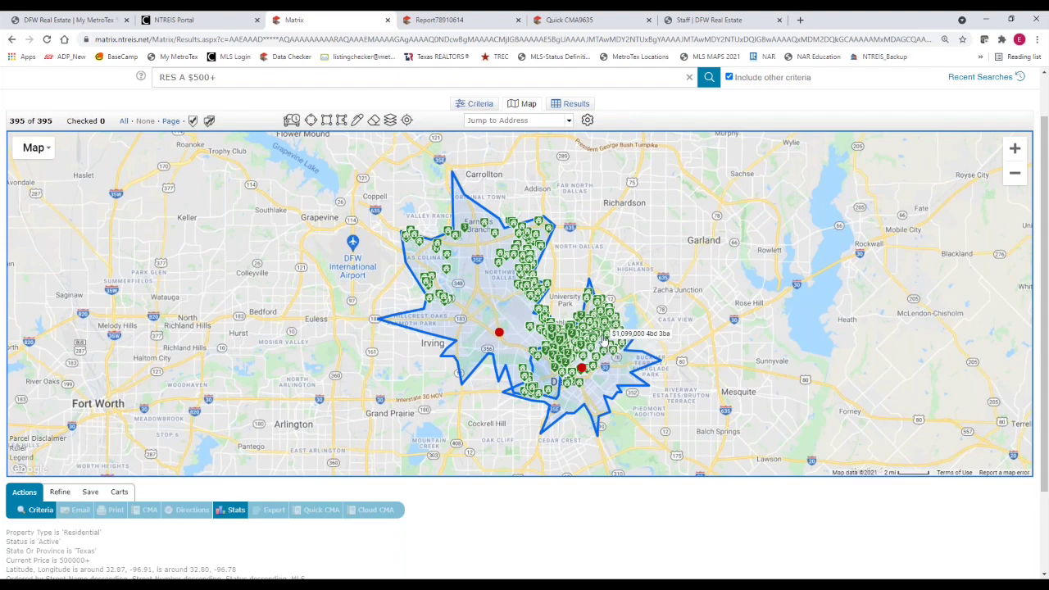
scroll(602, 335, "up", 1)
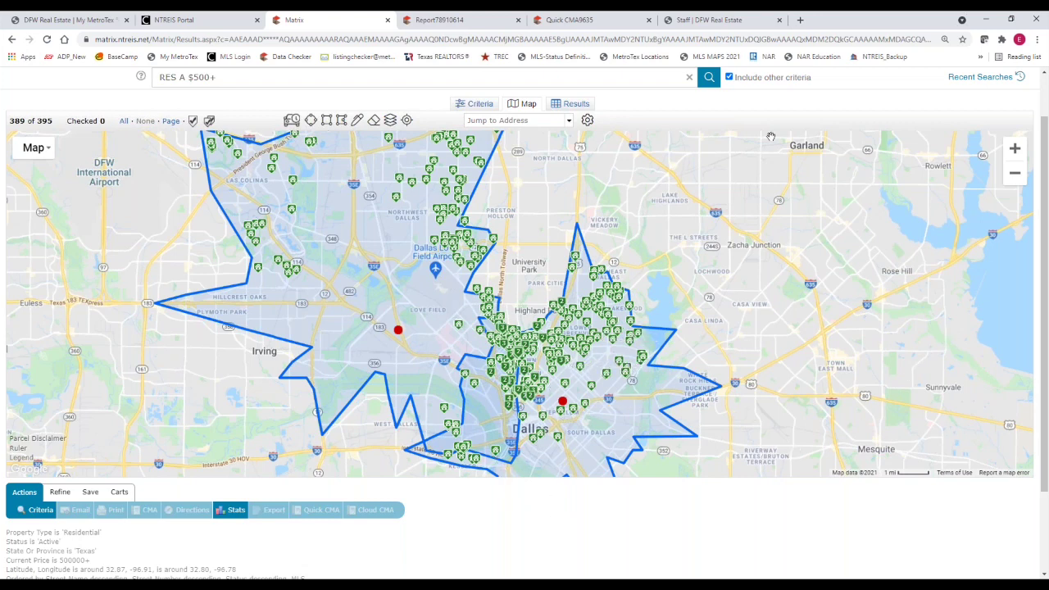
left_click(563, 401)
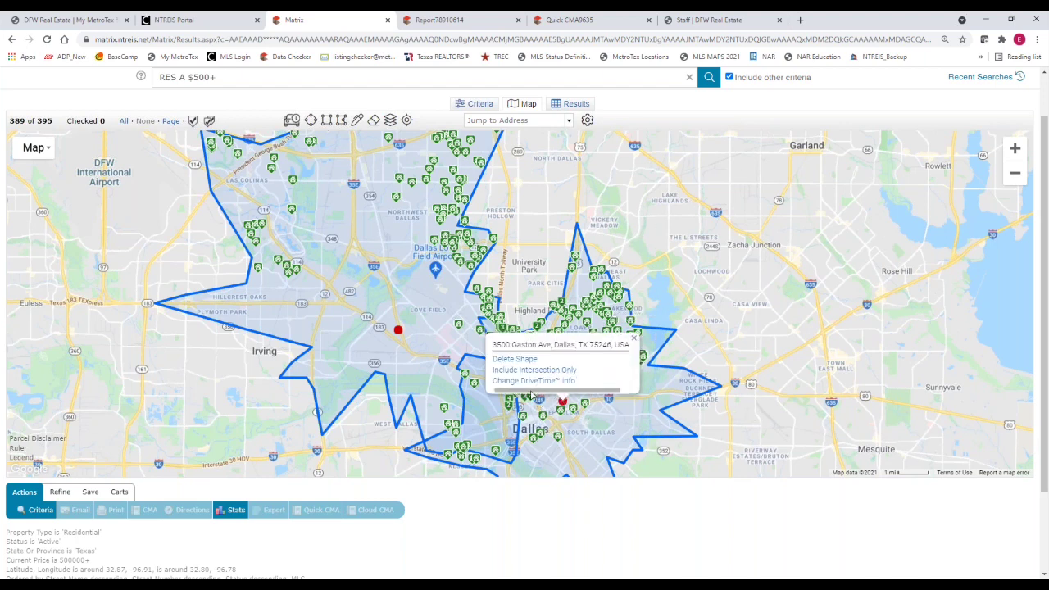
left_click(521, 370)
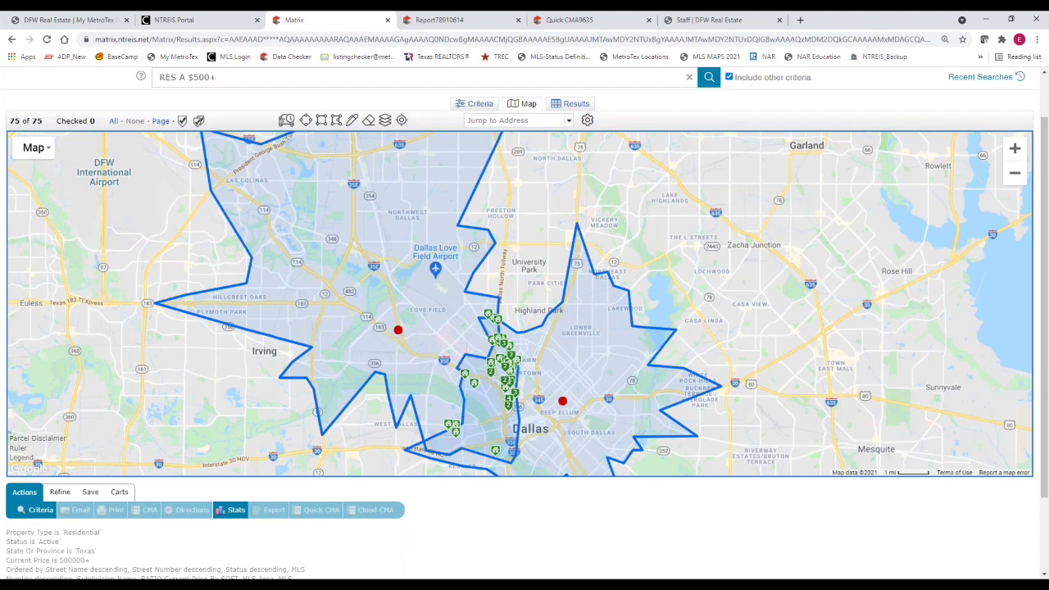
left_click(562, 415)
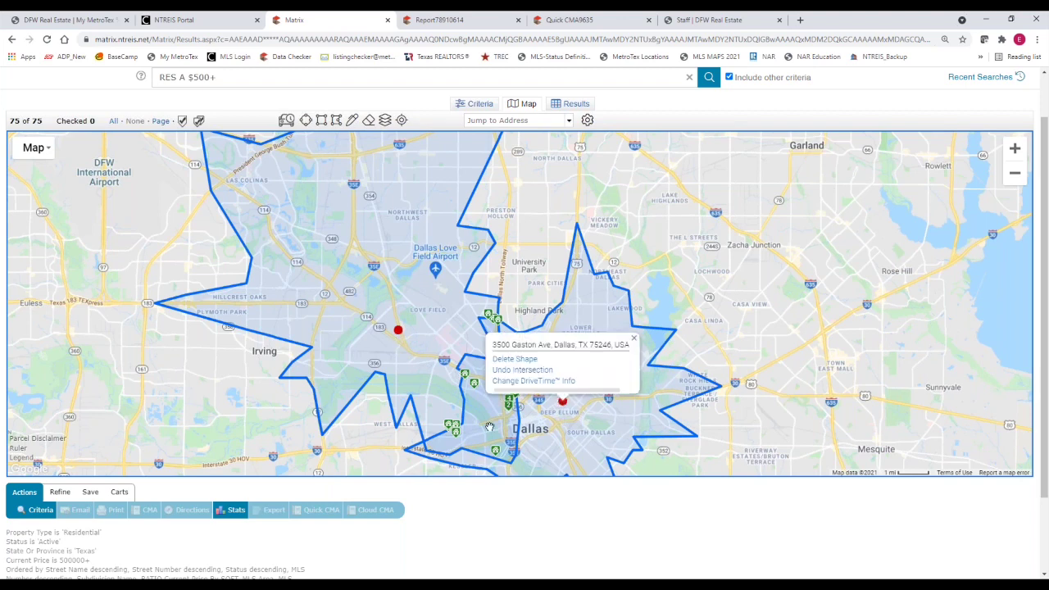
left_click(508, 396)
left_click(569, 416)
left_click(528, 373)
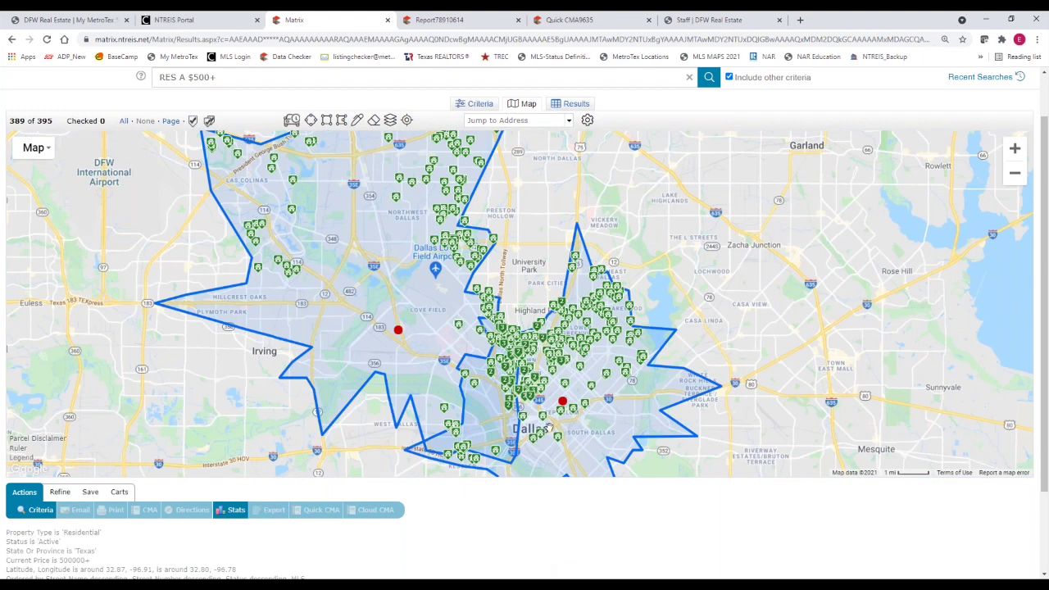
Delete the Gaston Ave and Stemmons Fwy drive-time shapes from the map
left_click(562, 401)
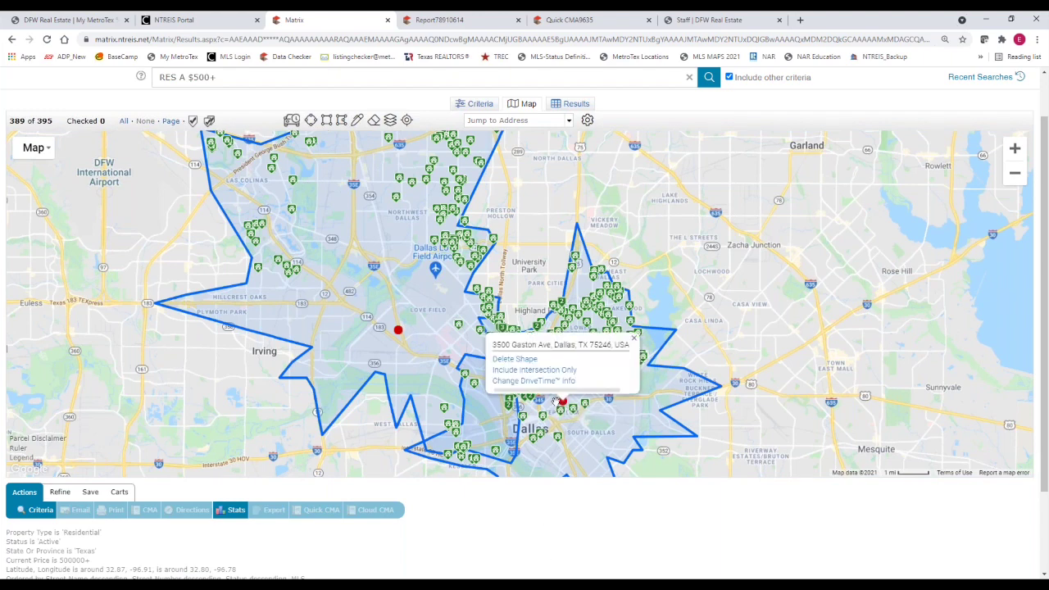
left_click(499, 361)
left_click(398, 329)
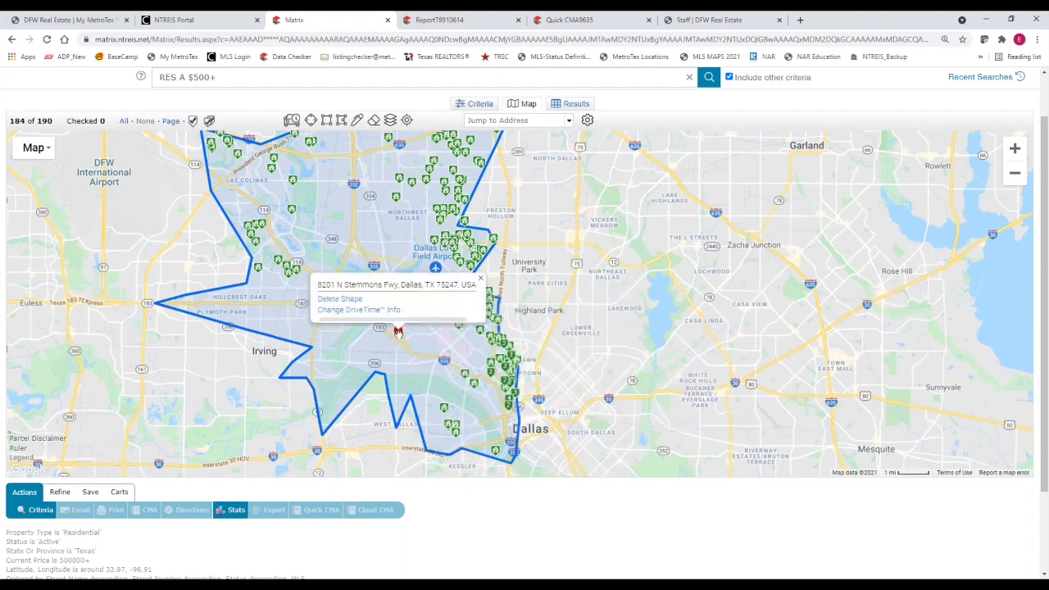
left_click(398, 329)
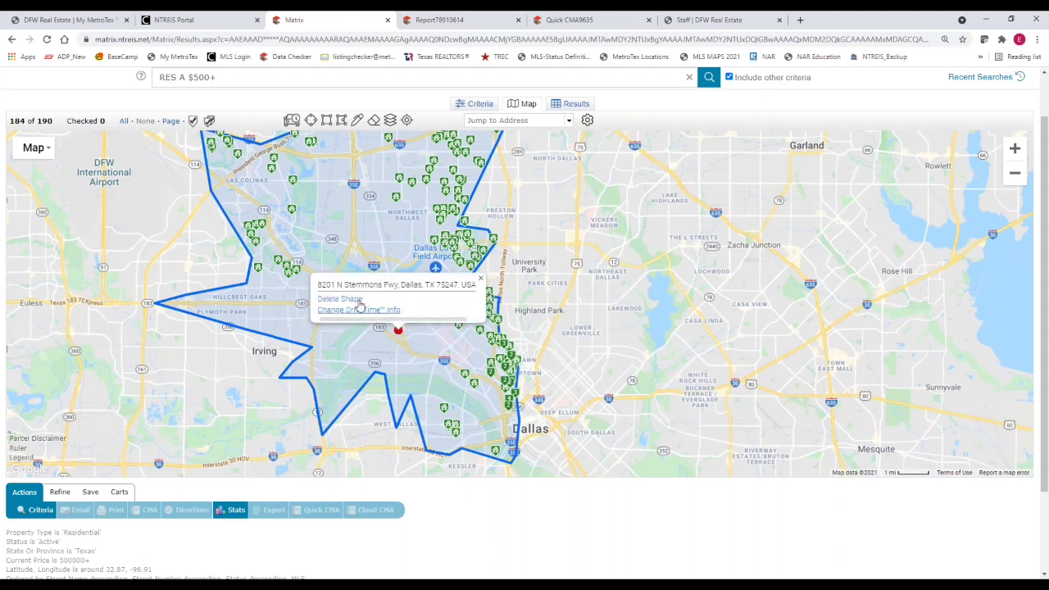
left_click(344, 296)
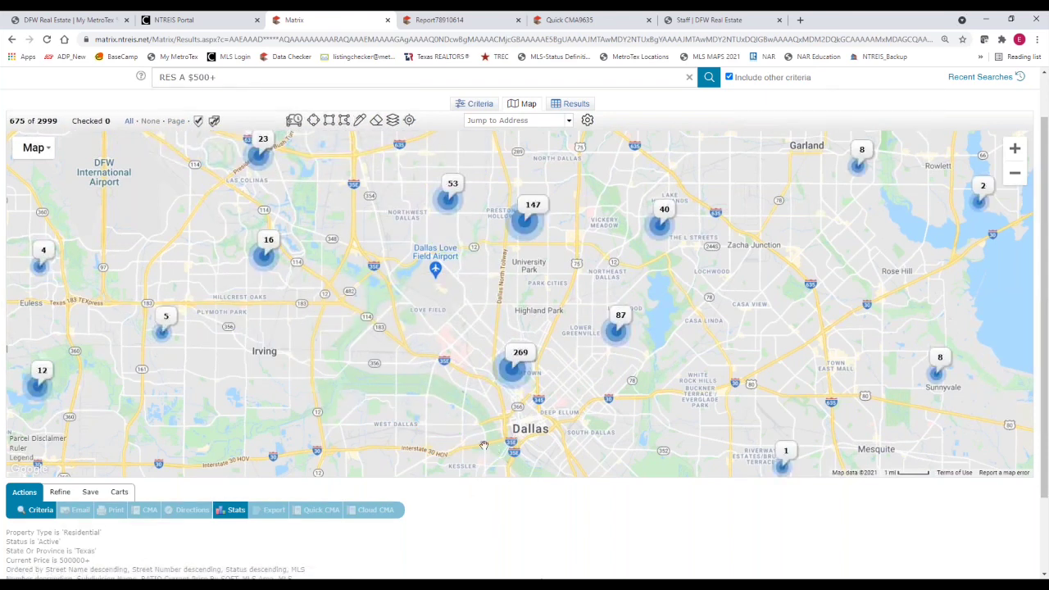
Draw a 5-mile radius circle centred on downtown Dallas, limiting results to 430 listings
left_click(315, 121)
mouse_move(495, 367)
left_mouse_down()
mouse_move(603, 453)
mouse_move(634, 423)
mouse_move(624, 416)
left_mouse_up()
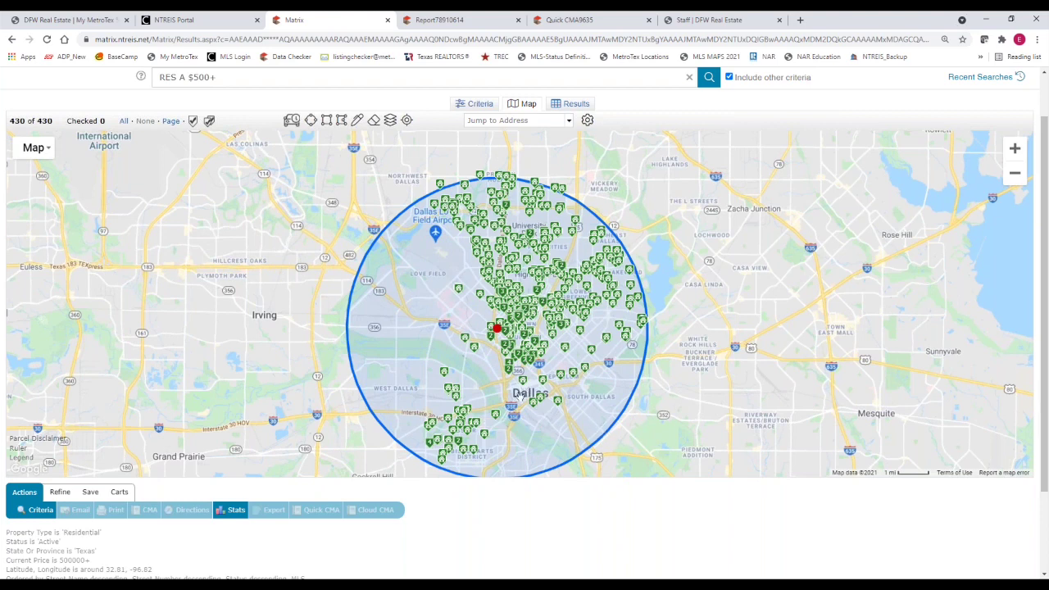
left_click(498, 331)
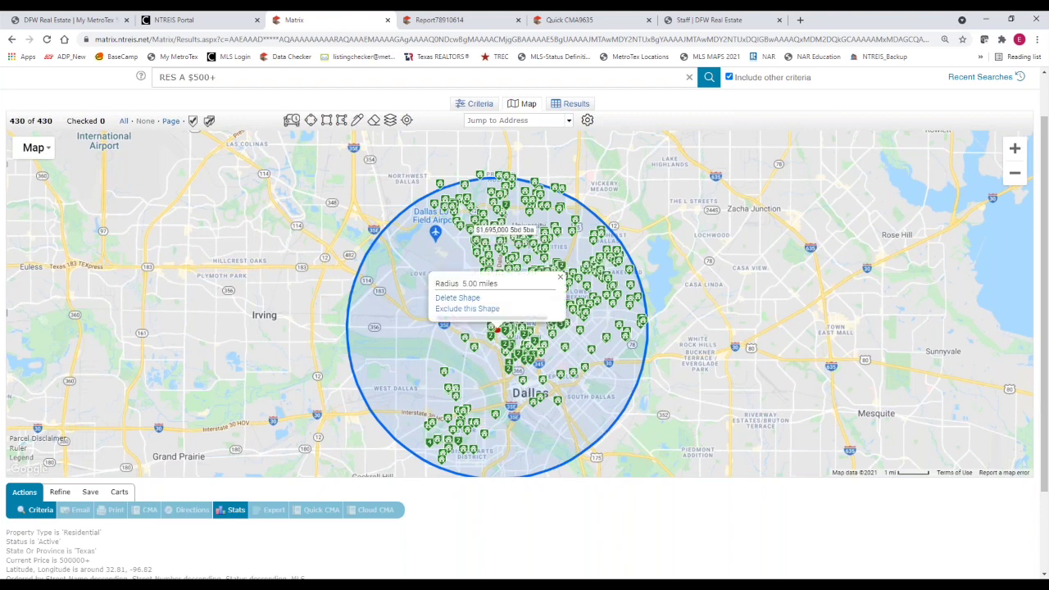
mouse_move(497, 333)
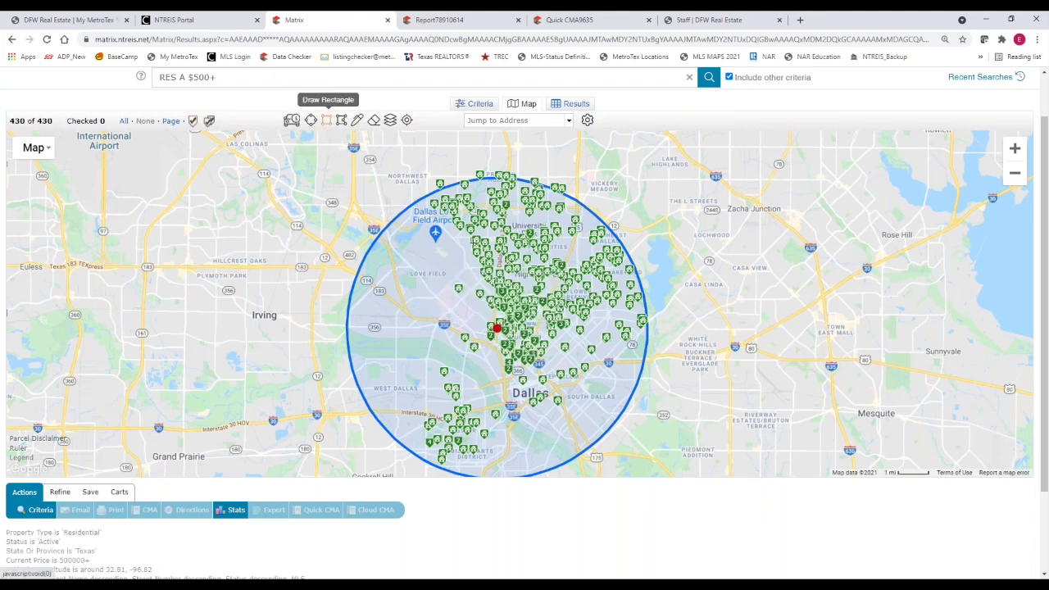
Draw a rectangle over the circle's east side and set it to Exclude this Shape
left_click(327, 123)
left_click_drag(539, 173, 730, 469)
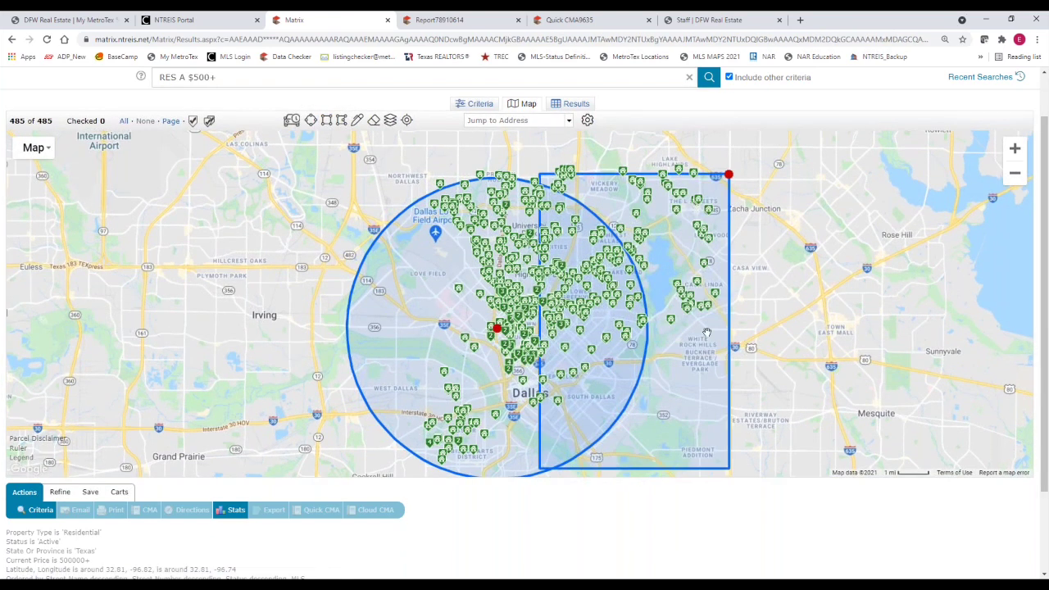
mouse_move(619, 305)
left_click(729, 179)
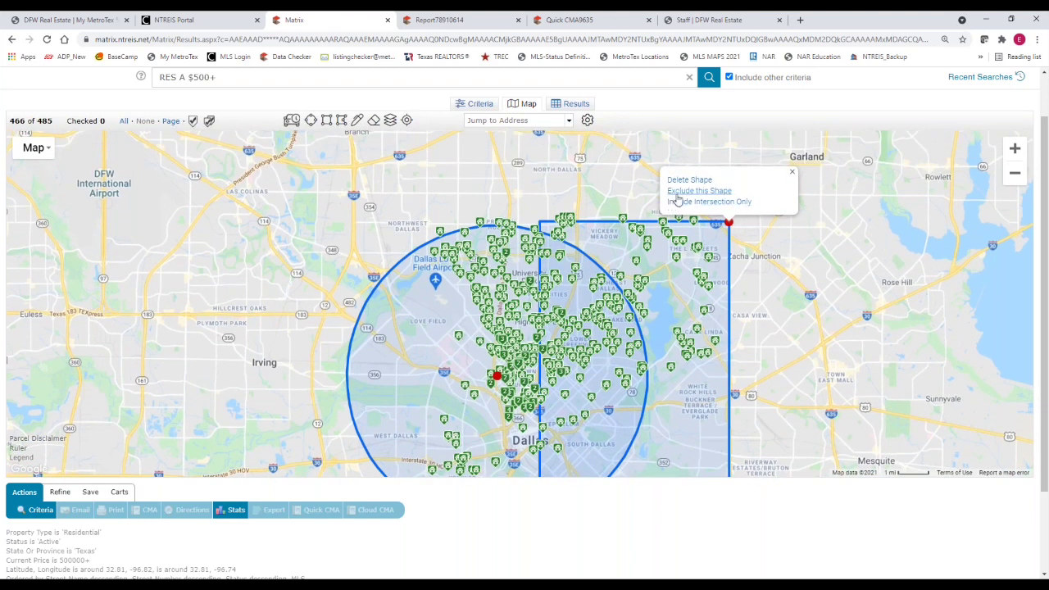
left_click(677, 195)
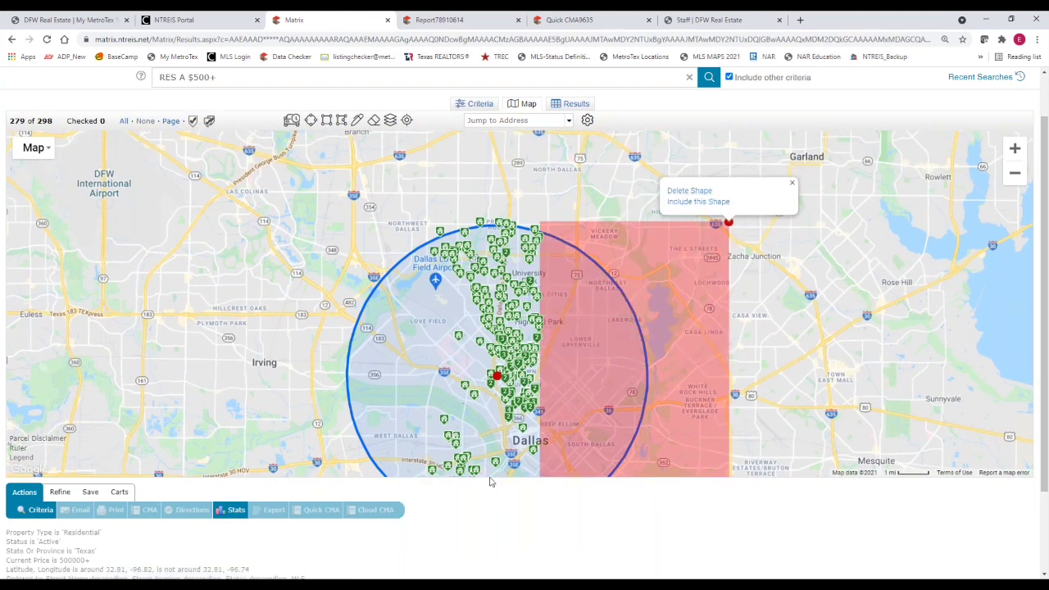
left_click(546, 446)
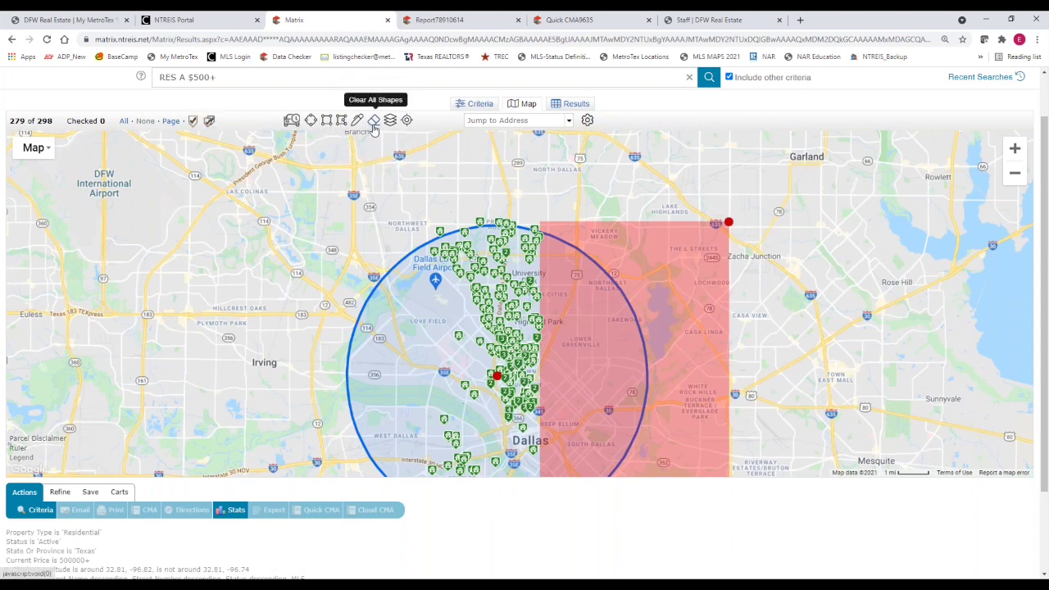
Clear the circle and rectangle, then draw and clear a trial freehand polygon over north-central Dallas
left_click(374, 123)
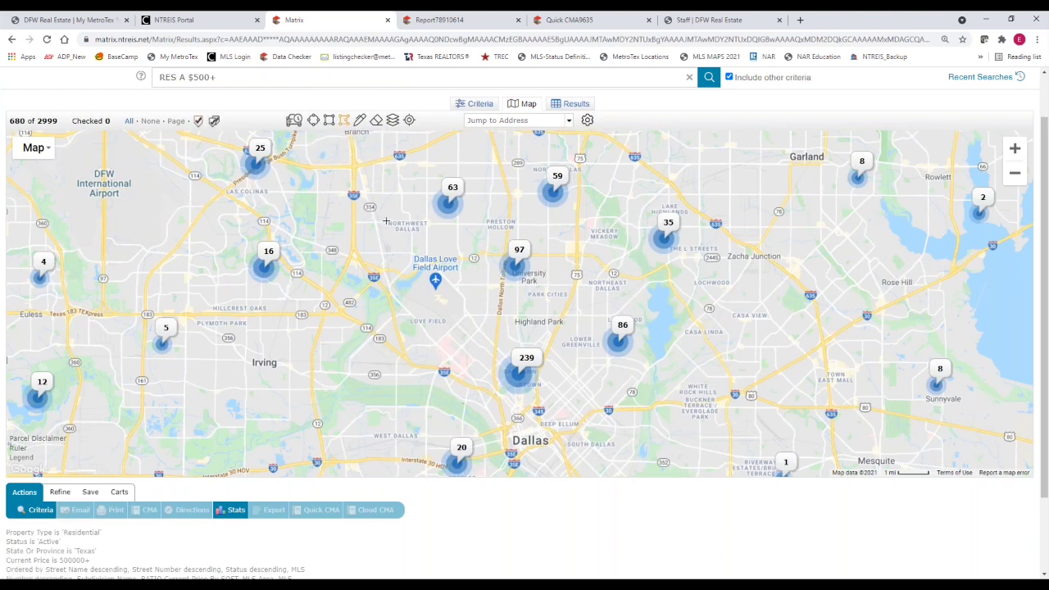
mouse_move(386, 221)
left_mouse_down()
mouse_move(680, 212)
mouse_move(635, 315)
mouse_move(701, 360)
mouse_move(428, 381)
mouse_move(404, 250)
mouse_move(386, 221)
left_mouse_up()
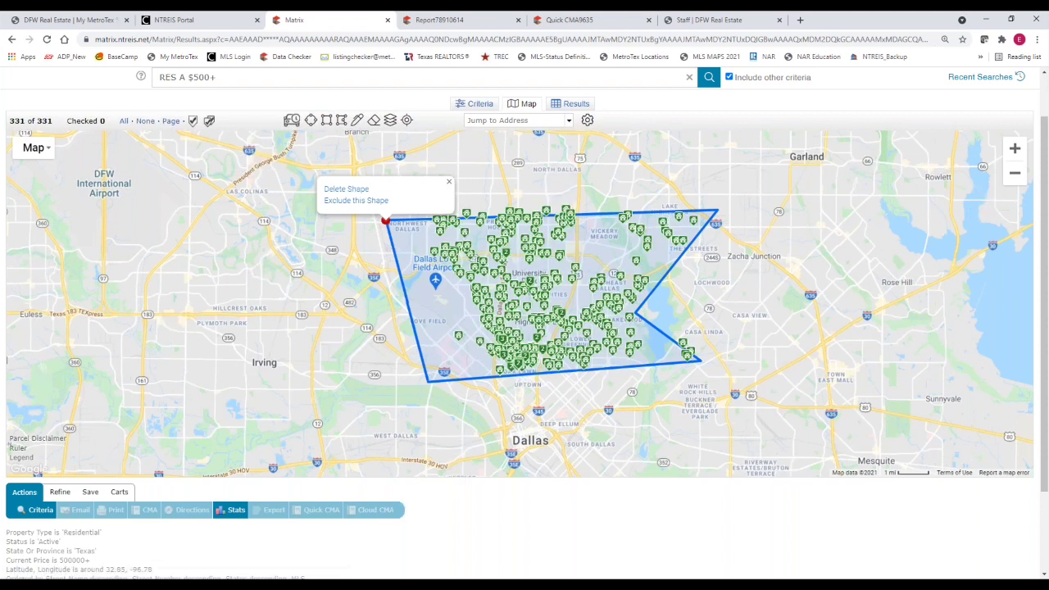
left_click(374, 121)
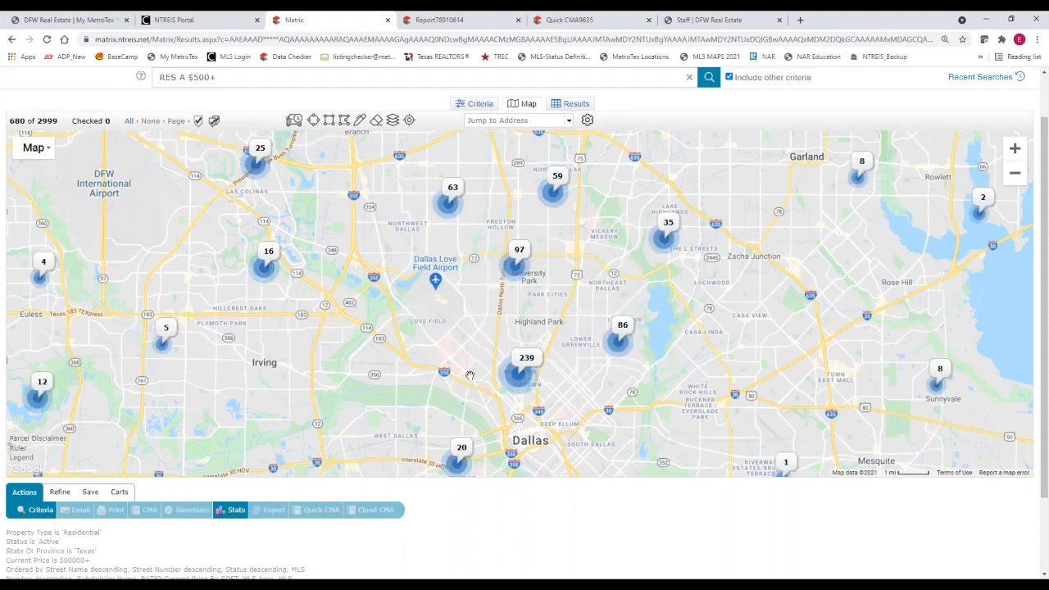
scroll(497, 291, "up", 2)
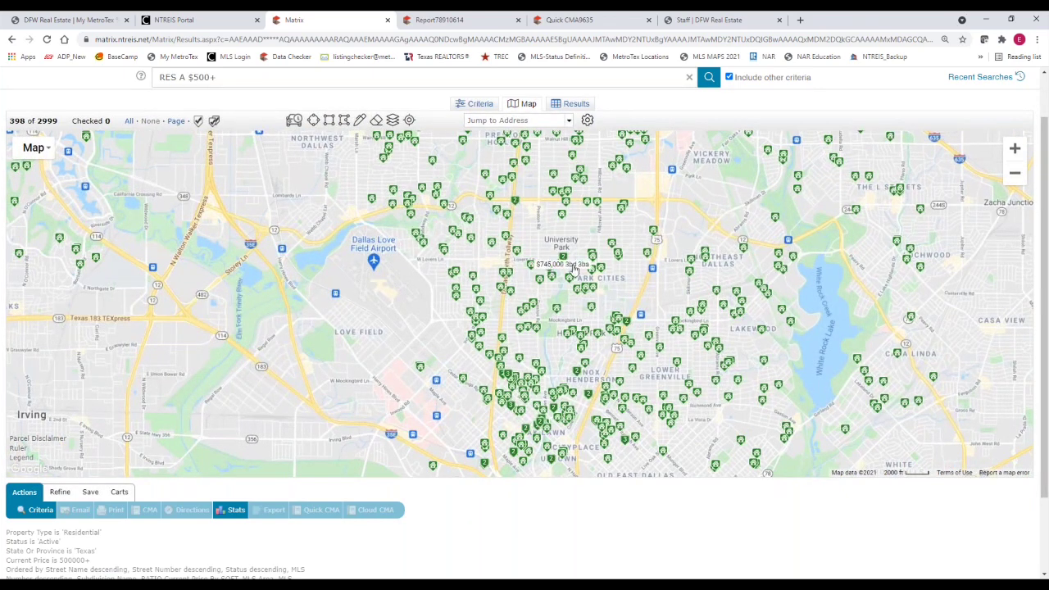
mouse_move(507, 212)
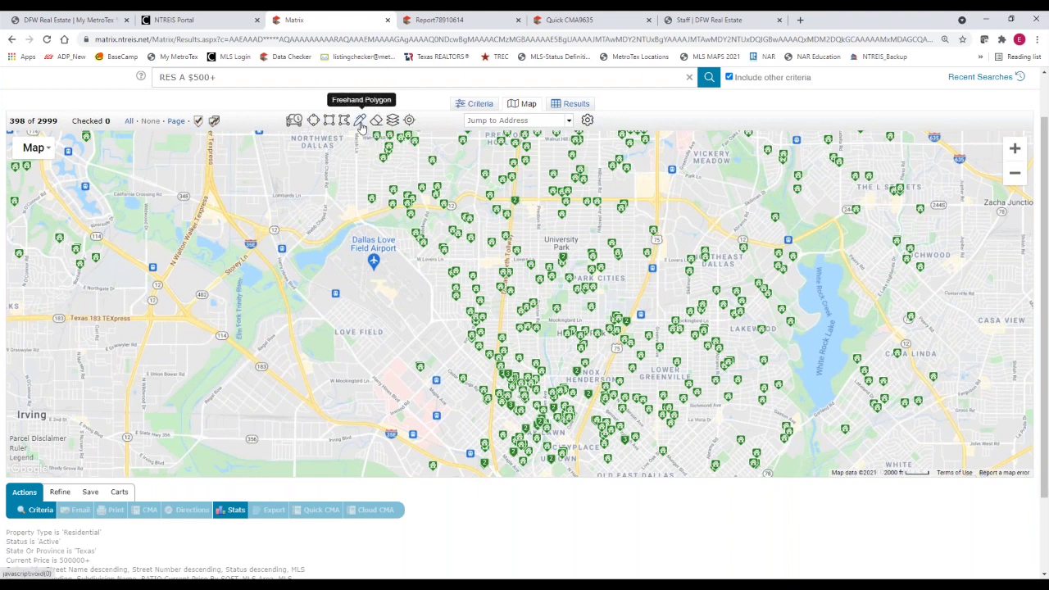
Start a freehand polygon near University Park and nudge the map view slightly
left_click(361, 123)
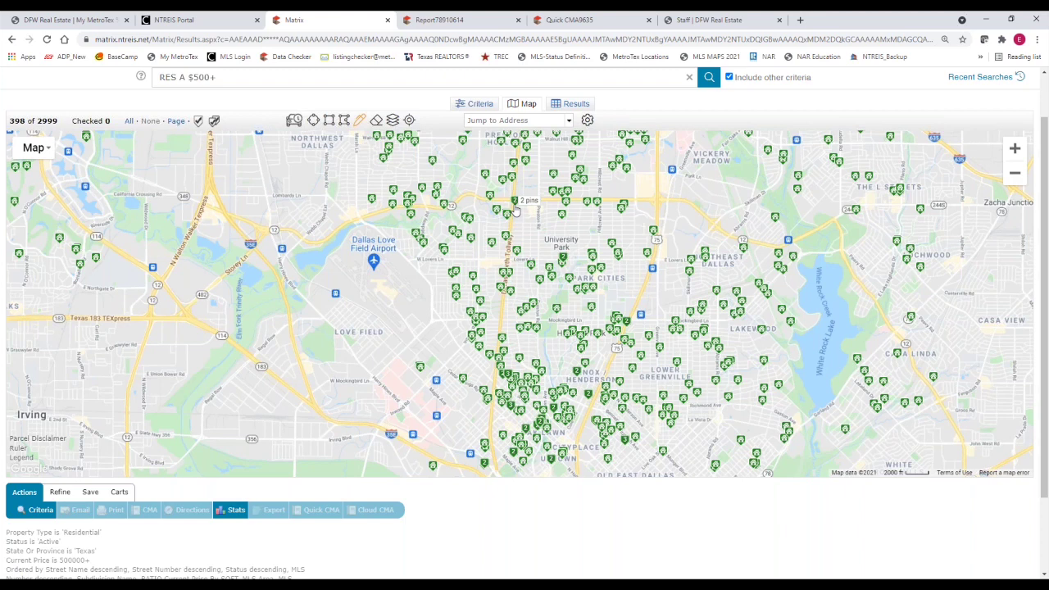
left_click_drag(515, 212, 518, 211)
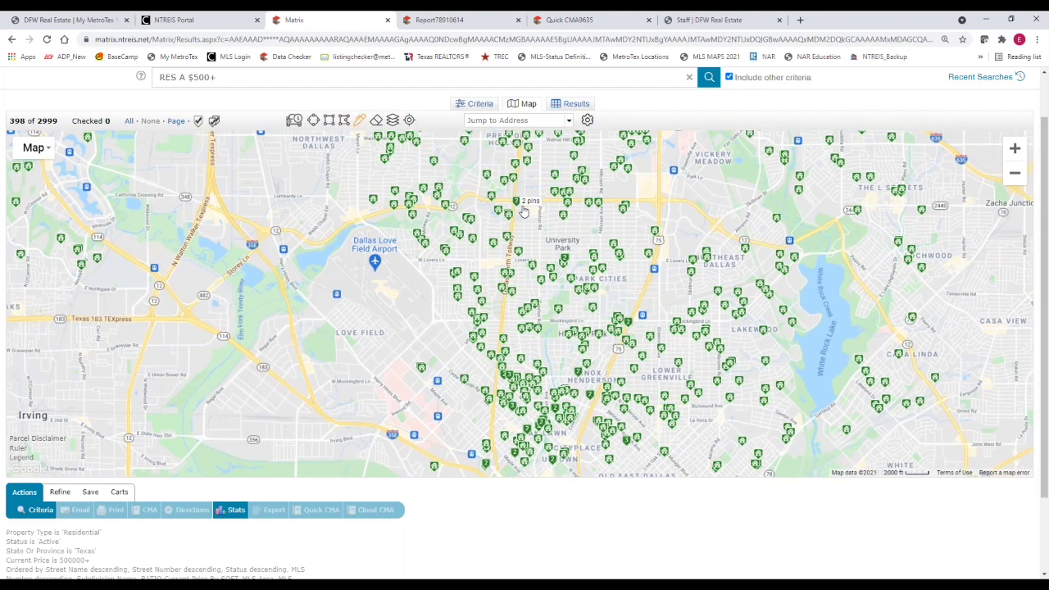
mouse_move(519, 211)
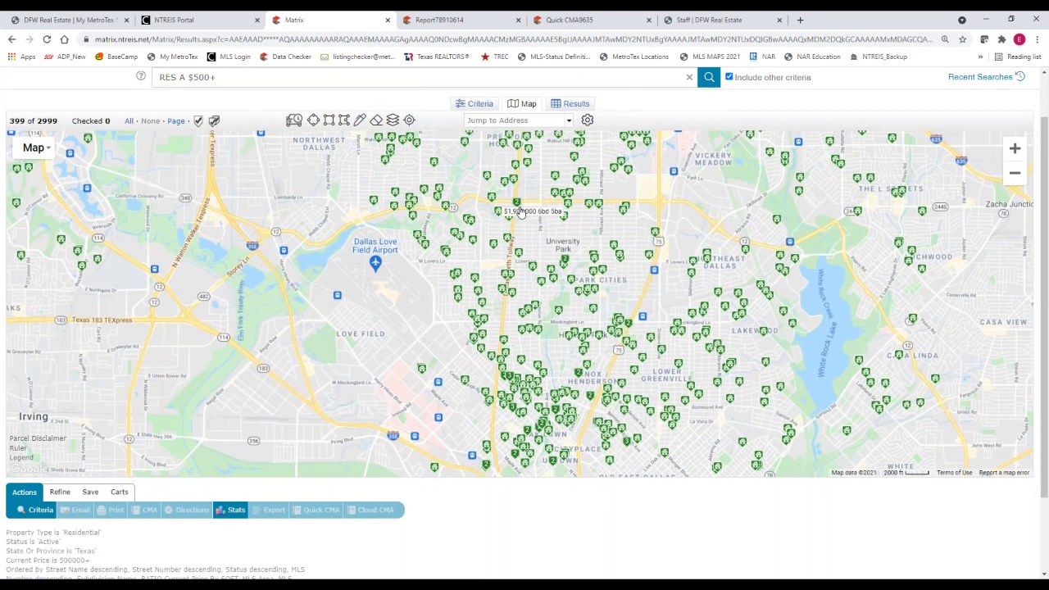
left_click_drag(520, 212, 473, 215)
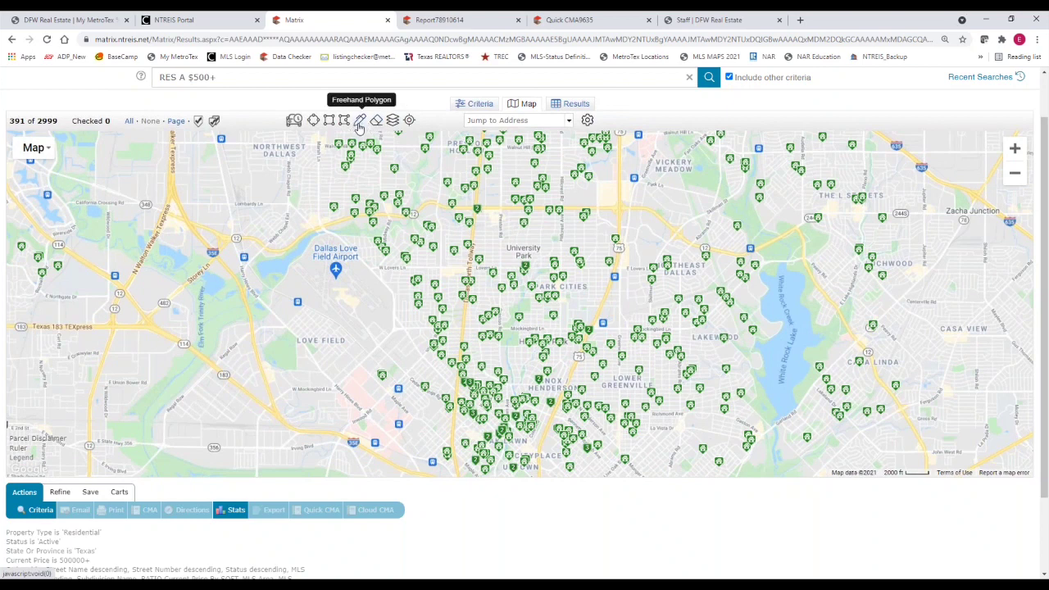
Trace a freehand outline around University Park, narrowing the results to 11 listings
left_click(359, 123)
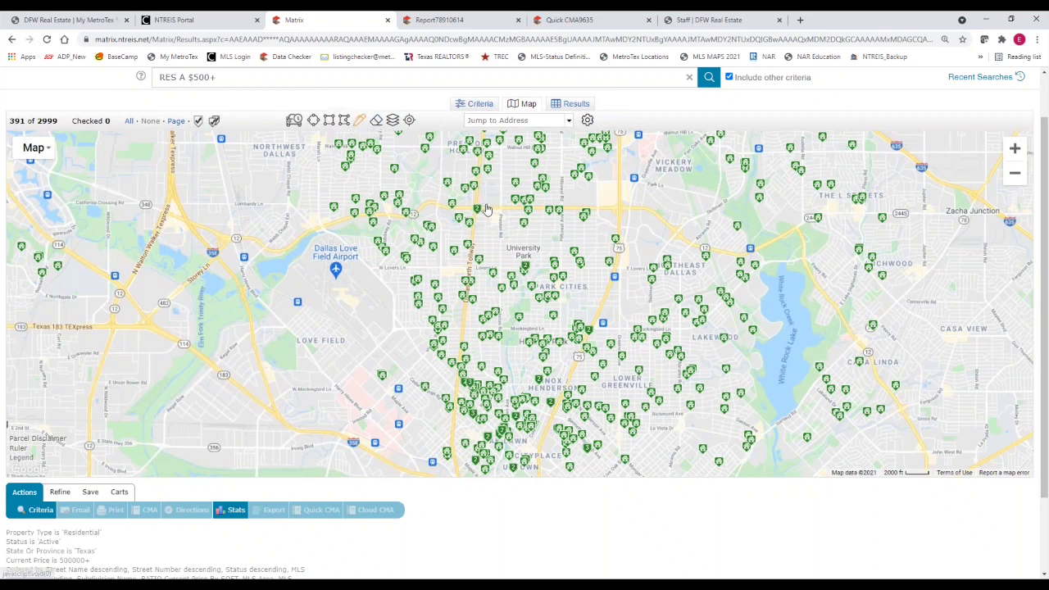
left_click(358, 132)
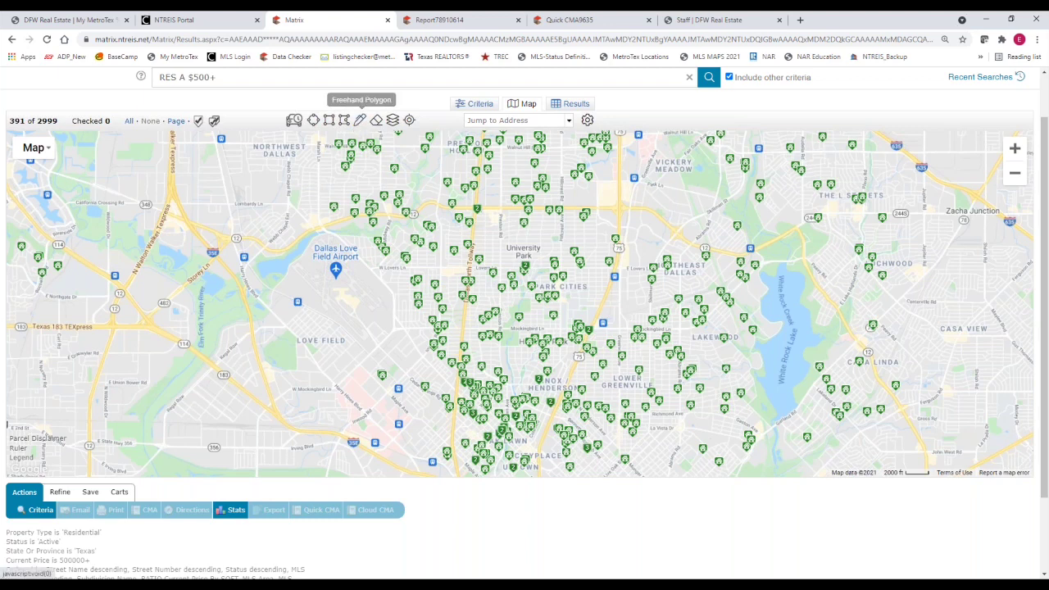
left_click(359, 124)
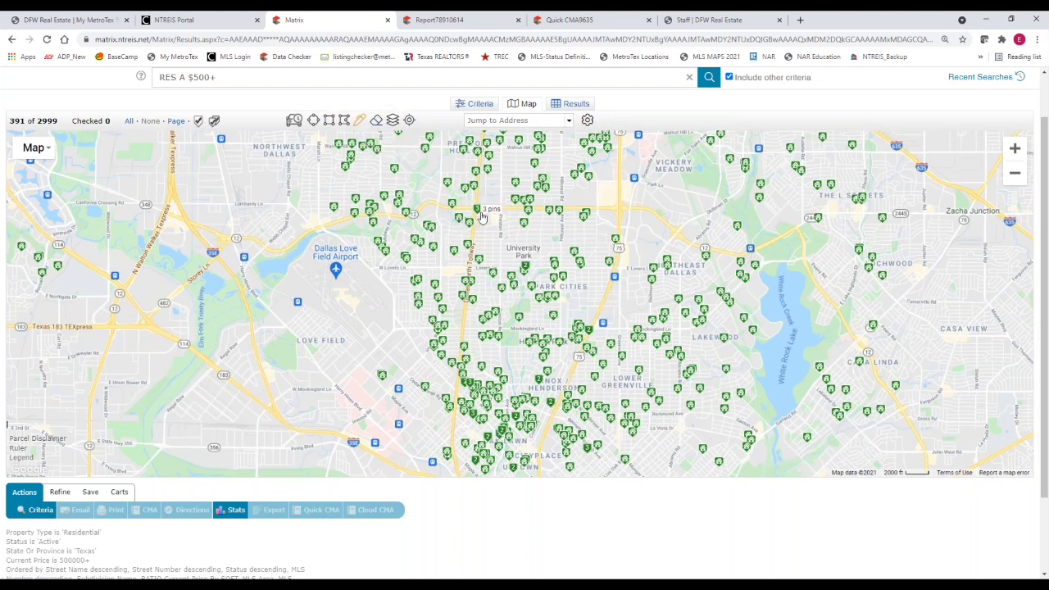
mouse_move(481, 215)
left_mouse_down()
mouse_move(472, 218)
mouse_move(604, 218)
mouse_move(594, 293)
mouse_move(472, 272)
mouse_move(461, 228)
mouse_move(474, 214)
left_mouse_up()
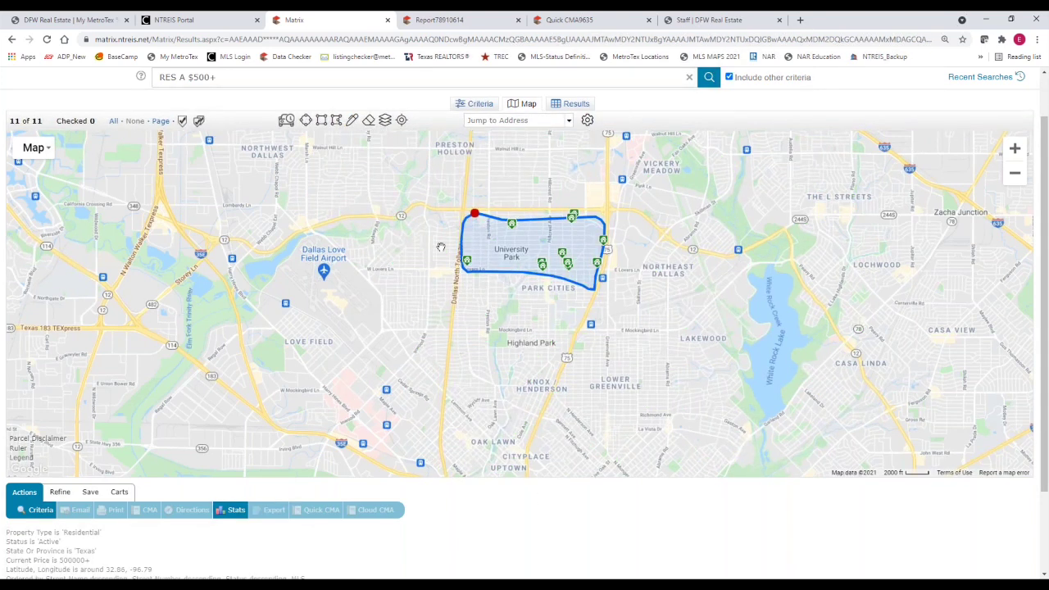
left_click(475, 214)
left_click(540, 396)
Zoom in, look south of University Park, and clear the drawn shape
scroll(541, 397, "up", 1)
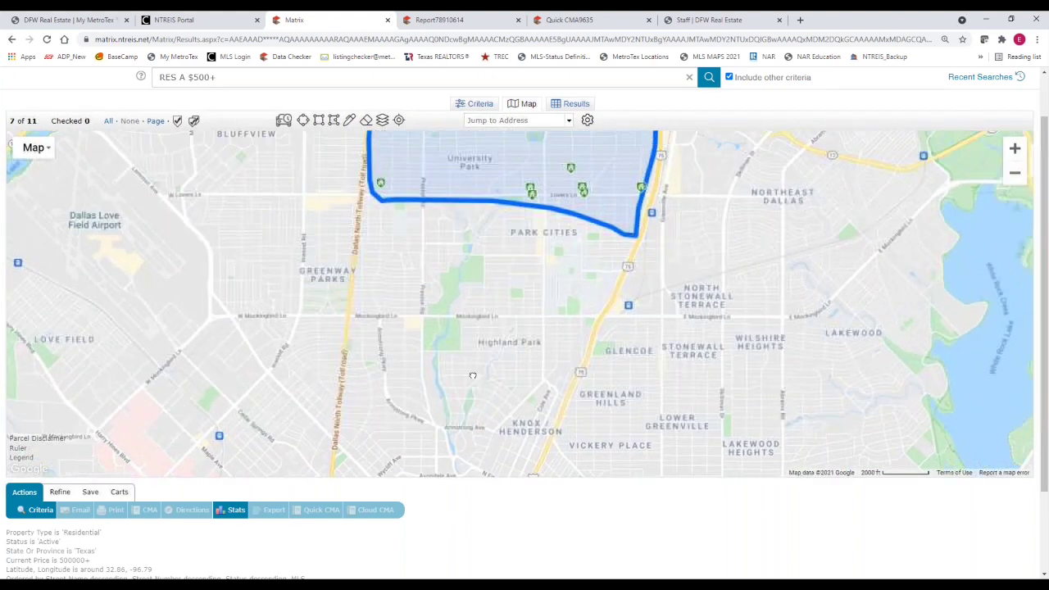
left_click_drag(490, 373, 437, 486)
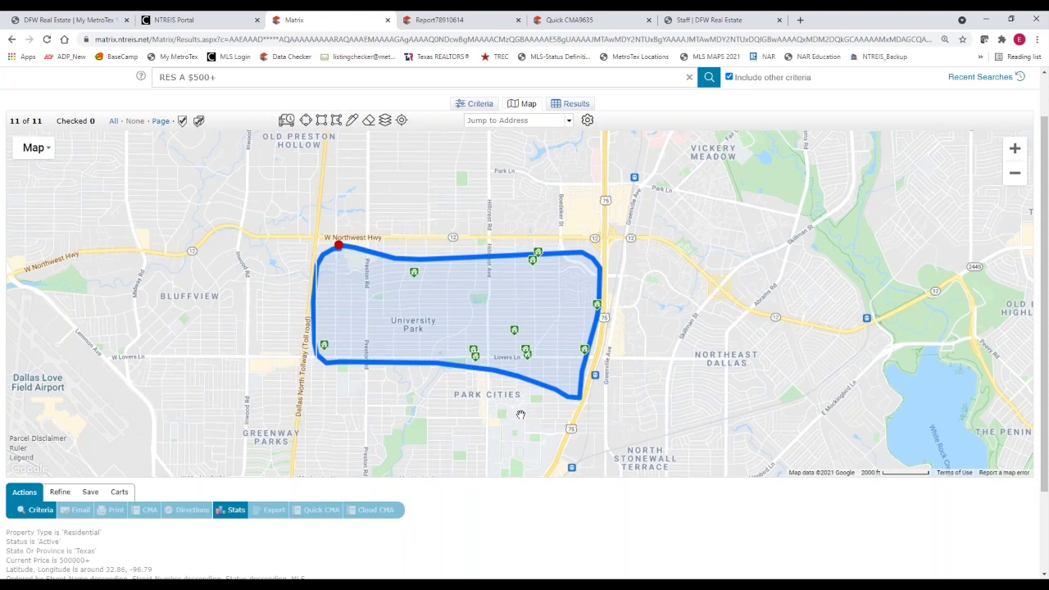
left_click(369, 119)
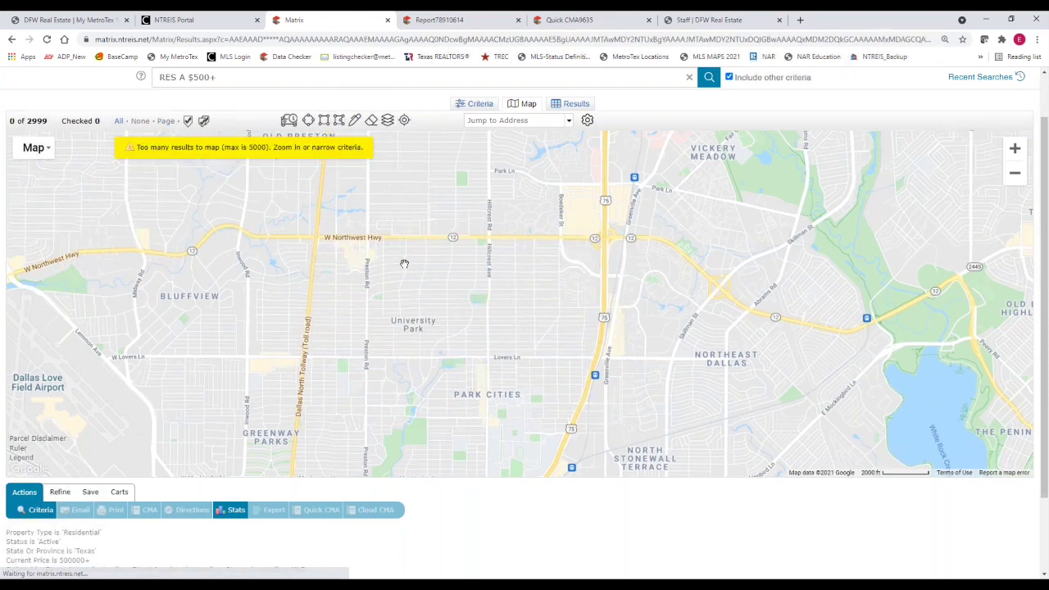
left_click(499, 120)
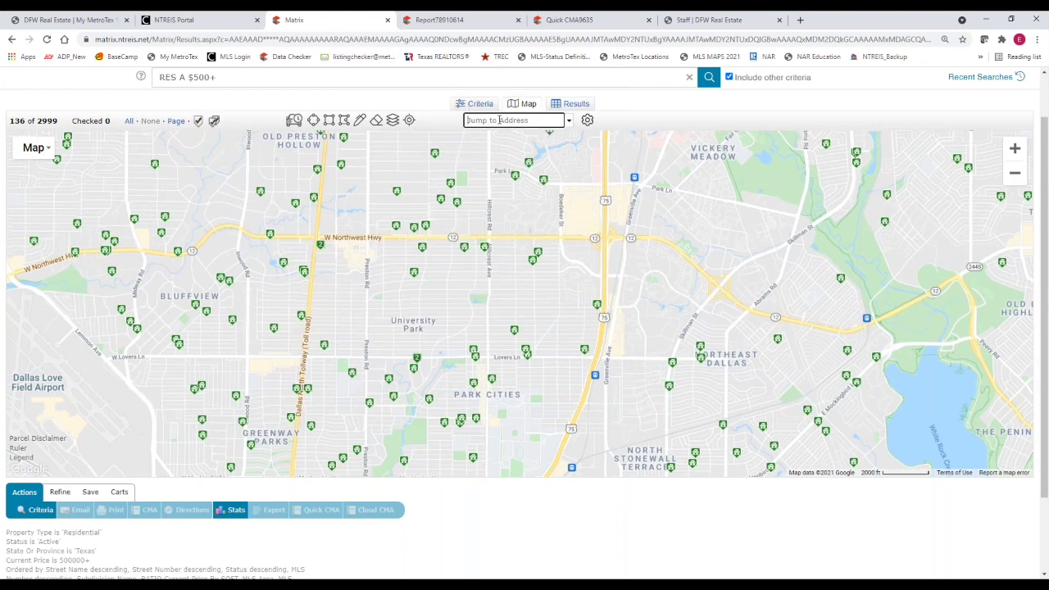
key("Return")
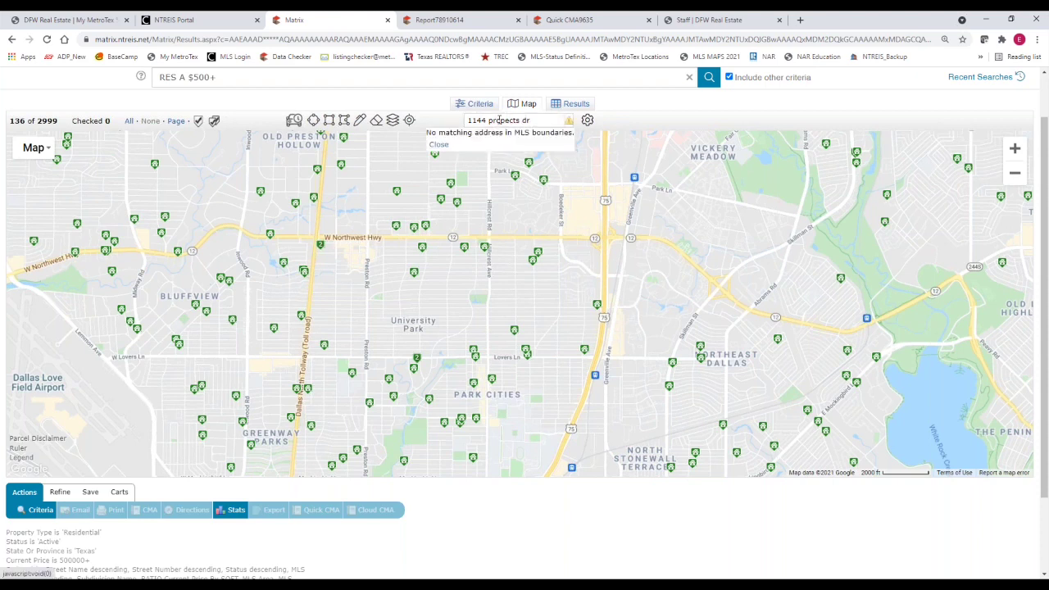
left_click(535, 120)
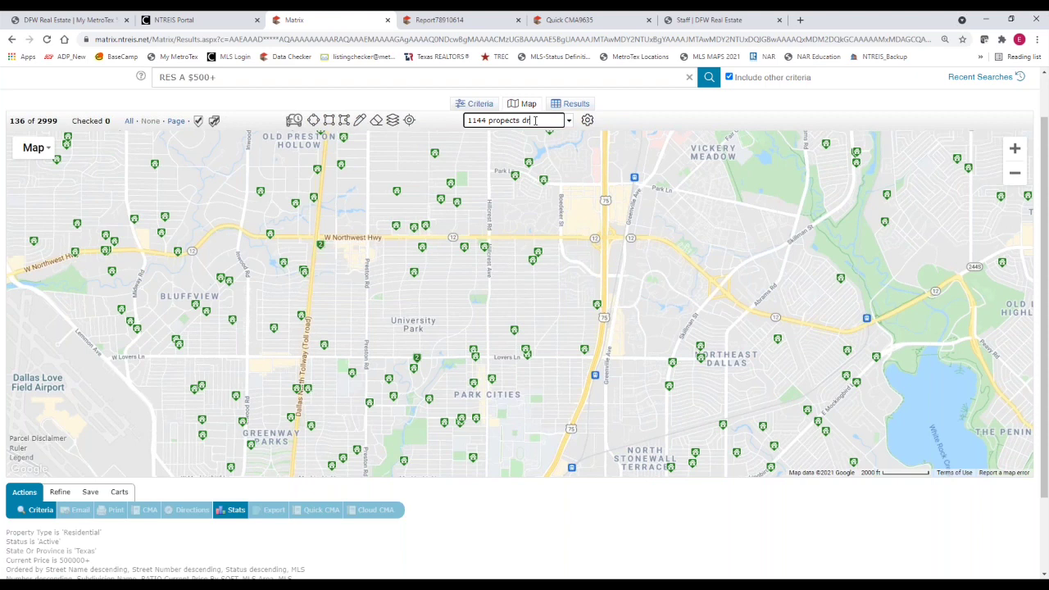
key("Return")
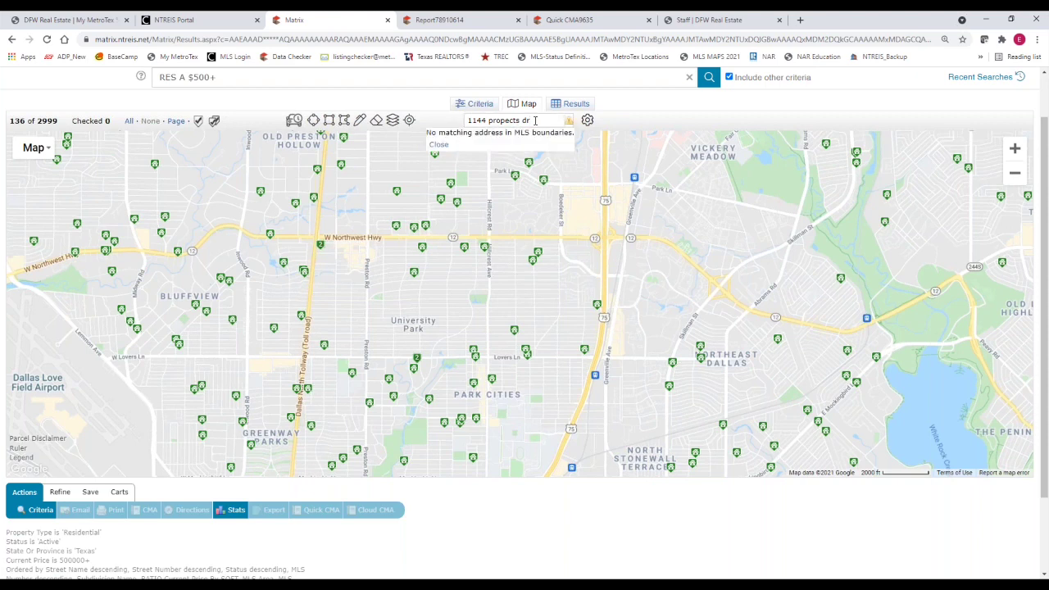
left_click(523, 122)
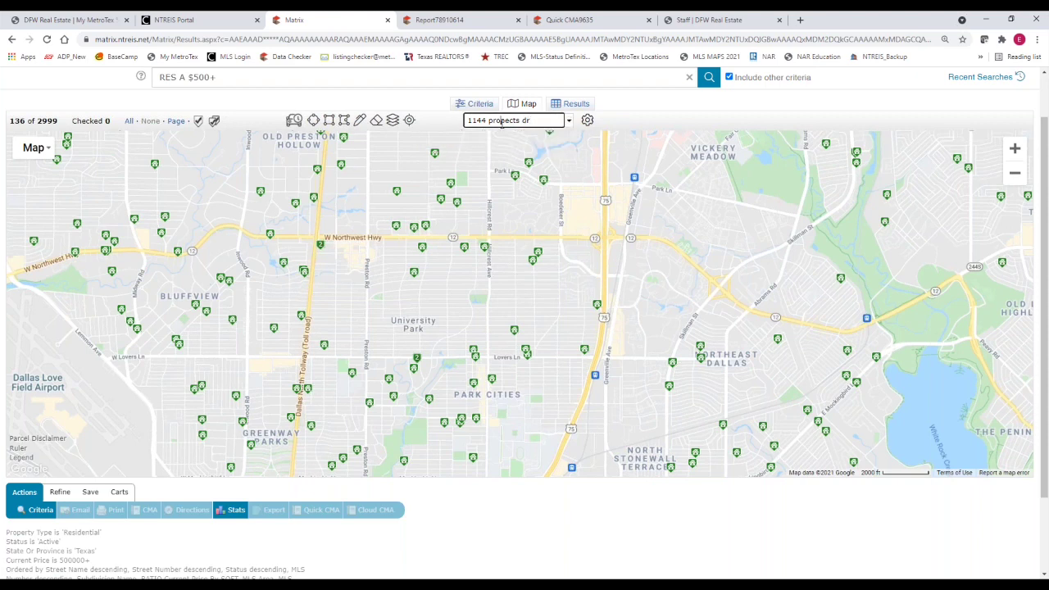
type("sp")
key("Return")
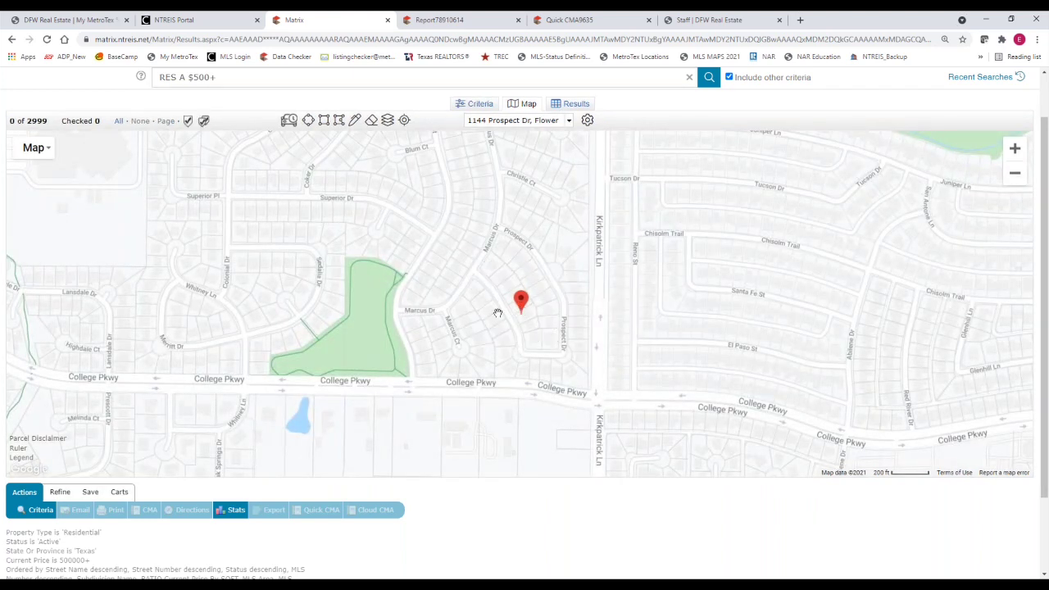
left_click(388, 121)
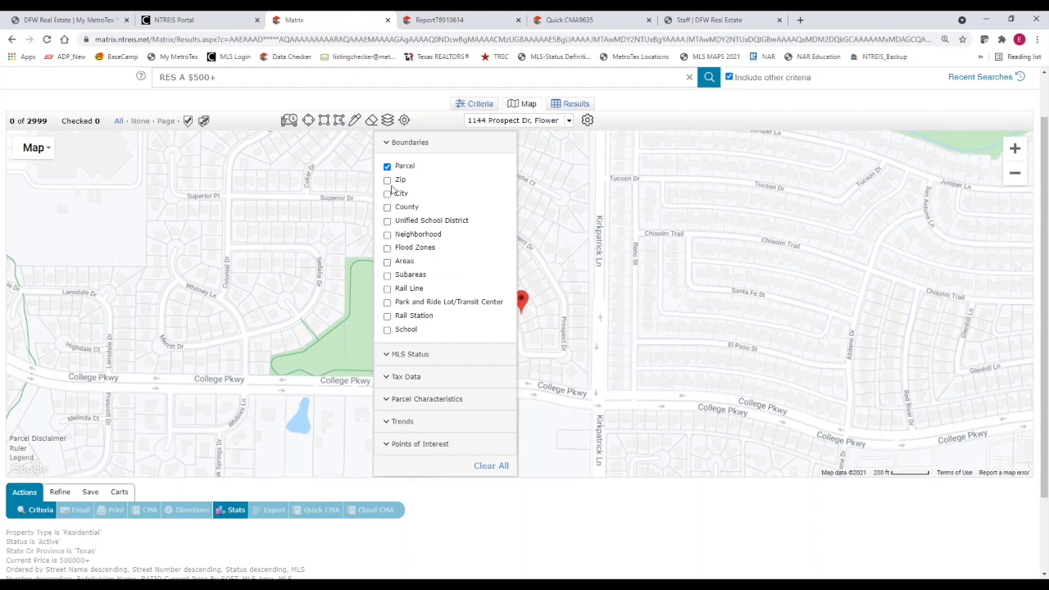
left_click(387, 194)
left_click(388, 208)
left_click(388, 180)
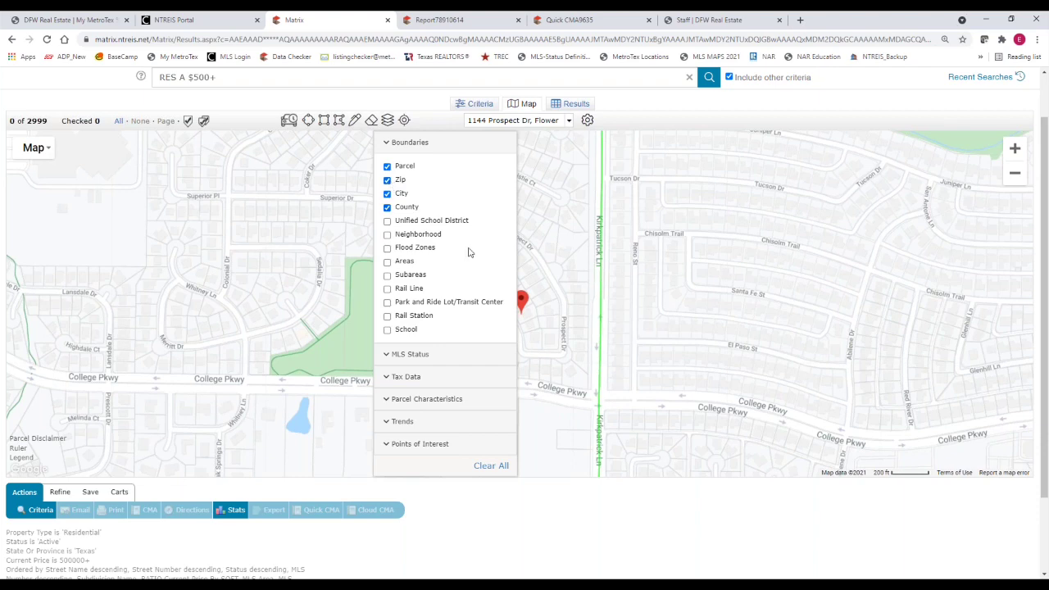
left_click(578, 275)
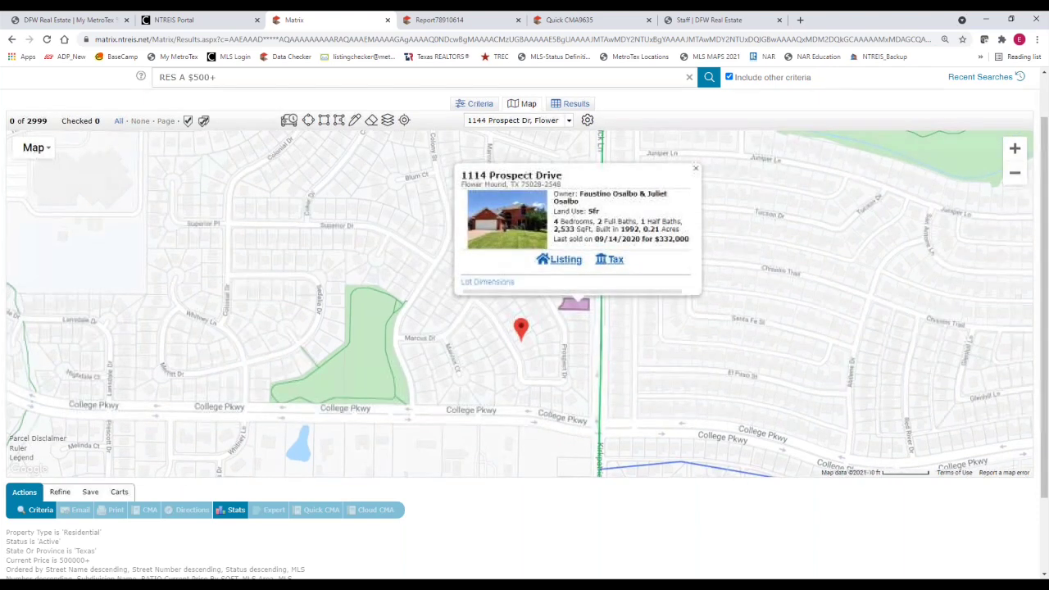
scroll(574, 295, "down", 1)
left_click(692, 170)
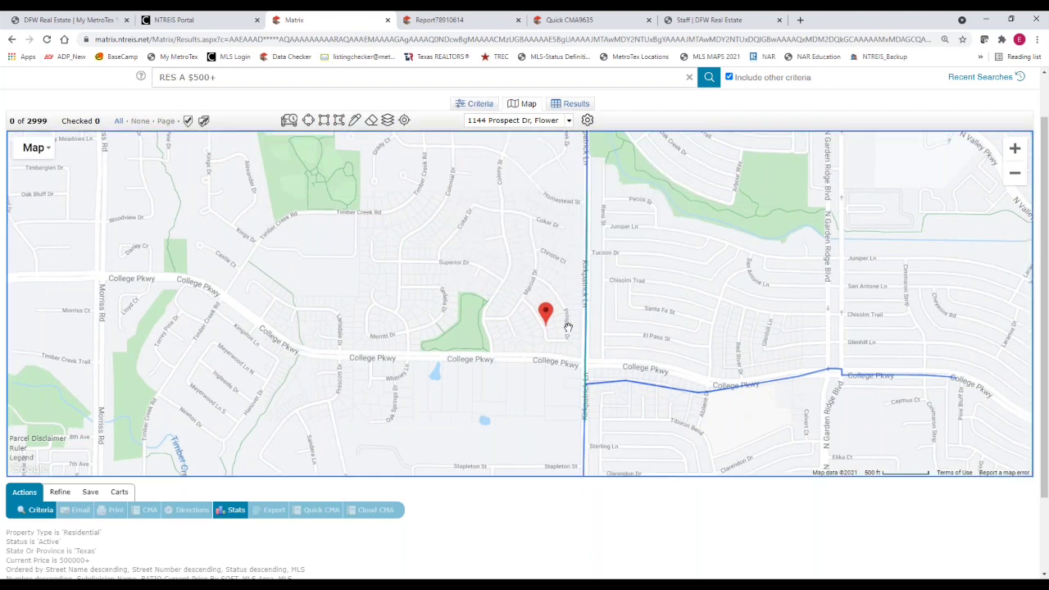
scroll(557, 318, "down", 1)
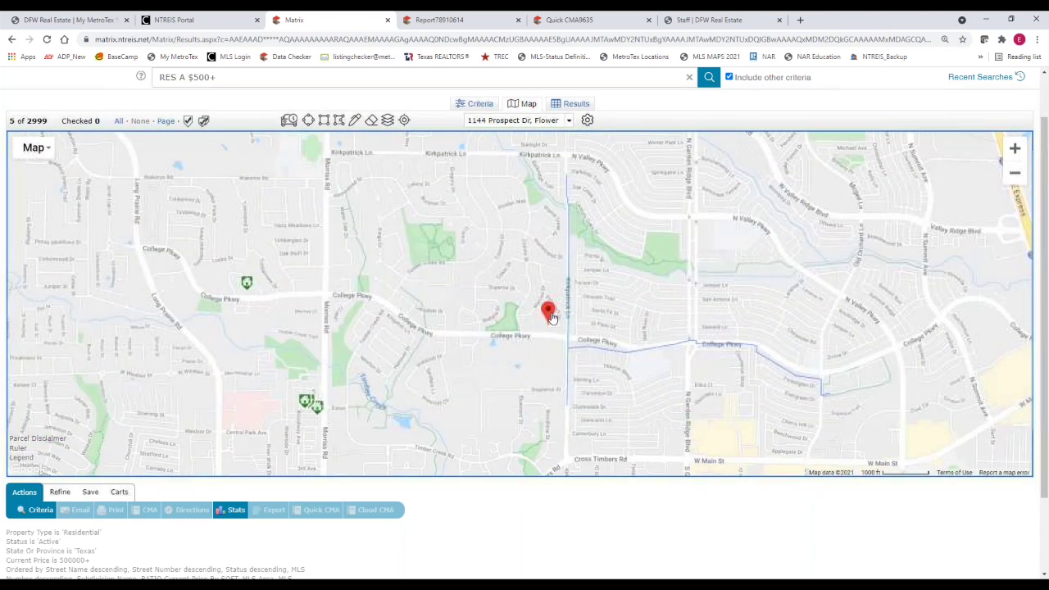
scroll(551, 316, "down", 1)
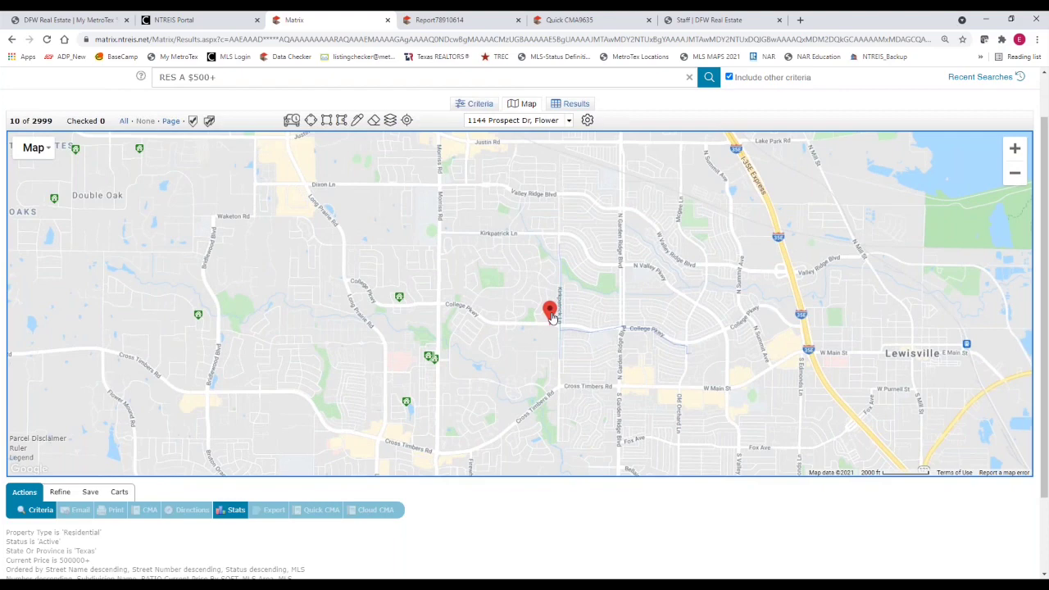
scroll(551, 316, "down", 1)
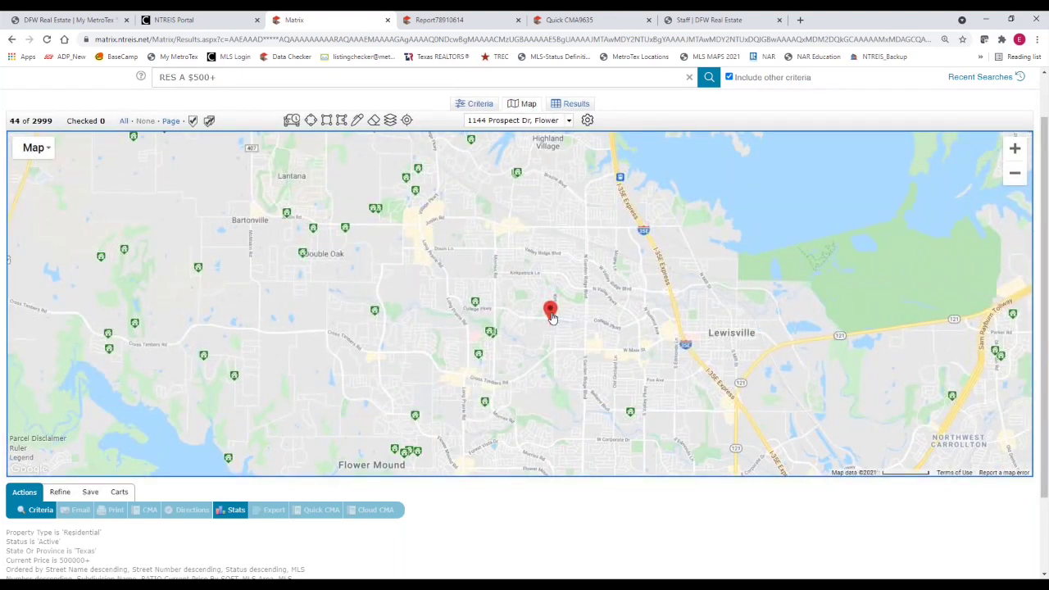
scroll(550, 316, "up", 2)
left_click_drag(499, 360, 410, 376)
left_click(388, 121)
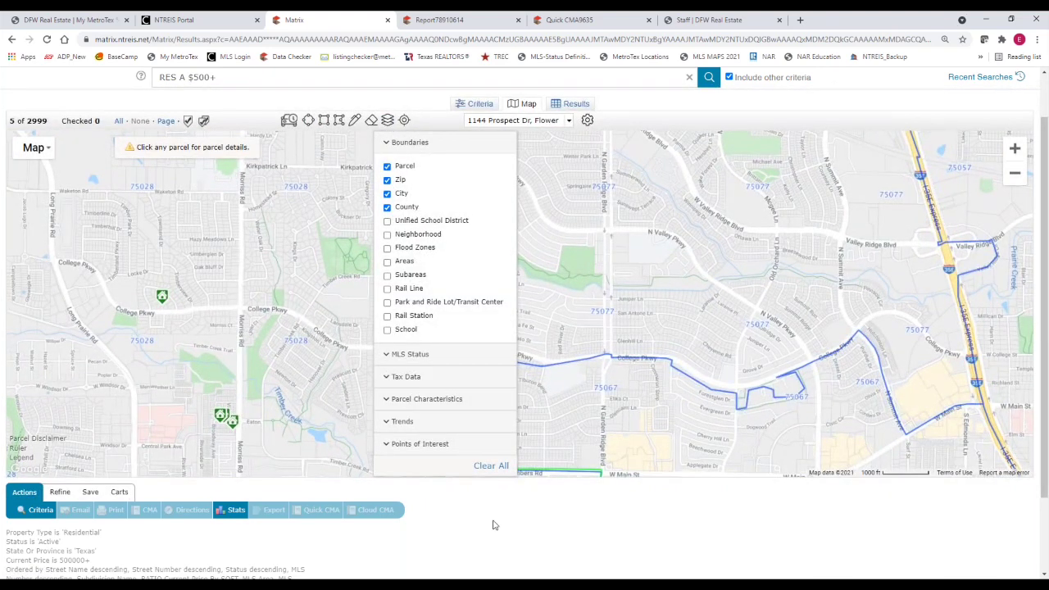
left_click(549, 315)
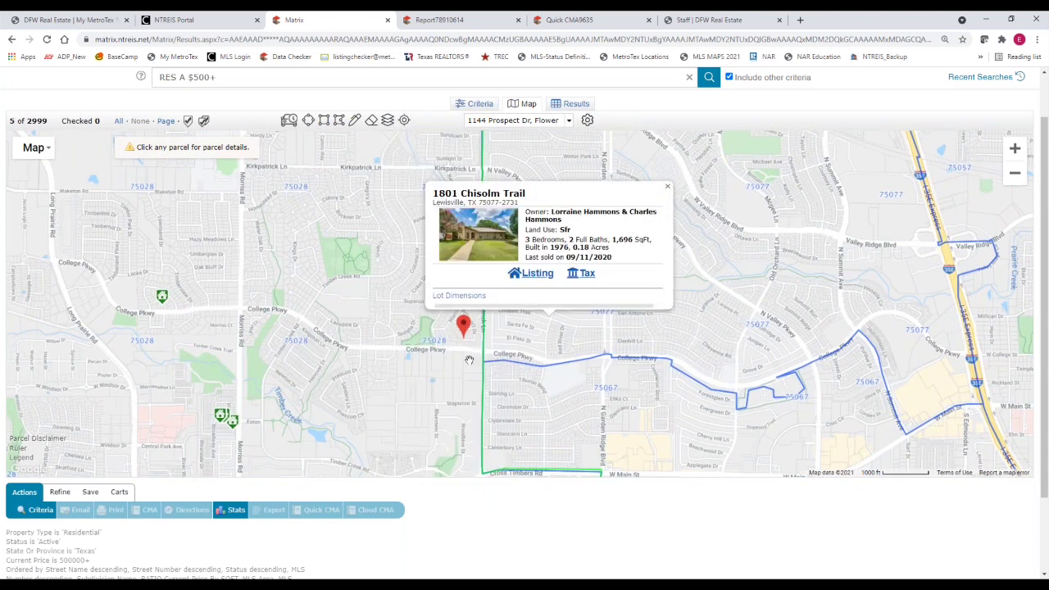
left_click(667, 187)
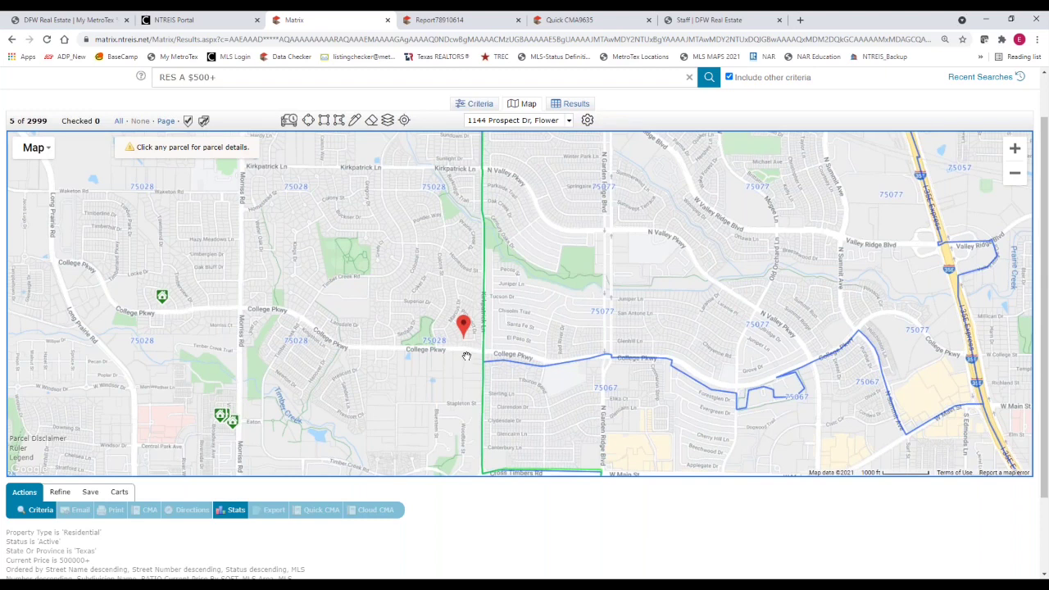
Turn off the county, city, zip code and parcel boundary layers
left_click(387, 121)
left_click(386, 207)
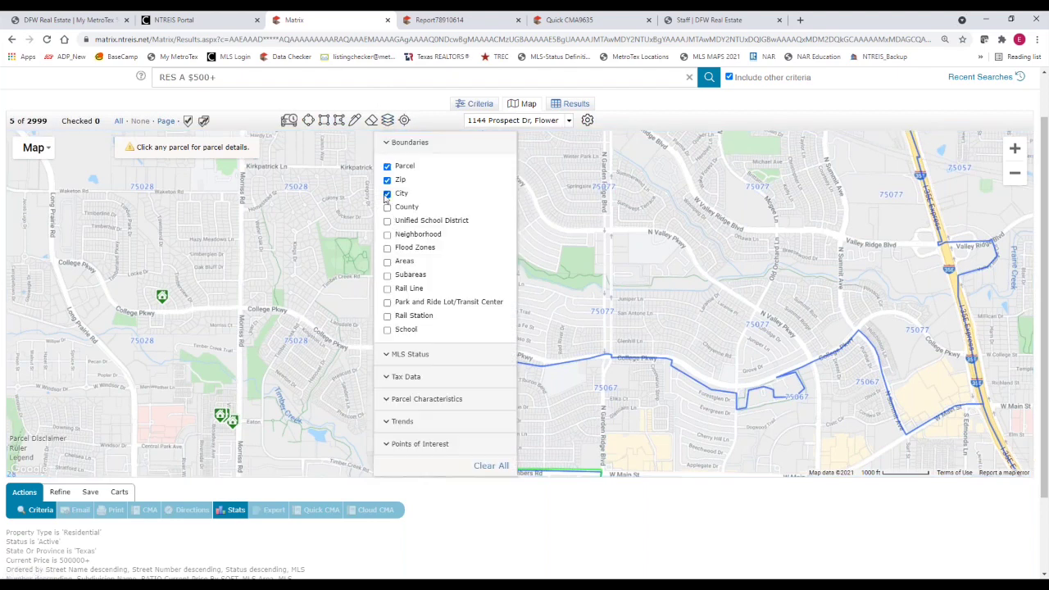
left_click(387, 194)
left_click(386, 180)
left_click(387, 167)
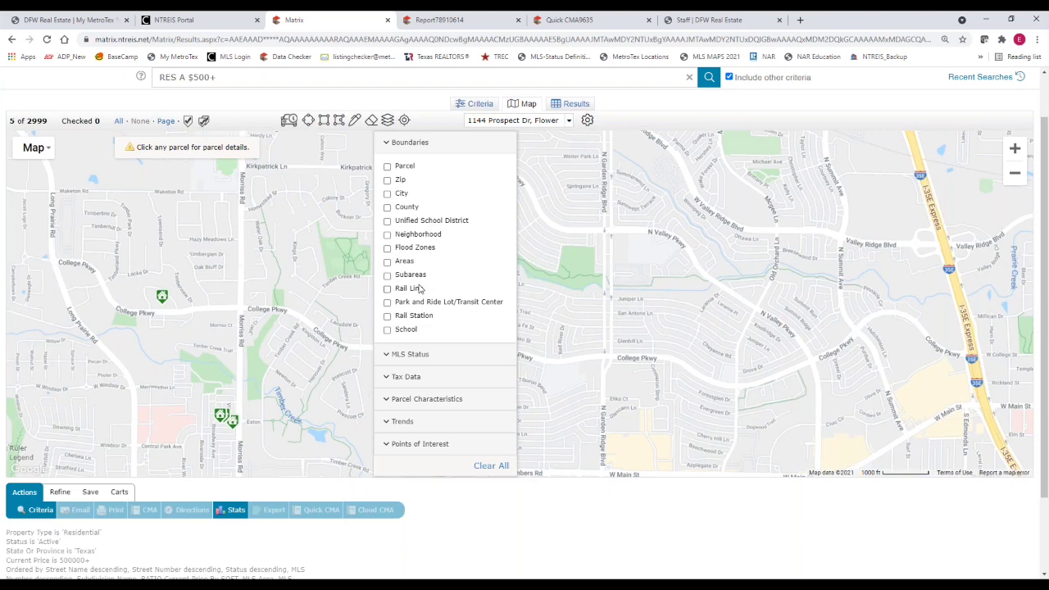
left_click(1013, 160)
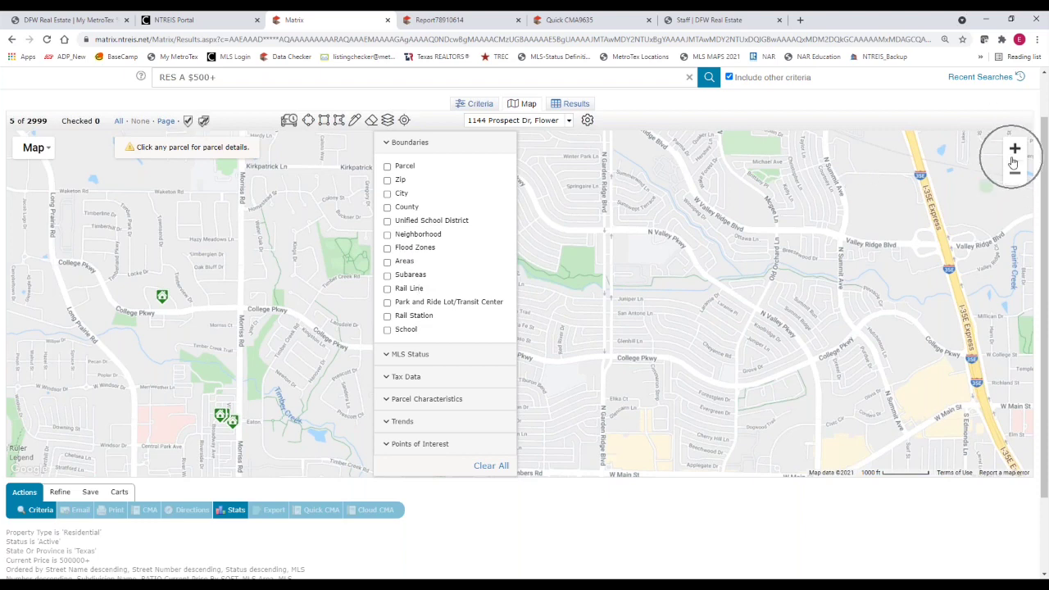
Preview the flood zone overlay, hide it again, and expand the Parcel Characteristics label options
left_click(388, 121)
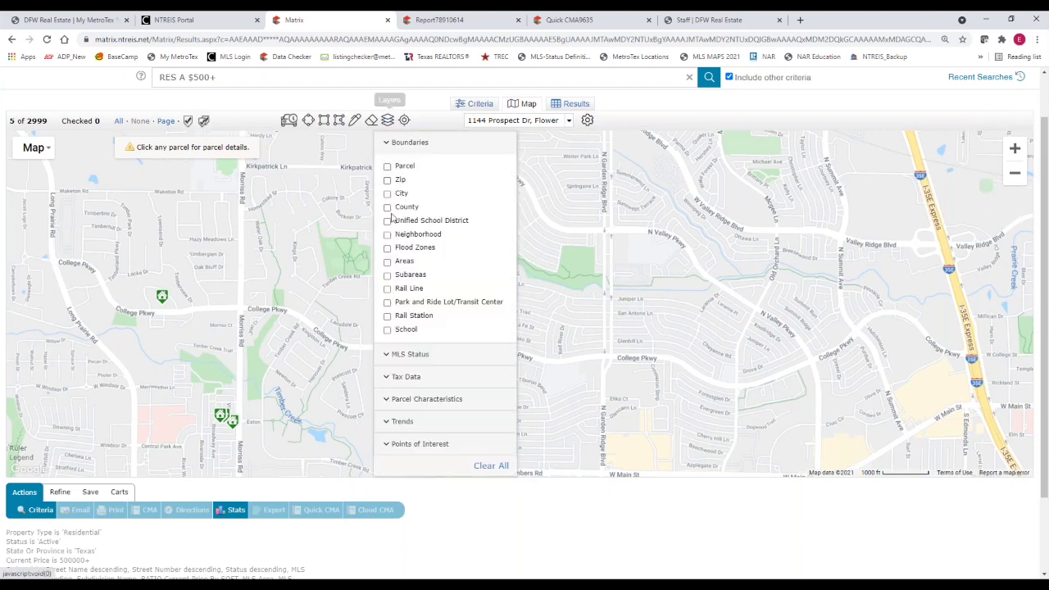
left_click(388, 248)
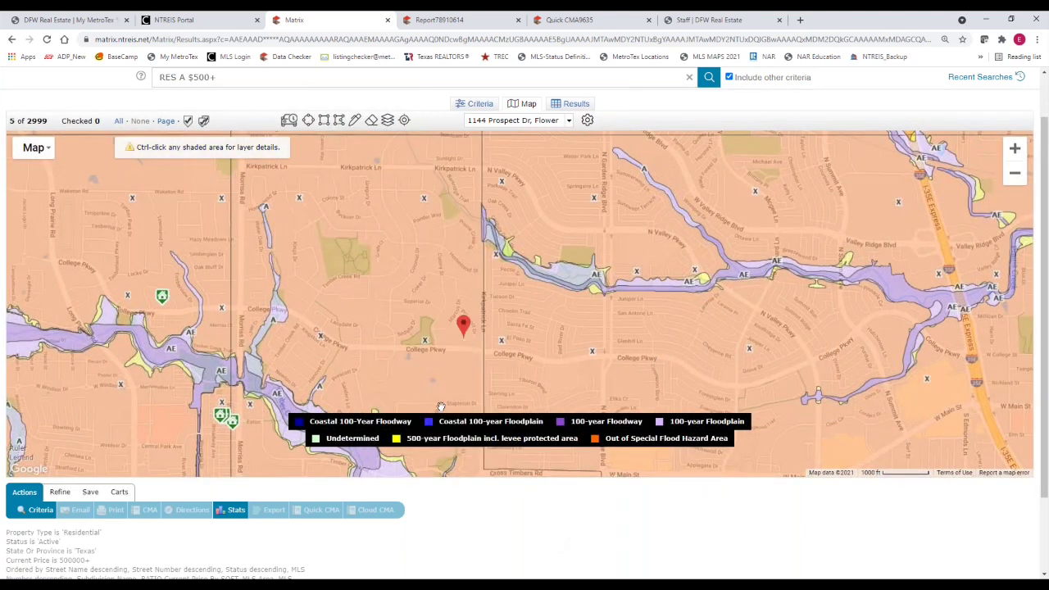
left_click(389, 120)
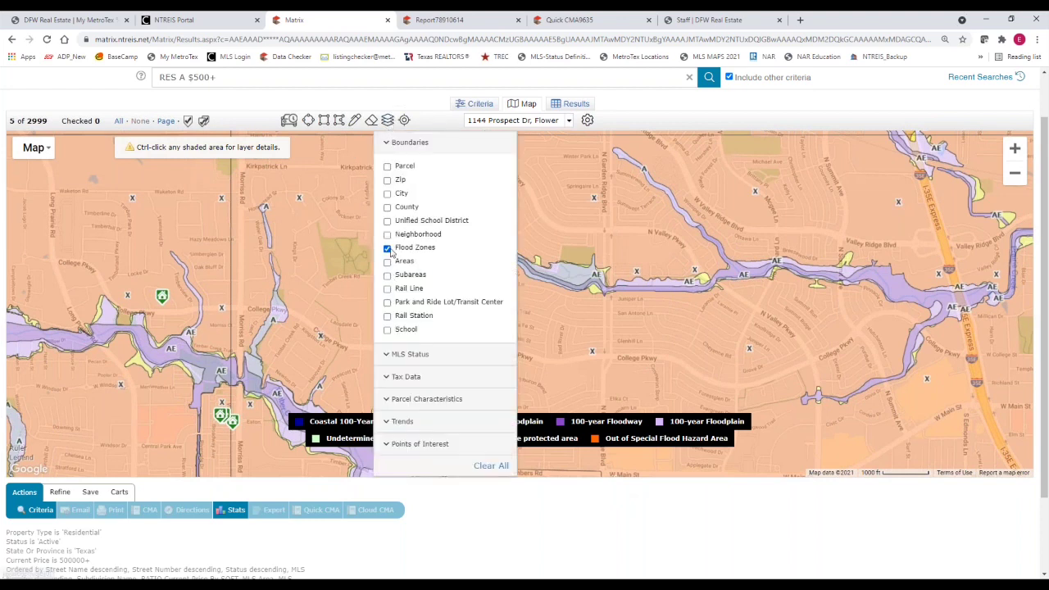
left_click(386, 248)
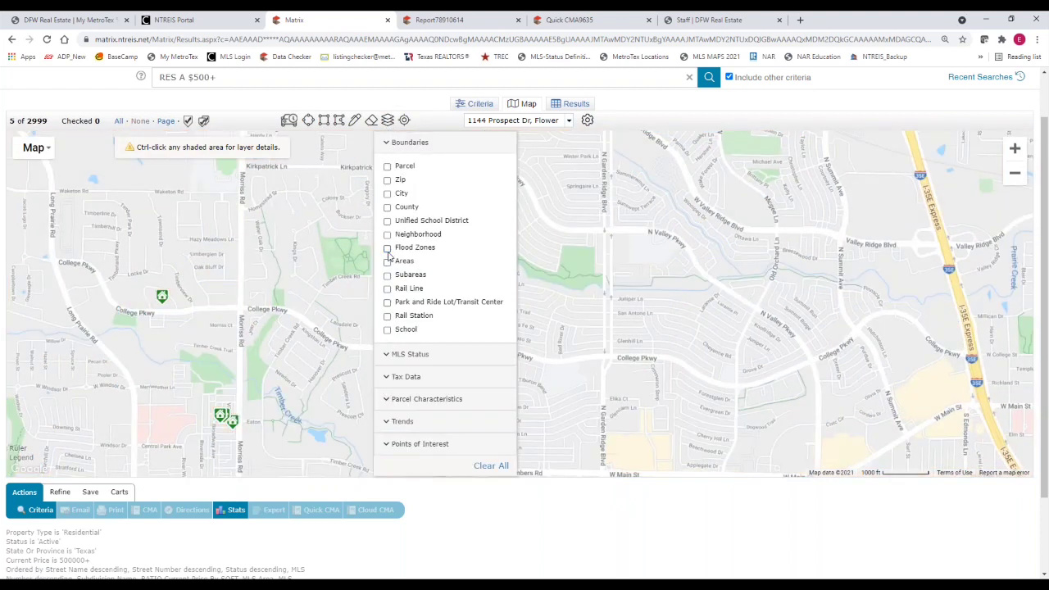
left_click(387, 400)
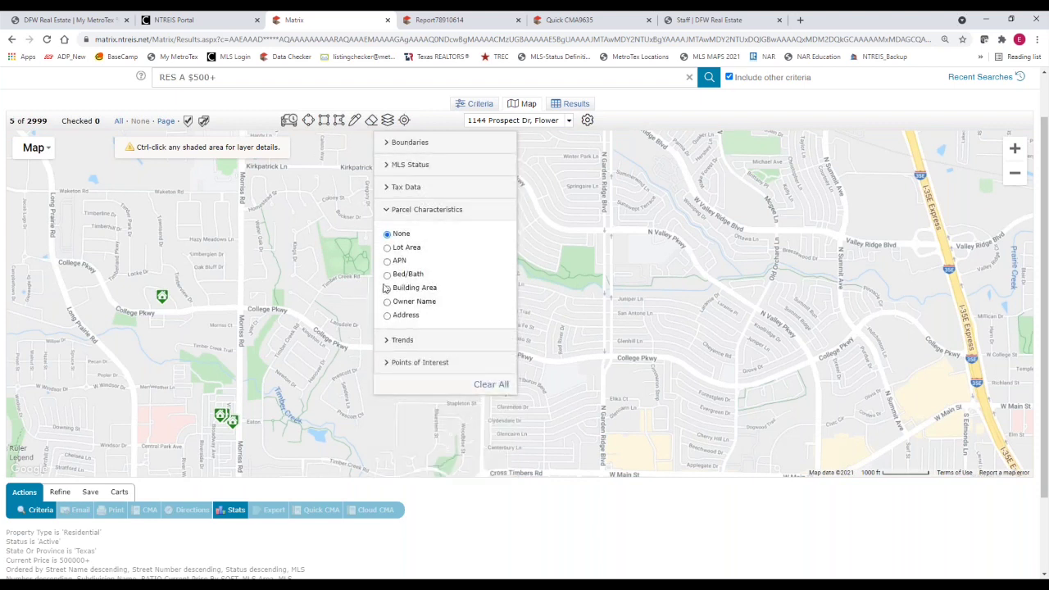
Zoom in around Prospect Dr and label parcels with street addresses instead of bed/bath counts
left_click(387, 275)
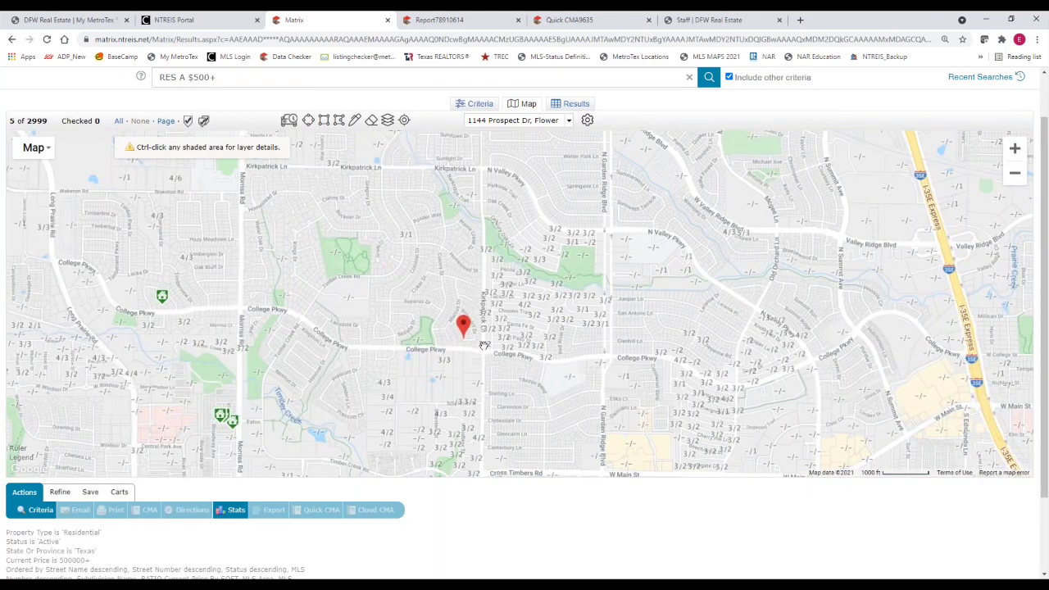
scroll(483, 345, "up", 1)
scroll(483, 345, "up", 1)
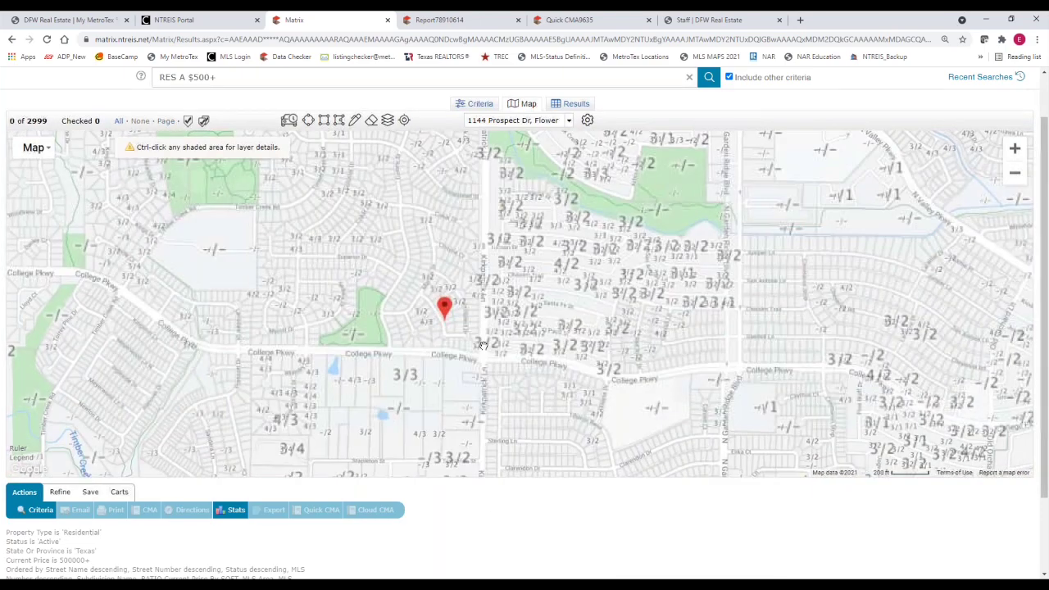
scroll(484, 345, "up", 1)
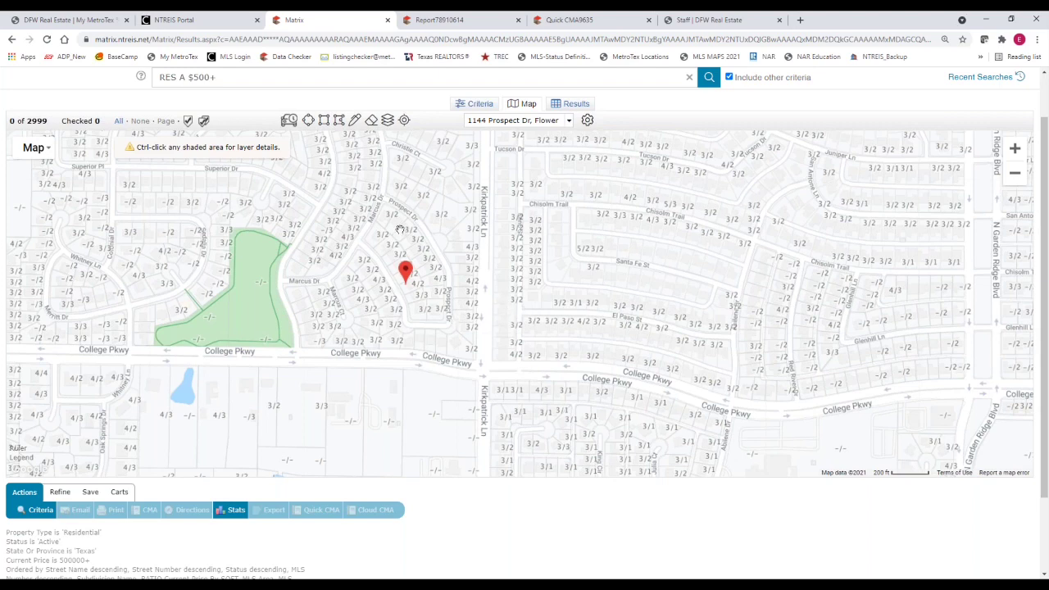
left_click(388, 121)
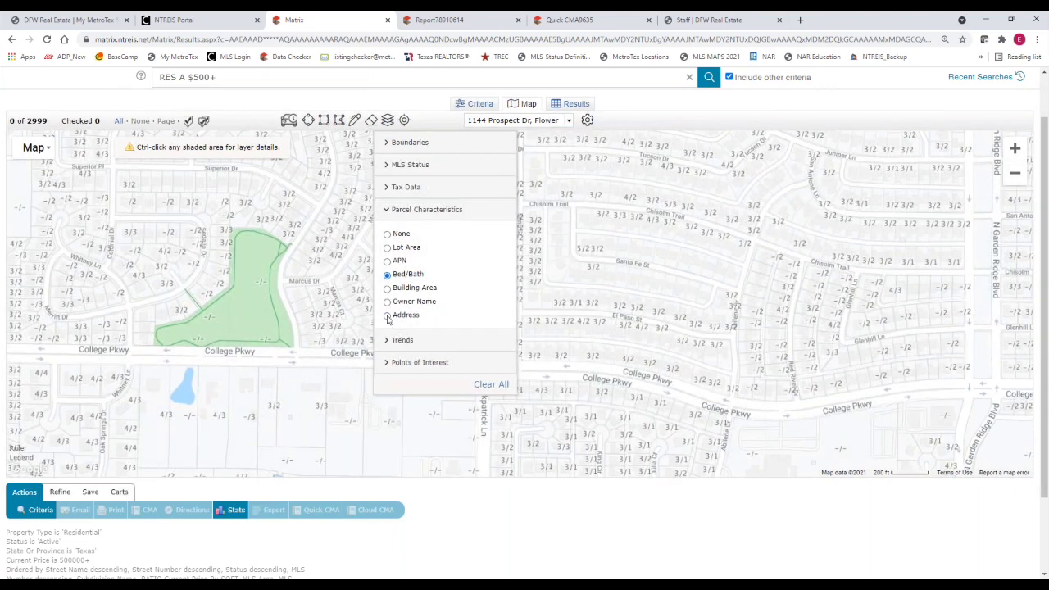
left_click(387, 316)
left_click(481, 462)
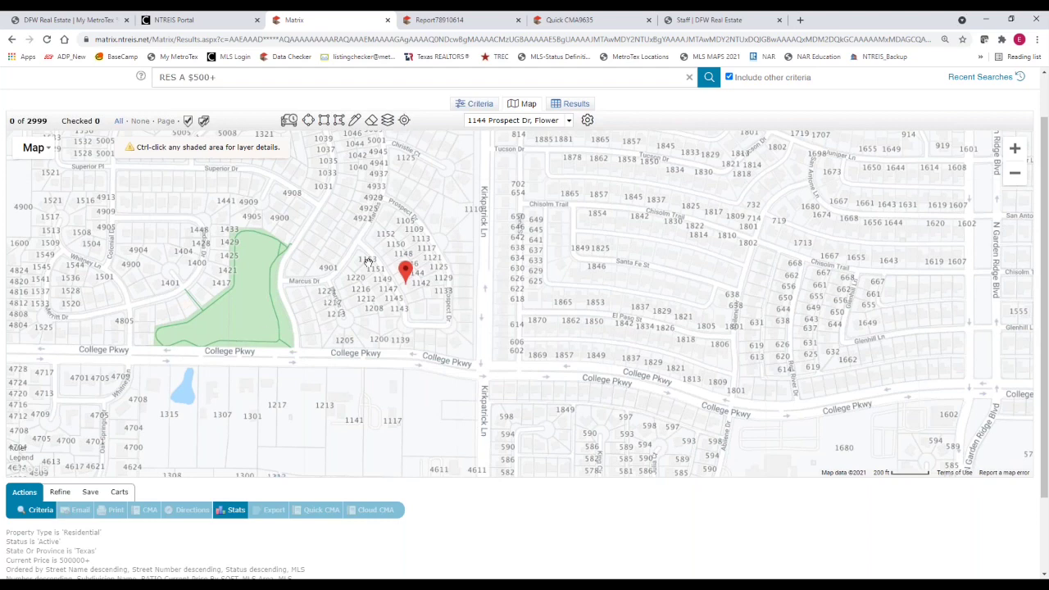
Search the map address box for 'windspear', correcting the misspelling
left_click_drag(469, 120, 564, 120)
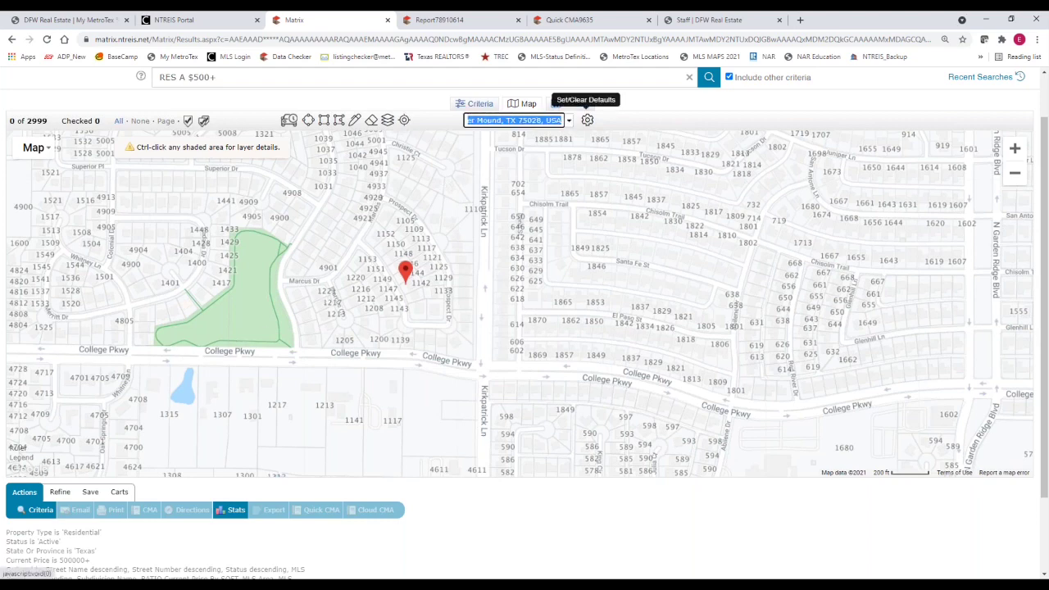
type("wi")
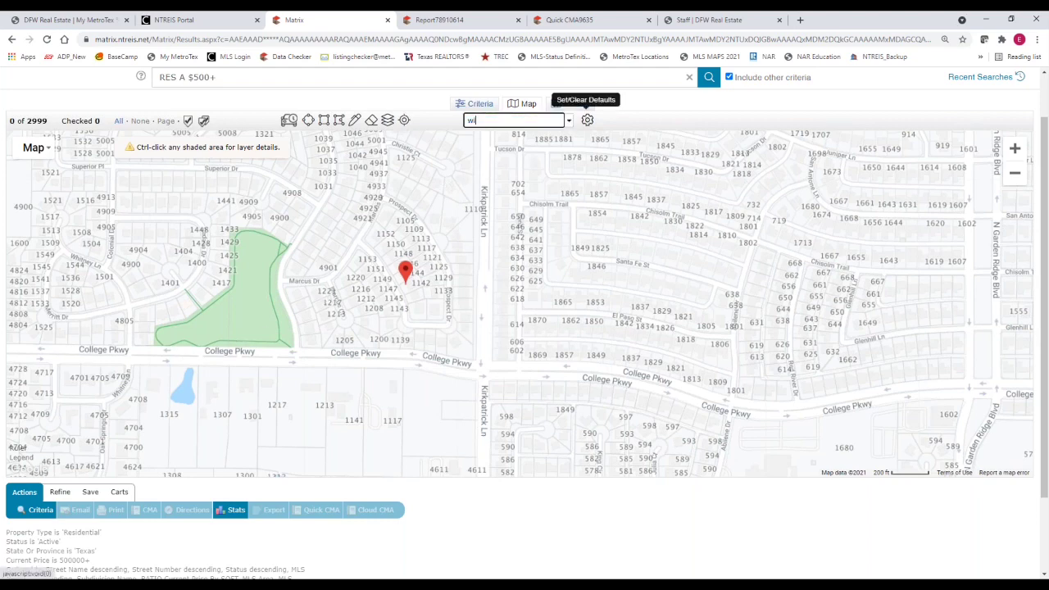
type("dspear")
key("Return")
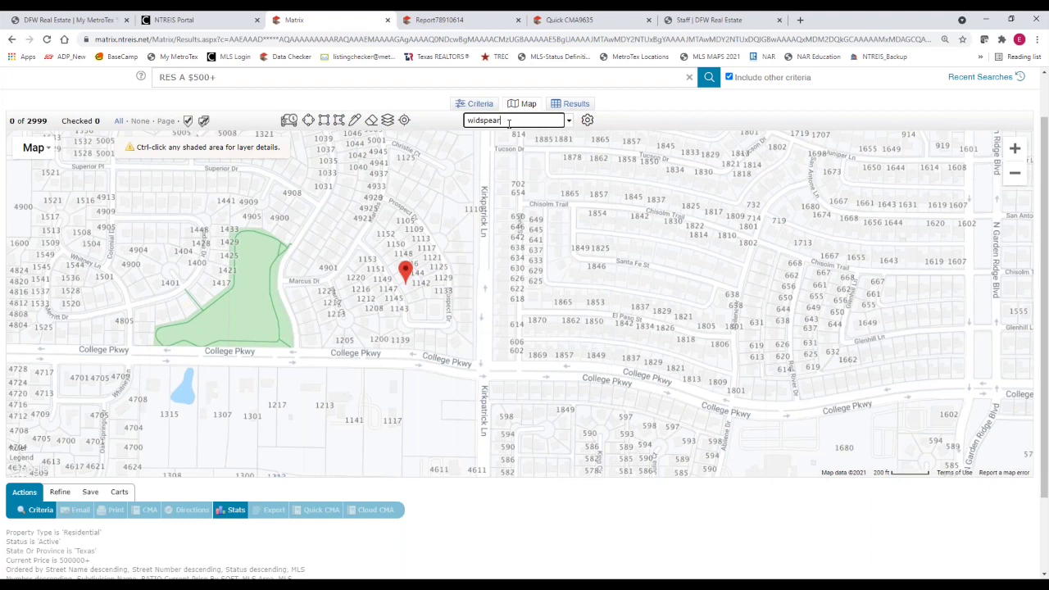
key("BackSpace")
key("BackSpace")
key("BackSpace")
key("BackSpace")
key("BackSpace")
key("BackSpace")
type("ndspear")
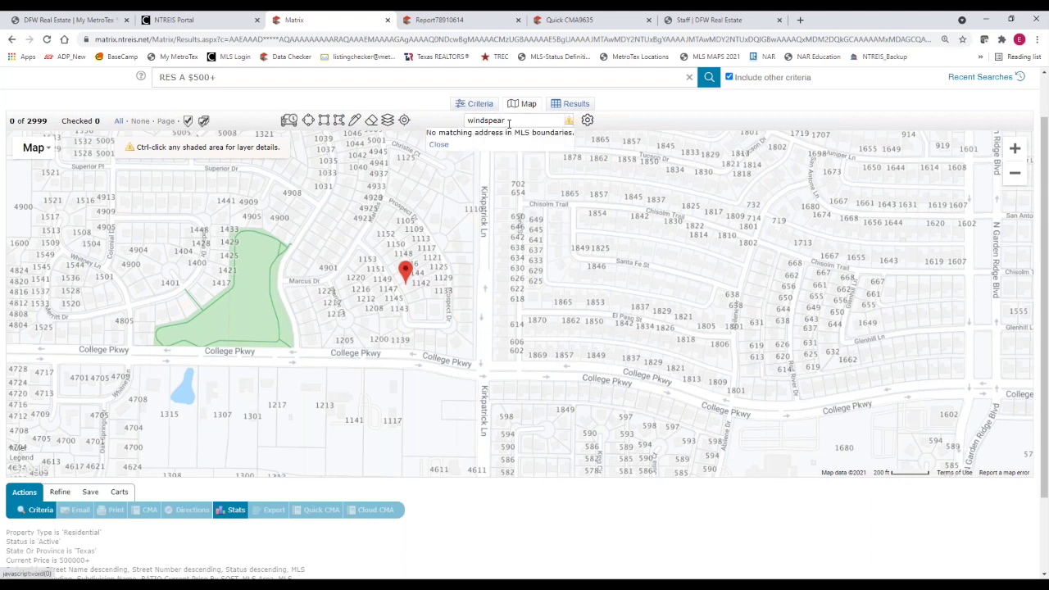
Replace the search with 'baylor dallas' to jump the map to 3500 Gaston Ave, Dallas
left_click_drag(512, 122, 466, 120)
type("baylor")
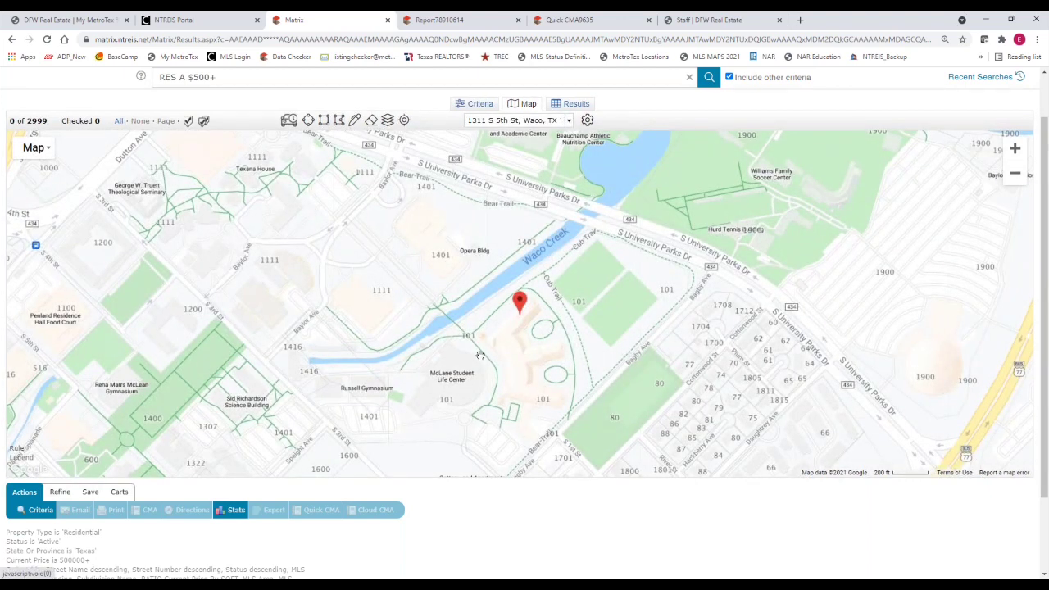
left_click(469, 120)
left_click_drag(469, 120, 579, 122)
type("baylor a")
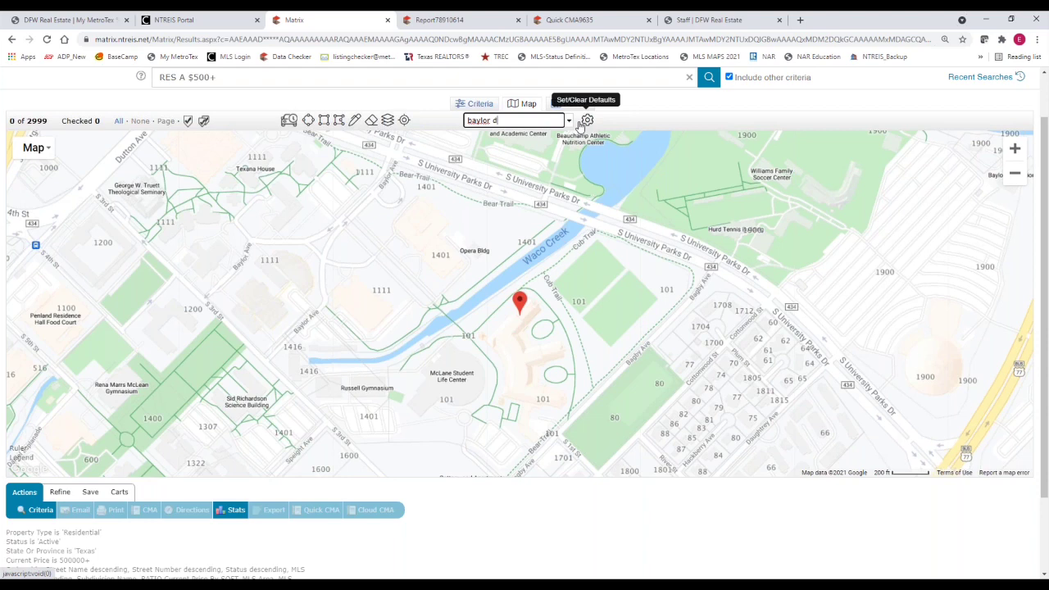
type("allas")
key("Return")
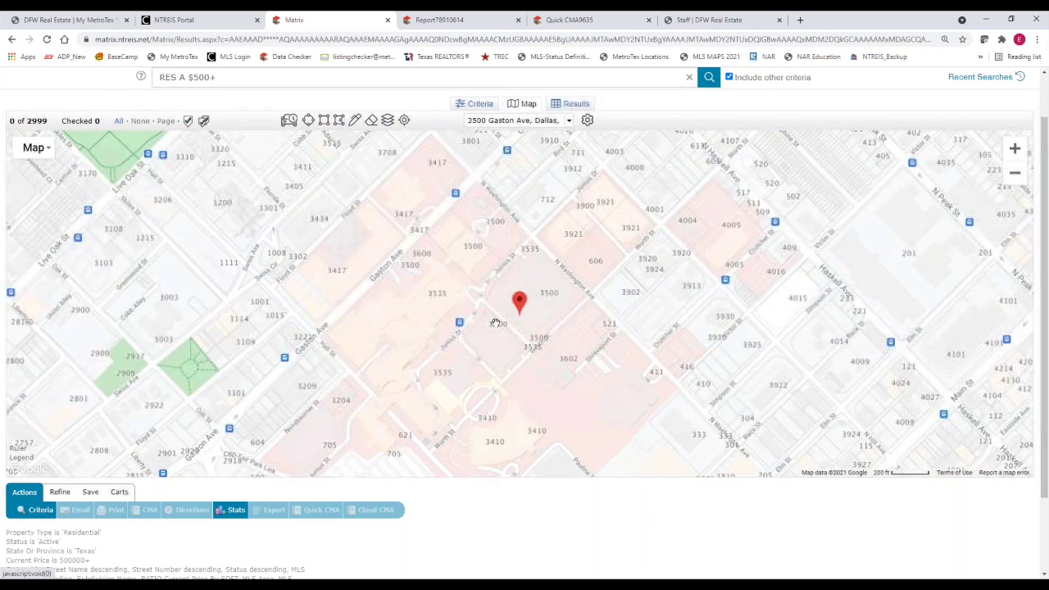
Set the Parcel Characteristics labels to None and expand the Points of Interest categories
left_click(390, 121)
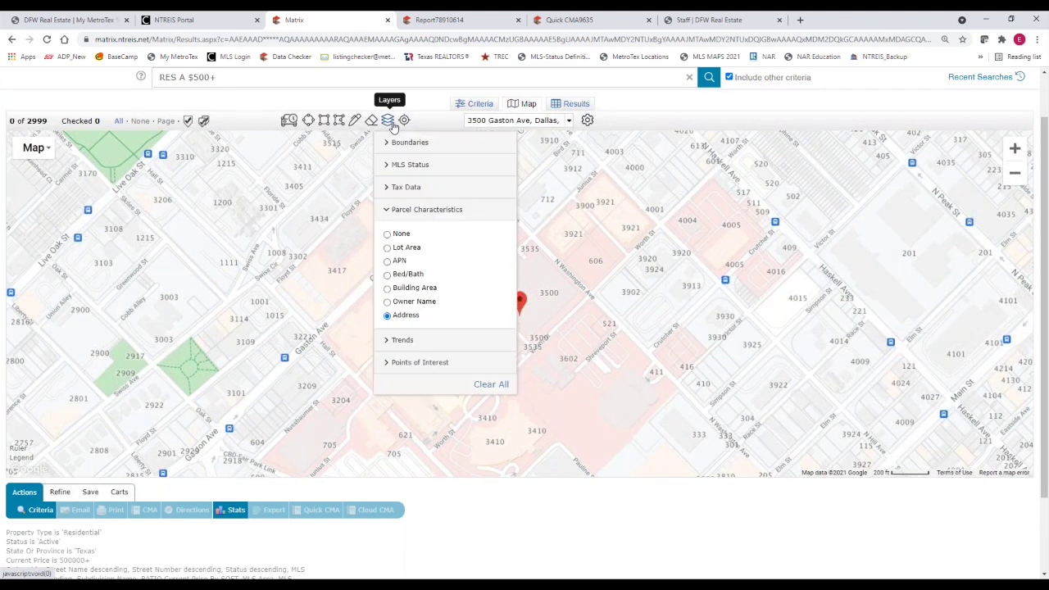
left_click(387, 315)
left_click(387, 234)
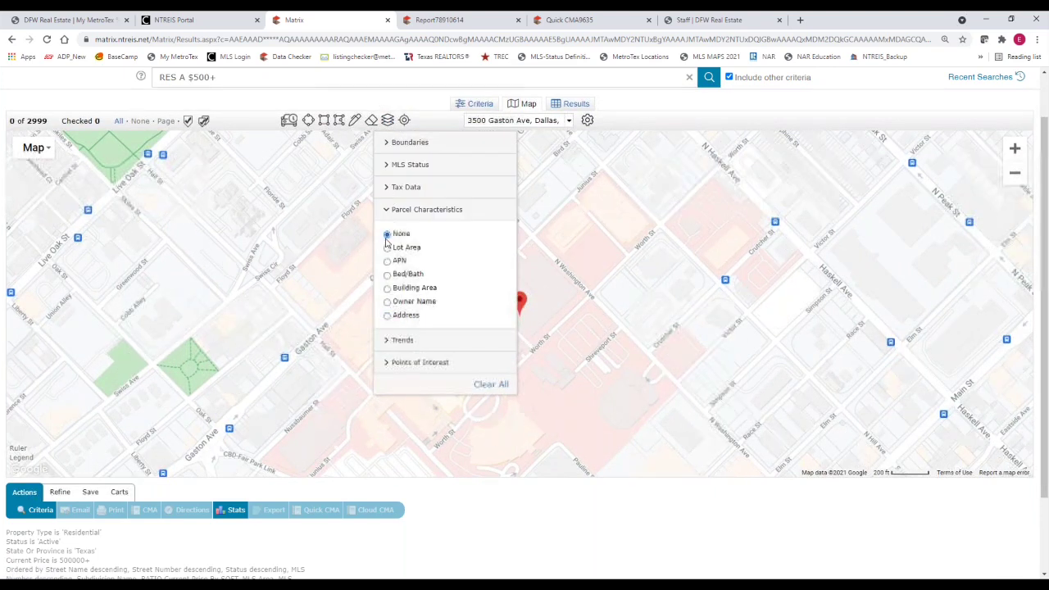
left_click(387, 210)
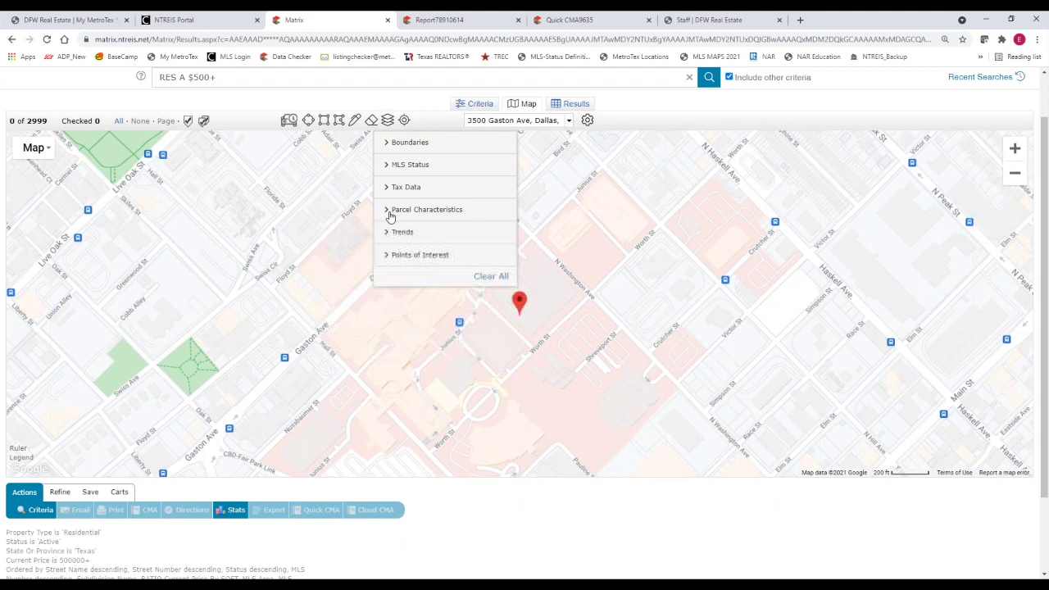
left_click(386, 255)
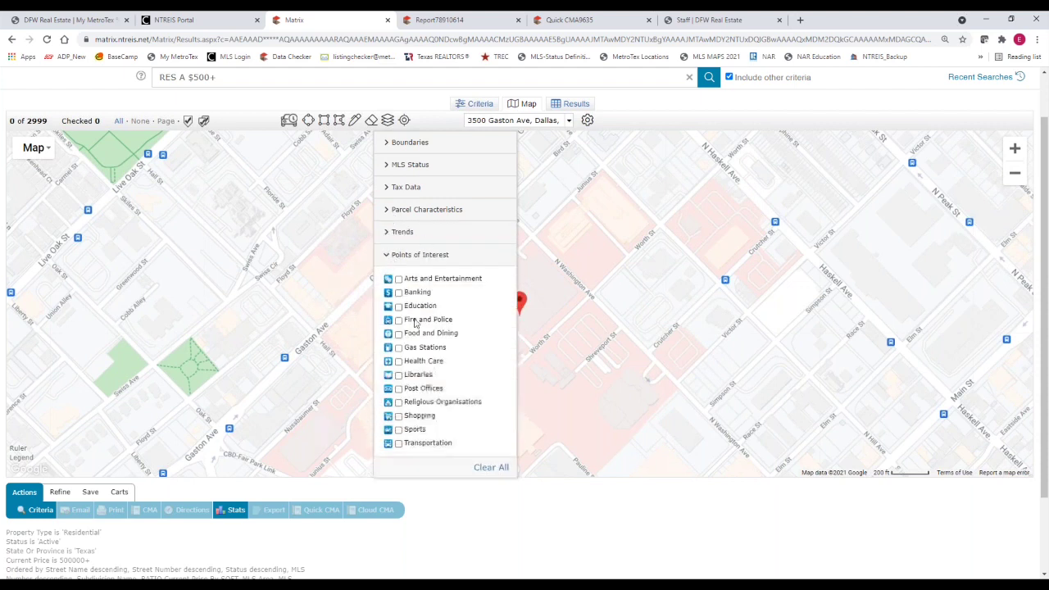
Show Transportation, Food and Dining, Arts and Entertainment, and Shopping points of interest
left_click(398, 443)
left_click(398, 334)
left_click(398, 280)
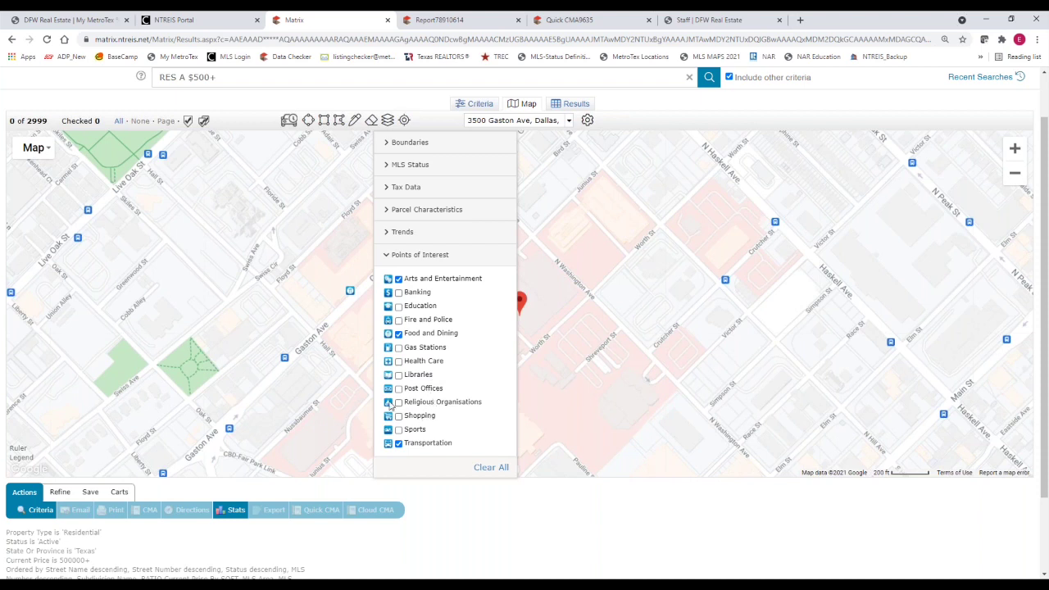
left_click(399, 416)
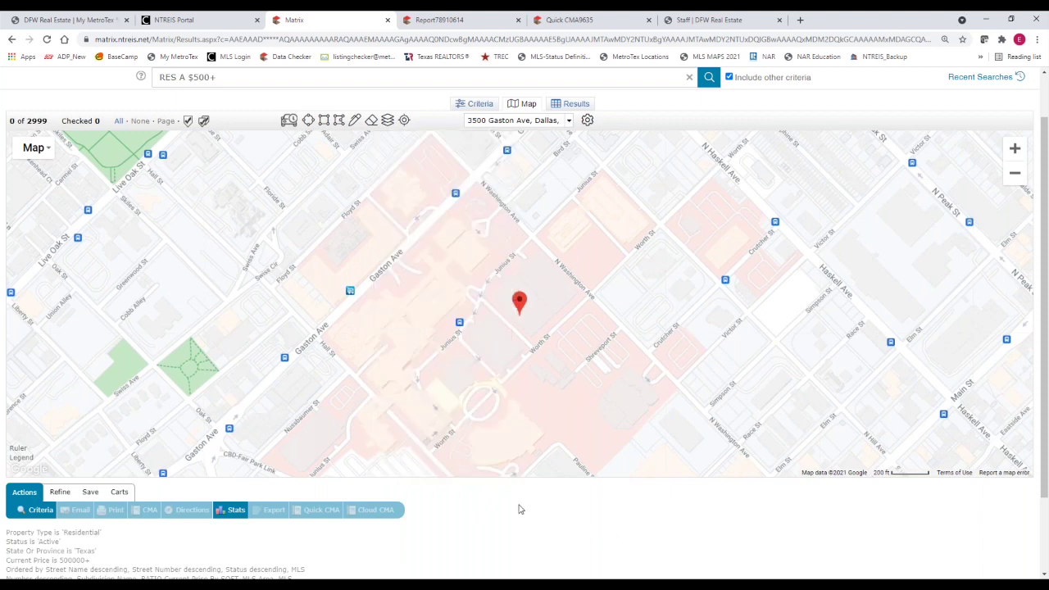
Pan toward Deep Ellum and view details for Baylor Station, Deep Ellum Station and Espumoso Empanada + Espresso Bar
scroll(512, 431, "down", 1)
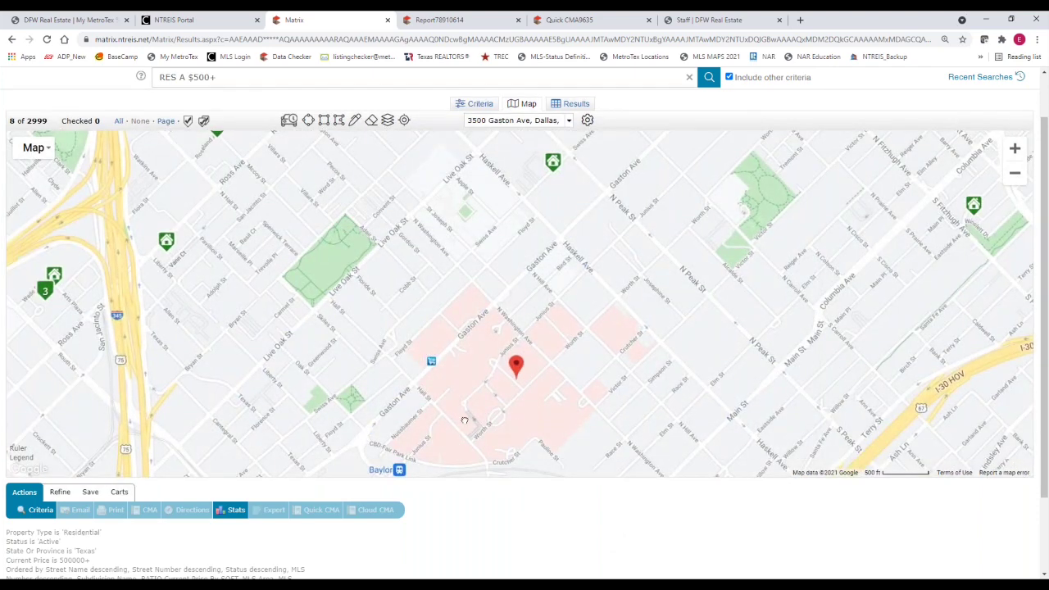
left_click_drag(467, 426, 466, 321)
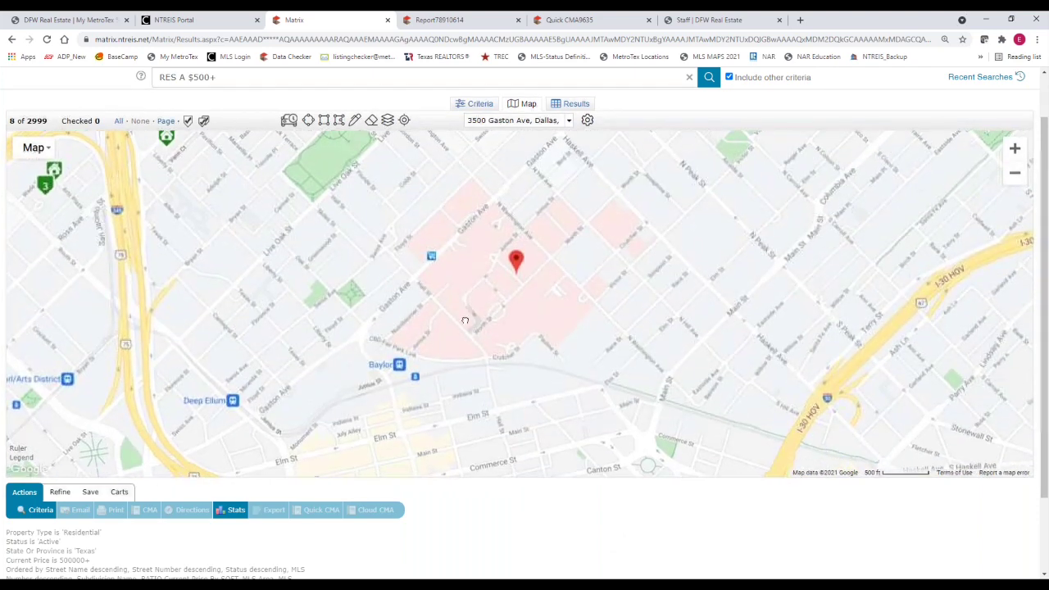
left_click(400, 366)
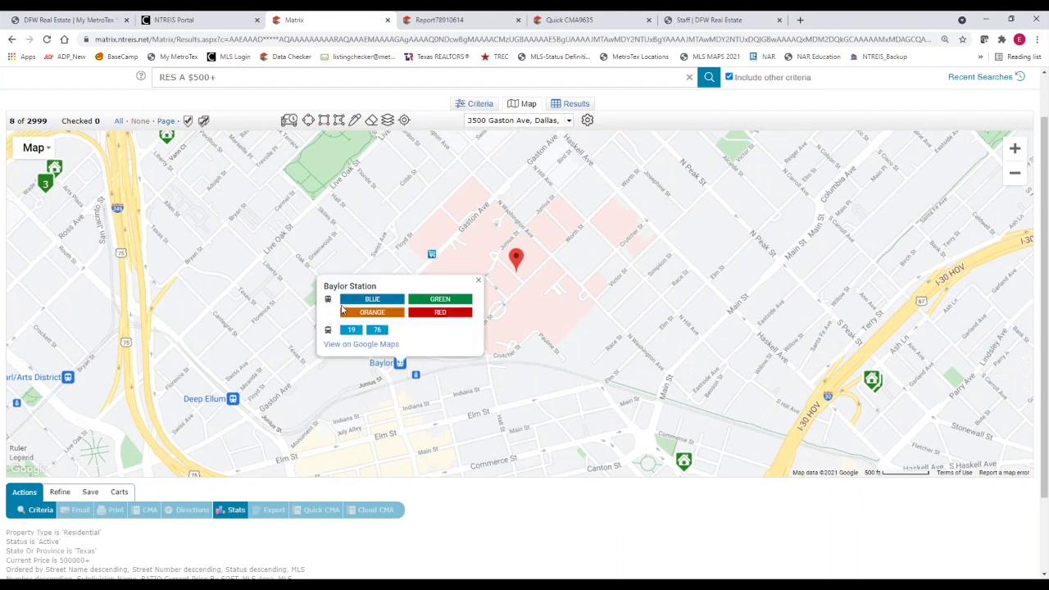
left_click(234, 402)
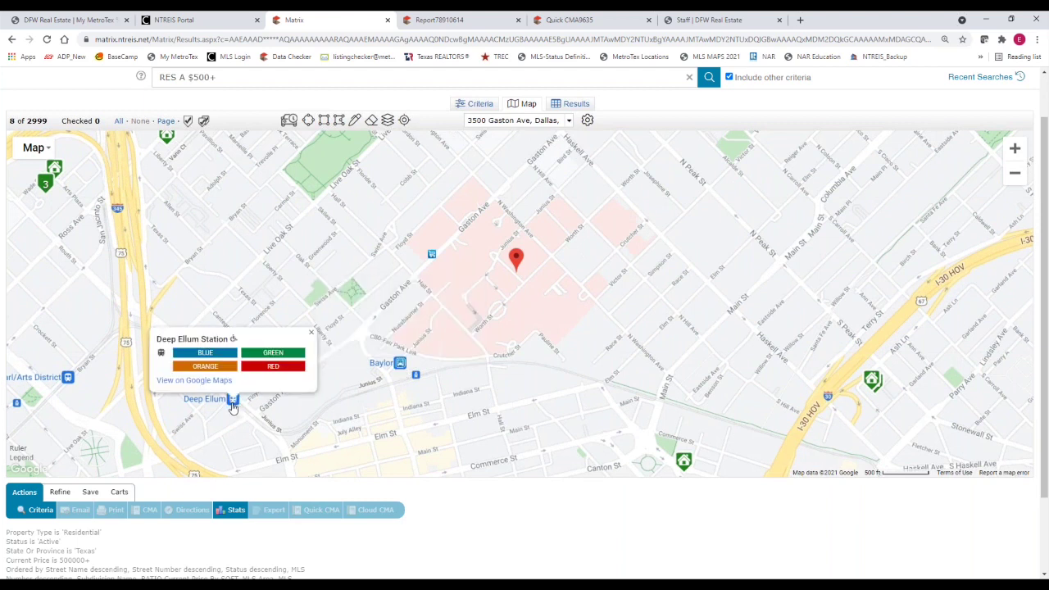
left_click(432, 256)
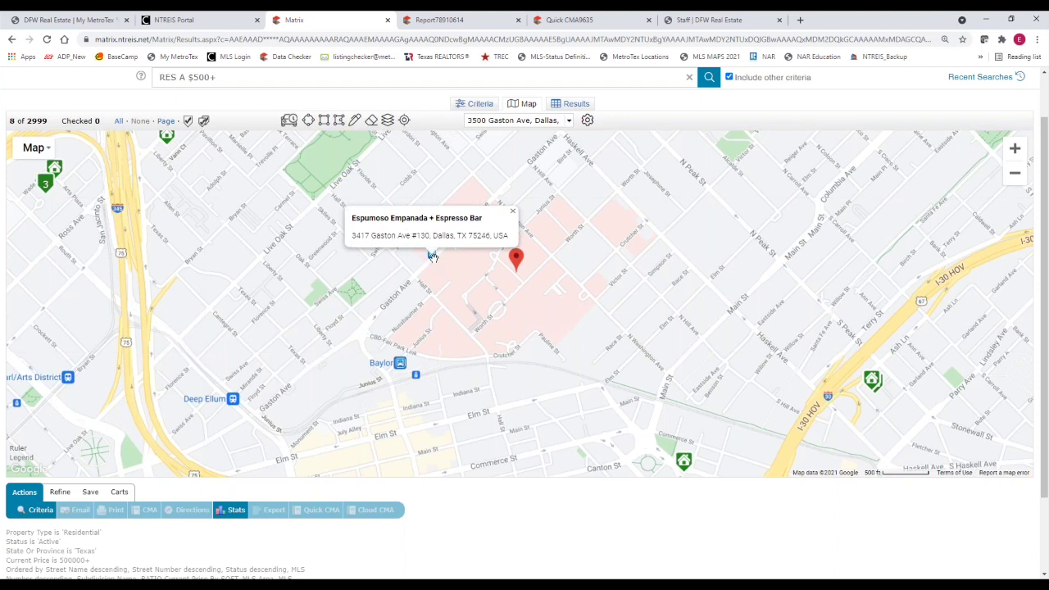
left_click(512, 212)
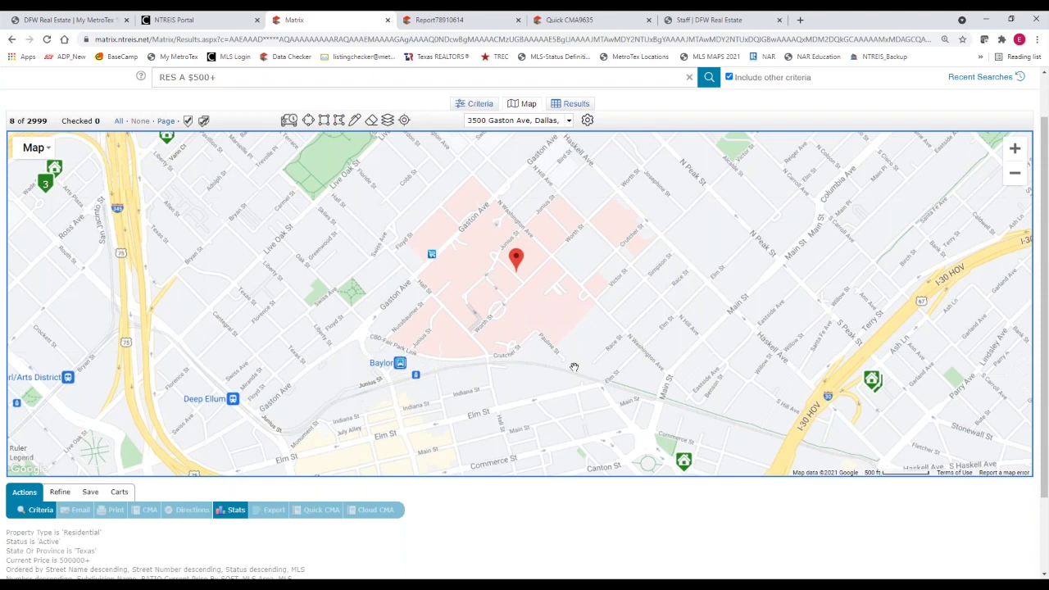
scroll(573, 366, "down", 1)
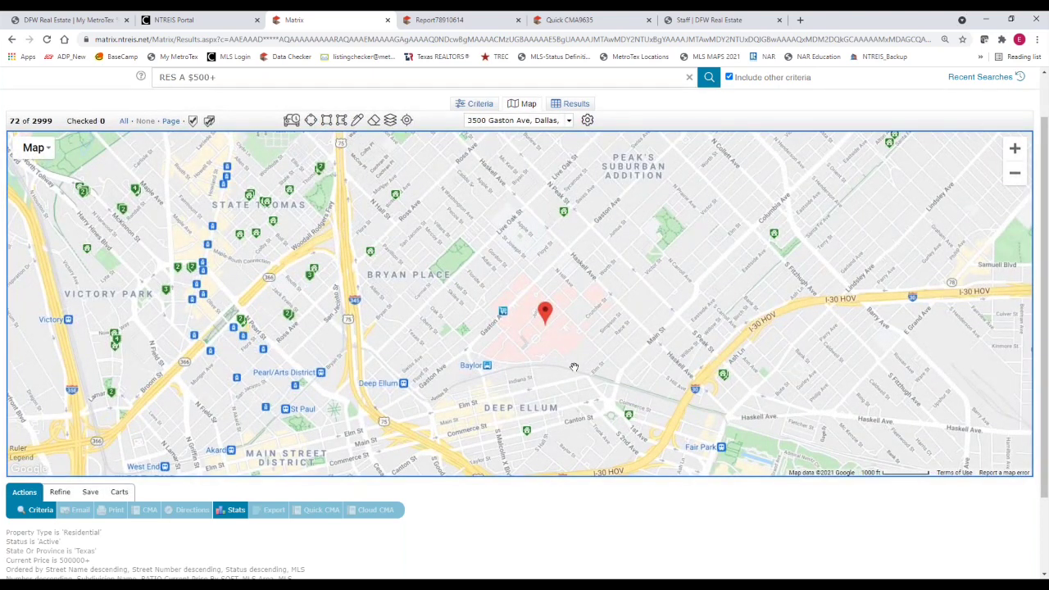
scroll(573, 366, "down", 1)
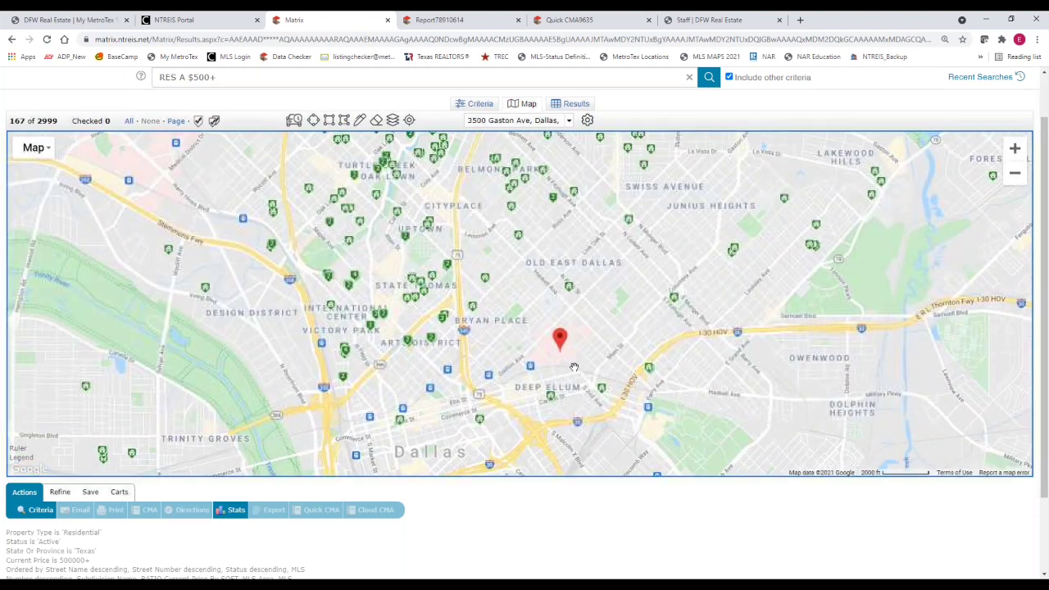
scroll(573, 366, "up", 1)
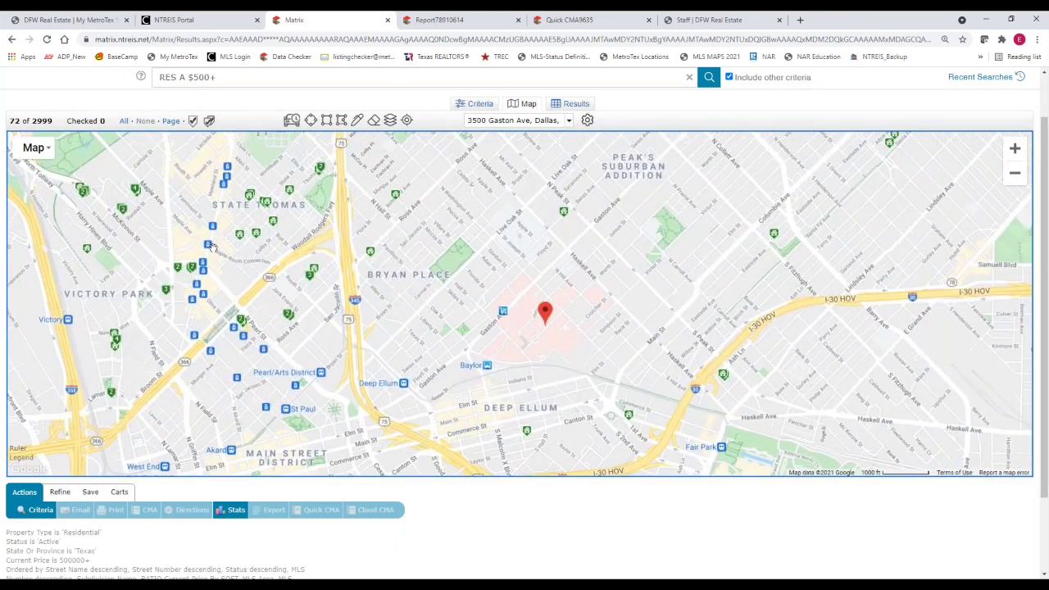